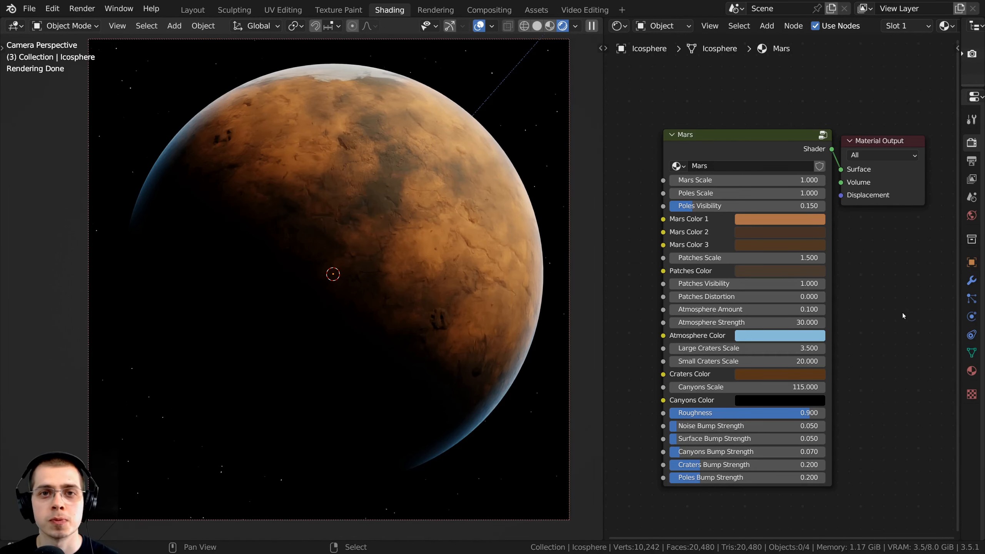
Select the sun light and try moving it to a new position above the planet.
{"action": "middle_click_drag", "start_coordinate": [523, 233], "coordinate": [460, 114]}
{"action": "right_click", "coordinate": [487, 66]}
{"action": "scroll", "coordinate": [483, 68], "scroll_direction": "down", "scroll_amount": 1}
{"action": "middle_click_drag", "start_coordinate": [481, 70], "coordinate": [416, 90]}
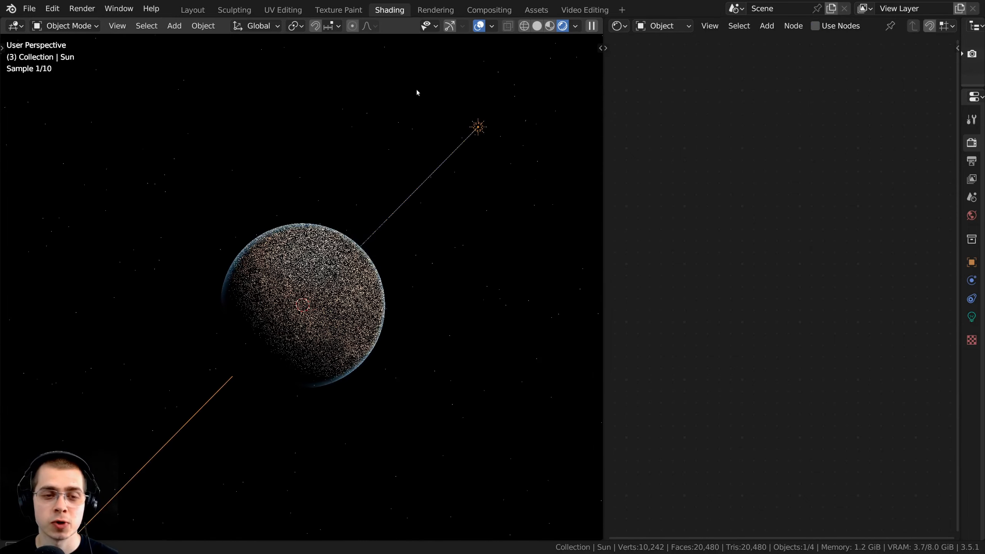
{"action": "middle_click_drag", "start_coordinate": [477, 124], "coordinate": [468, 118]}
{"action": "key", "text": "g"}
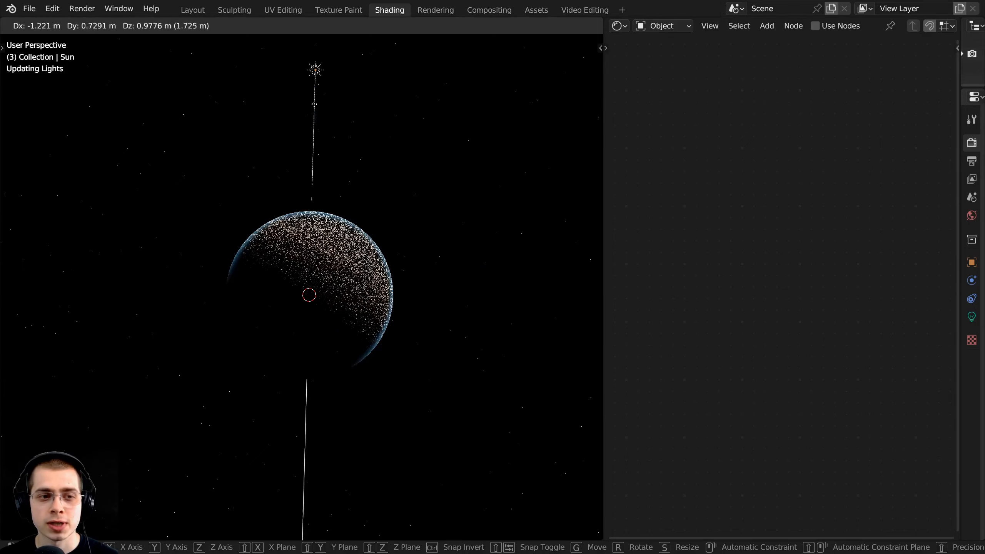
{"action": "left_click", "coordinate": [314, 131]}
Try moving the sun light around to another side of the planet and inspect the lit surface up close.
{"action": "middle_click_drag", "start_coordinate": [271, 151], "coordinate": [235, 169]}
{"action": "key", "text": "g"}
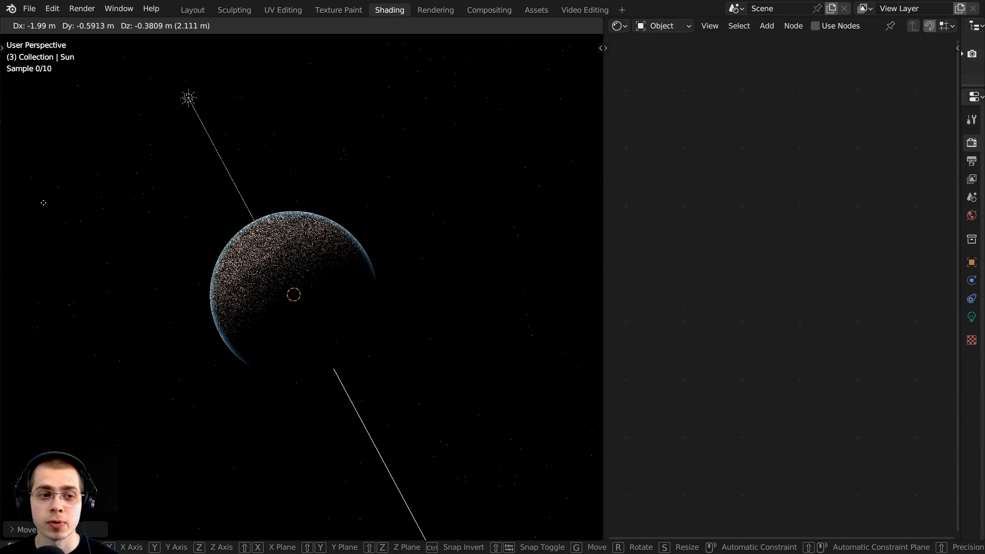
{"action": "left_click", "coordinate": [490, 228]}
{"action": "middle_click_drag", "start_coordinate": [485, 230], "coordinate": [349, 221]}
{"action": "scroll", "coordinate": [248, 179], "scroll_direction": "up", "scroll_amount": 2}
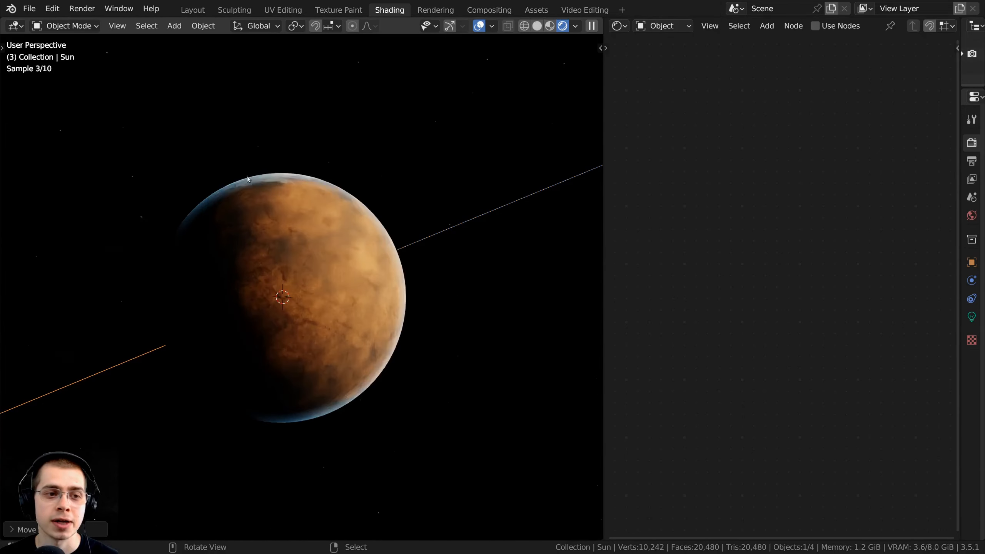
{"action": "scroll", "coordinate": [467, 309], "scroll_direction": "up", "scroll_amount": 3}
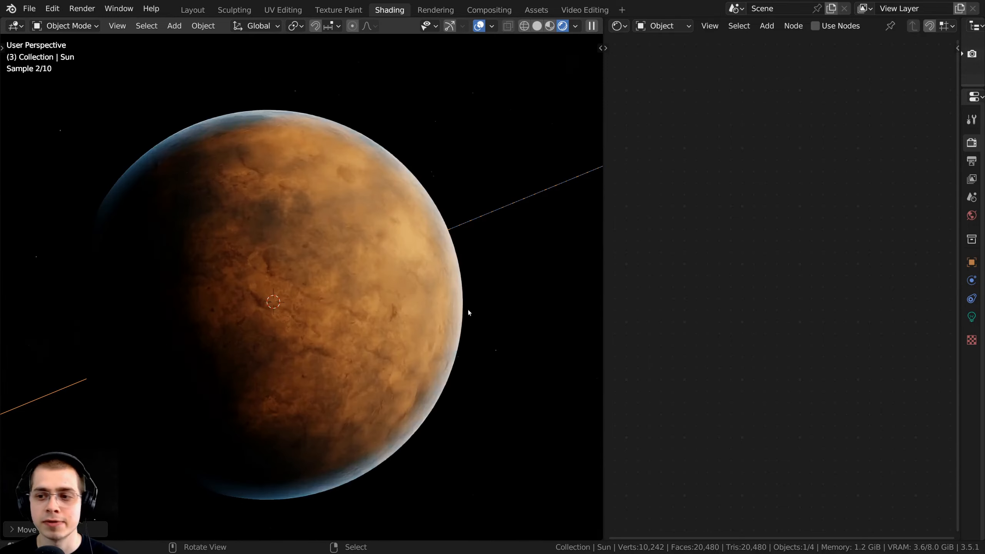
Try shifting the sun light a short distance to adjust the planet's day and night border.
{"action": "scroll", "coordinate": [492, 283], "scroll_direction": "down", "scroll_amount": 5}
{"action": "key", "text": "g"}
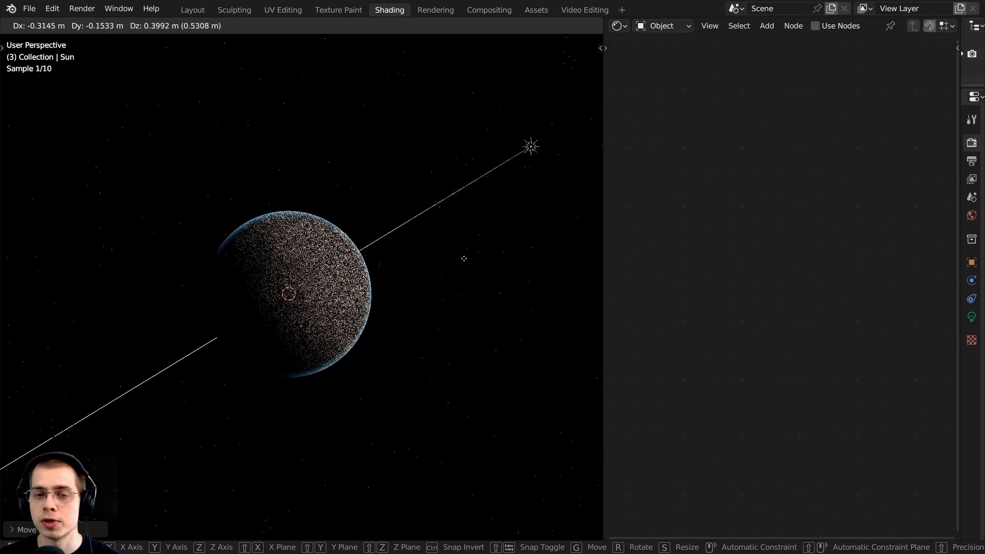
{"action": "left_click", "coordinate": [466, 268]}
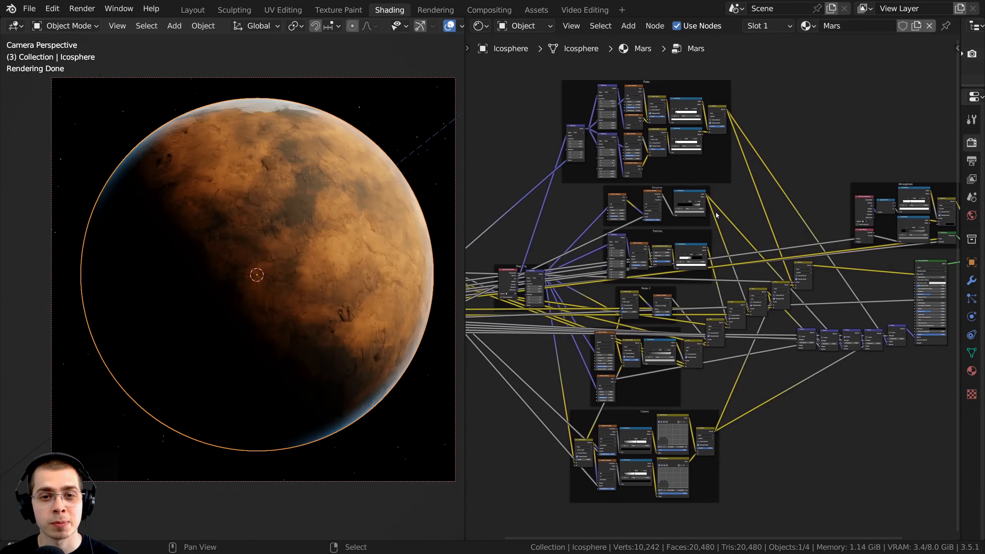
Leave the Mars node group and frame the whole group node with its exposed settings.
{"action": "key", "text": "Tab"}
{"action": "key", "text": "Home"}
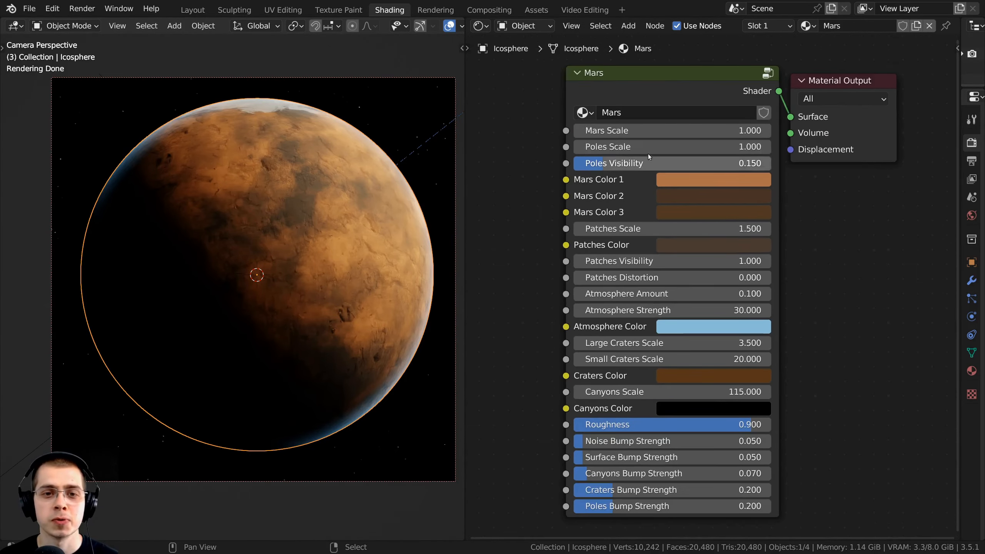
Try out different Mars Scale and Poles Scale values on the Mars group node.
{"action": "mouse_move", "coordinate": [667, 130]}
{"action": "left_mouse_down"}
{"action": "mouse_move", "coordinate": [693, 130]}
{"action": "mouse_move", "coordinate": [683, 131]}
{"action": "left_mouse_up"}
{"action": "right_click", "coordinate": [667, 130]}
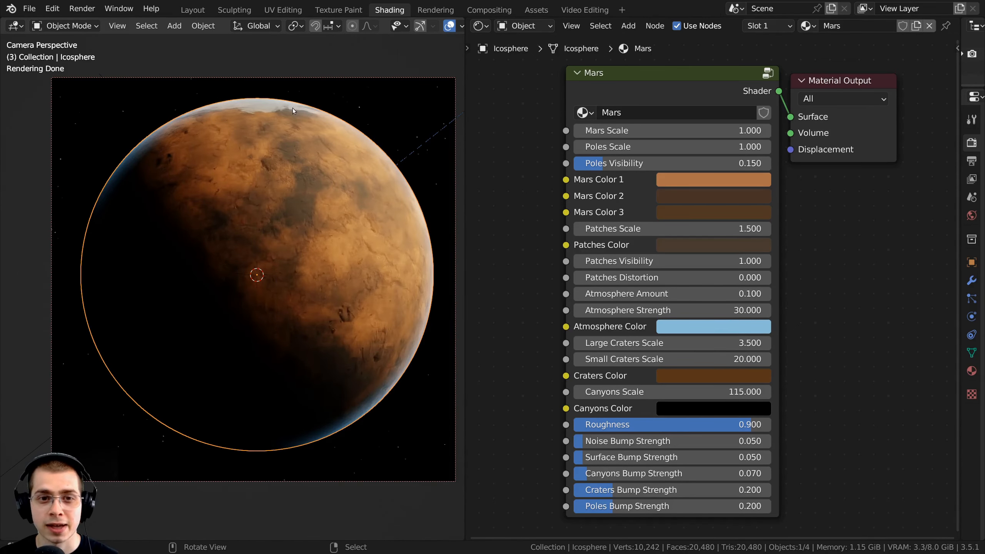
{"action": "left_click_drag", "start_coordinate": [667, 146], "coordinate": [681, 146]}
{"action": "right_click", "coordinate": [624, 147]}
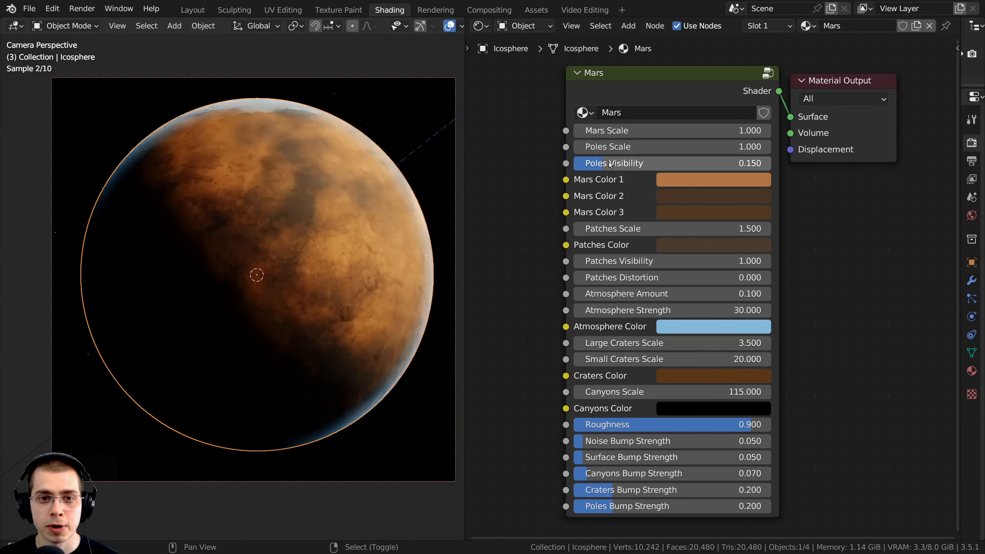
Try stronger and weaker Poles Visibility values while viewing the polar cap up close.
{"action": "left_click_drag", "start_coordinate": [608, 163], "coordinate": [611, 163]}
{"action": "right_click", "coordinate": [611, 163]}
{"action": "middle_click_drag", "start_coordinate": [291, 245], "coordinate": [281, 241]}
{"action": "scroll", "coordinate": [281, 241], "scroll_direction": "up", "scroll_amount": 6}
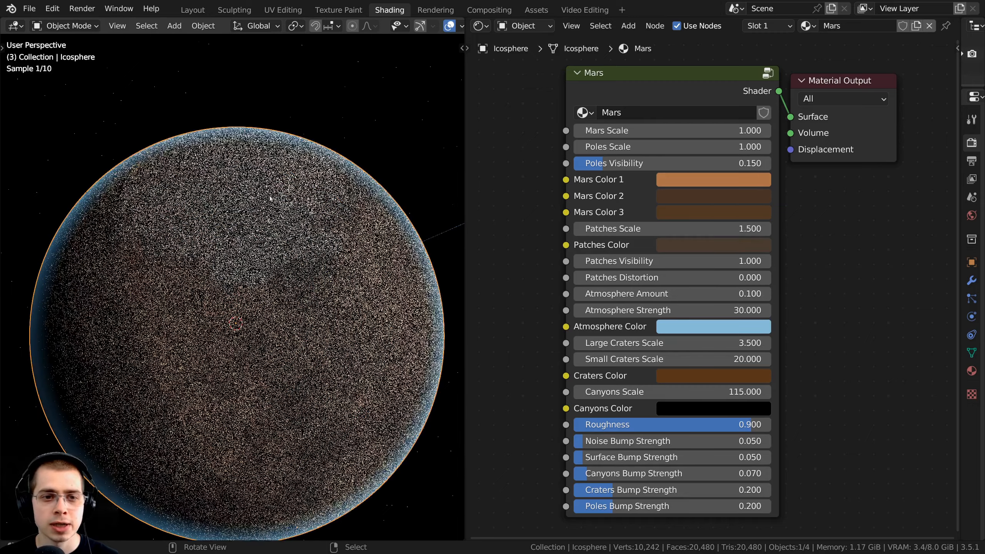
{"action": "left_click_drag", "start_coordinate": [621, 163], "coordinate": [740, 163]}
{"action": "left_click_drag", "start_coordinate": [669, 163], "coordinate": [585, 163]}
{"action": "right_click", "coordinate": [584, 163]}
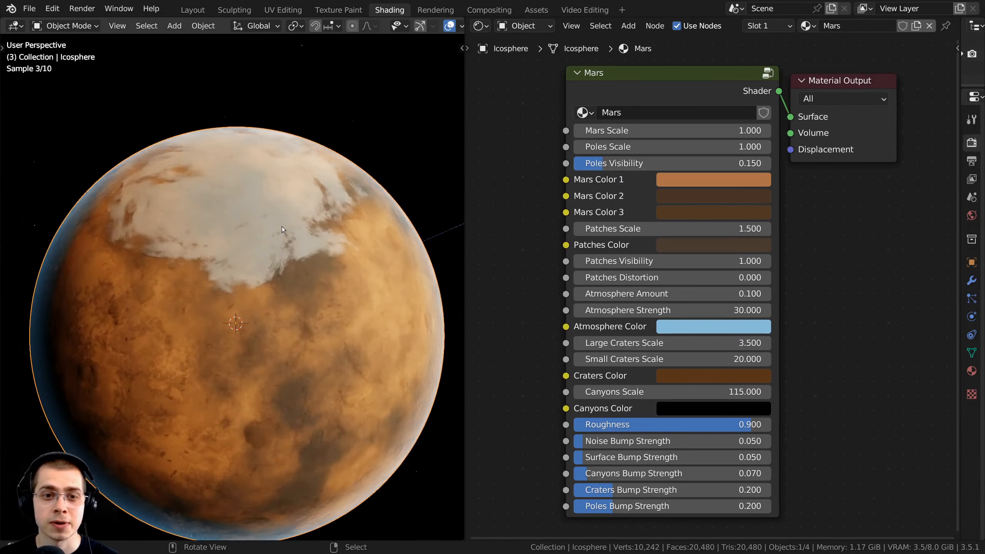
Try a brighter Mars Color 1 on the Mars group node.
{"action": "left_click", "coordinate": [695, 183]}
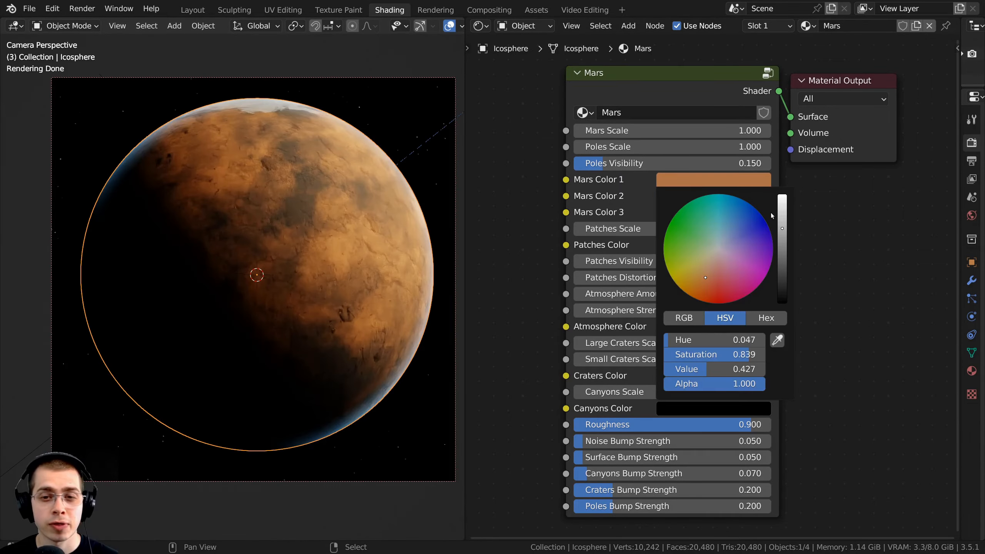
{"action": "left_click_drag", "start_coordinate": [783, 213], "coordinate": [777, 194]}
{"action": "right_click", "coordinate": [777, 194]}
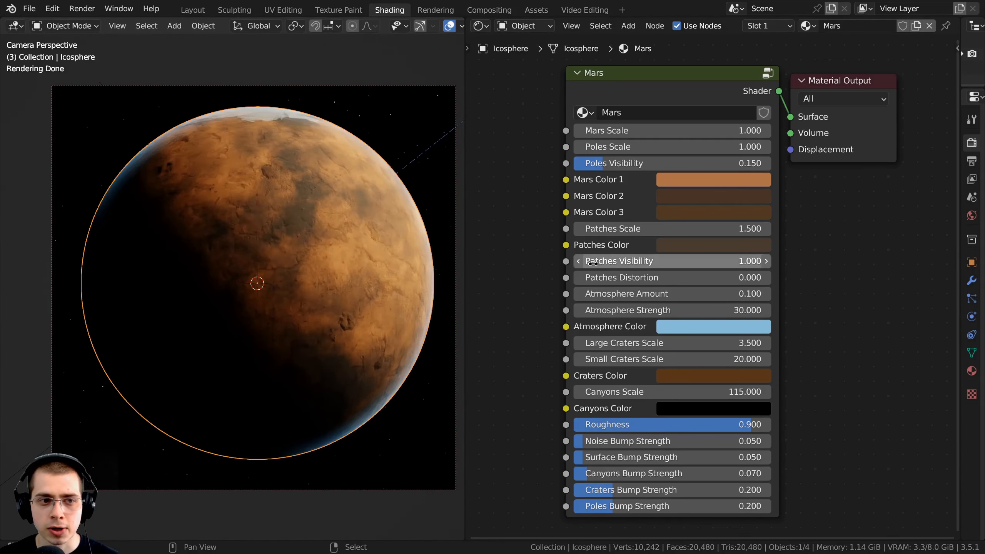
Try a larger Patches Scale and a saturated dark brown Patches Color.
{"action": "left_click_drag", "start_coordinate": [628, 229], "coordinate": [729, 229]}
{"action": "right_click", "coordinate": [674, 228]}
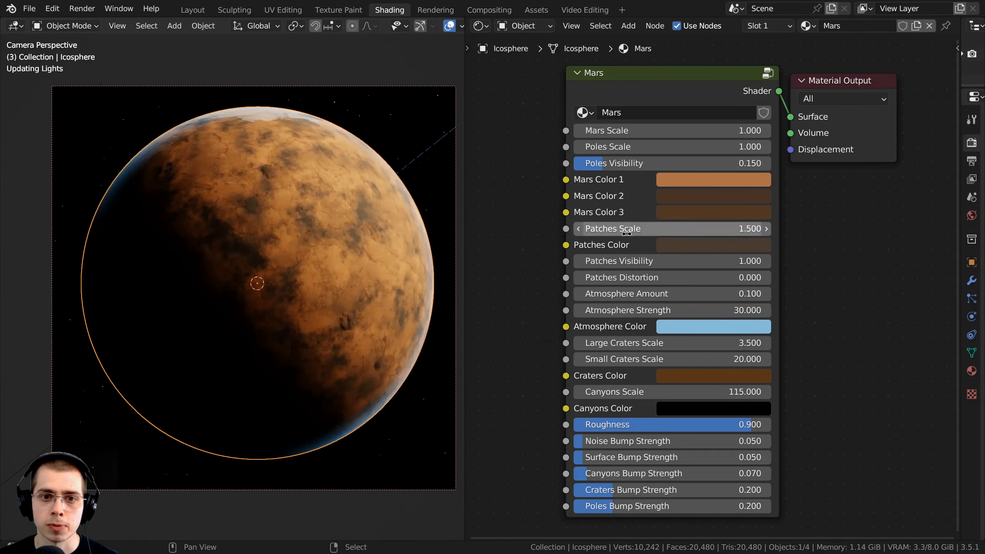
{"action": "left_click", "coordinate": [673, 245]}
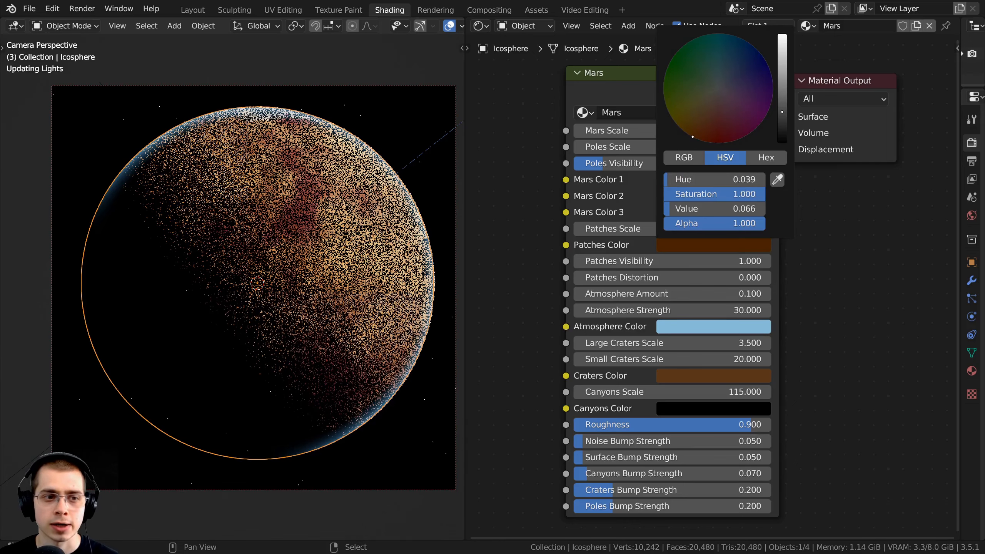
Try a Patches Visibility of 1.6 and a Patches Distortion of -0.9.
{"action": "left_click_drag", "start_coordinate": [690, 261], "coordinate": [721, 261]}
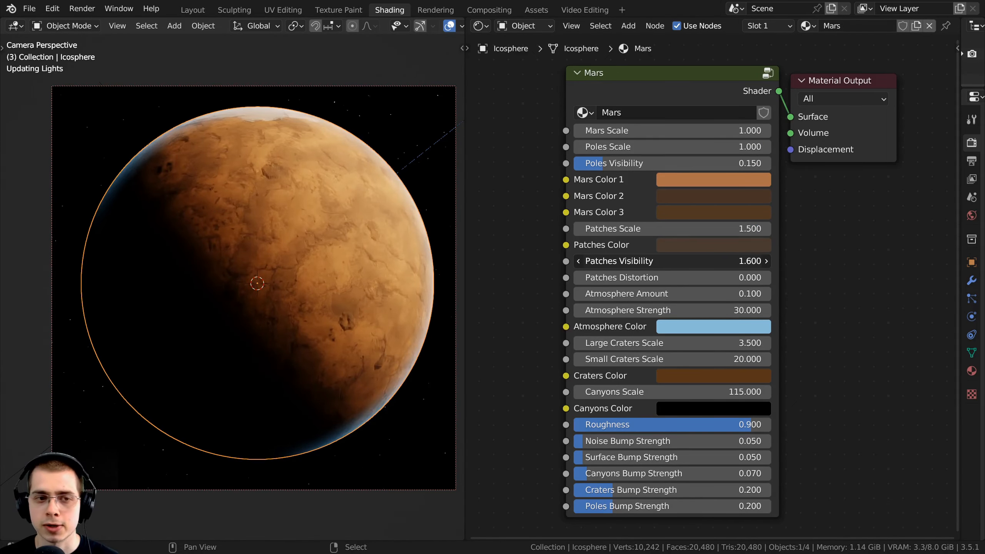
{"action": "left_click_drag", "start_coordinate": [713, 261], "coordinate": [703, 261]}
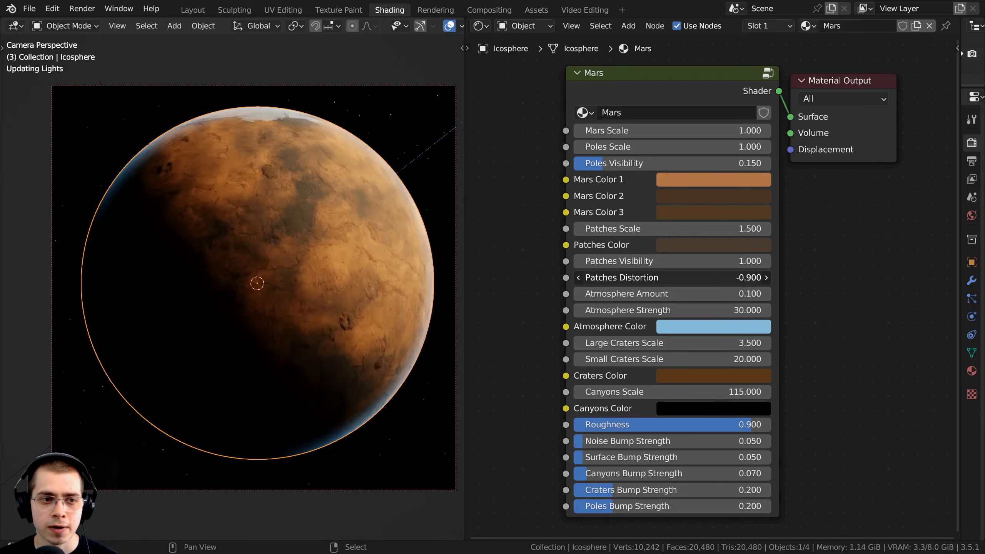
{"action": "left_click_drag", "start_coordinate": [616, 277], "coordinate": [676, 310]}
{"action": "right_click", "coordinate": [625, 277]}
Try out different atmosphere amount, strength and colour settings on the Mars group node.
{"action": "right_click", "coordinate": [628, 294]}
{"action": "right_click", "coordinate": [754, 323]}
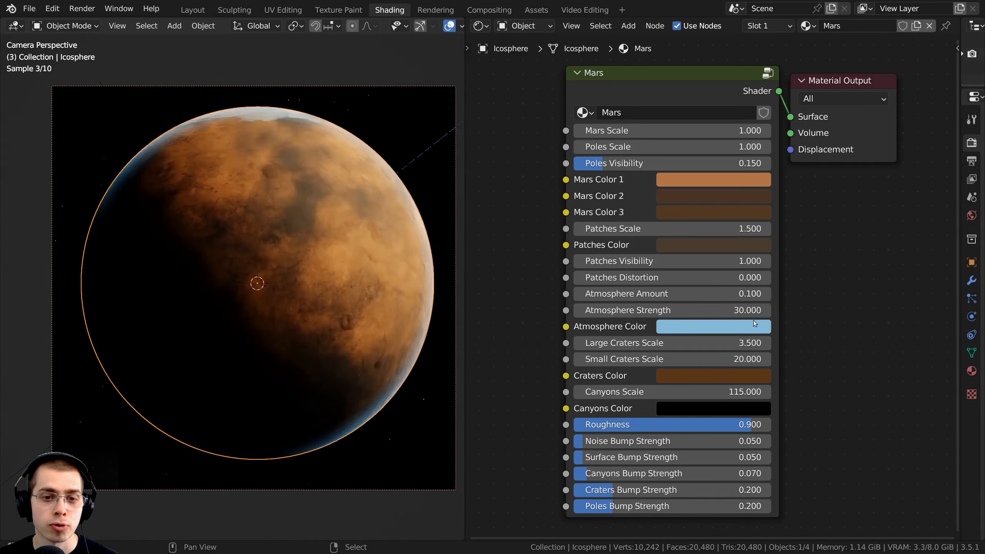
{"action": "left_click", "coordinate": [740, 329]}
{"action": "mouse_move", "coordinate": [728, 149]}
{"action": "left_mouse_down"}
{"action": "mouse_move", "coordinate": [732, 134]}
{"action": "mouse_move", "coordinate": [680, 130]}
{"action": "mouse_move", "coordinate": [689, 184]}
{"action": "mouse_move", "coordinate": [705, 199]}
{"action": "left_mouse_up"}
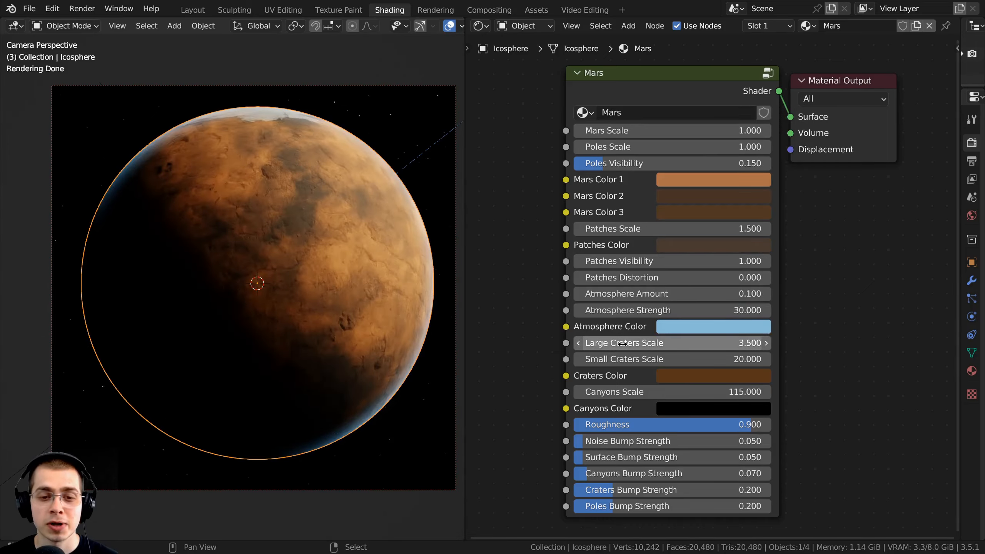
Try a Large Craters Scale of 4.8 and inspect the craters up close.
{"action": "left_click_drag", "start_coordinate": [625, 343], "coordinate": [636, 343]}
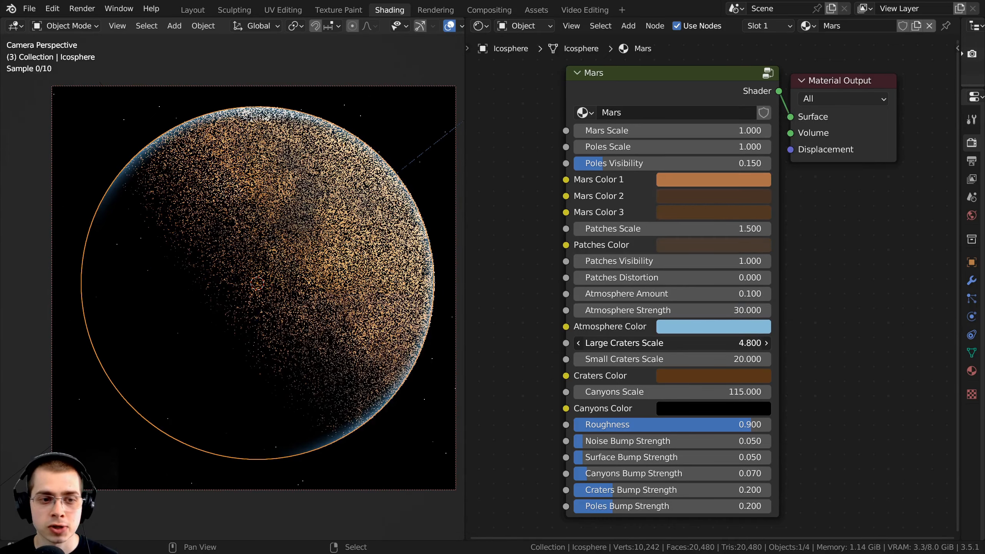
{"action": "right_click", "coordinate": [625, 343]}
{"action": "middle_click_drag", "start_coordinate": [334, 329], "coordinate": [253, 285], "text": "shift"}
{"action": "scroll", "coordinate": [256, 284], "scroll_direction": "up", "scroll_amount": 4}
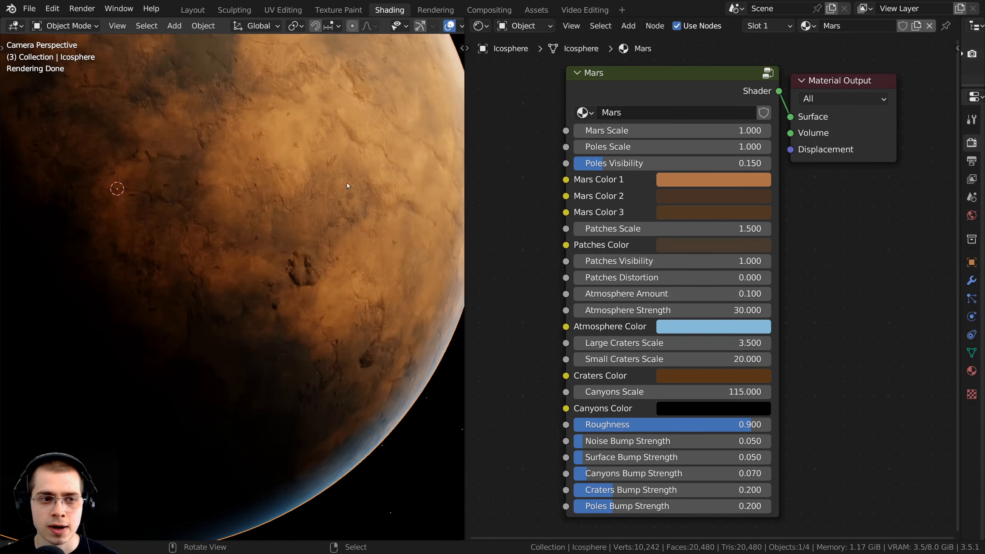
{"action": "scroll", "coordinate": [212, 193], "scroll_direction": "up", "scroll_amount": 5}
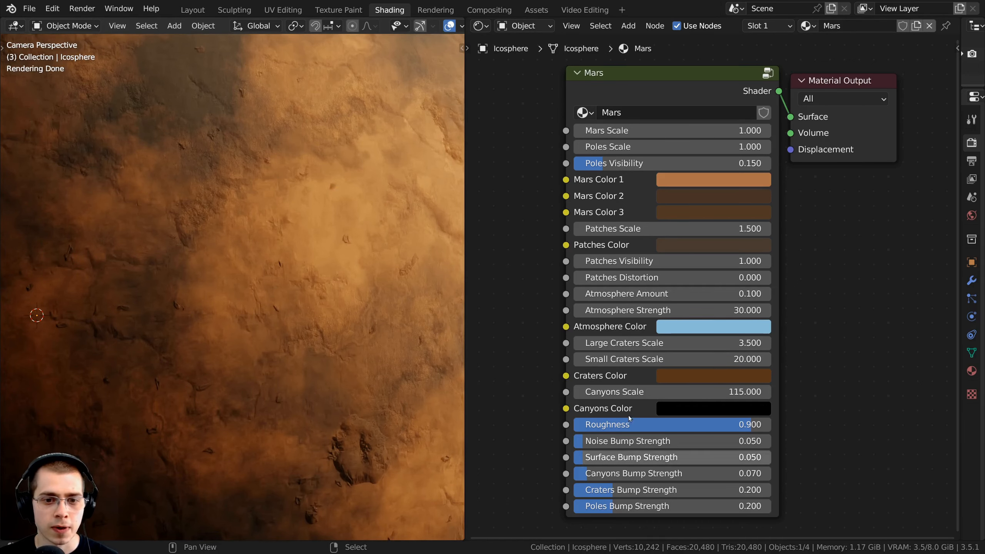
Try a different Canyons Scale and Canyons Color while viewing the canyons up close.
{"action": "left_click", "coordinate": [732, 248]}
{"action": "scroll", "coordinate": [764, 216], "scroll_direction": "up", "scroll_amount": 3}
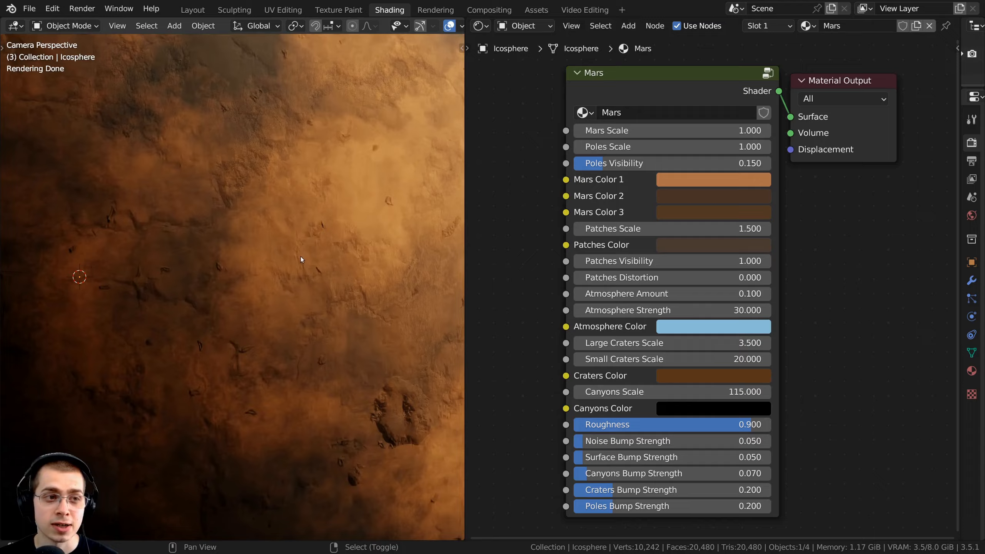
{"action": "middle_click_drag", "start_coordinate": [300, 260], "coordinate": [210, 305], "text": "shift"}
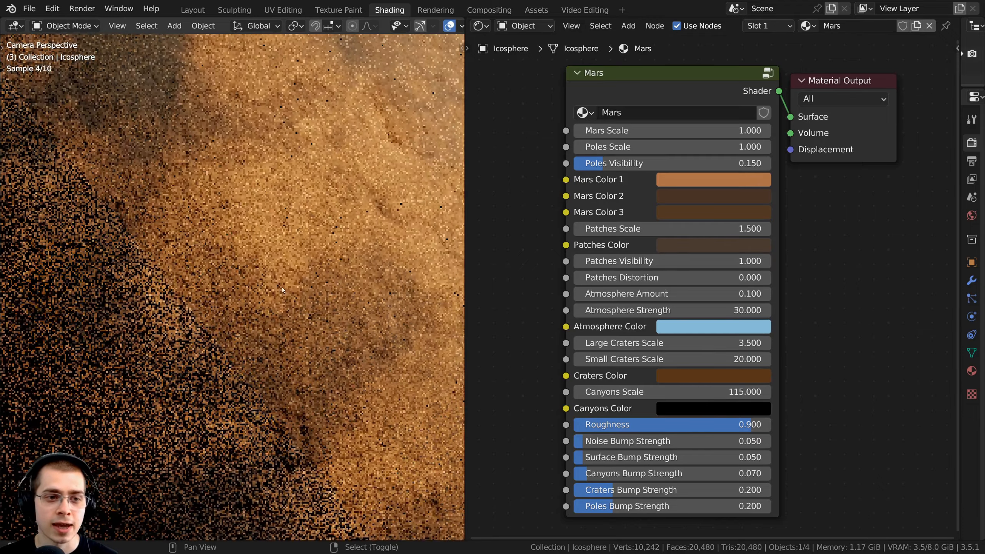
{"action": "middle_click_drag", "start_coordinate": [403, 159], "coordinate": [285, 221], "text": "shift"}
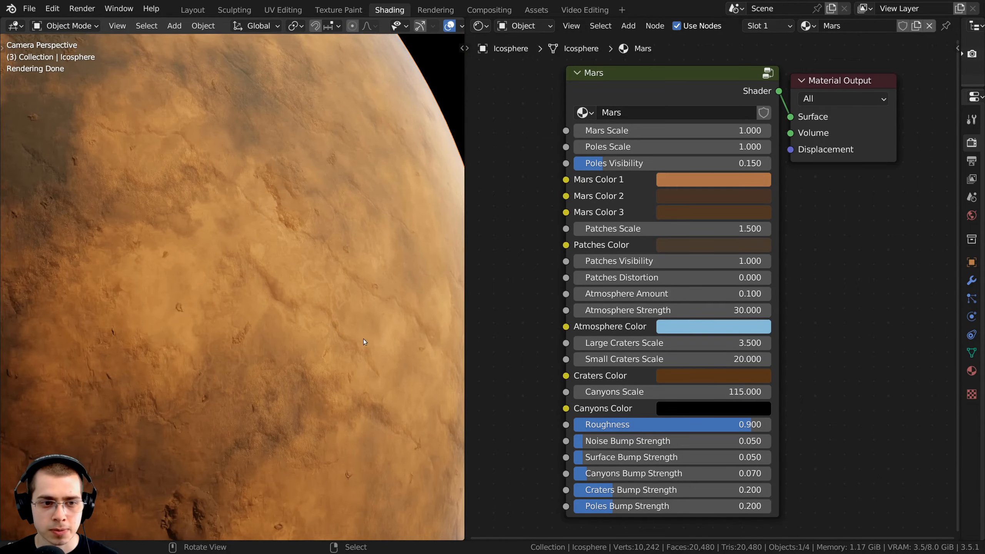
{"action": "left_click_drag", "start_coordinate": [659, 392], "coordinate": [692, 391]}
{"action": "right_click", "coordinate": [675, 391]}
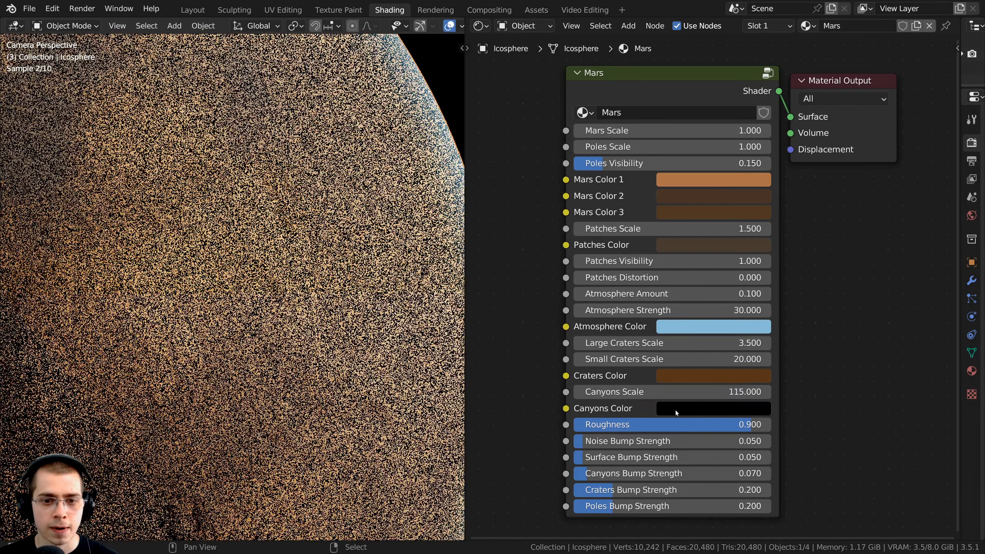
{"action": "left_click", "coordinate": [677, 411]}
{"action": "left_click_drag", "start_coordinate": [782, 237], "coordinate": [782, 305]}
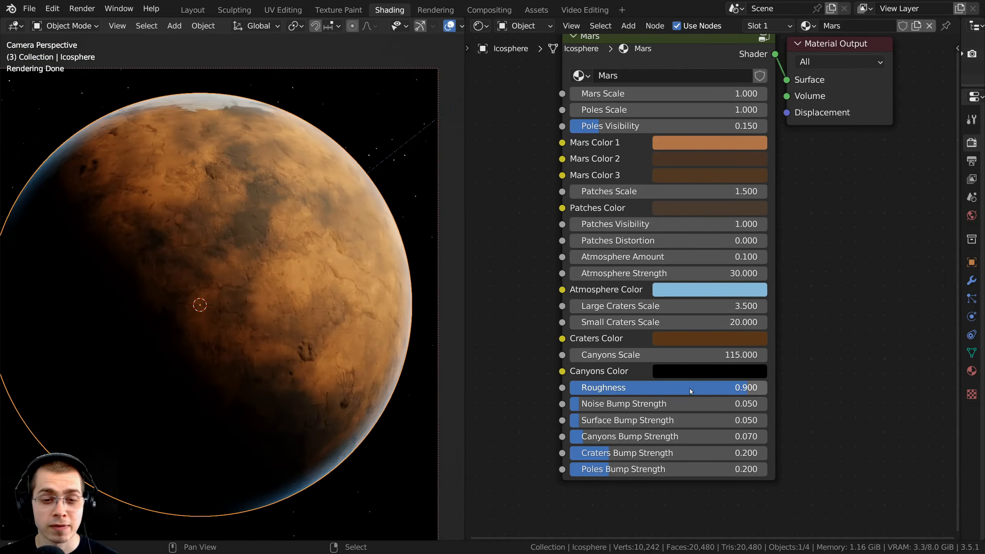
Try a lower Roughness and a higher Noise Bump Strength.
{"action": "left_click_drag", "start_coordinate": [688, 387], "coordinate": [659, 387]}
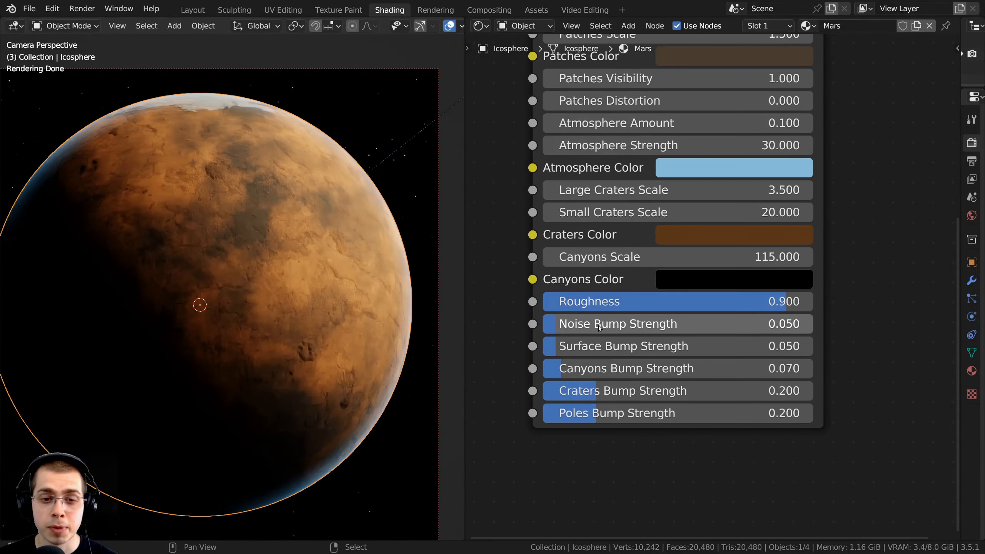
{"action": "left_click_drag", "start_coordinate": [600, 324], "coordinate": [654, 324]}
{"action": "key", "text": "ctrl+z"}
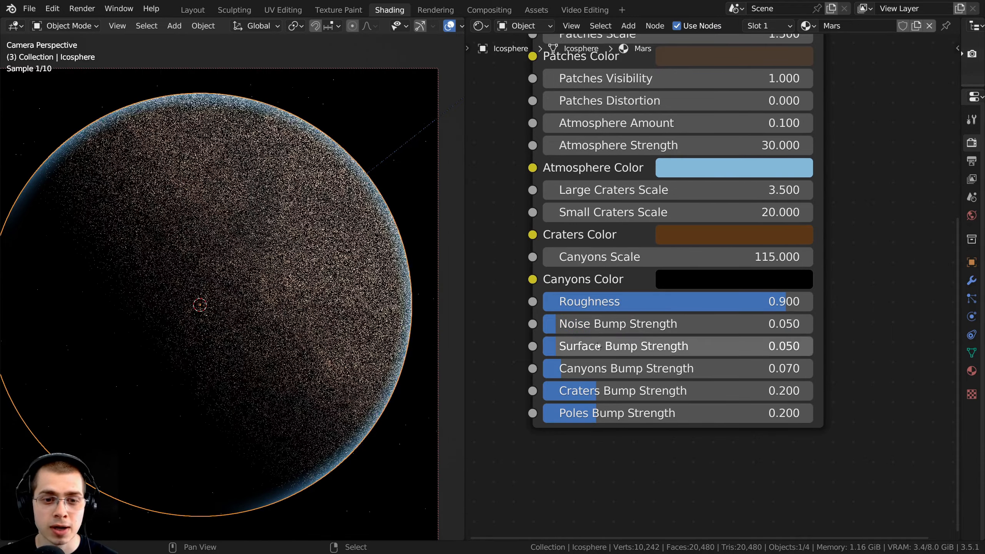
Try a higher Surface Bump Strength and a Canyons Bump Strength of about 0.354.
{"action": "left_click_drag", "start_coordinate": [598, 345], "coordinate": [712, 346]}
{"action": "key", "text": "Escape"}
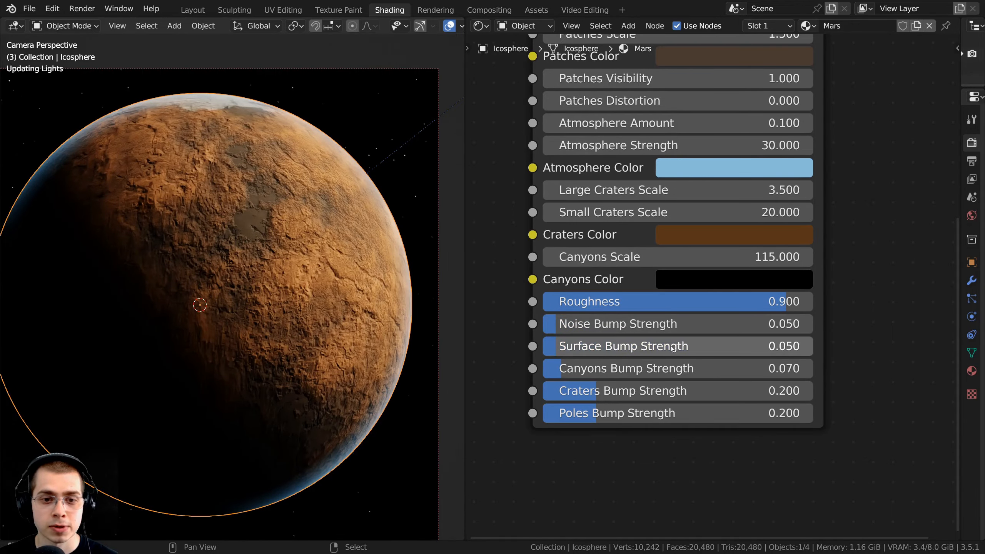
{"action": "left_click_drag", "start_coordinate": [620, 369], "coordinate": [696, 368]}
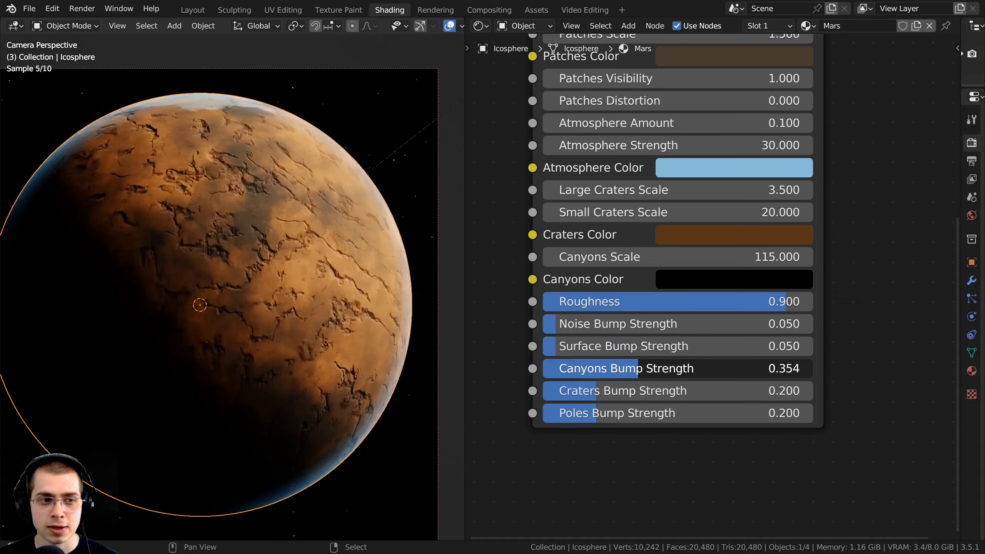
{"action": "key", "text": "Escape"}
Try a Craters Bump Strength of about 0.482 and a higher Poles Bump Strength.
{"action": "left_click_drag", "start_coordinate": [620, 391], "coordinate": [696, 390]}
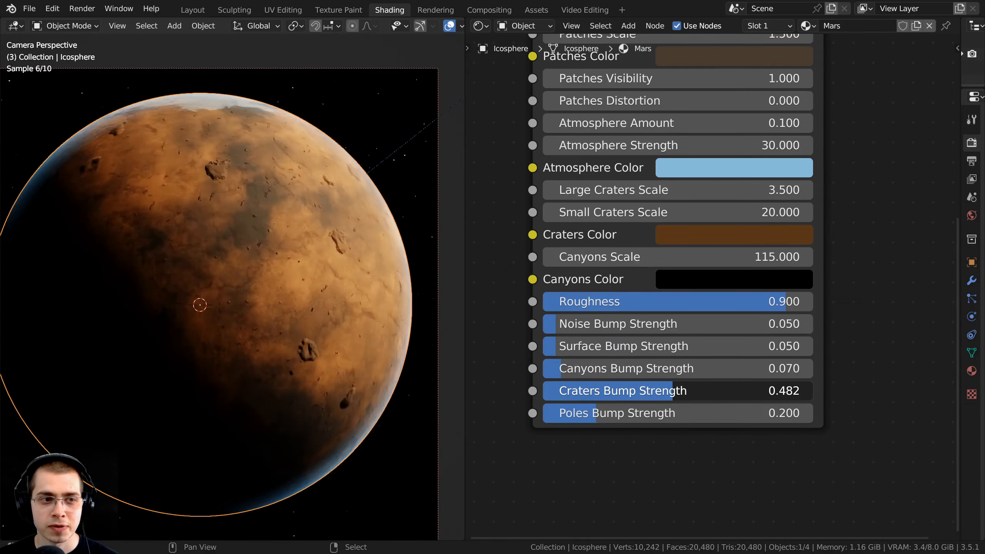
{"action": "key", "text": "Escape"}
{"action": "left_click_drag", "start_coordinate": [621, 413], "coordinate": [702, 413]}
{"action": "key", "text": "Home"}
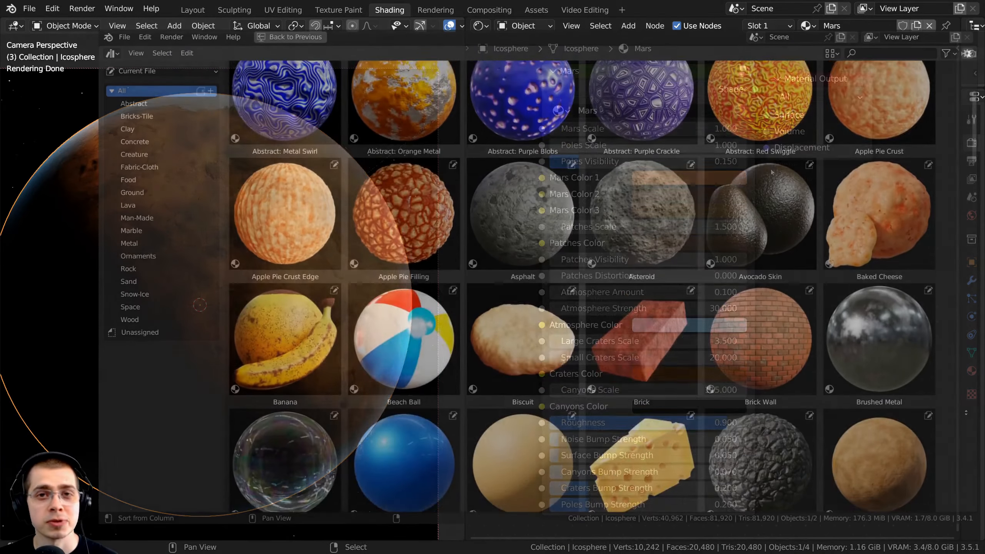
{"action": "middle_click_drag", "start_coordinate": [966, 412], "coordinate": [967, 162]}
{"action": "middle_click_drag", "start_coordinate": [967, 102], "coordinate": [930, 210]}
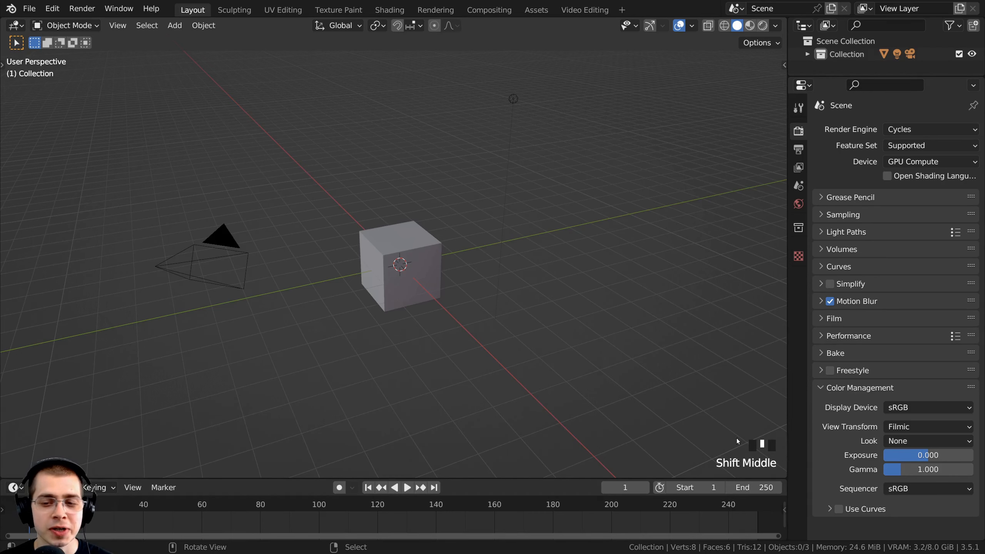
Delete the default cube, camera and light to leave the scene empty.
{"action": "middle_click_drag", "start_coordinate": [618, 404], "coordinate": [472, 288]}
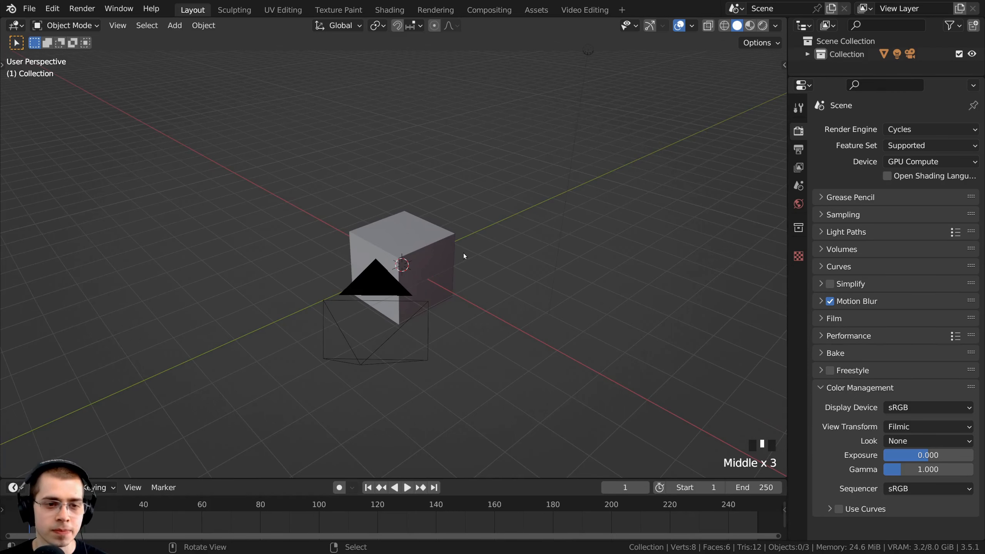
{"action": "middle_click_drag", "start_coordinate": [464, 252], "coordinate": [457, 186]}
{"action": "key", "text": "a"}
{"action": "scroll", "coordinate": [456, 180], "scroll_direction": "down", "scroll_amount": 2}
{"action": "key", "text": "x"}
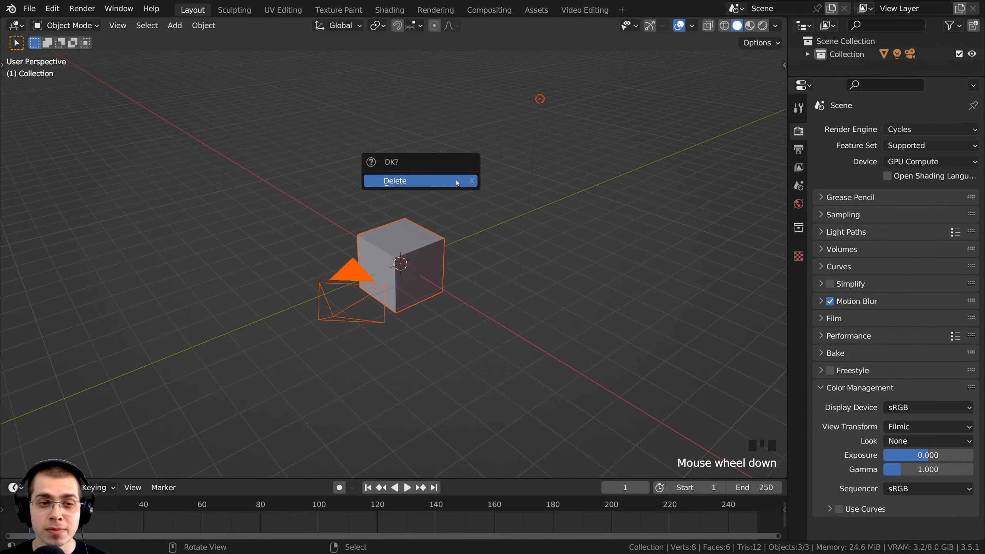
{"action": "left_click", "coordinate": [419, 180]}
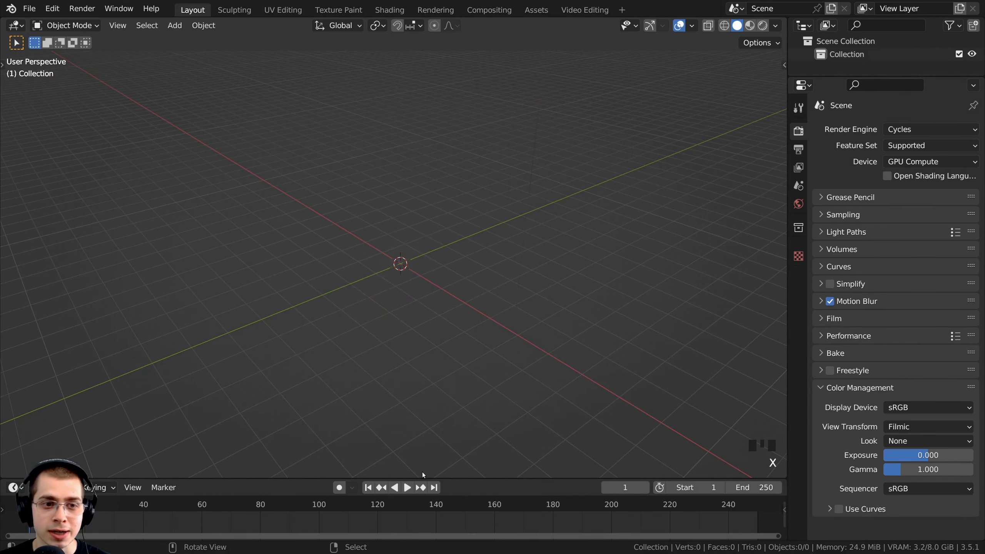
Add an ico sphere at the world origin and set its Subdivisions to 6.
{"action": "scroll", "coordinate": [411, 271], "scroll_direction": "up", "scroll_amount": 4}
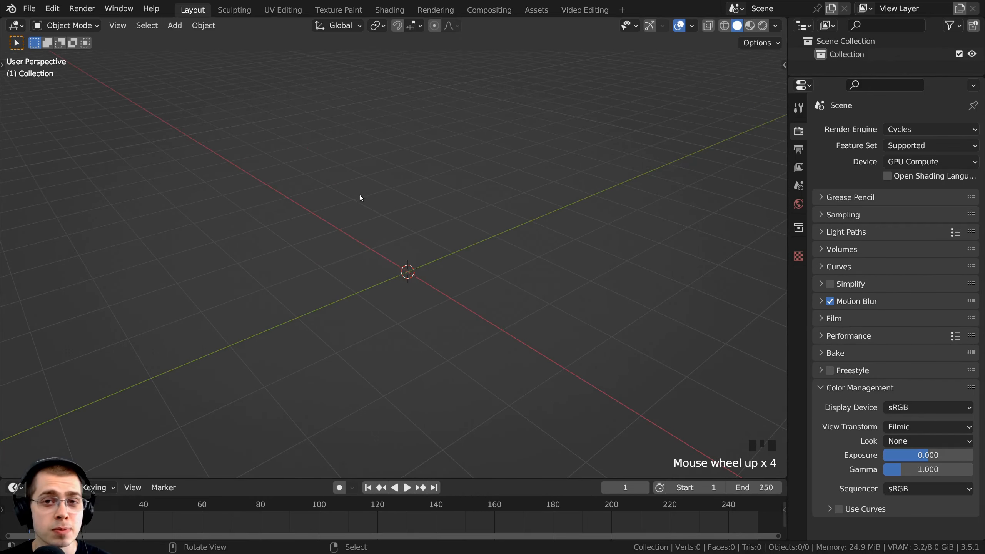
{"action": "key", "text": "shift+a"}
{"action": "mouse_move", "coordinate": [347, 230]}
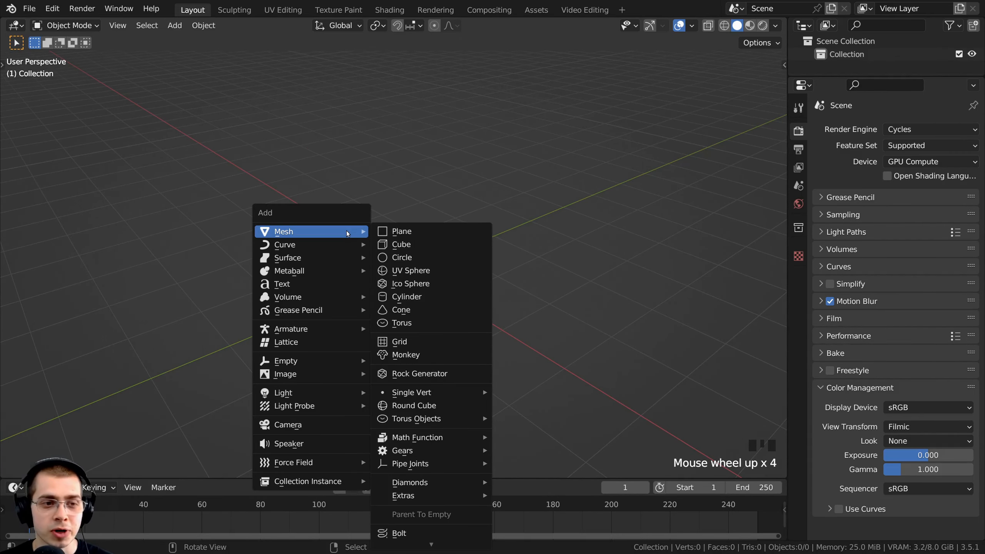
{"action": "left_click", "coordinate": [412, 287]}
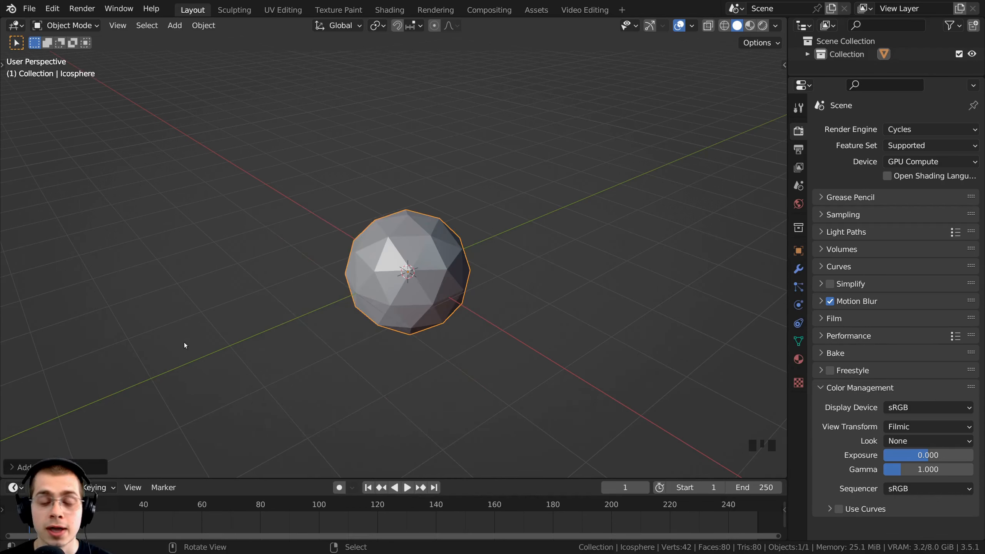
{"action": "left_click", "coordinate": [12, 469]}
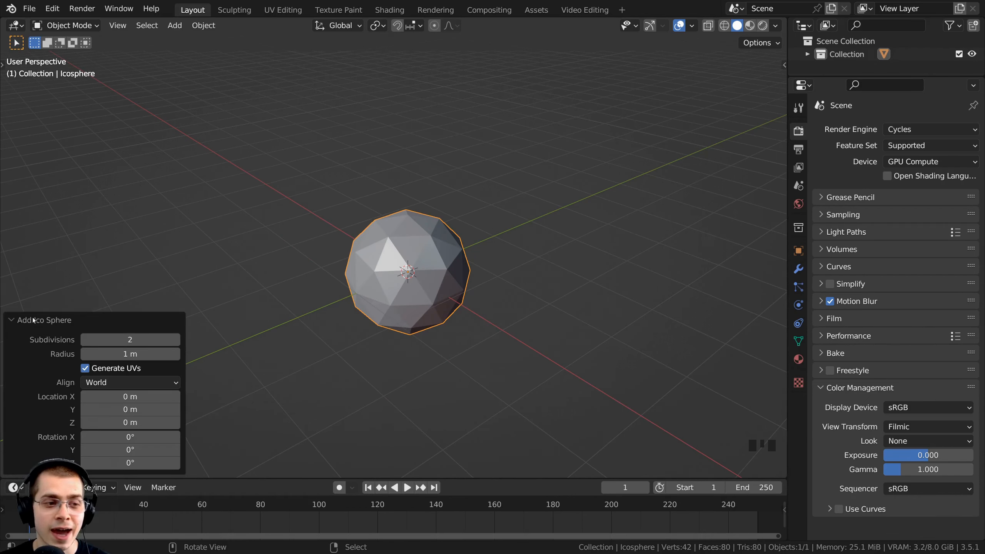
{"action": "left_click", "coordinate": [175, 340]}
{"action": "left_click", "coordinate": [176, 340]}
{"action": "left_click", "coordinate": [176, 340]}
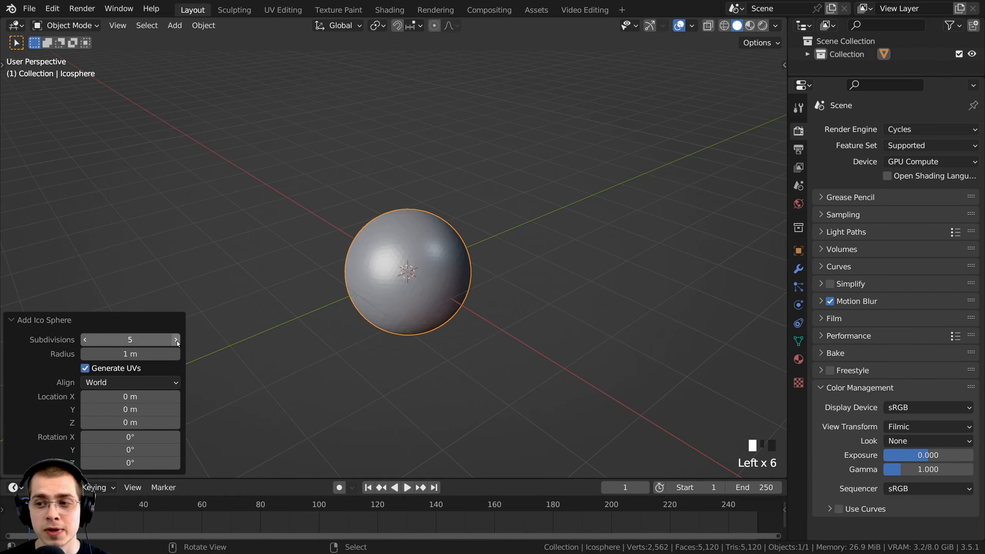
{"action": "left_click", "coordinate": [16, 321]}
Apply Shade Smooth to the ico sphere.
{"action": "scroll", "coordinate": [440, 290], "scroll_direction": "up", "scroll_amount": 7}
{"action": "scroll", "coordinate": [467, 260], "scroll_direction": "down", "scroll_amount": 2}
{"action": "middle_click_drag", "start_coordinate": [467, 261], "coordinate": [512, 288], "text": "shift"}
{"action": "scroll", "coordinate": [503, 244], "scroll_direction": "up", "scroll_amount": 2}
{"action": "right_click", "coordinate": [422, 166]}
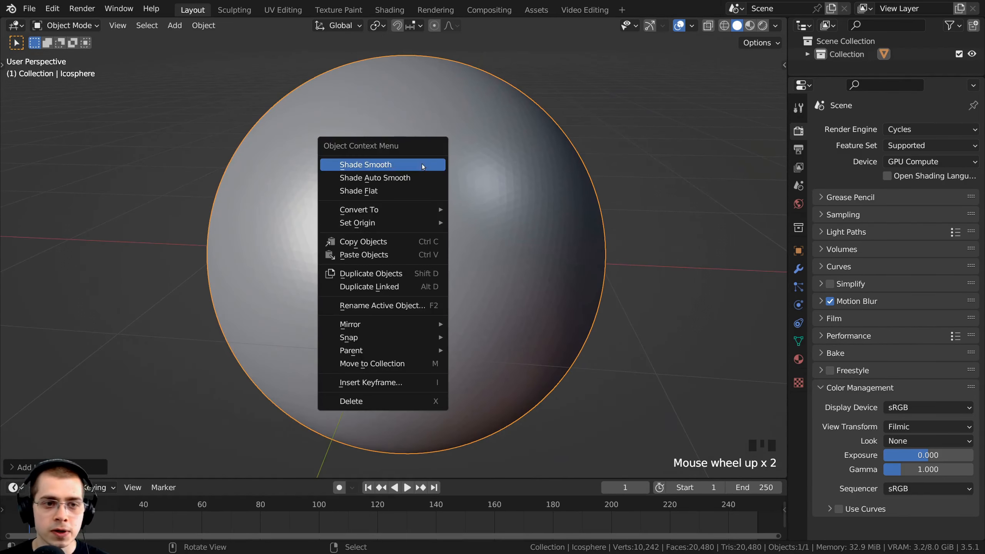
{"action": "left_click", "coordinate": [392, 166]}
{"action": "middle_click_drag", "start_coordinate": [390, 177], "coordinate": [400, 186], "text": "shift"}
{"action": "scroll", "coordinate": [407, 203], "scroll_direction": "down", "scroll_amount": 2}
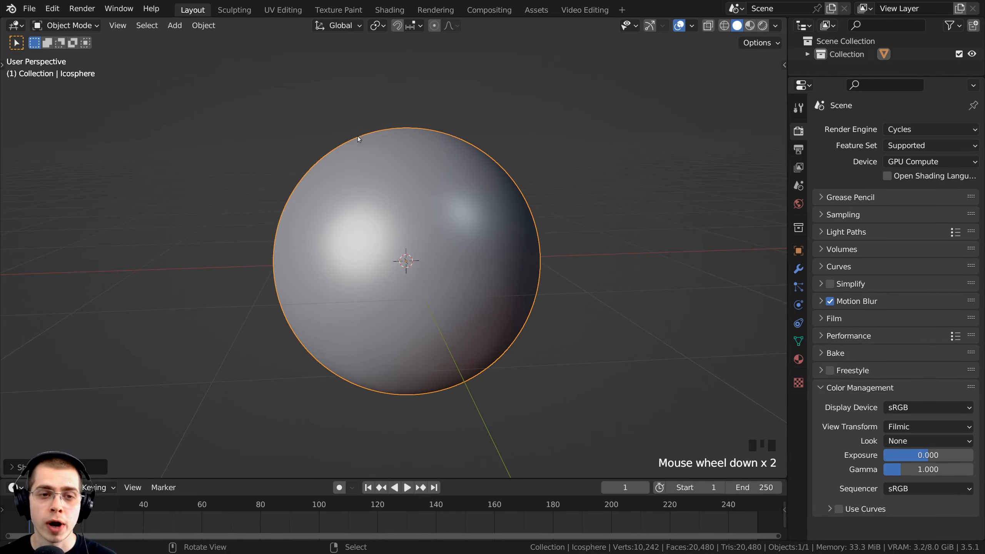
Add a Plain Axes empty at the sphere's centre and scale it up until its axes extend beyond the surface.
{"action": "middle_click_drag", "start_coordinate": [342, 224], "coordinate": [338, 213]}
{"action": "key", "text": "shift+a"}
{"action": "mouse_move", "coordinate": [337, 165]}
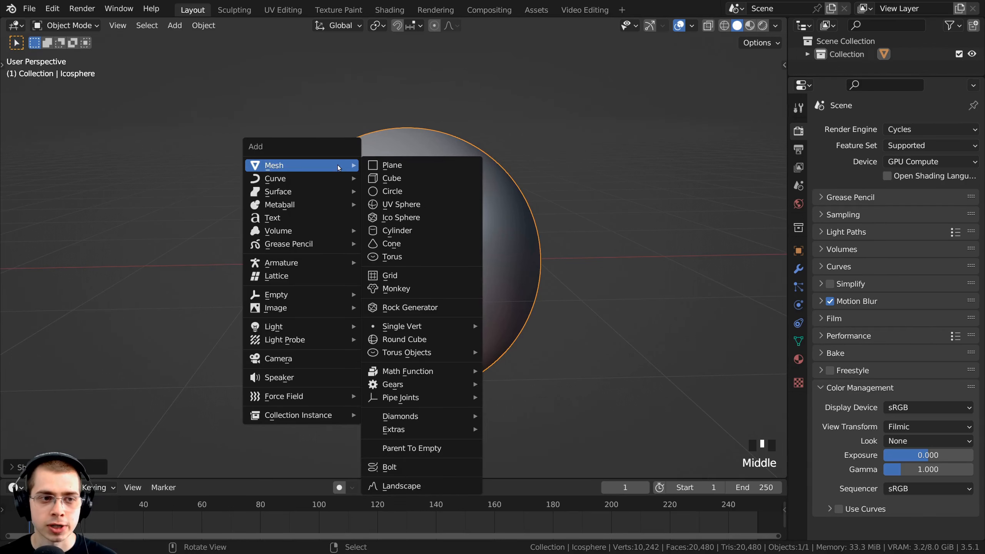
{"action": "mouse_move", "coordinate": [288, 296]}
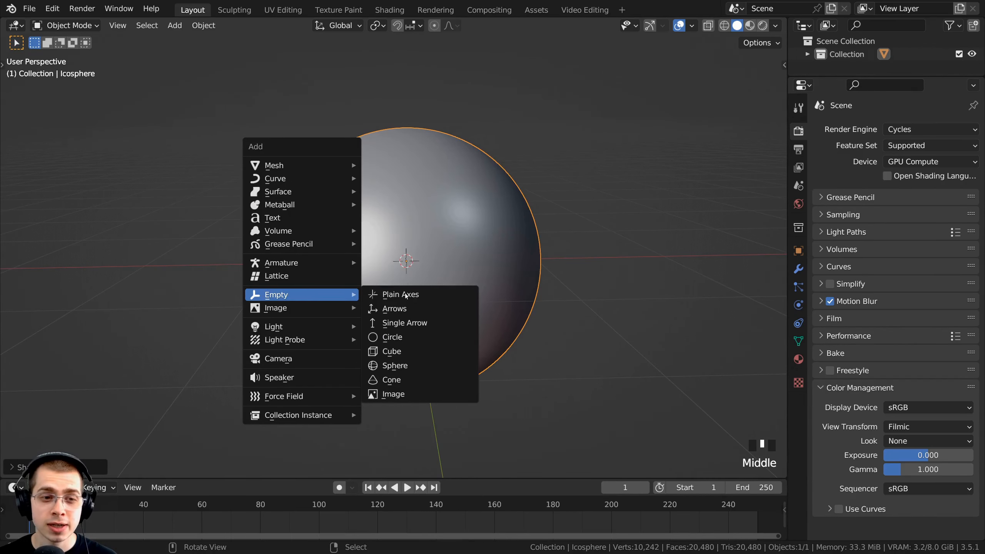
{"action": "left_click", "coordinate": [422, 296]}
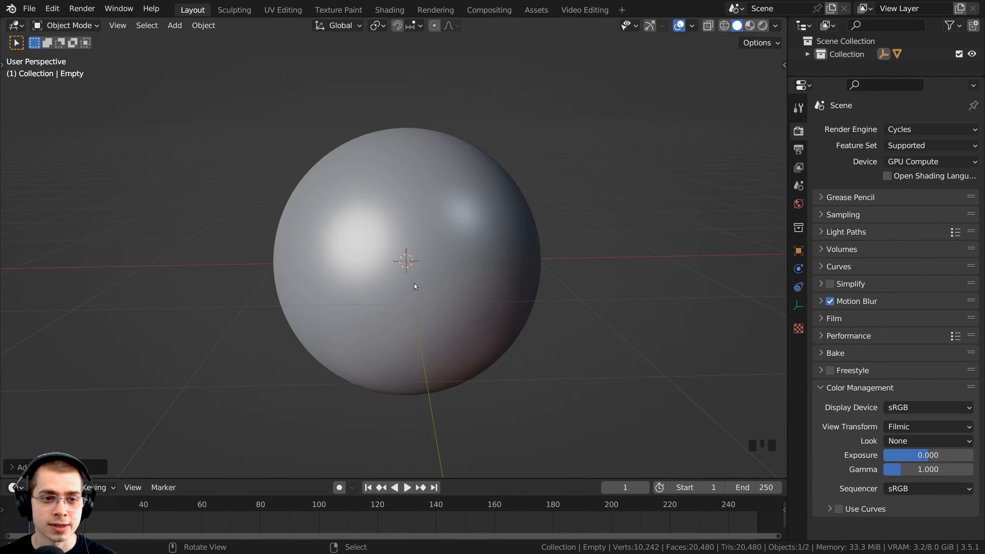
{"action": "middle_click_drag", "start_coordinate": [414, 283], "coordinate": [449, 301]}
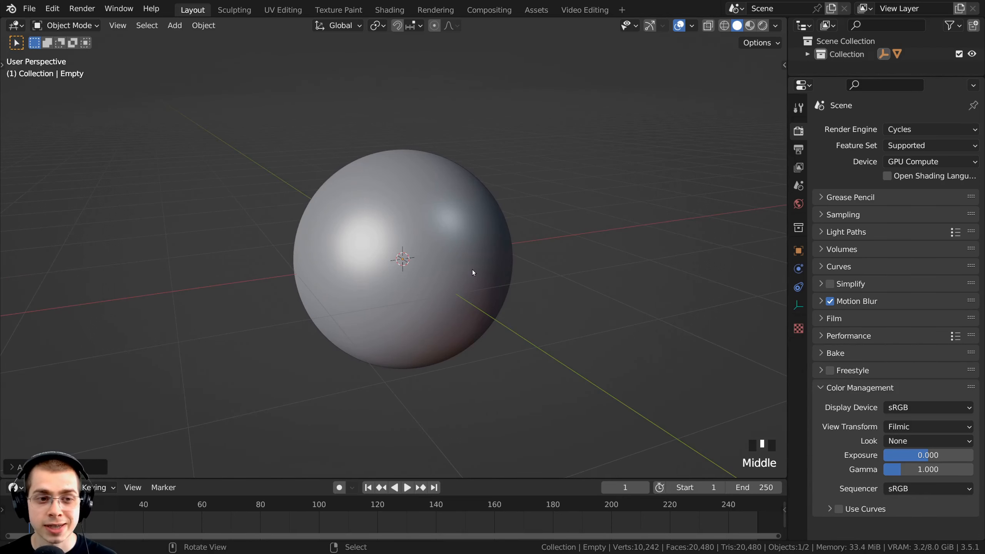
{"action": "key", "text": "s"}
{"action": "left_click", "coordinate": [525, 274]}
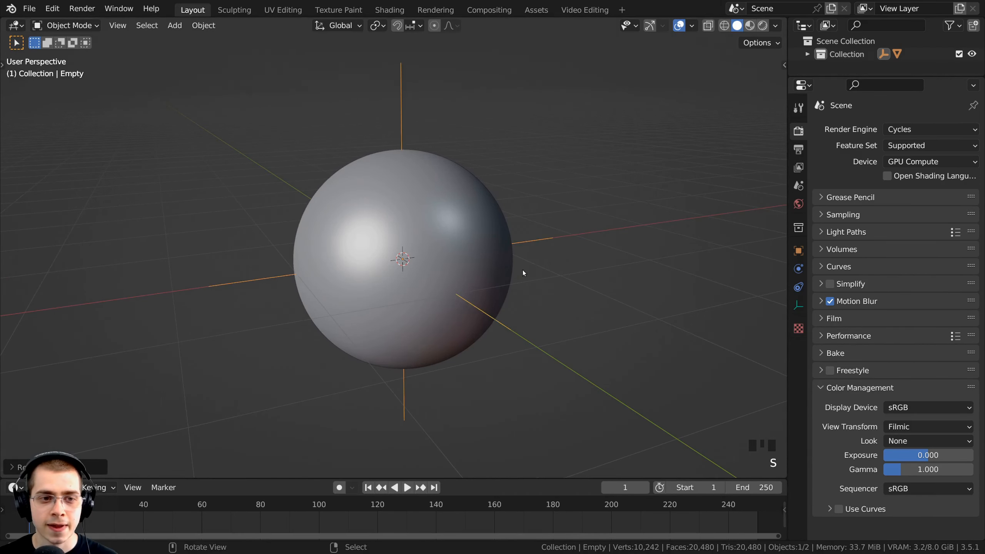
Try rotating the empty about the sphere's centre.
{"action": "scroll", "coordinate": [475, 193], "scroll_direction": "down", "scroll_amount": 2}
{"action": "key", "text": "r"}
{"action": "left_click", "coordinate": [366, 147]}
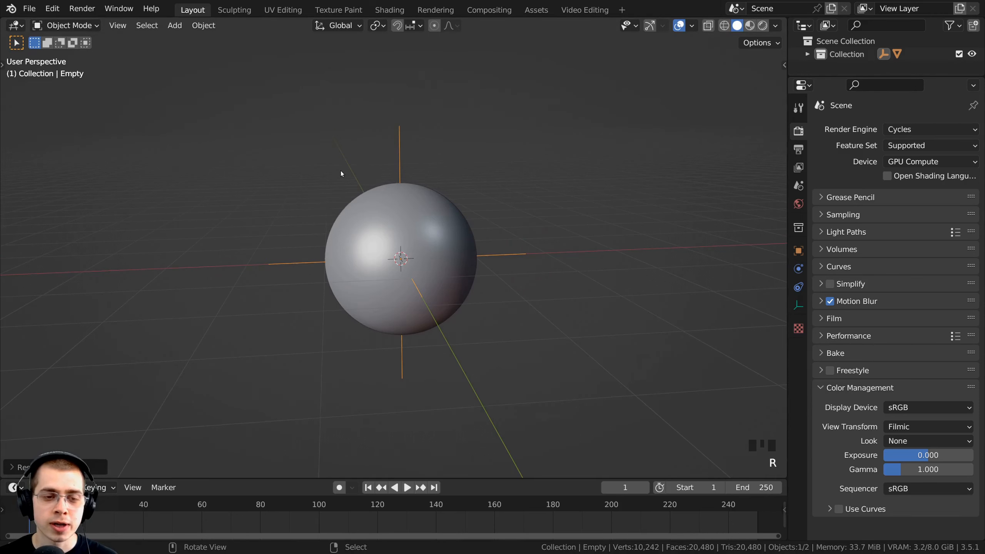
{"action": "key", "text": "r"}
{"action": "right_click", "coordinate": [429, 182]}
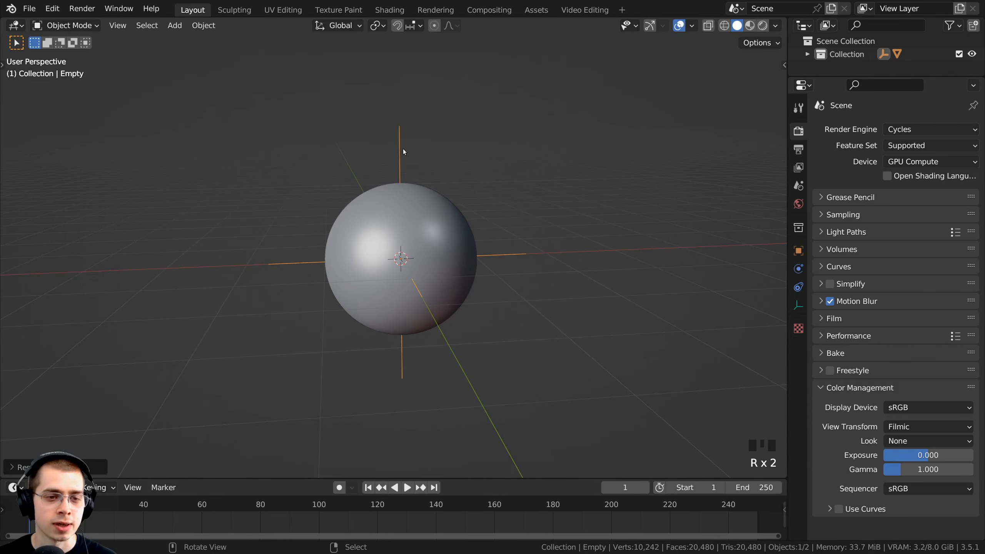
{"action": "key", "text": "r"}
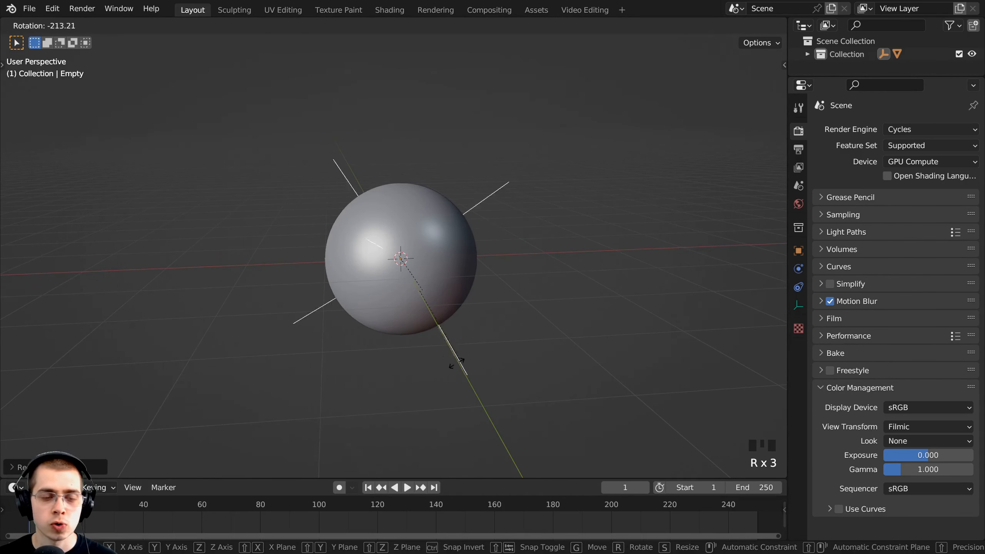
{"action": "right_click", "coordinate": [479, 283]}
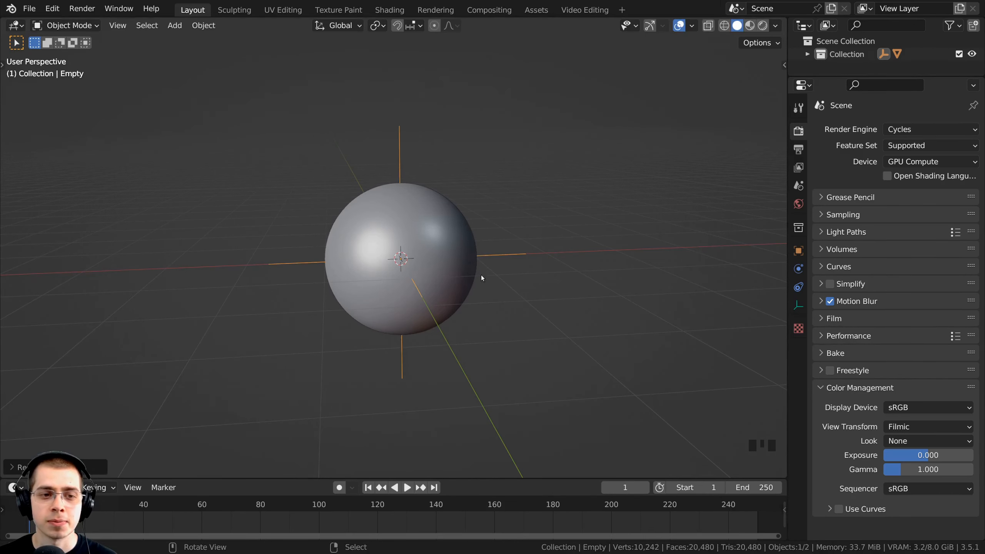
Add a sun light, move it up and away on the sphere's positive X side, and angle its beam toward the sphere.
{"action": "middle_click_drag", "start_coordinate": [445, 146], "coordinate": [438, 144]}
{"action": "key", "text": "shift+a"}
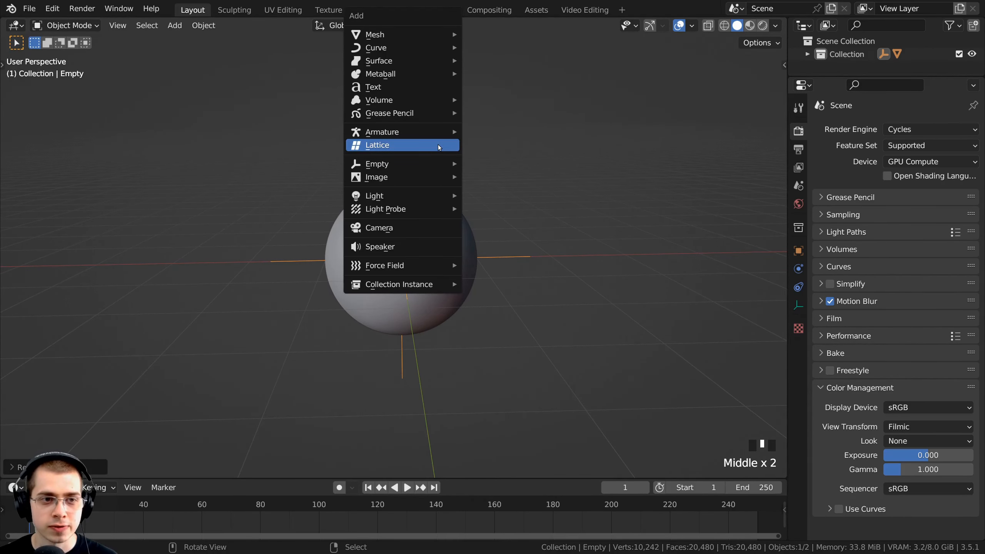
{"action": "mouse_move", "coordinate": [396, 198]}
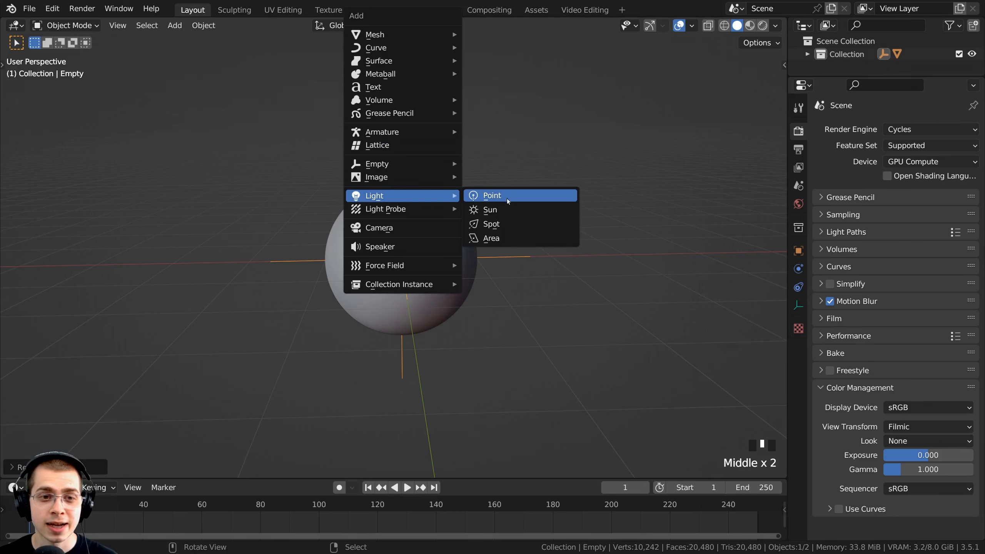
{"action": "left_click", "coordinate": [503, 212]}
{"action": "key", "text": "g"}
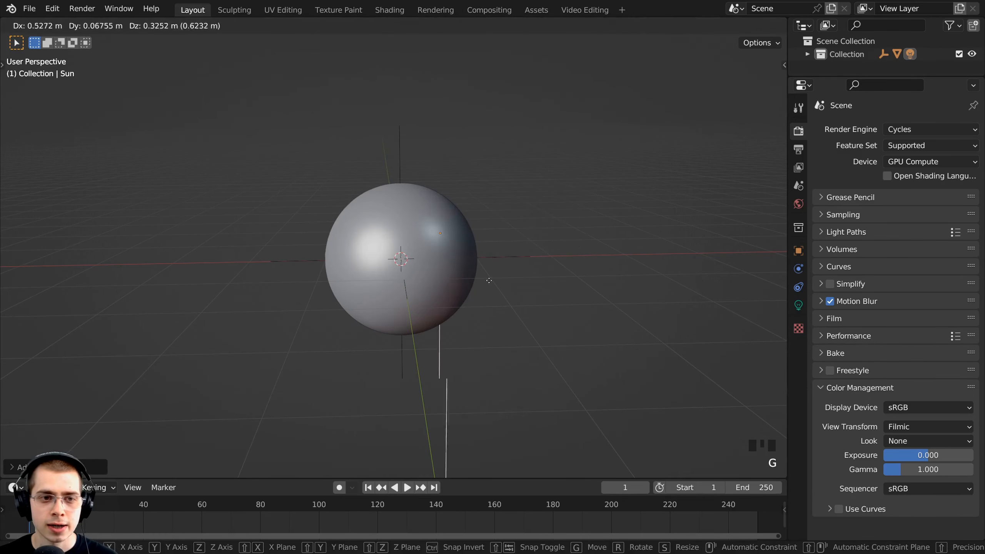
{"action": "left_click", "coordinate": [591, 255]}
{"action": "key", "text": "r"}
{"action": "left_click", "coordinate": [594, 400]}
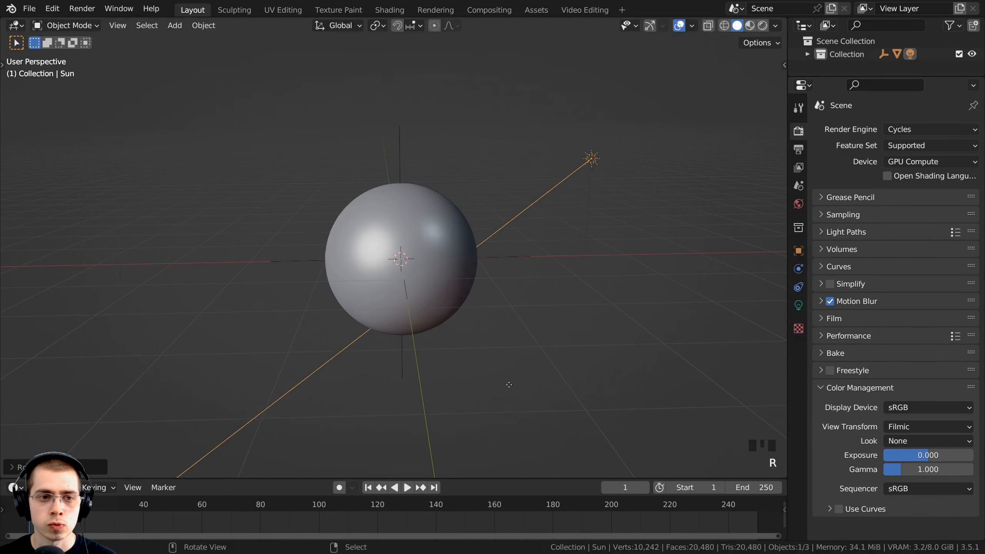
Save the project file Mars Tutorial 1.blend.
{"action": "scroll", "coordinate": [489, 324], "scroll_direction": "up", "scroll_amount": 2}
{"action": "middle_click_drag", "start_coordinate": [490, 324], "coordinate": [492, 328], "text": "shift"}
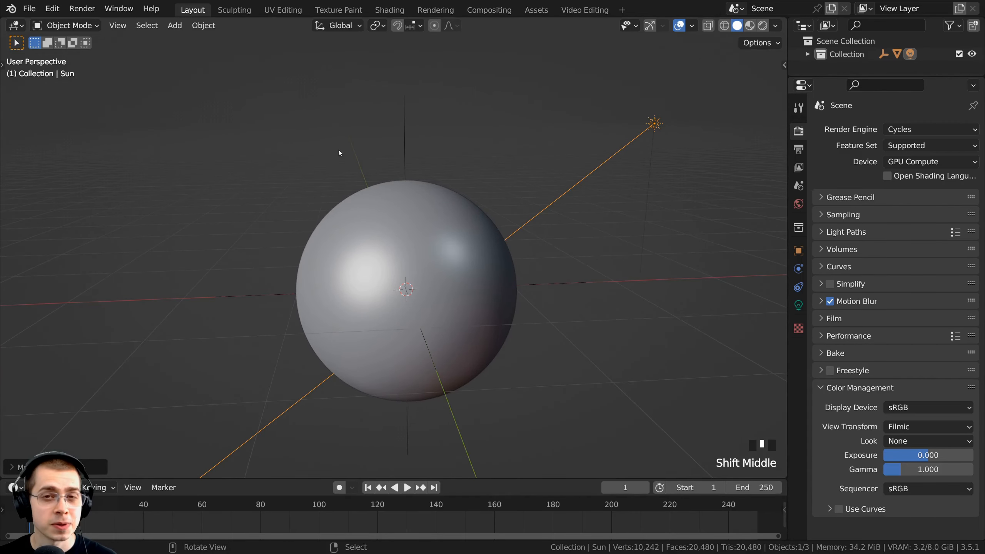
{"action": "left_click", "coordinate": [29, 8]}
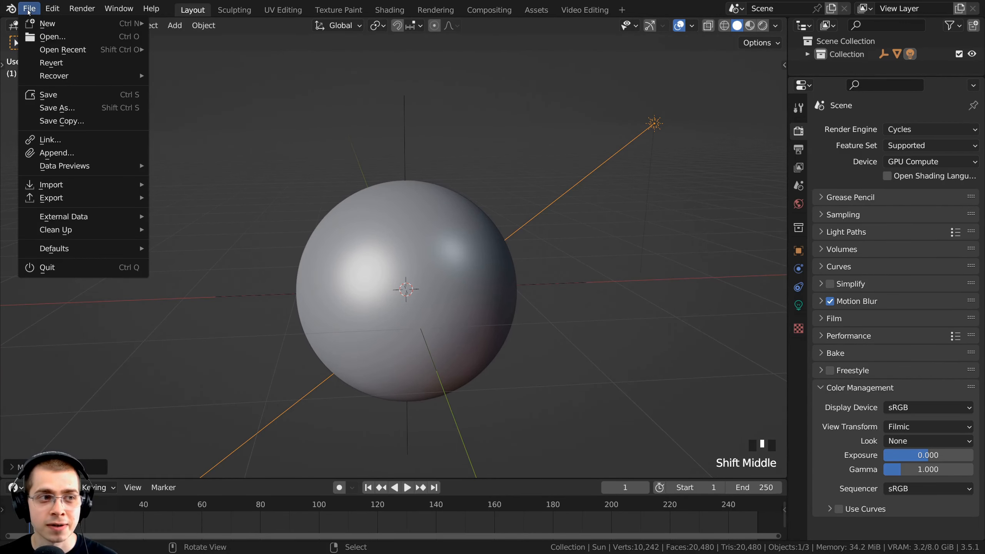
{"action": "left_click", "coordinate": [65, 96]}
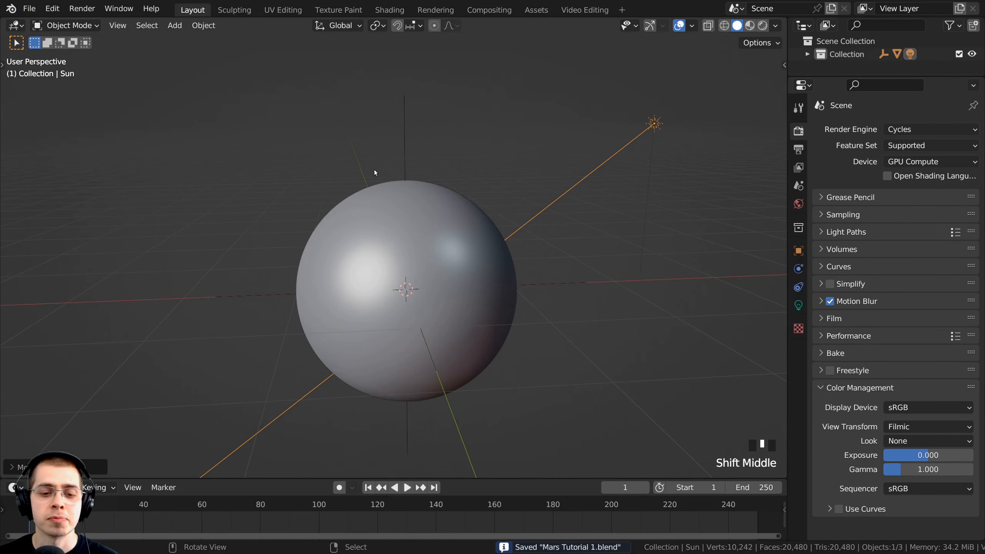
Switch the viewport shading to Rendered to see the sphere lit by the sun.
{"action": "middle_click_drag", "start_coordinate": [374, 169], "coordinate": [440, 173], "text": "shift"}
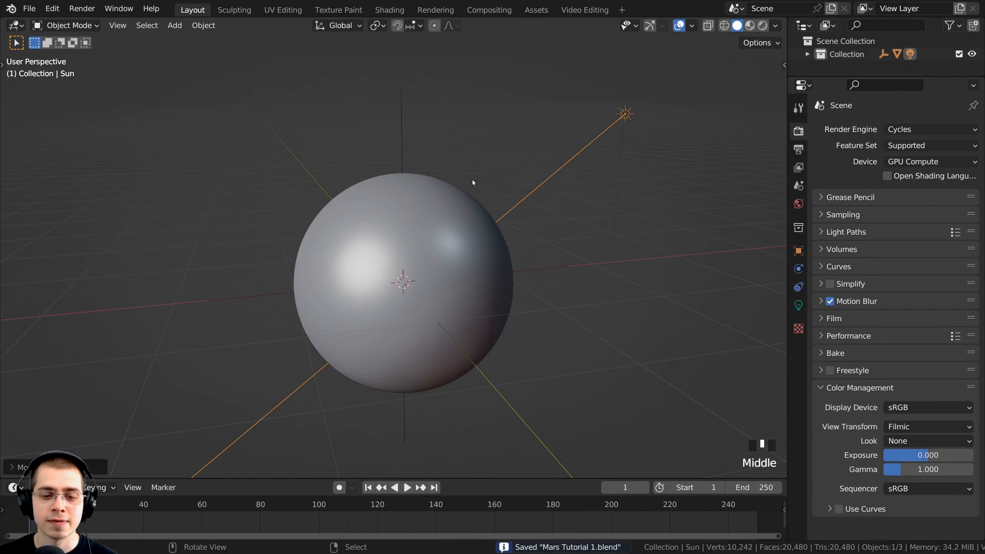
{"action": "middle_click_drag", "start_coordinate": [453, 173], "coordinate": [451, 178], "text": "shift"}
{"action": "middle_click_drag", "start_coordinate": [447, 225], "coordinate": [444, 235], "text": "shift"}
{"action": "key", "text": "z"}
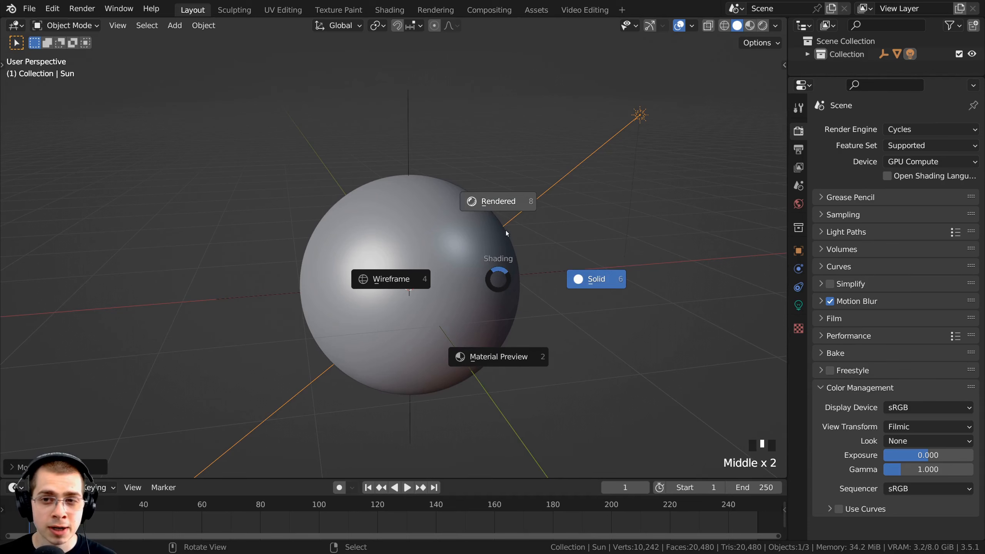
{"action": "left_click", "coordinate": [488, 208]}
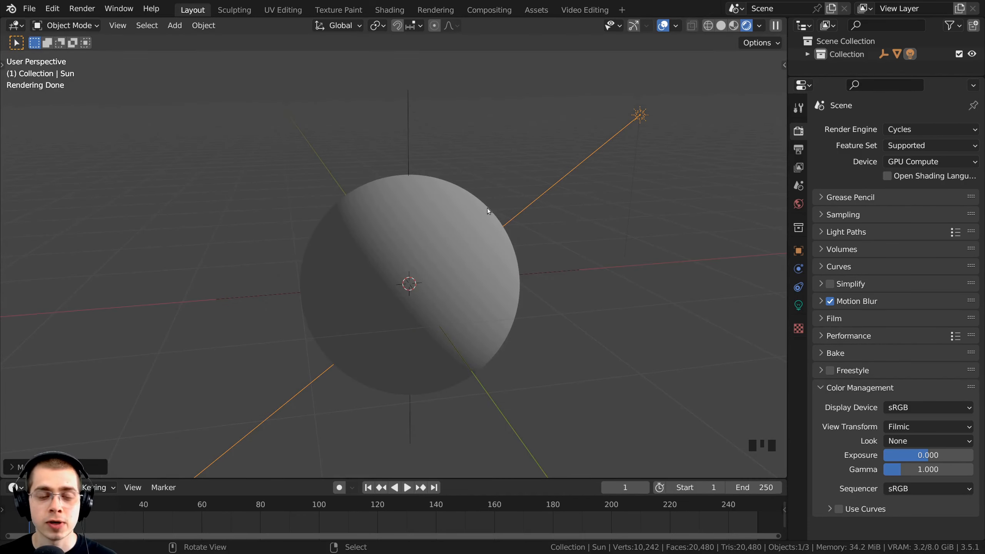
Choose Cycles as the render engine and keep the viewport in Rendered shading.
{"action": "left_click", "coordinate": [900, 129]}
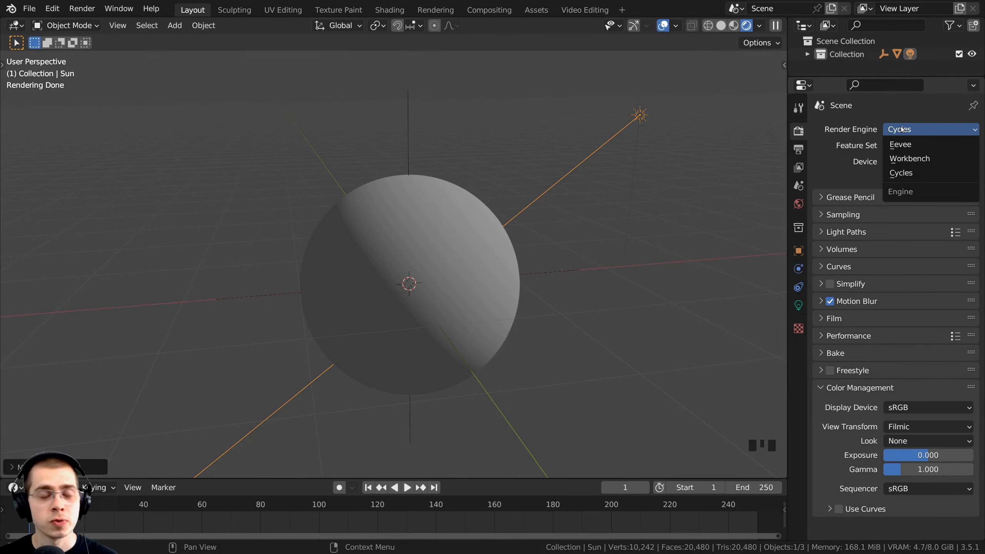
{"action": "left_click", "coordinate": [908, 130]}
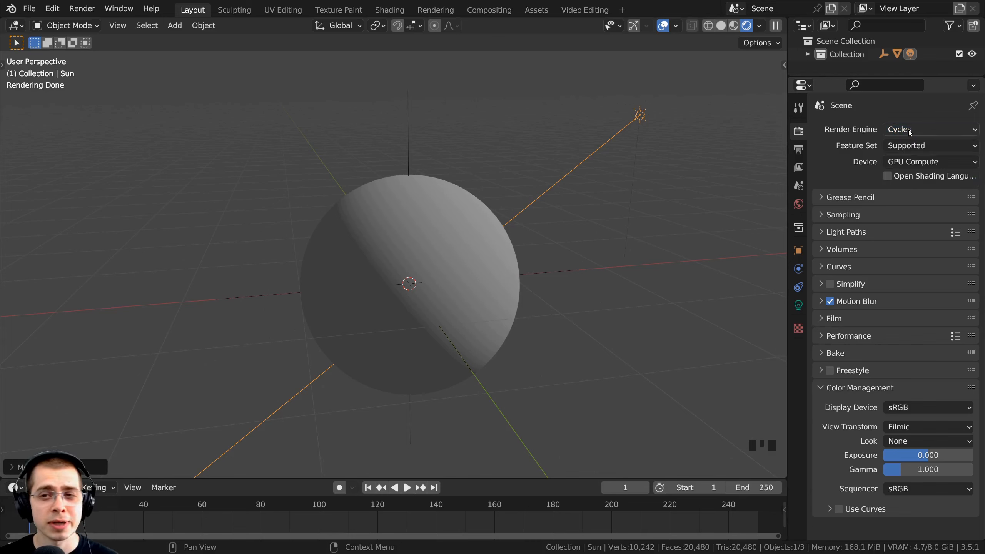
{"action": "left_click", "coordinate": [886, 131]}
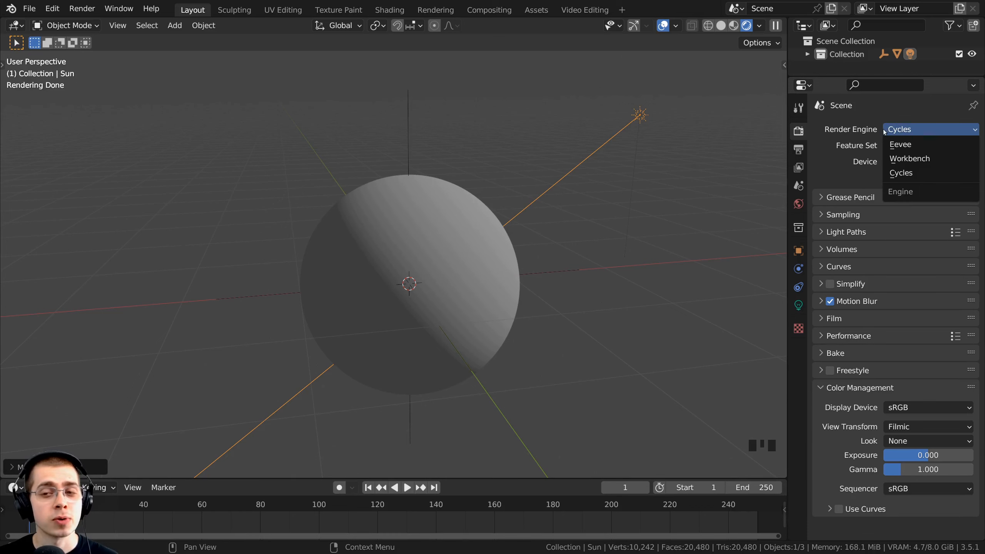
{"action": "left_click", "coordinate": [910, 131]}
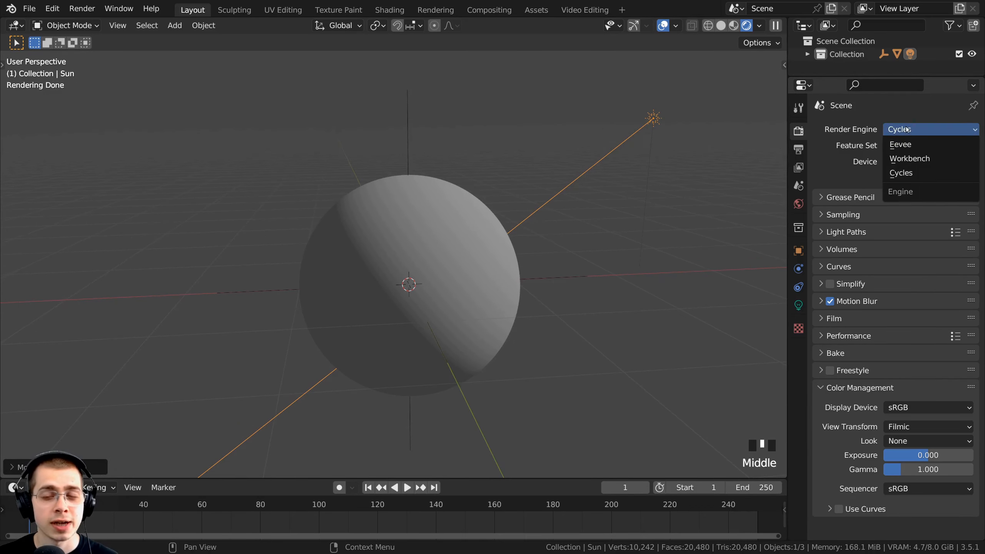
{"action": "left_click", "coordinate": [904, 174]}
{"action": "middle_click_drag", "start_coordinate": [630, 178], "coordinate": [541, 246], "text": "shift"}
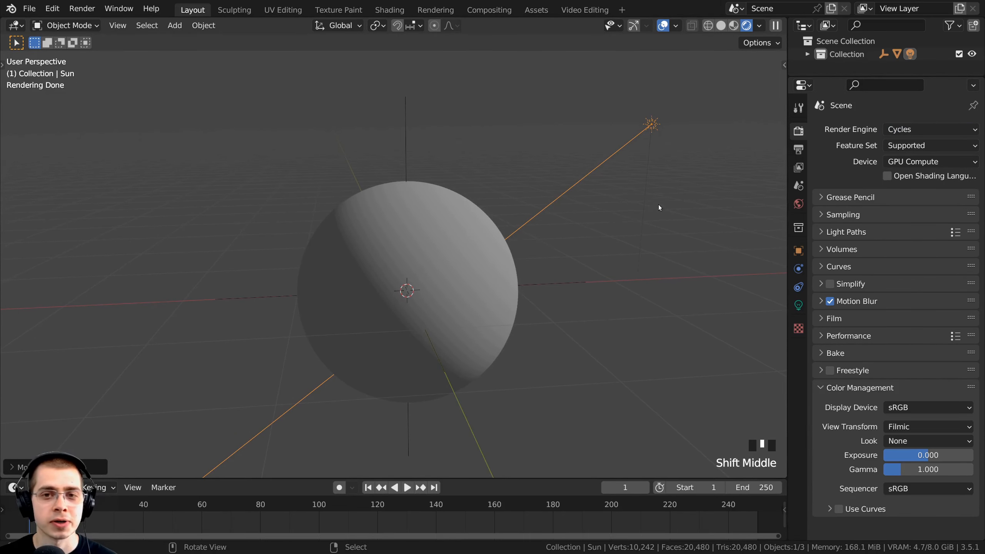
{"action": "key", "text": "z"}
{"action": "left_click", "coordinate": [626, 81]}
{"action": "middle_click_drag", "start_coordinate": [504, 194], "coordinate": [425, 300]}
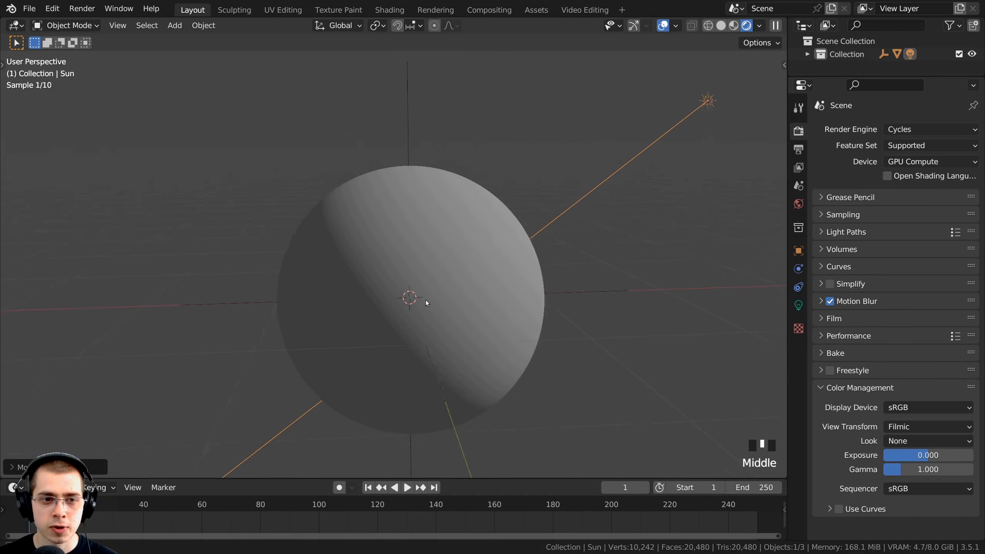
{"action": "scroll", "coordinate": [525, 291], "scroll_direction": "down", "scroll_amount": 2}
{"action": "key", "text": "g"}
{"action": "key", "text": "r"}
{"action": "right_click", "coordinate": [595, 311]}
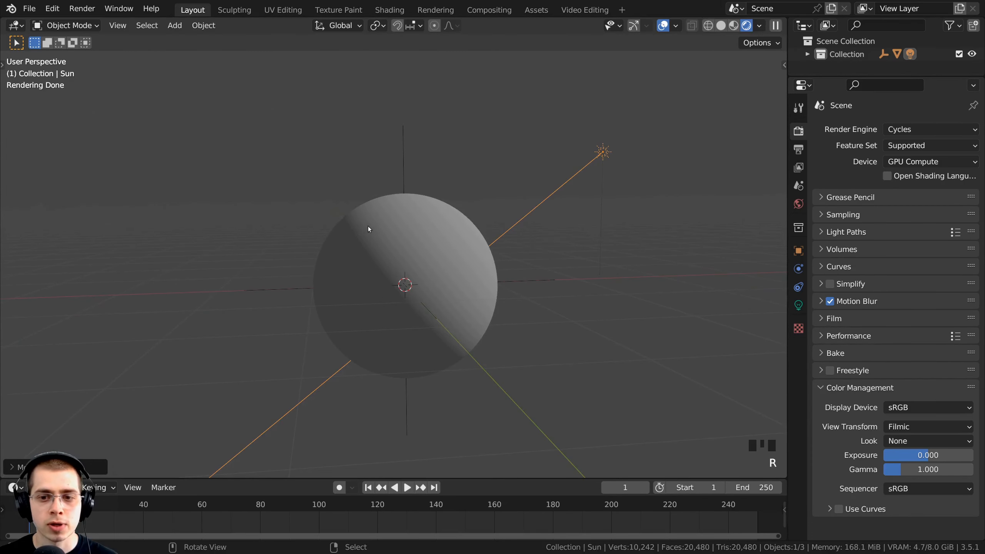
{"action": "middle_click_drag", "start_coordinate": [596, 320], "coordinate": [592, 320]}
{"action": "middle_click_drag", "start_coordinate": [592, 320], "coordinate": [587, 322], "text": "shift"}
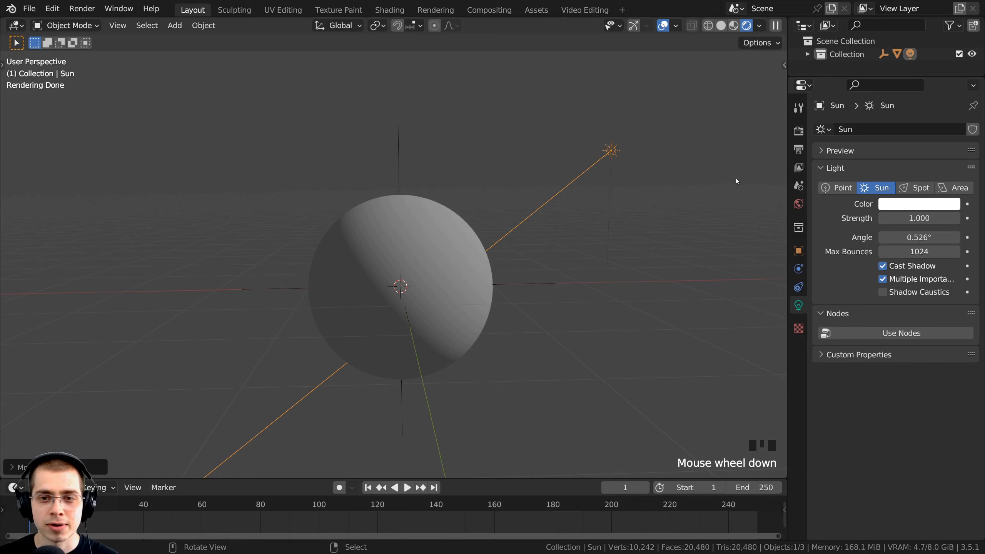
Make the world background pure black by setting its color value to 0.
{"action": "left_click", "coordinate": [798, 204]}
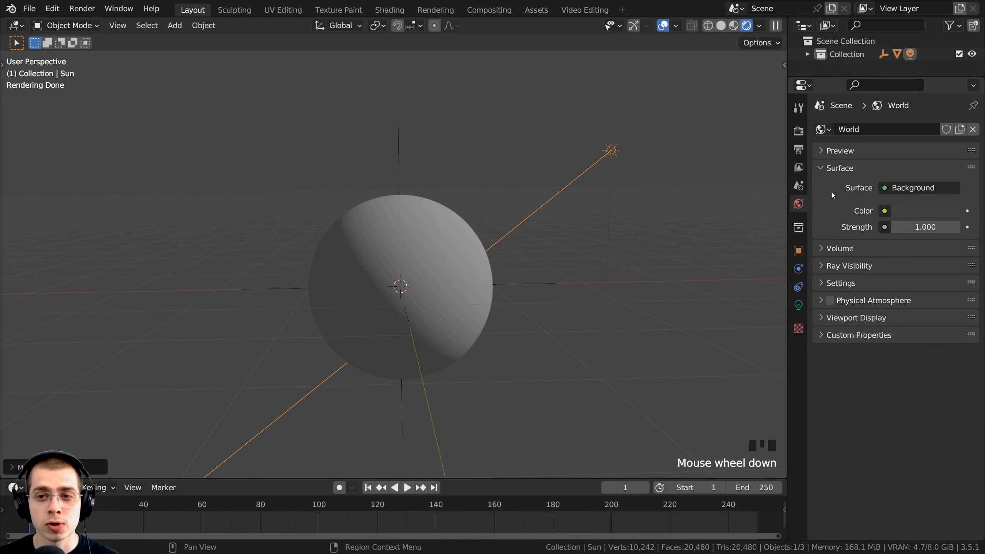
{"action": "left_click", "coordinate": [909, 213]}
{"action": "left_click_drag", "start_coordinate": [947, 98], "coordinate": [950, 195]}
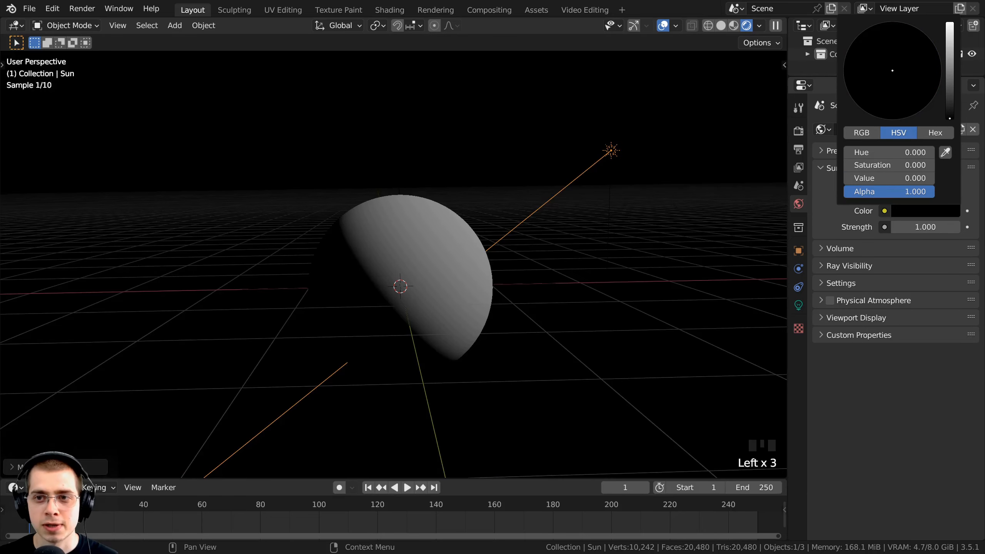
{"action": "middle_click_drag", "start_coordinate": [515, 256], "coordinate": [600, 172]}
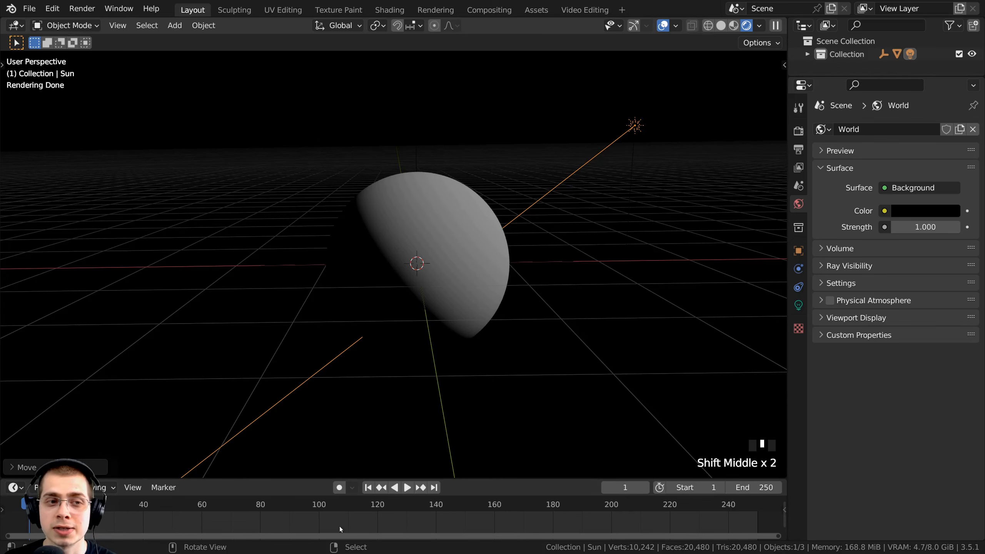
{"action": "middle_click_drag", "start_coordinate": [515, 272], "coordinate": [504, 256]}
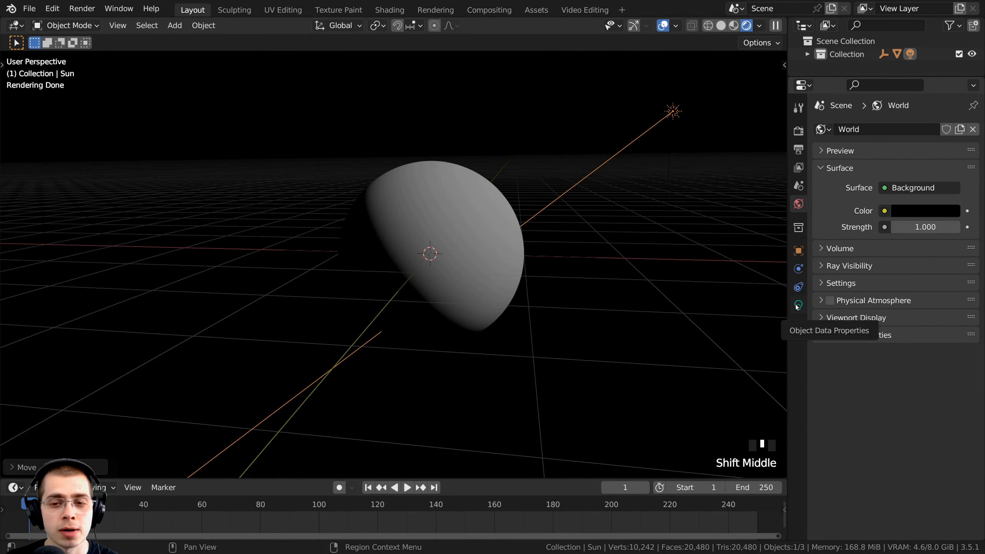
Set the sun light's strength to 8 and tint its color a very pale warm cream.
{"action": "left_click", "coordinate": [796, 307]}
{"action": "key", "text": "g"}
{"action": "key", "text": "Escape"}
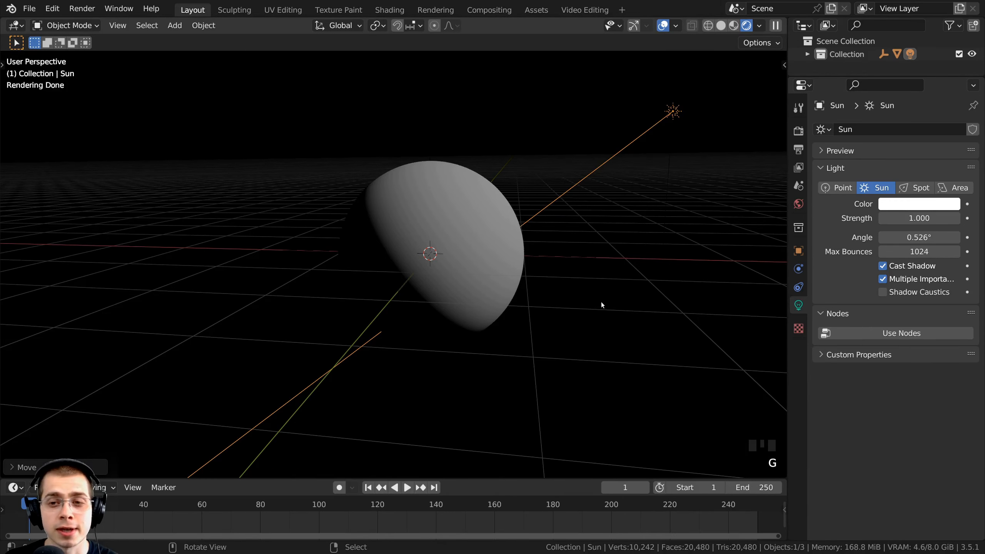
{"action": "left_click", "coordinate": [917, 219]}
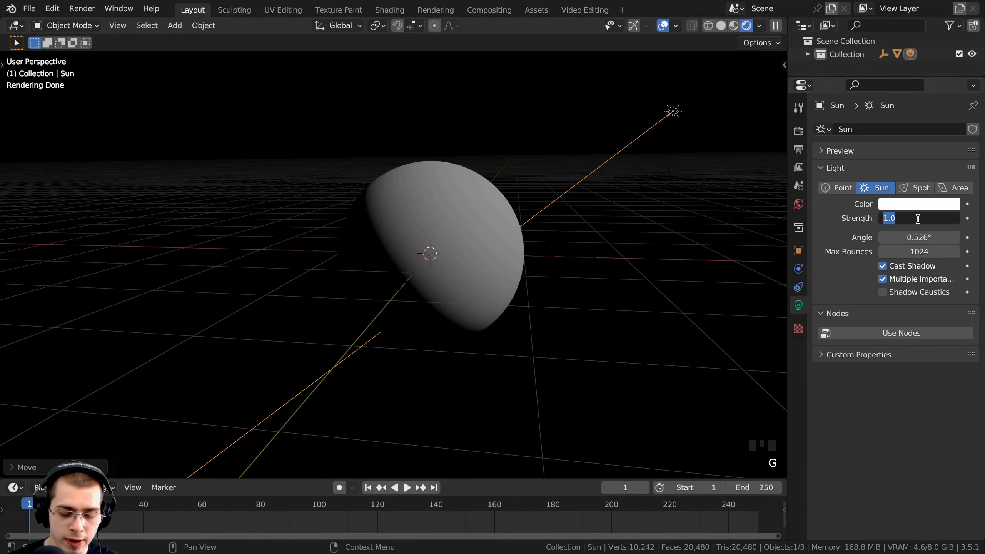
{"action": "type", "text": "8"}
{"action": "key", "text": "Return"}
{"action": "left_click", "coordinate": [902, 204]}
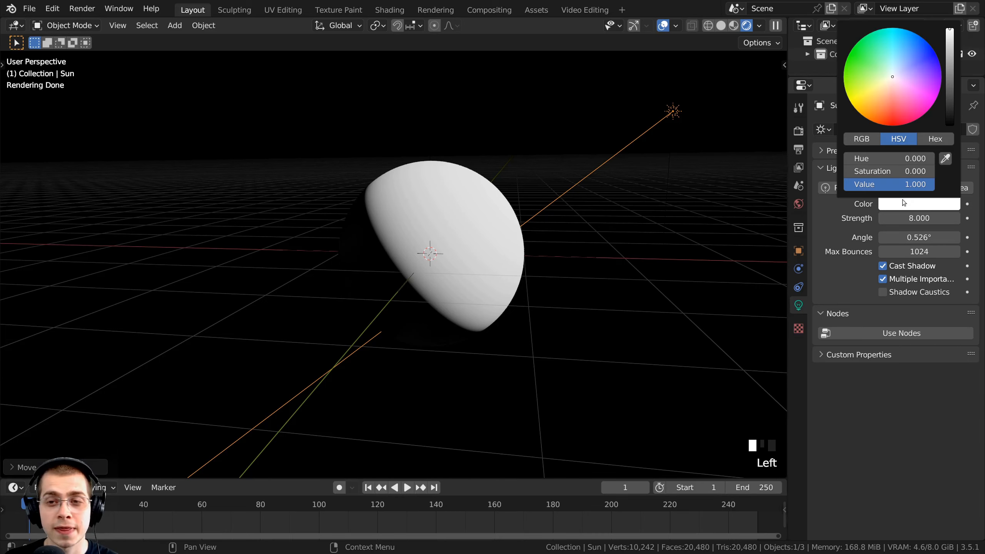
{"action": "left_click", "coordinate": [890, 82]}
{"action": "mouse_move", "coordinate": [442, 318]}
{"action": "middle_mouse_down"}
{"action": "mouse_move", "coordinate": [449, 293]}
{"action": "mouse_move", "coordinate": [454, 310]}
{"action": "middle_mouse_up"}
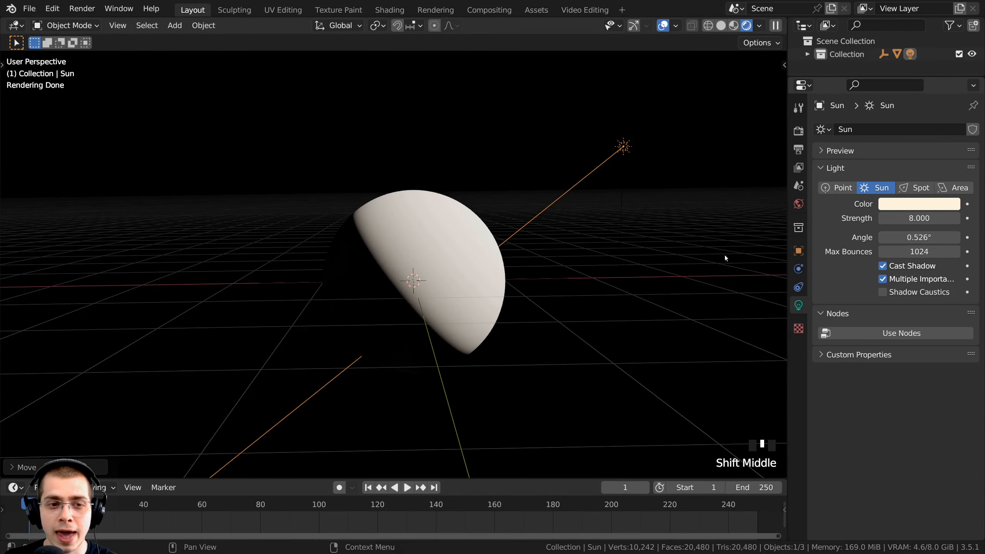
Set the sun light's angle to 30° to soften the shadow edge on the sphere.
{"action": "left_click", "coordinate": [907, 238]}
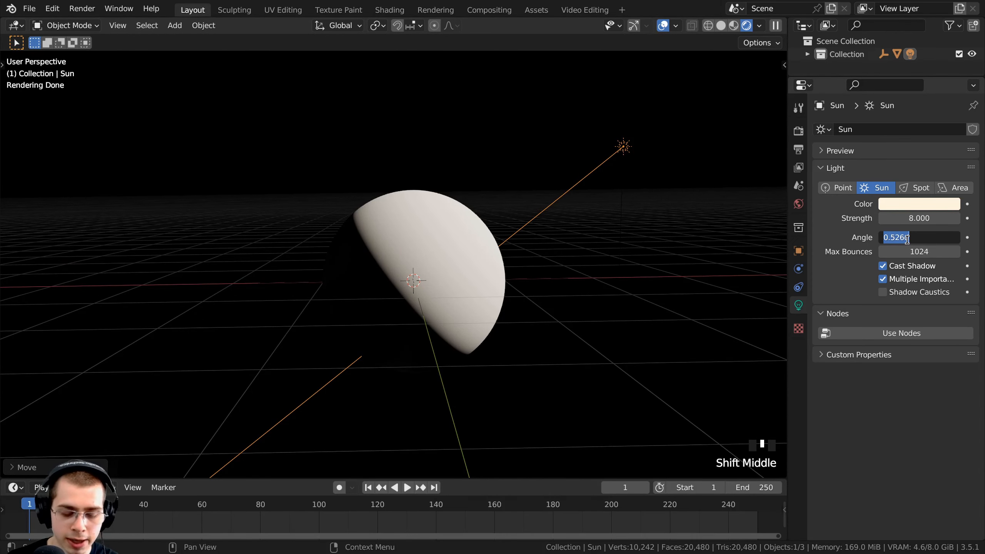
{"action": "type", "text": "30"}
{"action": "key", "text": "Return"}
{"action": "scroll", "coordinate": [449, 231], "scroll_direction": "up", "scroll_amount": 5}
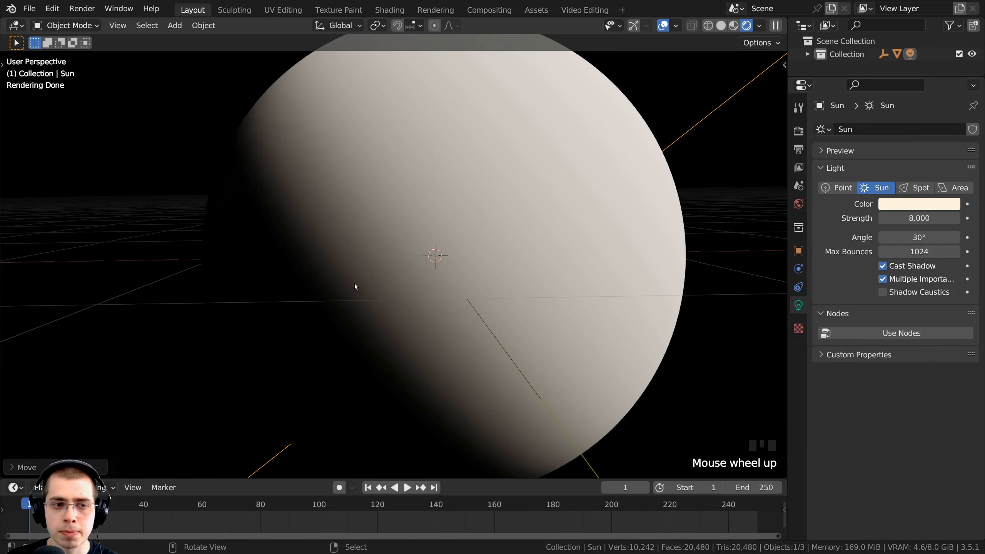
Try a sun angle of 0° to compare the hardness of the shadow edge.
{"action": "left_click", "coordinate": [883, 237]}
{"action": "left_click", "coordinate": [882, 237]}
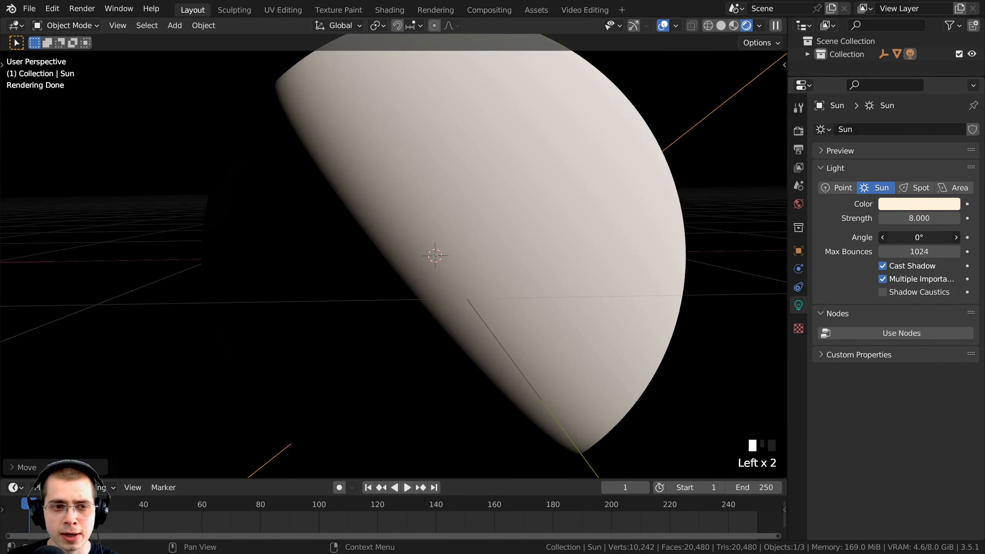
{"action": "right_click", "coordinate": [919, 237]}
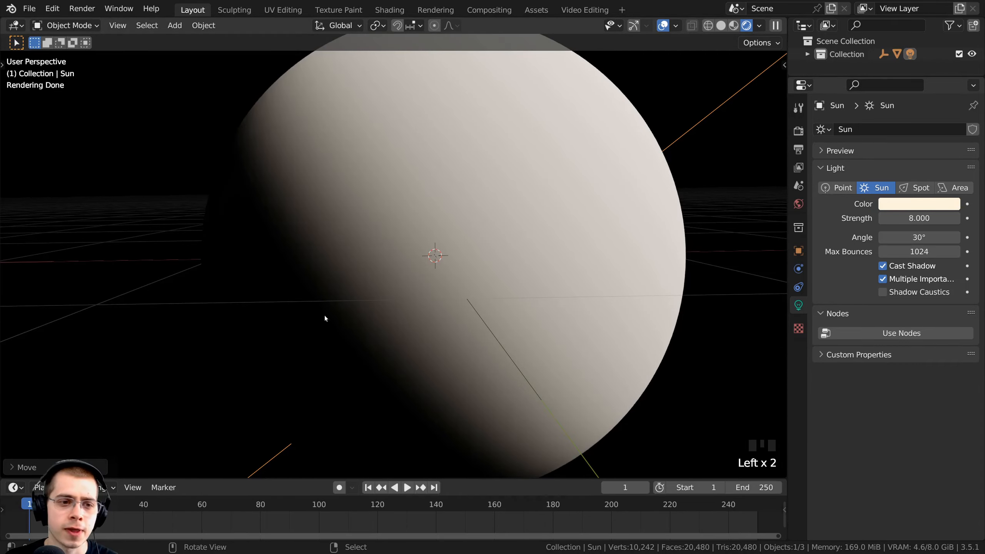
Test-move the icosphere and the empty separately, cancelling each move.
{"action": "scroll", "coordinate": [394, 274], "scroll_direction": "down", "scroll_amount": 2}
{"action": "middle_click_drag", "start_coordinate": [477, 276], "coordinate": [556, 300]}
{"action": "scroll", "coordinate": [555, 301], "scroll_direction": "down", "scroll_amount": 1}
{"action": "right_click", "coordinate": [450, 222]}
{"action": "key", "text": "g"}
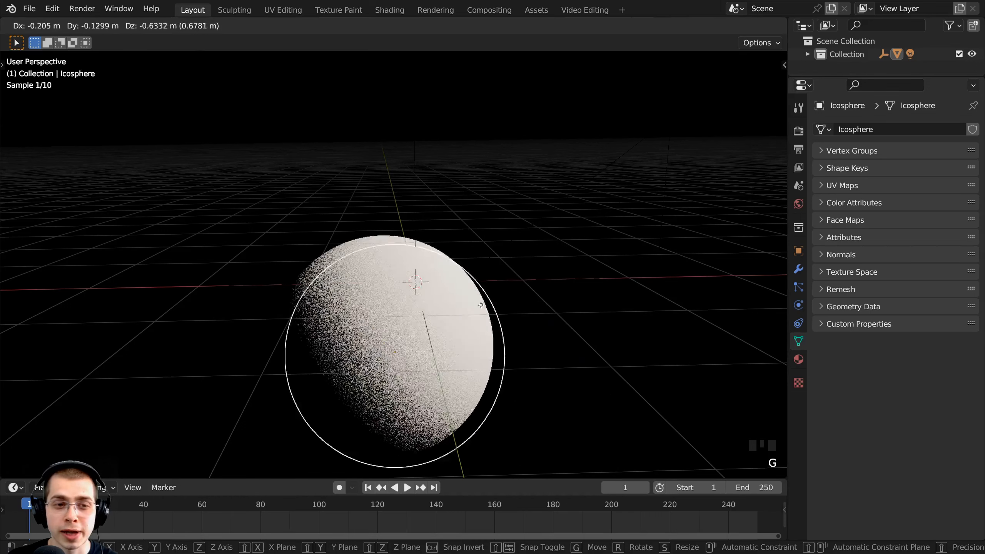
{"action": "right_click", "coordinate": [428, 183]}
{"action": "right_click", "coordinate": [414, 159]}
{"action": "key", "text": "g"}
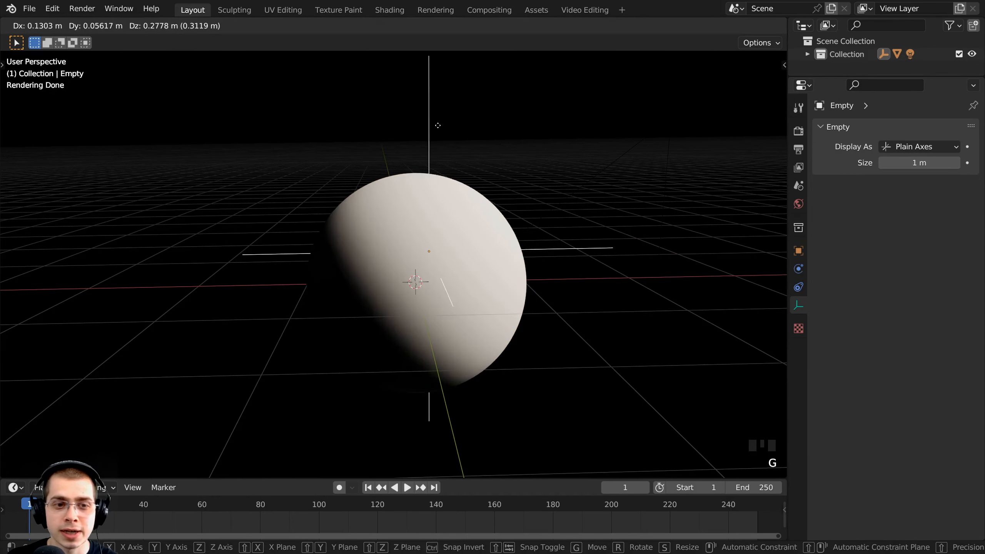
{"action": "right_click", "coordinate": [430, 201]}
{"action": "right_click", "coordinate": [431, 202]}
Parent the empty to the icosphere with the Object option, keeping the icosphere as the active object.
{"action": "right_click", "coordinate": [410, 147]}
{"action": "key", "text": "g"}
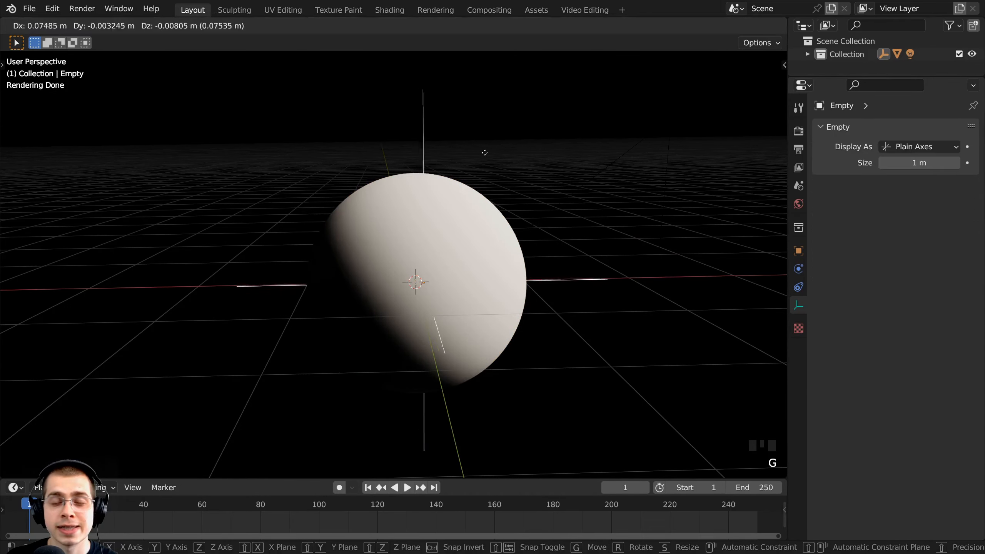
{"action": "right_click", "coordinate": [483, 125]}
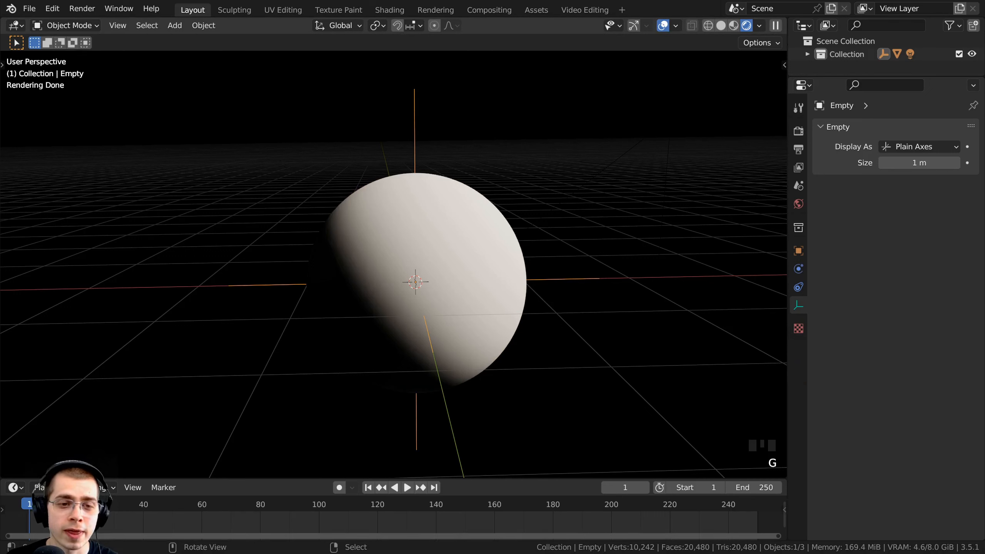
{"action": "key", "text": "r"}
{"action": "right_click", "coordinate": [459, 155]}
{"action": "key", "text": "g"}
{"action": "right_click", "coordinate": [532, 102]}
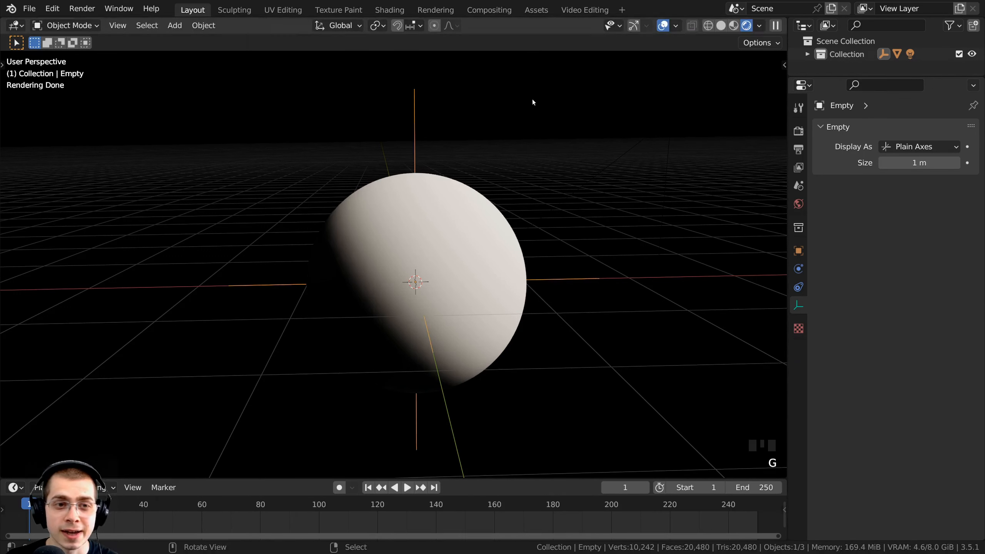
{"action": "right_click", "coordinate": [465, 207], "text": "shift"}
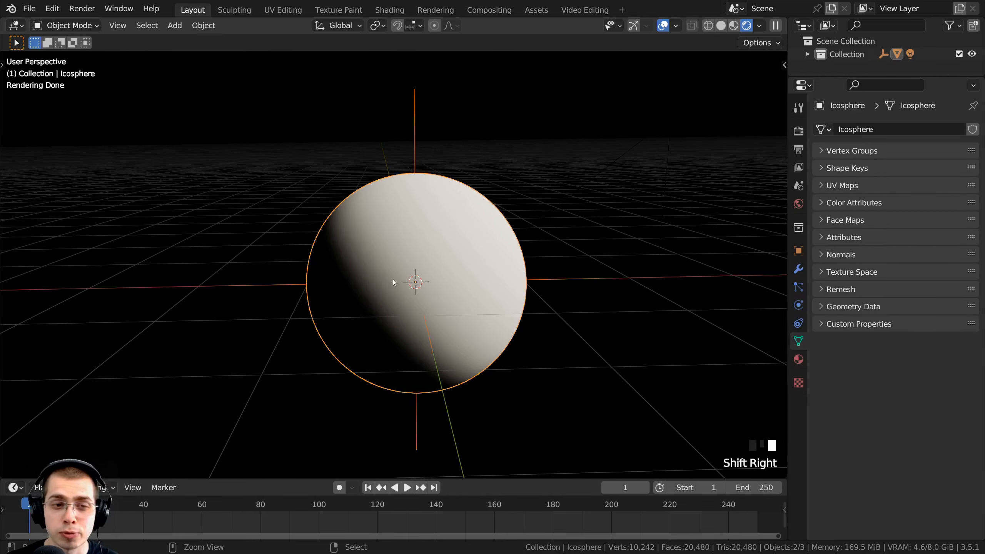
{"action": "key", "text": "ctrl+p"}
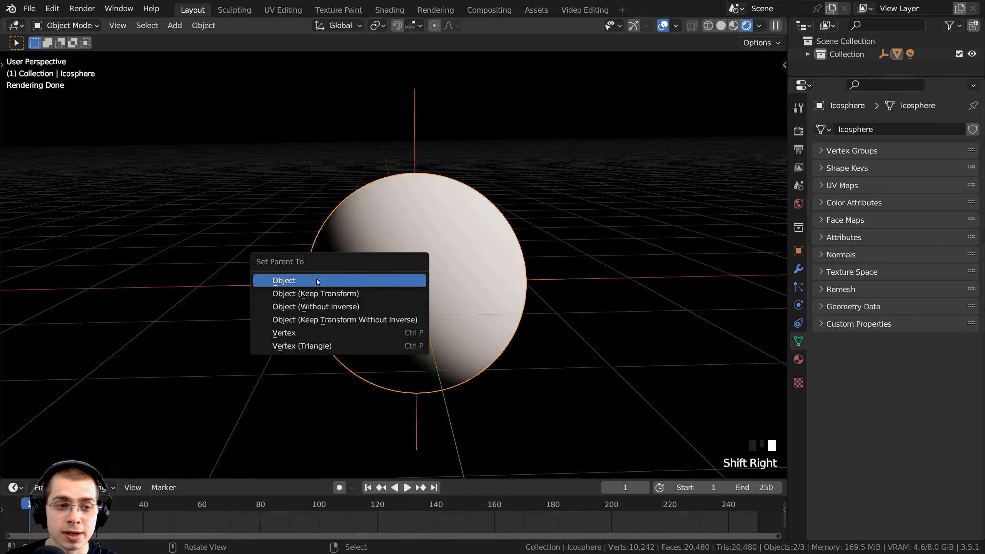
{"action": "left_click", "coordinate": [298, 281]}
Test-move the icosphere to check the parenting, cancelling each move.
{"action": "scroll", "coordinate": [428, 265], "scroll_direction": "down", "scroll_amount": 4}
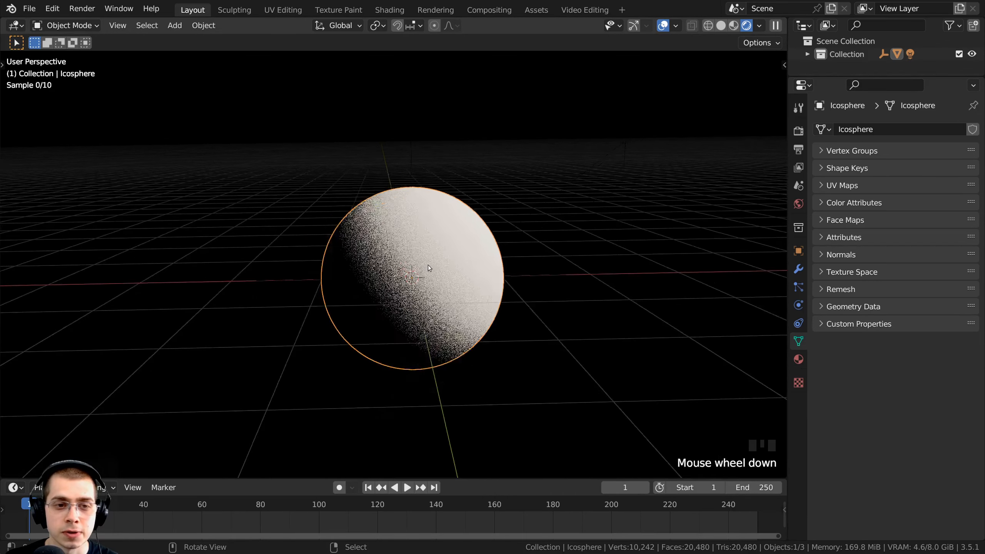
{"action": "scroll", "coordinate": [432, 265], "scroll_direction": "up", "scroll_amount": 2}
{"action": "key", "text": "g"}
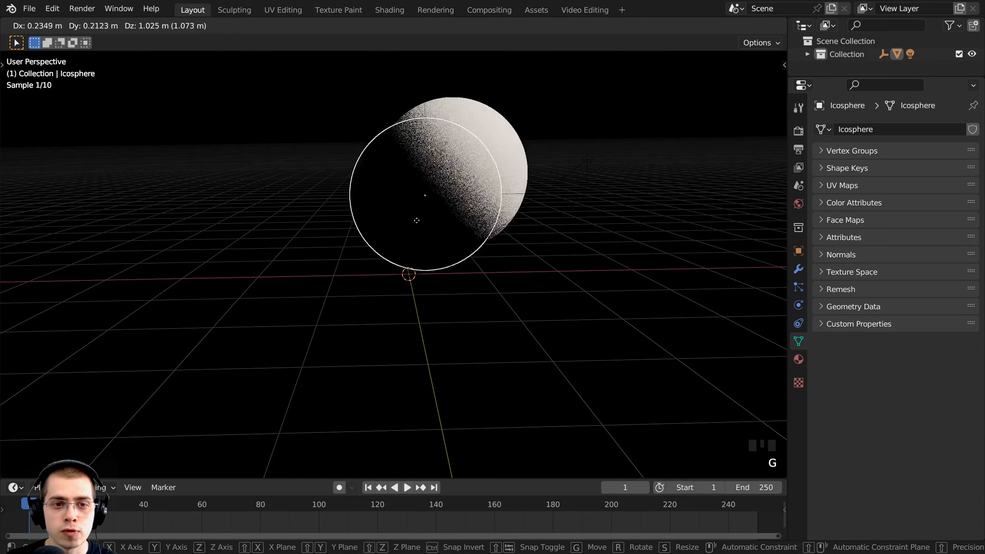
{"action": "right_click", "coordinate": [395, 179]}
{"action": "key", "text": "g"}
{"action": "right_click", "coordinate": [429, 221]}
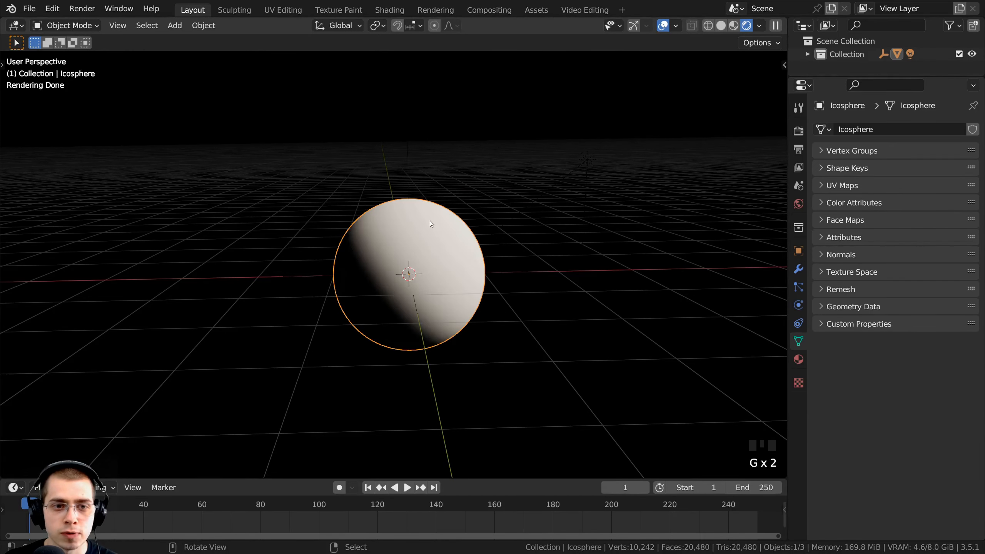
Switch the viewport to Solid shading and test moving and rotating the icosphere together with its empty.
{"action": "key", "text": "z"}
{"action": "left_click", "coordinate": [524, 215]}
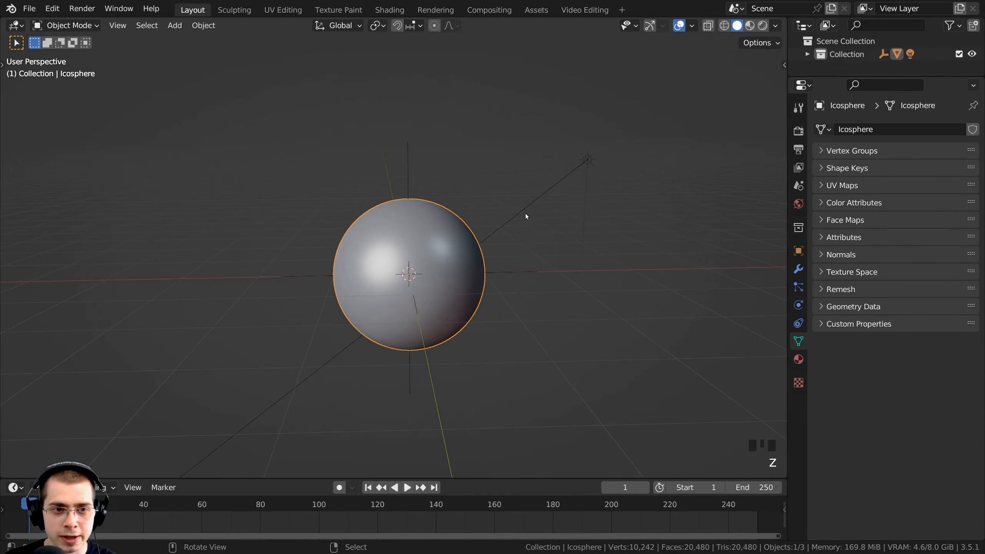
{"action": "key", "text": "g"}
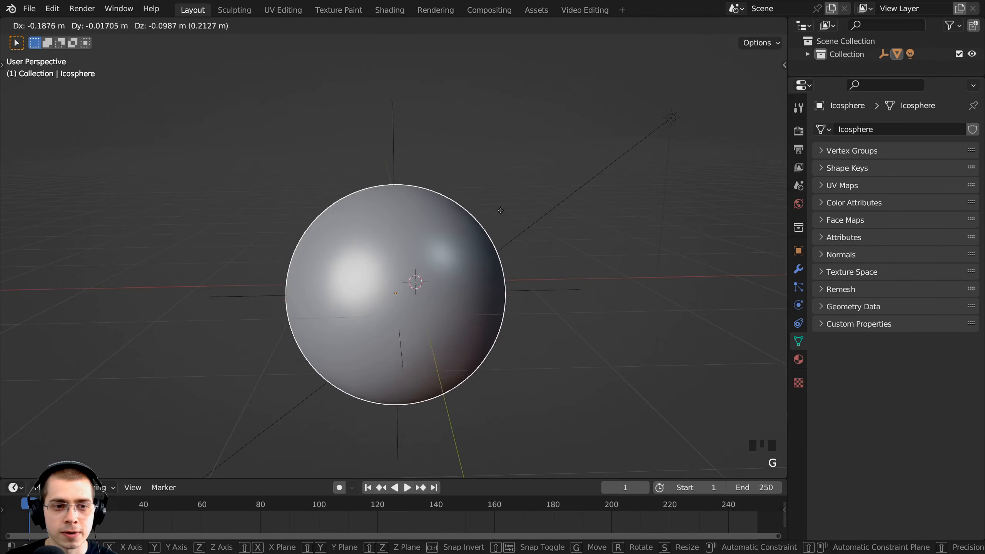
{"action": "key", "text": "r"}
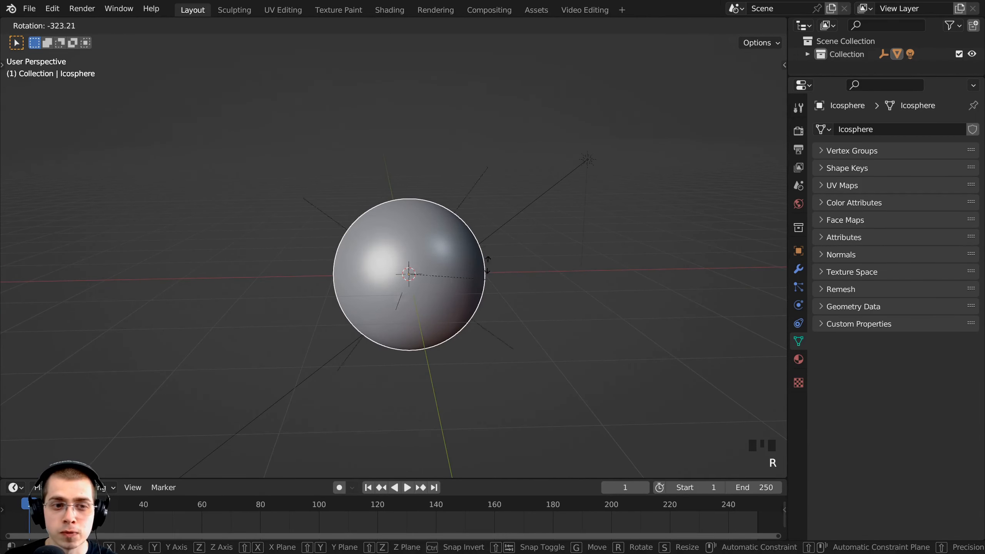
{"action": "right_click", "coordinate": [497, 241]}
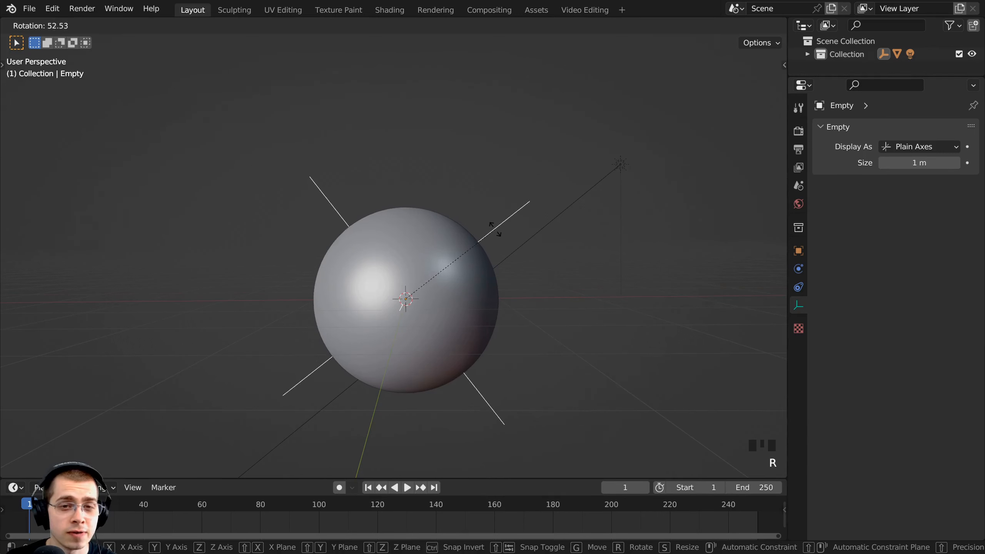
Test-rotate the empty inside the sphere, cancelling each rotation.
{"action": "right_click", "coordinate": [495, 229]}
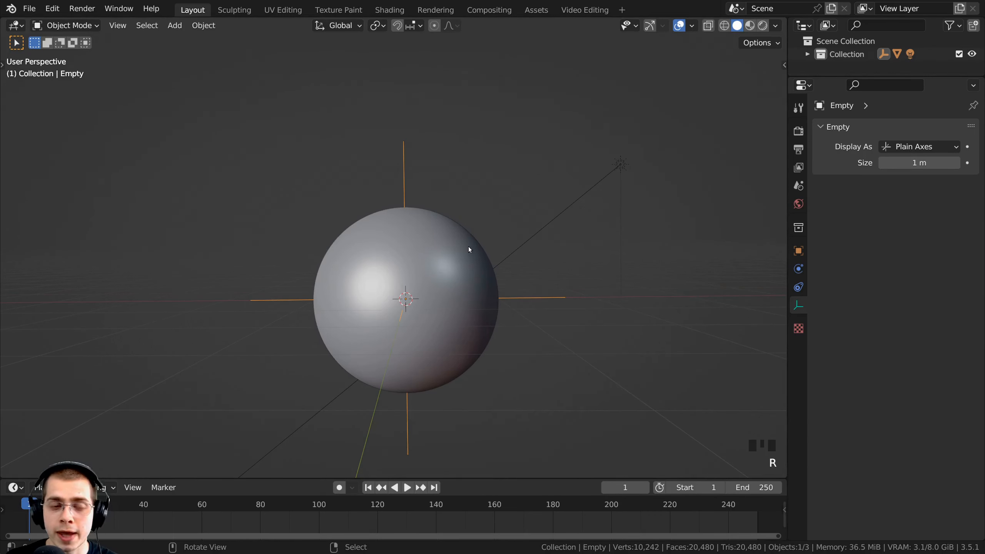
{"action": "middle_click", "coordinate": [432, 303]}
{"action": "middle_click", "coordinate": [521, 209]}
{"action": "right_click", "coordinate": [638, 147]}
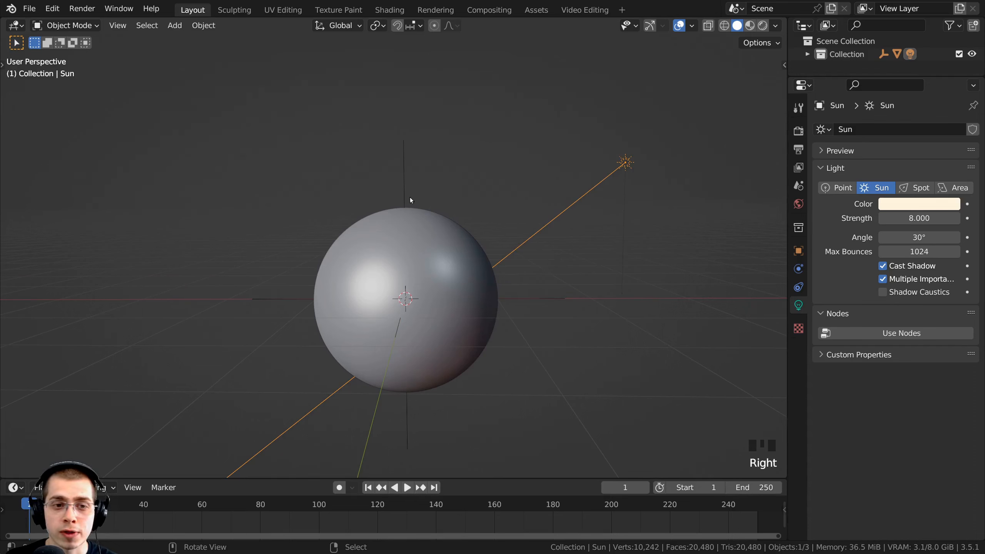
{"action": "right_click", "coordinate": [403, 145]}
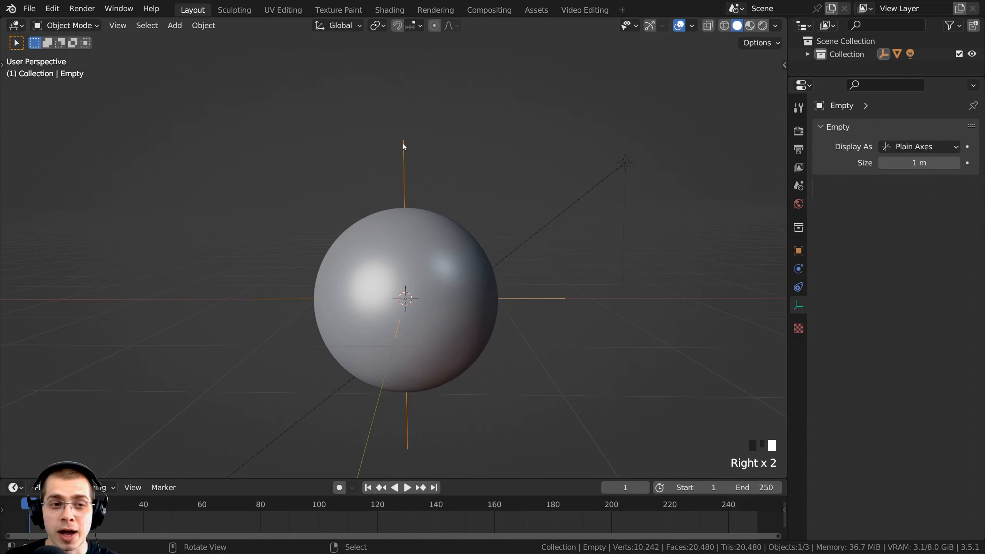
{"action": "key", "text": "r"}
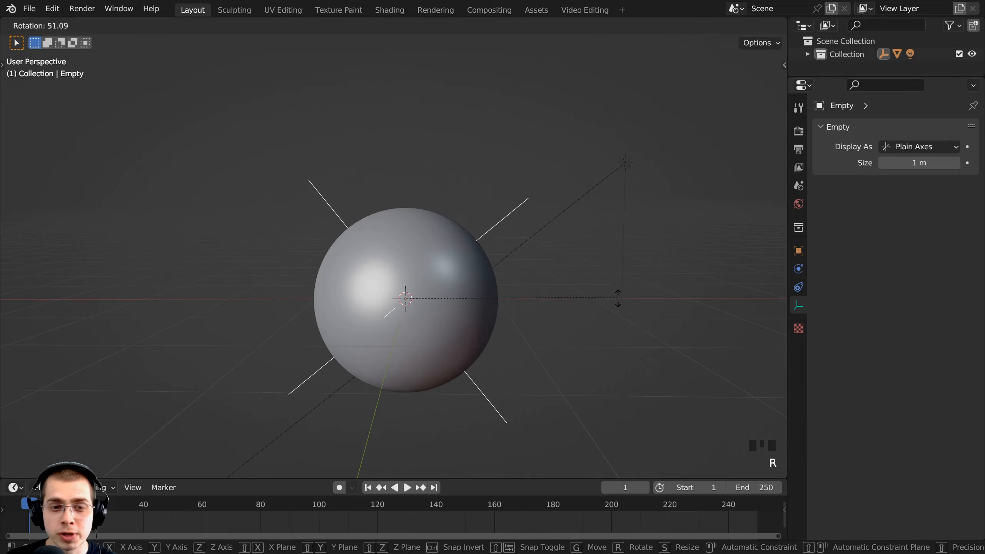
{"action": "right_click", "coordinate": [632, 190]}
Test-move the sun light, then test rotating and moving the empty, cancelling each transform.
{"action": "right_click", "coordinate": [629, 165]}
{"action": "key", "text": "g"}
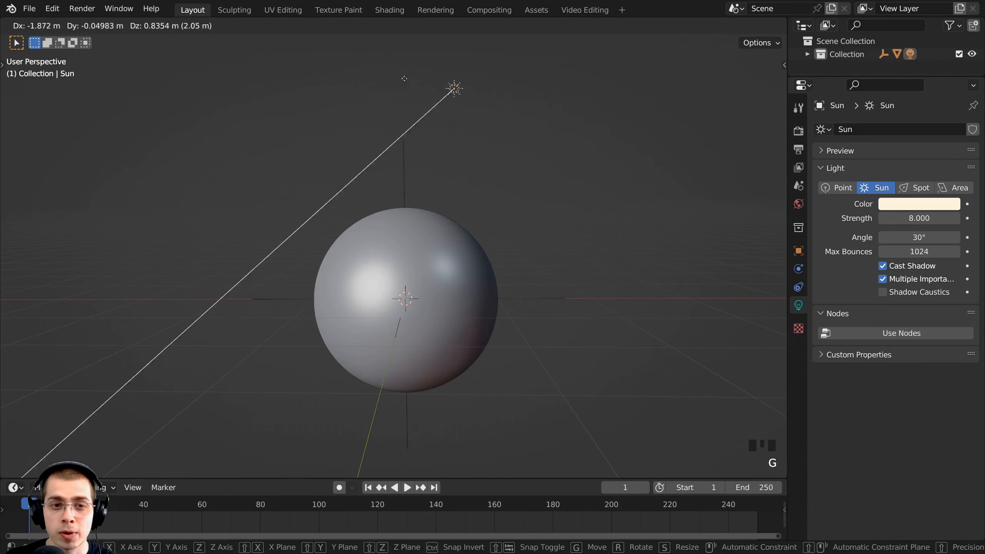
{"action": "right_click", "coordinate": [387, 133]}
{"action": "right_click", "coordinate": [406, 147]}
{"action": "key", "text": "r"}
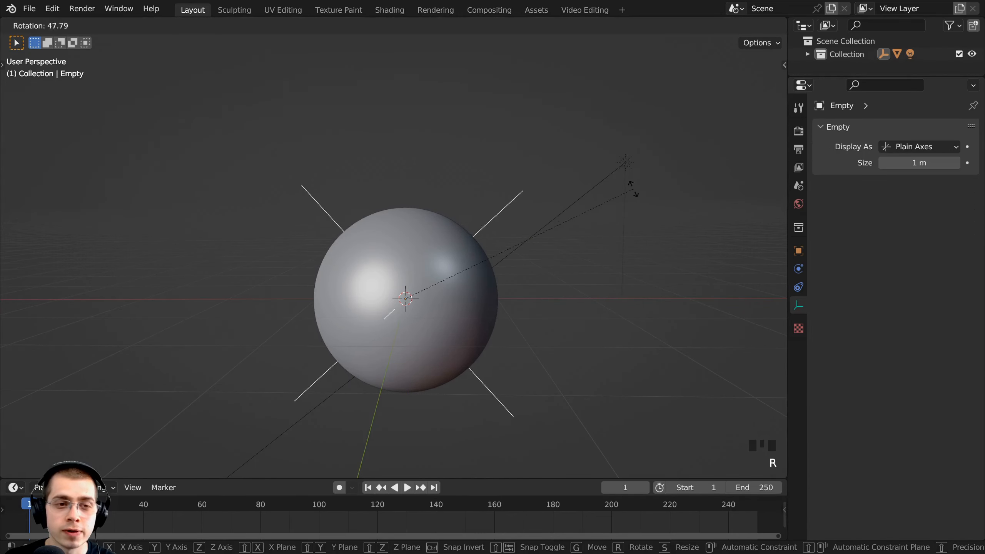
{"action": "right_click", "coordinate": [585, 187]}
{"action": "middle_click_drag", "start_coordinate": [445, 177], "coordinate": [470, 214]}
{"action": "key", "text": "g"}
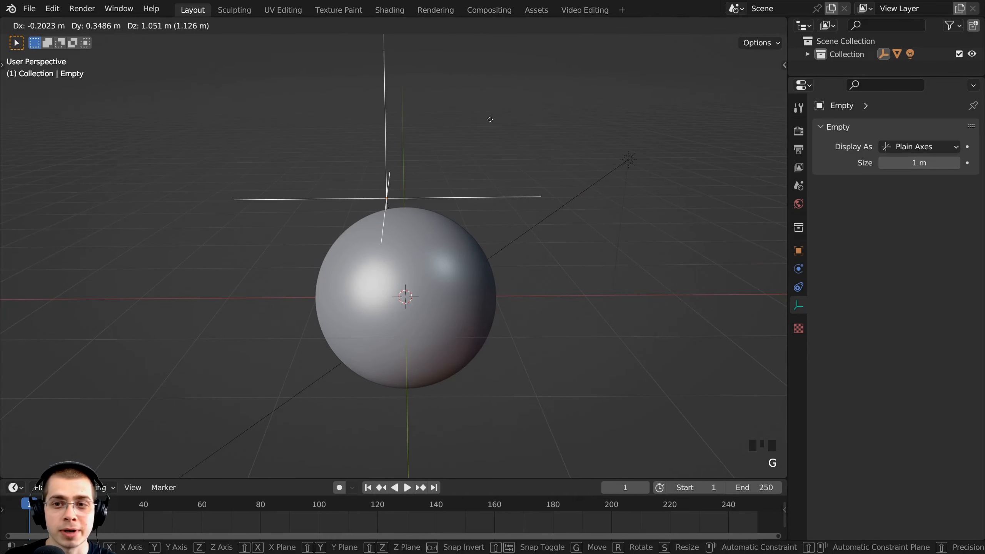
{"action": "right_click", "coordinate": [489, 119]}
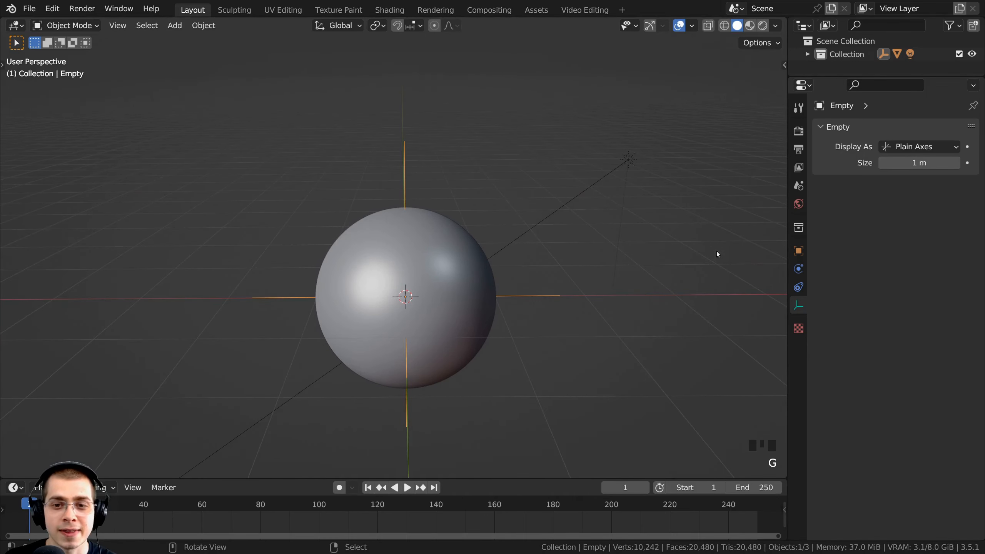
Add a Track To constraint to the empty with the Sun as its target.
{"action": "left_click", "coordinate": [799, 287]}
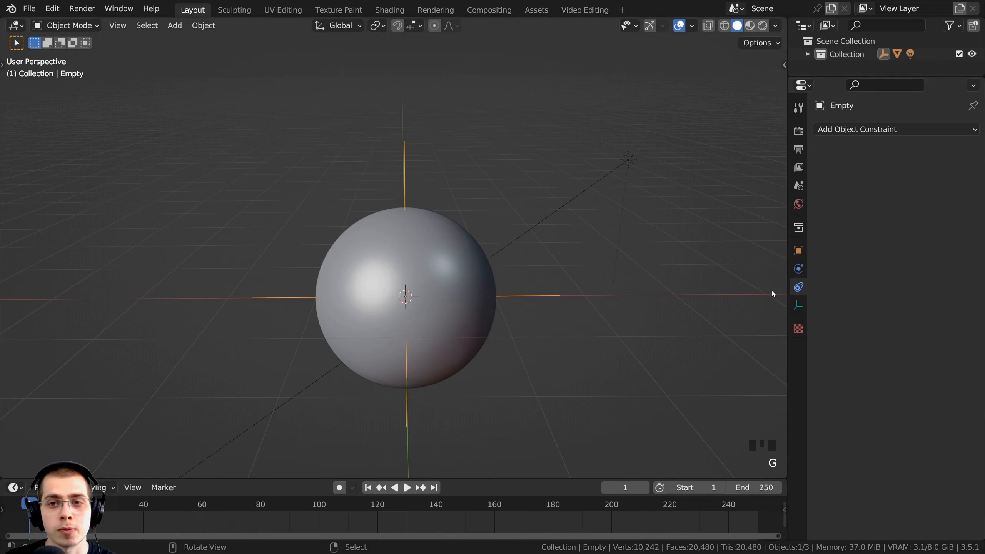
{"action": "left_click", "coordinate": [845, 129]}
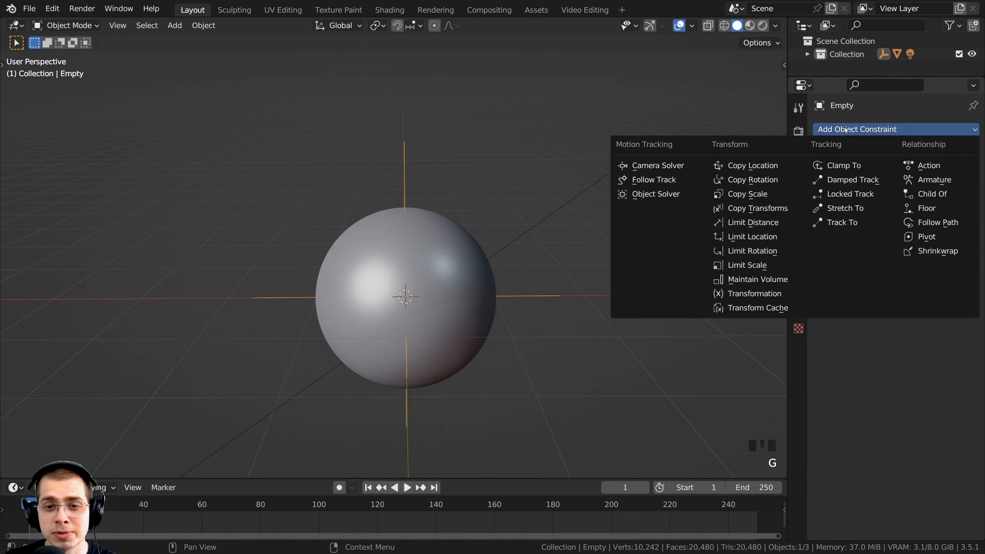
{"action": "left_click", "coordinate": [831, 227]}
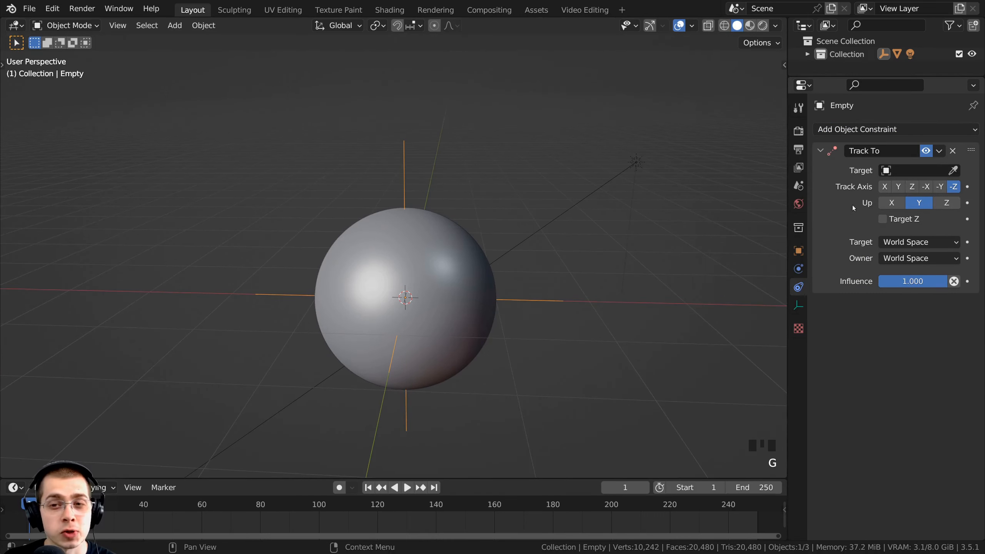
{"action": "key", "text": "g"}
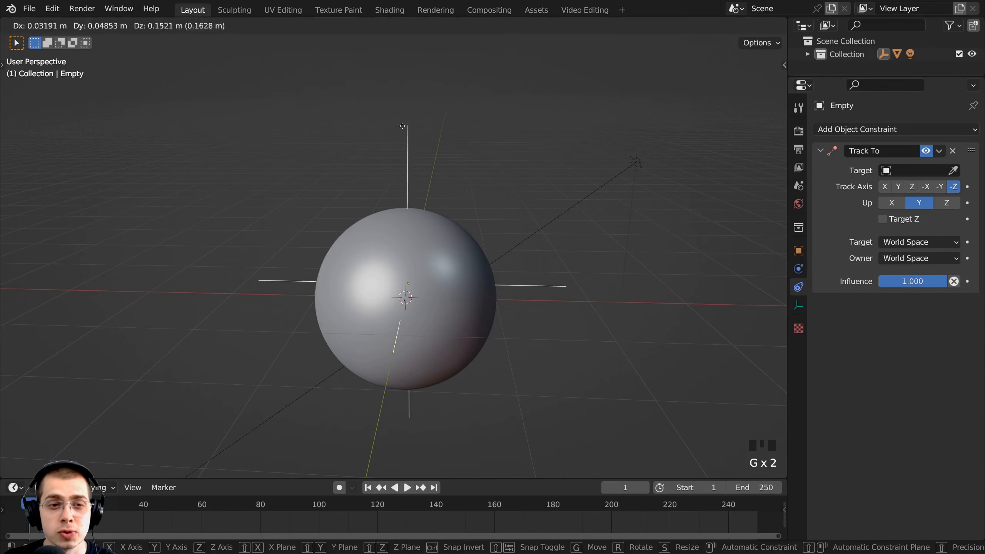
{"action": "right_click", "coordinate": [645, 203]}
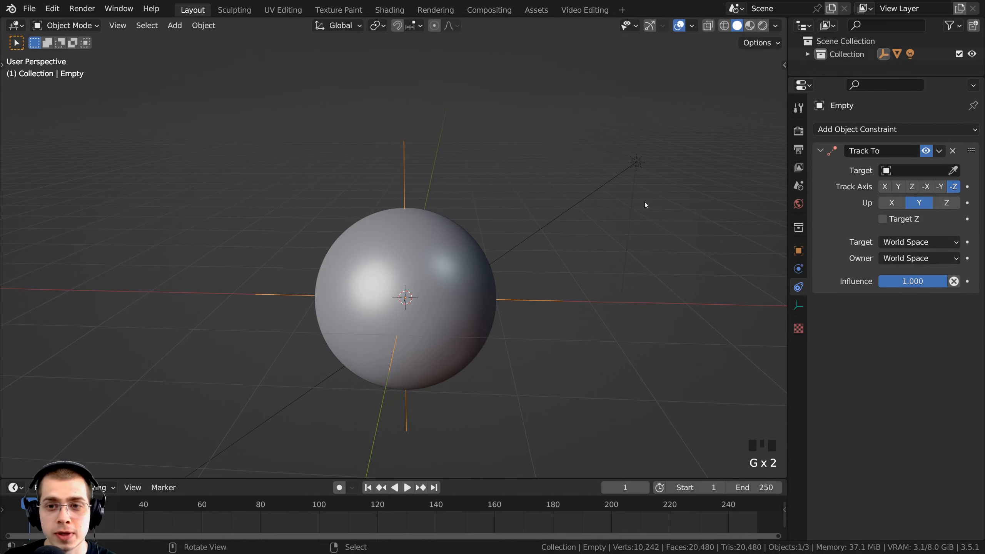
{"action": "left_click", "coordinate": [952, 171]}
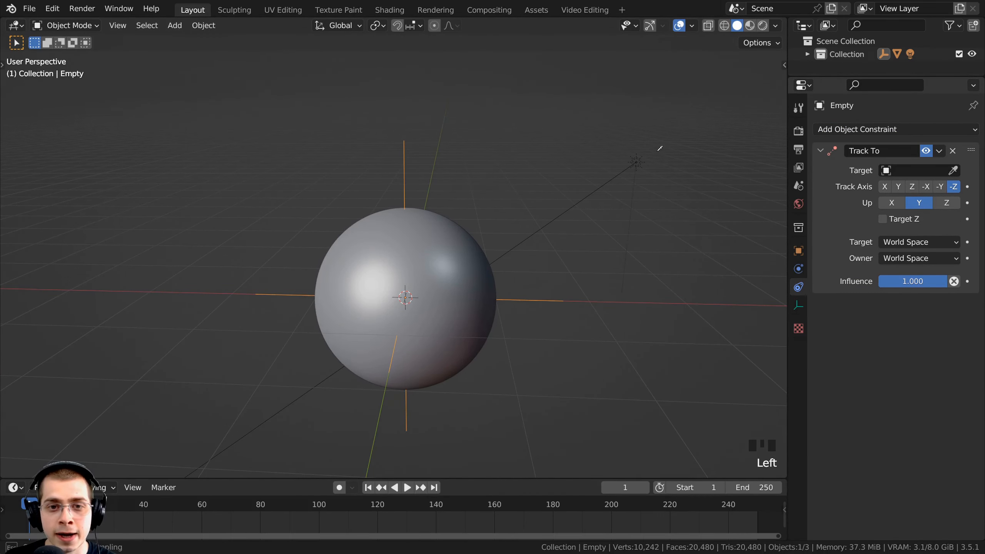
{"action": "left_click", "coordinate": [638, 164]}
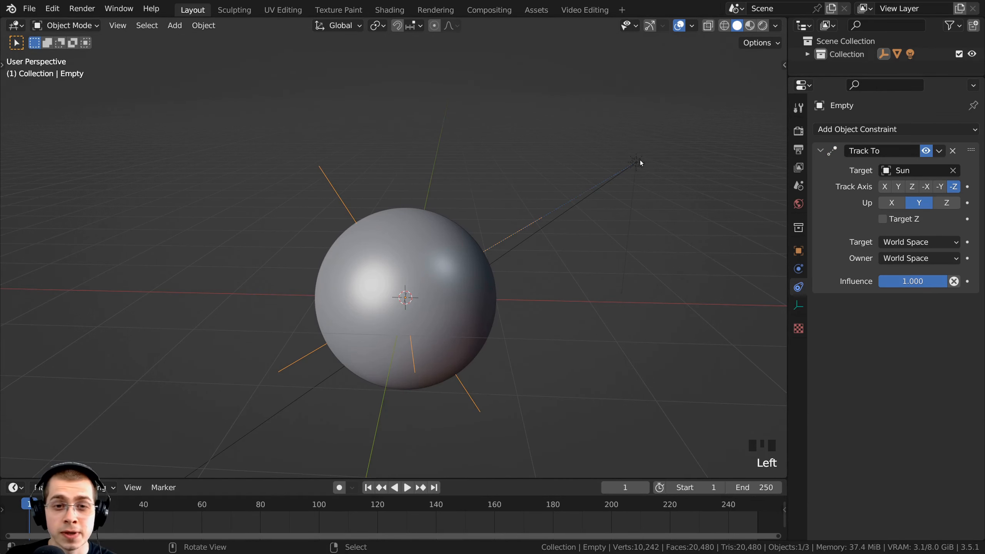
Select the sun light and test moving and rotating it to check that the empty tracks it, keeping no change.
{"action": "right_click", "coordinate": [637, 161]}
{"action": "scroll", "coordinate": [627, 207], "scroll_direction": "down", "scroll_amount": 3}
{"action": "key", "text": "g"}
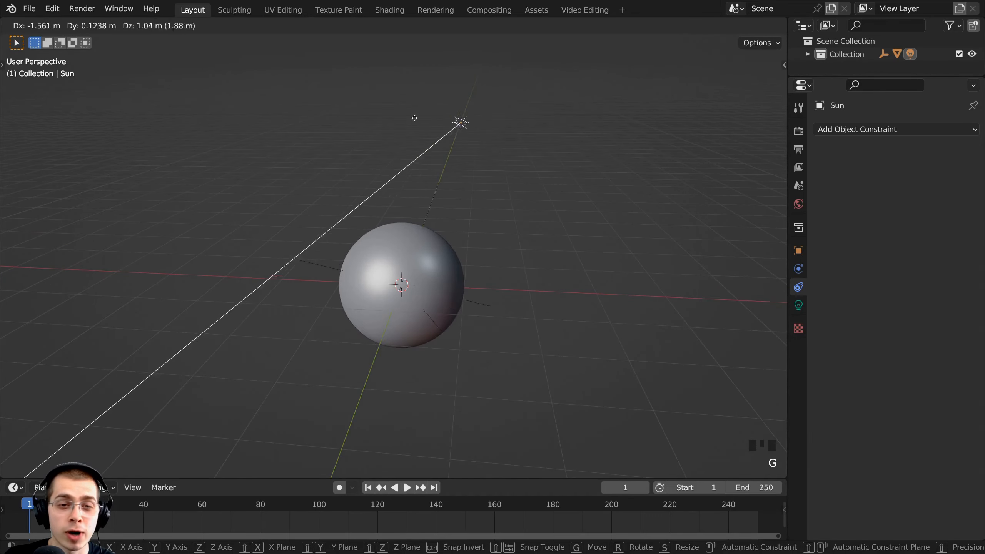
{"action": "key", "text": "Escape"}
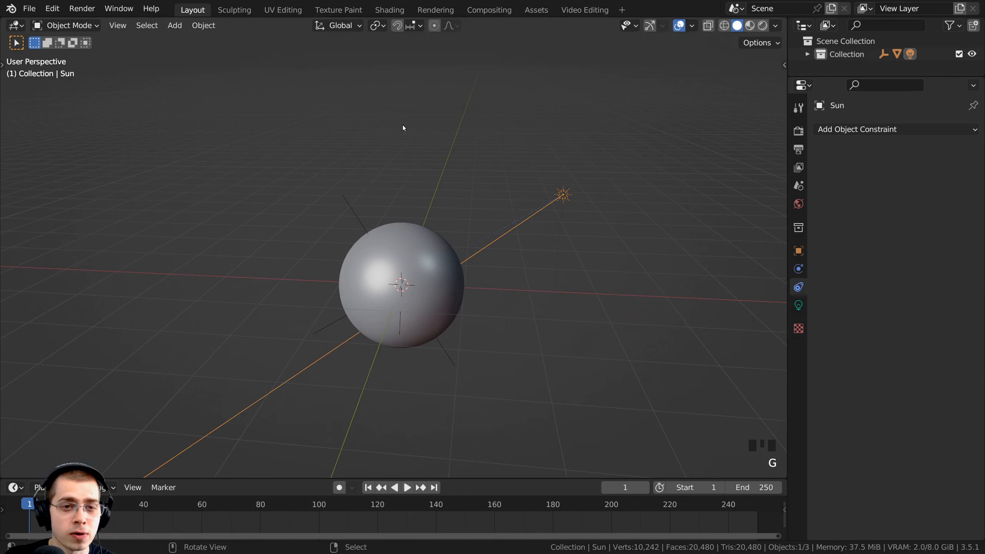
{"action": "key", "text": "r"}
{"action": "left_click", "coordinate": [482, 267]}
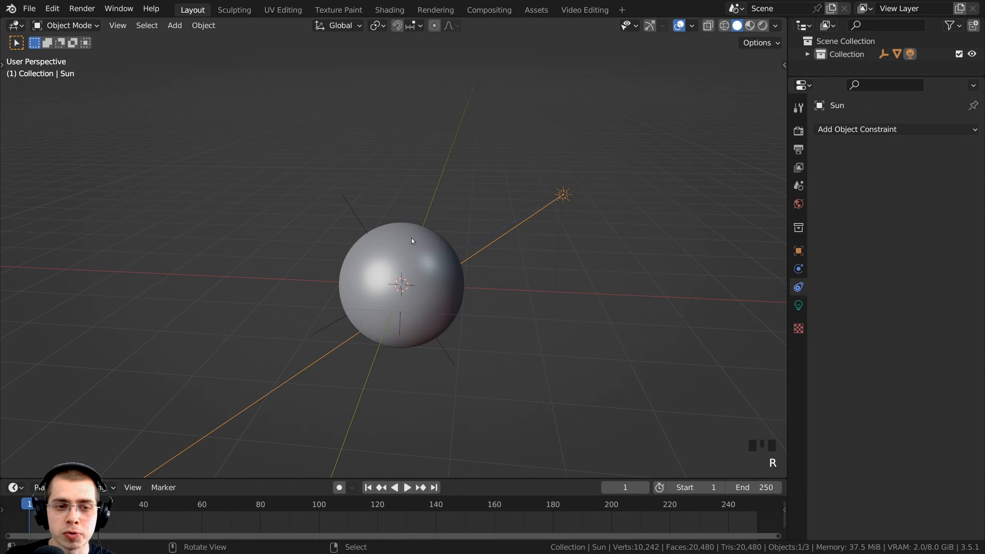
{"action": "middle_click_drag", "start_coordinate": [411, 238], "coordinate": [424, 220]}
{"action": "scroll", "coordinate": [424, 220], "scroll_direction": "up", "scroll_amount": 2}
{"action": "key", "text": "g"}
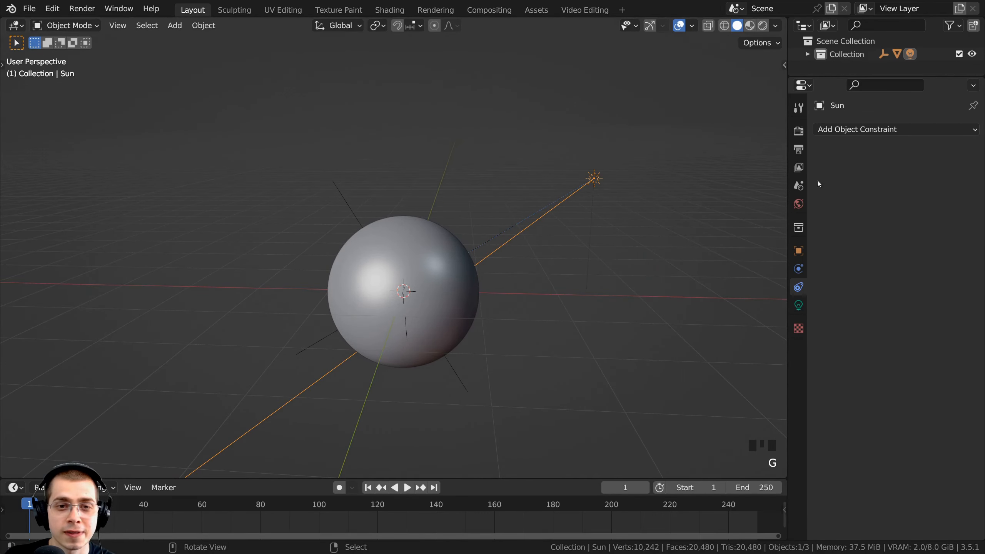
Add a Track To constraint to the sun light with the Icosphere as target, and test it with a cancelled move.
{"action": "left_click", "coordinate": [869, 130]}
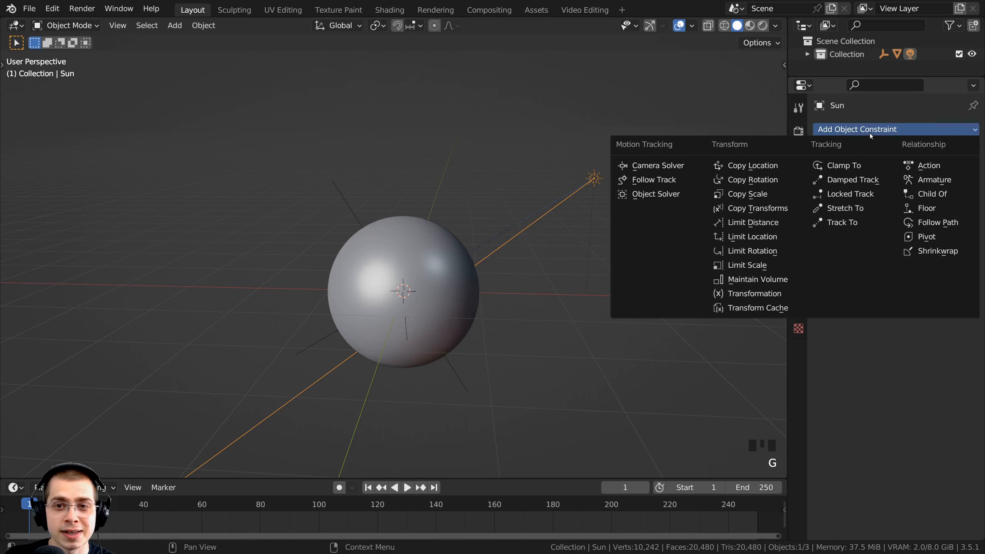
{"action": "left_click", "coordinate": [841, 225]}
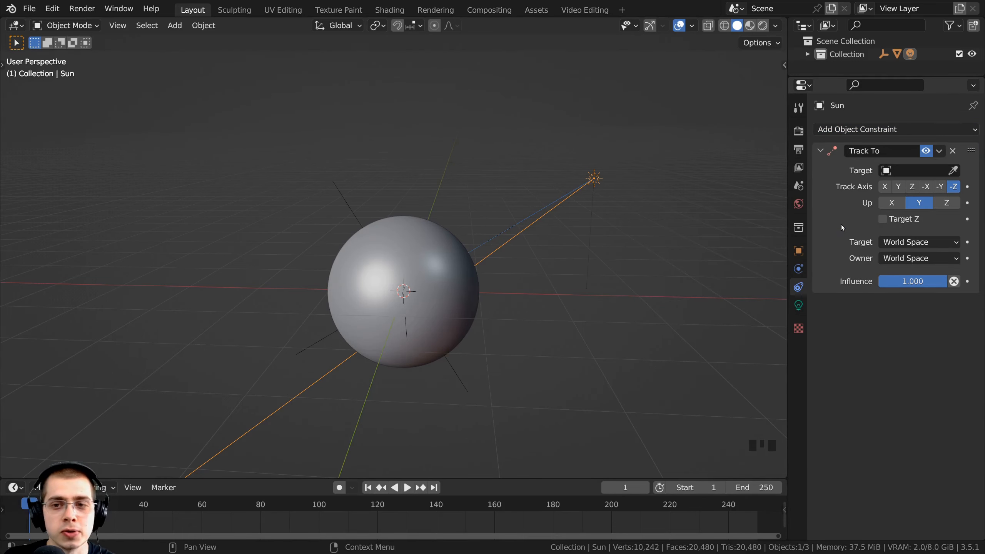
{"action": "left_click", "coordinate": [953, 171]}
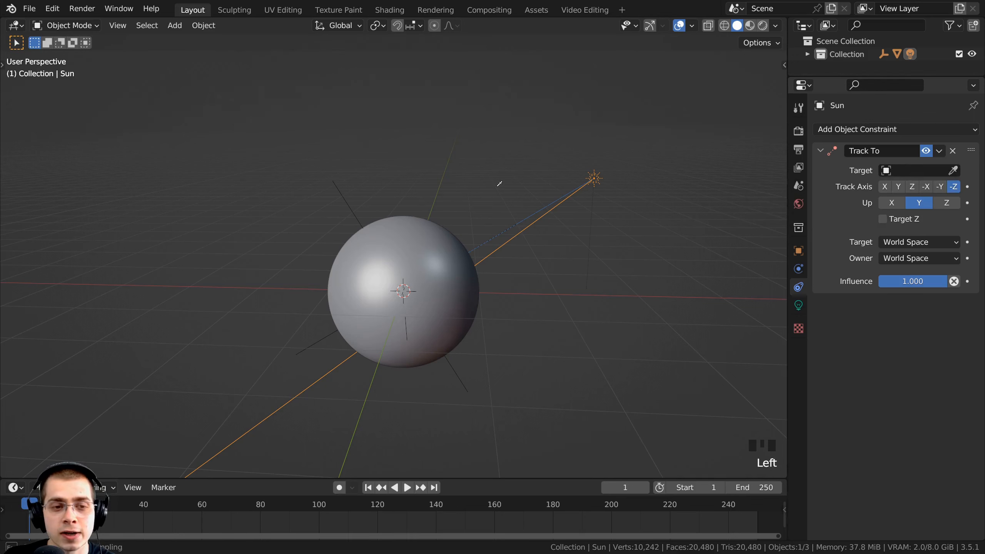
{"action": "left_click", "coordinate": [434, 226]}
{"action": "right_click", "coordinate": [594, 180]}
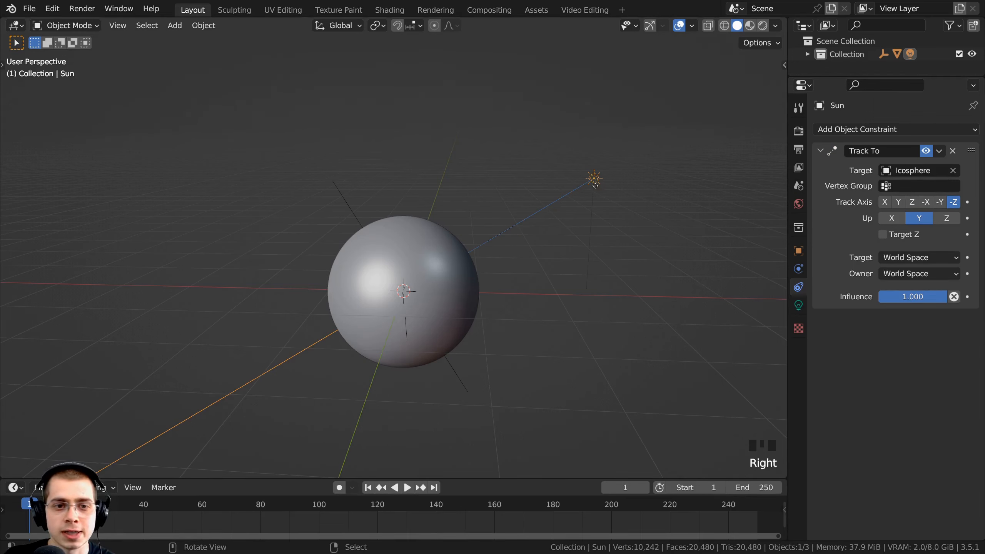
{"action": "key", "text": "g"}
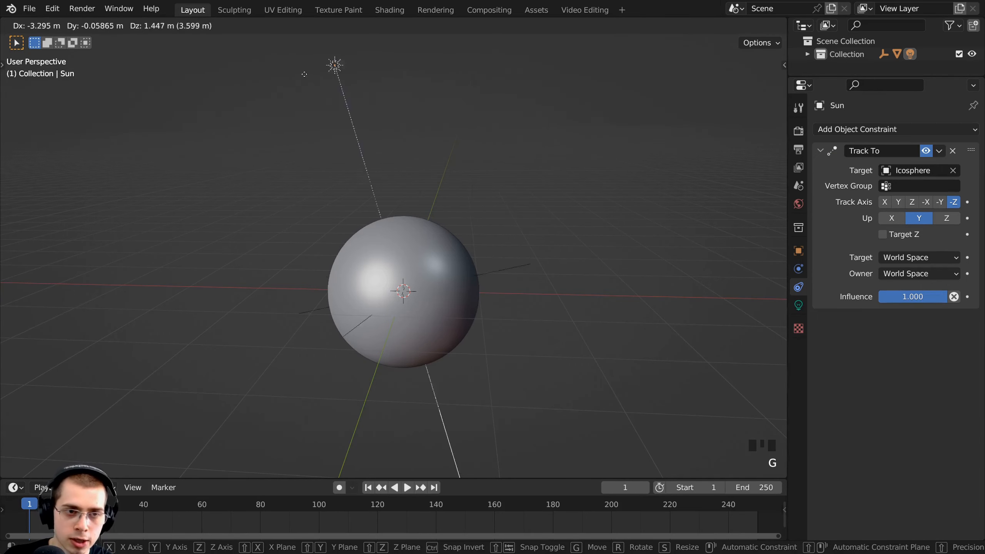
{"action": "right_click", "coordinate": [547, 203]}
Switch the viewport to Rendered shading and reposition the sun around the sphere, ending above and to the side of it.
{"action": "key", "text": "z"}
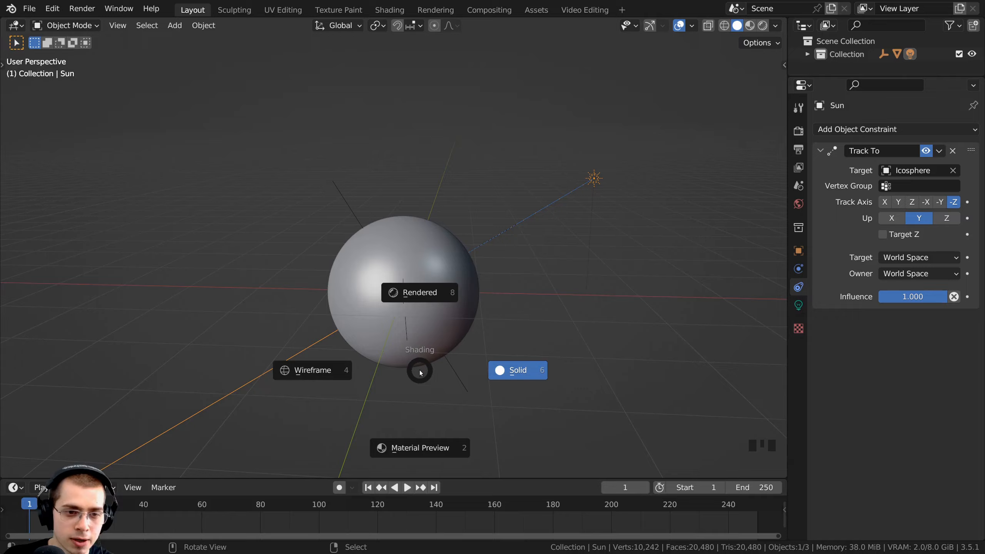
{"action": "left_click", "coordinate": [423, 293]}
{"action": "middle_click_drag", "start_coordinate": [600, 186], "coordinate": [554, 110]}
{"action": "key", "text": "g"}
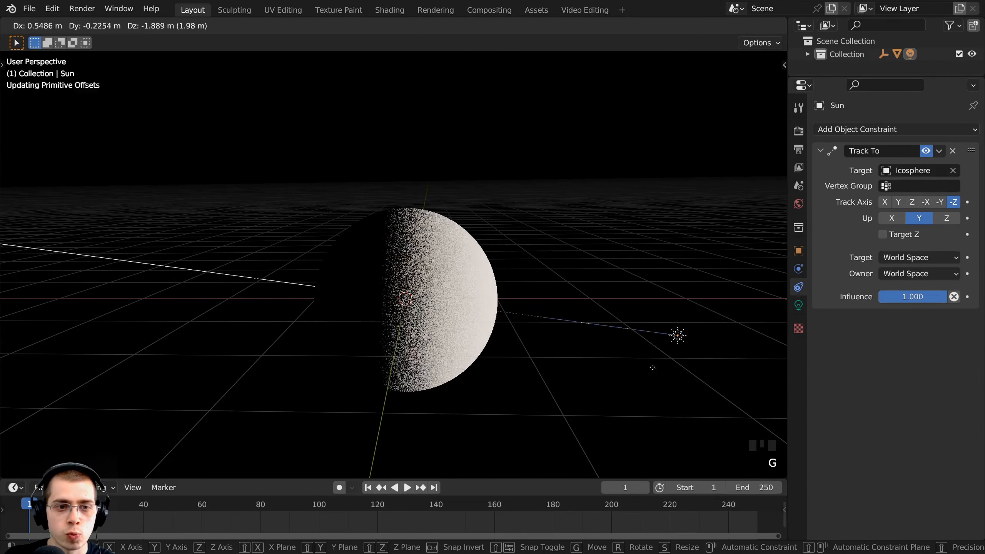
{"action": "left_click", "coordinate": [662, 317]}
{"action": "key", "text": "g"}
{"action": "left_click", "coordinate": [494, 149]}
{"action": "scroll", "coordinate": [507, 165], "scroll_direction": "down", "scroll_amount": 2}
{"action": "key", "text": "g"}
{"action": "middle_click_drag", "start_coordinate": [500, 151], "coordinate": [455, 187]}
{"action": "left_click", "coordinate": [532, 150]}
{"action": "scroll", "coordinate": [469, 170], "scroll_direction": "up", "scroll_amount": 1}
Test-move the icosphere in the rendered view, cancel the move and return the viewport to Solid shading.
{"action": "key", "text": "z"}
{"action": "left_click", "coordinate": [562, 206]}
{"action": "mouse_move", "coordinate": [562, 207]}
{"action": "middle_mouse_down", "text": "shift"}
{"action": "mouse_move", "coordinate": [564, 226]}
{"action": "mouse_move", "coordinate": [531, 214]}
{"action": "middle_mouse_up", "text": "shift"}
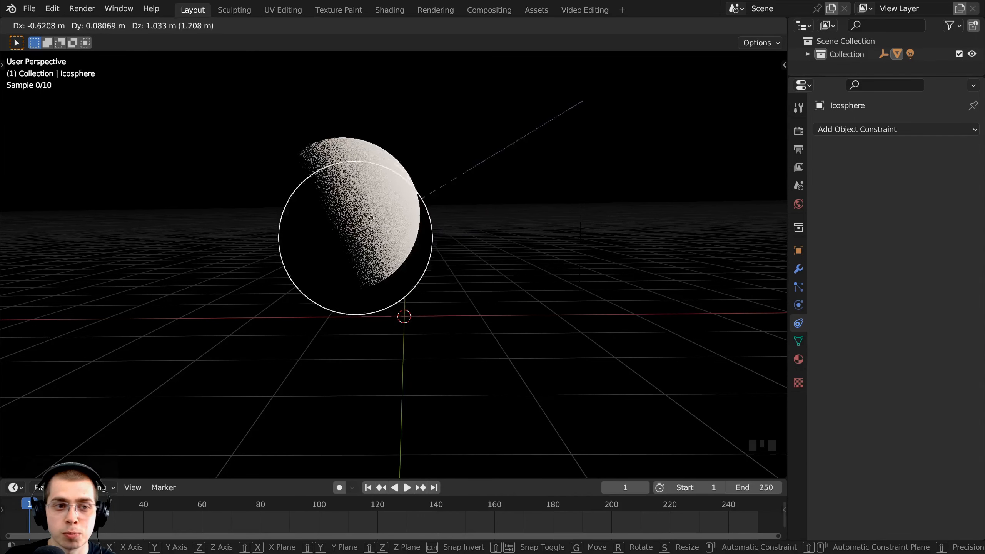
{"action": "key", "text": "Escape"}
{"action": "key", "text": "z"}
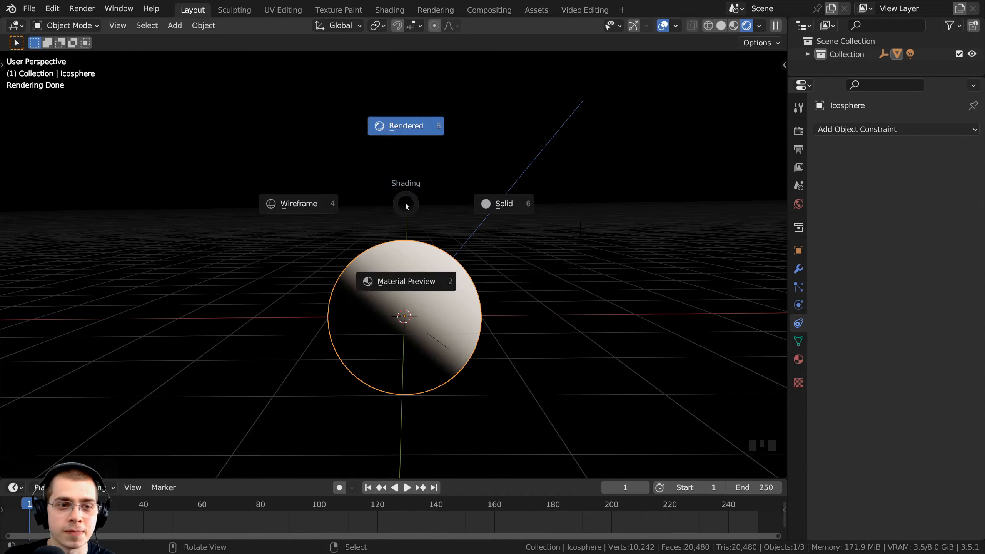
{"action": "left_click", "coordinate": [505, 202]}
{"action": "mouse_move", "coordinate": [506, 222]}
{"action": "middle_mouse_down", "text": "shift"}
{"action": "mouse_move", "coordinate": [401, 249]}
{"action": "mouse_move", "coordinate": [436, 266]}
{"action": "middle_mouse_up", "text": "shift"}
{"action": "middle_click_drag", "start_coordinate": [475, 208], "coordinate": [562, 171]}
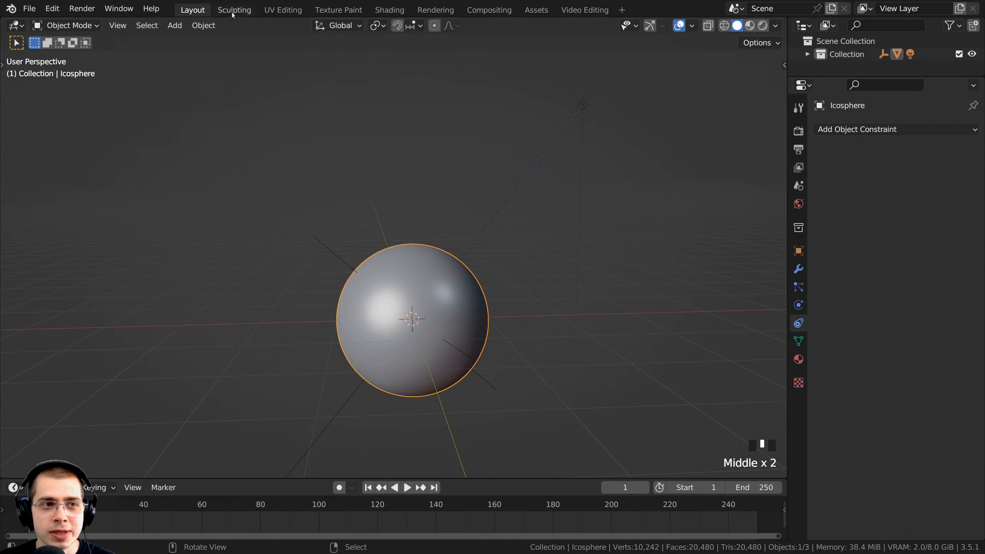
Switch to the Shading workspace and set its 3D viewport to Rendered shading, framing the icosphere.
{"action": "left_click", "coordinate": [390, 11]}
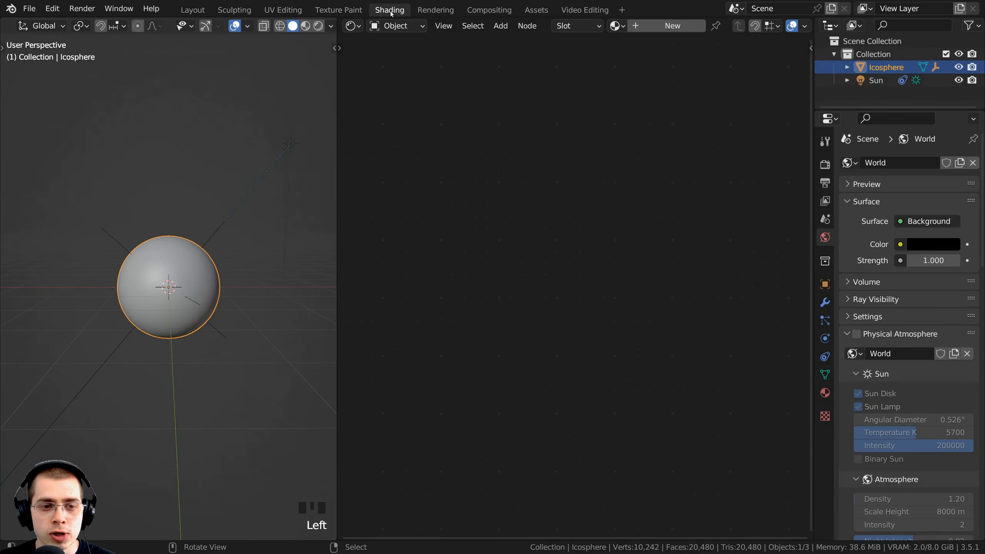
{"action": "middle_click_drag", "start_coordinate": [217, 303], "coordinate": [222, 372]}
{"action": "middle_click_drag", "start_coordinate": [239, 447], "coordinate": [207, 293]}
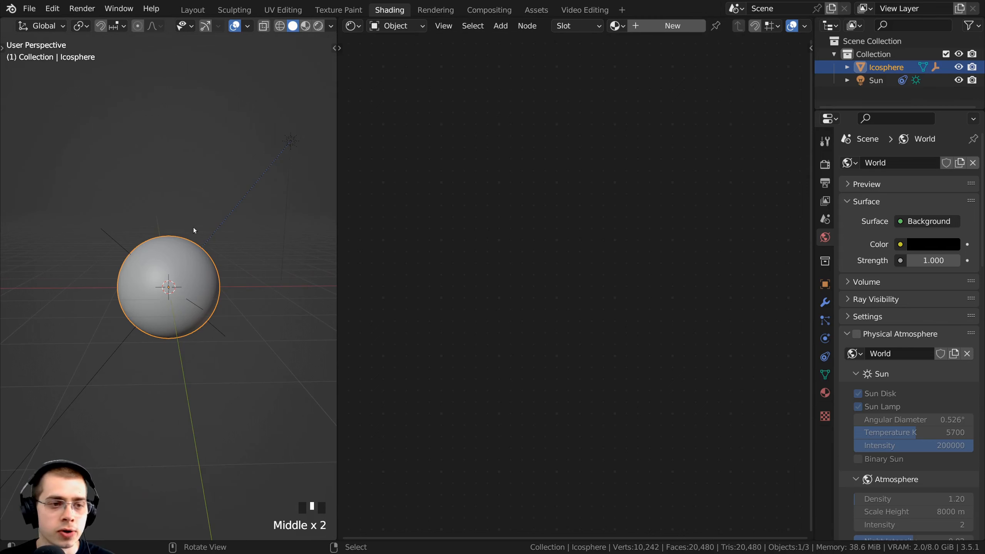
{"action": "key", "text": "z"}
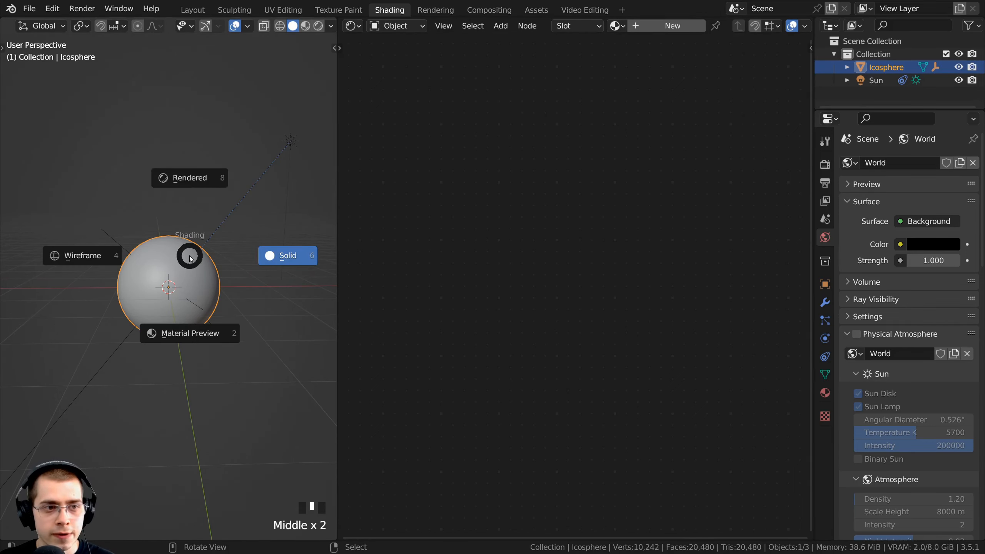
{"action": "left_click", "coordinate": [190, 183]}
{"action": "middle_click_drag", "start_coordinate": [189, 183], "coordinate": [193, 210], "text": "shift"}
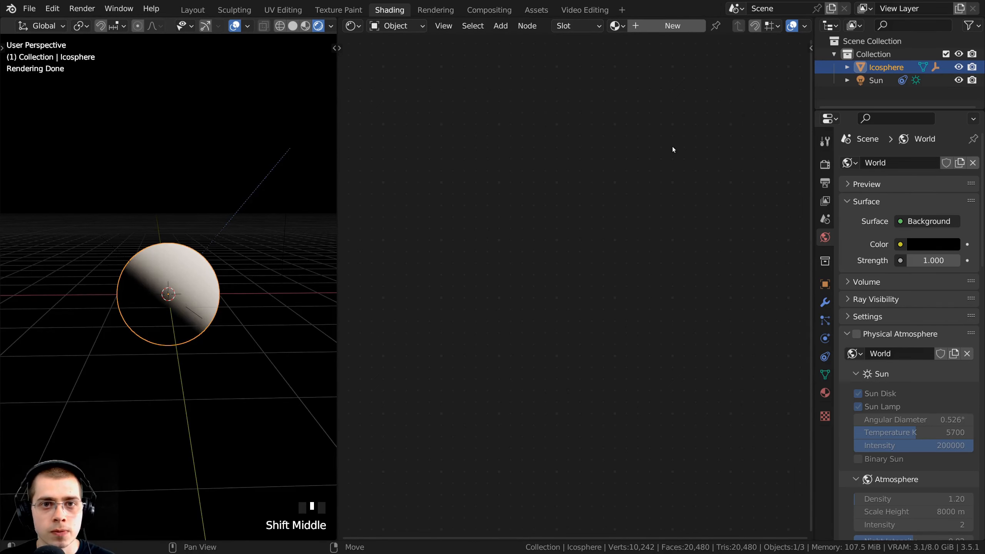
{"action": "scroll", "coordinate": [155, 283], "scroll_direction": "up", "scroll_amount": 2}
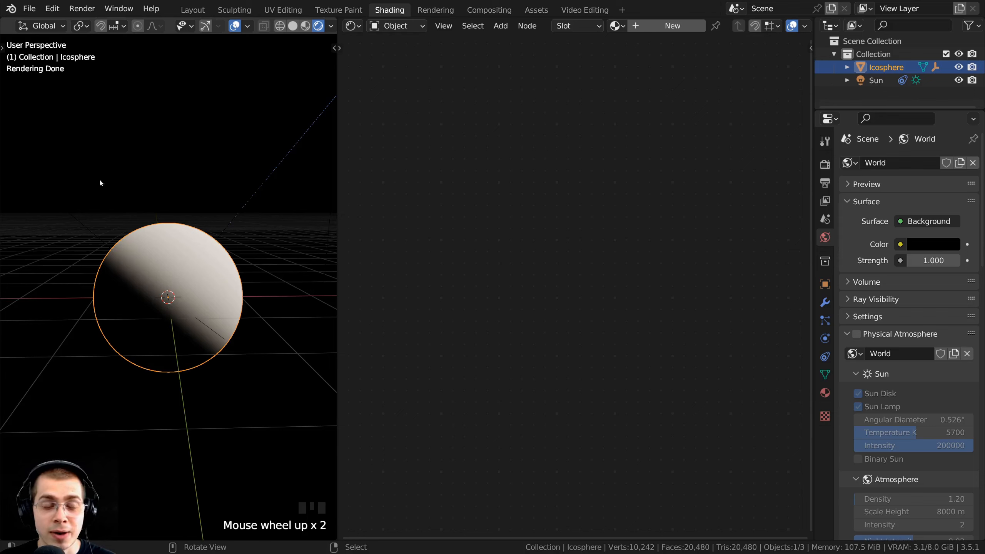
Set the shader editor's shader type to World and move the Background node closer to World Output.
{"action": "left_click", "coordinate": [388, 28]}
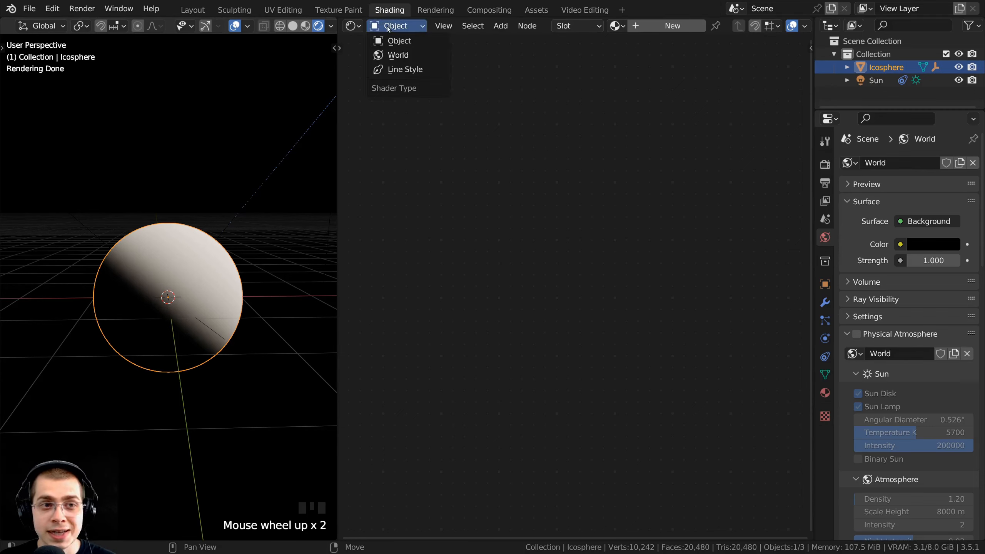
{"action": "left_click", "coordinate": [388, 55]}
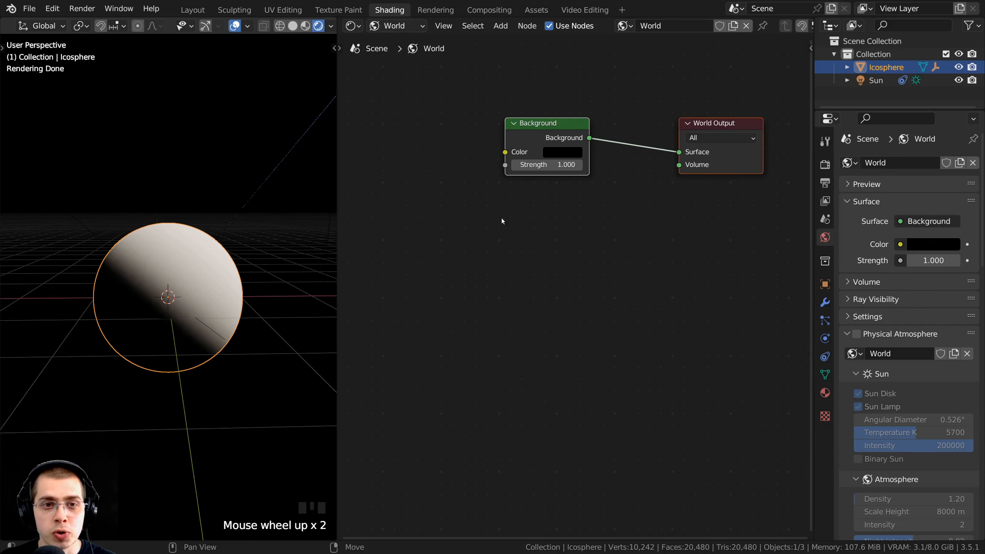
{"action": "left_click_drag", "start_coordinate": [496, 213], "coordinate": [570, 204]}
{"action": "scroll", "coordinate": [542, 264], "scroll_direction": "up", "scroll_amount": 1}
{"action": "middle_click_drag", "start_coordinate": [543, 263], "coordinate": [623, 269]}
{"action": "scroll", "coordinate": [536, 264], "scroll_direction": "down", "scroll_amount": 2}
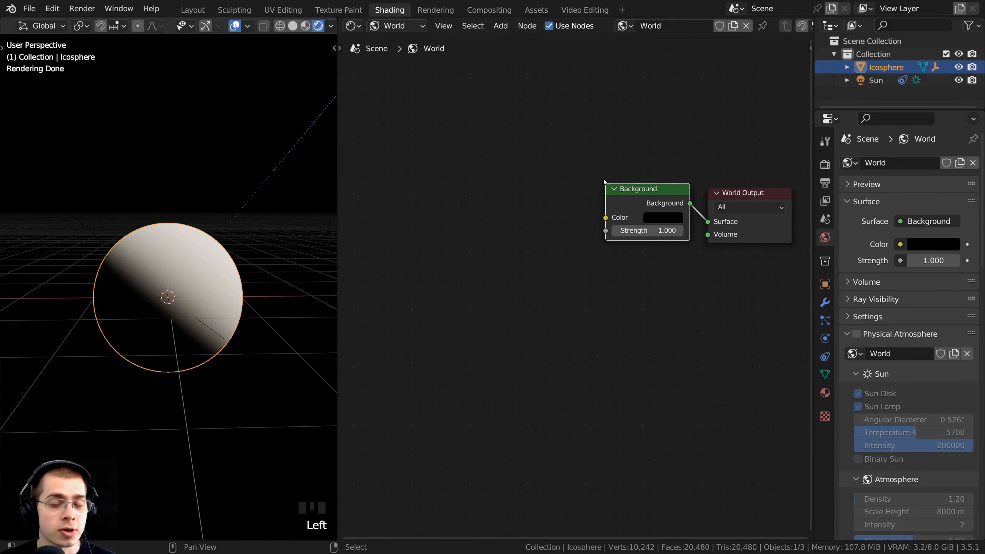
Add a Voronoi Texture node to the world nodes and connect its Distance output to the Background Color.
{"action": "key", "text": "shift+a"}
{"action": "left_click", "coordinate": [492, 163]}
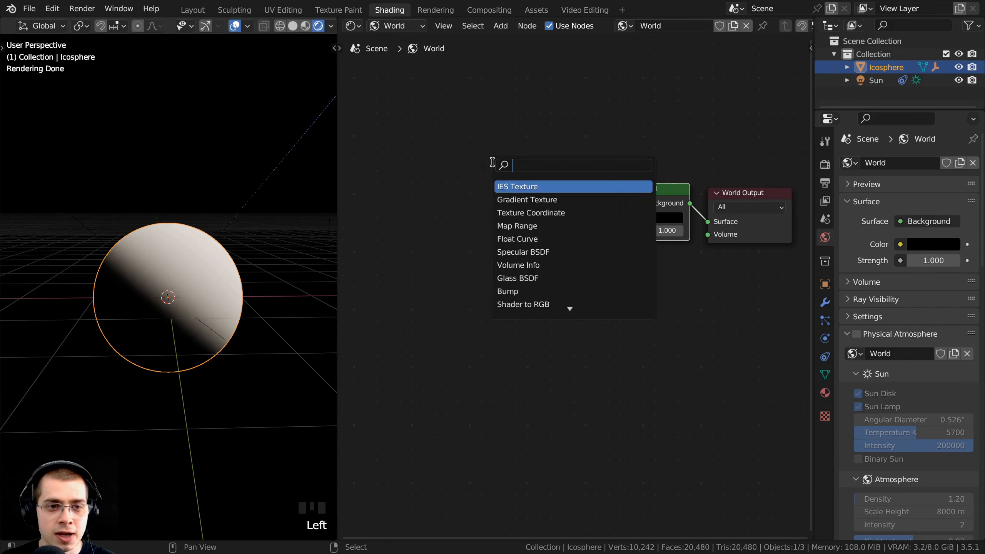
{"action": "type", "text": "vo"}
{"action": "key", "text": "Return"}
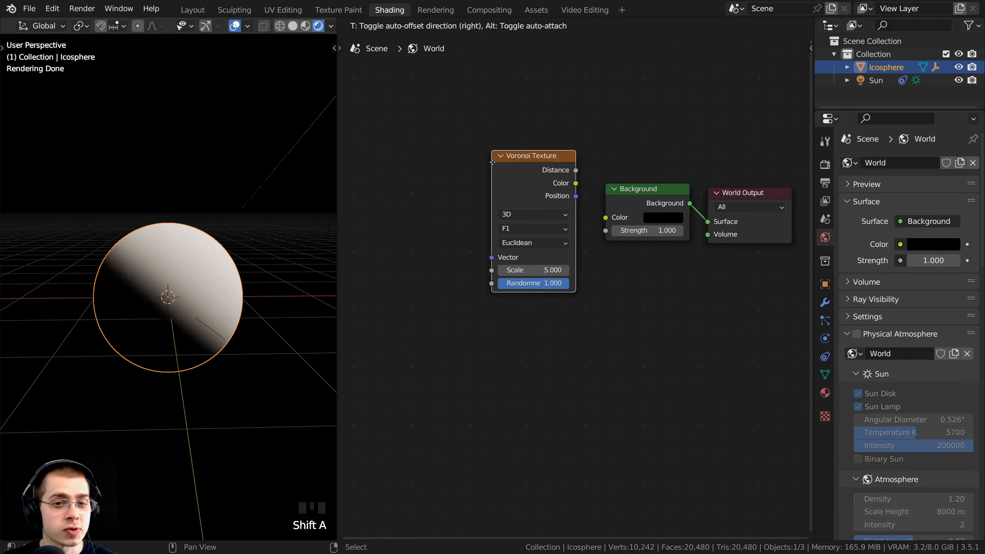
{"action": "left_click", "coordinate": [420, 202]}
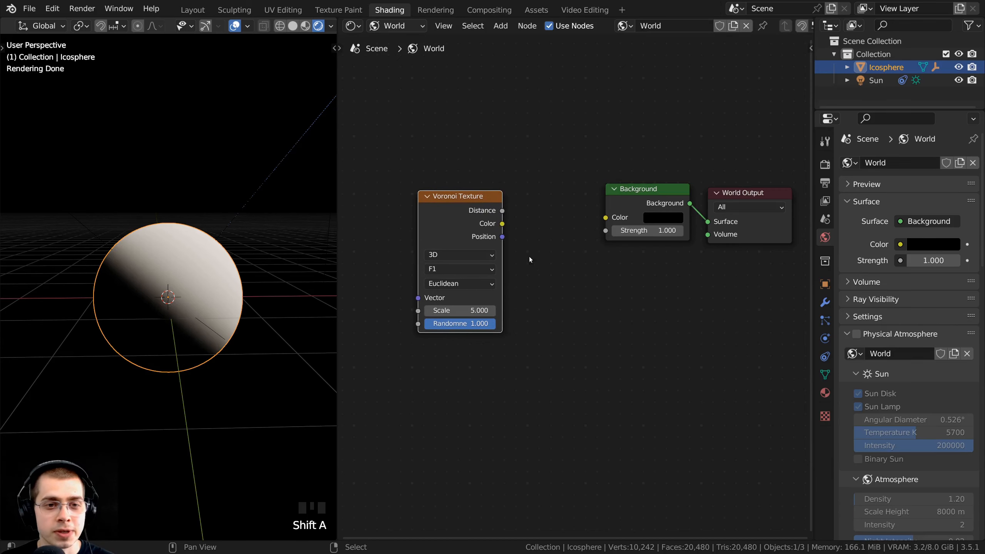
{"action": "left_click_drag", "start_coordinate": [503, 211], "coordinate": [605, 218]}
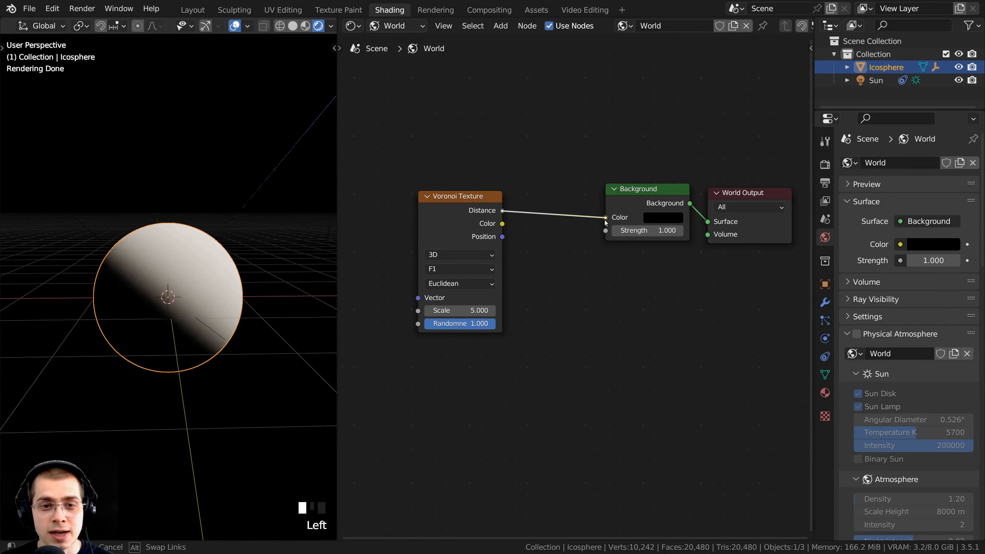
Insert a ColorRamp node on the link between the Voronoi Texture and Background nodes.
{"action": "scroll", "coordinate": [110, 250], "scroll_direction": "down", "scroll_amount": 1}
{"action": "middle_click_drag", "start_coordinate": [112, 254], "coordinate": [112, 190]}
{"action": "scroll", "coordinate": [478, 216], "scroll_direction": "up", "scroll_amount": 1}
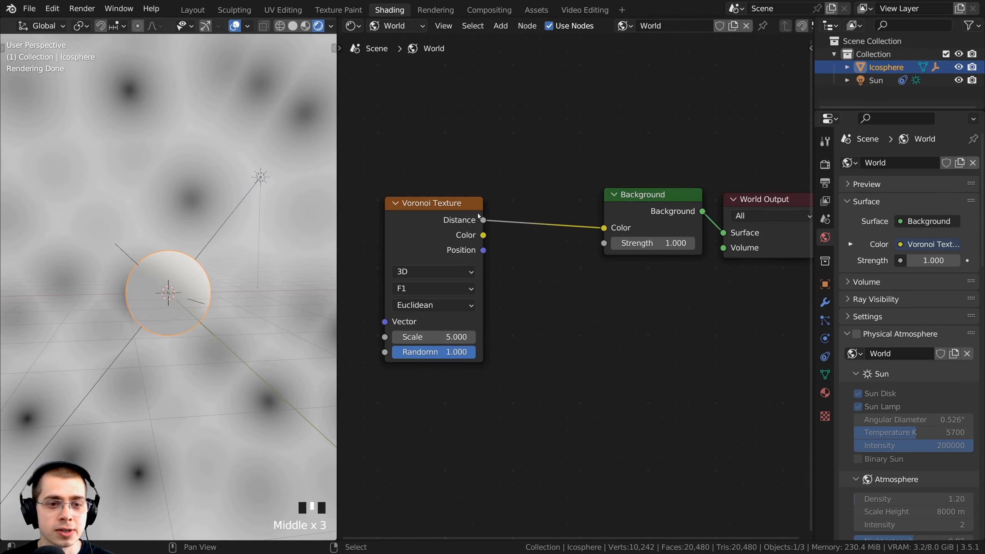
{"action": "key", "text": "shift+a"}
{"action": "left_click", "coordinate": [507, 181]}
{"action": "type", "text": "c"}
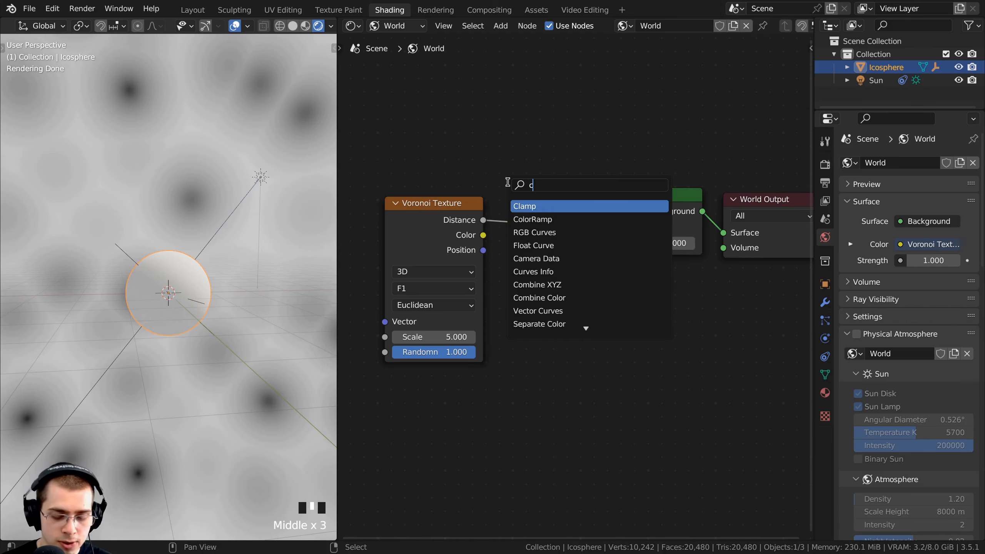
{"action": "type", "text": "ol"}
{"action": "left_click", "coordinate": [532, 205]}
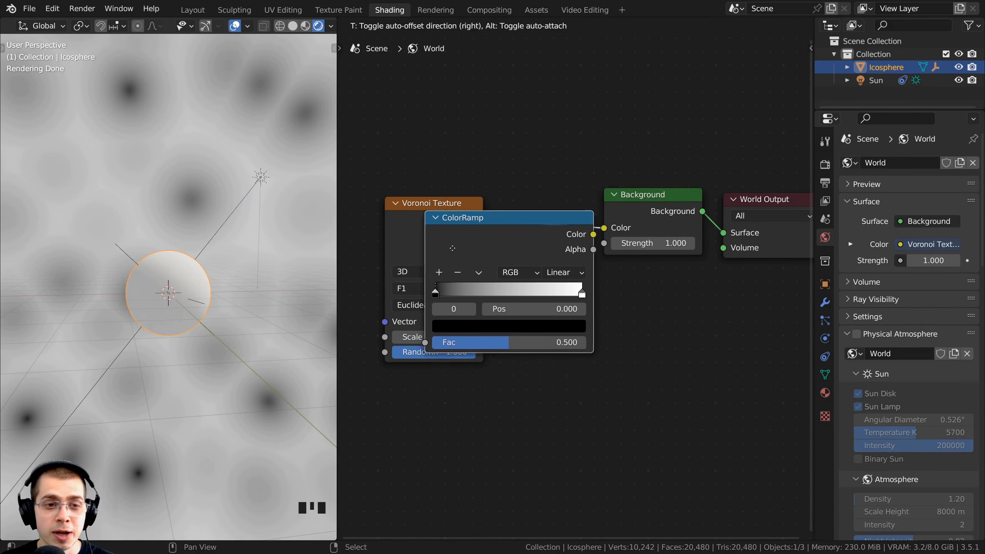
{"action": "left_click", "coordinate": [579, 218]}
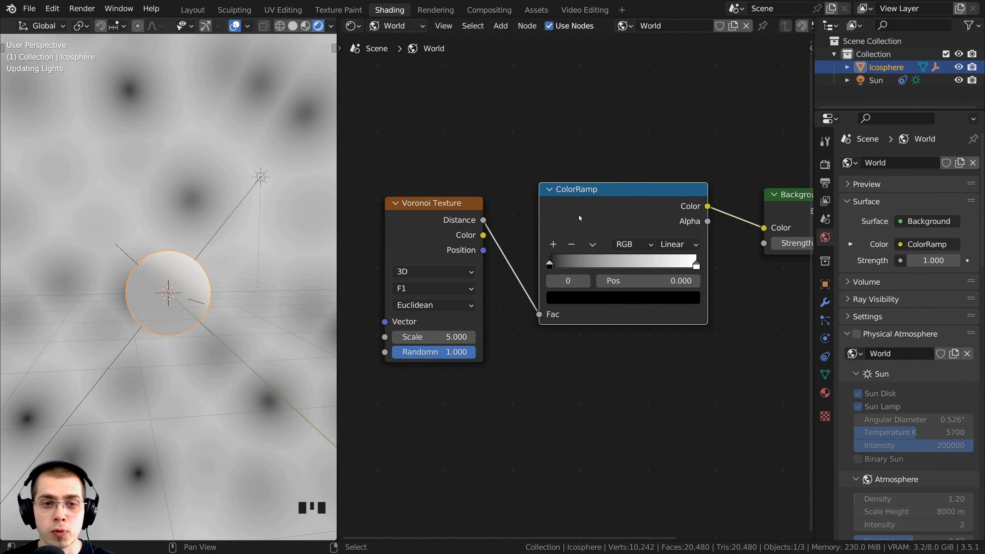
Rearrange the ColorRamp stops so white sits at the start and black follows at position 0.036.
{"action": "scroll", "coordinate": [579, 215], "scroll_direction": "up", "scroll_amount": 2}
{"action": "left_click_drag", "start_coordinate": [672, 273], "coordinate": [549, 278]}
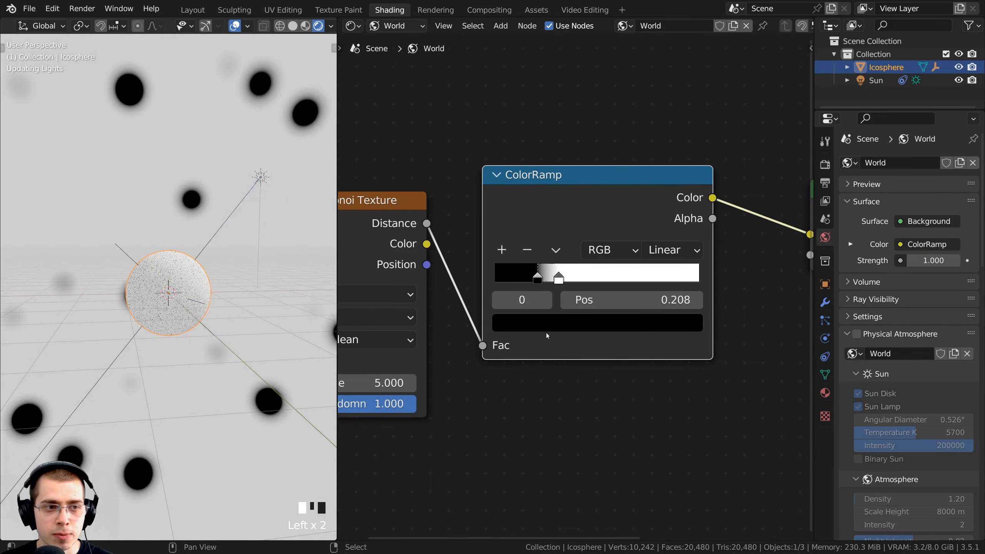
{"action": "scroll", "coordinate": [559, 273], "scroll_direction": "up", "scroll_amount": 2}
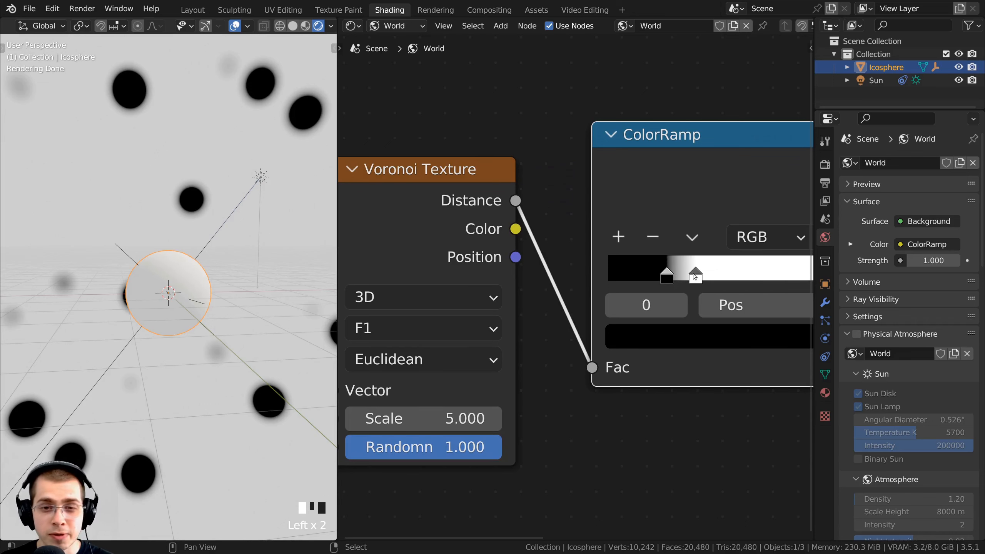
{"action": "middle_click_drag", "start_coordinate": [694, 273], "coordinate": [679, 276]}
{"action": "left_click_drag", "start_coordinate": [679, 276], "coordinate": [590, 278]}
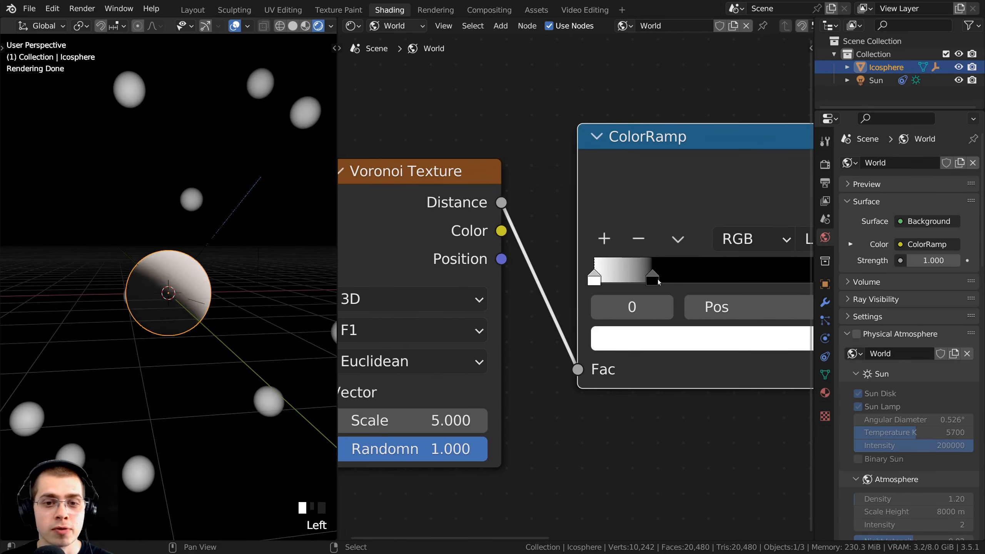
{"action": "left_click_drag", "start_coordinate": [657, 279], "coordinate": [606, 281]}
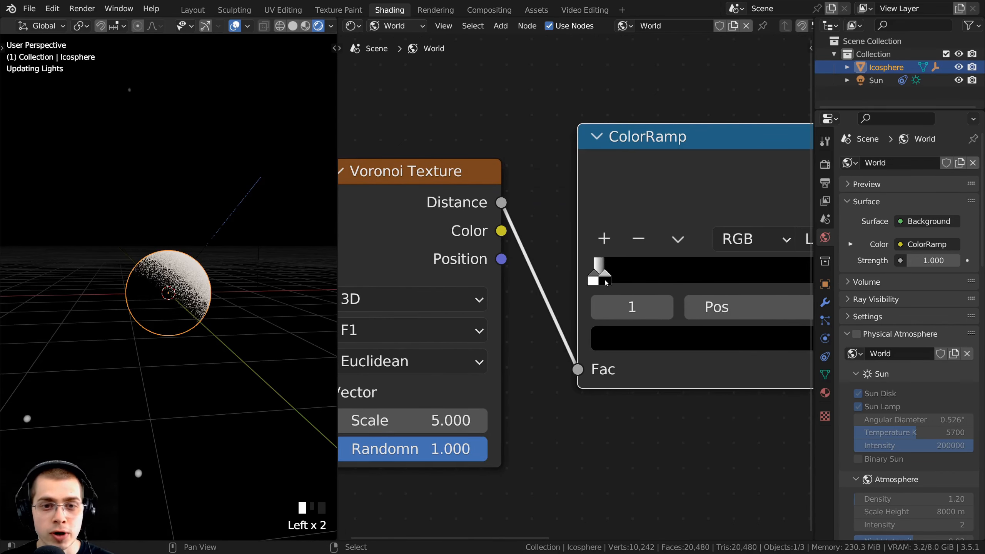
Set the Voronoi Texture's Scale to 200.
{"action": "middle_click_drag", "start_coordinate": [298, 245], "coordinate": [235, 292]}
{"action": "scroll", "coordinate": [509, 317], "scroll_direction": "down", "scroll_amount": 5}
{"action": "middle_click_drag", "start_coordinate": [509, 317], "coordinate": [519, 305]}
{"action": "scroll", "coordinate": [80, 150], "scroll_direction": "up", "scroll_amount": 1}
{"action": "middle_click_drag", "start_coordinate": [80, 151], "coordinate": [93, 165]}
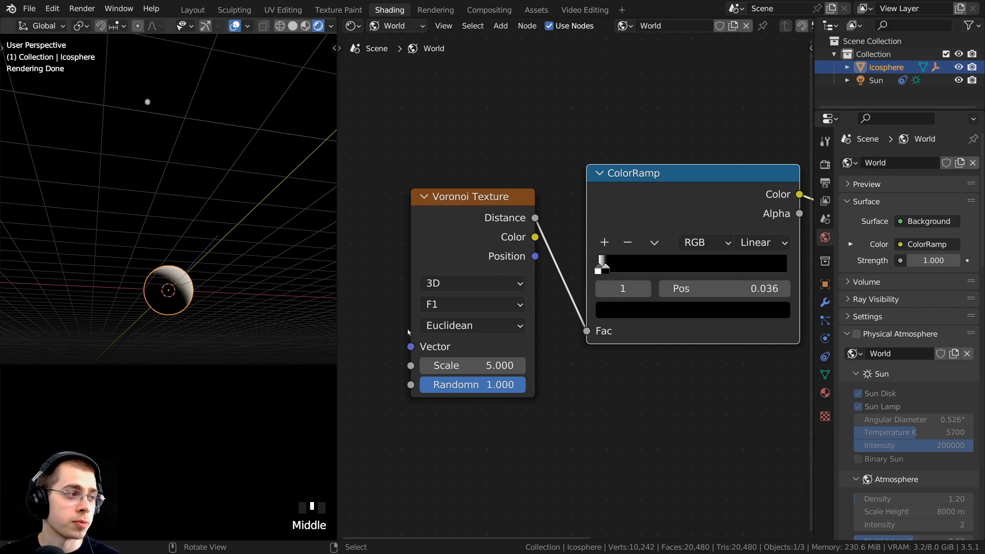
{"action": "left_click", "coordinate": [454, 365]}
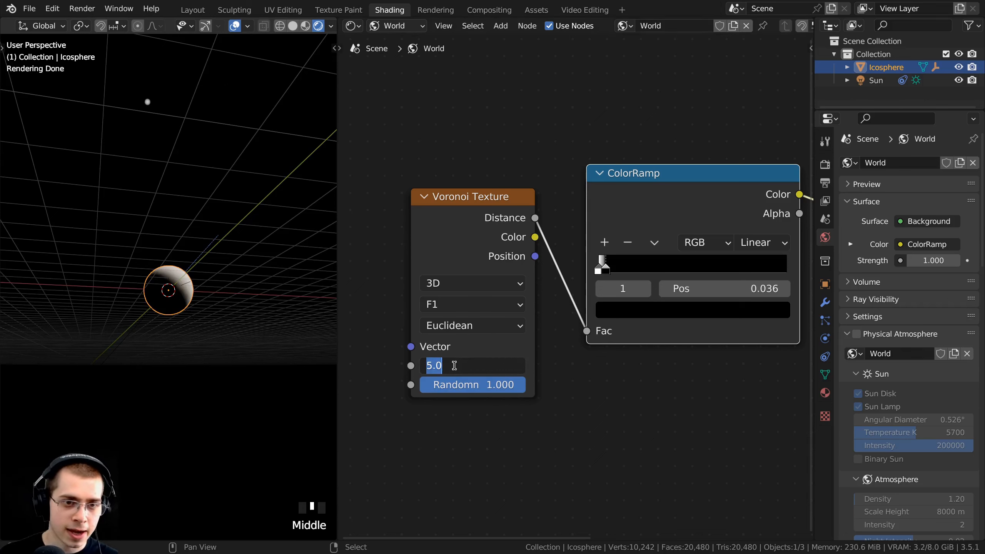
{"action": "type", "text": "200"}
{"action": "key", "text": "Return"}
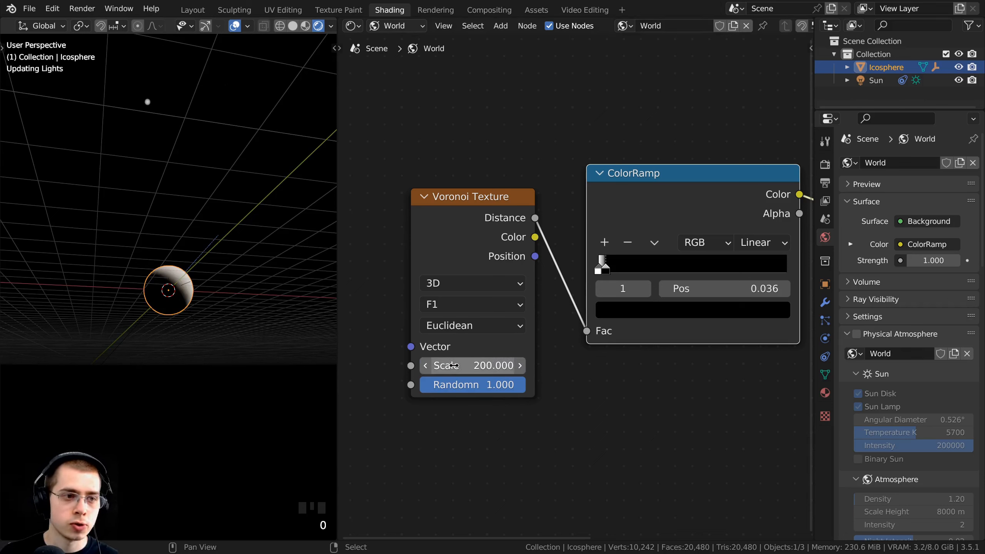
Set the world Background node's Strength to 18.
{"action": "middle_click_drag", "start_coordinate": [114, 108], "coordinate": [143, 201]}
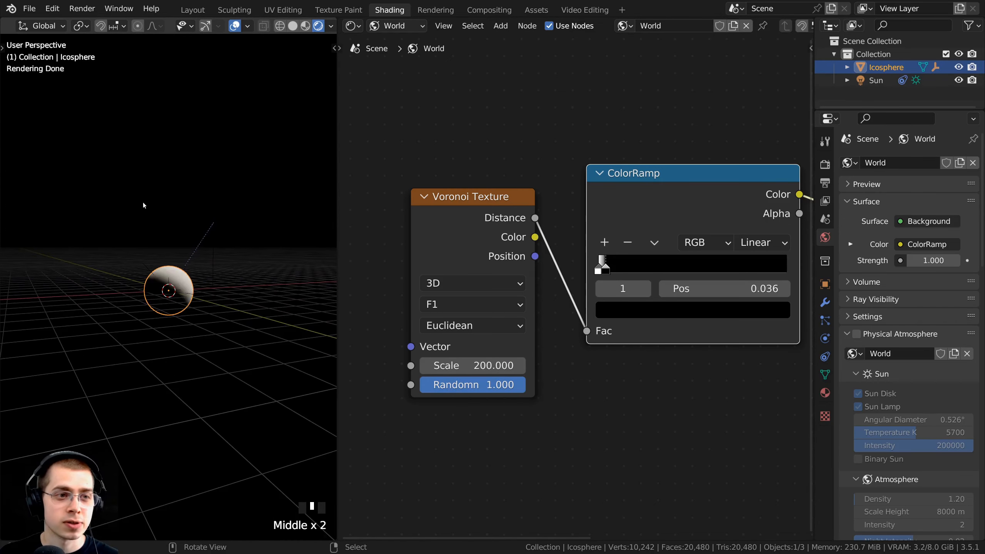
{"action": "scroll", "coordinate": [650, 259], "scroll_direction": "down", "scroll_amount": 3}
{"action": "scroll", "coordinate": [649, 259], "scroll_direction": "up", "scroll_amount": 2}
{"action": "left_click_drag", "start_coordinate": [650, 259], "coordinate": [648, 231]}
{"action": "left_click", "coordinate": [670, 275]}
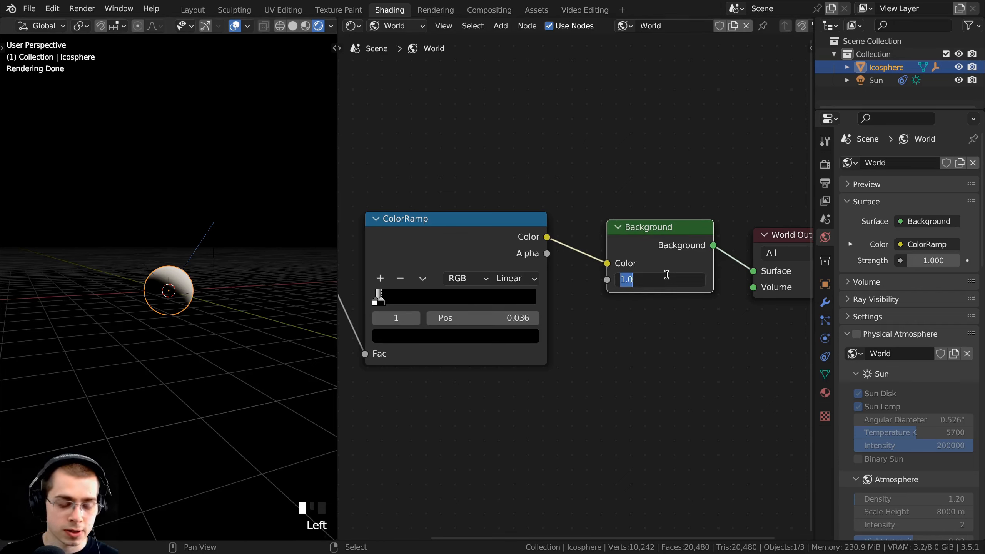
{"action": "type", "text": "18"}
{"action": "key", "text": "Return"}
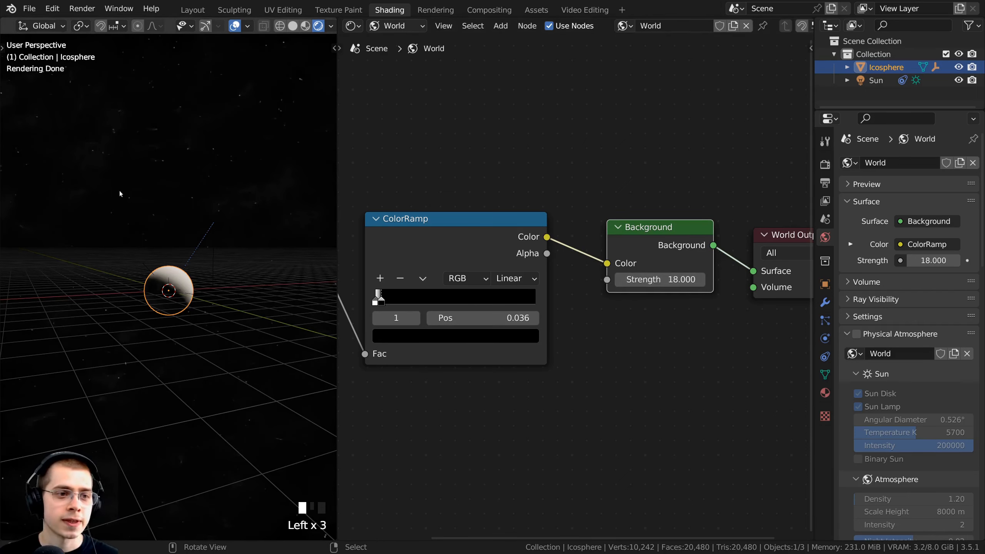
Switch to the Layout workspace and add a camera to the scene.
{"action": "middle_click_drag", "start_coordinate": [120, 191], "coordinate": [188, 168]}
{"action": "scroll", "coordinate": [154, 96], "scroll_direction": "up", "scroll_amount": 2}
{"action": "scroll", "coordinate": [187, 168], "scroll_direction": "up", "scroll_amount": 2}
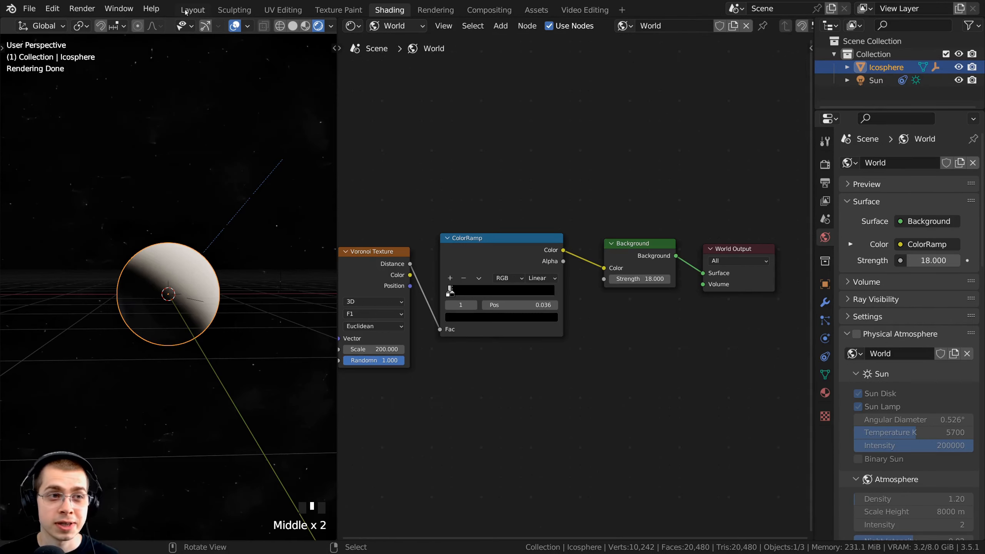
{"action": "left_click", "coordinate": [187, 10]}
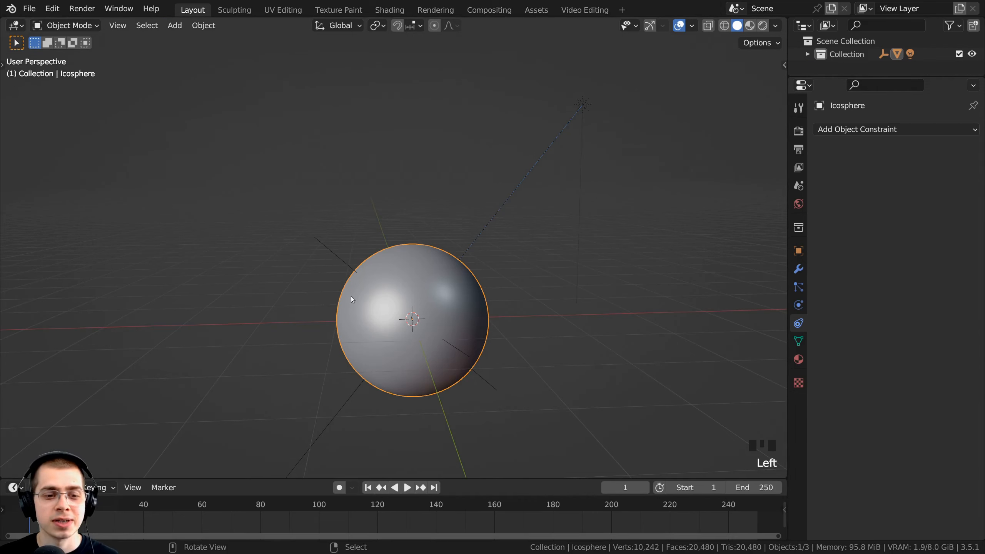
{"action": "middle_click_drag", "start_coordinate": [351, 299], "coordinate": [356, 251], "text": "shift"}
{"action": "key", "text": "shift+a"}
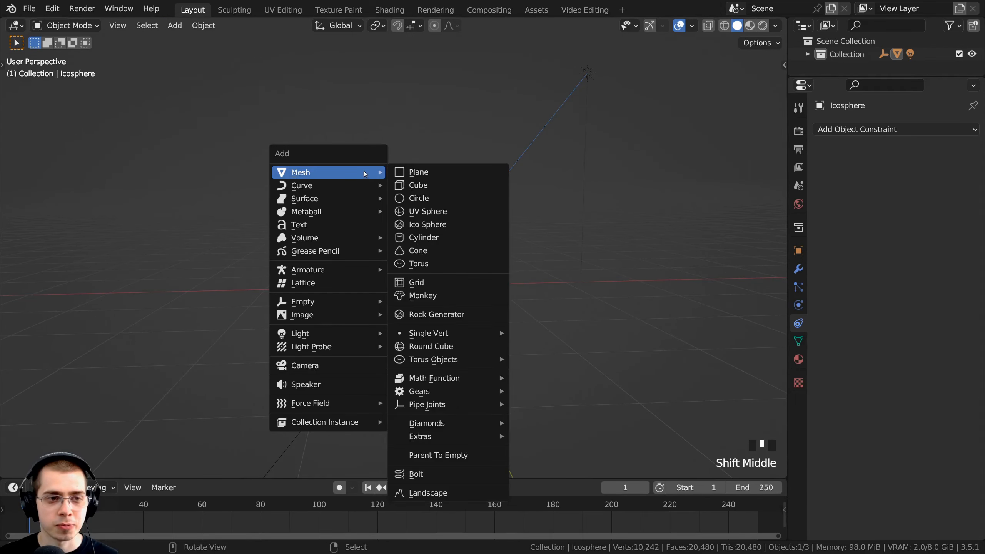
{"action": "left_click", "coordinate": [323, 371]}
Align the camera to a view facing the icosphere and move it so the sphere is roughly centred in the frame.
{"action": "middle_click_drag", "start_coordinate": [483, 358], "coordinate": [428, 328]}
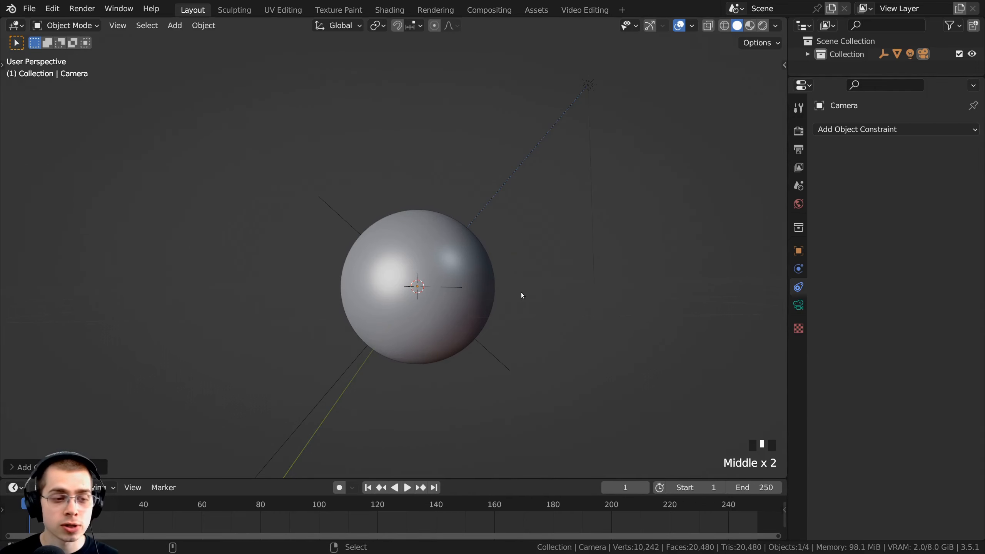
{"action": "key", "text": "ctrl+alt+KP_0"}
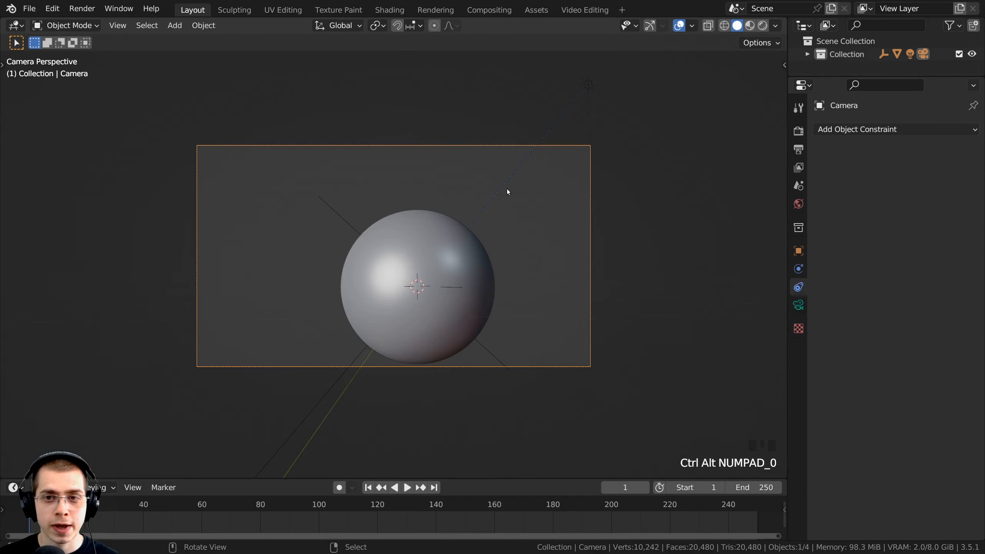
{"action": "right_click", "coordinate": [444, 147]}
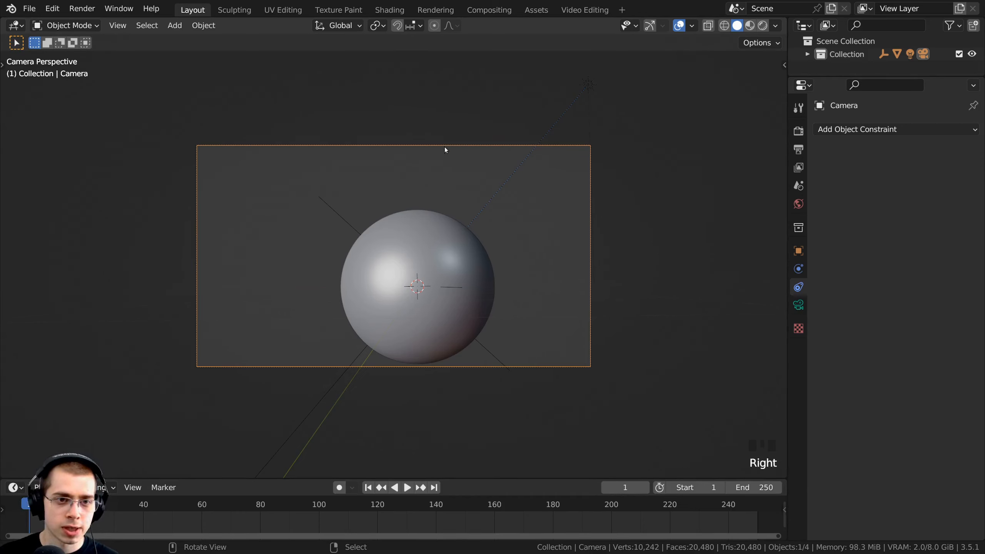
{"action": "key", "text": "g"}
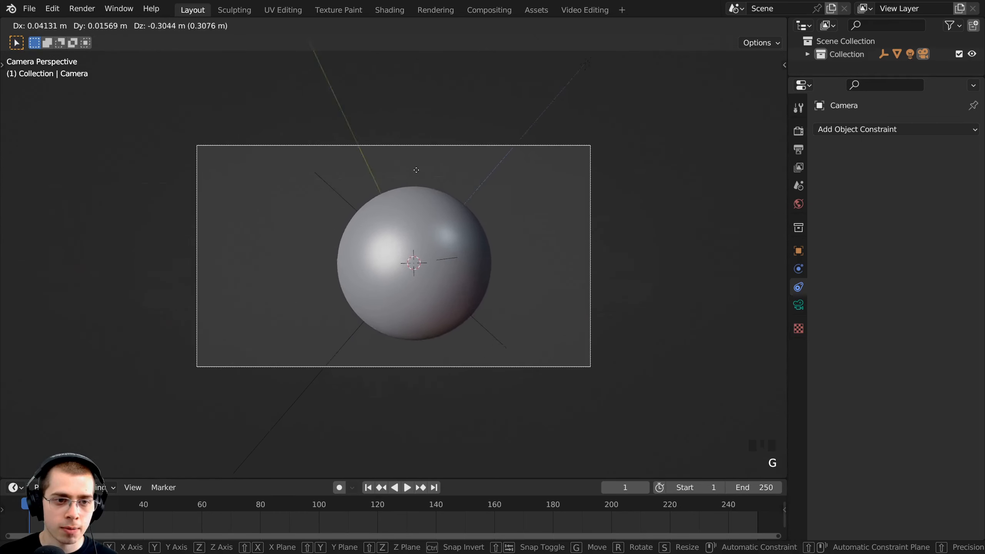
{"action": "left_click", "coordinate": [427, 163]}
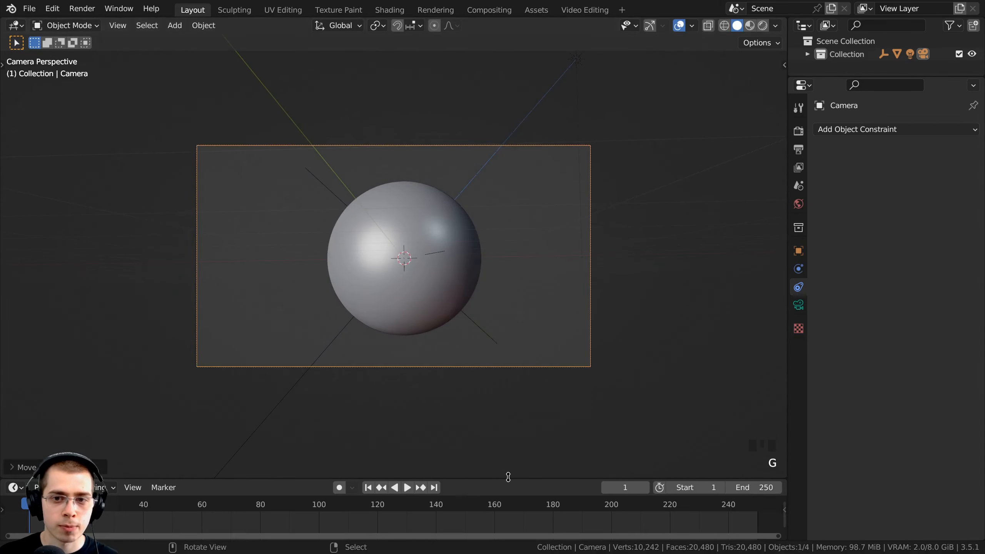
Set the camera's focal length to 80 mm.
{"action": "left_click", "coordinate": [798, 306]}
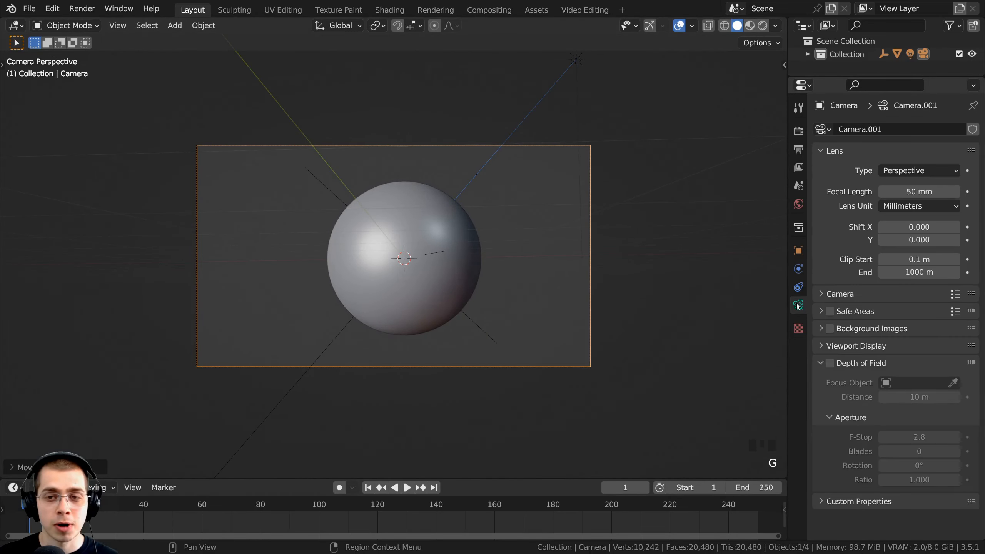
{"action": "left_click", "coordinate": [918, 190]}
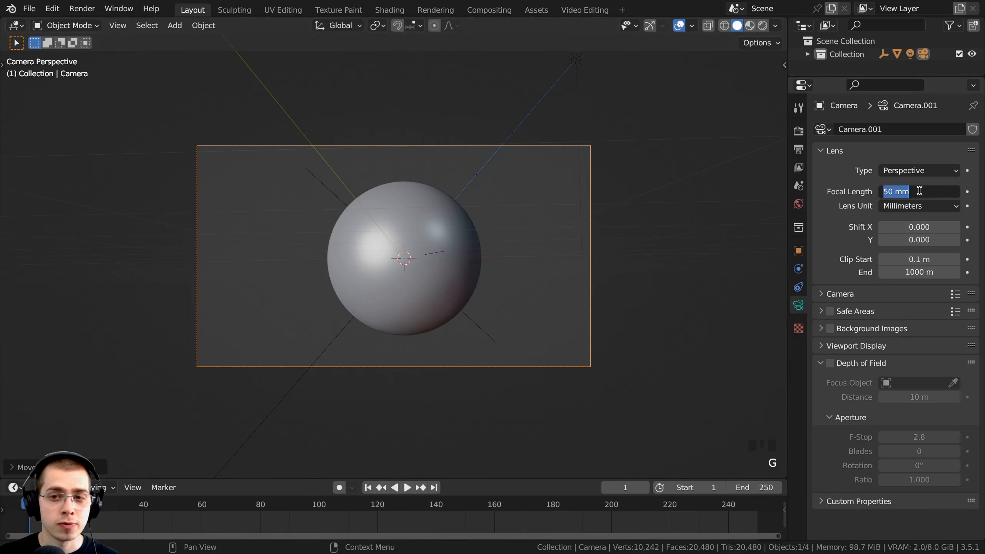
{"action": "type", "text": "80"}
{"action": "left_click", "coordinate": [410, 263]}
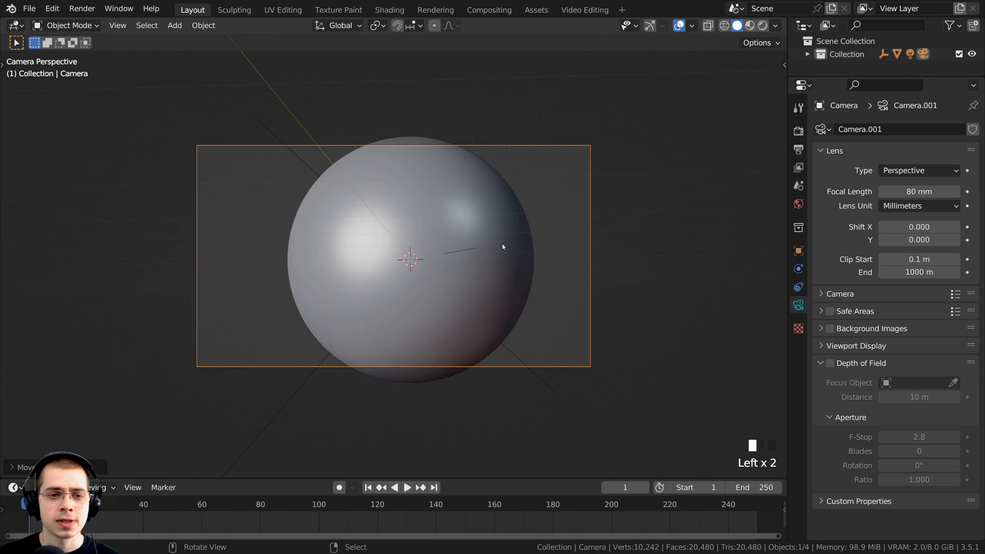
Nudge the camera sideways, and move it back about 1.5 m along its local Z axis to fit the whole sphere in frame.
{"action": "scroll", "coordinate": [502, 242], "scroll_direction": "up", "scroll_amount": 1}
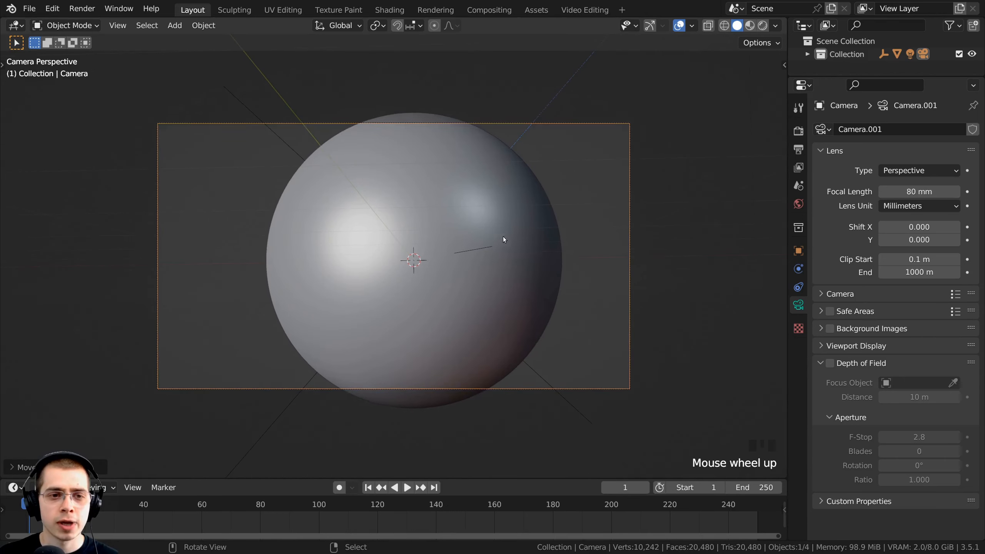
{"action": "key", "text": "g"}
{"action": "left_click", "coordinate": [211, 296]}
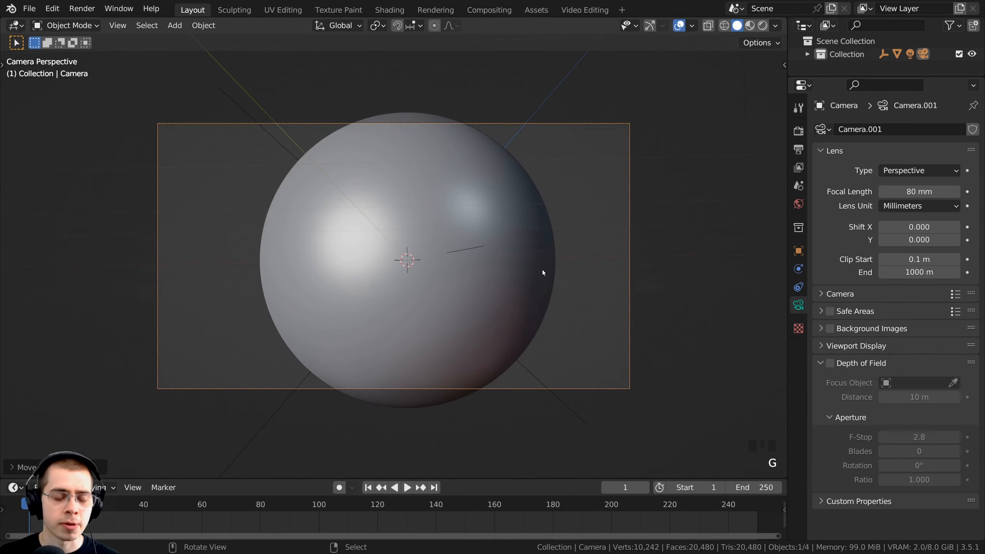
{"action": "key", "text": "g"}
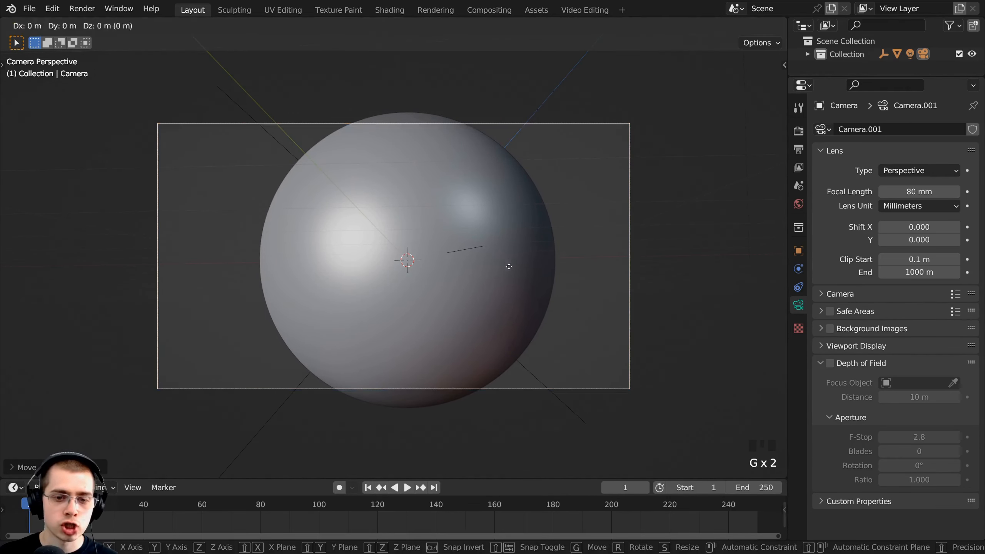
{"action": "key", "text": "z"}
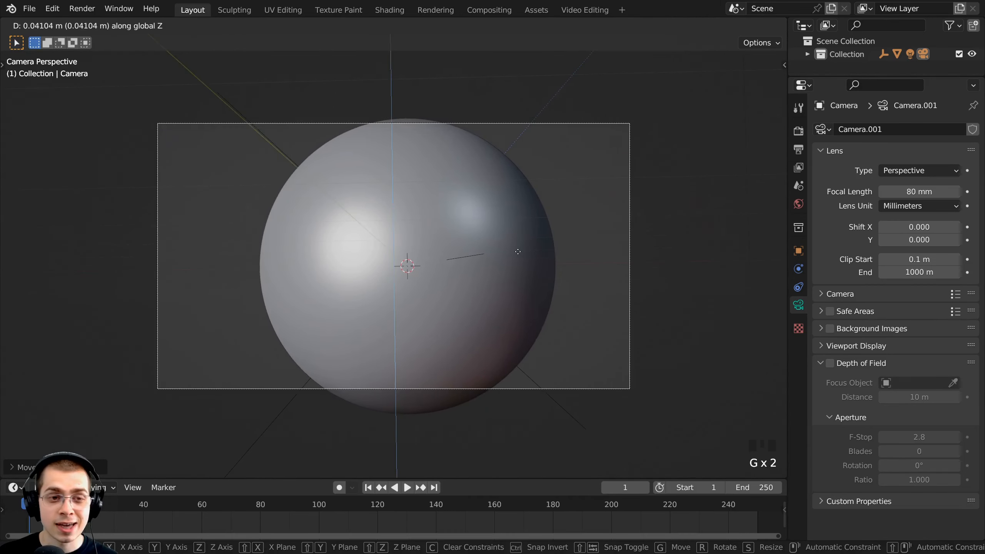
{"action": "key", "text": "z"}
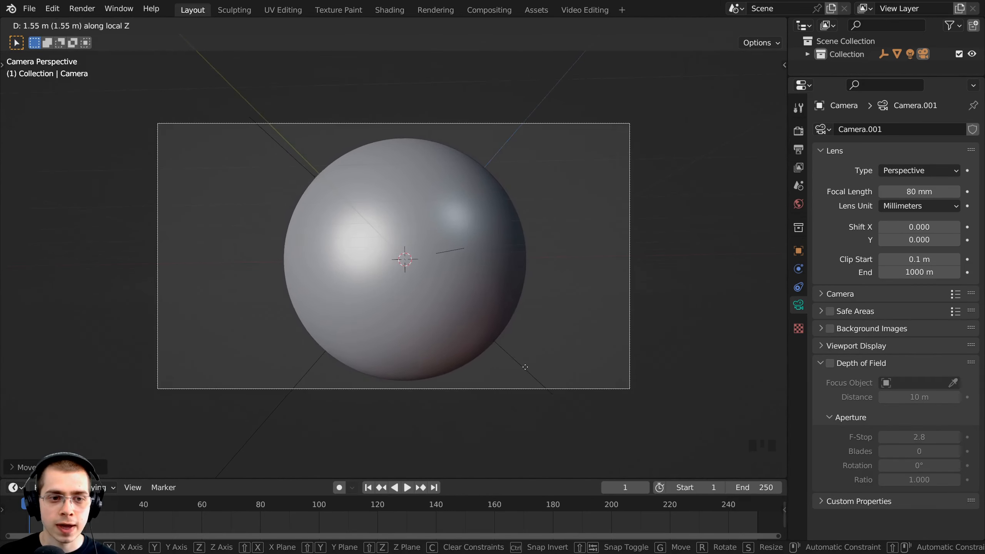
{"action": "left_click", "coordinate": [526, 365]}
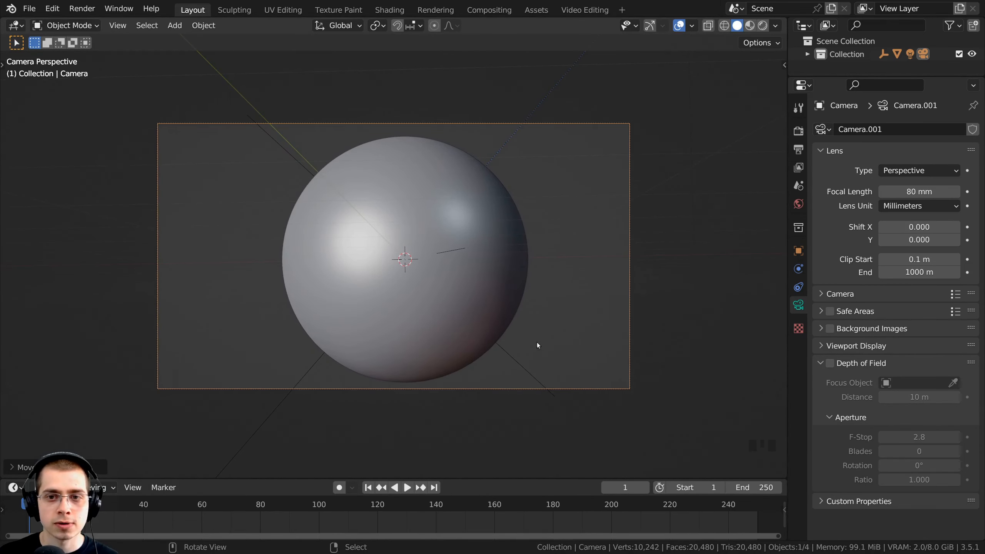
Set the render output resolution to 1920 px in X and 1920 px in Y for a square frame.
{"action": "left_click", "coordinate": [797, 150]}
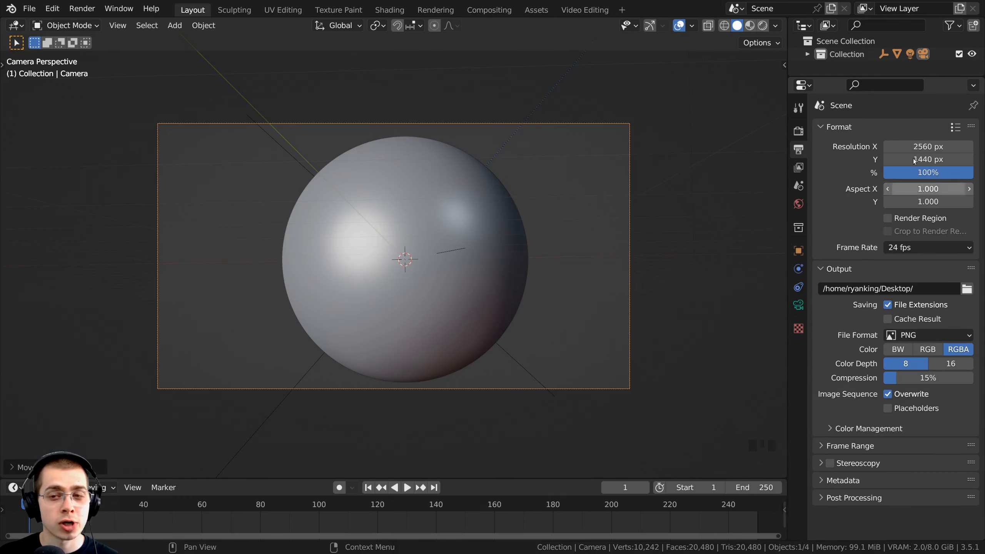
{"action": "left_click", "coordinate": [912, 146]}
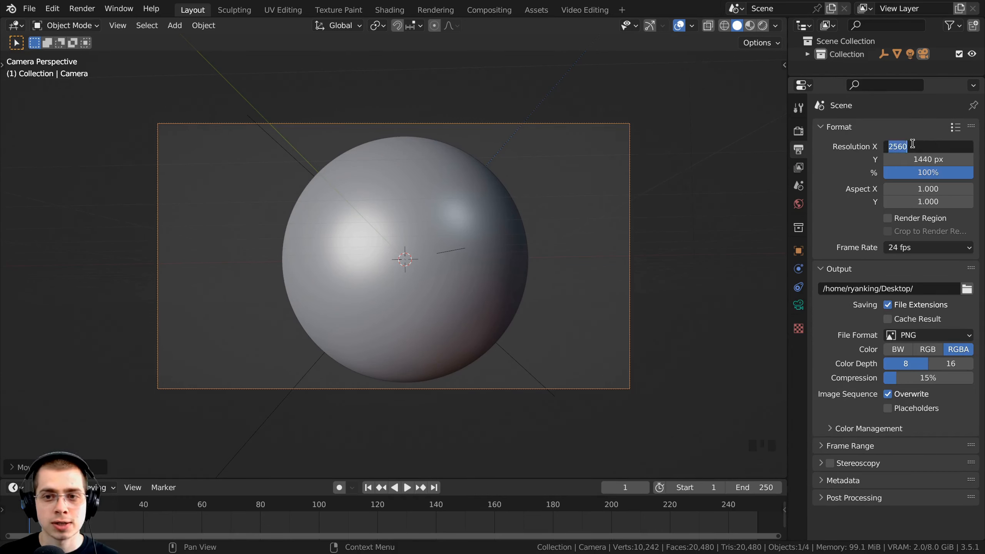
{"action": "type", "text": "1920"}
{"action": "key", "text": "Return"}
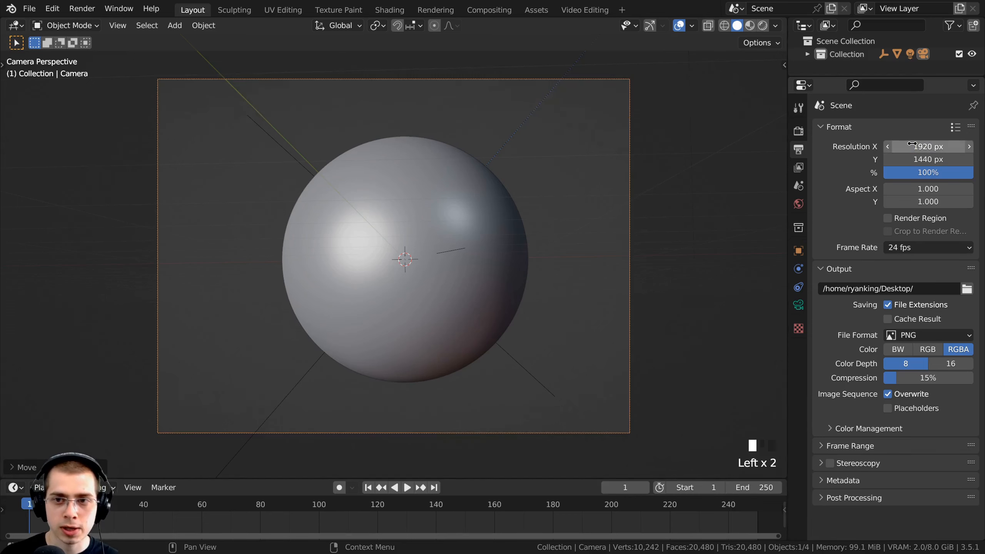
{"action": "left_click", "coordinate": [916, 159]}
{"action": "type", "text": "1"}
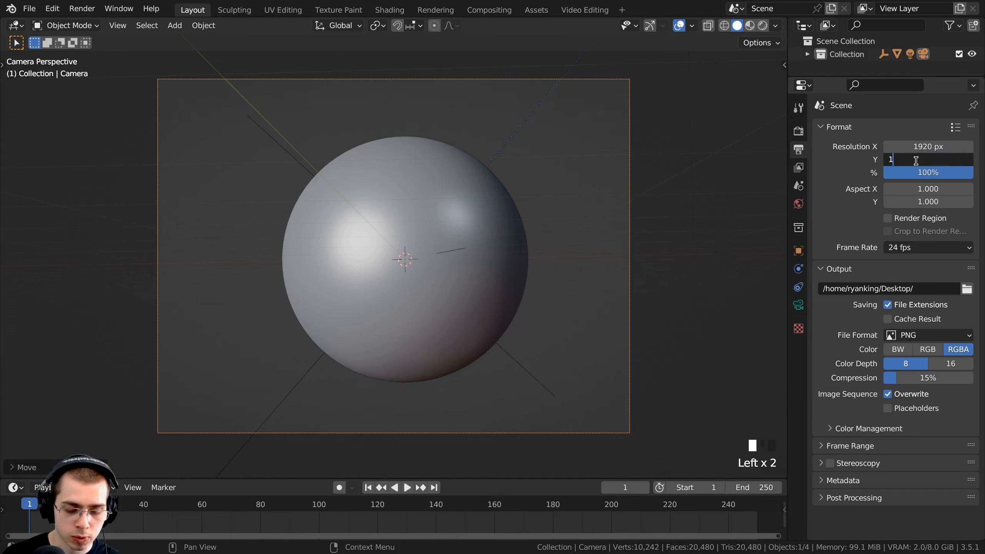
{"action": "type", "text": "920"}
{"action": "key", "text": "Return"}
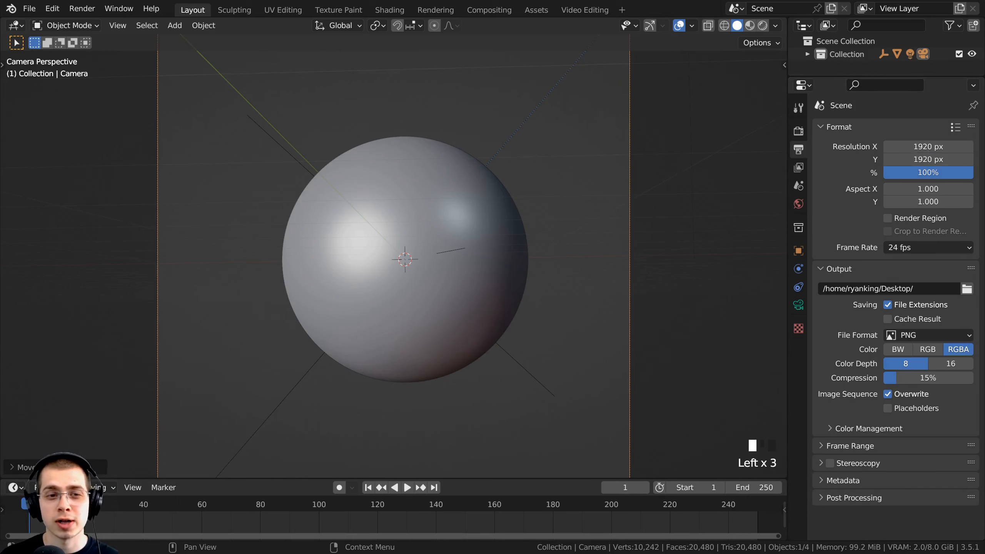
Set the output resolution percentage to 200%.
{"action": "scroll", "coordinate": [530, 263], "scroll_direction": "down", "scroll_amount": 1}
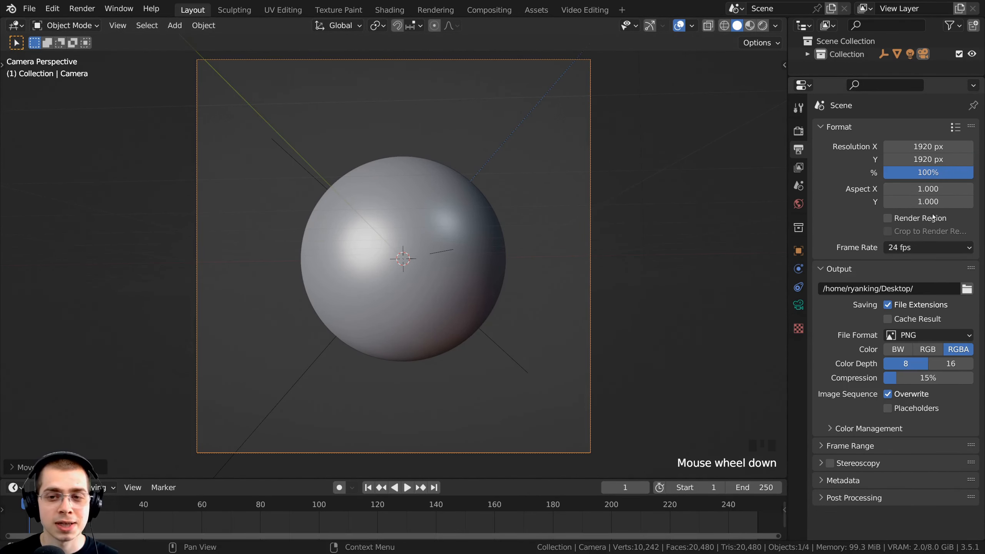
{"action": "left_click", "coordinate": [910, 171]}
{"action": "type", "text": "200"}
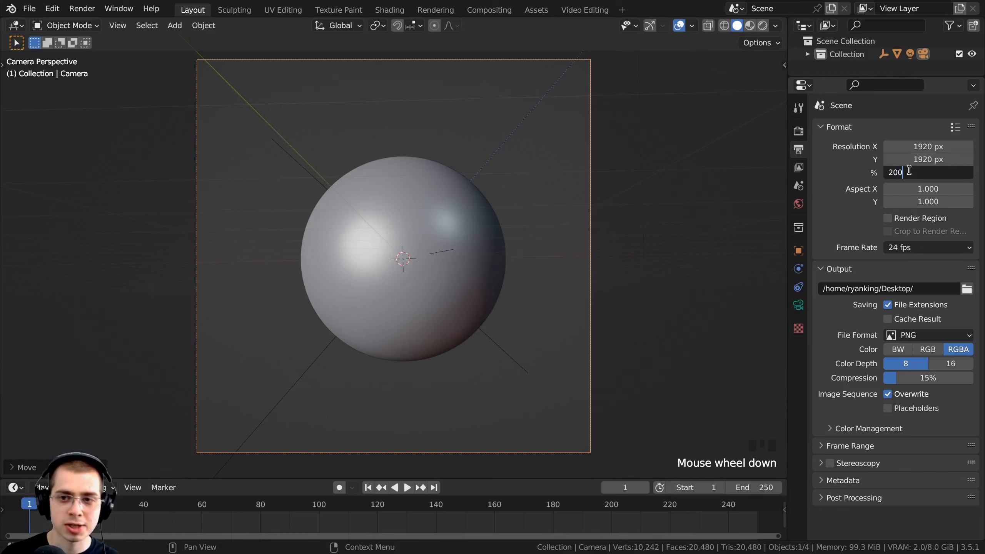
{"action": "key", "text": "Return"}
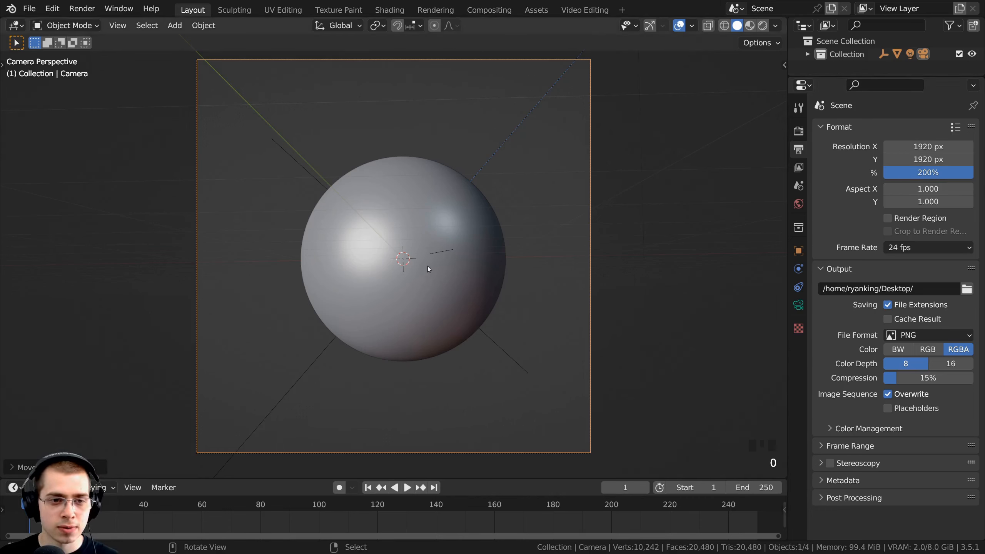
Rotate the camera freely with trackball rotation so the sphere sits roughly in the middle of the square frame.
{"action": "key", "text": "g"}
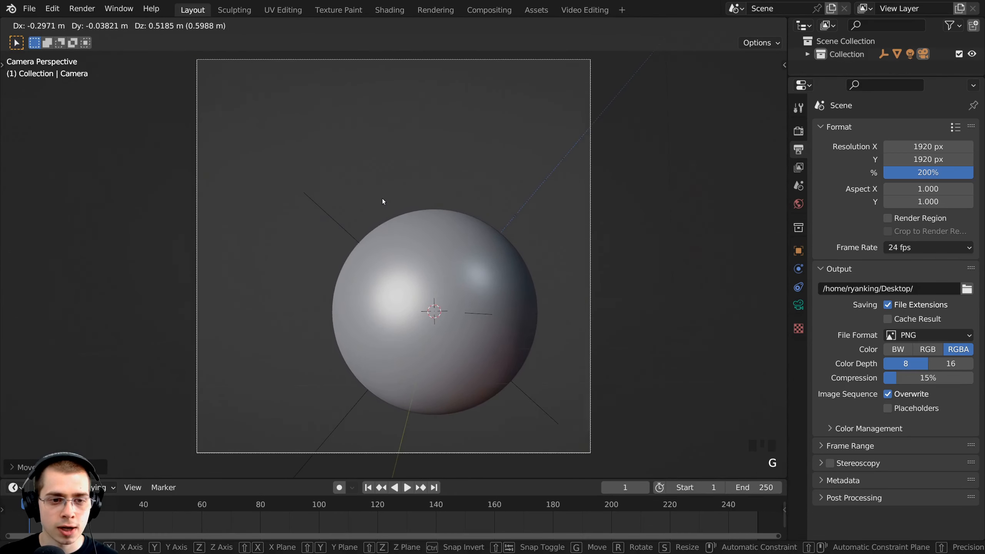
{"action": "right_click", "coordinate": [383, 201]}
{"action": "key", "text": "r"}
{"action": "key", "text": "r"}
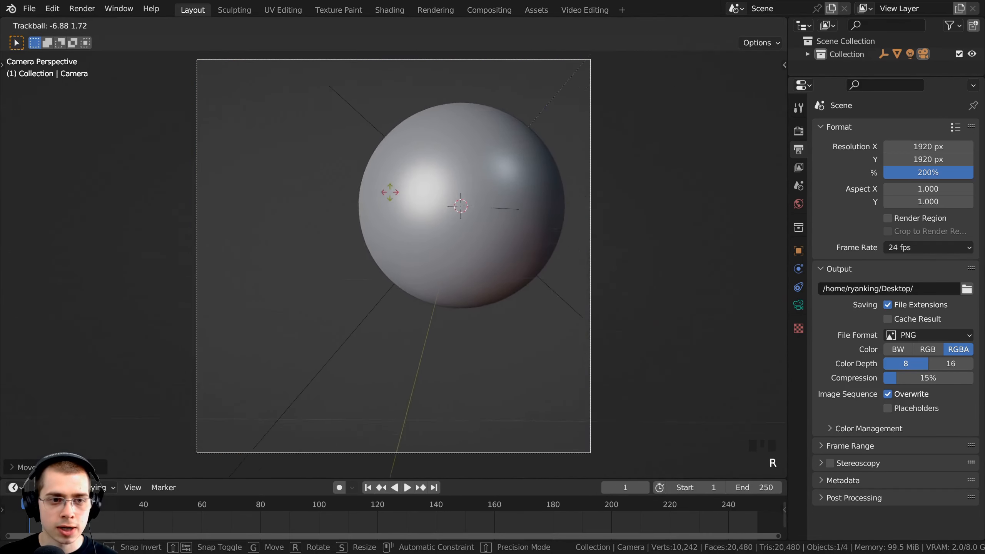
{"action": "left_click", "coordinate": [417, 132]}
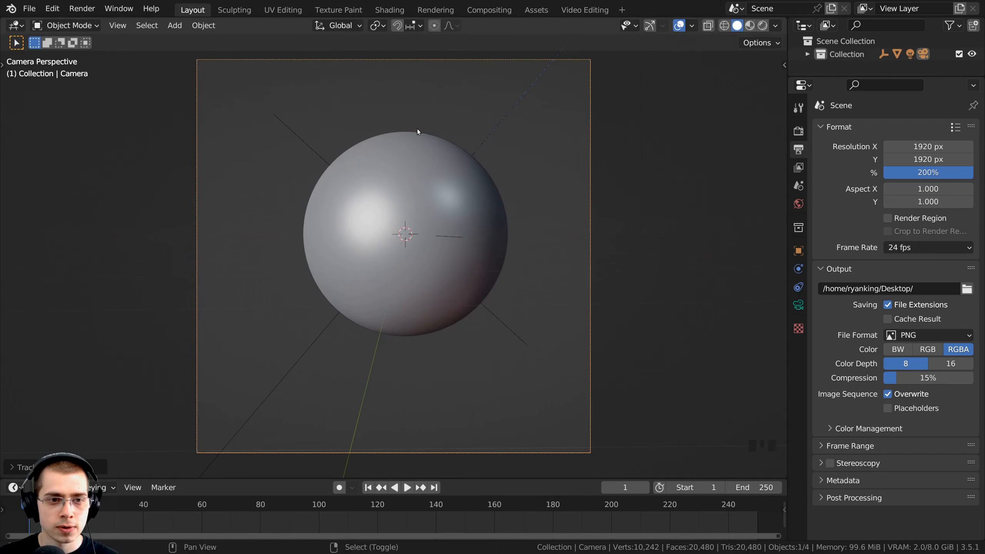
Move the camera closer along its local Z axis so the sphere fills most of the frame.
{"action": "scroll", "coordinate": [418, 132], "scroll_direction": "down", "scroll_amount": 2}
{"action": "key", "text": "g"}
{"action": "key", "text": "z"}
{"action": "key", "text": "z"}
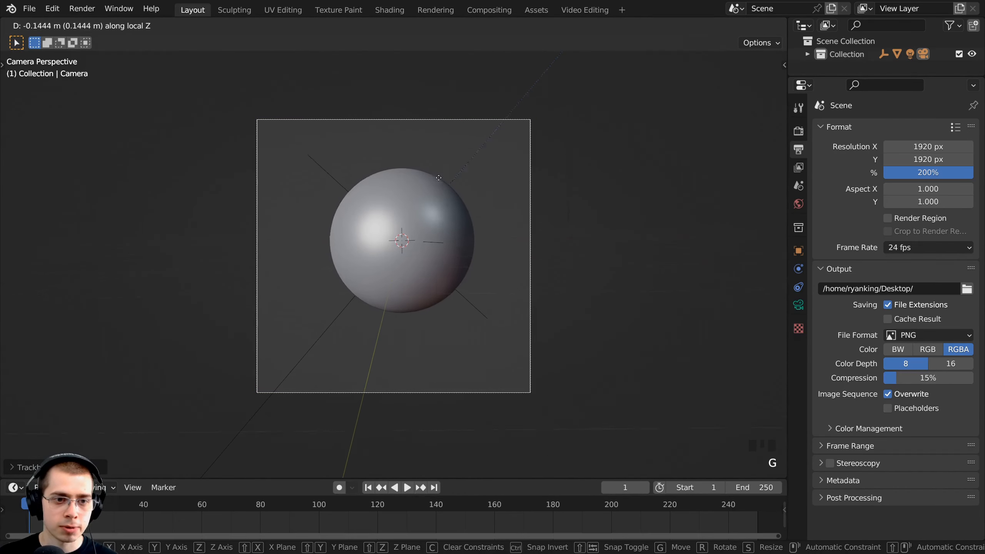
{"action": "left_click", "coordinate": [431, 170]}
Recentre the sphere with a small trackball rotation of the camera, and move it about 0.24 m closer along its local Z axis.
{"action": "key", "text": "r"}
{"action": "key", "text": "r"}
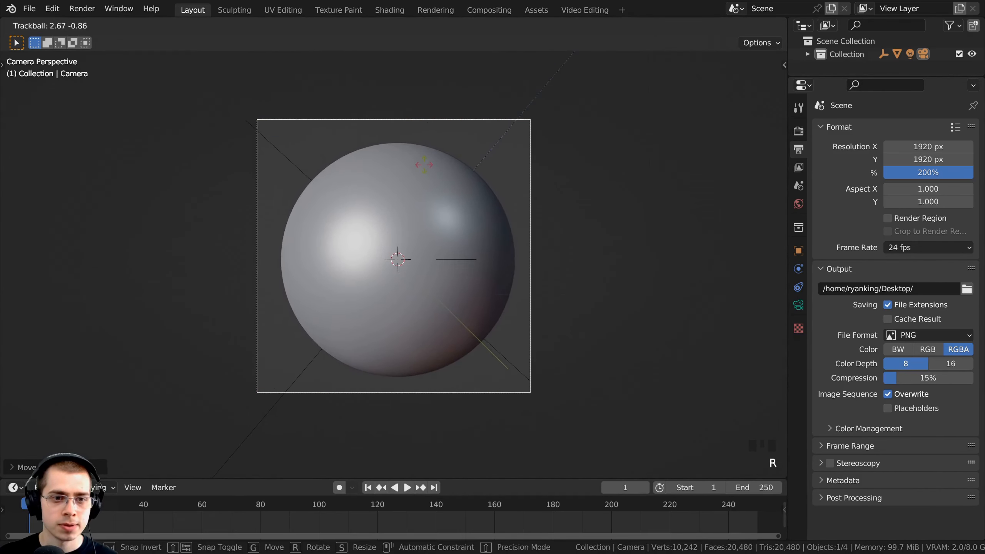
{"action": "left_click", "coordinate": [424, 159]}
{"action": "key", "text": "g"}
{"action": "key", "text": "z"}
{"action": "key", "text": "z"}
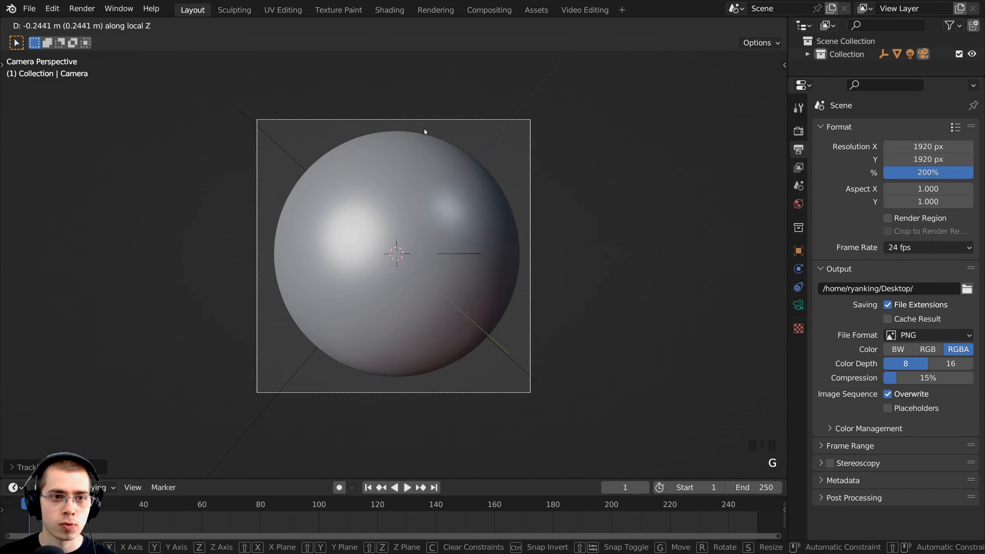
{"action": "left_click", "coordinate": [440, 321]}
Display the viewport in Rendered shading and deselect the camera.
{"action": "key", "text": "z"}
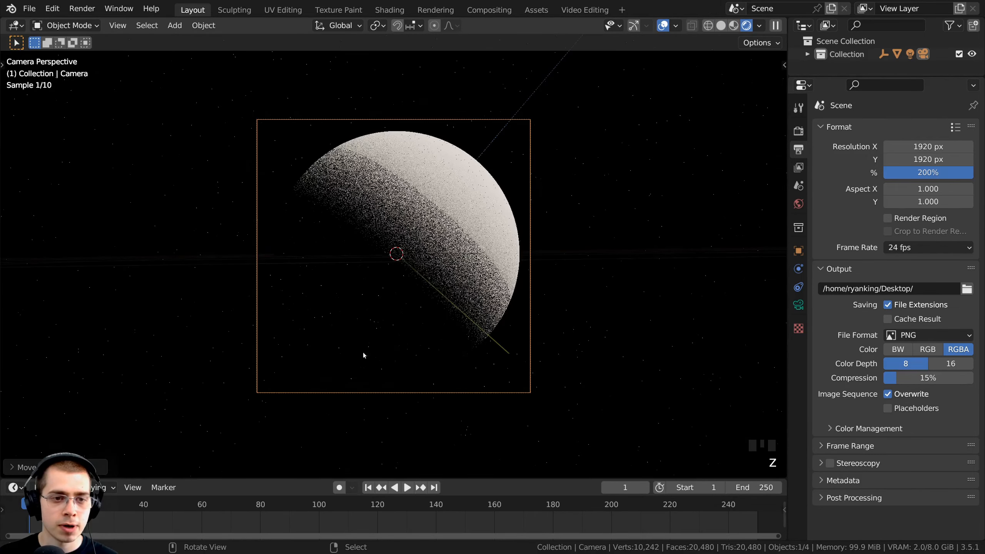
{"action": "scroll", "coordinate": [477, 213], "scroll_direction": "up", "scroll_amount": 3}
{"action": "scroll", "coordinate": [479, 214], "scroll_direction": "down", "scroll_amount": 2}
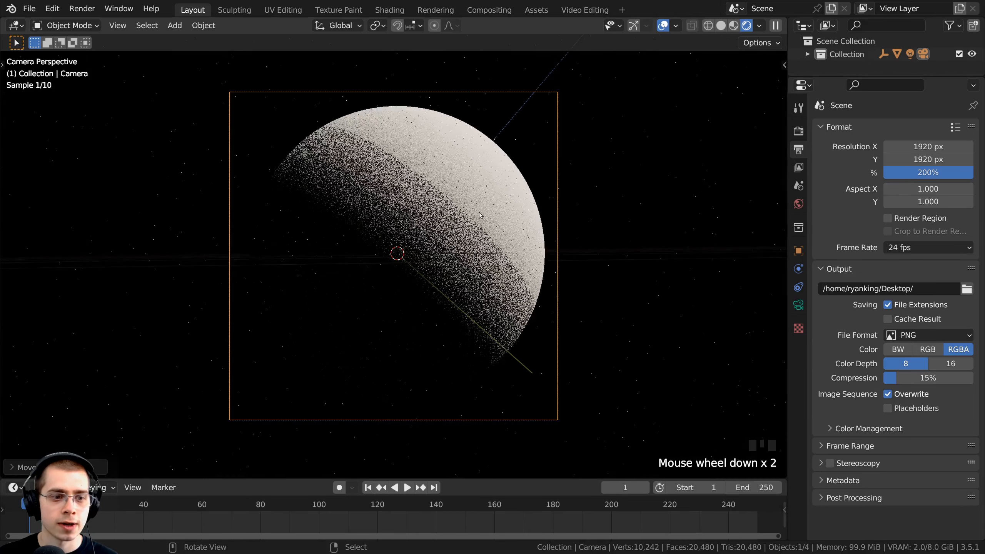
{"action": "key", "text": "alt+a"}
Choose Cycles as the scene's render engine.
{"action": "left_click", "coordinate": [798, 132]}
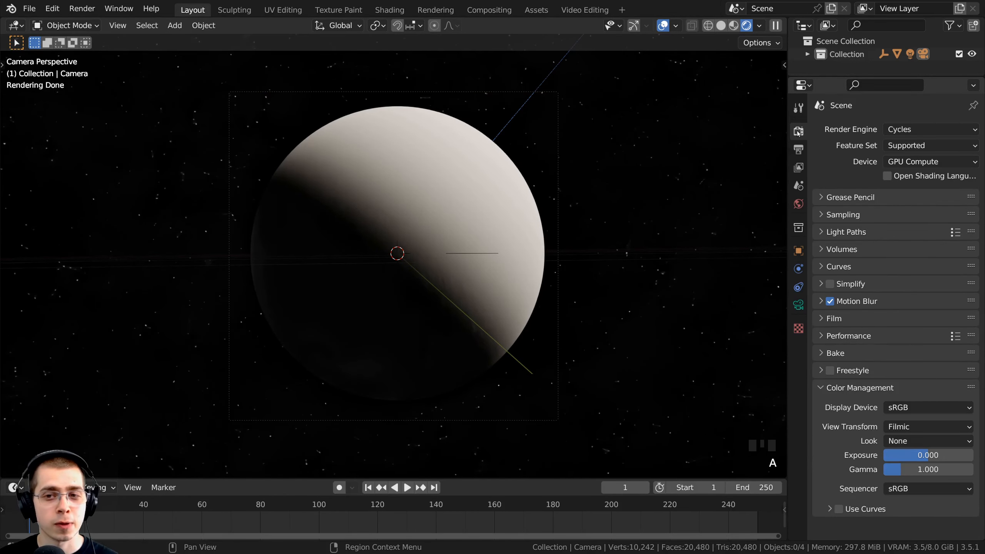
{"action": "left_click", "coordinate": [899, 130]}
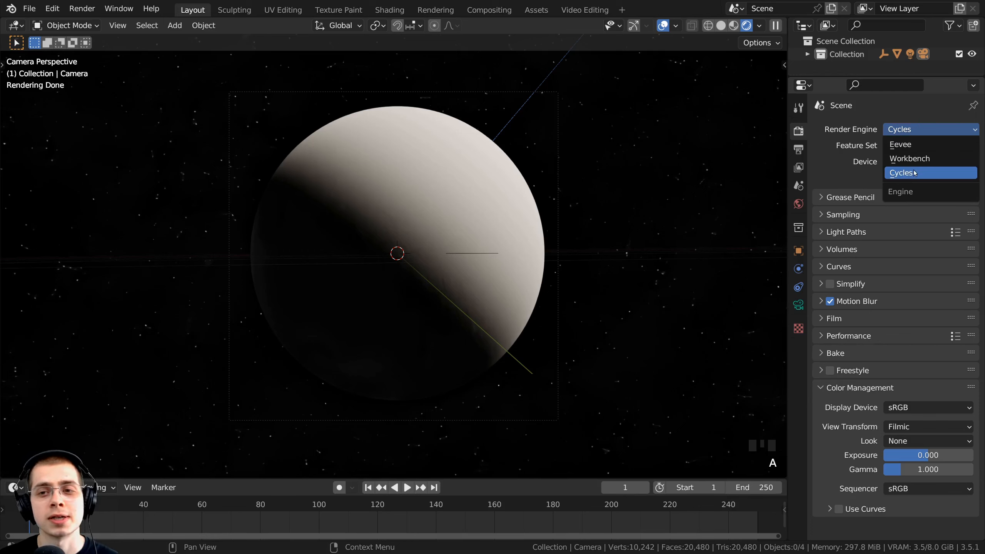
{"action": "left_click", "coordinate": [898, 173]}
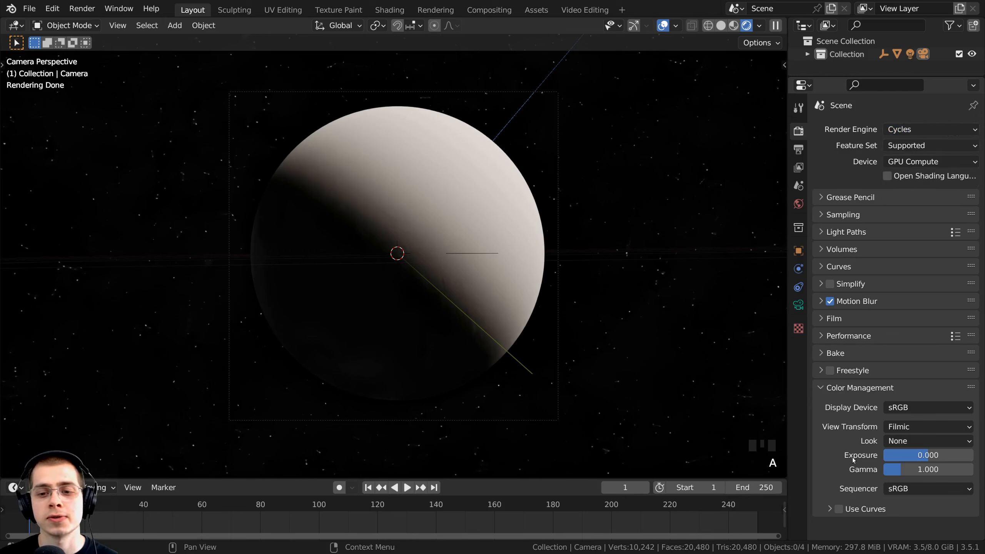
Set the color management look to Very High Contrast with the Filmic view transform.
{"action": "left_click", "coordinate": [840, 389]}
{"action": "left_click", "coordinate": [888, 386]}
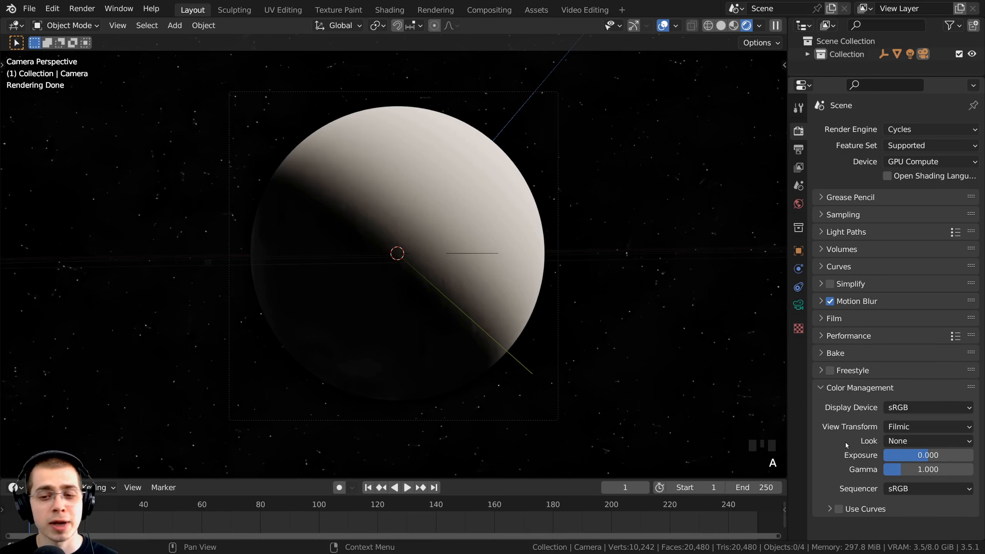
{"action": "left_click", "coordinate": [899, 427]}
{"action": "left_click", "coordinate": [900, 427]}
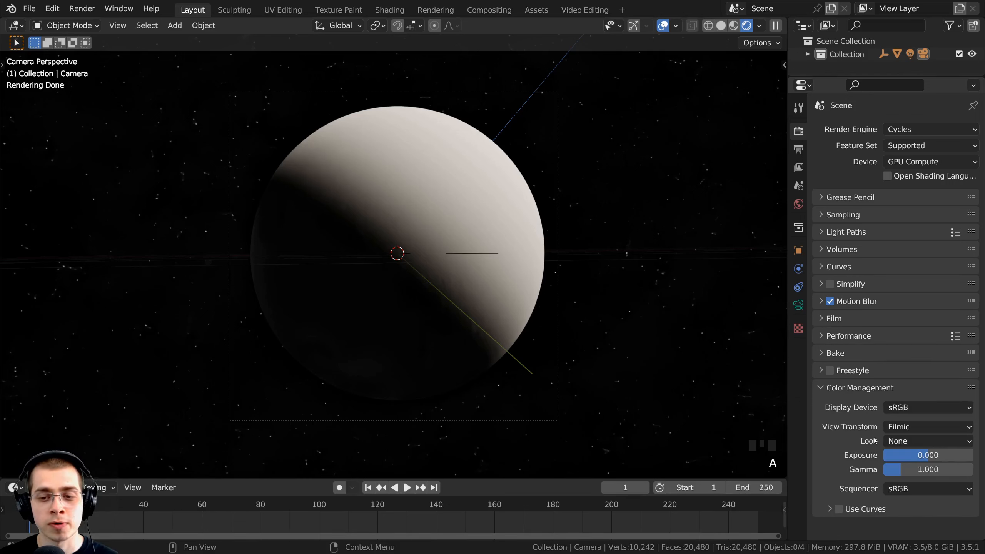
{"action": "left_click", "coordinate": [892, 441]}
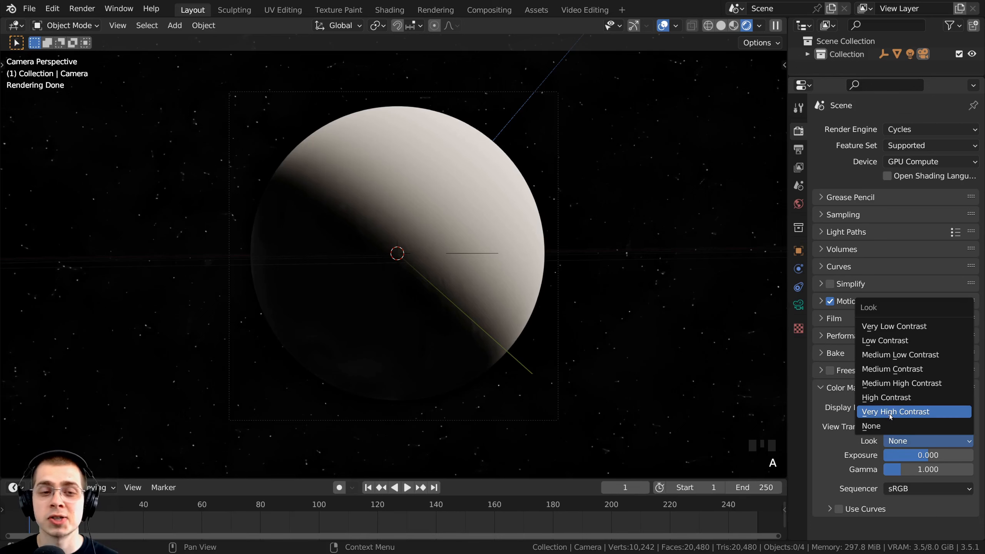
{"action": "left_click", "coordinate": [889, 414]}
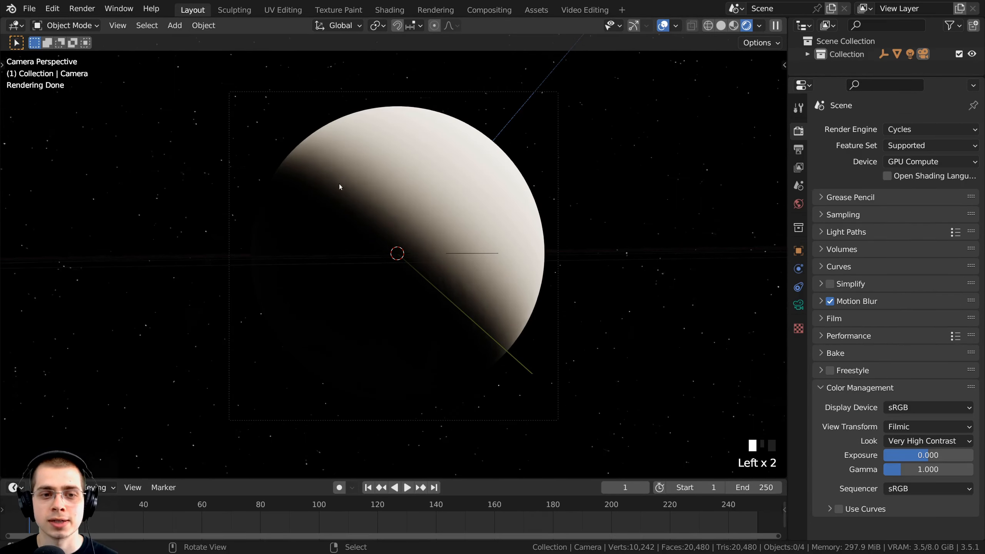
Select the icosphere and switch to the Shading workspace.
{"action": "key", "text": "a"}
{"action": "key", "text": "a"}
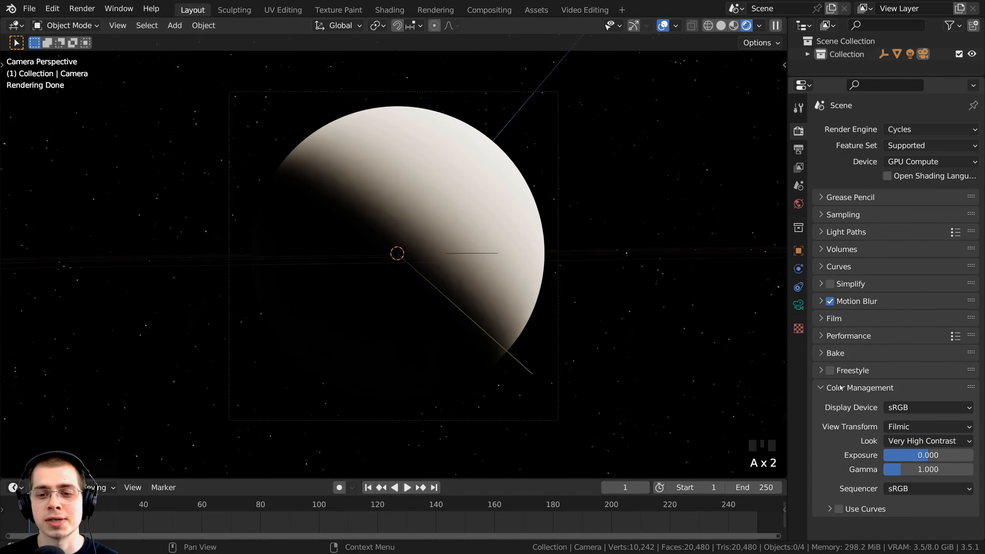
{"action": "right_click", "coordinate": [437, 152]}
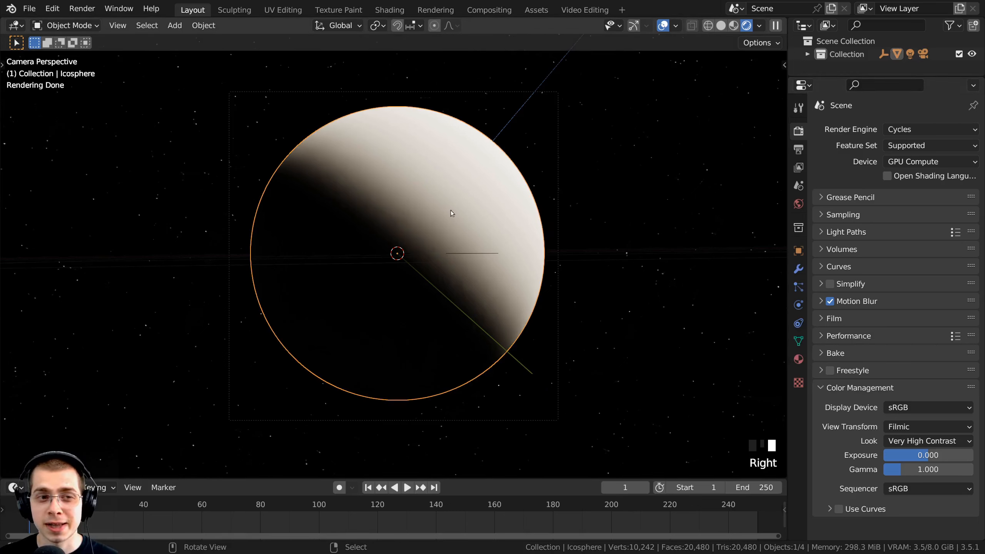
{"action": "left_click", "coordinate": [390, 10]}
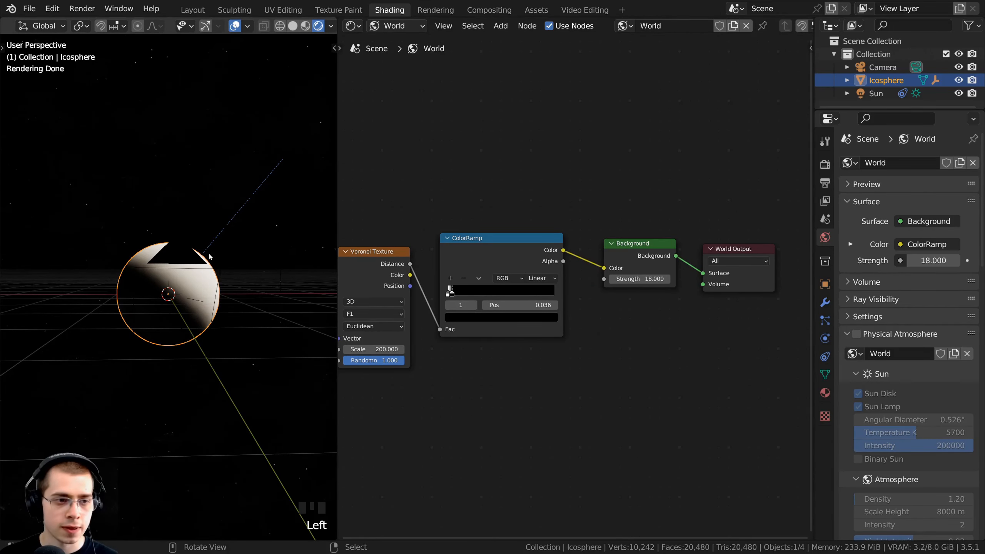
Look through the camera in the rendered viewport and restrict the preview to a render region covering the camera frame.
{"action": "key", "text": "KP_0"}
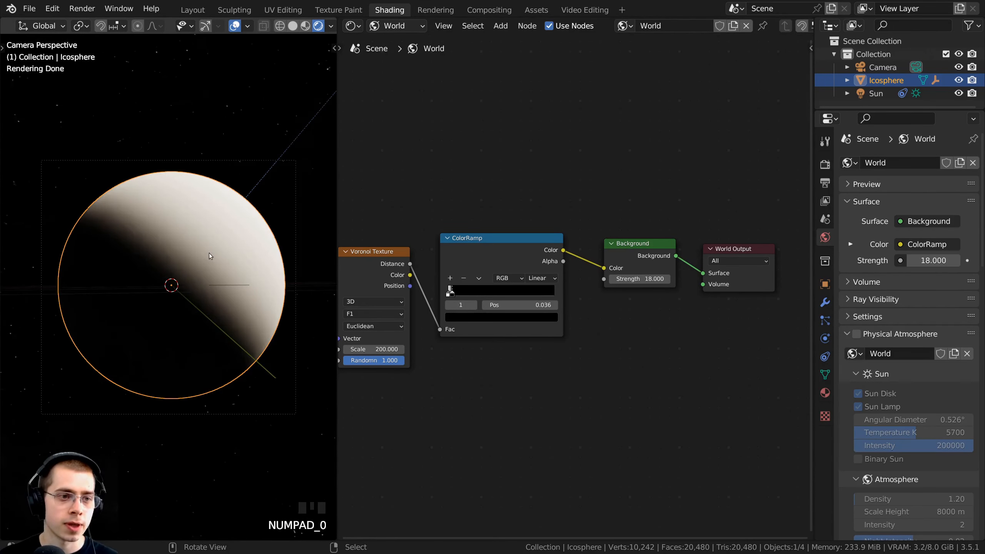
{"action": "scroll", "coordinate": [209, 255], "scroll_direction": "up", "scroll_amount": 2}
{"action": "key", "text": "z"}
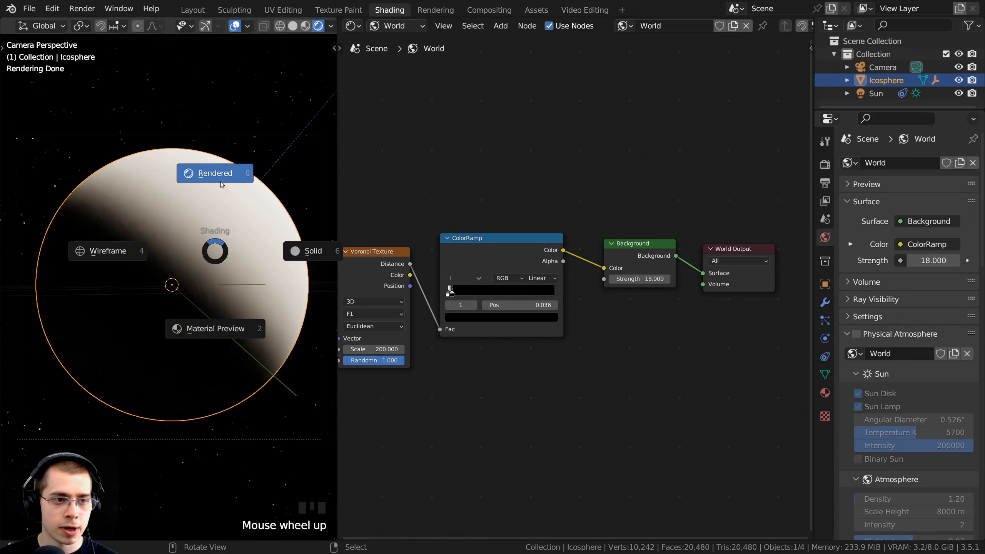
{"action": "scroll", "coordinate": [121, 196], "scroll_direction": "down", "scroll_amount": 1}
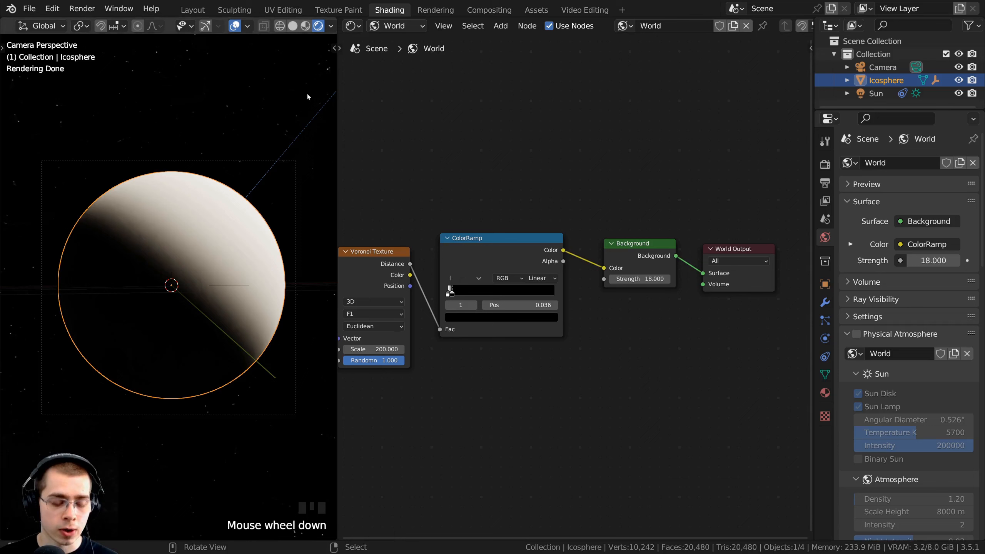
{"action": "scroll", "coordinate": [305, 141], "scroll_direction": "down", "scroll_amount": 1}
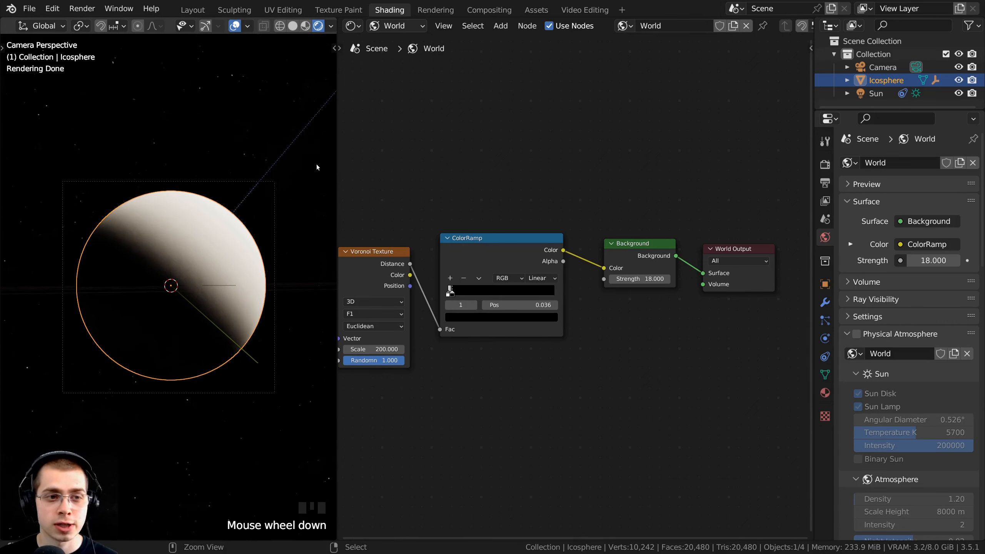
{"action": "left_click_drag", "start_coordinate": [315, 125], "coordinate": [13, 432]}
{"action": "scroll", "coordinate": [19, 368], "scroll_direction": "up", "scroll_amount": 1}
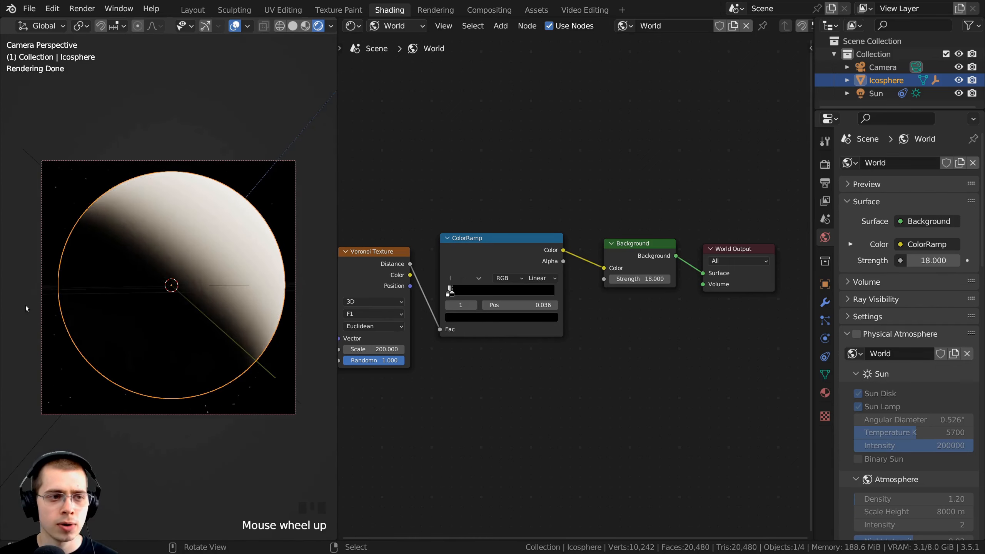
{"action": "scroll", "coordinate": [47, 160], "scroll_direction": "up", "scroll_amount": 1}
{"action": "middle_click_drag", "start_coordinate": [225, 120], "coordinate": [232, 116], "text": "shift"}
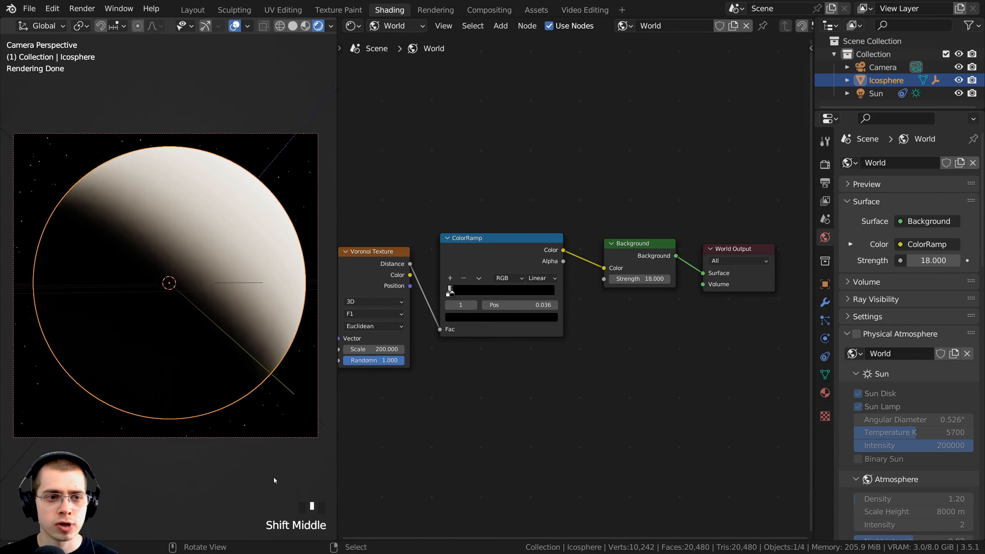
Switch the shader editor from World to Object shading for the icosphere.
{"action": "scroll", "coordinate": [436, 279], "scroll_direction": "down", "scroll_amount": 2}
{"action": "middle_click_drag", "start_coordinate": [436, 279], "coordinate": [494, 281]}
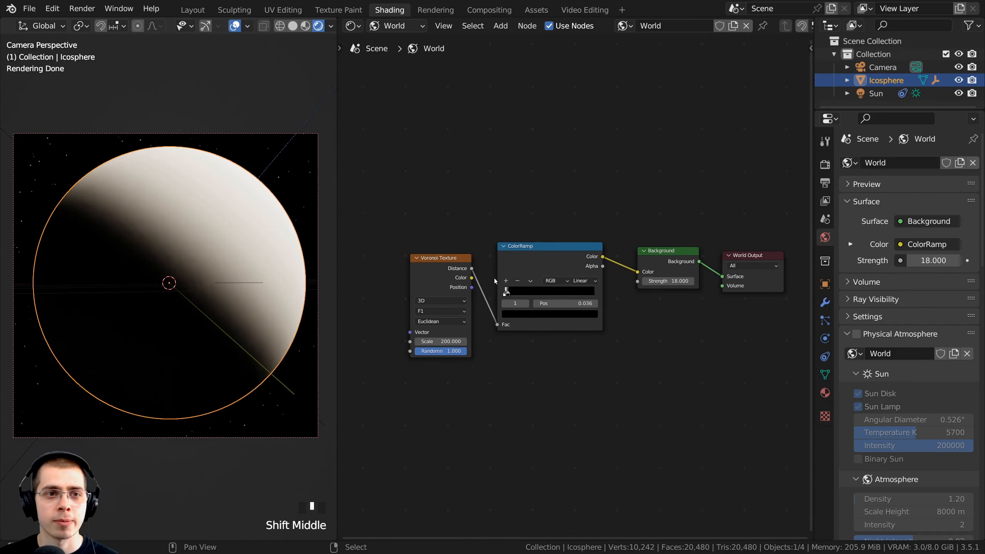
{"action": "left_click", "coordinate": [394, 26]}
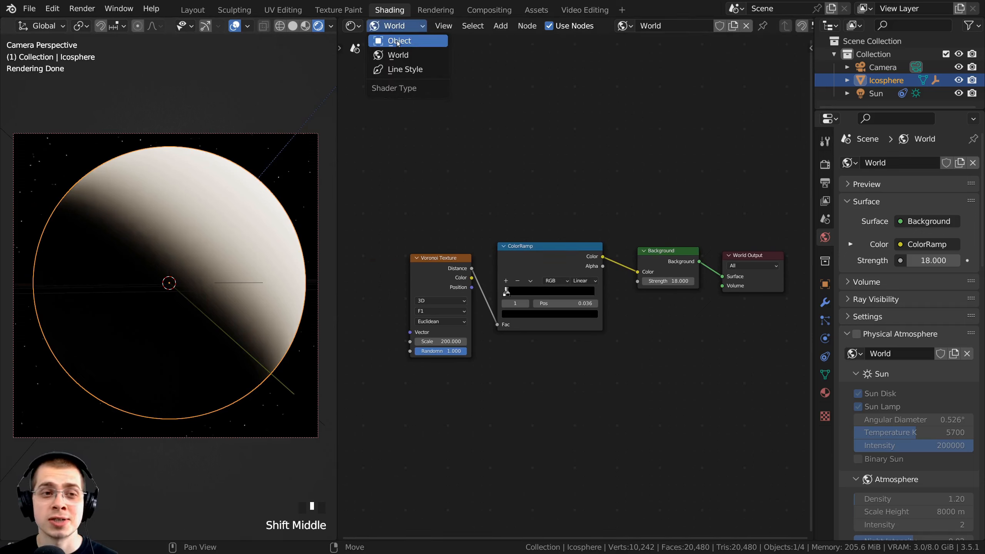
{"action": "left_click", "coordinate": [398, 42]}
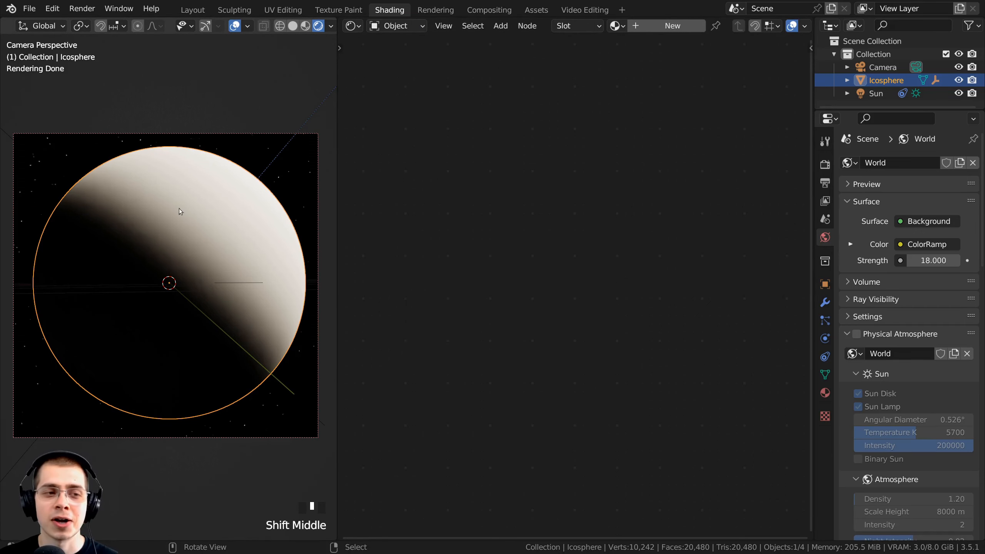
Create a new material on the icosphere and name it Mars.
{"action": "key", "text": "g"}
{"action": "key", "text": "g"}
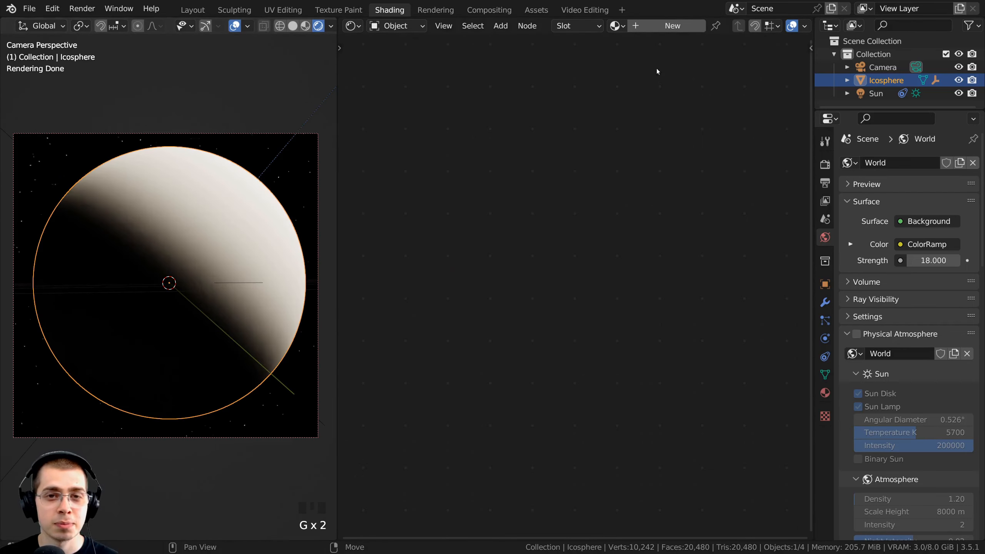
{"action": "left_click", "coordinate": [652, 28]}
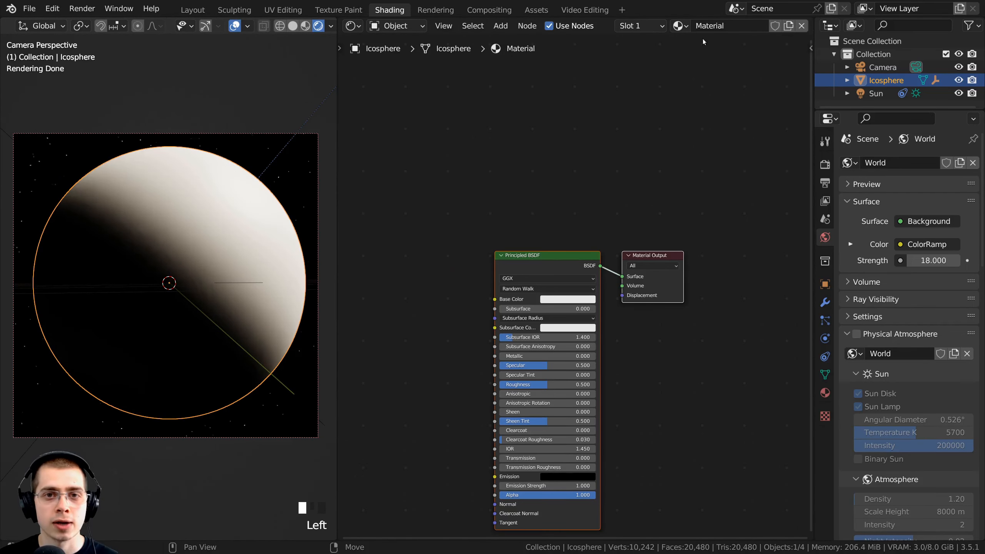
{"action": "double_click", "coordinate": [712, 26]}
{"action": "type", "text": "Mars"}
{"action": "key", "text": "Return"}
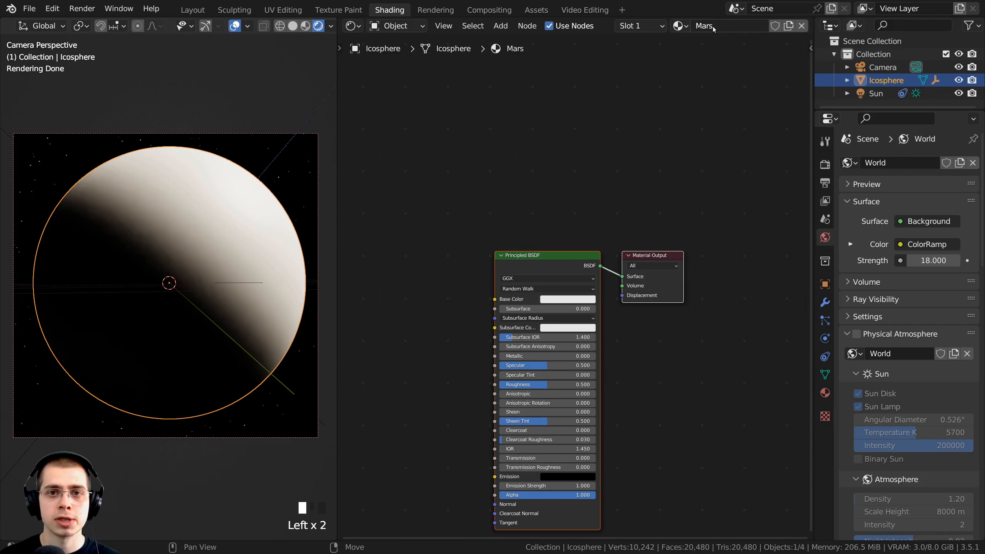
{"action": "middle_click_drag", "start_coordinate": [759, 271], "coordinate": [765, 210]}
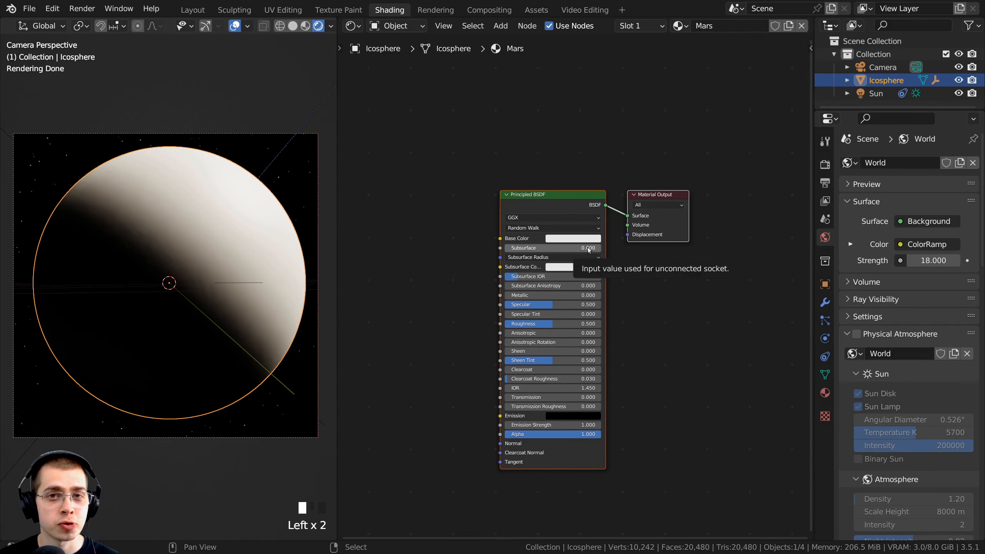
{"action": "key", "text": "a"}
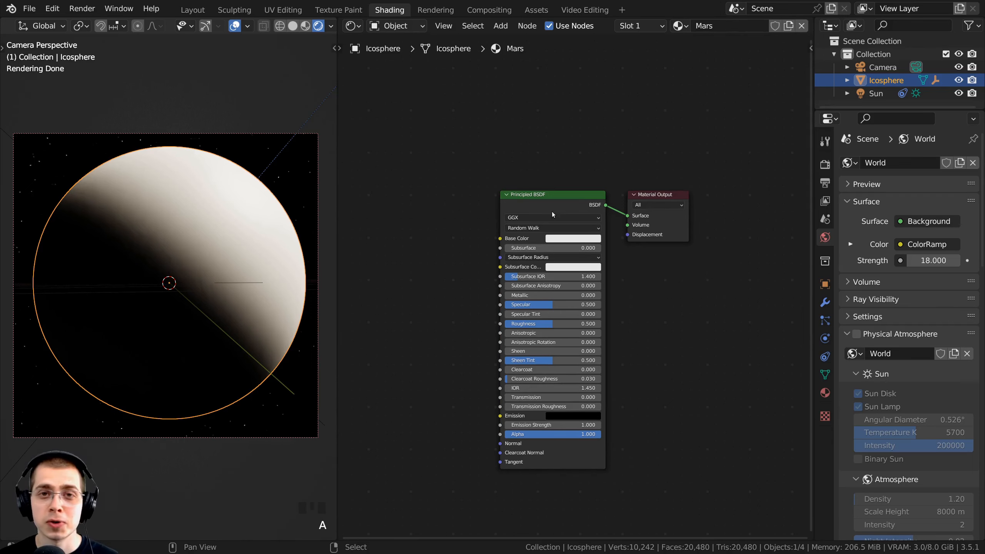
Check in the add-on preferences that Node Wrangler is enabled.
{"action": "left_click", "coordinate": [52, 8]}
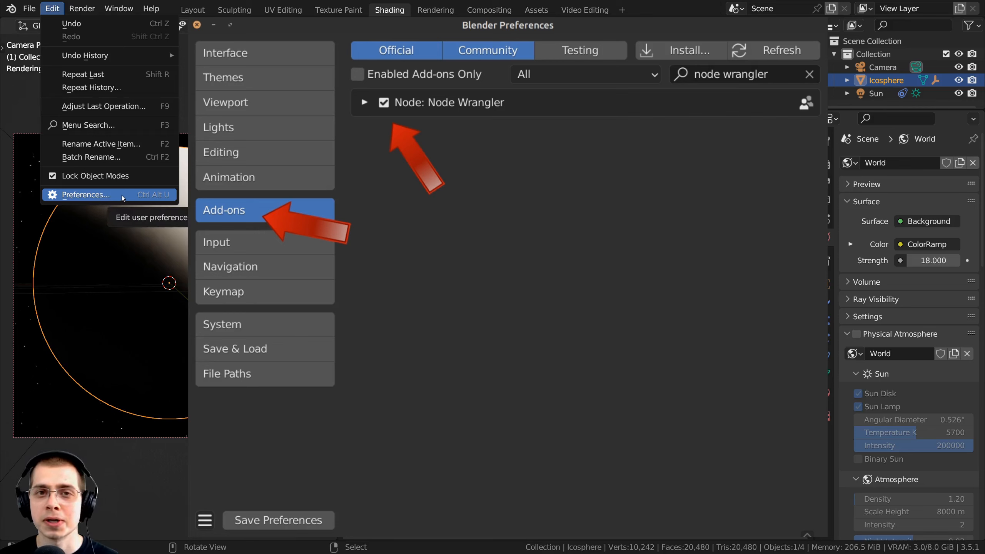
{"action": "left_click", "coordinate": [121, 197]}
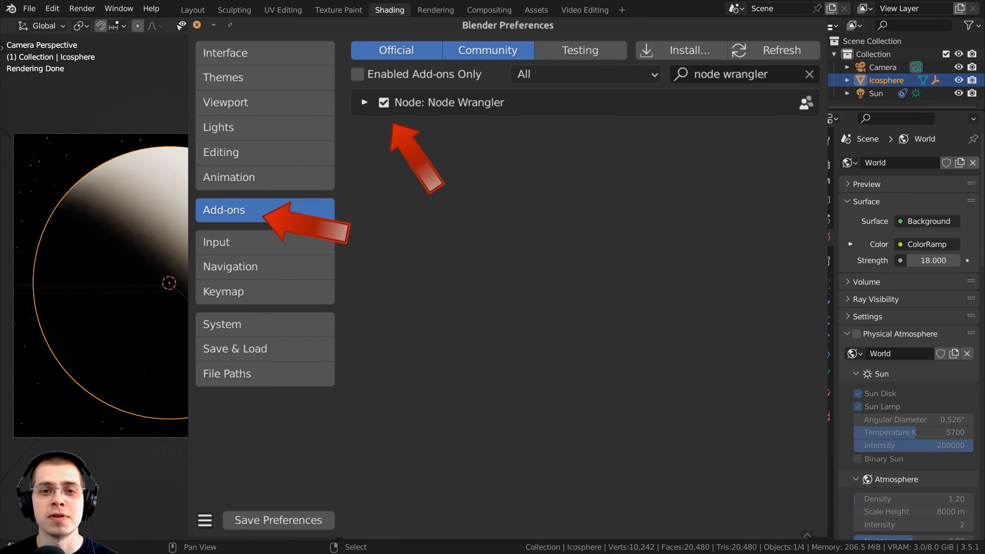
Add a Noise Texture node in the empty space before the Principled BSDF.
{"action": "scroll", "coordinate": [540, 317], "scroll_direction": "up", "scroll_amount": 3}
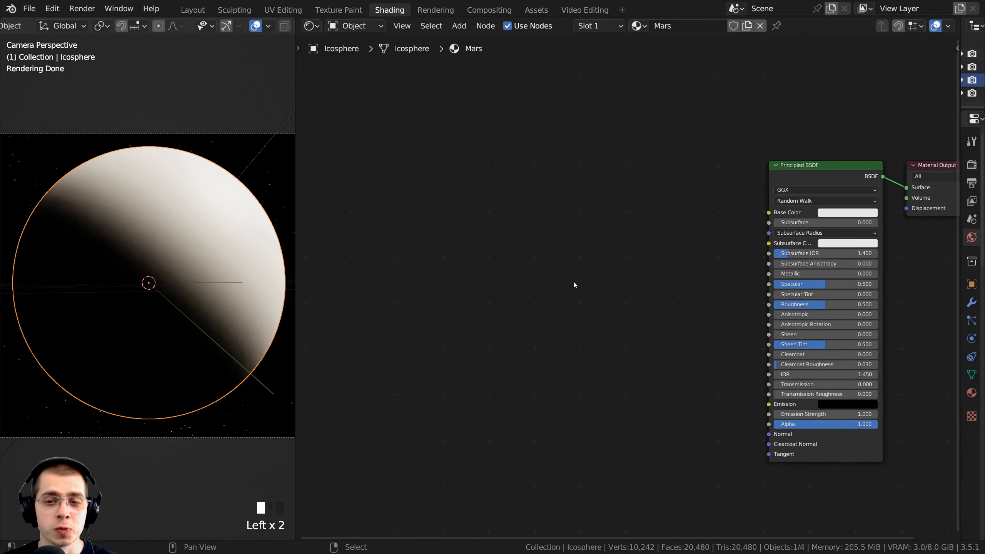
{"action": "key", "text": "shift+a"}
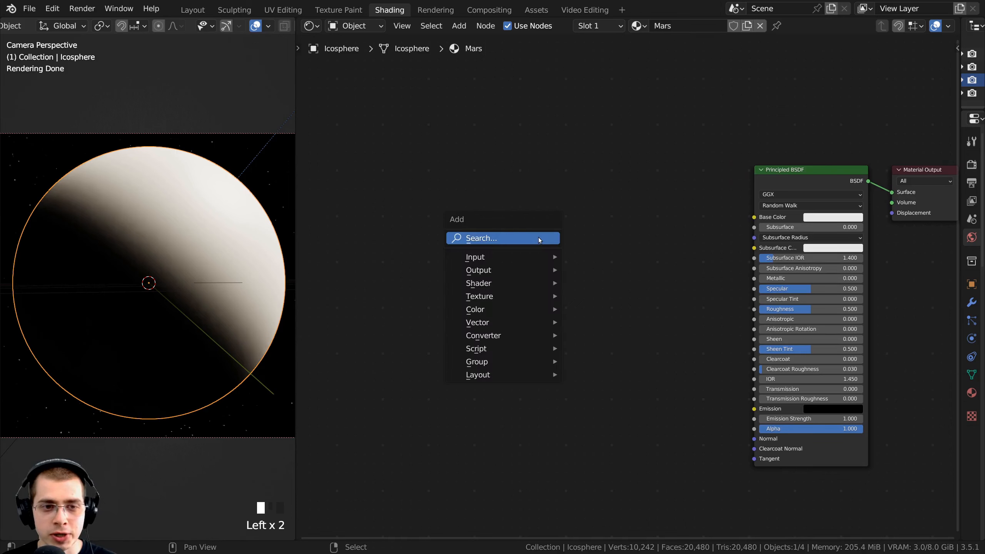
{"action": "left_click", "coordinate": [540, 239]}
{"action": "type", "text": "noi"}
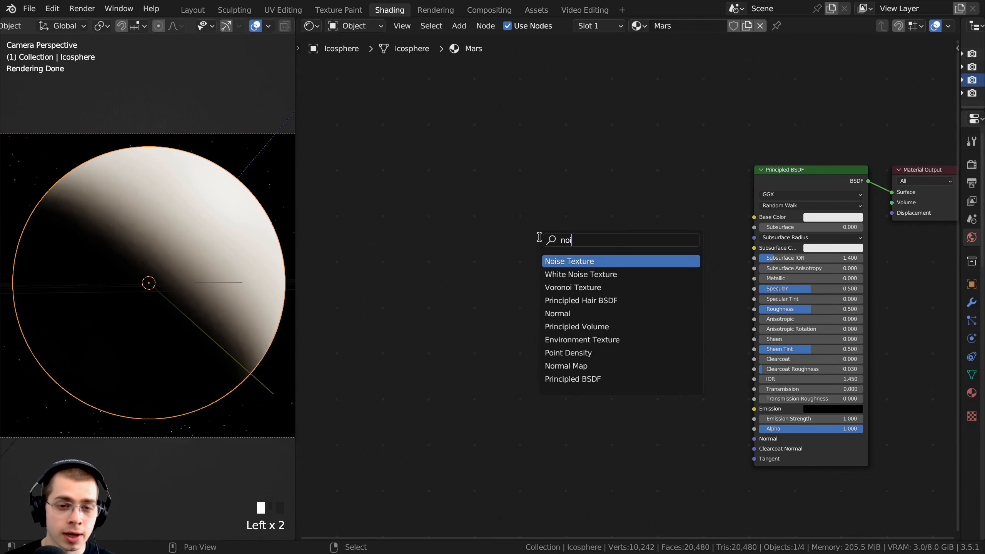
{"action": "key", "text": "Return"}
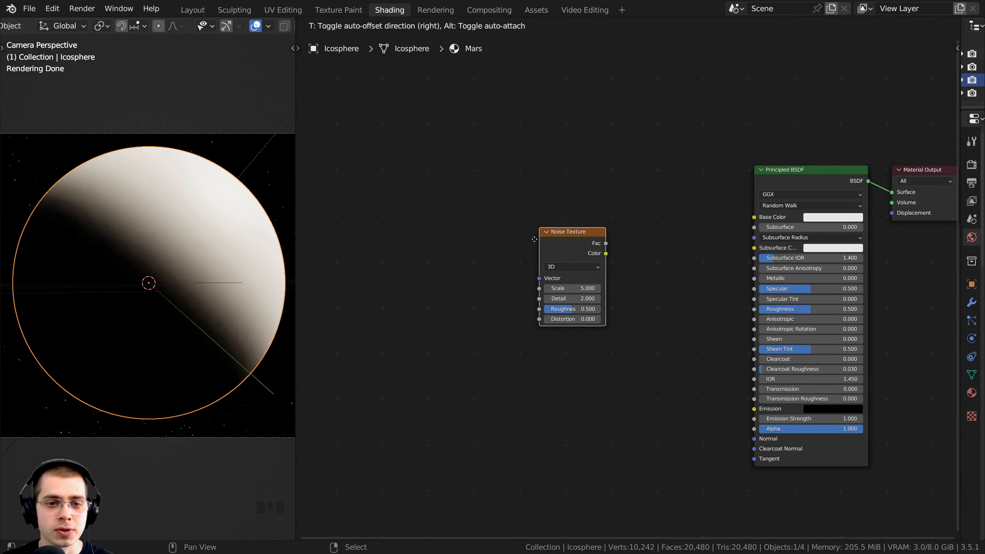
{"action": "left_click", "coordinate": [475, 251]}
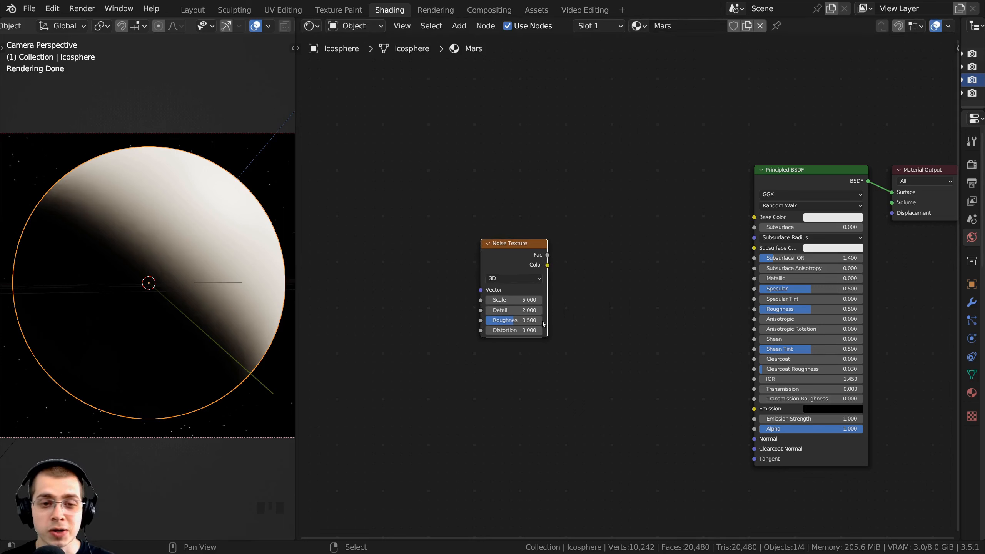
Connect the Noise Texture's Fac output to the Principled BSDF's Base Color and preview the noise directly on the planet.
{"action": "left_click", "coordinate": [511, 254], "text": "ctrl+shift"}
{"action": "left_click", "coordinate": [755, 181], "text": "ctrl+shift"}
{"action": "left_click", "coordinate": [542, 252], "text": "ctrl+shift"}
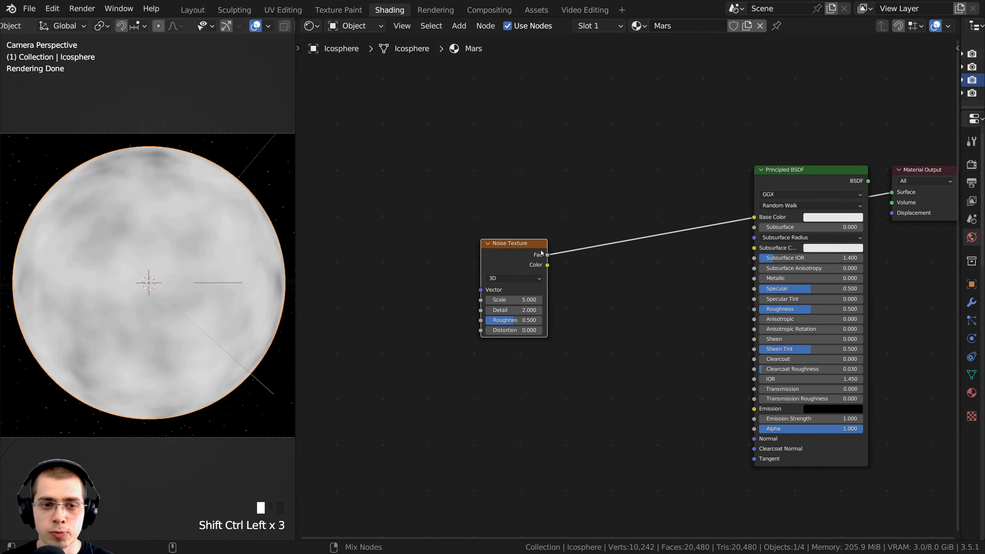
{"action": "left_click", "coordinate": [811, 184], "text": "ctrl+shift"}
{"action": "left_click", "coordinate": [522, 258], "text": "ctrl+shift"}
Add Texture Coordinate and Mapping nodes to the Noise Texture and feed the Mapping vector from the Object coordinates.
{"action": "scroll", "coordinate": [438, 233], "scroll_direction": "up", "scroll_amount": 3}
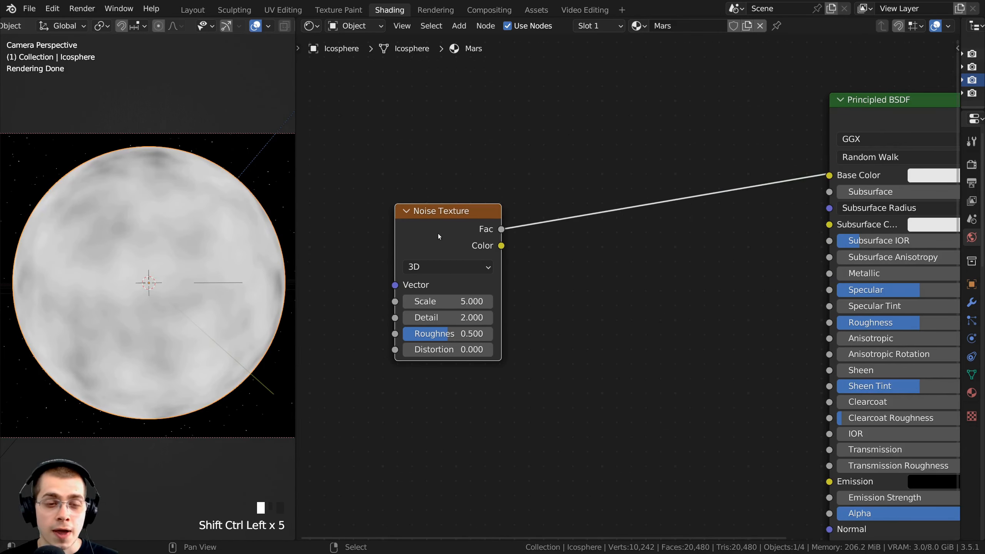
{"action": "scroll", "coordinate": [440, 230], "scroll_direction": "down", "scroll_amount": 1}
{"action": "middle_click_drag", "start_coordinate": [440, 230], "coordinate": [504, 251]}
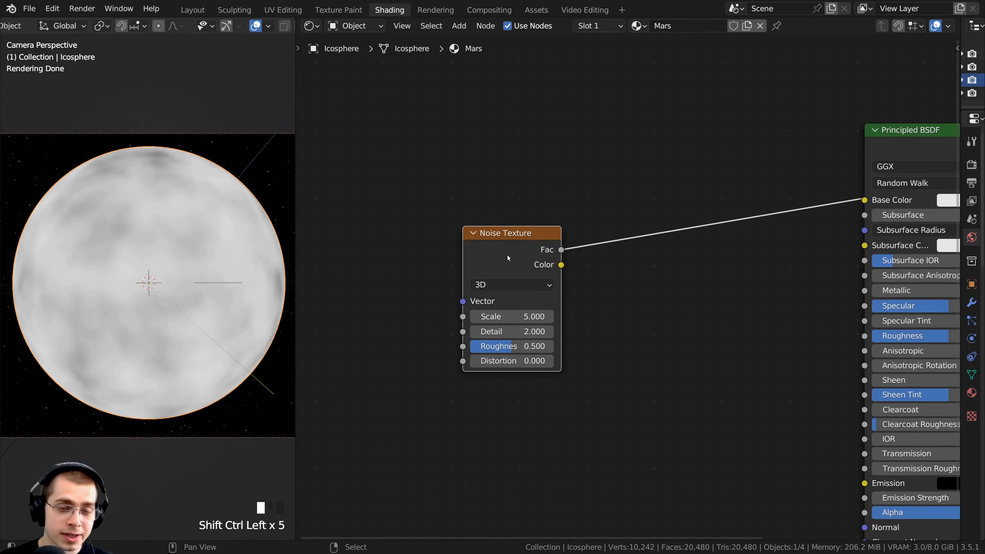
{"action": "key", "text": "ctrl+t"}
{"action": "scroll", "coordinate": [486, 255], "scroll_direction": "down", "scroll_amount": 2}
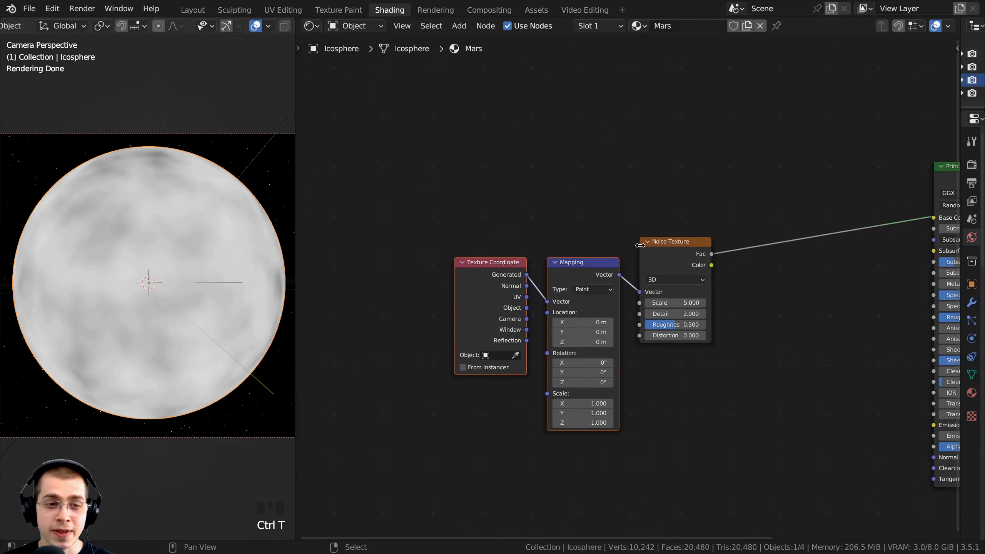
{"action": "scroll", "coordinate": [605, 278], "scroll_direction": "up", "scroll_amount": 2}
{"action": "left_click_drag", "start_coordinate": [561, 264], "coordinate": [556, 260]}
{"action": "scroll", "coordinate": [562, 372], "scroll_direction": "up", "scroll_amount": 3}
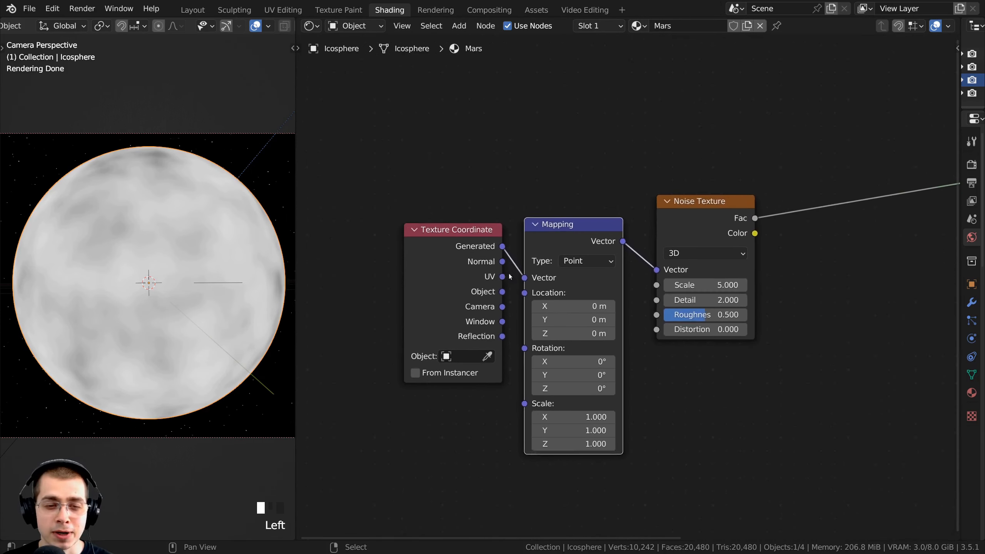
{"action": "left_click_drag", "start_coordinate": [491, 292], "coordinate": [522, 276]}
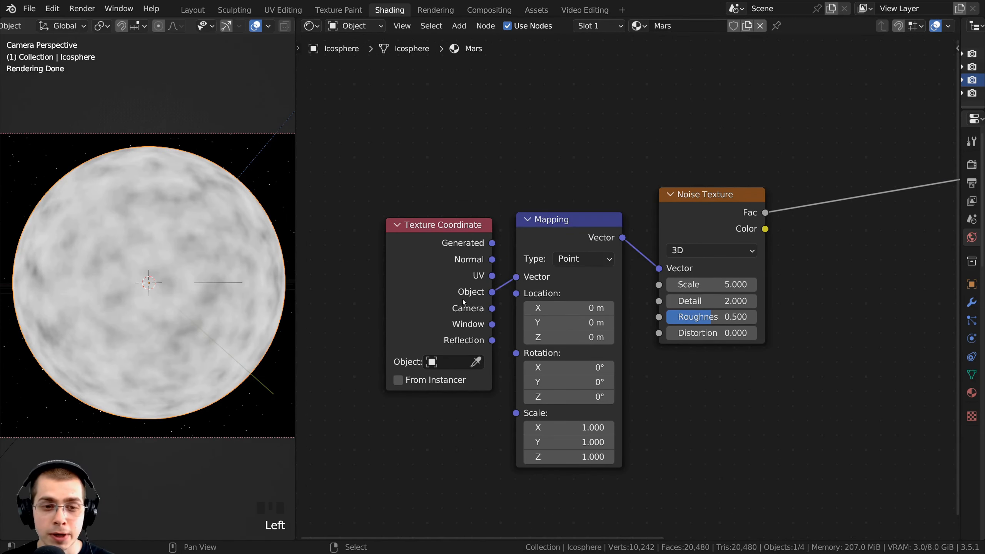
{"action": "scroll", "coordinate": [694, 214], "scroll_direction": "up", "scroll_amount": 1}
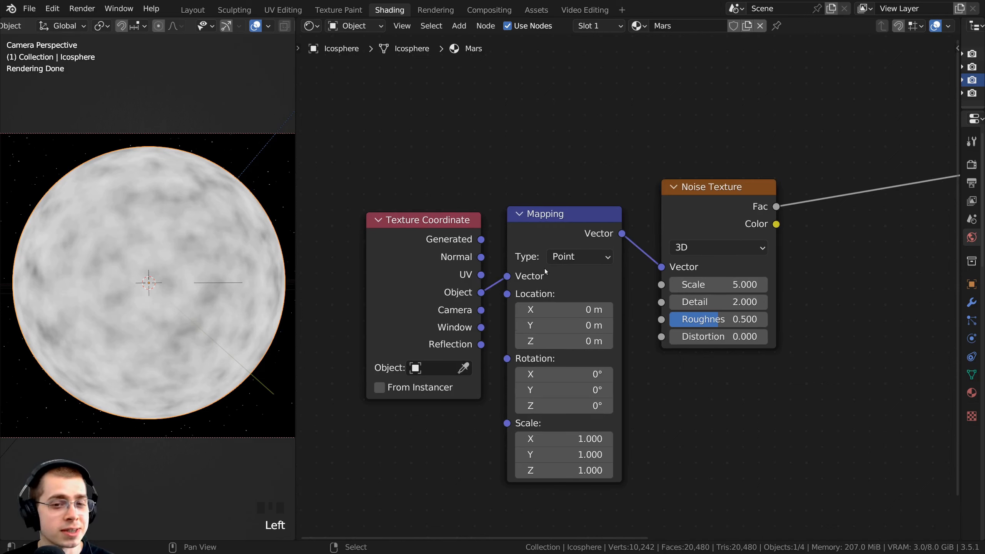
{"action": "left_click_drag", "start_coordinate": [537, 237], "coordinate": [535, 237]}
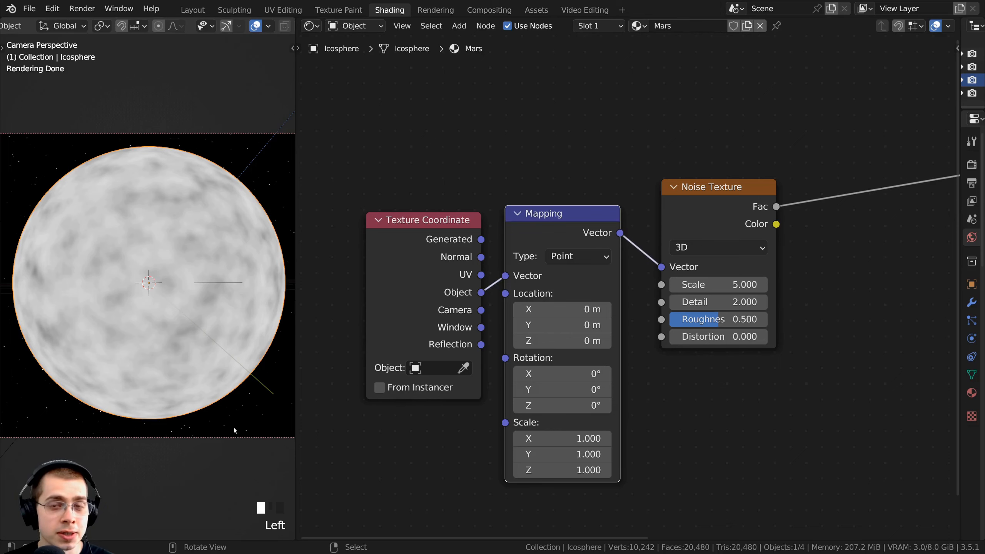
Join the Texture Coordinate and Mapping nodes in a frame and move it well away from the Noise Texture.
{"action": "scroll", "coordinate": [482, 263], "scroll_direction": "down", "scroll_amount": 2}
{"action": "scroll", "coordinate": [461, 190], "scroll_direction": "down", "scroll_amount": 2}
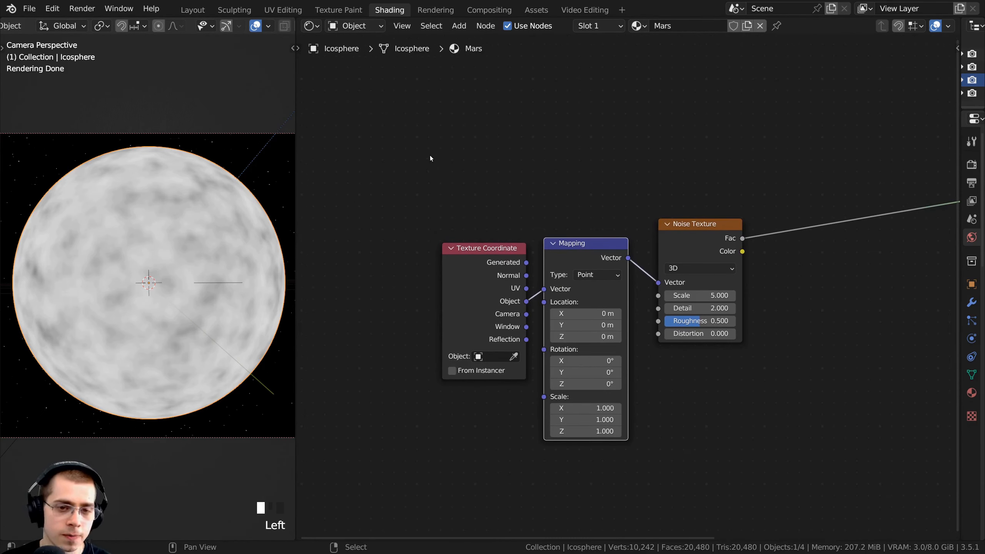
{"action": "left_click_drag", "start_coordinate": [422, 146], "coordinate": [613, 398]}
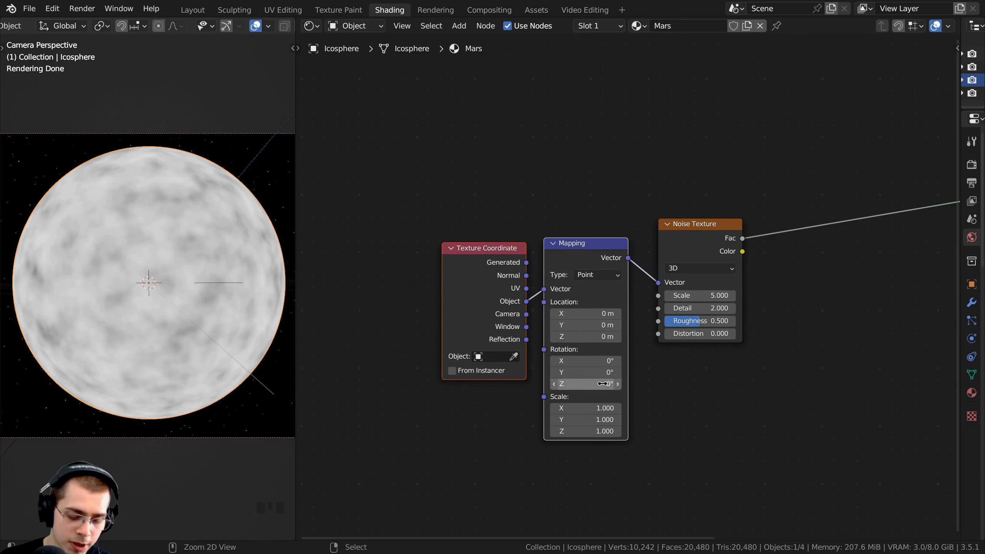
{"action": "key", "text": "ctrl+j"}
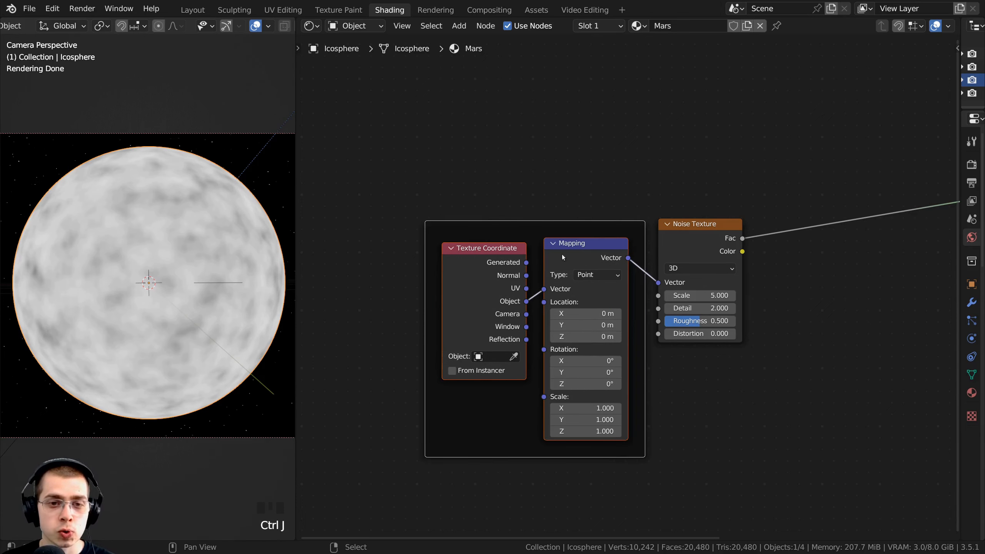
{"action": "left_click_drag", "start_coordinate": [506, 229], "coordinate": [407, 129]}
{"action": "scroll", "coordinate": [540, 412], "scroll_direction": "down", "scroll_amount": 3}
{"action": "scroll", "coordinate": [449, 245], "scroll_direction": "up", "scroll_amount": 1}
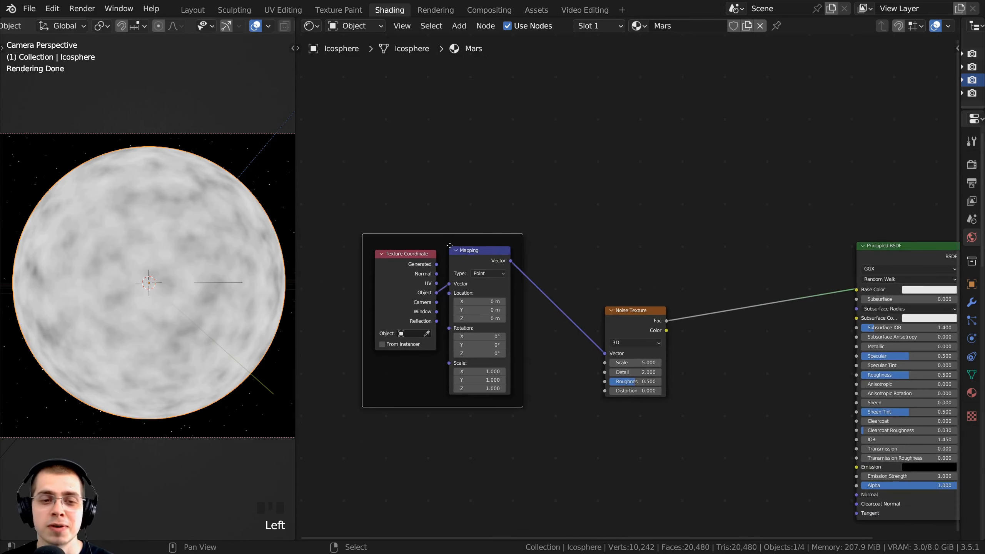
{"action": "left_click_drag", "start_coordinate": [432, 241], "coordinate": [385, 235]}
{"action": "middle_click_drag", "start_coordinate": [533, 312], "coordinate": [580, 313]}
{"action": "left_click_drag", "start_coordinate": [451, 232], "coordinate": [431, 231]}
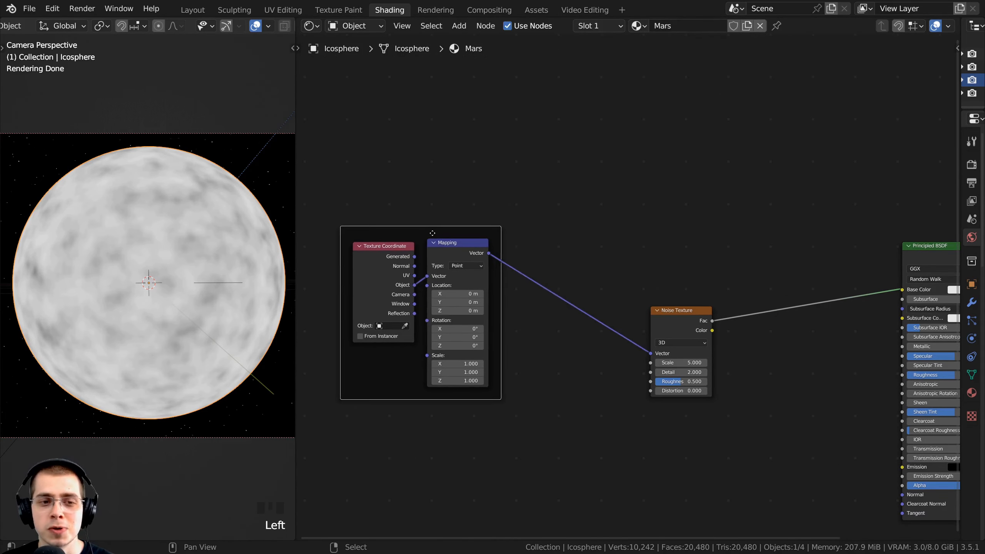
{"action": "middle_click_drag", "start_coordinate": [430, 292], "coordinate": [450, 303]}
{"action": "scroll", "coordinate": [450, 303], "scroll_direction": "up", "scroll_amount": 1}
{"action": "left_click_drag", "start_coordinate": [427, 235], "coordinate": [464, 231]}
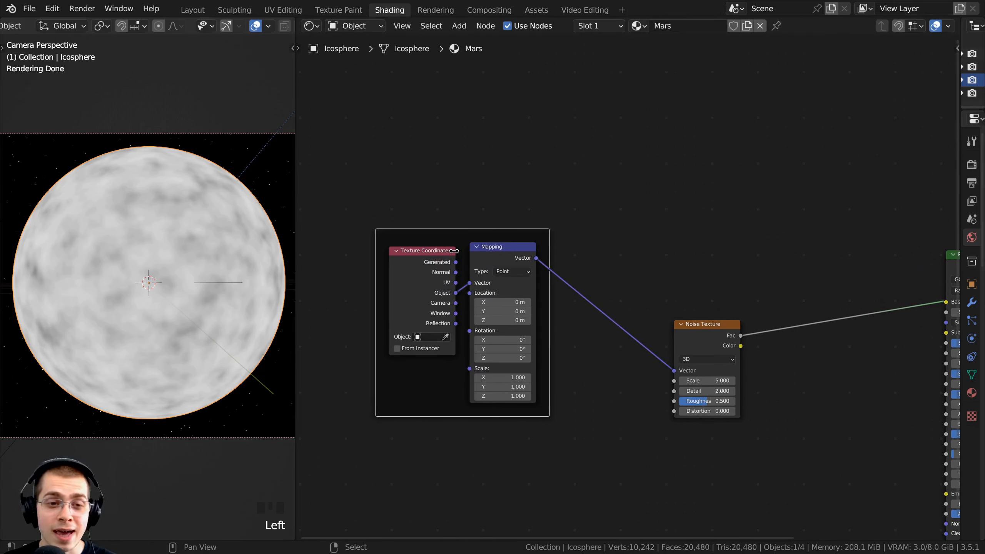
Label the frame around the coordinate nodes Mapping and shift it slightly further from the Noise Texture.
{"action": "key", "text": "F2"}
{"action": "type", "text": "Mapping"}
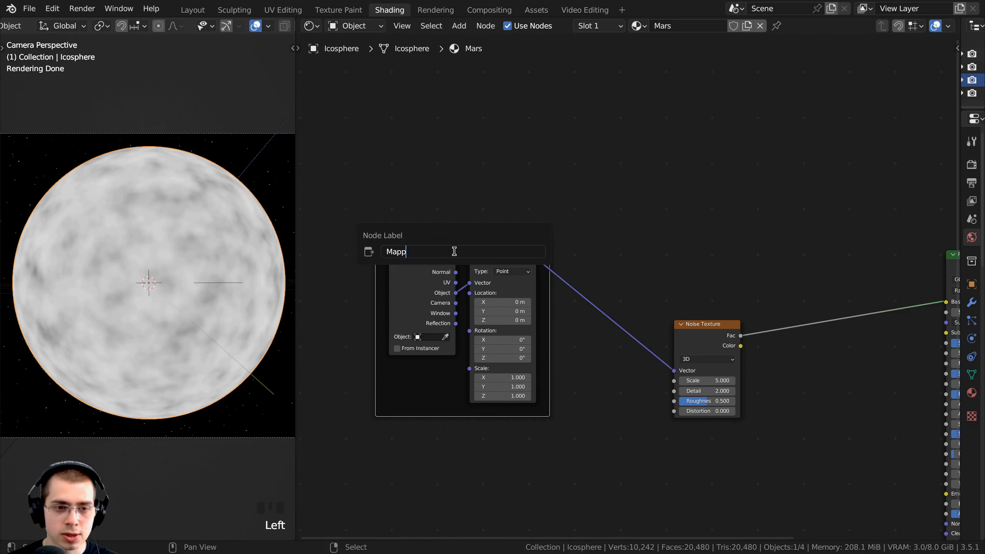
{"action": "key", "text": "Return"}
{"action": "key", "text": "a"}
{"action": "key", "text": "a"}
{"action": "left_click_drag", "start_coordinate": [458, 238], "coordinate": [429, 229]}
Set the Noise Texture's Scale to 7, Detail to 15 and Roughness to 0.55.
{"action": "middle_click_drag", "start_coordinate": [679, 327], "coordinate": [584, 282]}
{"action": "scroll", "coordinate": [584, 282], "scroll_direction": "up", "scroll_amount": 2}
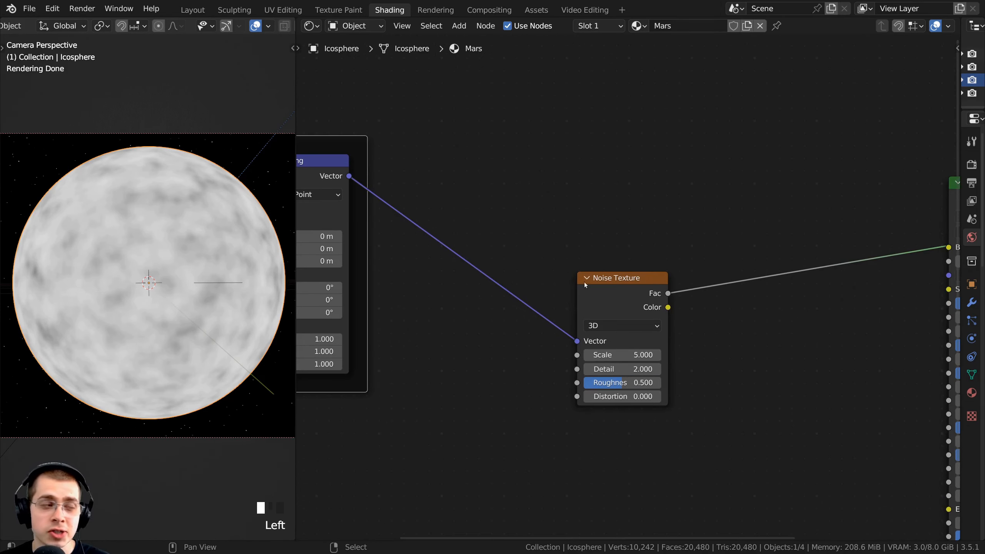
{"action": "left_click", "coordinate": [642, 355]}
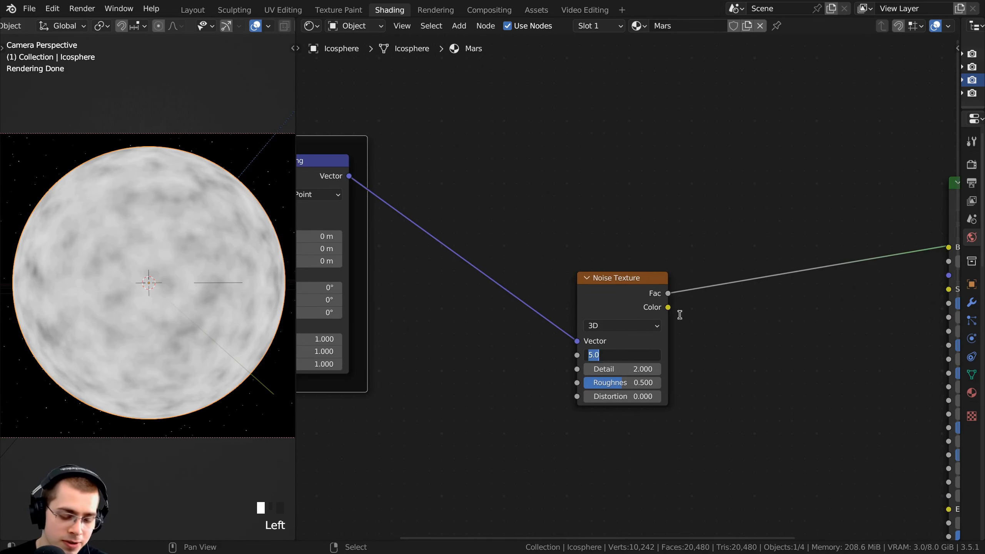
{"action": "type", "text": "7"}
{"action": "key", "text": "Return"}
{"action": "left_click_drag", "start_coordinate": [620, 368], "coordinate": [652, 368]}
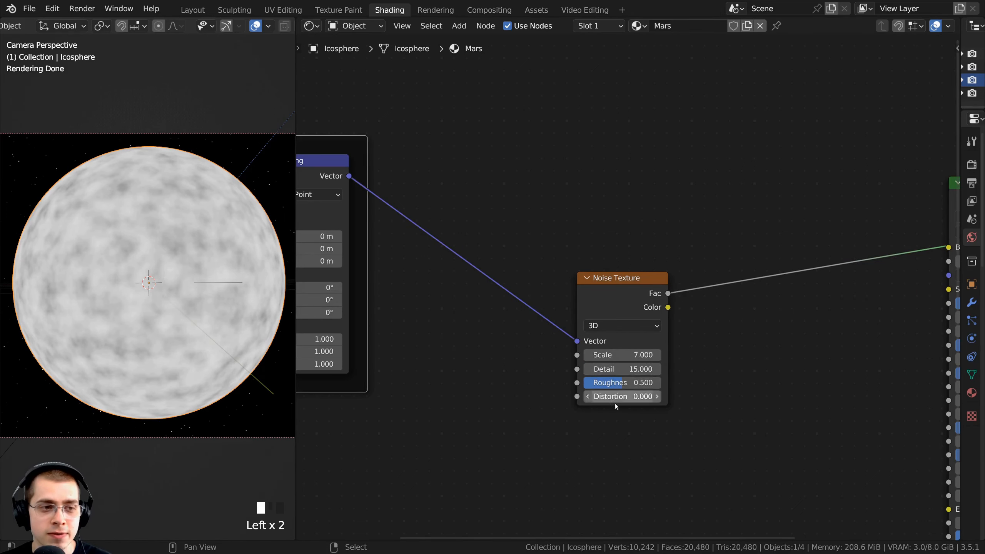
{"action": "scroll", "coordinate": [615, 404], "scroll_direction": "up", "scroll_amount": 1}
{"action": "double_click", "coordinate": [616, 408]}
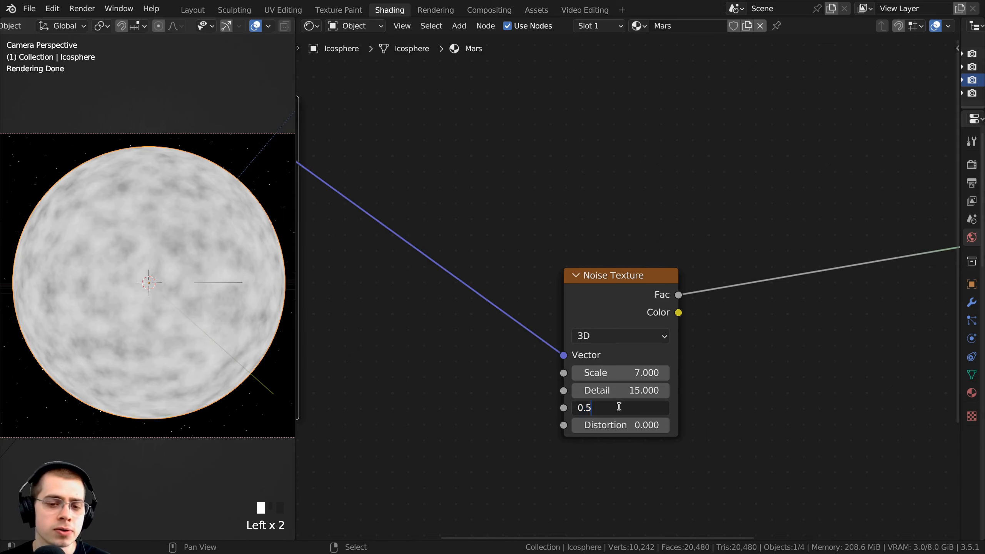
{"action": "type", "text": "5"}
{"action": "key", "text": "Return"}
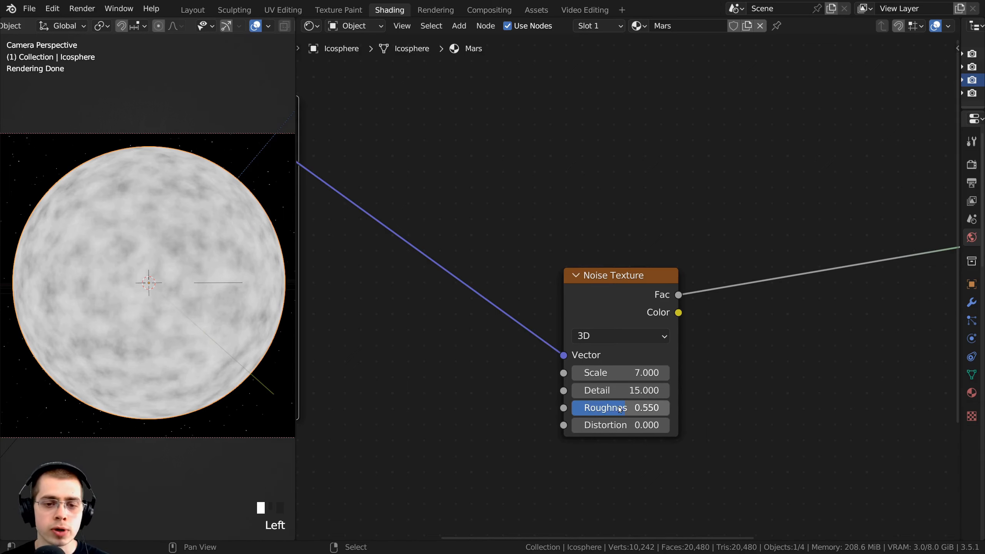
{"action": "scroll", "coordinate": [71, 214], "scroll_direction": "up", "scroll_amount": 4}
{"action": "scroll", "coordinate": [72, 213], "scroll_direction": "down", "scroll_amount": 4}
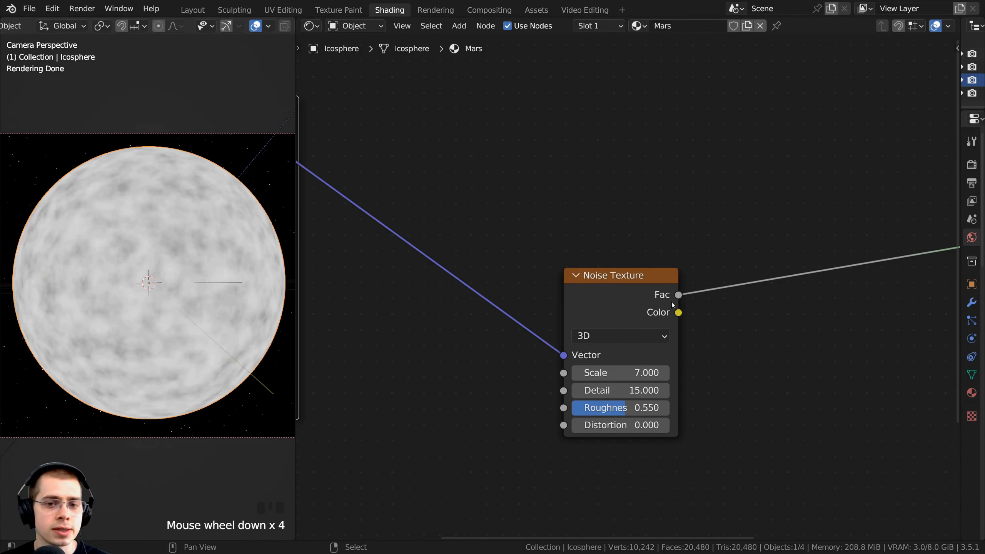
Move the Noise Texture node slightly closer to the Mapping frame and deselect everything.
{"action": "left_click_drag", "start_coordinate": [594, 278], "coordinate": [557, 271]}
{"action": "scroll", "coordinate": [557, 267], "scroll_direction": "down", "scroll_amount": 4}
{"action": "middle_click_drag", "start_coordinate": [551, 254], "coordinate": [517, 325]}
{"action": "key", "text": "a"}
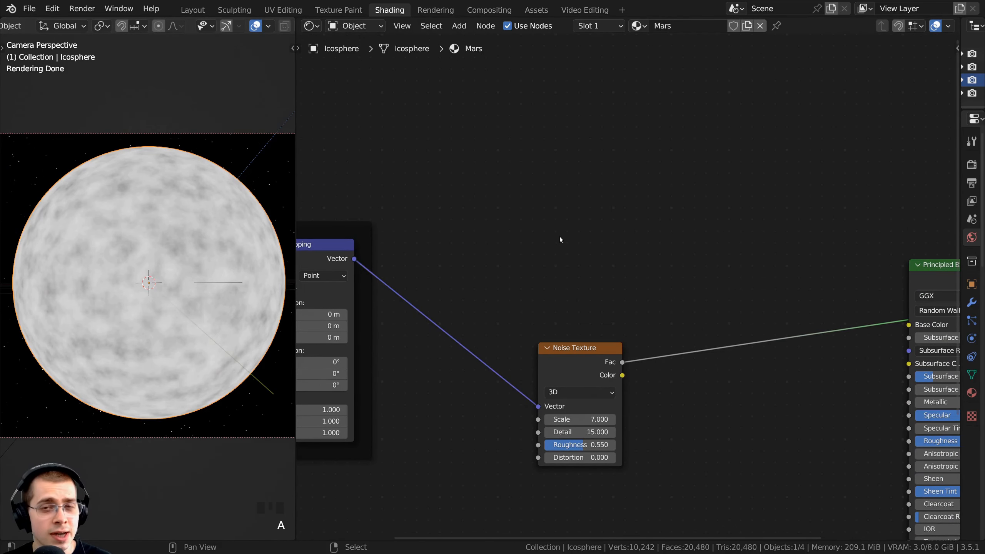
Add a Wave Texture node and place it directly above the Noise Texture.
{"action": "middle_click_drag", "start_coordinate": [558, 259], "coordinate": [557, 267]}
{"action": "middle_click_drag", "start_coordinate": [575, 206], "coordinate": [570, 203]}
{"action": "key", "text": "shift+a"}
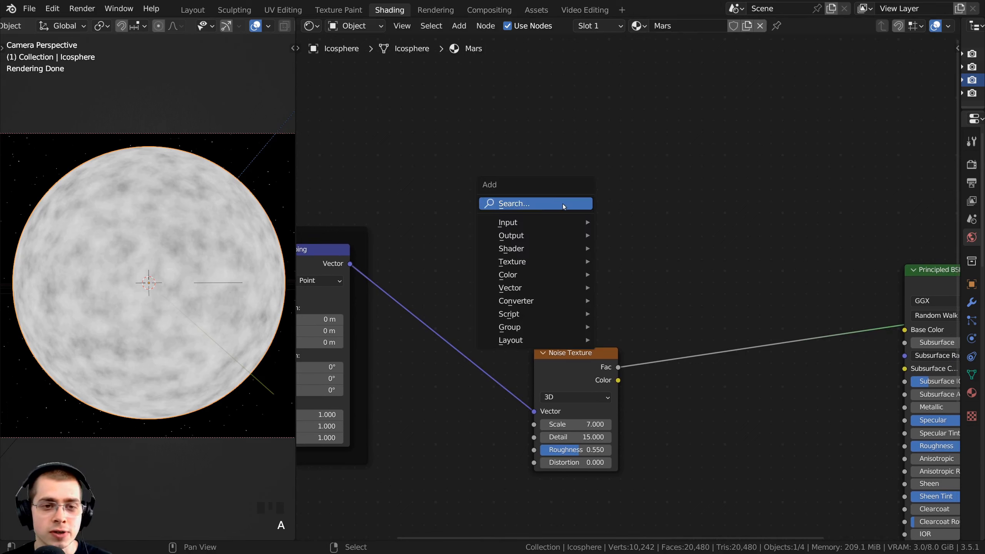
{"action": "left_click", "coordinate": [567, 200]}
{"action": "type", "text": "wav"}
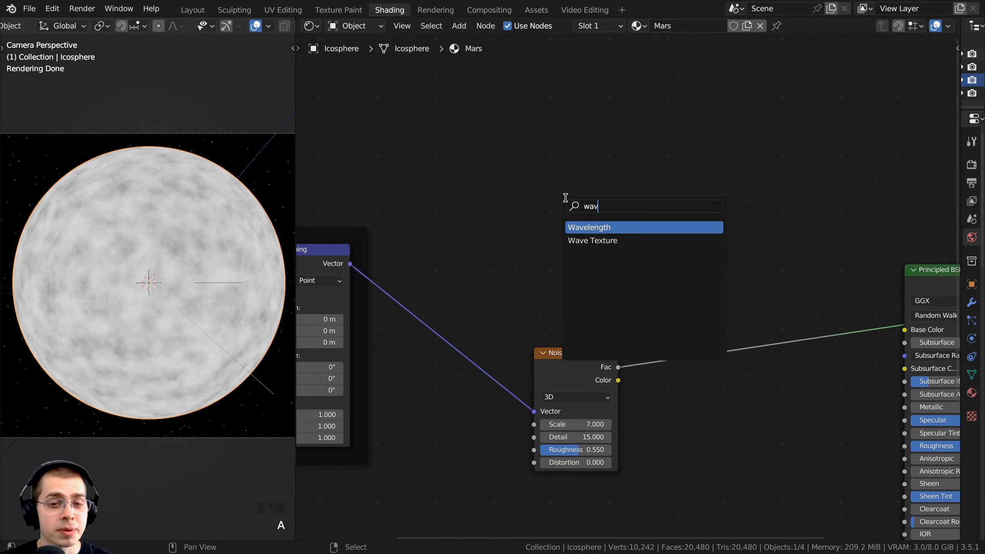
{"action": "left_click", "coordinate": [588, 240]}
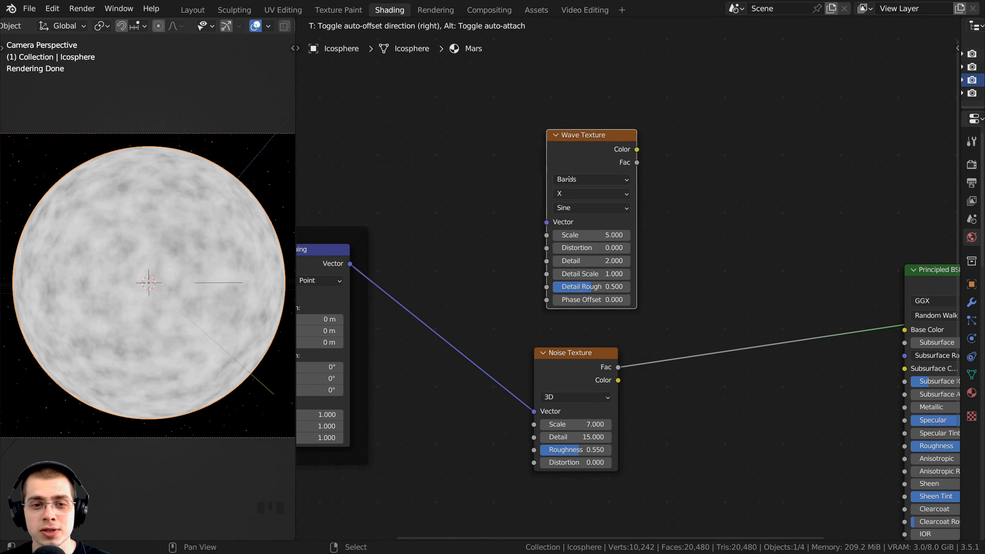
{"action": "left_click", "coordinate": [536, 269]}
{"action": "middle_click_drag", "start_coordinate": [537, 269], "coordinate": [541, 266]}
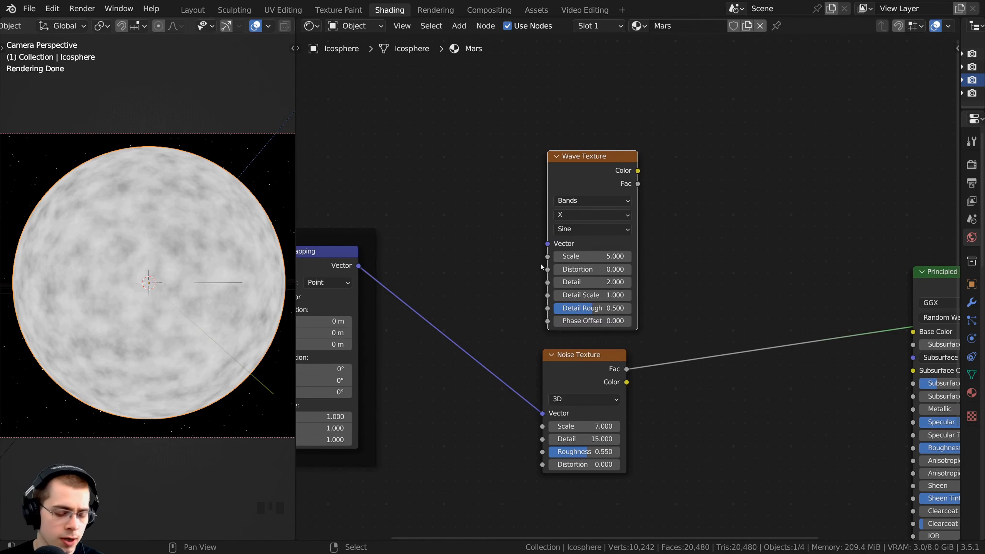
Preview the Wave Texture on the planet and connect the Mapping node's Vector output to its Vector input.
{"action": "left_click", "coordinate": [597, 164], "text": "ctrl+shift"}
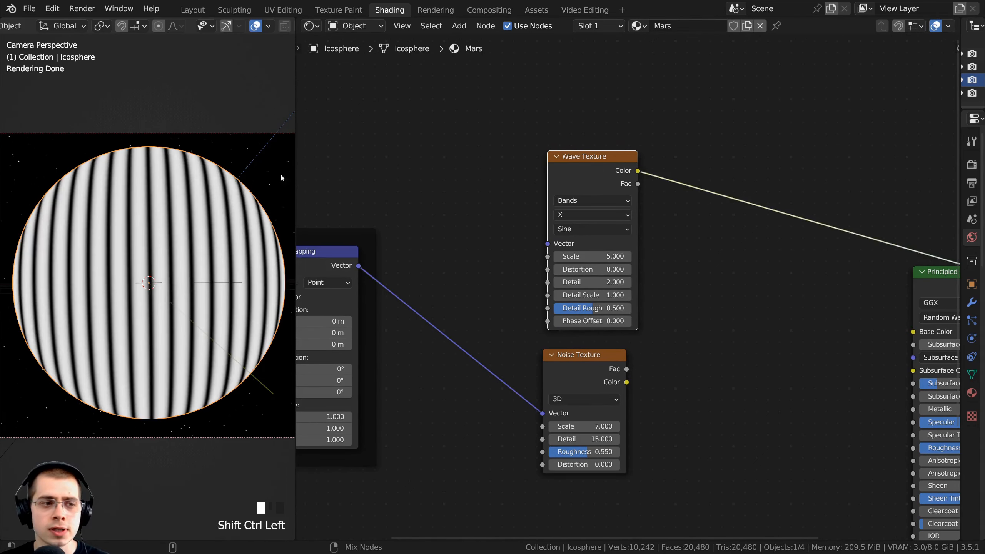
{"action": "middle_click_drag", "start_coordinate": [527, 302], "coordinate": [556, 304]}
{"action": "scroll", "coordinate": [350, 268], "scroll_direction": "down", "scroll_amount": 2}
{"action": "middle_click_drag", "start_coordinate": [350, 267], "coordinate": [416, 265]}
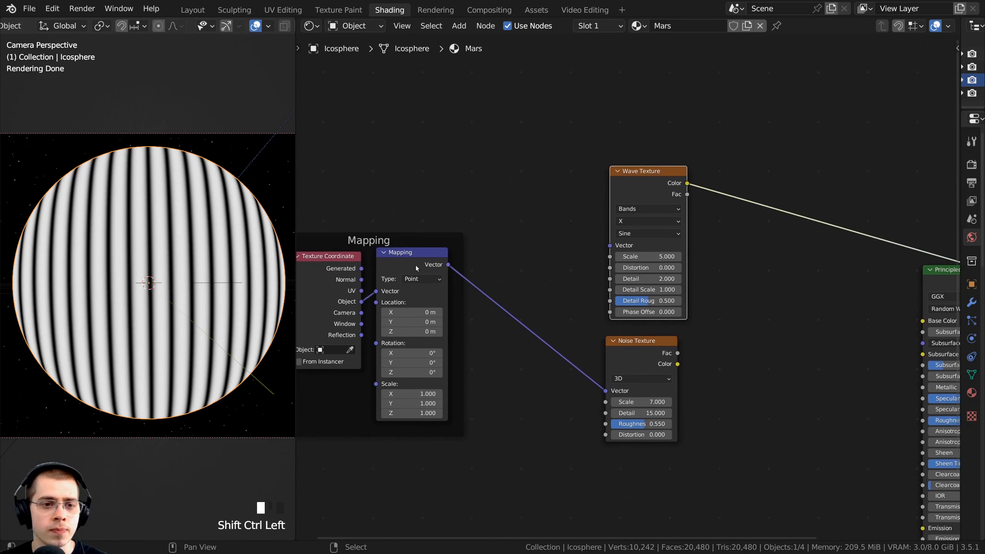
{"action": "left_click_drag", "start_coordinate": [447, 264], "coordinate": [619, 243]}
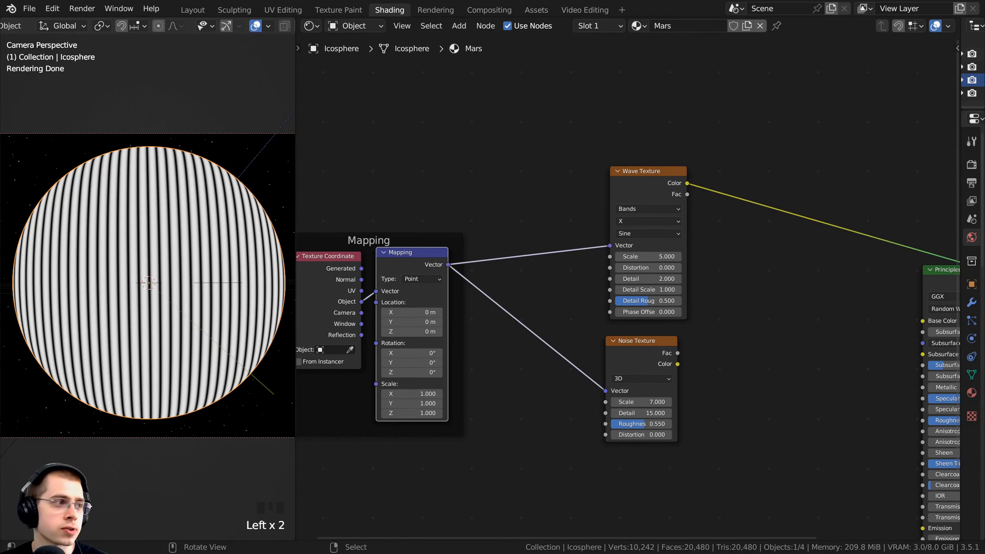
Nudge the Wave Texture node into line above the Noise Texture and set its Scale to 0.35.
{"action": "scroll", "coordinate": [625, 279], "scroll_direction": "up", "scroll_amount": 3}
{"action": "scroll", "coordinate": [112, 175], "scroll_direction": "up", "scroll_amount": 4}
{"action": "middle_click_drag", "start_coordinate": [571, 305], "coordinate": [548, 306]}
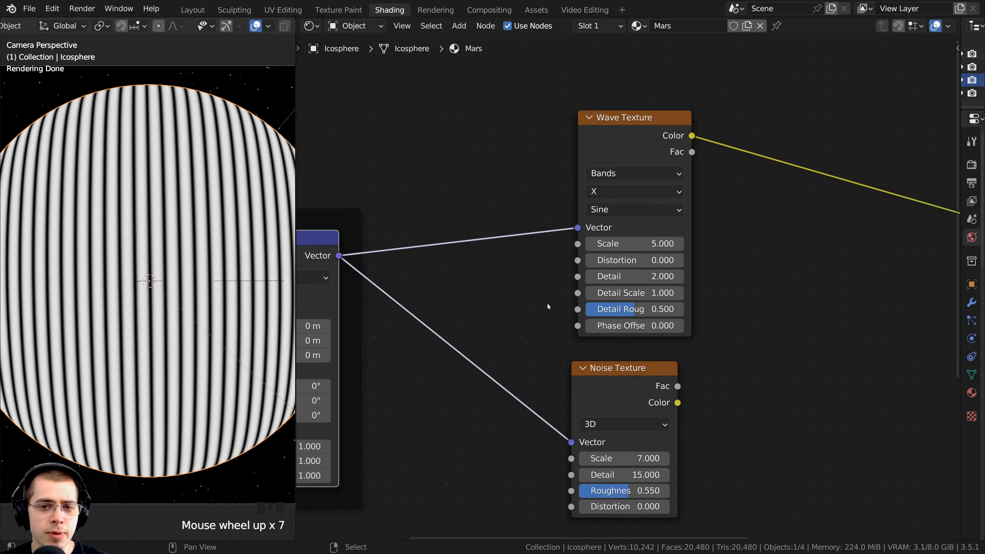
{"action": "scroll", "coordinate": [547, 306], "scroll_direction": "up", "scroll_amount": 3}
{"action": "left_click_drag", "start_coordinate": [613, 121], "coordinate": [602, 125]}
{"action": "left_click", "coordinate": [613, 237]}
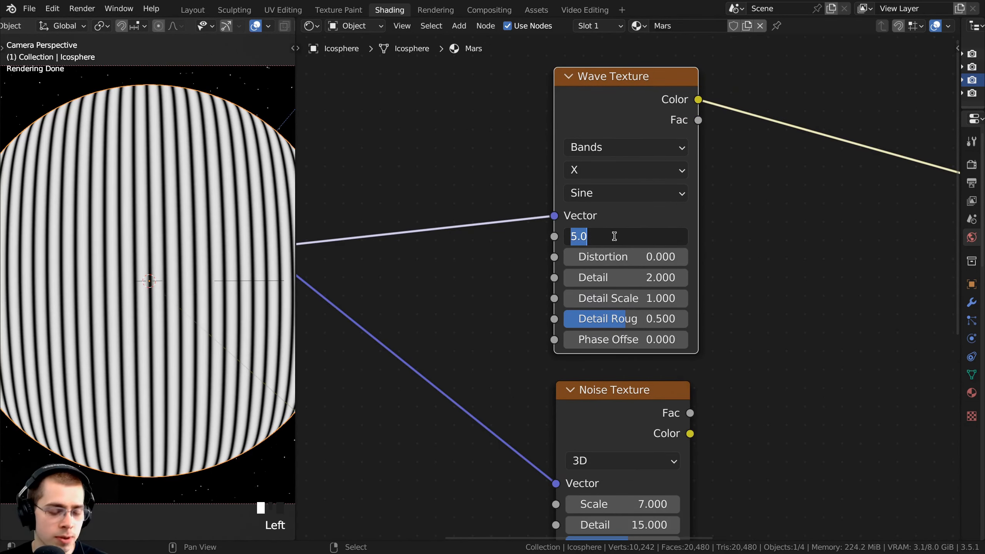
{"action": "type", "text": ".35"}
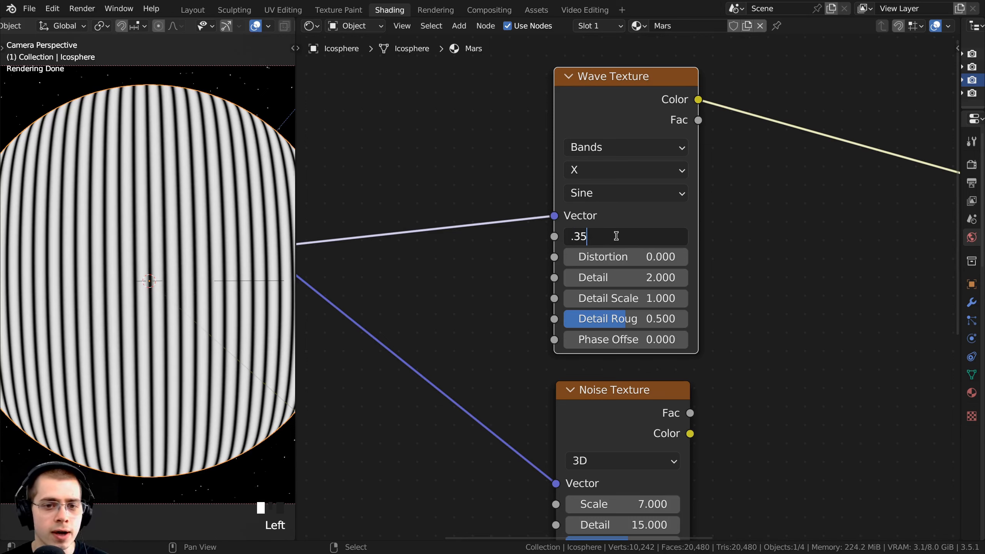
{"action": "key", "text": "Return"}
{"action": "scroll", "coordinate": [154, 177], "scroll_direction": "down", "scroll_amount": 2}
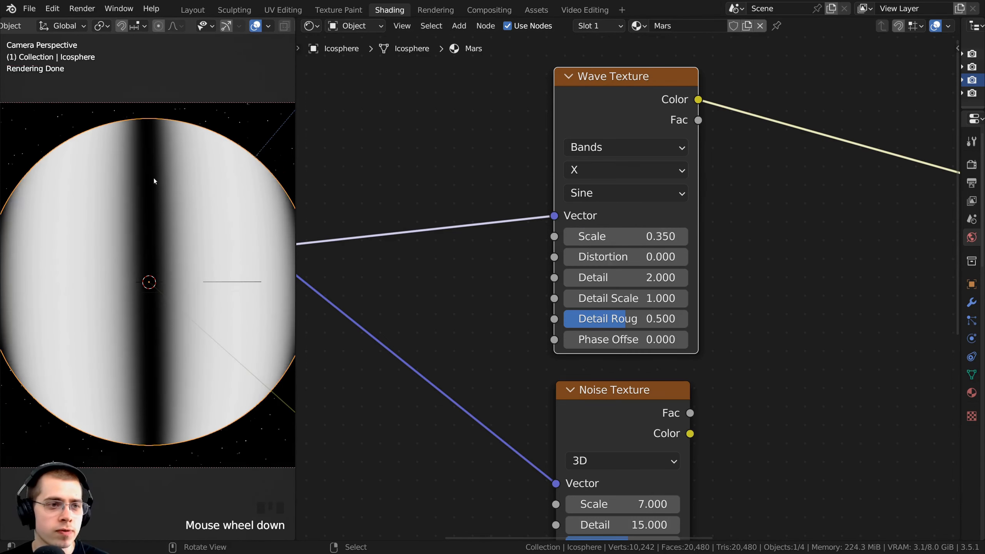
{"action": "scroll", "coordinate": [136, 182], "scroll_direction": "down", "scroll_amount": 2}
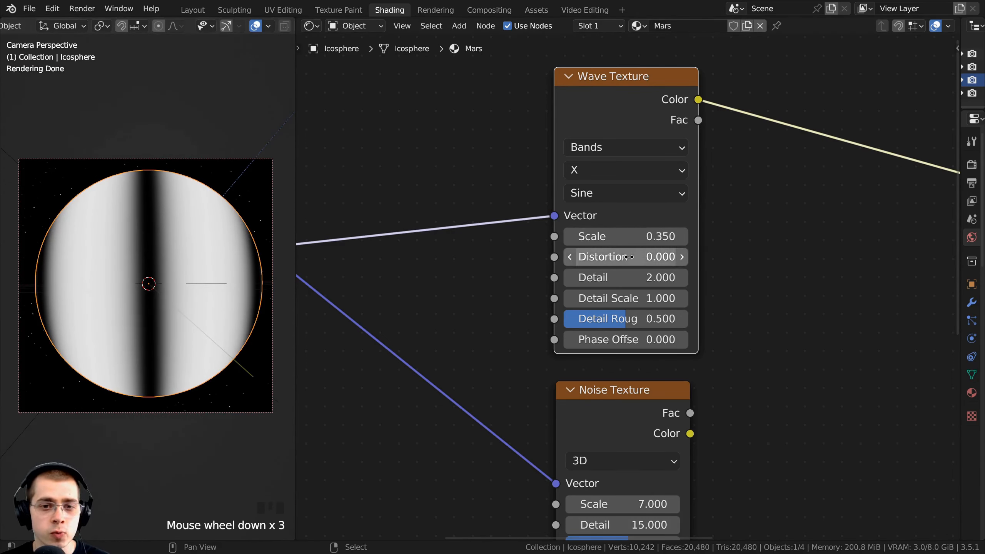
Set the Wave Texture's Distortion to 40 and its Detail to 15.
{"action": "left_click", "coordinate": [620, 263]}
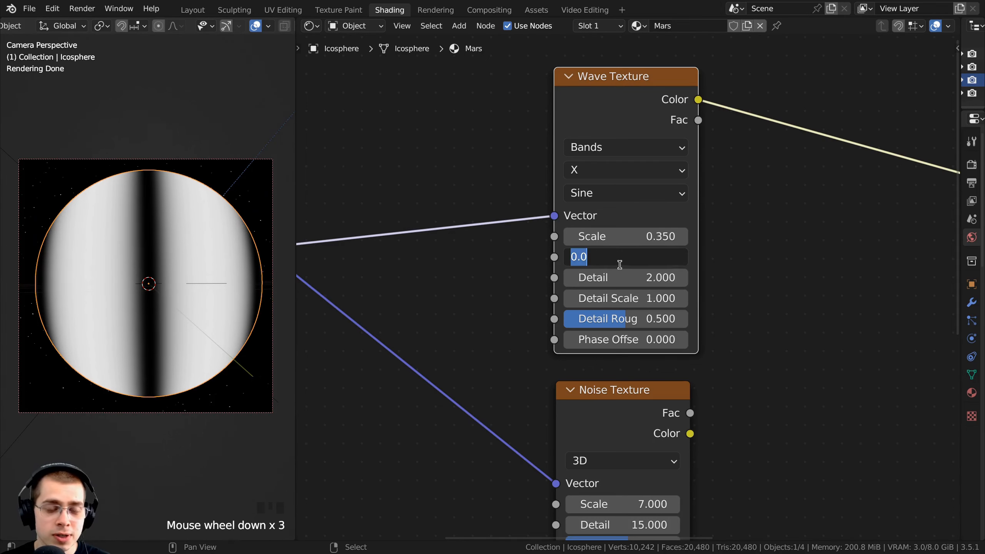
{"action": "type", "text": "40"}
{"action": "left_click", "coordinate": [299, 272]}
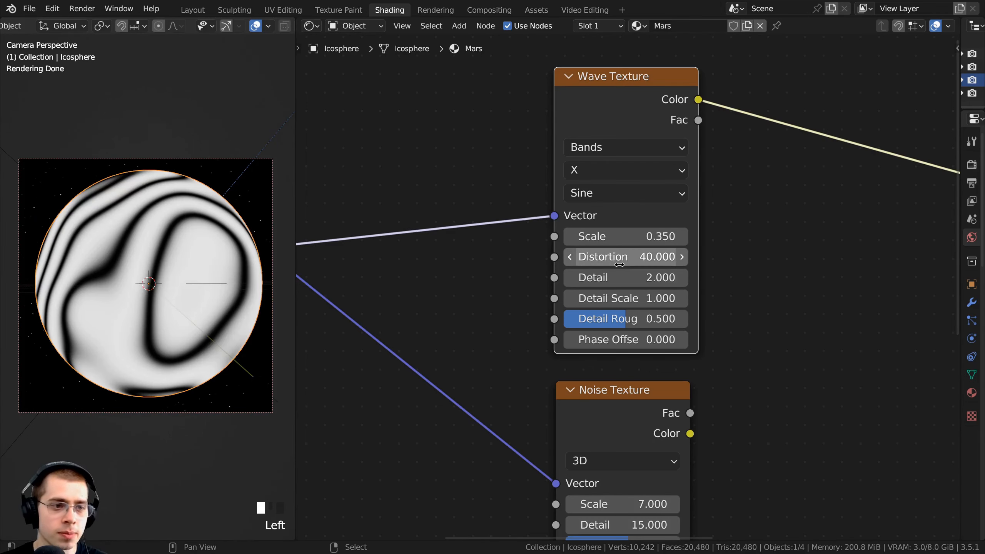
{"action": "scroll", "coordinate": [128, 273], "scroll_direction": "up", "scroll_amount": 3}
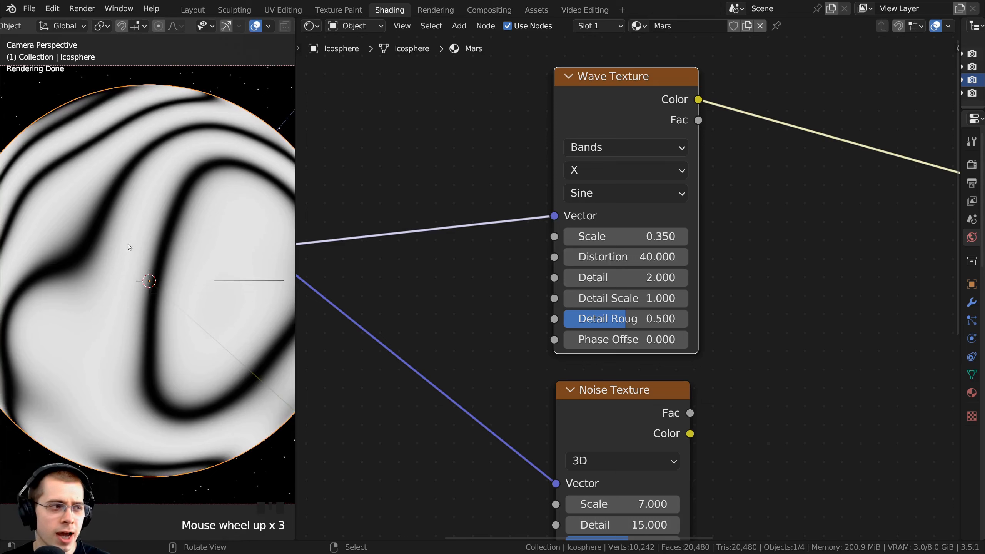
{"action": "left_click_drag", "start_coordinate": [610, 277], "coordinate": [688, 277]}
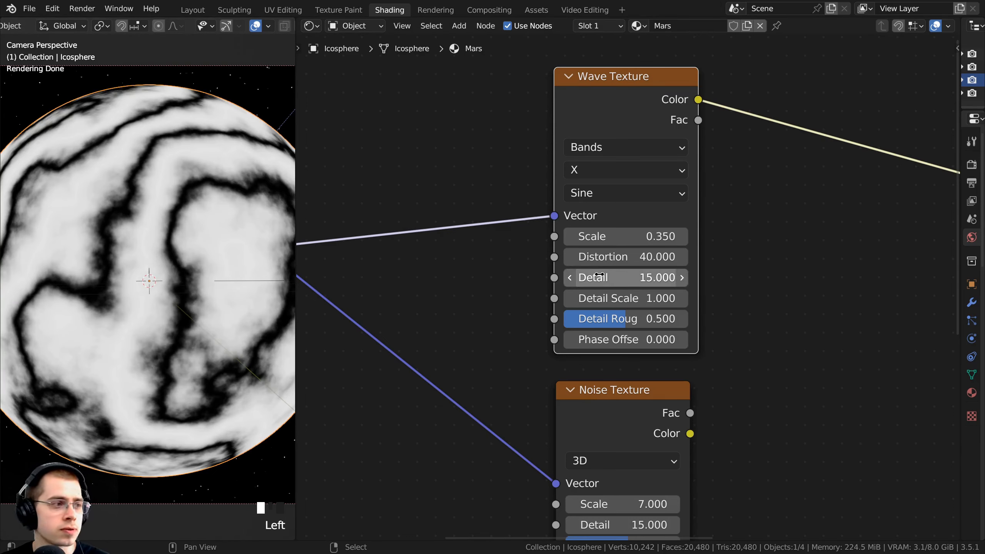
Set the Wave Texture's Detail Scale to 0.7 and Detail Roughness to 0.65.
{"action": "left_click", "coordinate": [612, 299]}
{"action": "type", "text": "."}
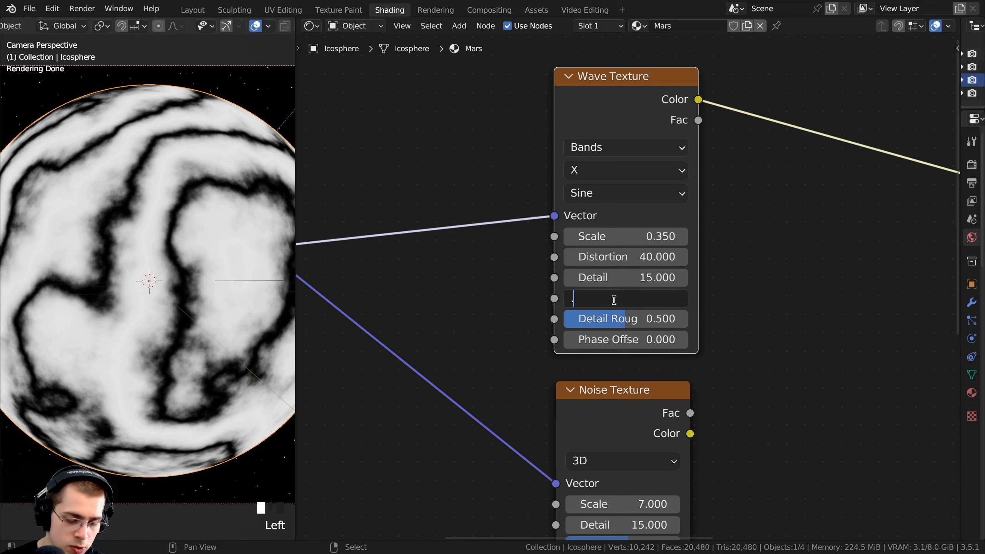
{"action": "type", "text": "7"}
{"action": "left_click", "coordinate": [613, 300]}
{"action": "scroll", "coordinate": [145, 225], "scroll_direction": "down", "scroll_amount": 2}
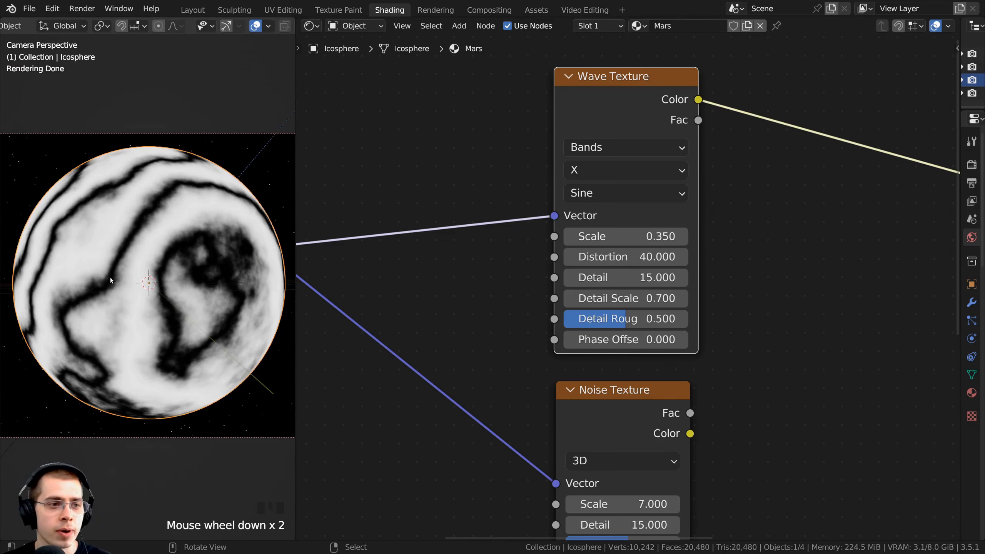
{"action": "scroll", "coordinate": [635, 322], "scroll_direction": "up", "scroll_amount": 1}
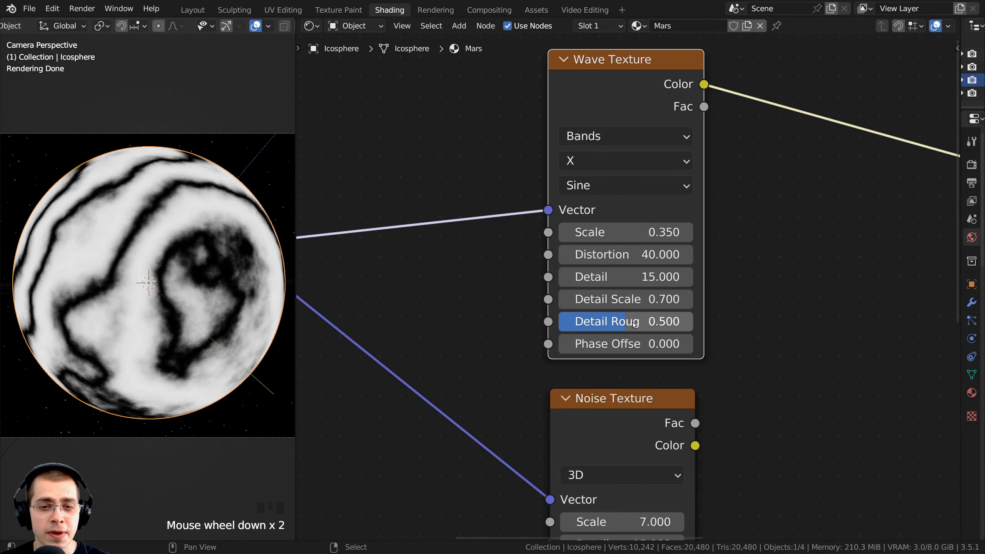
{"action": "left_click", "coordinate": [629, 322]}
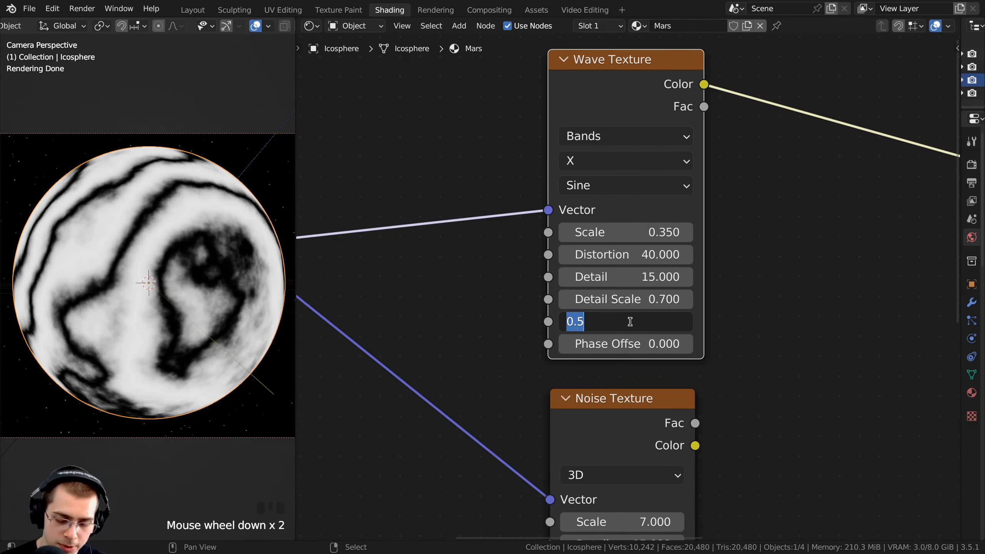
{"action": "type", "text": ".65"}
{"action": "key", "text": "Return"}
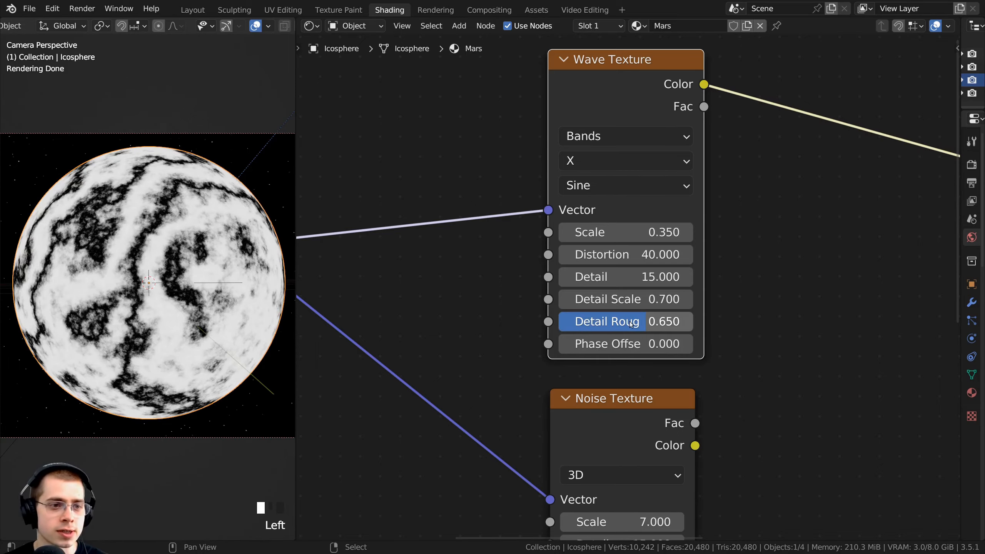
Inspect the planet from another angle, return to the camera view and compare the Noise Texture and Wave Texture previews.
{"action": "middle_click_drag", "start_coordinate": [114, 183], "coordinate": [136, 315]}
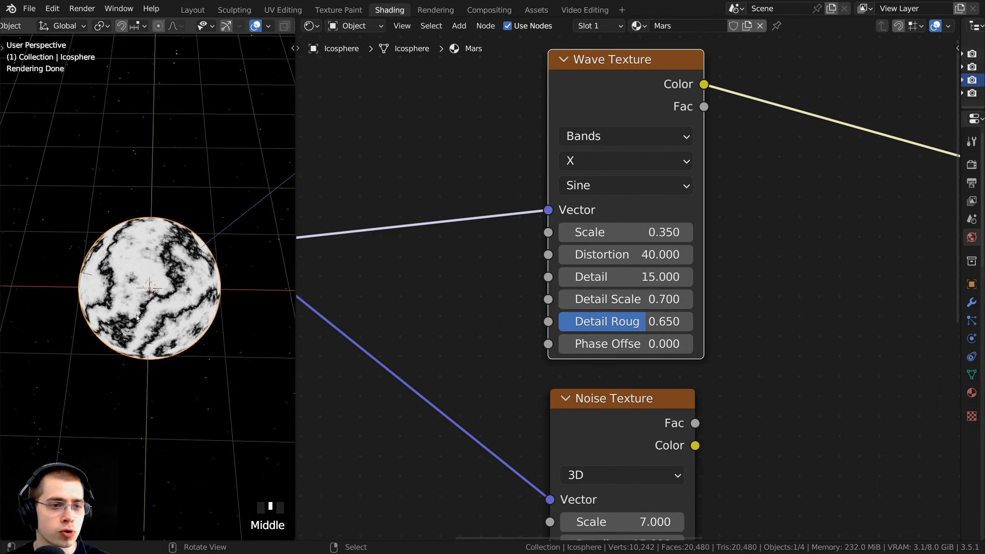
{"action": "key", "text": "KP_0"}
{"action": "scroll", "coordinate": [714, 247], "scroll_direction": "down", "scroll_amount": 3}
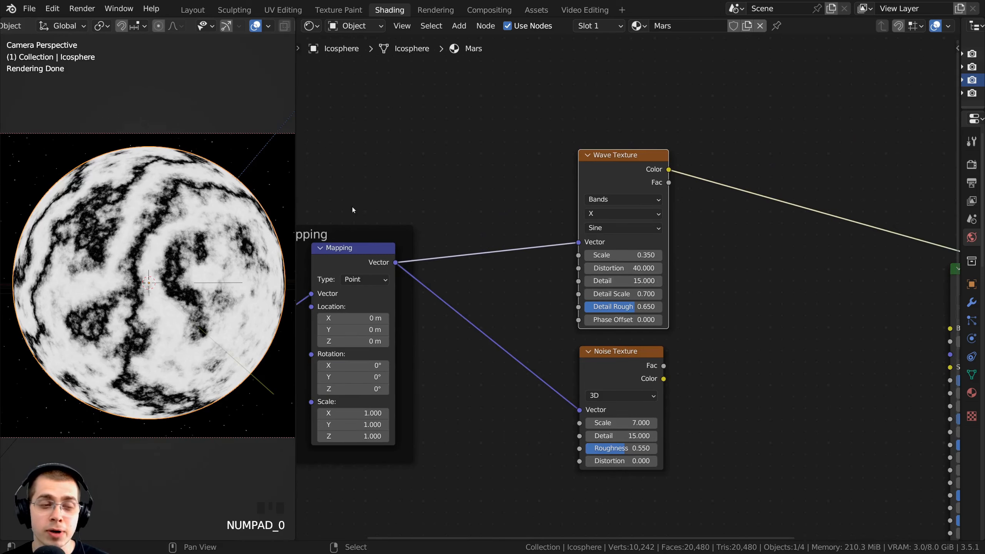
{"action": "left_click", "coordinate": [600, 366], "text": "ctrl+shift"}
{"action": "left_click", "coordinate": [608, 174], "text": "ctrl+shift"}
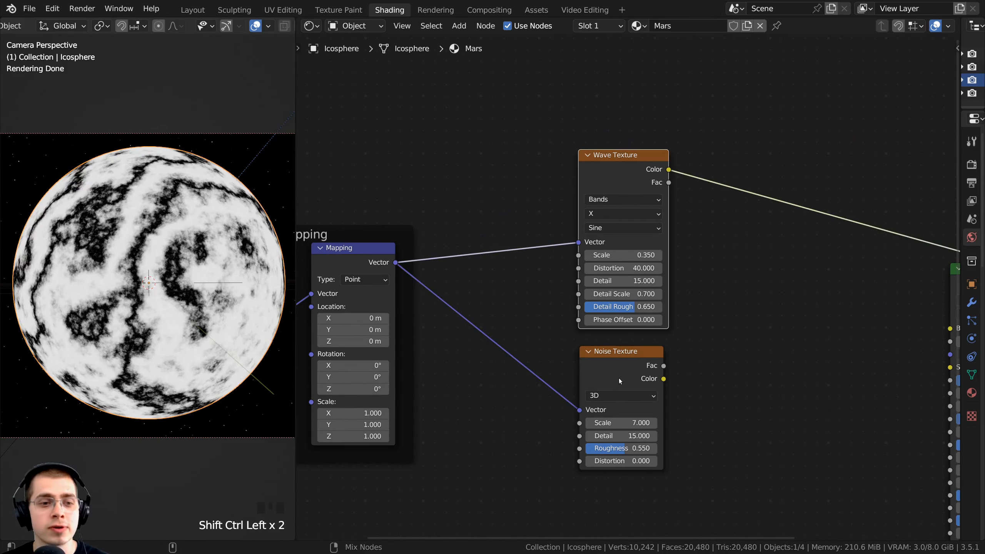
{"action": "left_click", "coordinate": [618, 378], "text": "ctrl+shift"}
{"action": "left_click", "coordinate": [621, 171], "text": "ctrl+shift"}
Add a Mix Color node and place it between the two textures and the Principled BSDF.
{"action": "key", "text": "shift+a"}
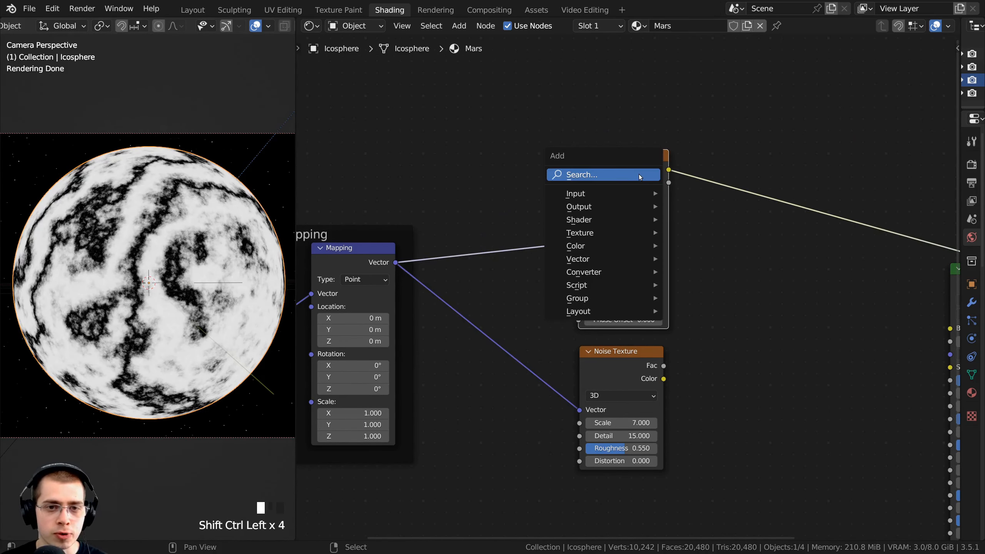
{"action": "mouse_move", "coordinate": [601, 248]}
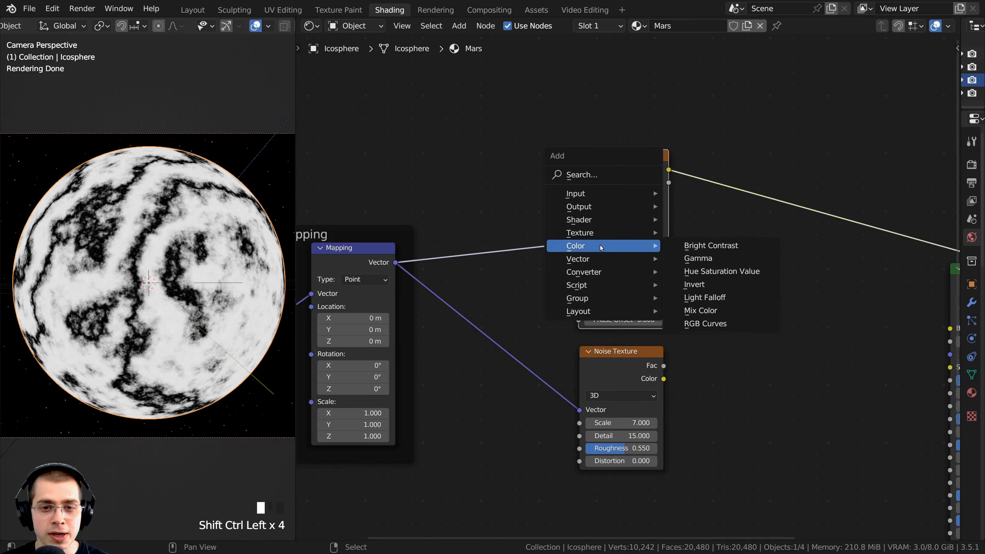
{"action": "left_click", "coordinate": [700, 310]}
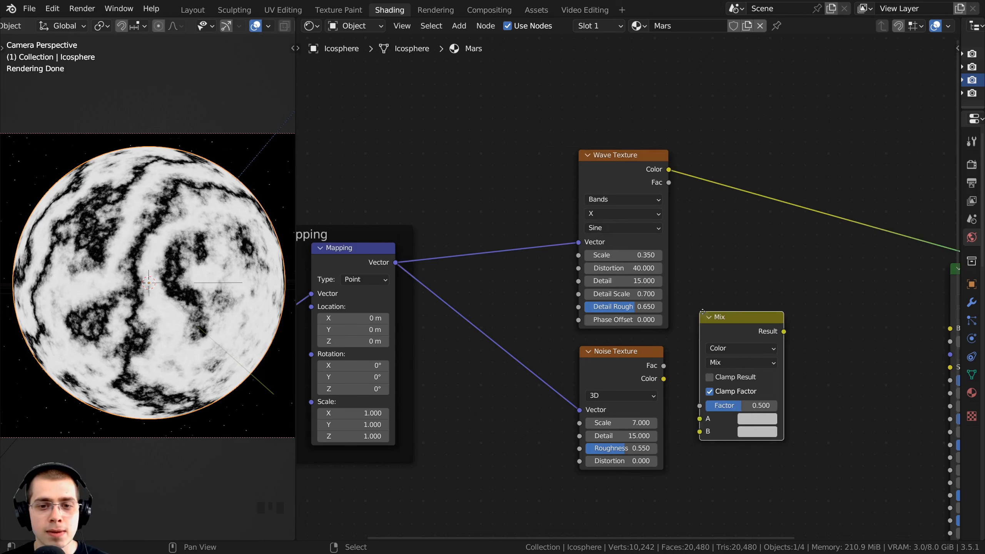
{"action": "left_click", "coordinate": [741, 233]}
{"action": "scroll", "coordinate": [670, 175], "scroll_direction": "up", "scroll_amount": 1}
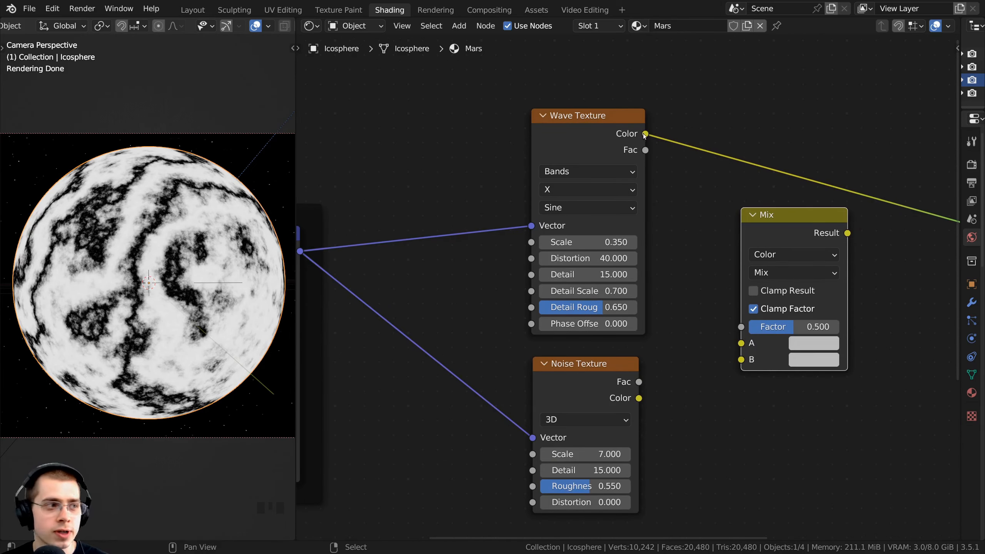
Connect the Wave Texture's Color to the Mix node's A and the Noise Texture's Fac to B, and preview the mix.
{"action": "left_click_drag", "start_coordinate": [645, 134], "coordinate": [740, 343]}
{"action": "left_click", "coordinate": [584, 374]}
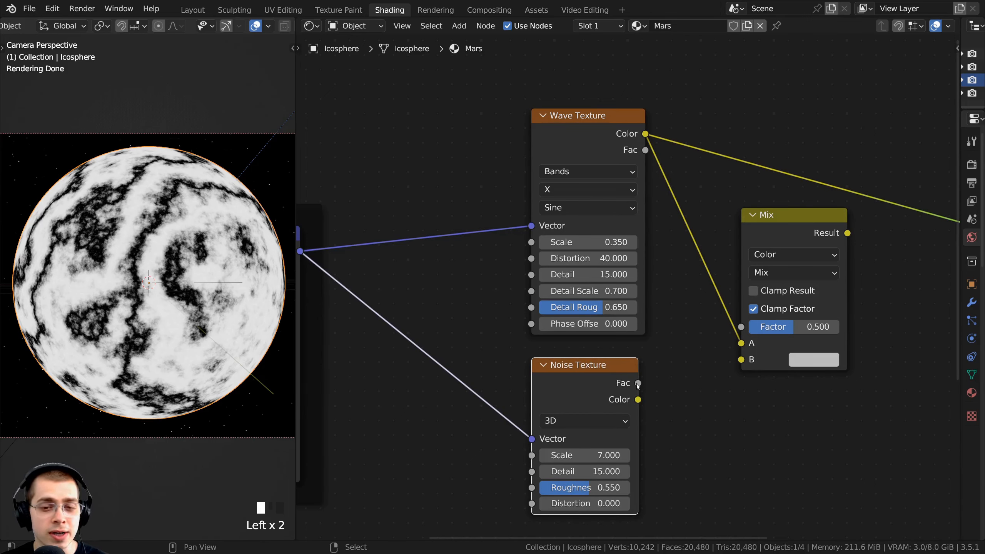
{"action": "left_click_drag", "start_coordinate": [638, 384], "coordinate": [741, 360]}
{"action": "left_click", "coordinate": [780, 230], "text": "ctrl+shift"}
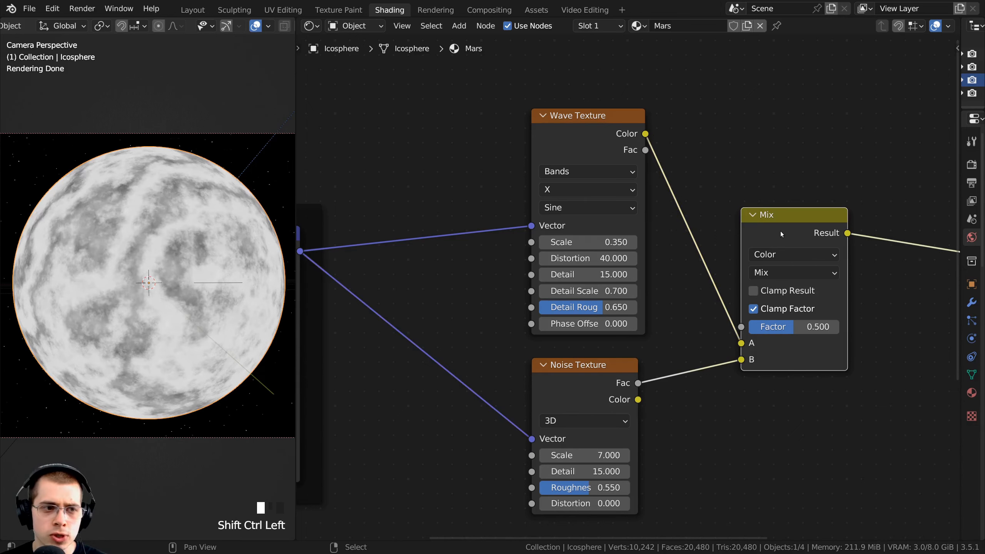
Move the Mix node slightly closer to the Wave and Noise Texture nodes.
{"action": "left_click_drag", "start_coordinate": [780, 231], "coordinate": [749, 220]}
{"action": "middle_click_drag", "start_coordinate": [745, 226], "coordinate": [669, 207]}
{"action": "scroll", "coordinate": [674, 206], "scroll_direction": "up", "scroll_amount": 3}
{"action": "left_click_drag", "start_coordinate": [674, 206], "coordinate": [672, 198]}
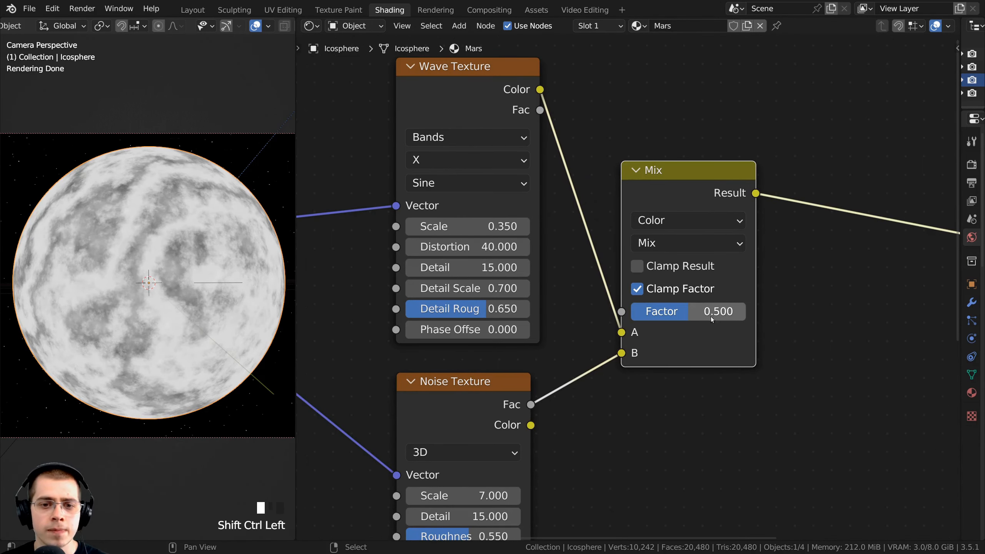
Change the Mix node's blending mode to Linear Light.
{"action": "mouse_move", "coordinate": [681, 315]}
{"action": "left_mouse_down"}
{"action": "mouse_move", "coordinate": [735, 314]}
{"action": "mouse_move", "coordinate": [632, 314]}
{"action": "mouse_move", "coordinate": [738, 314]}
{"action": "mouse_move", "coordinate": [686, 314]}
{"action": "left_mouse_up"}
{"action": "scroll", "coordinate": [685, 338], "scroll_direction": "down", "scroll_amount": 1}
{"action": "middle_click_drag", "start_coordinate": [685, 338], "coordinate": [671, 350]}
{"action": "left_click", "coordinate": [660, 256]}
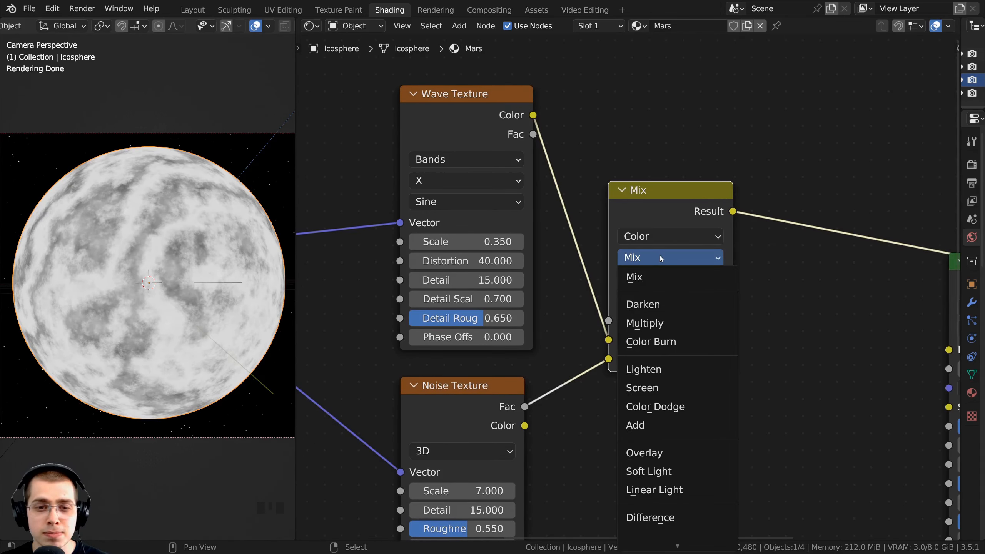
{"action": "left_click", "coordinate": [656, 491]}
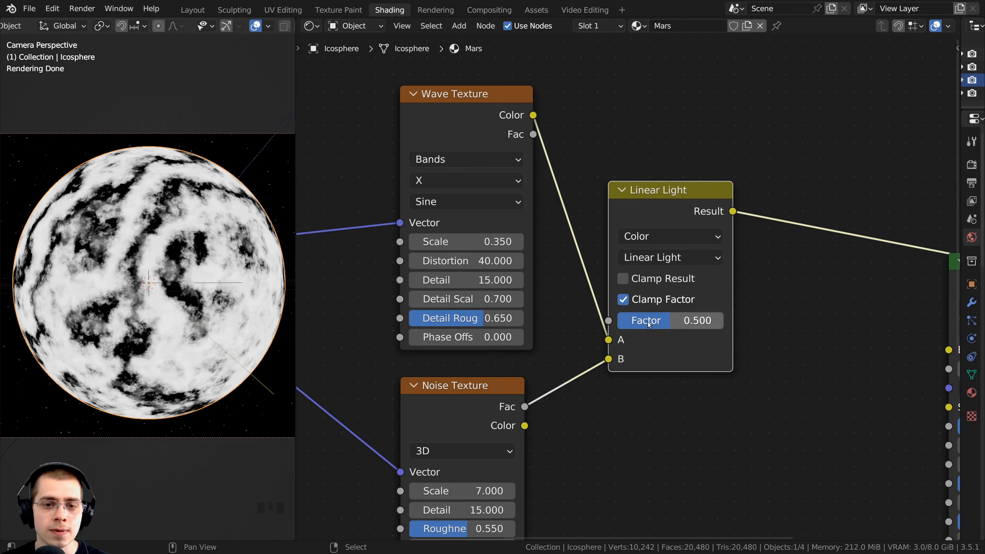
Test the Linear Light node's Factor at 0 and 1, and move the Noise Texture slightly closer to the Wave Texture.
{"action": "left_click_drag", "start_coordinate": [643, 320], "coordinate": [591, 320]}
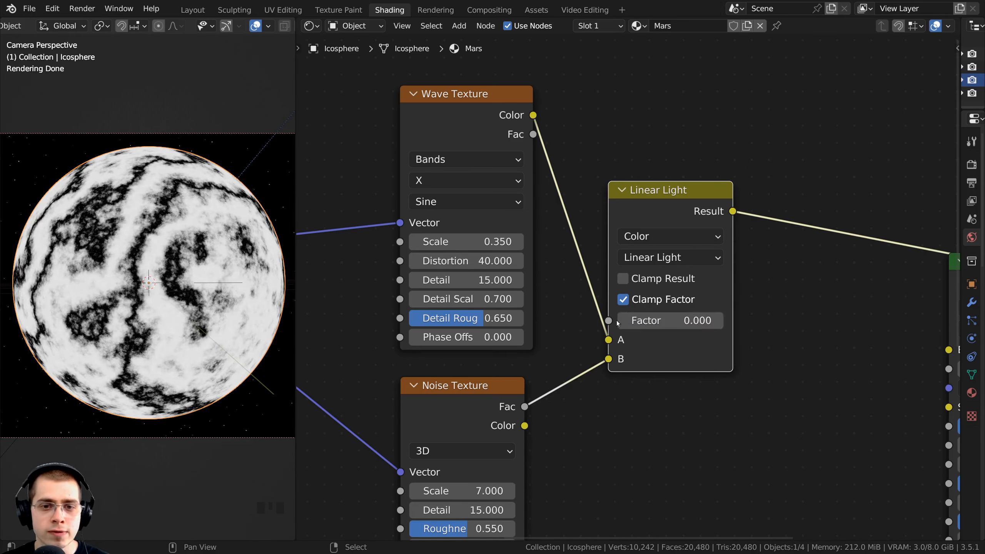
{"action": "left_click_drag", "start_coordinate": [497, 386], "coordinate": [493, 369]}
{"action": "left_click_drag", "start_coordinate": [655, 321], "coordinate": [723, 324]}
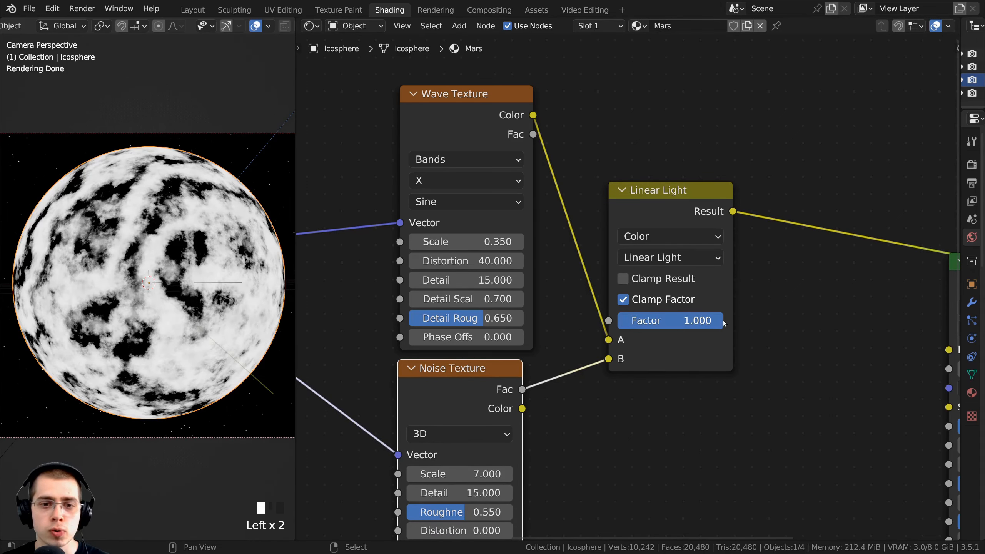
Examine the blended Wave and Noise pattern on the planet up close and from another angle, finishing in the camera view.
{"action": "scroll", "coordinate": [179, 288], "scroll_direction": "up", "scroll_amount": 4}
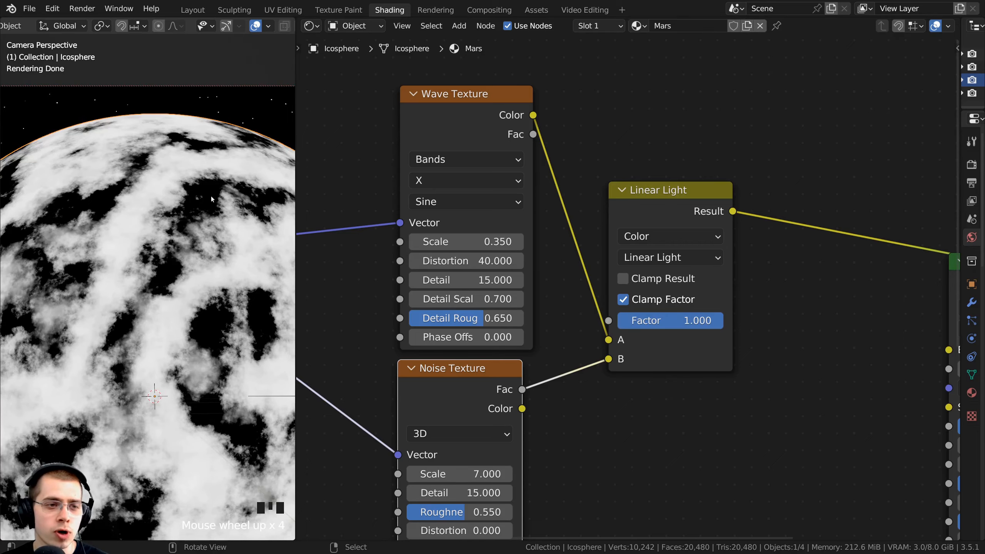
{"action": "scroll", "coordinate": [234, 124], "scroll_direction": "up", "scroll_amount": 1}
{"action": "middle_click_drag", "start_coordinate": [191, 205], "coordinate": [86, 288], "text": "shift"}
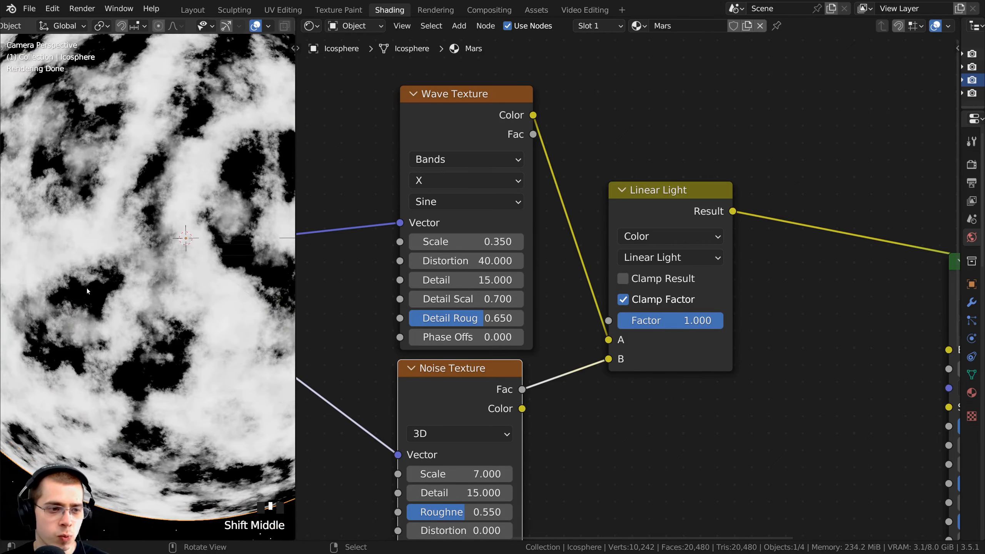
{"action": "scroll", "coordinate": [128, 295], "scroll_direction": "down", "scroll_amount": 4}
{"action": "middle_click_drag", "start_coordinate": [165, 292], "coordinate": [151, 320], "text": "shift"}
{"action": "middle_click_drag", "start_coordinate": [202, 300], "coordinate": [33, 235]}
{"action": "scroll", "coordinate": [237, 231], "scroll_direction": "up", "scroll_amount": 1}
{"action": "key", "text": "KP_0"}
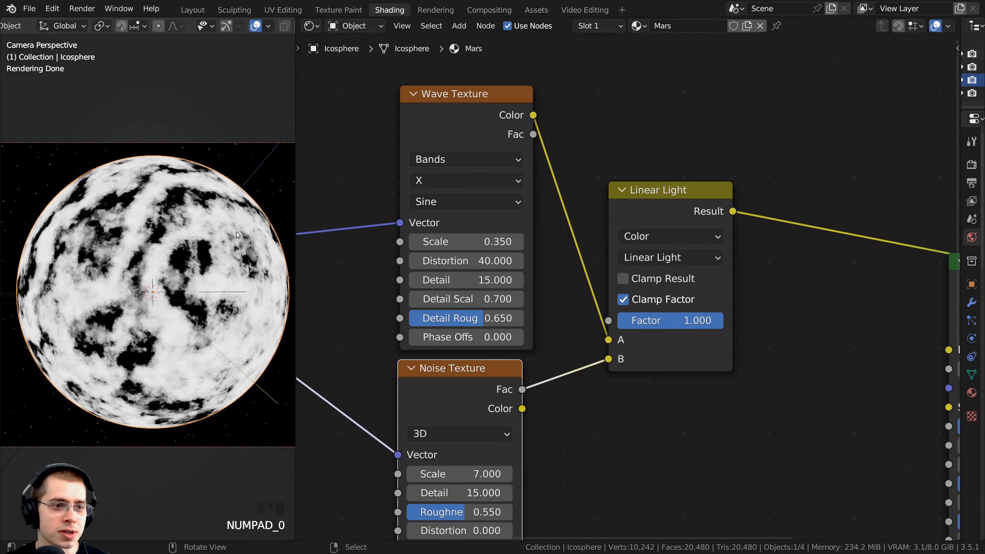
Hide the floor grid and the X and Y axis lines in the 3D viewport, and return to the camera view.
{"action": "middle_click_drag", "start_coordinate": [236, 232], "coordinate": [159, 89]}
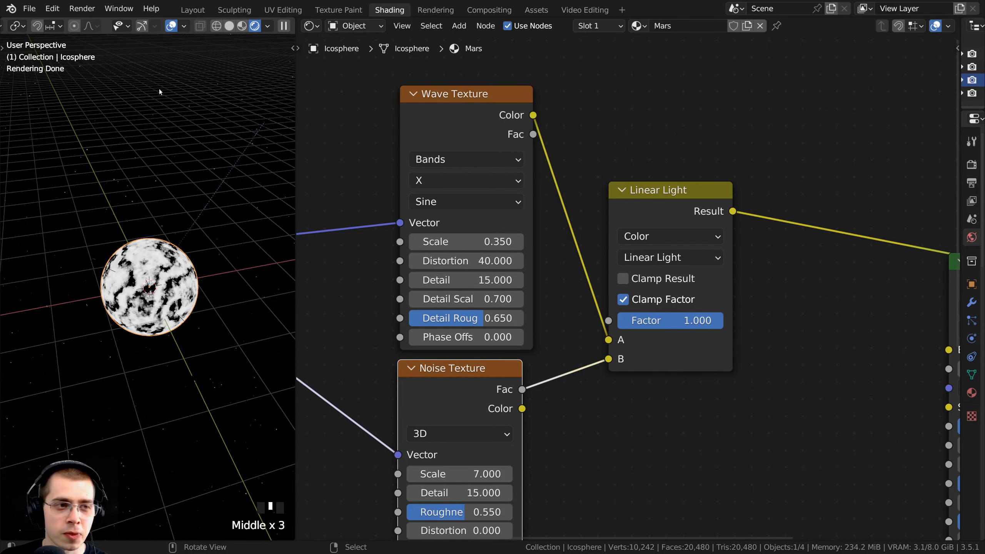
{"action": "left_click", "coordinate": [183, 26]}
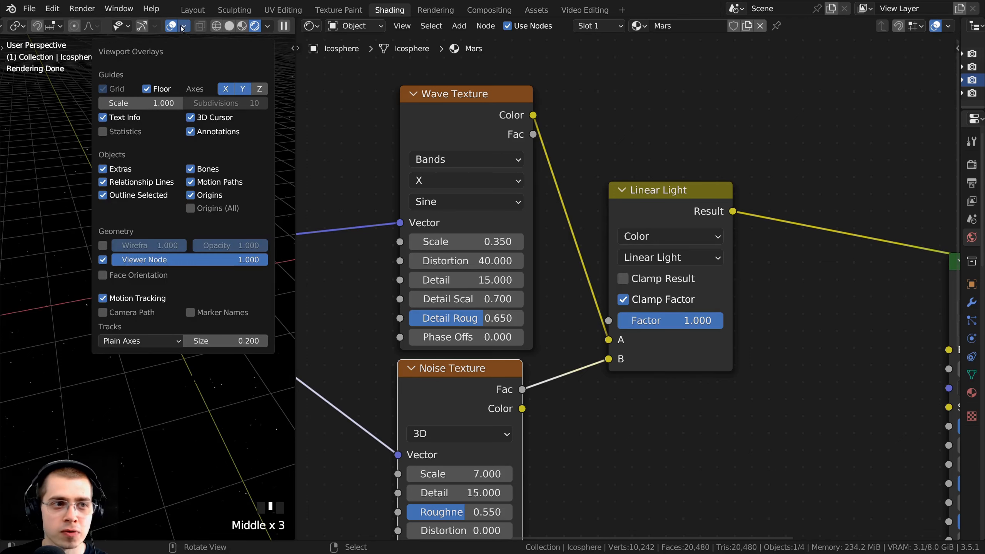
{"action": "left_click", "coordinate": [147, 89]}
{"action": "left_click", "coordinate": [223, 91]}
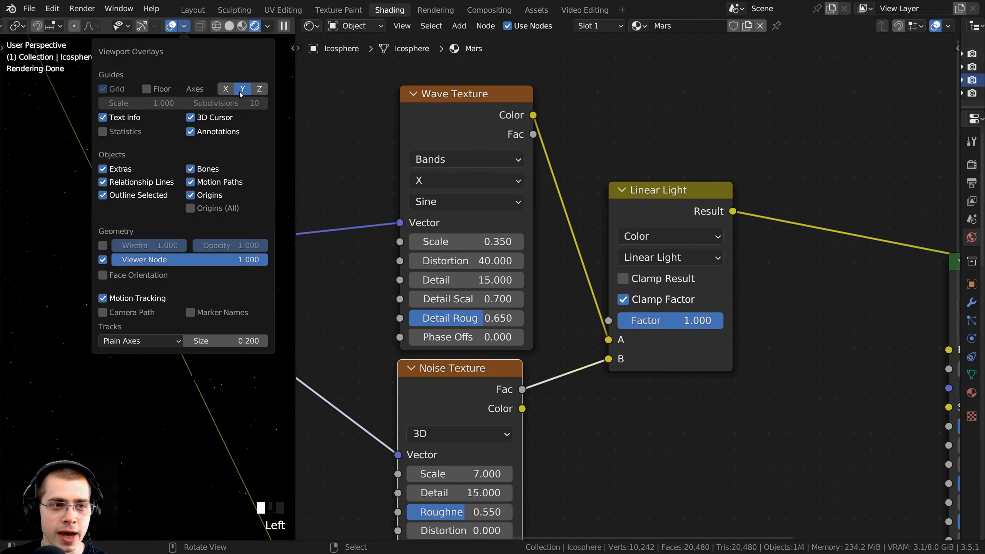
{"action": "middle_click_drag", "start_coordinate": [140, 413], "coordinate": [200, 348]}
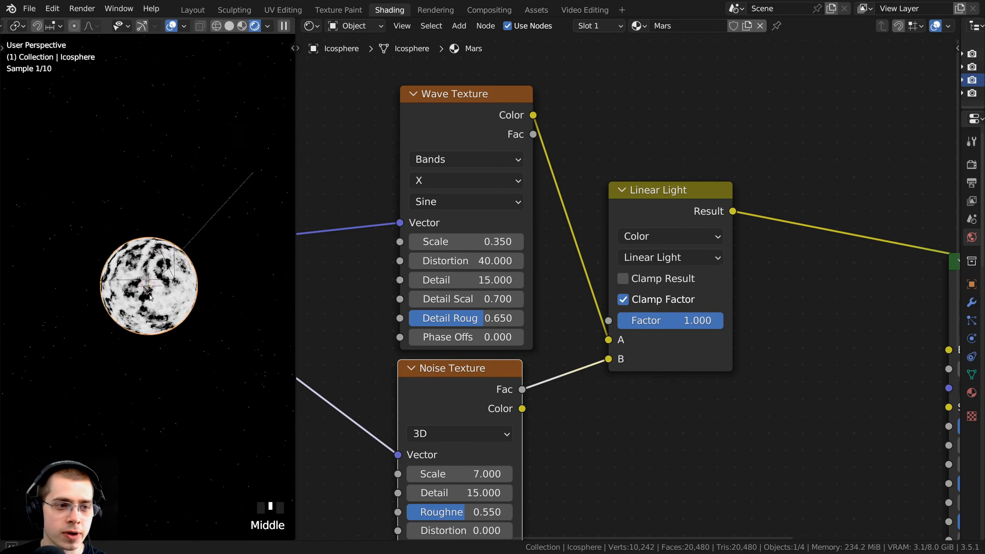
{"action": "key", "text": "KP_0"}
{"action": "scroll", "coordinate": [151, 296], "scroll_direction": "up", "scroll_amount": 1}
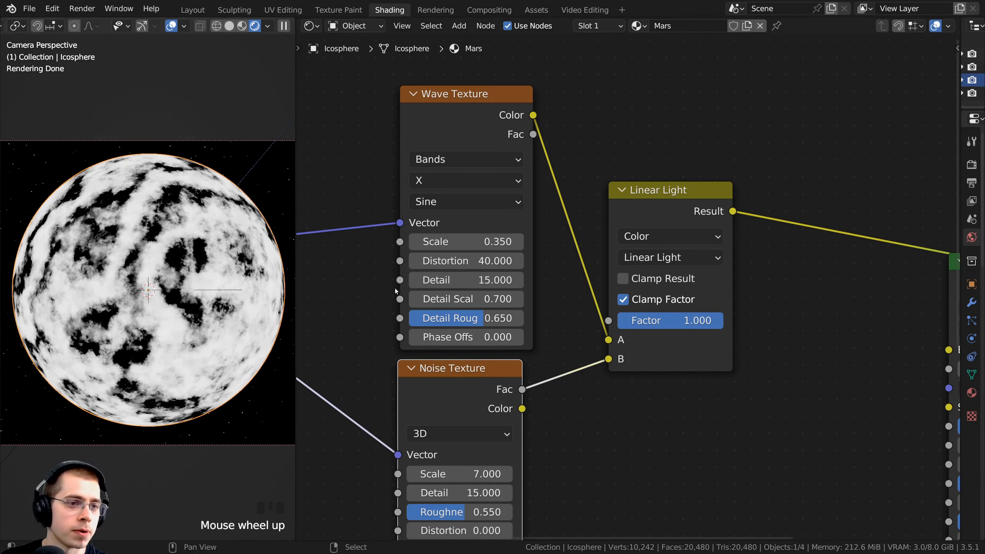
Add a Mix Color node on the link after the Linear Light node's Result and keep it expanded.
{"action": "middle_click_drag", "start_coordinate": [408, 296], "coordinate": [457, 302]}
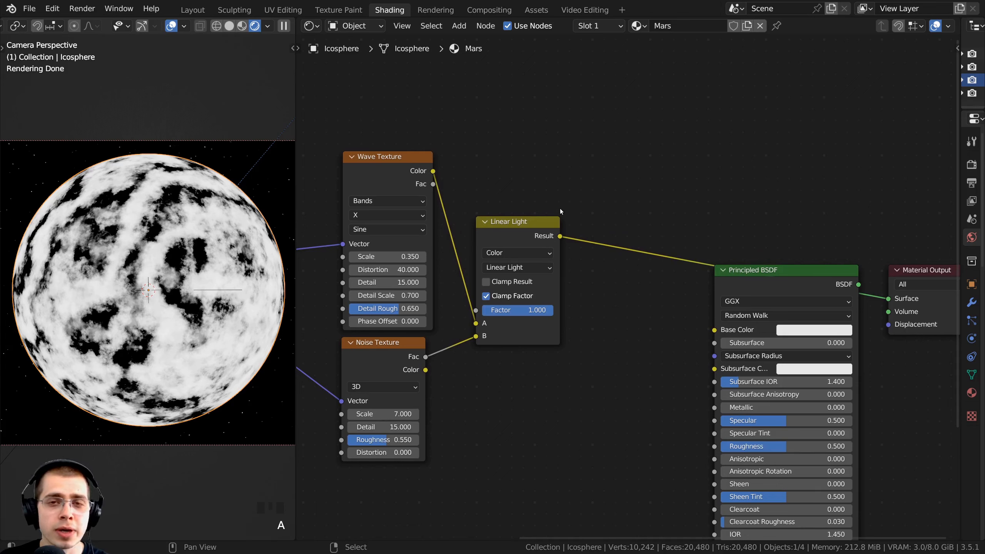
{"action": "key", "text": "shift+a"}
{"action": "mouse_move", "coordinate": [577, 186]}
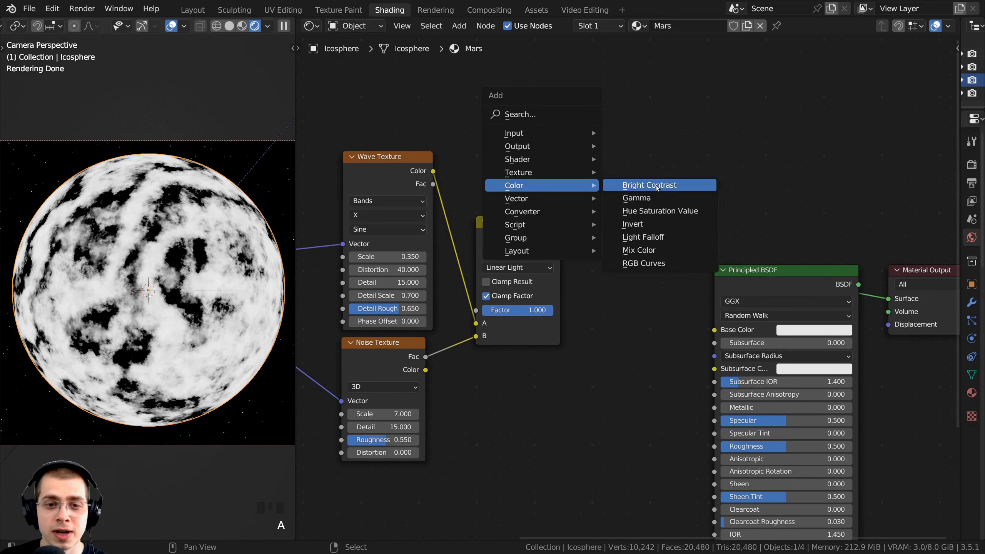
{"action": "left_click", "coordinate": [639, 250]}
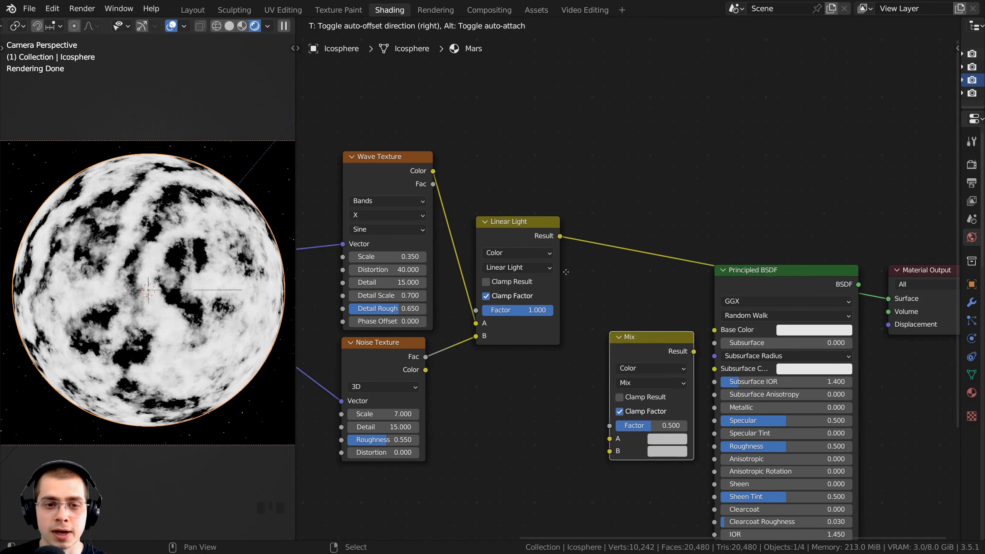
{"action": "left_click", "coordinate": [611, 201]}
{"action": "left_click", "coordinate": [611, 202]}
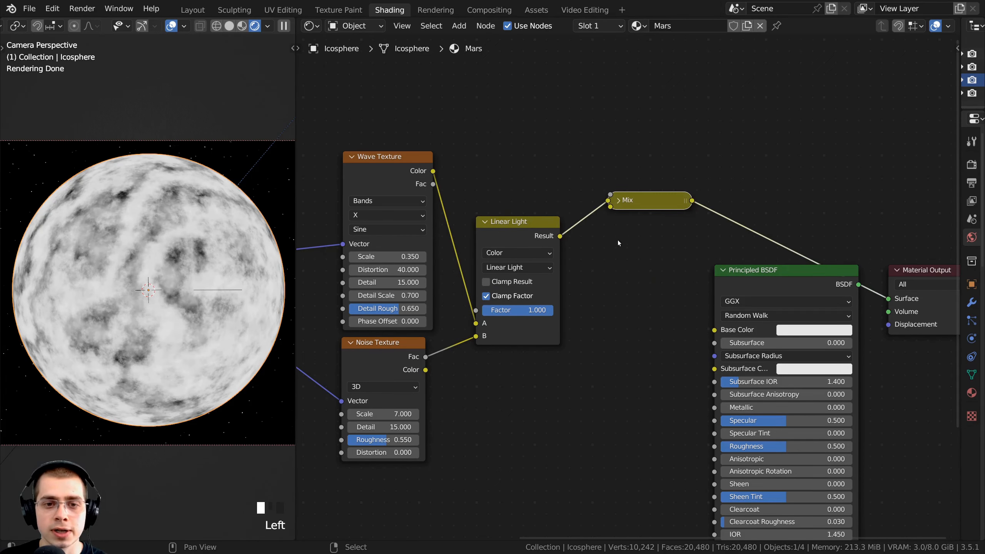
{"action": "left_click", "coordinate": [617, 207]}
{"action": "left_click", "coordinate": [616, 200]}
{"action": "scroll", "coordinate": [533, 241], "scroll_direction": "up", "scroll_amount": 2}
{"action": "scroll", "coordinate": [527, 236], "scroll_direction": "up", "scroll_amount": 1}
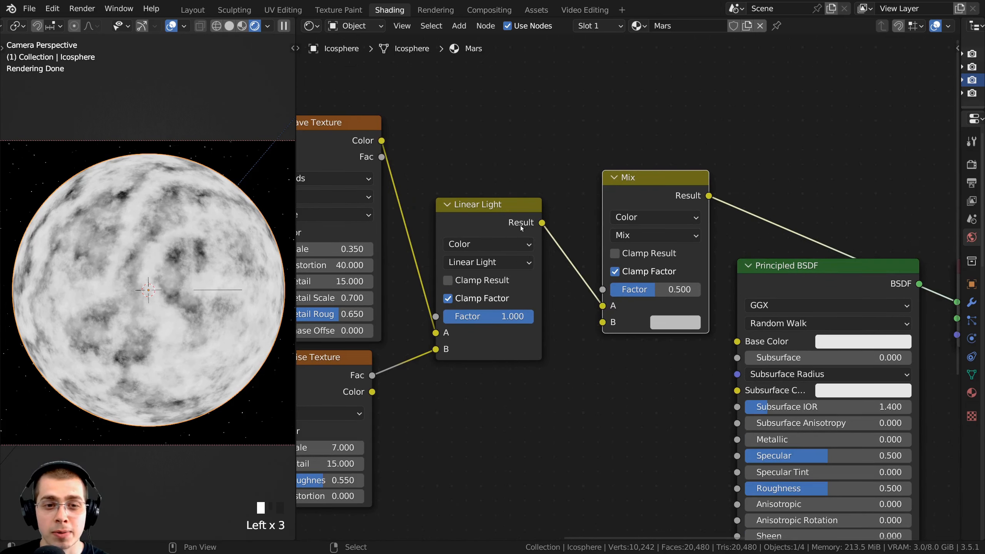
Reconnect the Linear Light's Result from the new Mix node's A to its Factor, and move the Mix node slightly closer.
{"action": "mouse_move", "coordinate": [602, 306]}
{"action": "left_mouse_down"}
{"action": "mouse_move", "coordinate": [599, 314]}
{"action": "mouse_move", "coordinate": [594, 289]}
{"action": "mouse_move", "coordinate": [602, 289]}
{"action": "left_mouse_up"}
{"action": "scroll", "coordinate": [603, 289], "scroll_direction": "up", "scroll_amount": 1}
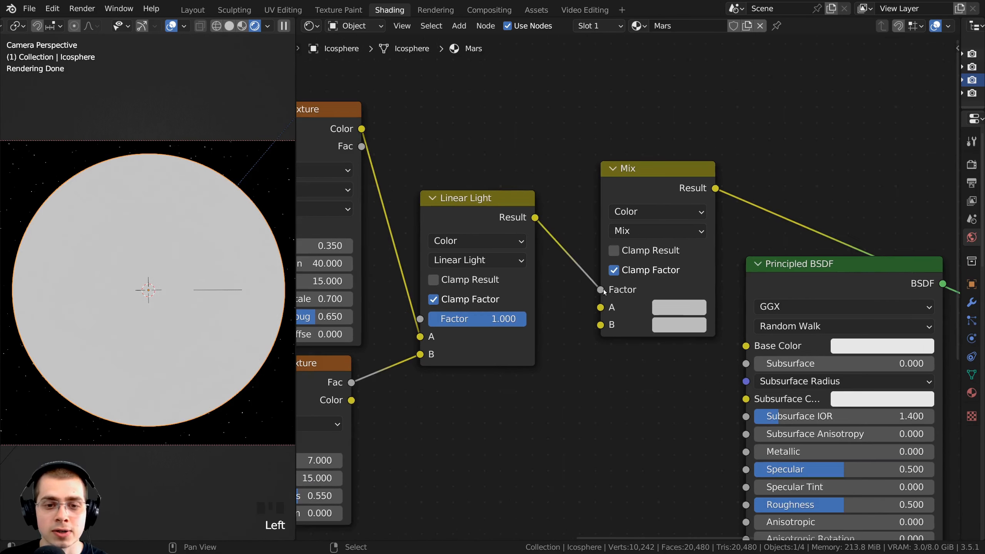
{"action": "middle_click_drag", "start_coordinate": [629, 323], "coordinate": [598, 330]}
{"action": "middle_click_drag", "start_coordinate": [599, 229], "coordinate": [595, 233]}
{"action": "left_click_drag", "start_coordinate": [589, 187], "coordinate": [583, 191]}
Set the Mix node's A color to orange, HSV 0.050, 0.817, 0.574, and B to dark brown, HSV 0.038, 0.886, 0.135.
{"action": "left_click", "coordinate": [633, 322]}
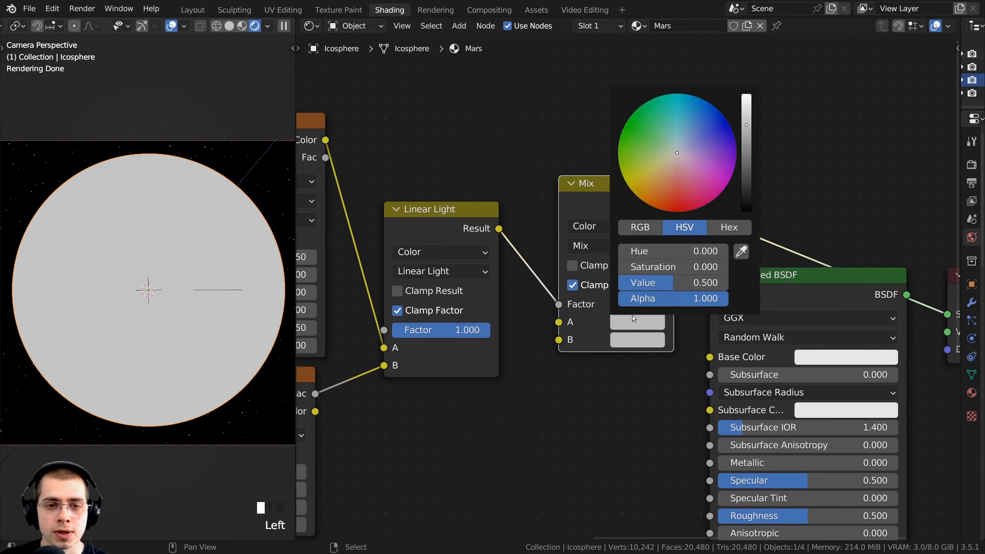
{"action": "left_click", "coordinate": [664, 180]}
{"action": "scroll", "coordinate": [661, 178], "scroll_direction": "up", "scroll_amount": 2}
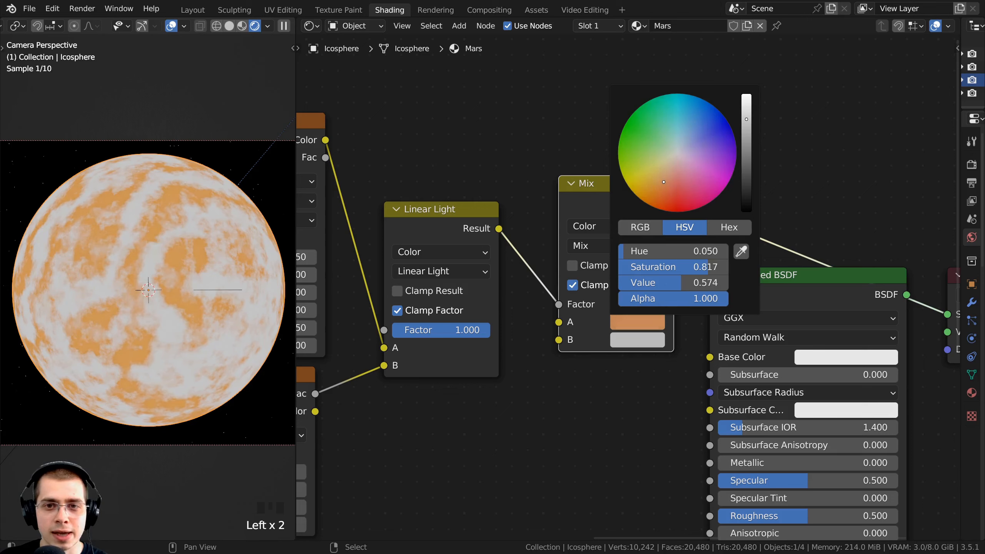
{"action": "left_click", "coordinate": [638, 341]}
{"action": "left_click", "coordinate": [662, 208]}
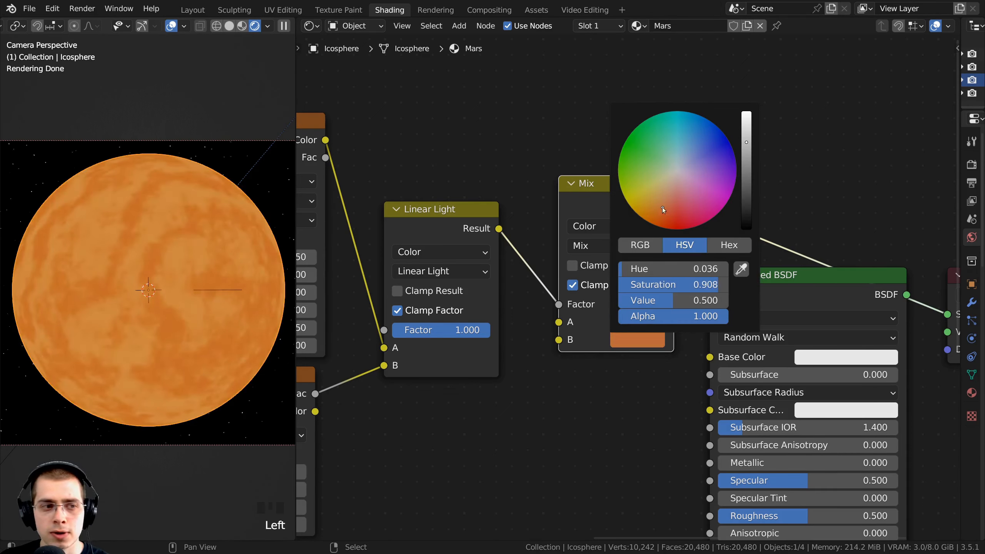
{"action": "left_click_drag", "start_coordinate": [742, 166], "coordinate": [747, 188]}
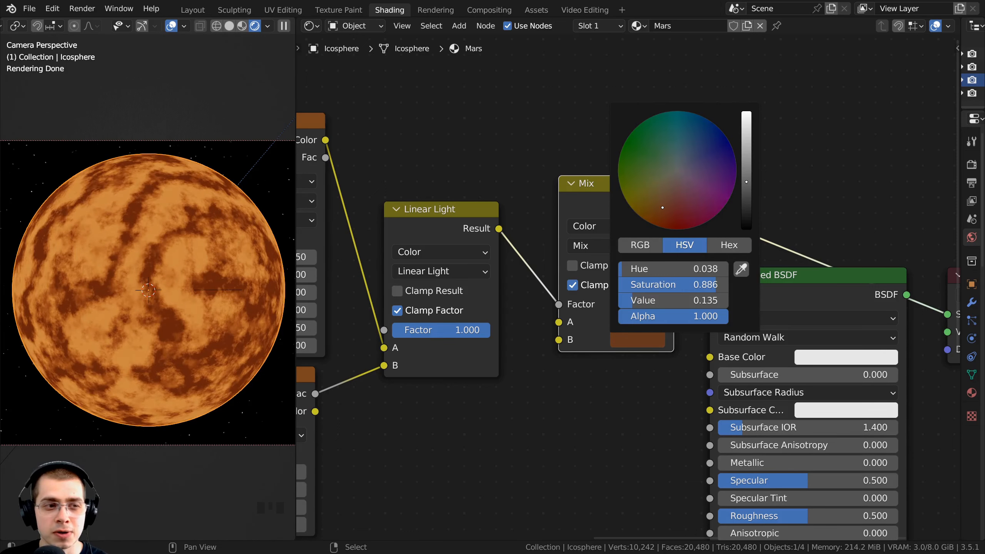
{"action": "left_click_drag", "start_coordinate": [602, 217], "coordinate": [602, 218]}
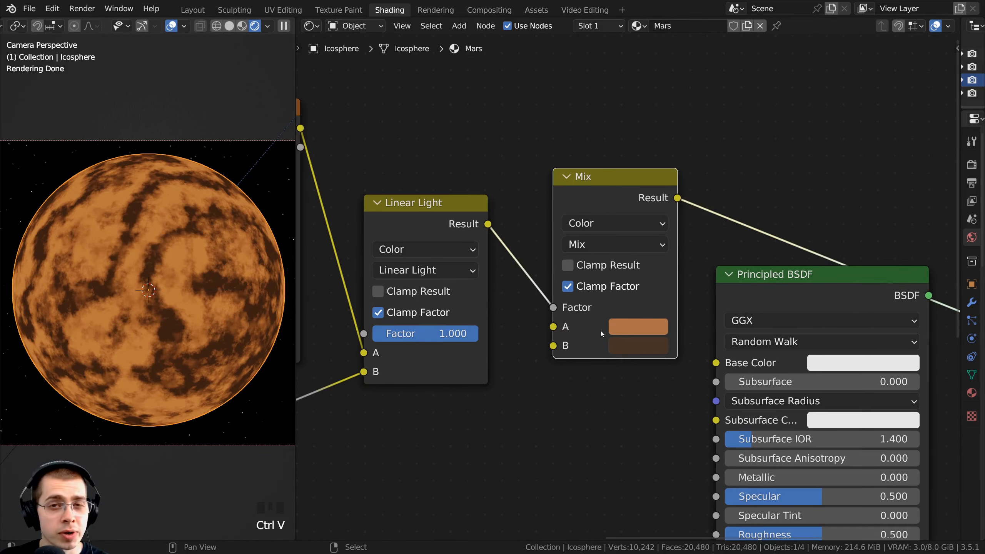
Display the Mix node's A and B colors as hex codes to check them.
{"action": "left_click", "coordinate": [642, 325]}
{"action": "left_click", "coordinate": [730, 226]}
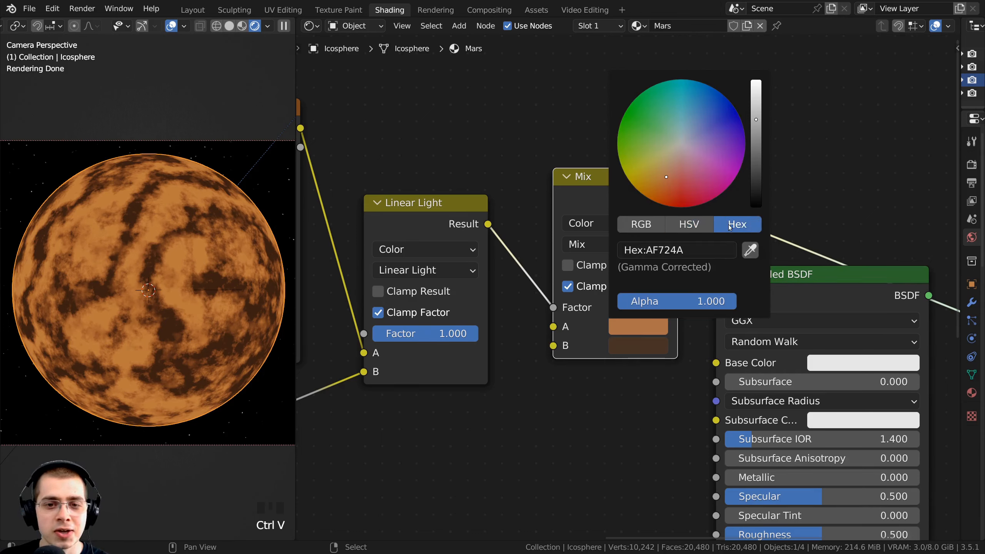
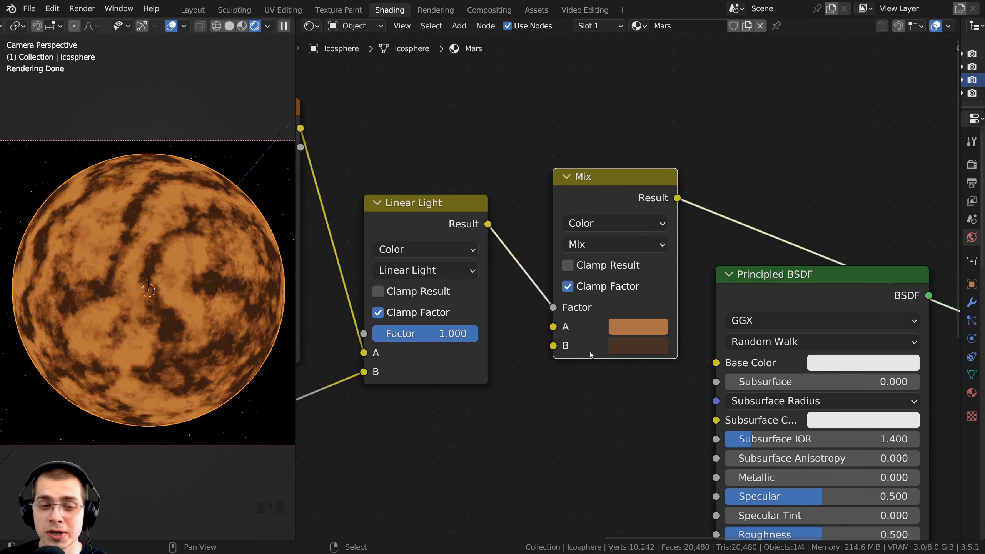
{"action": "left_click", "coordinate": [638, 348]}
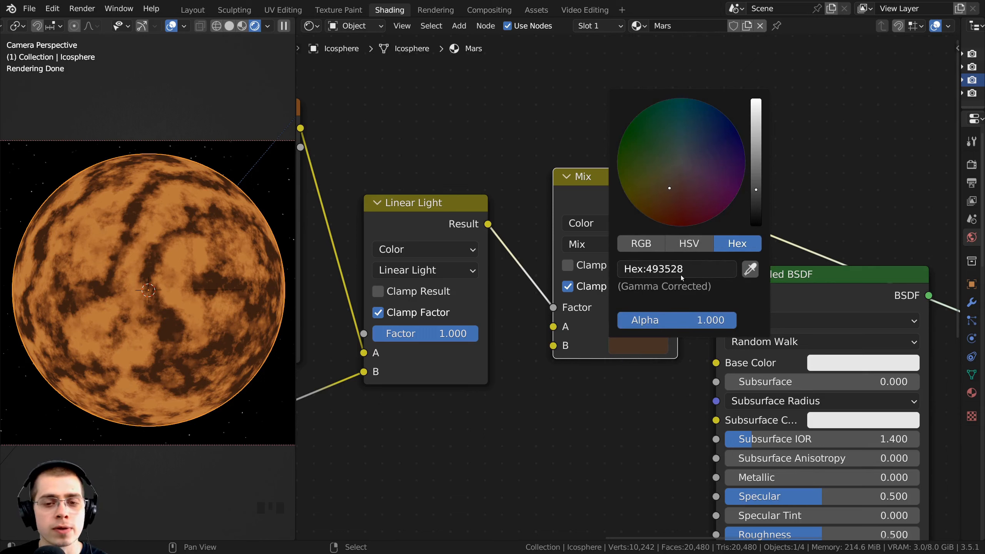
Move the Mix, Principled BSDF and Material Output nodes together away from the Linear Light node to make room between them.
{"action": "scroll", "coordinate": [593, 201], "scroll_direction": "down", "scroll_amount": 2}
{"action": "scroll", "coordinate": [163, 251], "scroll_direction": "up", "scroll_amount": 3}
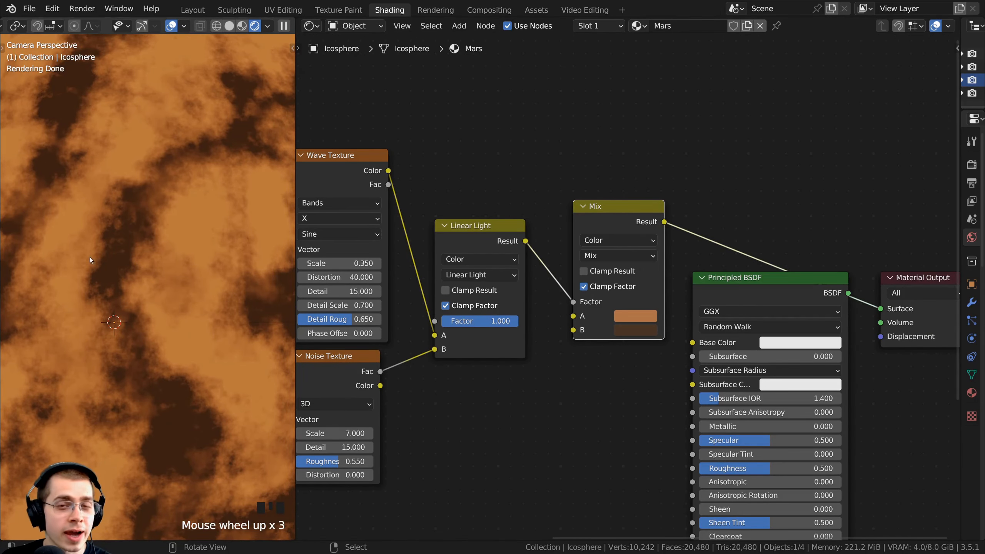
{"action": "scroll", "coordinate": [635, 274], "scroll_direction": "down", "scroll_amount": 2}
{"action": "scroll", "coordinate": [671, 210], "scroll_direction": "down", "scroll_amount": 1}
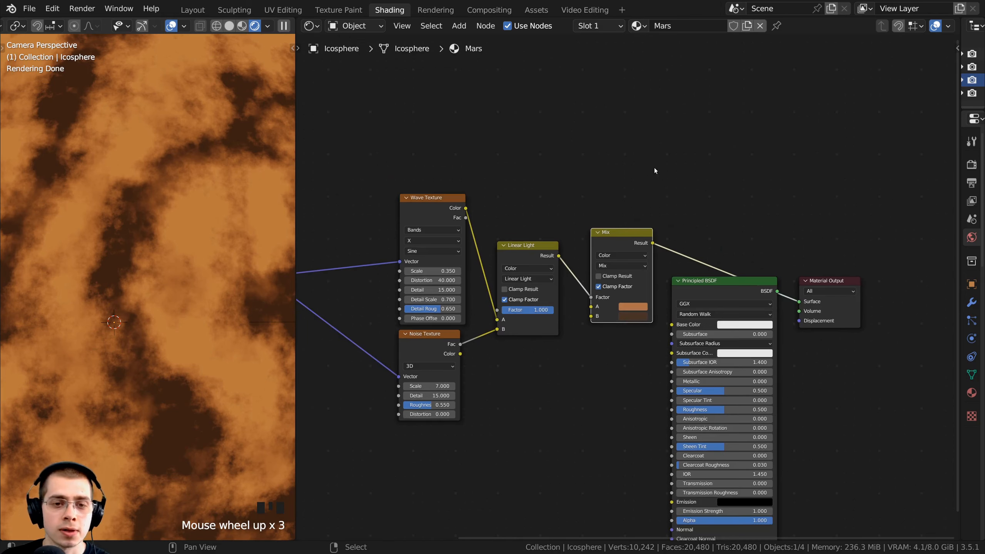
{"action": "left_click_drag", "start_coordinate": [627, 126], "coordinate": [919, 423]}
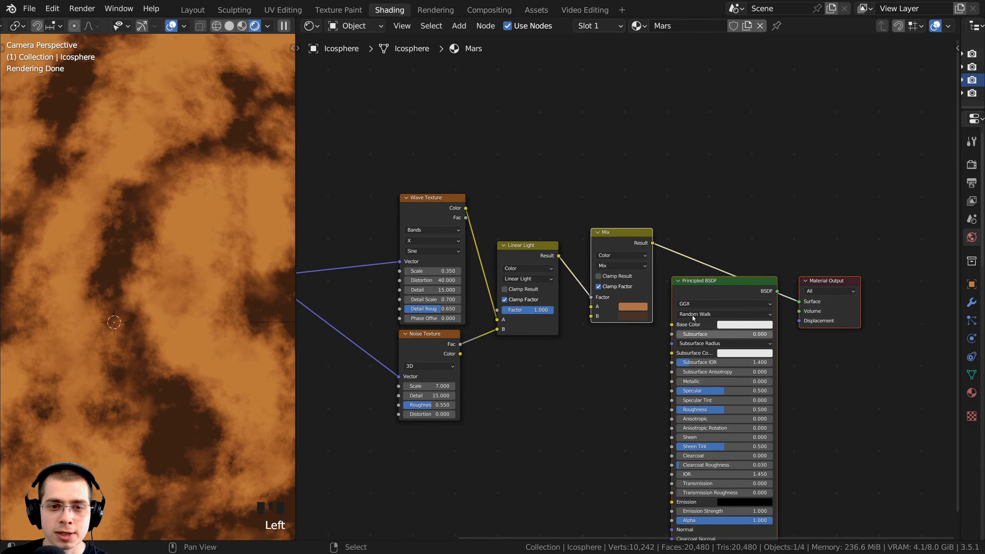
{"action": "left_click_drag", "start_coordinate": [614, 244], "coordinate": [706, 243]}
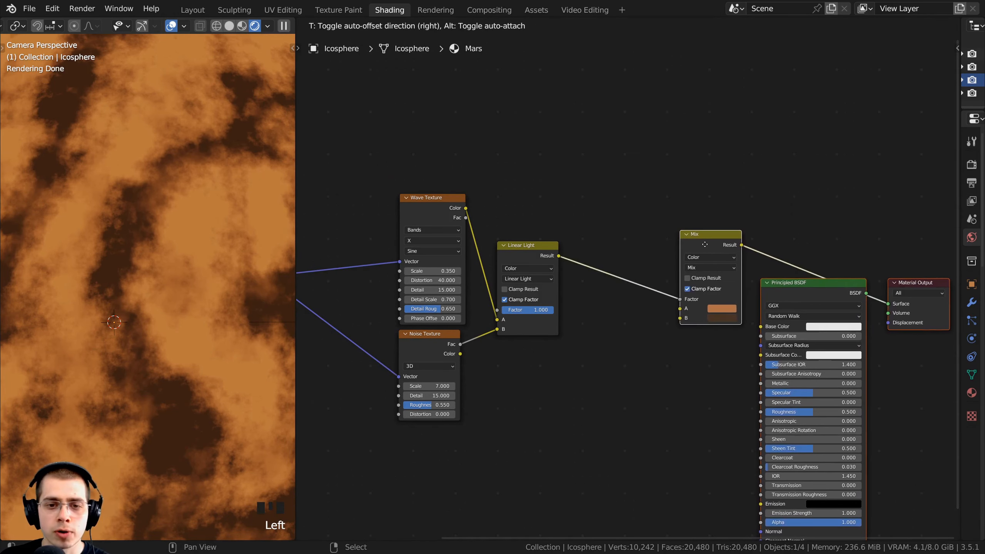
{"action": "scroll", "coordinate": [632, 249], "scroll_direction": "up", "scroll_amount": 1}
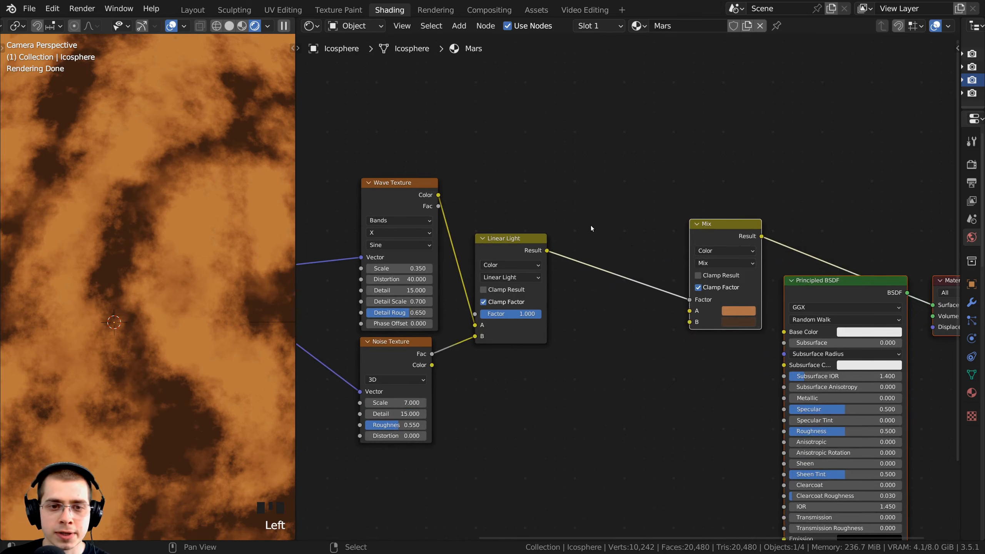
Insert a ColorRamp node between the Linear Light's Result and the Mix node's Factor.
{"action": "key", "text": "shift+a"}
{"action": "mouse_move", "coordinate": [591, 228]}
{"action": "left_click", "coordinate": [558, 155]}
{"action": "type", "text": "col"}
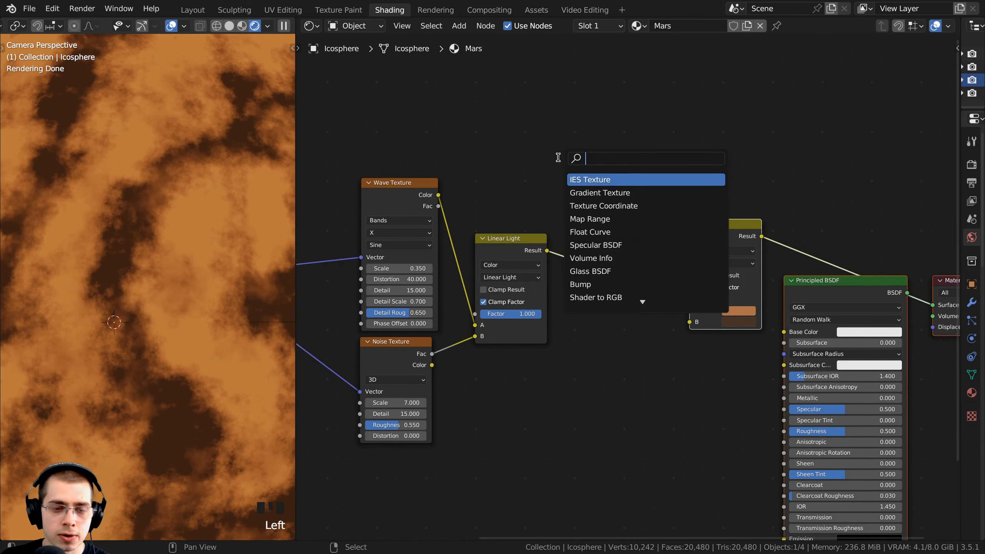
{"action": "left_click", "coordinate": [597, 179]}
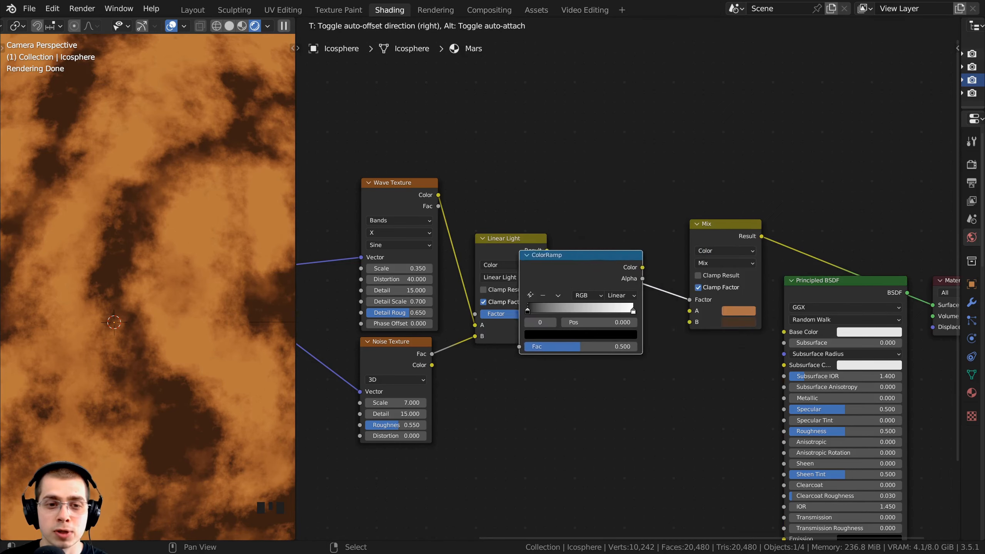
{"action": "left_click", "coordinate": [602, 247]}
Space the Linear Light, ColorRamp and Mix nodes neatly side by side, keeping the Mix node expanded.
{"action": "left_click_drag", "start_coordinate": [768, 233], "coordinate": [715, 236]}
{"action": "left_click_drag", "start_coordinate": [729, 191], "coordinate": [507, 247]}
{"action": "left_click", "coordinate": [732, 176]}
{"action": "left_click", "coordinate": [687, 226]}
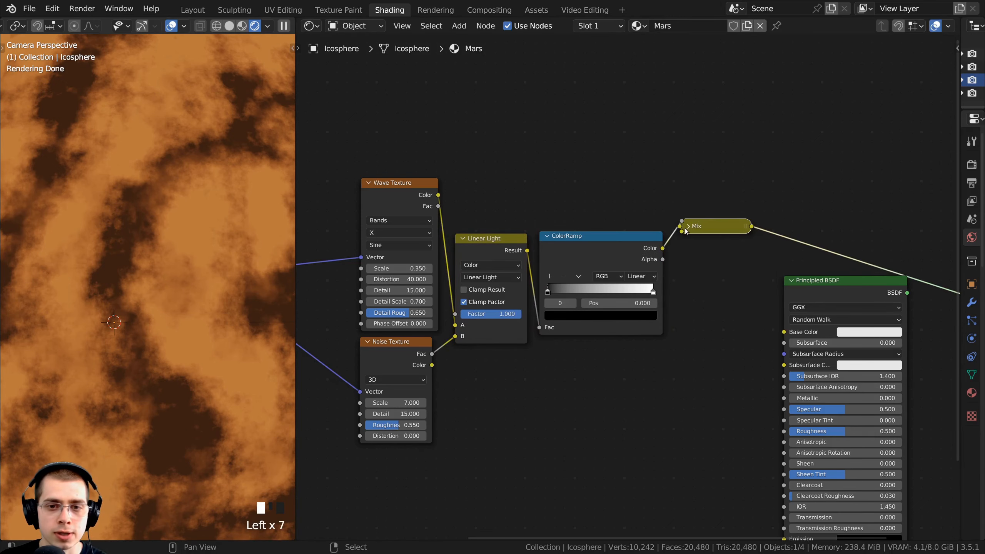
{"action": "left_click", "coordinate": [688, 227]}
Darken the ColorRamp's white stop to a light gray to soften the contrast between the two Mars colors.
{"action": "scroll", "coordinate": [707, 292], "scroll_direction": "up", "scroll_amount": 3}
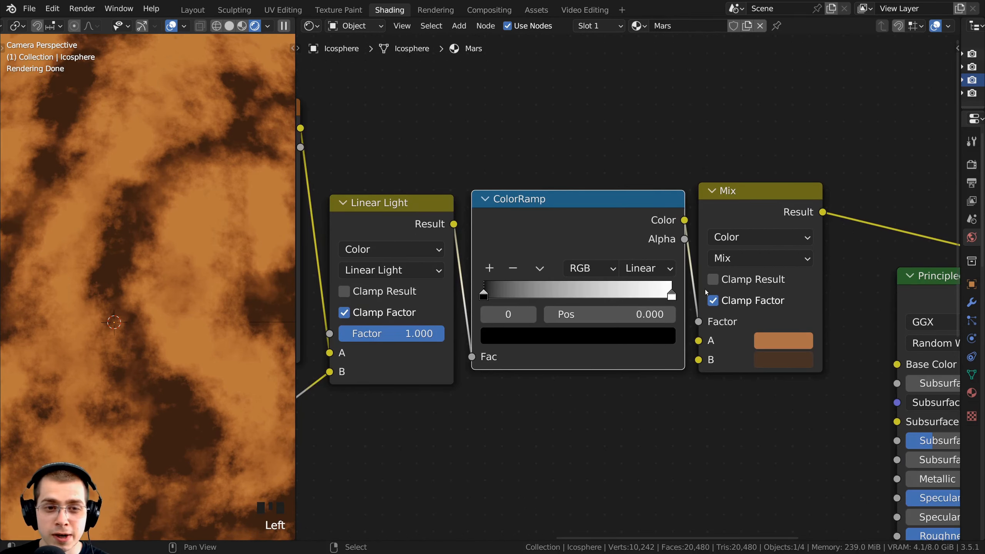
{"action": "left_click", "coordinate": [665, 296]}
{"action": "scroll", "coordinate": [581, 339], "scroll_direction": "down", "scroll_amount": 1}
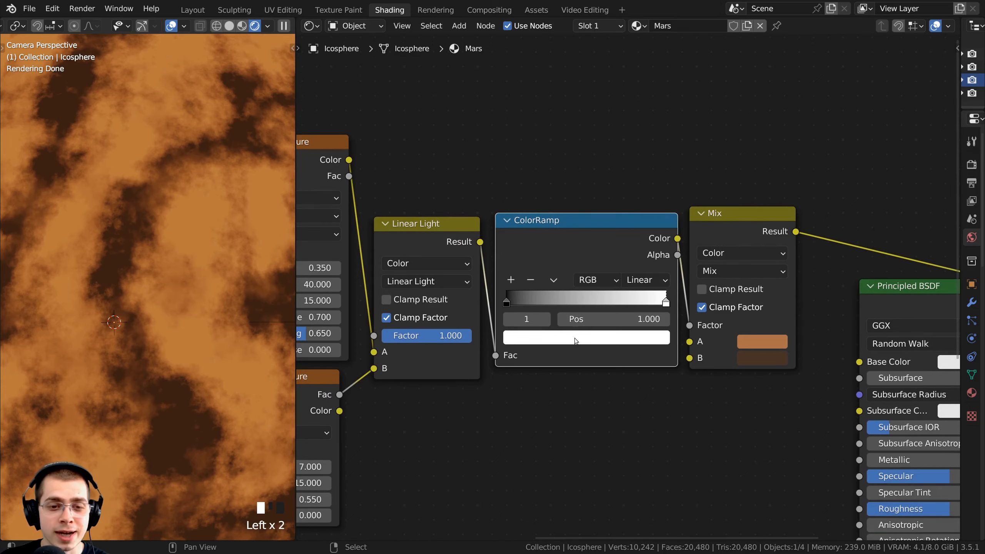
{"action": "left_click", "coordinate": [578, 339]}
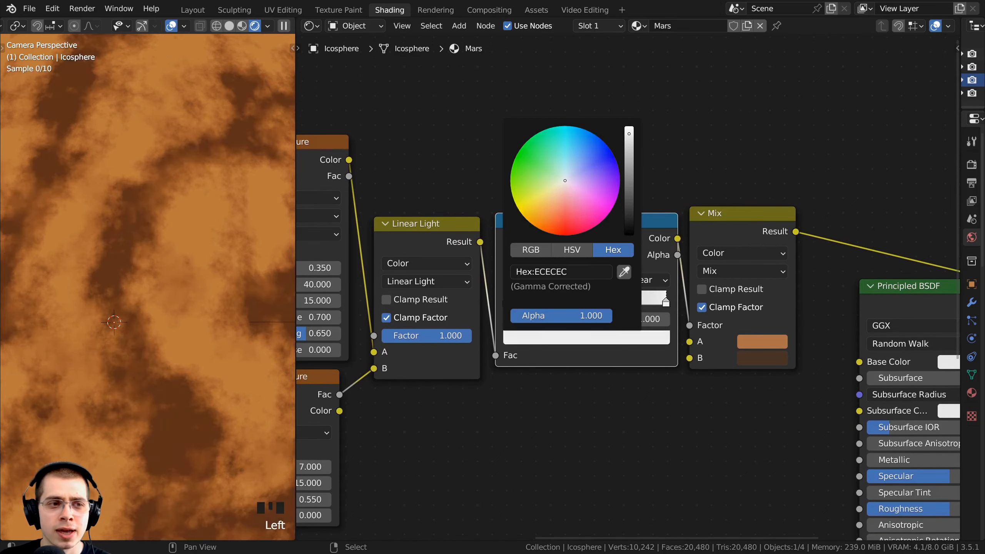
{"action": "left_click_drag", "start_coordinate": [629, 136], "coordinate": [628, 159]}
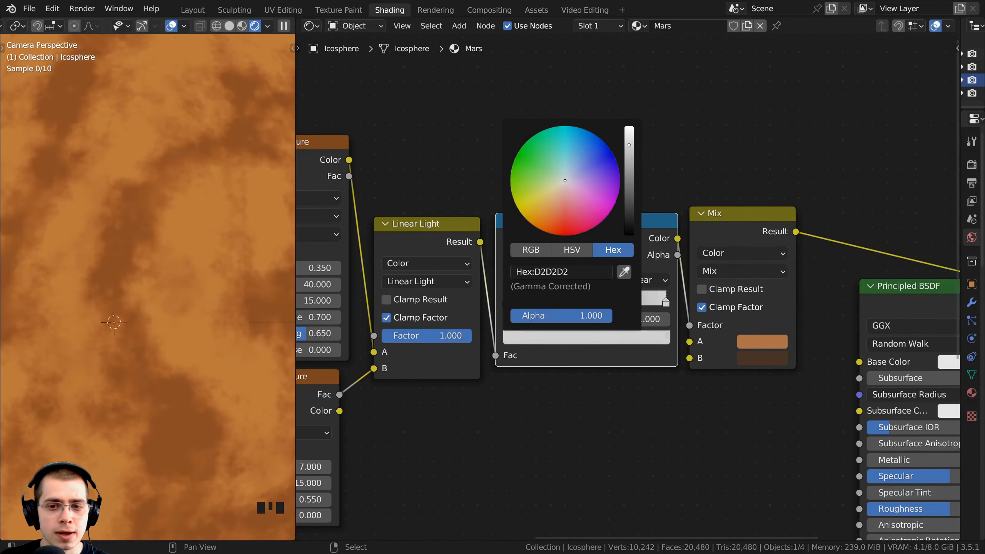
{"action": "scroll", "coordinate": [147, 272], "scroll_direction": "down", "scroll_amount": 2}
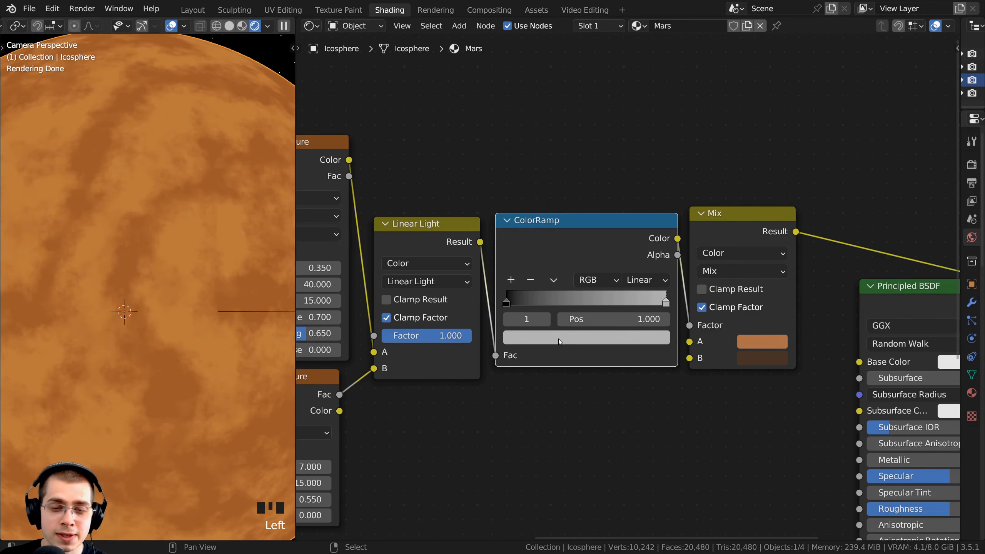
Check the hex value of the ColorRamp's light gray stop.
{"action": "left_click", "coordinate": [560, 339]}
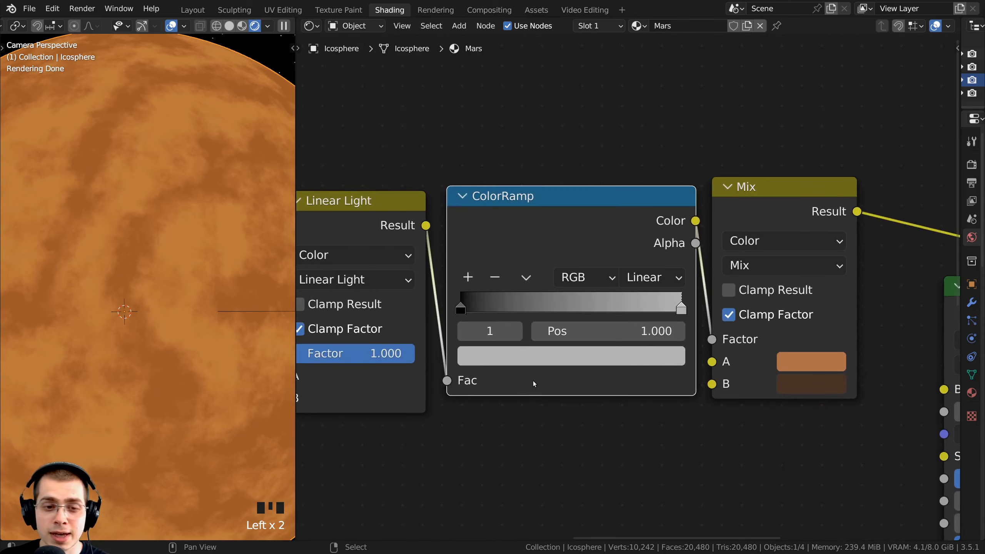
{"action": "left_click", "coordinate": [528, 359]}
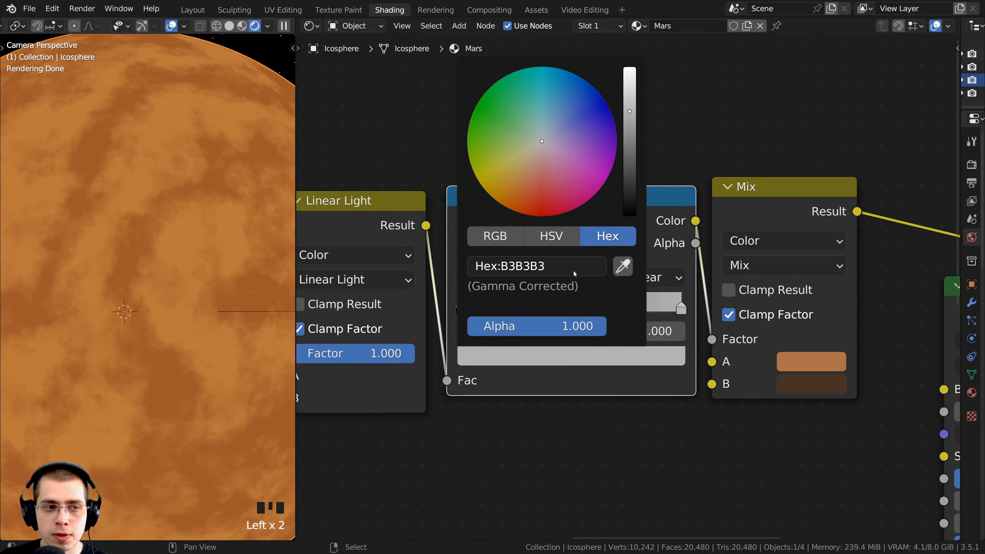
{"action": "scroll", "coordinate": [234, 236], "scroll_direction": "down", "scroll_amount": 5}
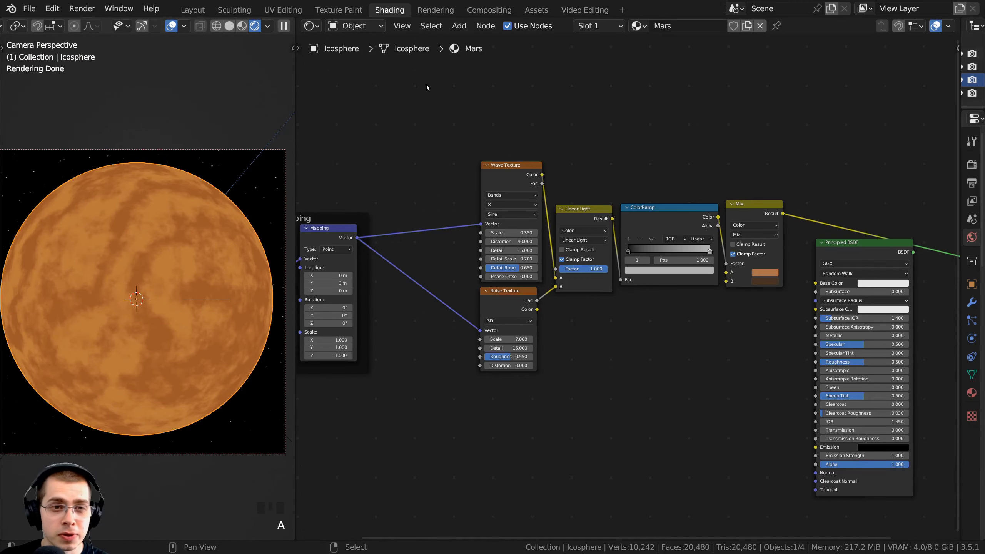
Frame the Wave Texture, Noise Texture, Linear Light and ColorRamp nodes together, shift the frame away from the Mix node and label it Noise 1.
{"action": "left_click_drag", "start_coordinate": [426, 85], "coordinate": [680, 363]}
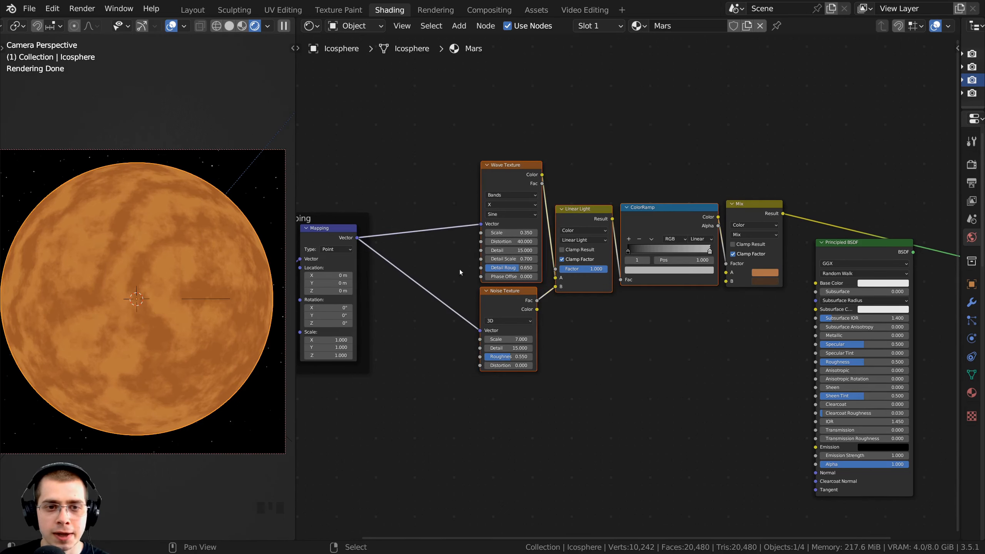
{"action": "key", "text": "ctrl+j"}
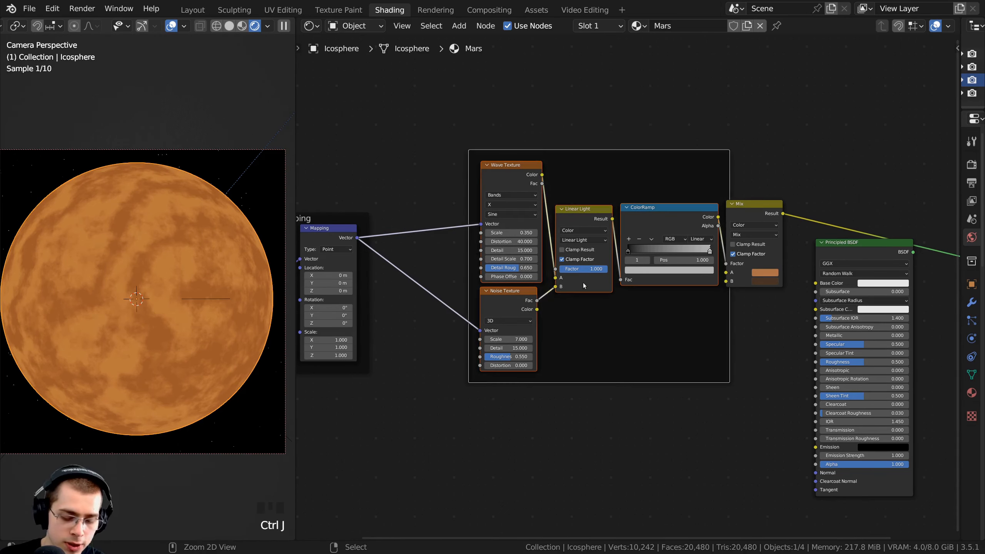
{"action": "left_click_drag", "start_coordinate": [593, 152], "coordinate": [568, 166]}
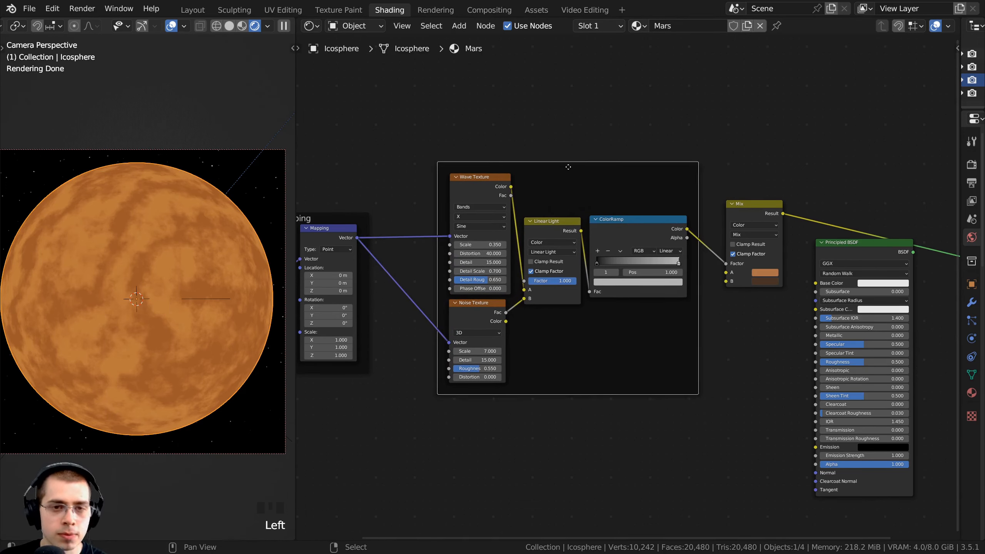
{"action": "key", "text": "F2"}
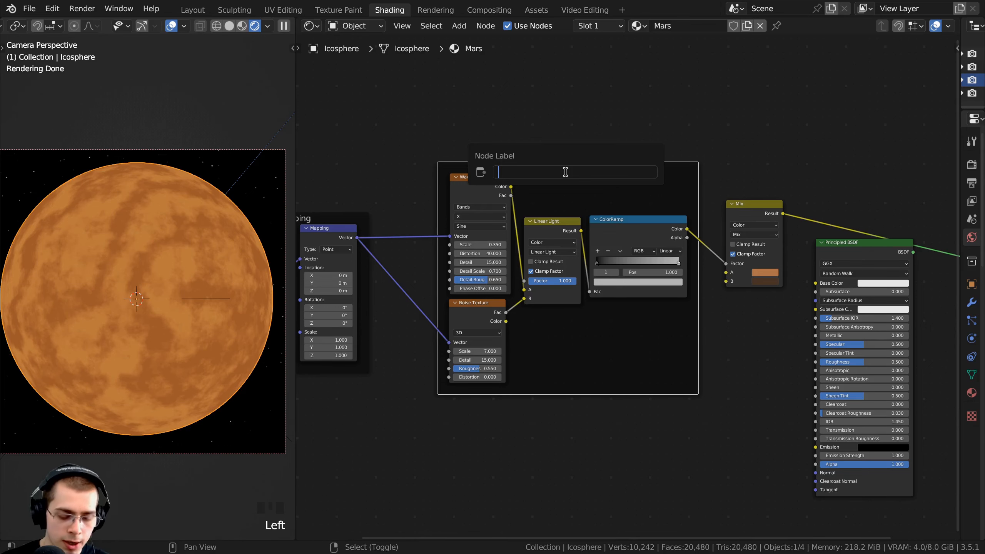
{"action": "type", "text": "Noise 1"}
{"action": "key", "text": "Return"}
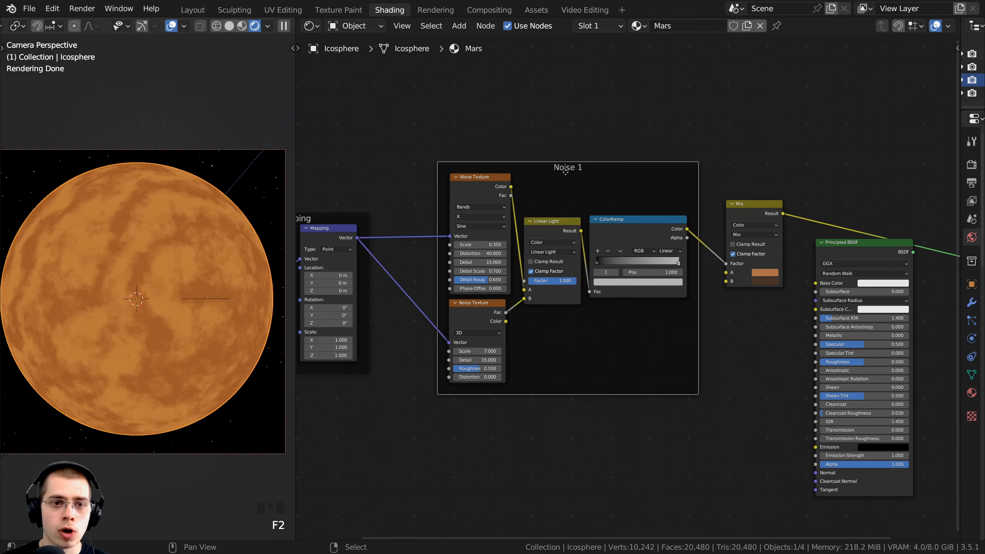
Add a Voronoi Texture node in the empty space above the Noise 1 frame.
{"action": "middle_click_drag", "start_coordinate": [574, 177], "coordinate": [575, 276]}
{"action": "scroll", "coordinate": [576, 276], "scroll_direction": "up", "scroll_amount": 1}
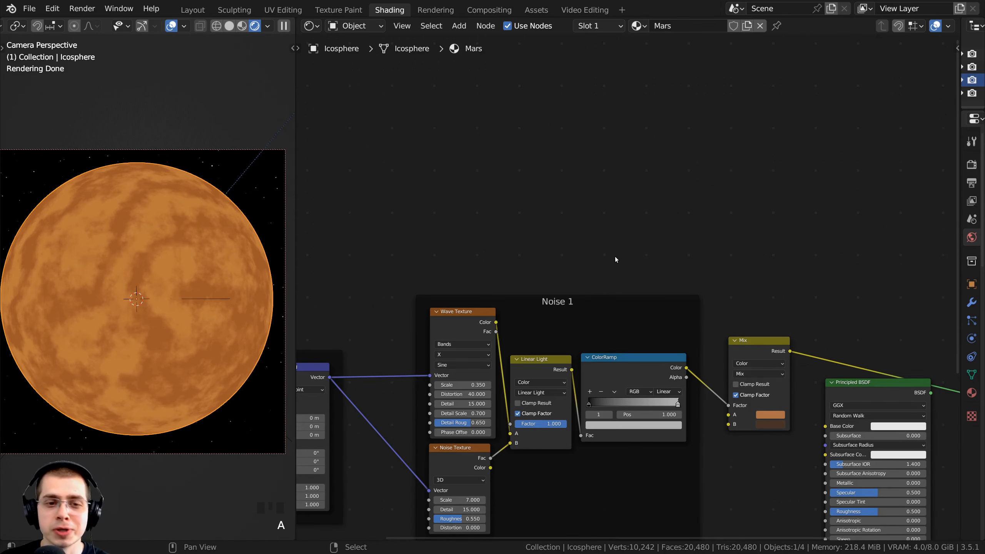
{"action": "key", "text": "shift+a"}
{"action": "left_click", "coordinate": [592, 223]}
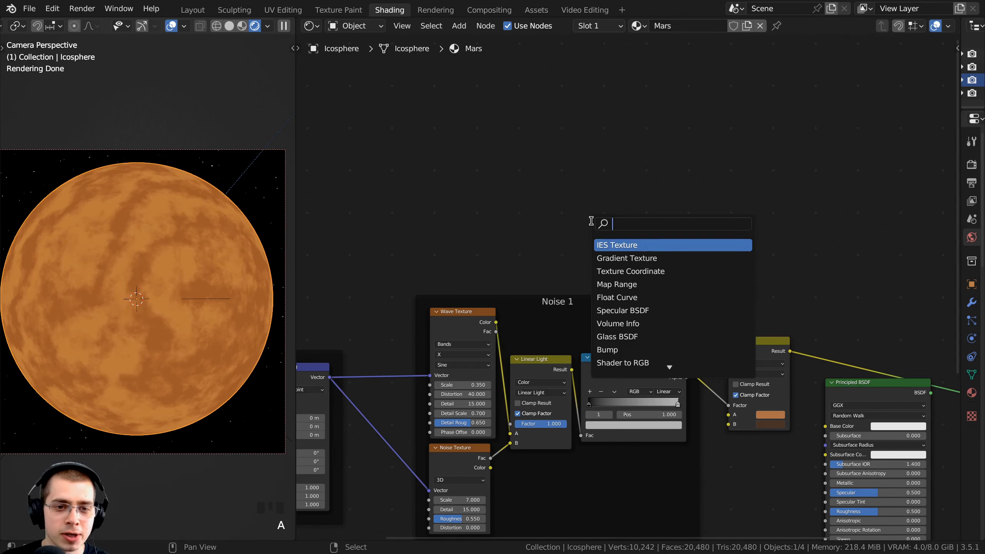
{"action": "type", "text": "vor"}
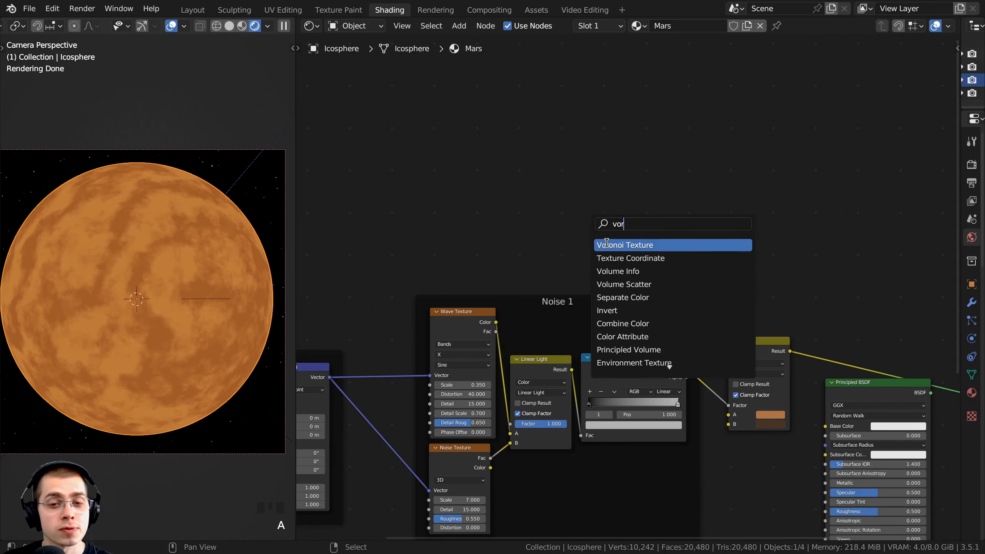
{"action": "left_click", "coordinate": [608, 244]}
{"action": "left_click", "coordinate": [621, 254]}
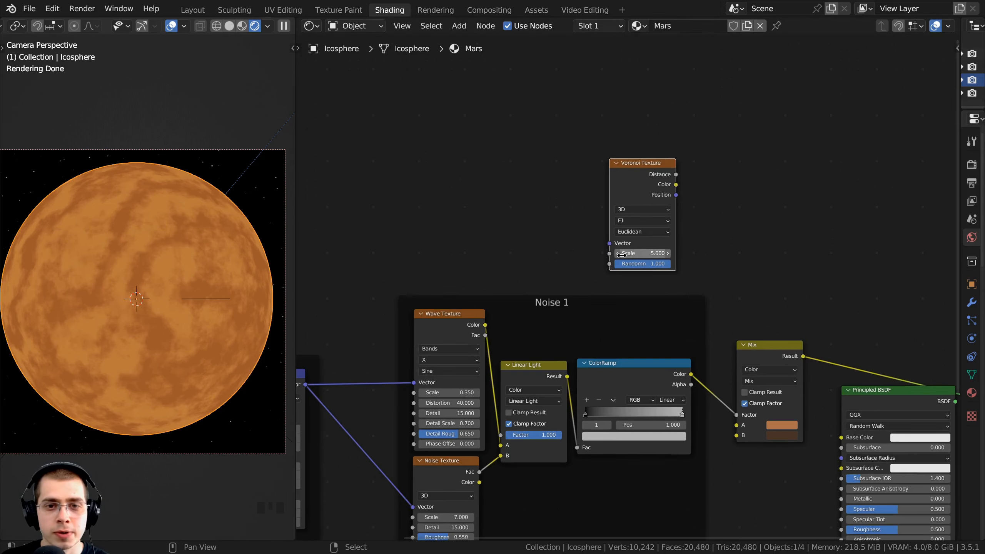
Preview the Voronoi Texture on the planet and set its feature output to Distance to Edge.
{"action": "left_click", "coordinate": [649, 181], "text": "ctrl+shift"}
{"action": "scroll", "coordinate": [650, 181], "scroll_direction": "up", "scroll_amount": 2}
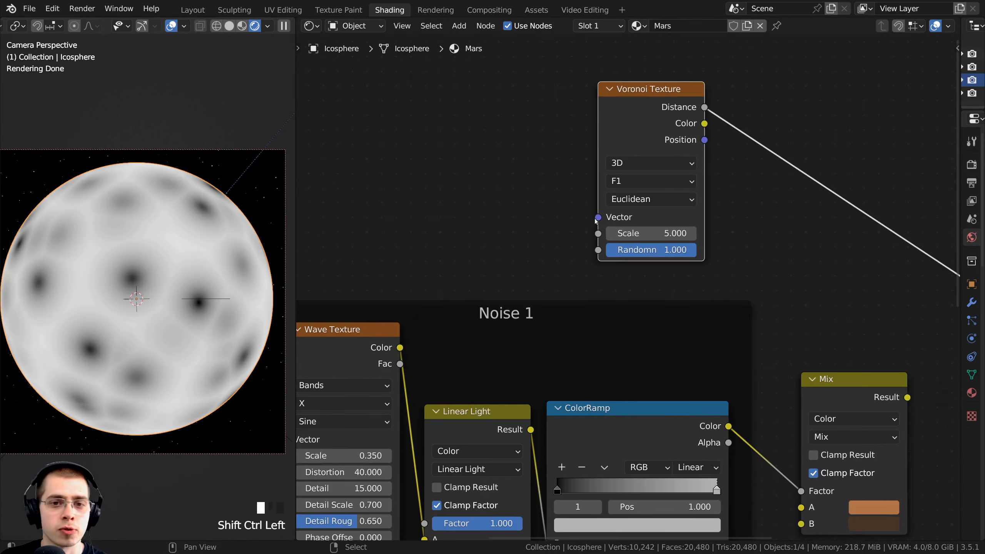
{"action": "left_click", "coordinate": [623, 183]}
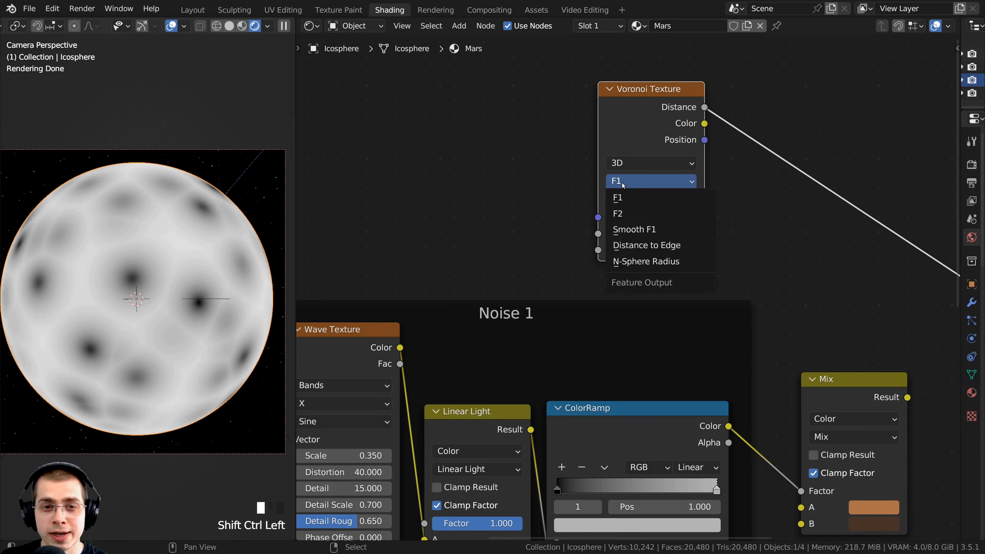
{"action": "left_click", "coordinate": [629, 248]}
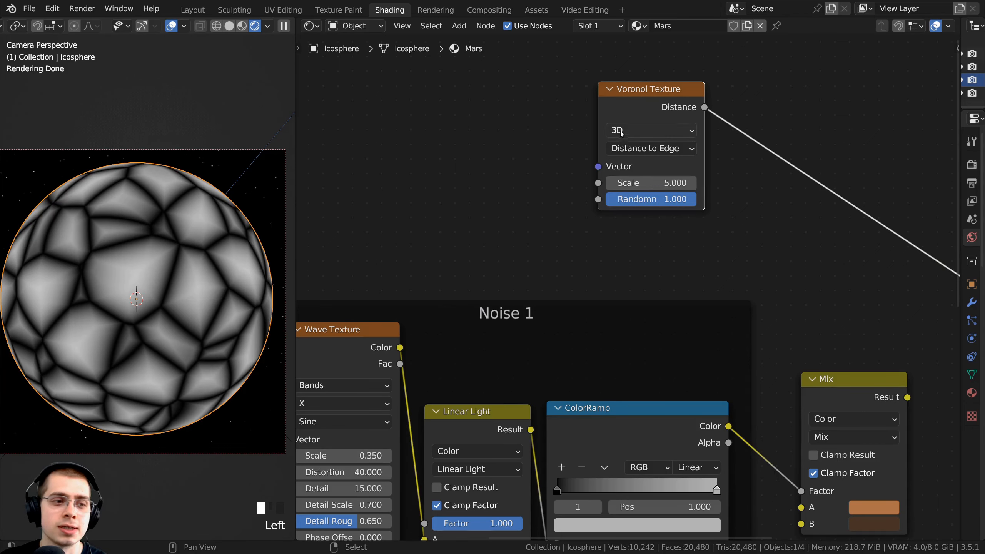
{"action": "left_click_drag", "start_coordinate": [620, 117], "coordinate": [627, 163]}
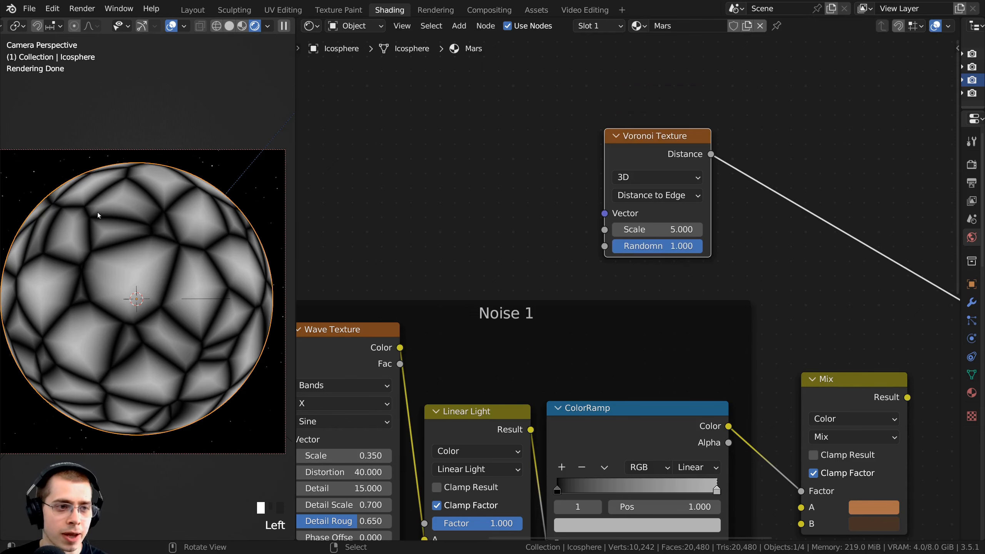
Connect the Wave Texture's Color output to the Voronoi Texture's Vector input and inspect the distorted pattern on the planet.
{"action": "scroll", "coordinate": [624, 259], "scroll_direction": "down", "scroll_amount": 3}
{"action": "middle_click_drag", "start_coordinate": [625, 241], "coordinate": [680, 239]}
{"action": "scroll", "coordinate": [232, 180], "scroll_direction": "up", "scroll_amount": 5}
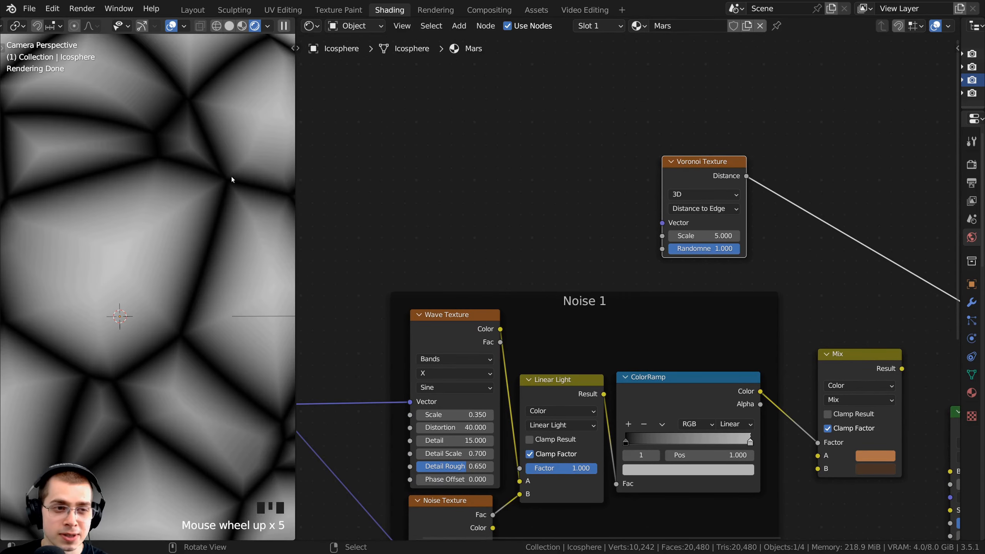
{"action": "scroll", "coordinate": [198, 217], "scroll_direction": "down", "scroll_amount": 2}
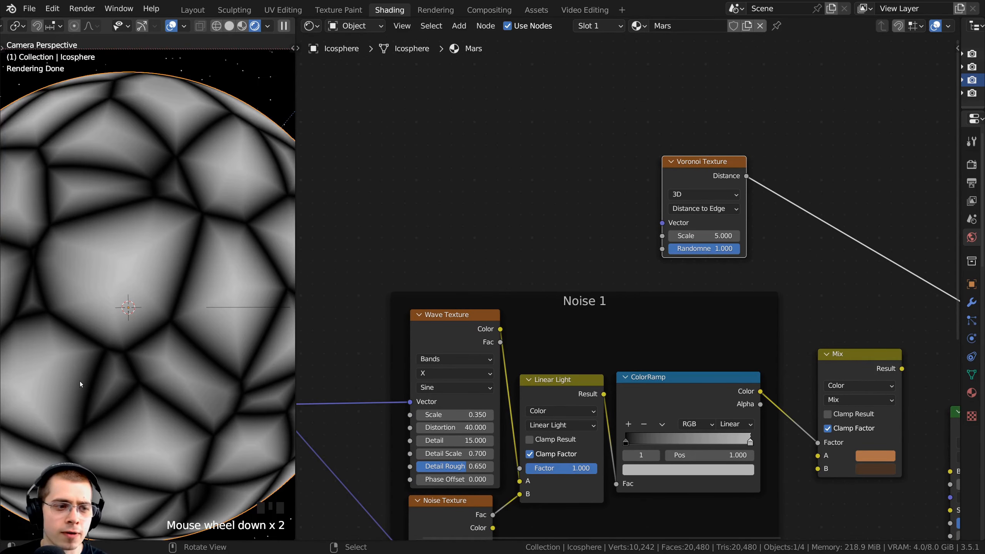
{"action": "middle_click_drag", "start_coordinate": [80, 384], "coordinate": [73, 203], "text": "shift"}
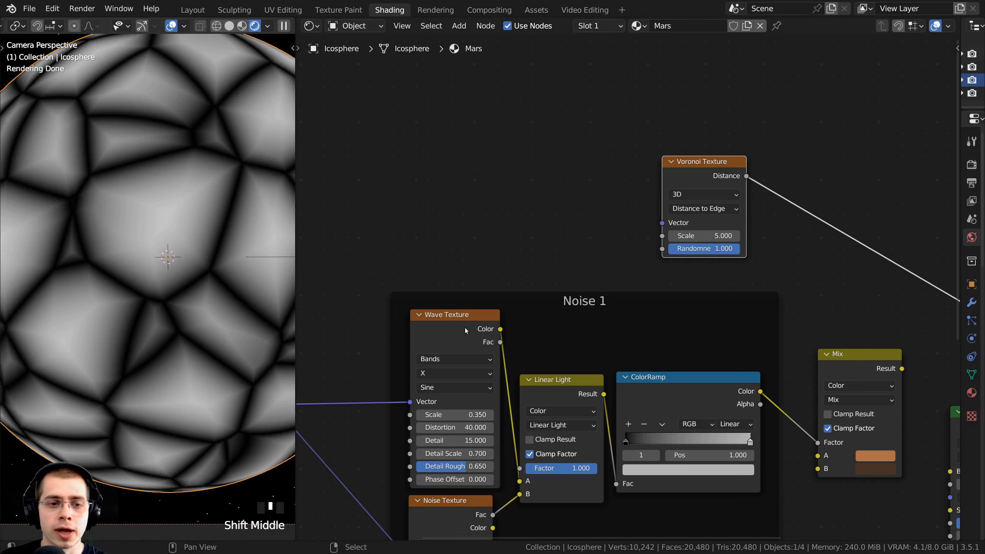
{"action": "left_click_drag", "start_coordinate": [416, 324], "coordinate": [398, 319]}
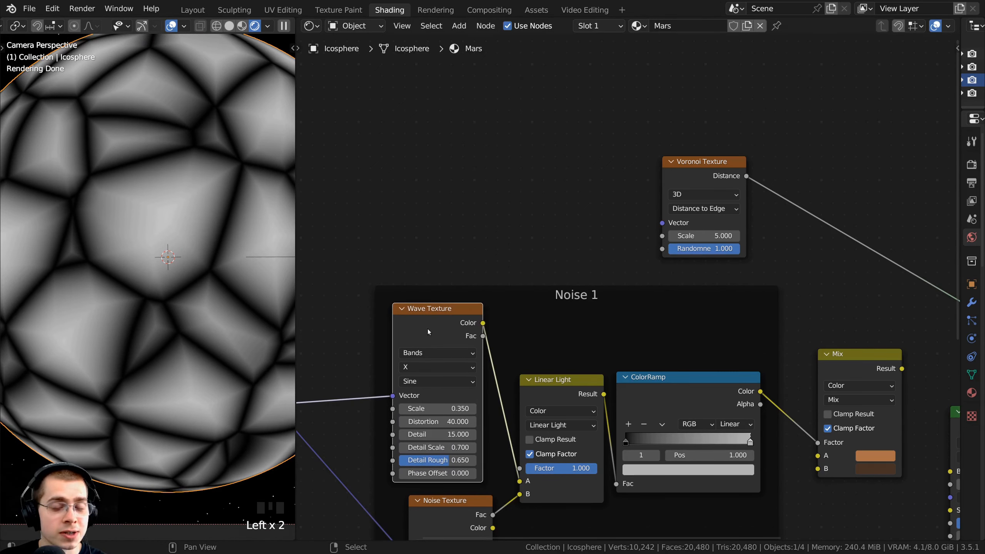
{"action": "left_click", "coordinate": [689, 168]}
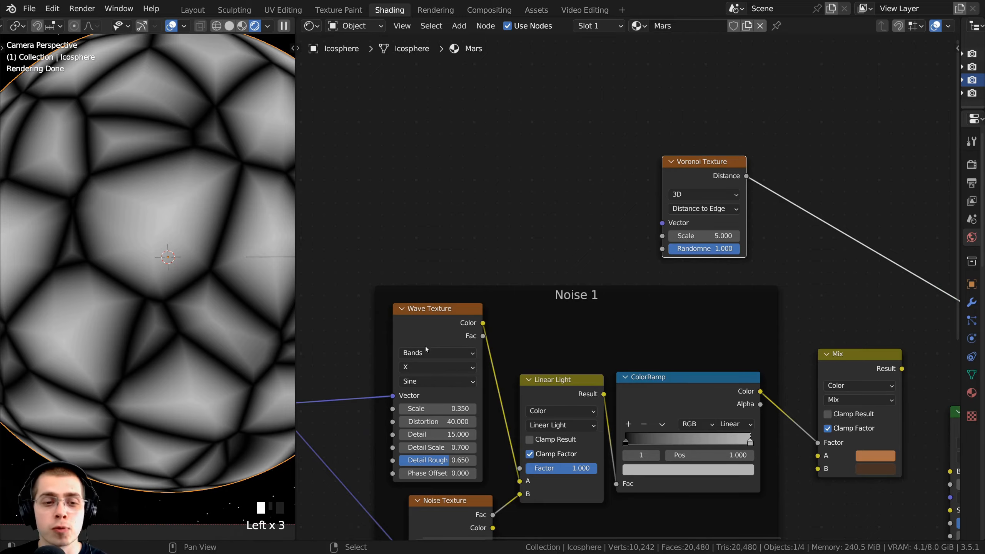
{"action": "left_click_drag", "start_coordinate": [483, 323], "coordinate": [661, 223]}
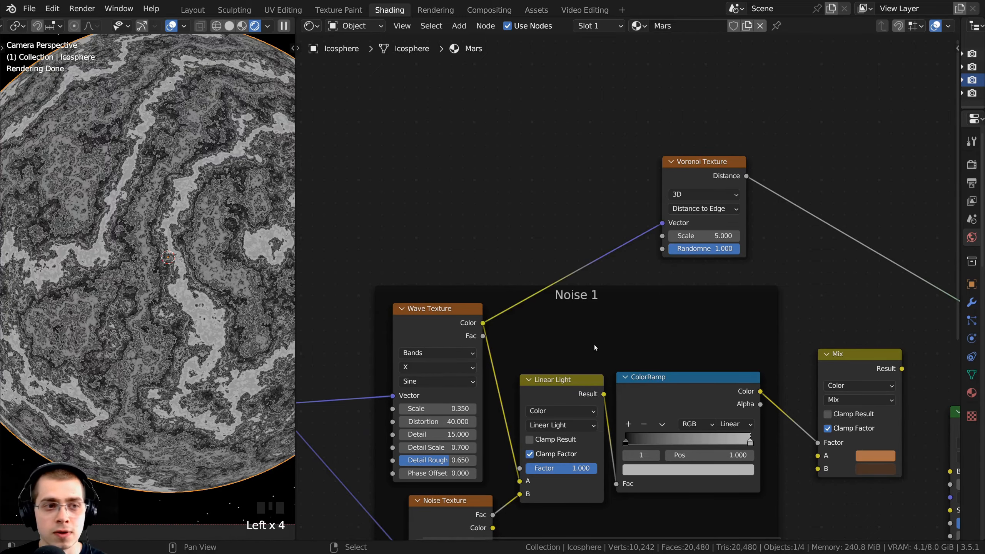
{"action": "scroll", "coordinate": [142, 282], "scroll_direction": "down", "scroll_amount": 5}
{"action": "scroll", "coordinate": [142, 283], "scroll_direction": "up", "scroll_amount": 12}
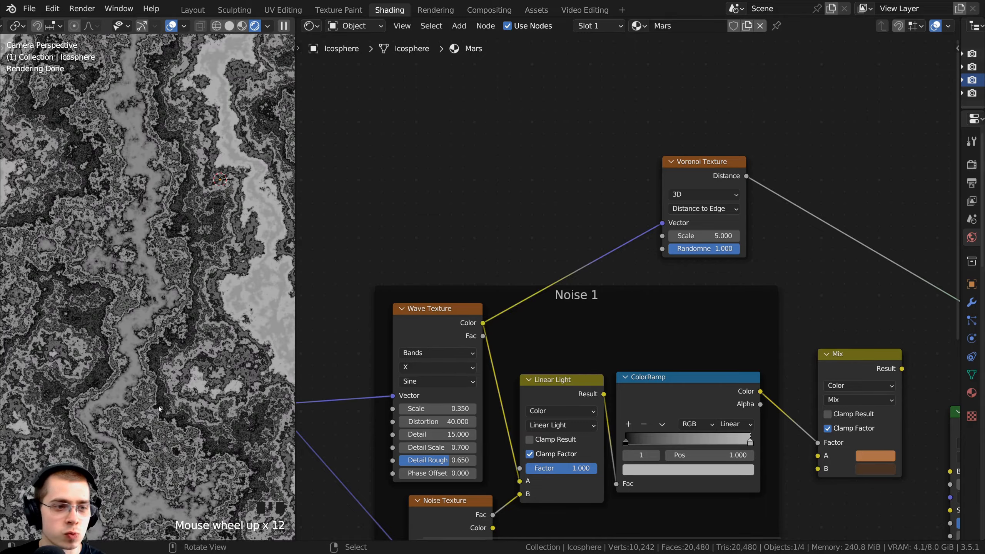
{"action": "scroll", "coordinate": [159, 408], "scroll_direction": "down", "scroll_amount": 7}
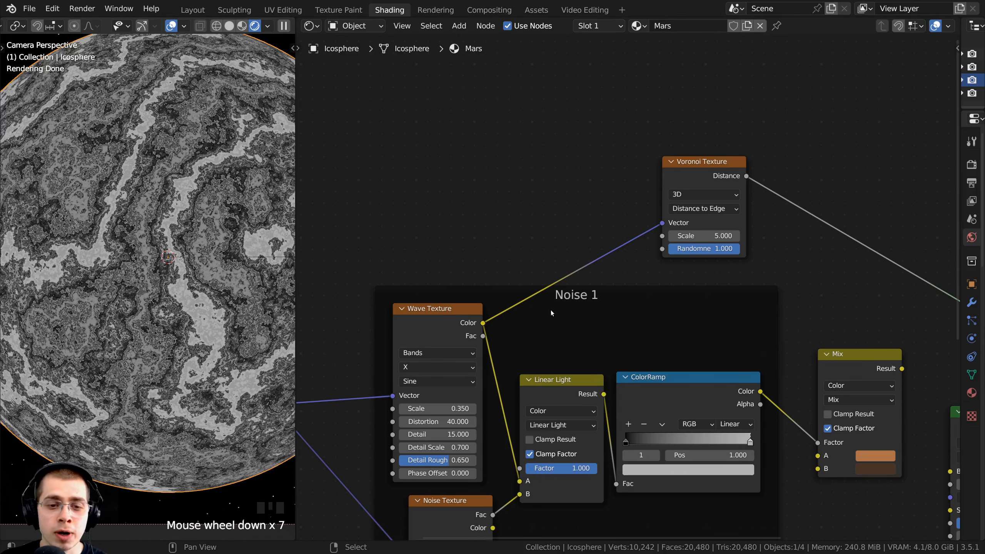
Duplicate the Linear Light node and detach the copy from the Noise 1 frame.
{"action": "middle_click_drag", "start_coordinate": [531, 331], "coordinate": [586, 289]}
{"action": "scroll", "coordinate": [587, 288], "scroll_direction": "up", "scroll_amount": 2}
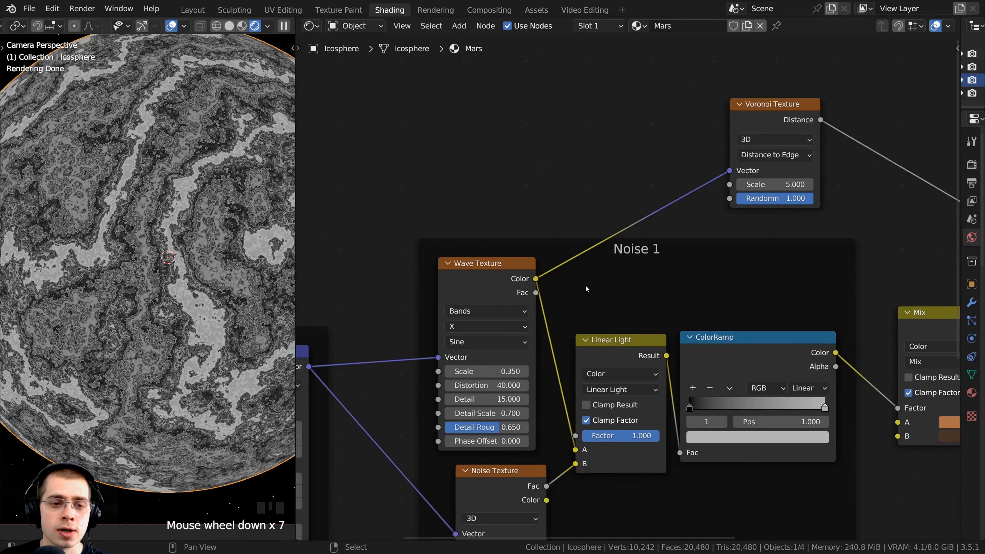
{"action": "left_click_drag", "start_coordinate": [454, 277], "coordinate": [460, 277]}
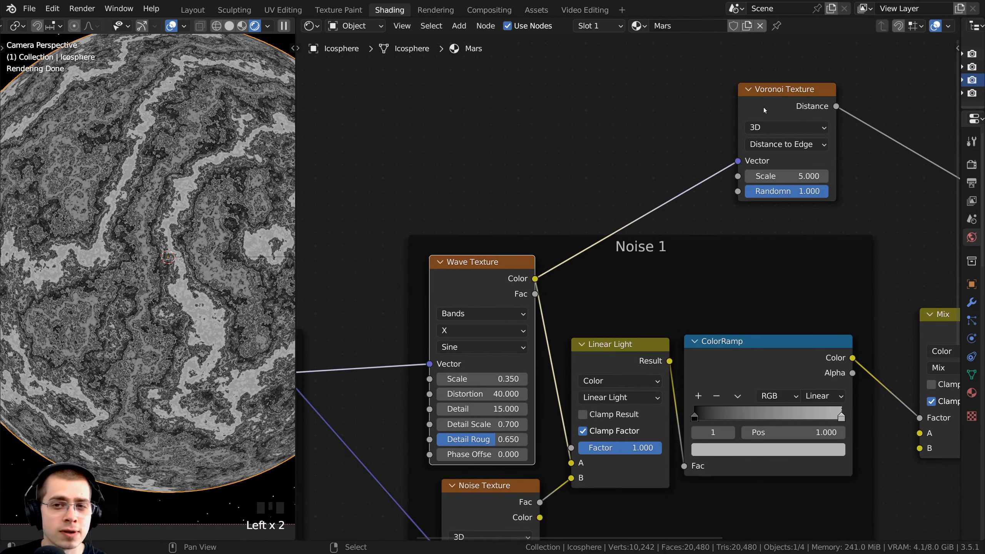
{"action": "left_click", "coordinate": [689, 373]}
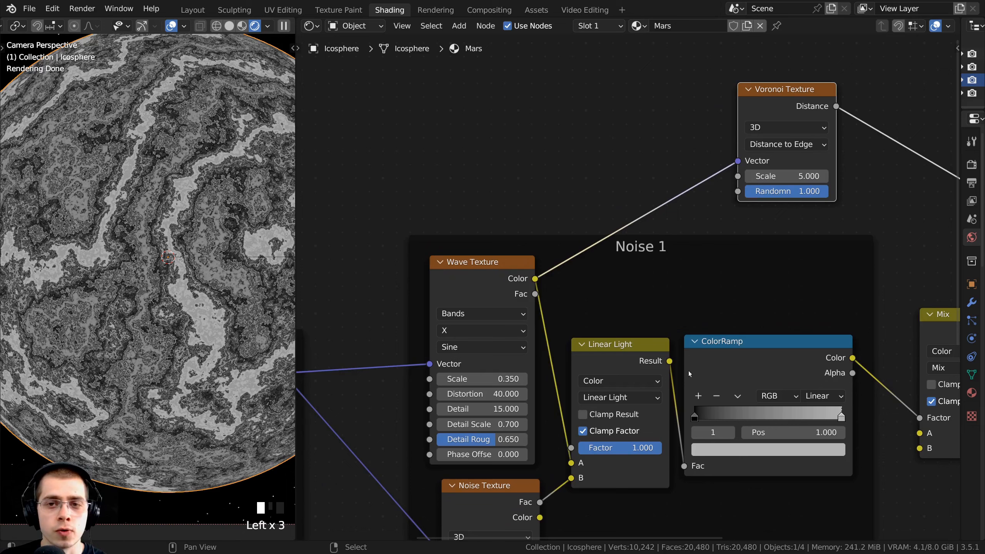
{"action": "left_click", "coordinate": [611, 351]}
{"action": "scroll", "coordinate": [607, 347], "scroll_direction": "down", "scroll_amount": 3}
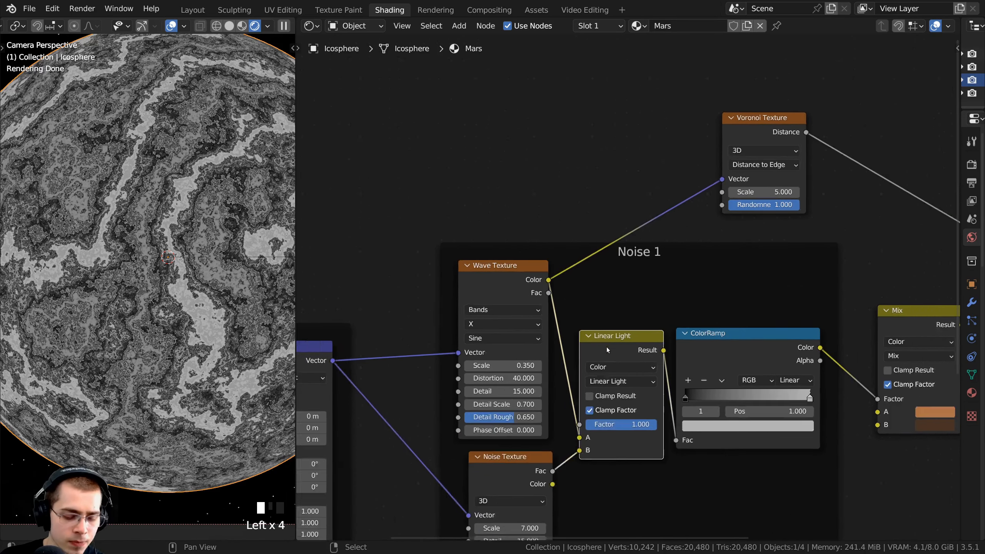
{"action": "key", "text": "shift+d"}
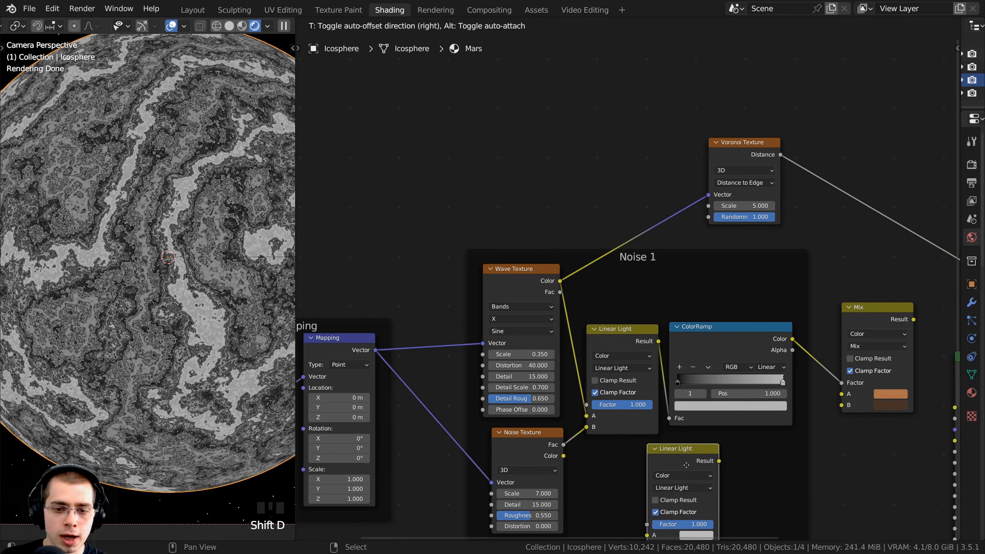
{"action": "left_click", "coordinate": [659, 458]}
{"action": "middle_click_drag", "start_coordinate": [658, 458], "coordinate": [598, 359]}
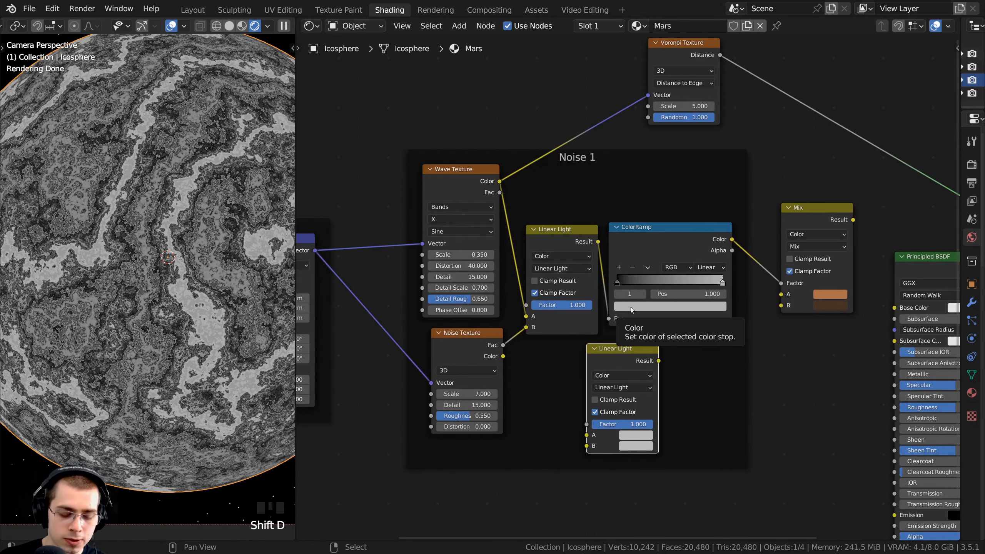
{"action": "key", "text": "alt+p"}
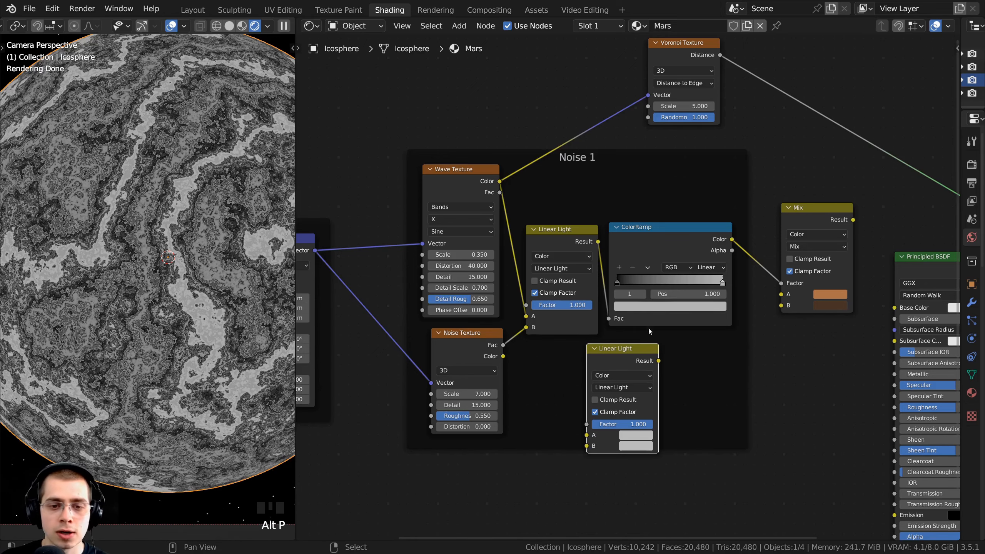
Insert the Linear Light copy into the link between the Wave Texture and the Voronoi Texture, above the Noise 1 frame.
{"action": "key", "text": "g"}
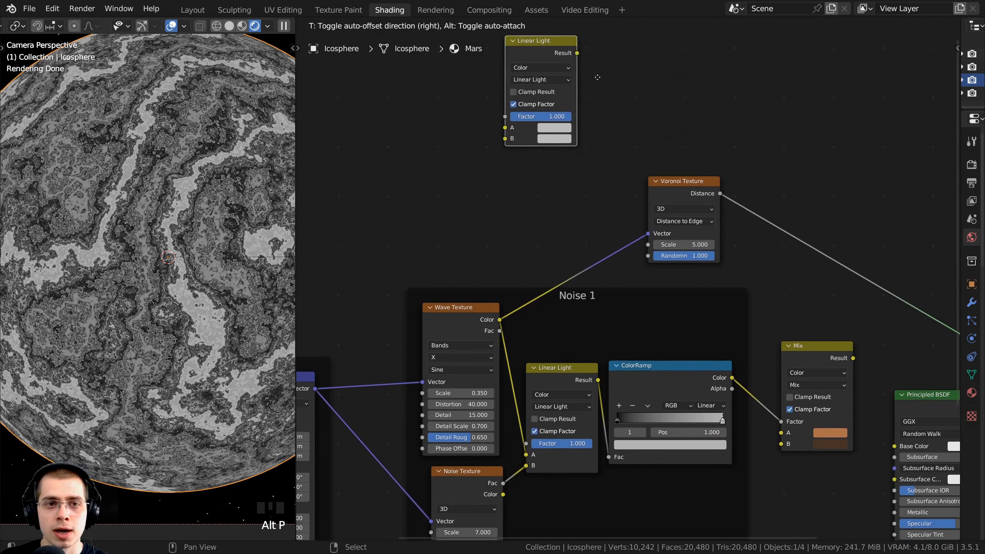
{"action": "left_click", "coordinate": [576, 143]}
{"action": "scroll", "coordinate": [576, 143], "scroll_direction": "up", "scroll_amount": 3}
{"action": "key", "text": "g"}
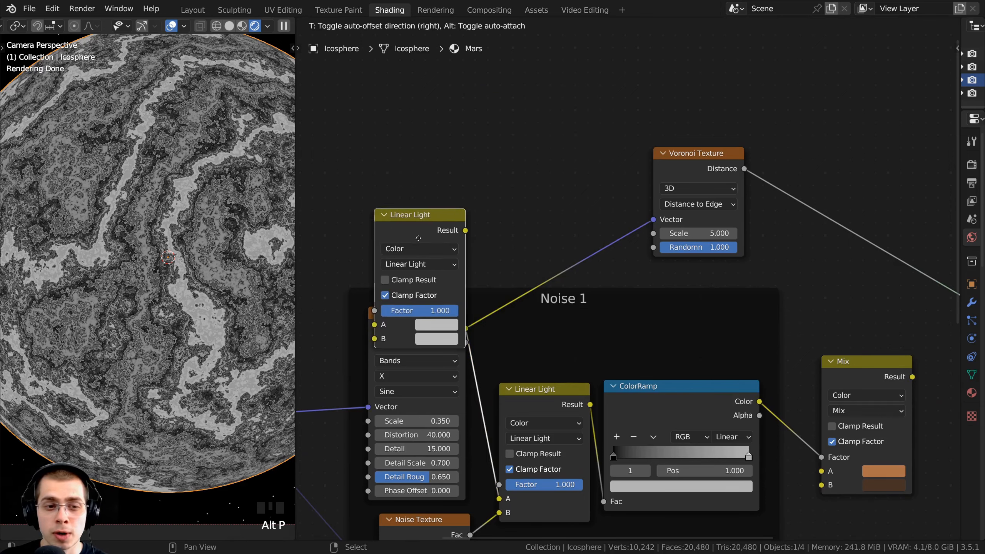
{"action": "left_click", "coordinate": [571, 147]}
{"action": "left_click_drag", "start_coordinate": [571, 148], "coordinate": [574, 167]}
{"action": "left_click_drag", "start_coordinate": [690, 167], "coordinate": [673, 162]}
{"action": "left_click", "coordinate": [525, 155]}
Reroute the Wave Texture's Color link to the Linear Light copy's B input and select the Mapping node.
{"action": "mouse_move", "coordinate": [602, 235]}
{"action": "left_mouse_down"}
{"action": "mouse_move", "coordinate": [505, 329]}
{"action": "mouse_move", "coordinate": [572, 228]}
{"action": "mouse_move", "coordinate": [602, 251]}
{"action": "left_mouse_up"}
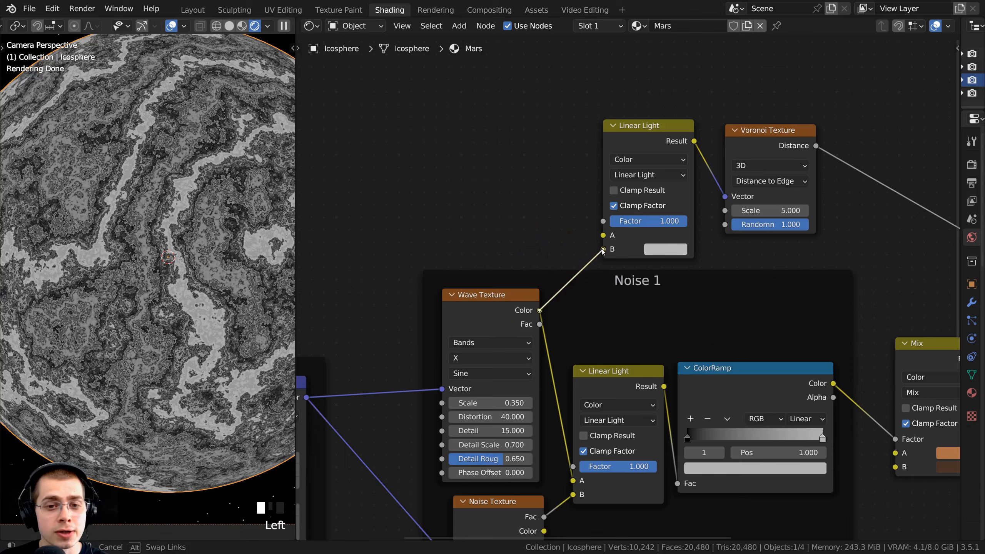
{"action": "scroll", "coordinate": [574, 270], "scroll_direction": "down", "scroll_amount": 2}
{"action": "middle_click_drag", "start_coordinate": [396, 306], "coordinate": [458, 330]}
{"action": "left_click", "coordinate": [474, 279]}
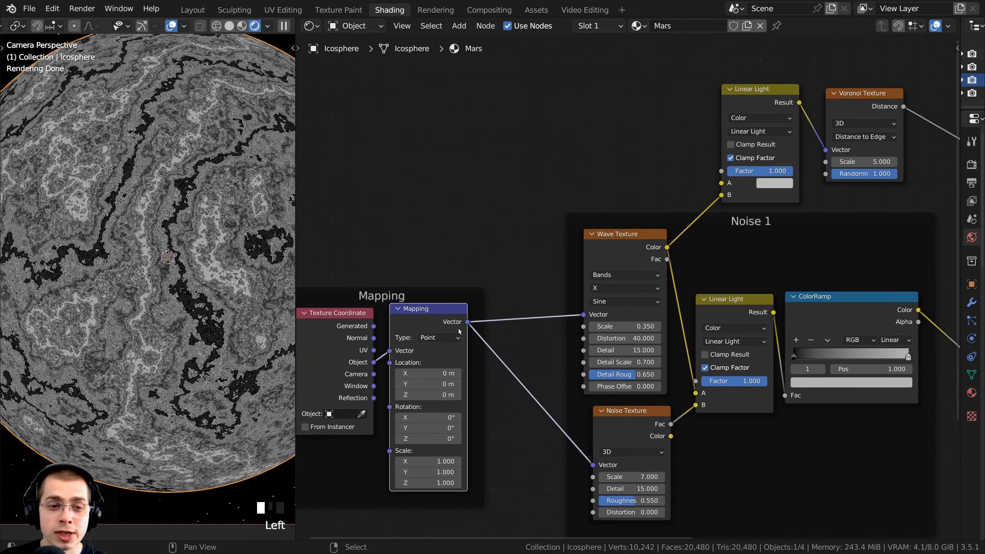
Connect the Mapping node's Vector output to the upper Linear Light node's A input and compare its Factor at 0 and 1.
{"action": "left_click_drag", "start_coordinate": [468, 322], "coordinate": [722, 183]}
{"action": "scroll", "coordinate": [605, 253], "scroll_direction": "up", "scroll_amount": 2}
{"action": "left_click_drag", "start_coordinate": [650, 249], "coordinate": [578, 250]}
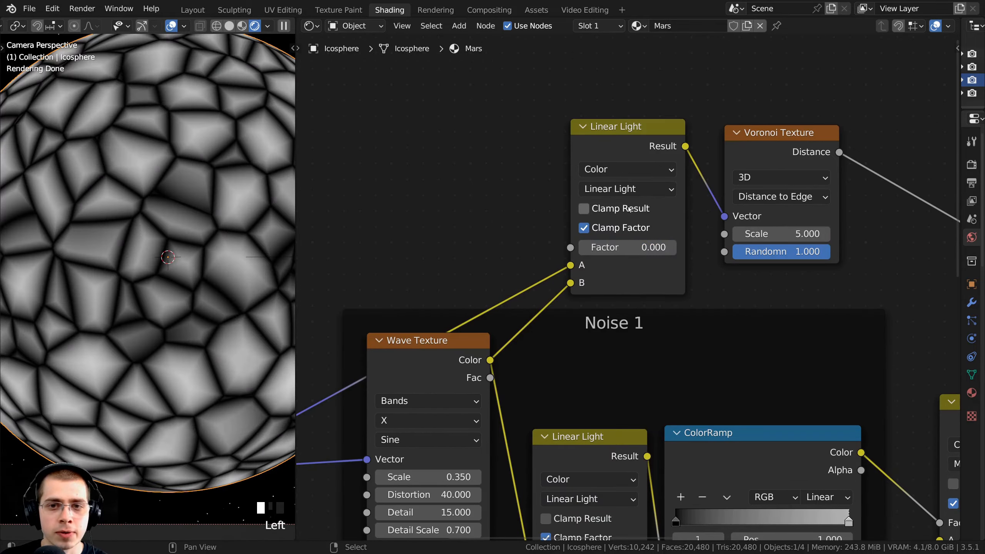
{"action": "scroll", "coordinate": [323, 295], "scroll_direction": "down", "scroll_amount": 2}
{"action": "middle_click_drag", "start_coordinate": [323, 295], "coordinate": [364, 256]}
{"action": "scroll", "coordinate": [659, 232], "scroll_direction": "up", "scroll_amount": 2}
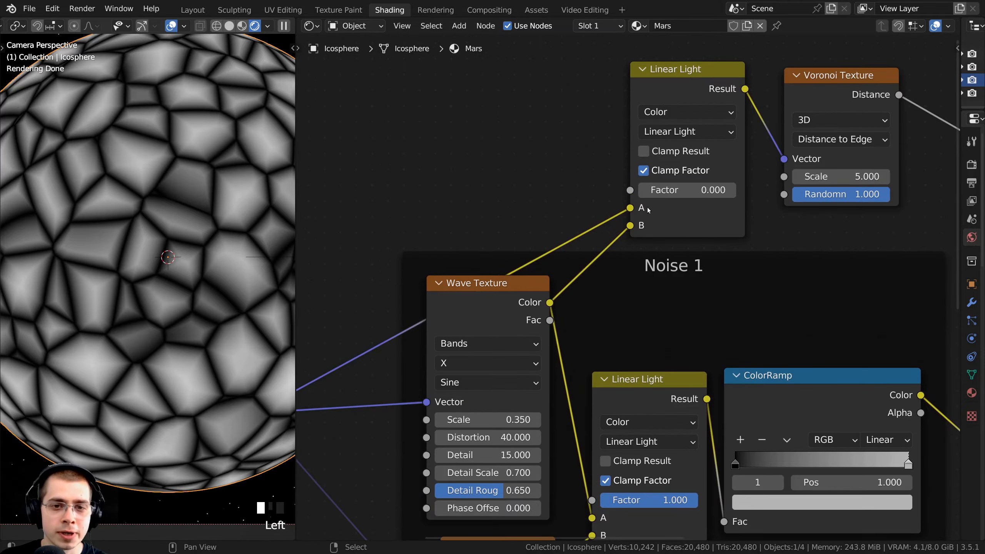
{"action": "scroll", "coordinate": [650, 214], "scroll_direction": "up", "scroll_amount": 1}
{"action": "left_click_drag", "start_coordinate": [640, 223], "coordinate": [722, 223]}
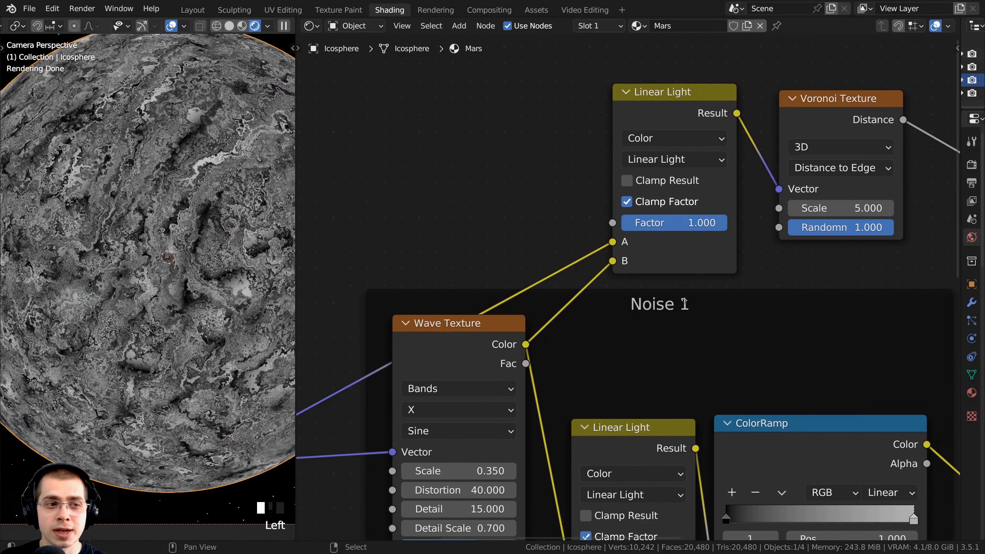
Set the upper Linear Light node's Factor to 0.2 and inspect the distorted Voronoi pattern across the planet.
{"action": "left_click", "coordinate": [645, 226]}
{"action": "type", "text": ".2"}
{"action": "key", "text": "Return"}
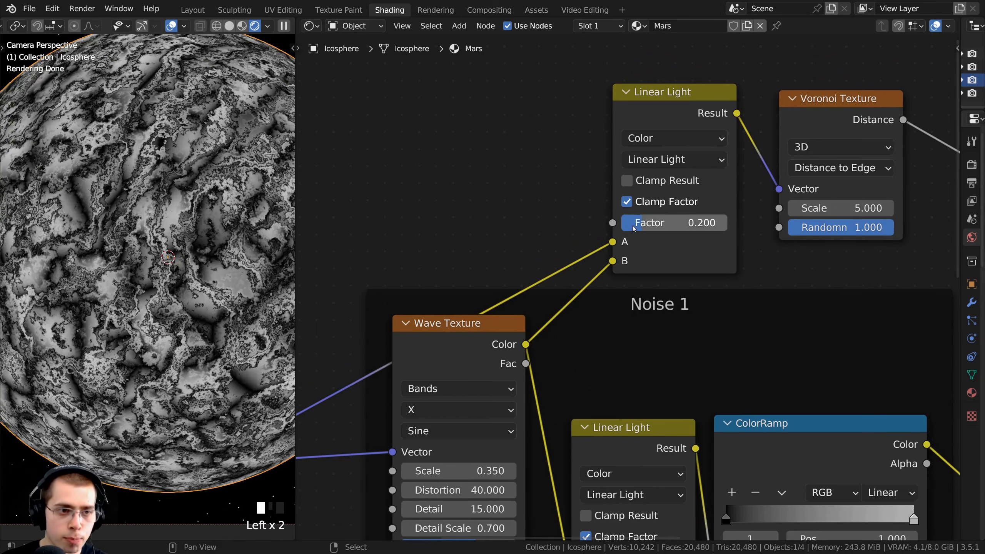
{"action": "scroll", "coordinate": [184, 125], "scroll_direction": "up", "scroll_amount": 4}
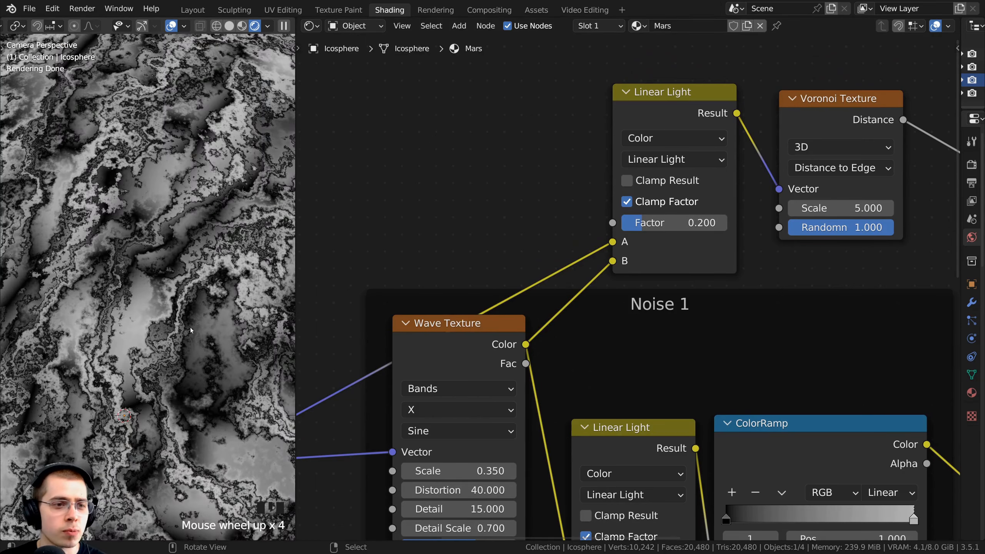
{"action": "scroll", "coordinate": [190, 330], "scroll_direction": "down", "scroll_amount": 4}
{"action": "middle_click_drag", "start_coordinate": [190, 330], "coordinate": [57, 390], "text": "shift"}
{"action": "scroll", "coordinate": [173, 212], "scroll_direction": "down", "scroll_amount": 3}
{"action": "scroll", "coordinate": [57, 391], "scroll_direction": "up", "scroll_amount": 1}
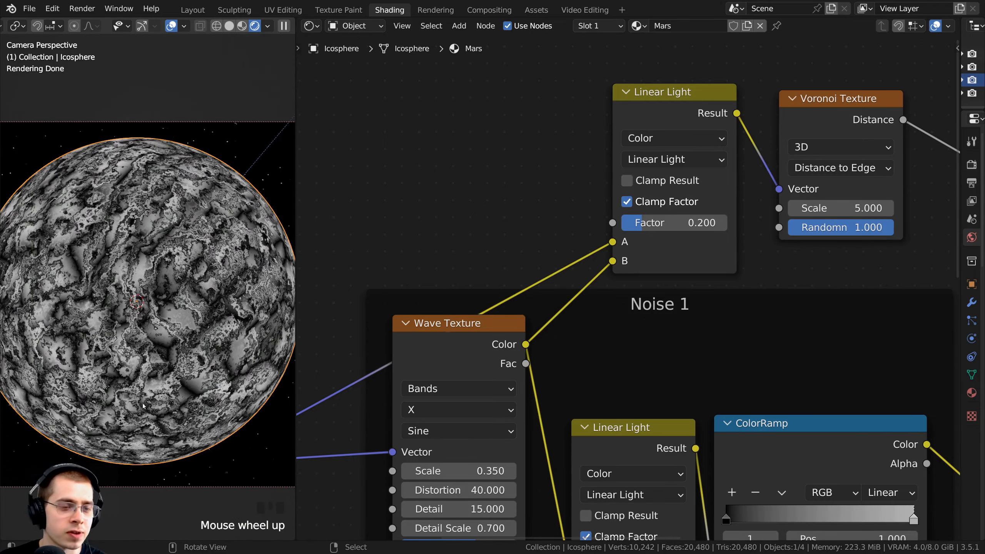
{"action": "middle_click_drag", "start_coordinate": [168, 287], "coordinate": [179, 277], "text": "shift"}
Compare the Voronoi Texture and Mix node previews on the planet, ending on the Voronoi Texture.
{"action": "scroll", "coordinate": [854, 266], "scroll_direction": "down", "scroll_amount": 5}
{"action": "middle_click_drag", "start_coordinate": [856, 266], "coordinate": [671, 240], "text": "shift"}
{"action": "key", "text": "a"}
{"action": "left_click", "coordinate": [614, 160], "text": "ctrl+shift"}
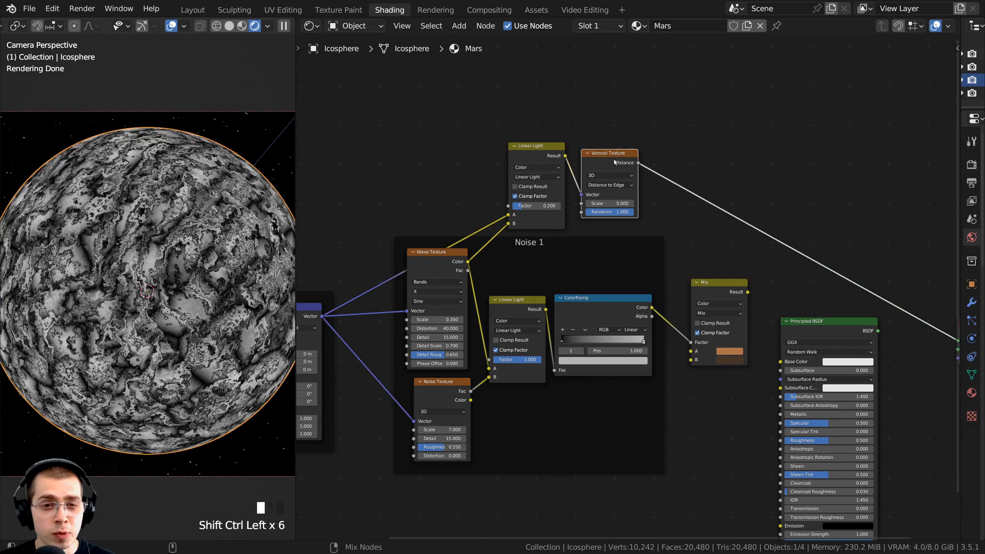
{"action": "left_click", "coordinate": [717, 290], "text": "ctrl+shift"}
{"action": "left_click", "coordinate": [606, 160], "text": "ctrl+shift"}
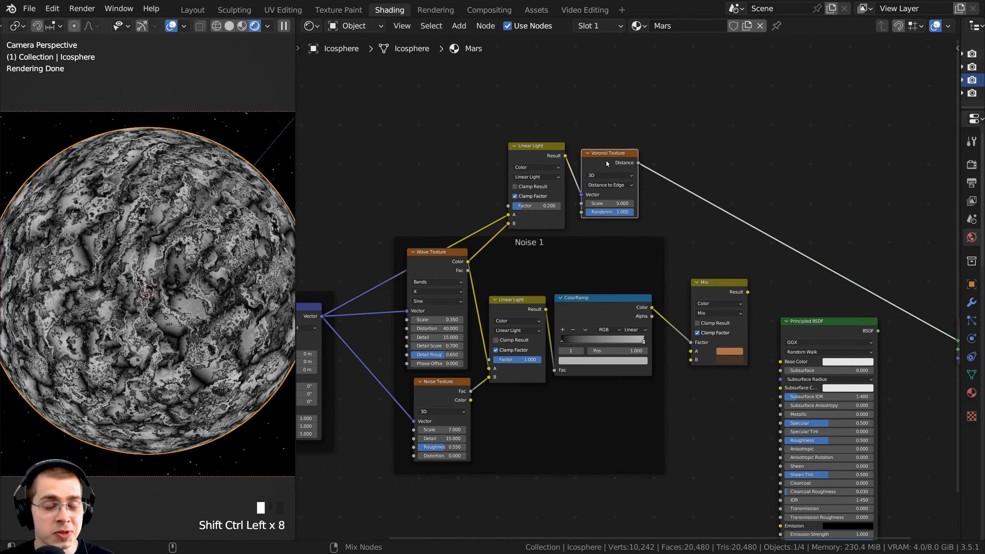
{"action": "left_click", "coordinate": [725, 281], "text": "ctrl+shift"}
{"action": "left_click", "coordinate": [625, 165], "text": "ctrl+shift"}
{"action": "left_click", "coordinate": [738, 292], "text": "ctrl+shift"}
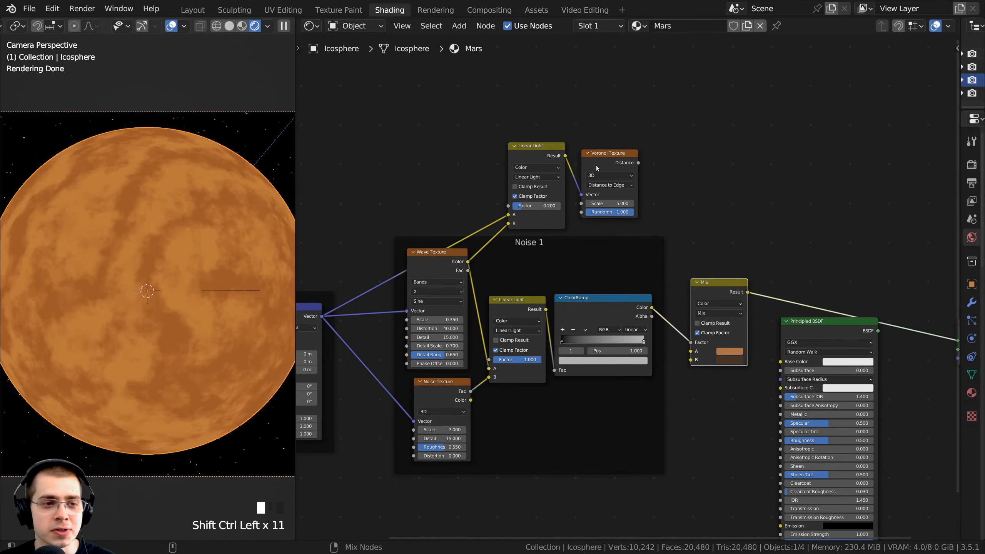
{"action": "left_click", "coordinate": [613, 156], "text": "ctrl+shift"}
Select the Linear Light and Voronoi Texture nodes above the Noise 1 frame.
{"action": "scroll", "coordinate": [525, 74], "scroll_direction": "up", "scroll_amount": 2}
{"action": "left_click_drag", "start_coordinate": [434, 92], "coordinate": [668, 239]}
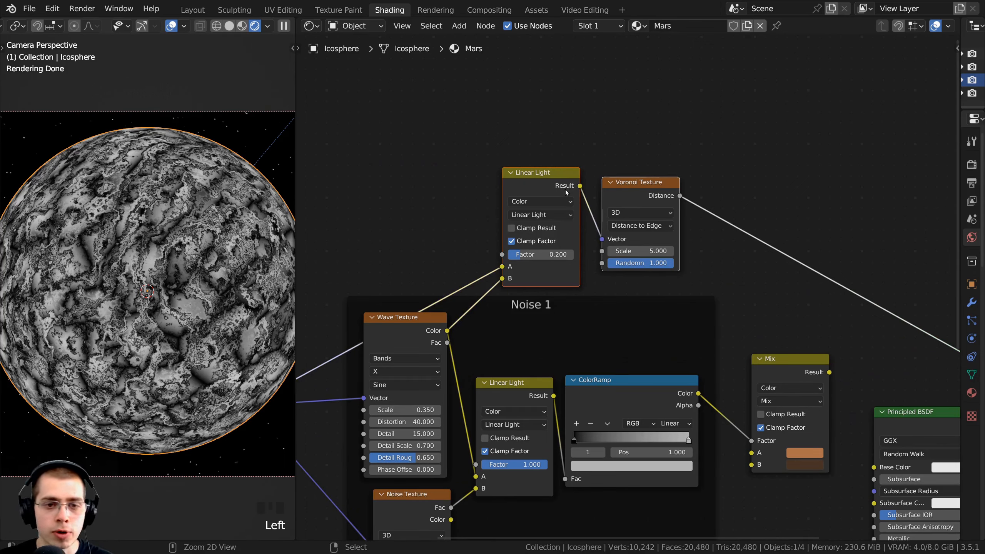
Join the upper Linear Light and Voronoi Texture nodes in a frame and spread the two nodes apart inside it.
{"action": "key", "text": "ctrl+j"}
{"action": "left_click_drag", "start_coordinate": [555, 182], "coordinate": [527, 160]}
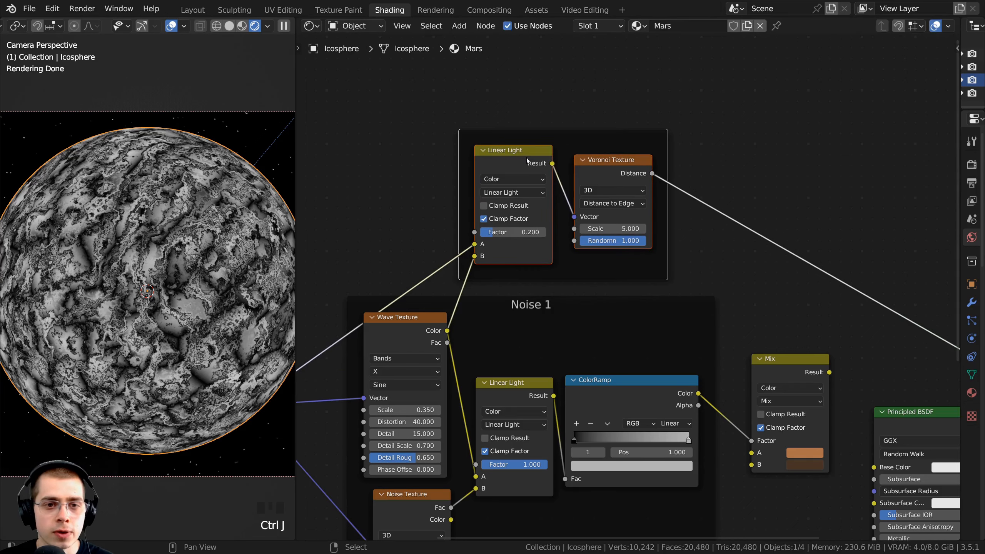
{"action": "left_click", "coordinate": [504, 160]}
{"action": "left_click_drag", "start_coordinate": [599, 162], "coordinate": [642, 167]}
{"action": "left_click_drag", "start_coordinate": [513, 151], "coordinate": [493, 151]}
{"action": "left_click_drag", "start_coordinate": [542, 132], "coordinate": [534, 129]}
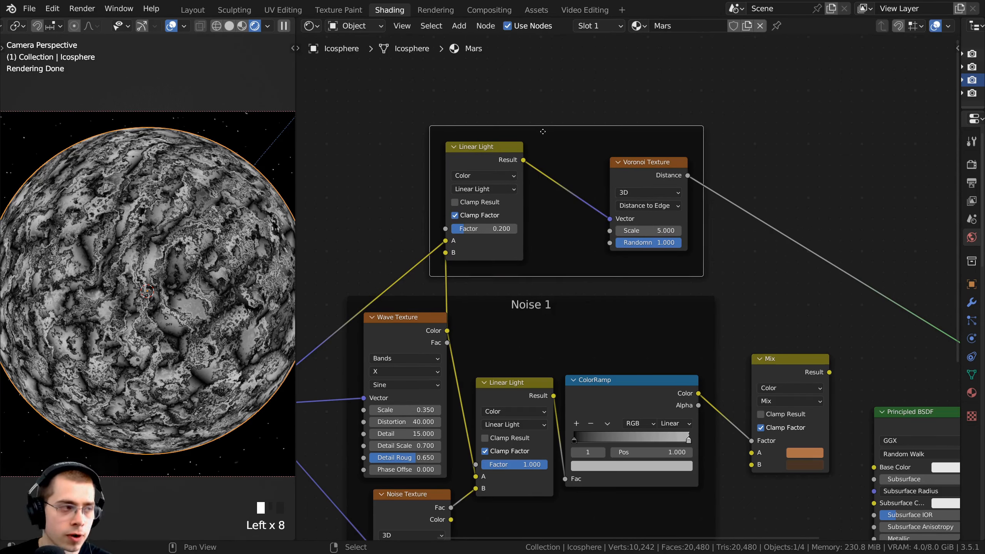
Label the frame around the upper Linear Light and Voronoi Texture nodes "Noise 2".
{"action": "key", "text": "F2"}
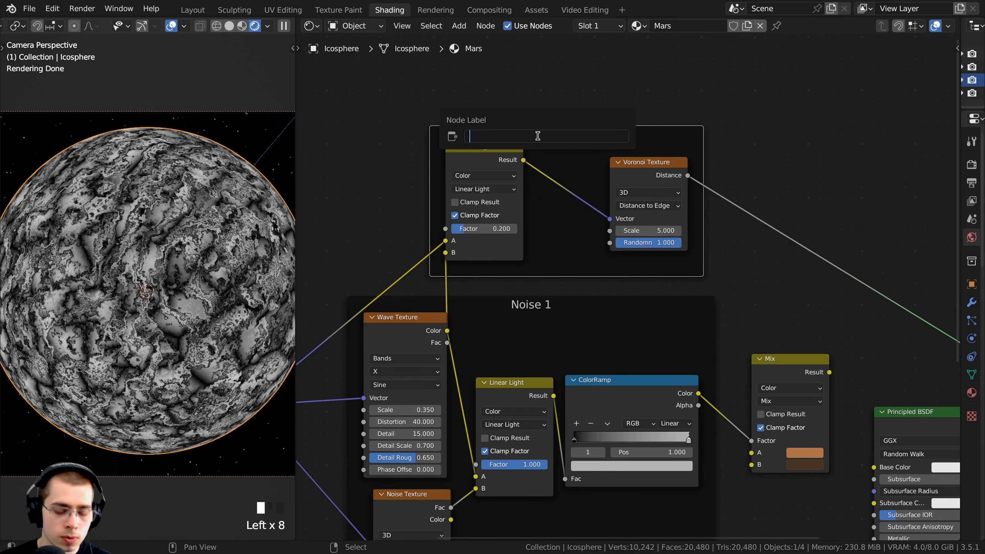
{"action": "type", "text": "Noise 2"}
{"action": "key", "text": "Return"}
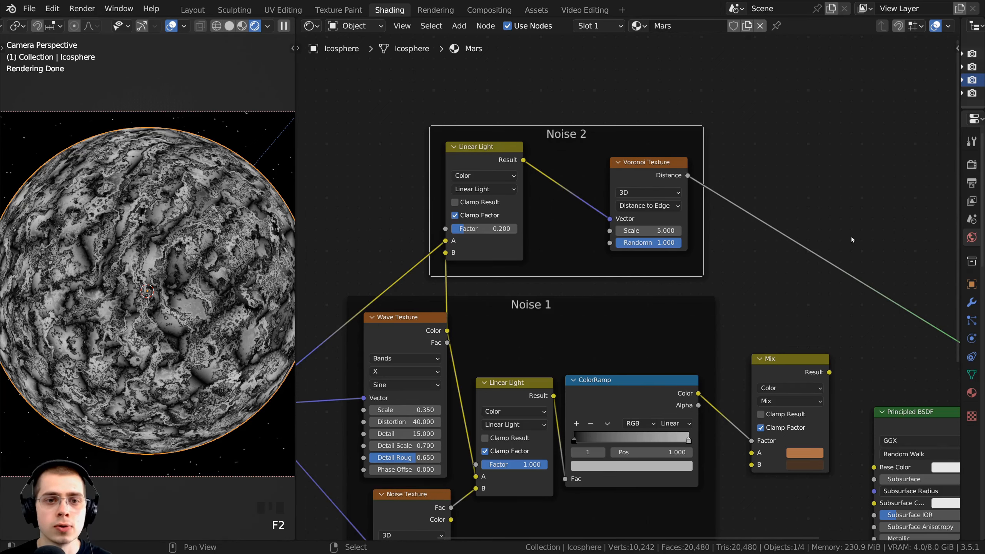
Add a Noise Texture node in the empty space above the Noise 2 frame.
{"action": "middle_click_drag", "start_coordinate": [237, 156], "coordinate": [227, 157], "text": "shift"}
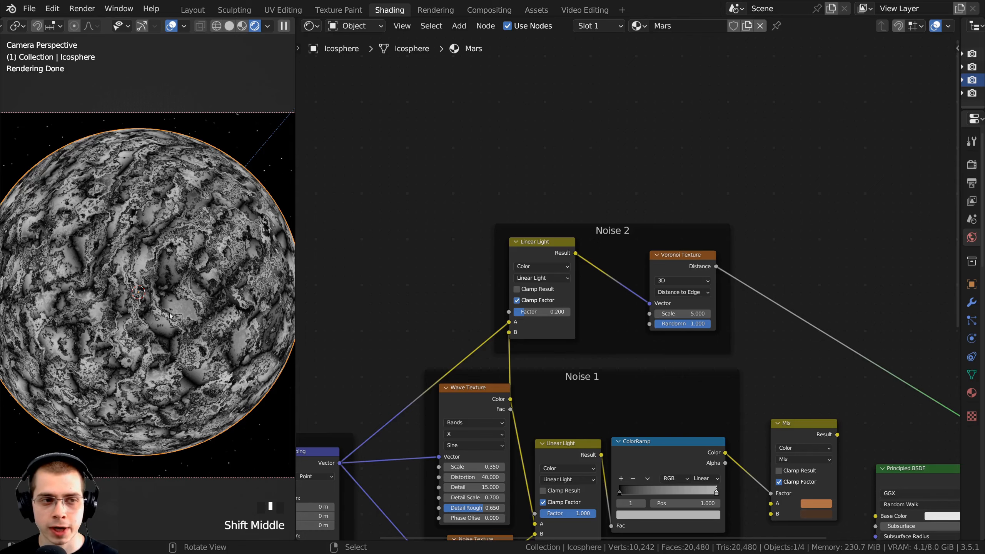
{"action": "middle_click_drag", "start_coordinate": [571, 252], "coordinate": [570, 262]}
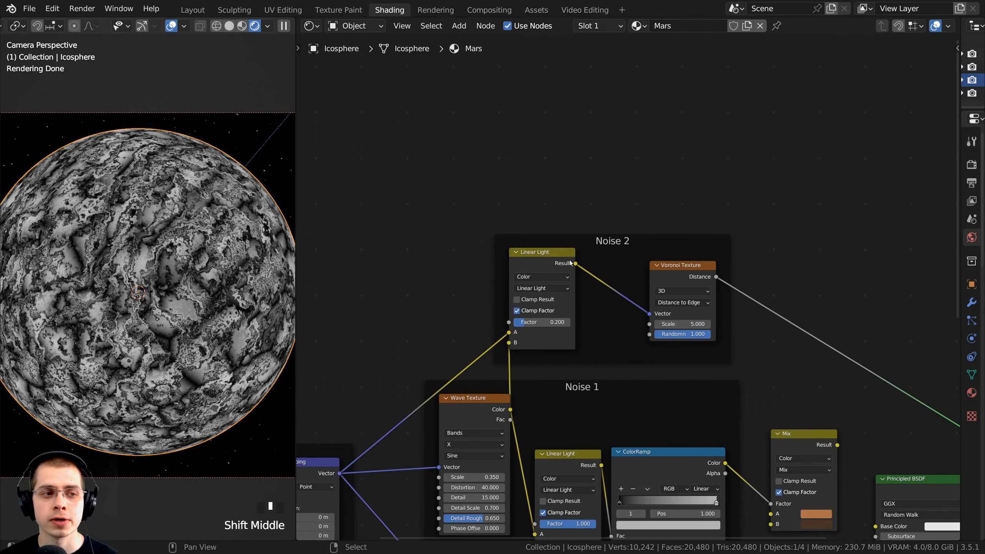
{"action": "middle_click_drag", "start_coordinate": [597, 188], "coordinate": [589, 201]}
{"action": "key", "text": "shift+a"}
{"action": "left_click", "coordinate": [588, 201]}
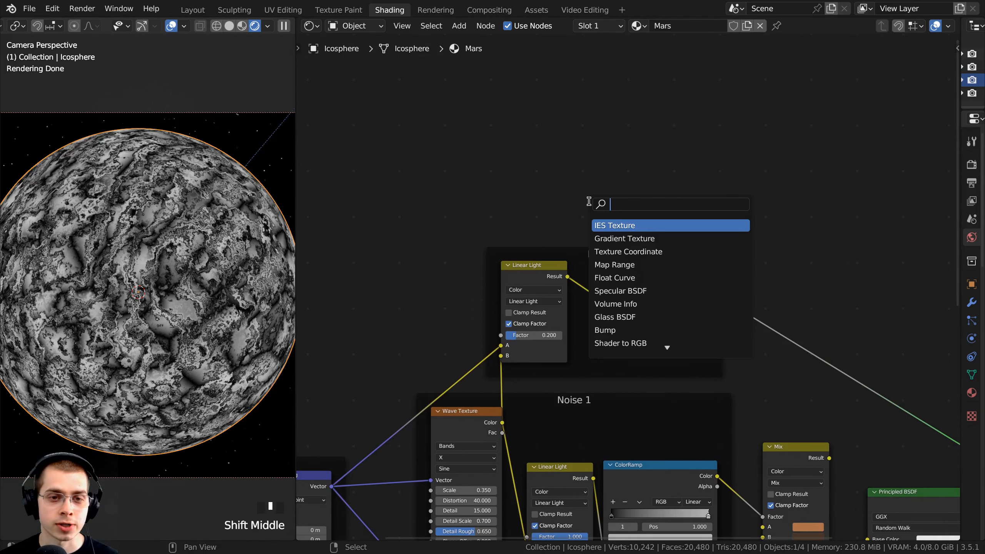
{"action": "type", "text": "noise"}
{"action": "key", "text": "Return"}
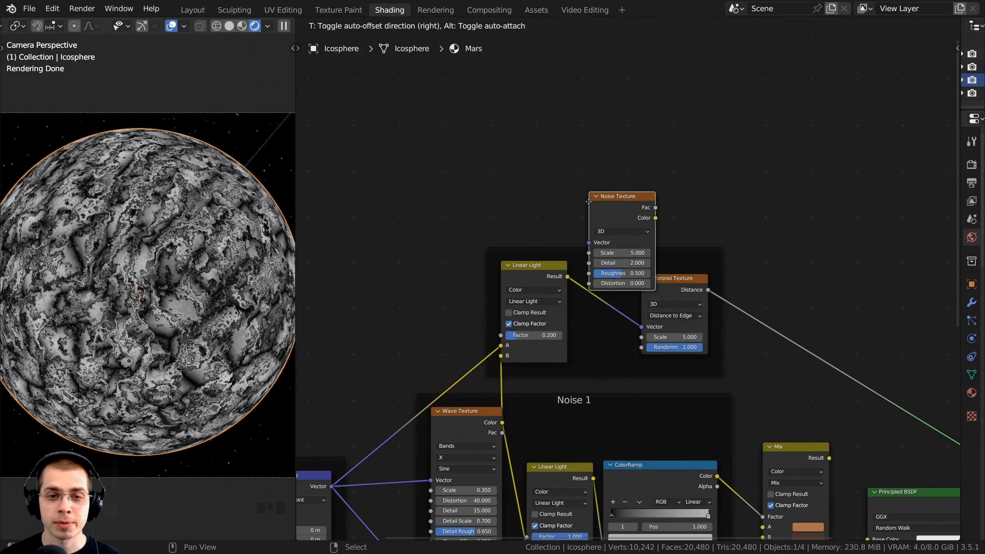
{"action": "left_click", "coordinate": [491, 115]}
Connect the Mapping node's Vector output to the new Noise Texture and preview that texture on the planet.
{"action": "key", "text": "Home"}
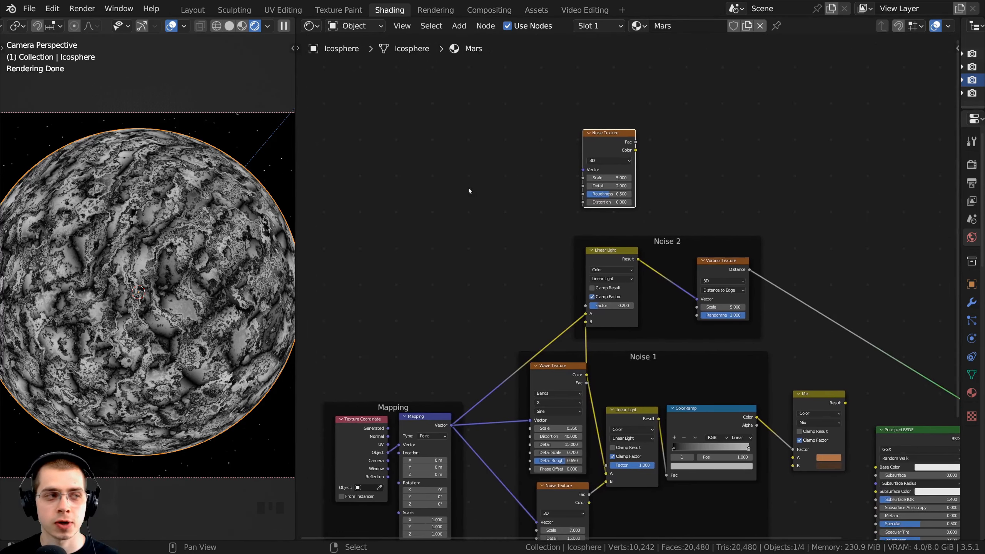
{"action": "scroll", "coordinate": [484, 389], "scroll_direction": "up", "scroll_amount": 2}
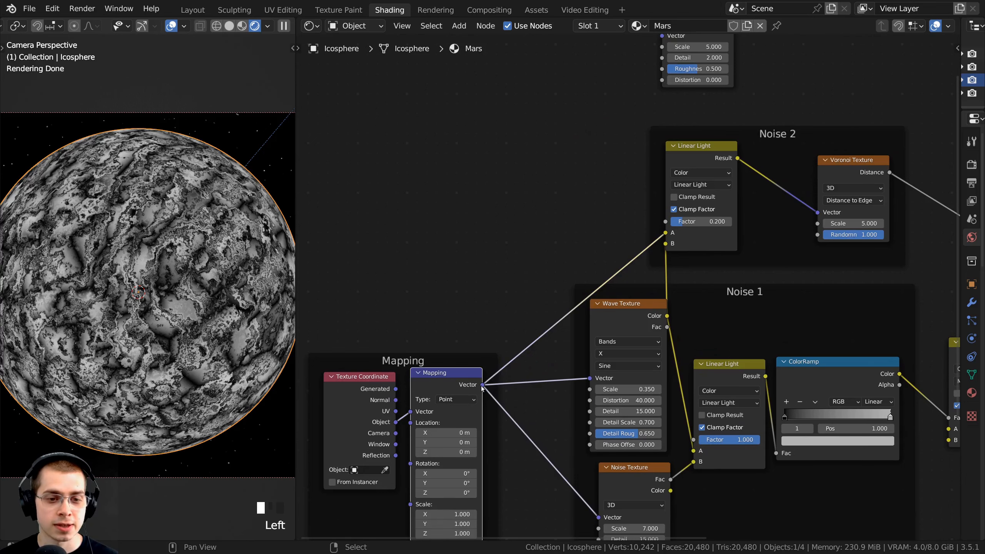
{"action": "left_click_drag", "start_coordinate": [483, 384], "coordinate": [663, 217]}
{"action": "scroll", "coordinate": [570, 305], "scroll_direction": "down", "scroll_amount": 3}
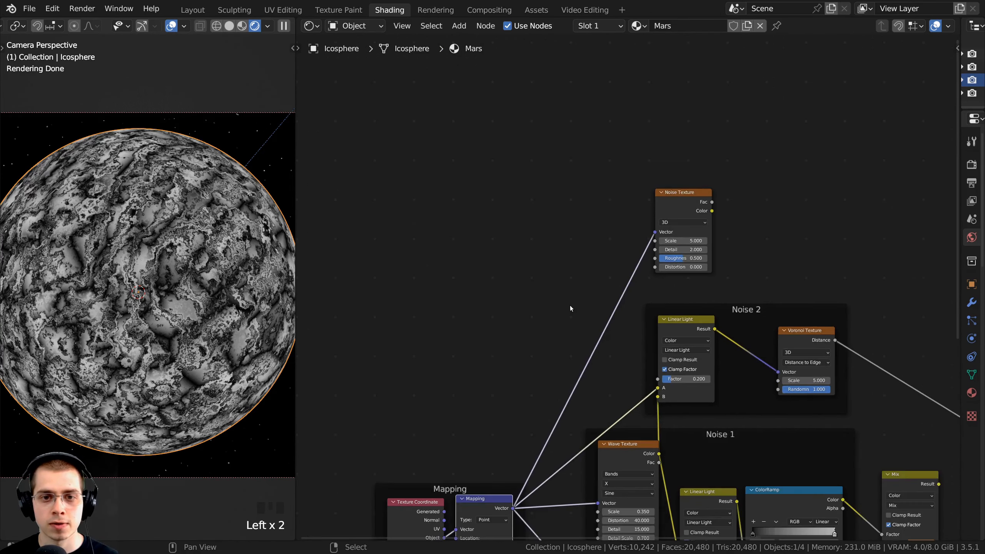
{"action": "scroll", "coordinate": [726, 160], "scroll_direction": "up", "scroll_amount": 5}
{"action": "middle_click_drag", "start_coordinate": [727, 160], "coordinate": [618, 299]}
{"action": "left_click", "coordinate": [535, 274], "text": "ctrl+shift"}
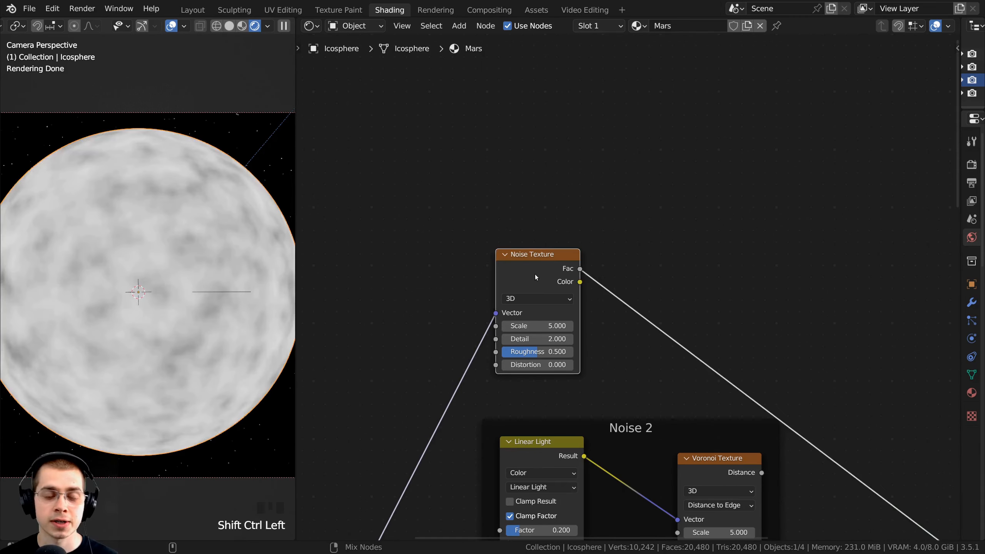
Set the new Noise Texture's scale to 1.5, detail to 15 and roughness to 0.65.
{"action": "middle_click_drag", "start_coordinate": [535, 274], "coordinate": [530, 224]}
{"action": "left_click_drag", "start_coordinate": [533, 229], "coordinate": [540, 239]}
{"action": "middle_click_drag", "start_coordinate": [538, 248], "coordinate": [523, 245]}
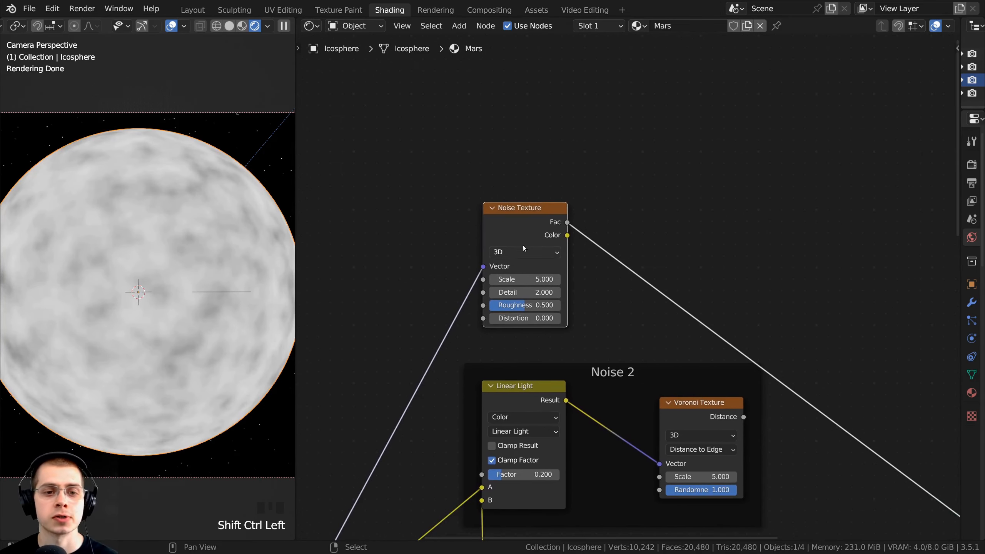
{"action": "scroll", "coordinate": [471, 279], "scroll_direction": "up", "scroll_amount": 2}
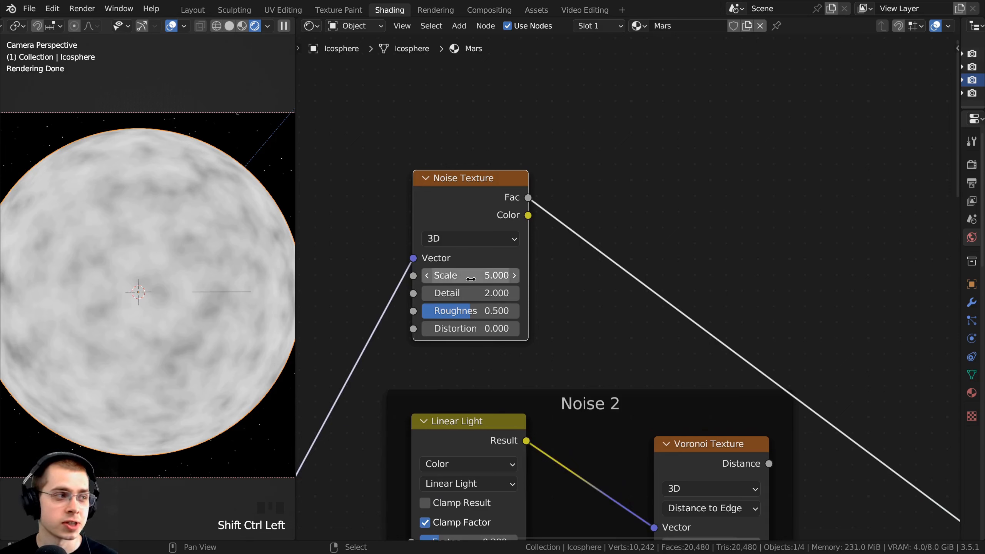
{"action": "left_click", "coordinate": [457, 276]}
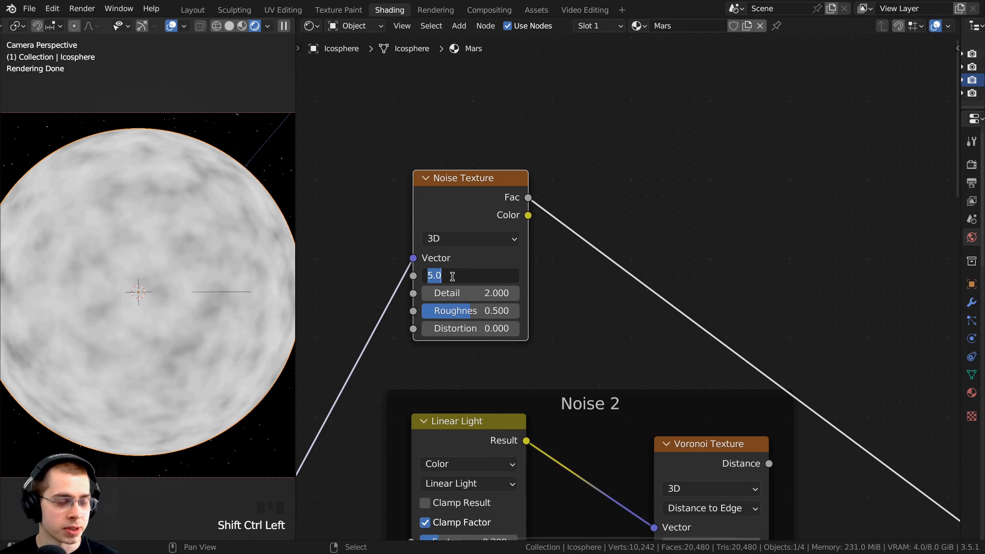
{"action": "type", "text": "1.5"}
{"action": "left_click", "coordinate": [450, 275]}
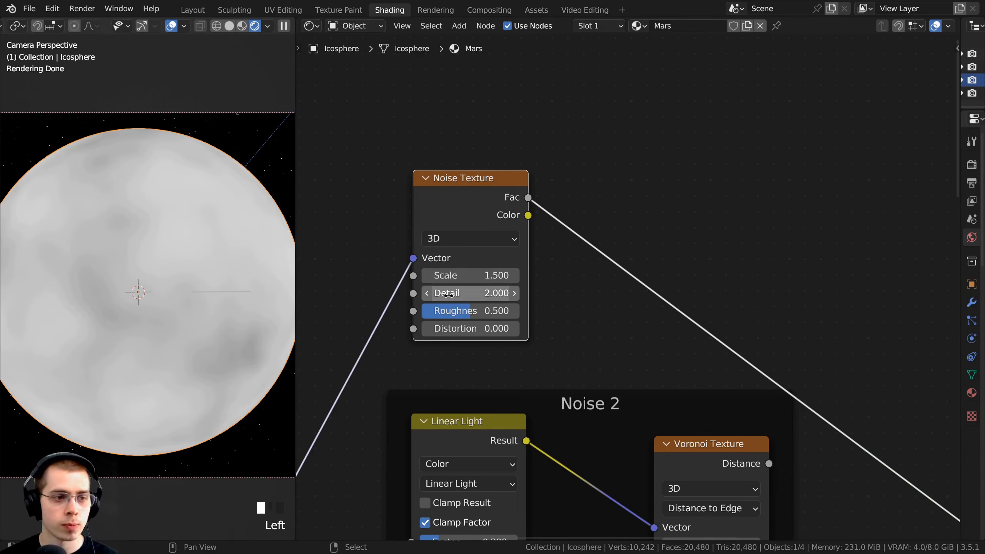
{"action": "left_click_drag", "start_coordinate": [456, 293], "coordinate": [574, 294]}
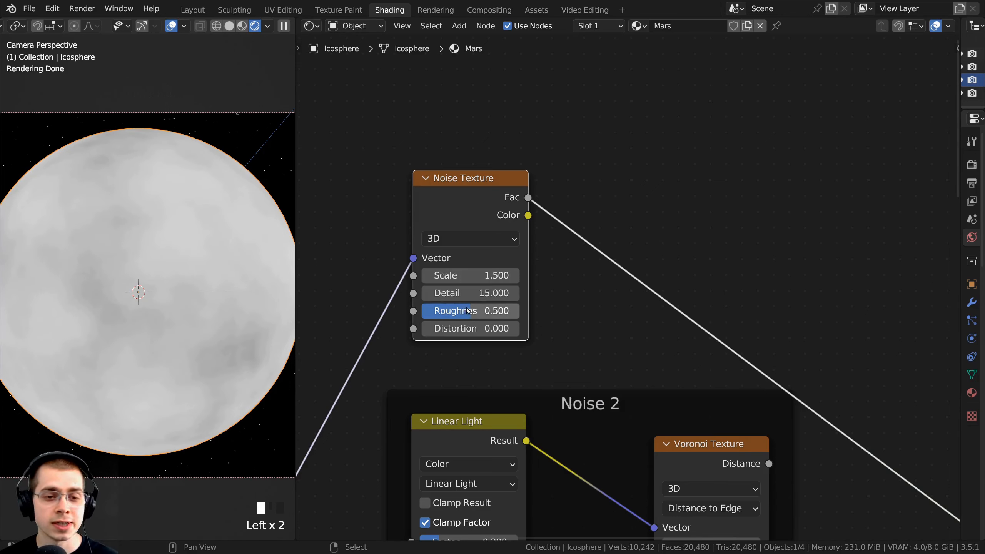
{"action": "left_click", "coordinate": [470, 312]}
{"action": "left_click", "coordinate": [475, 310]}
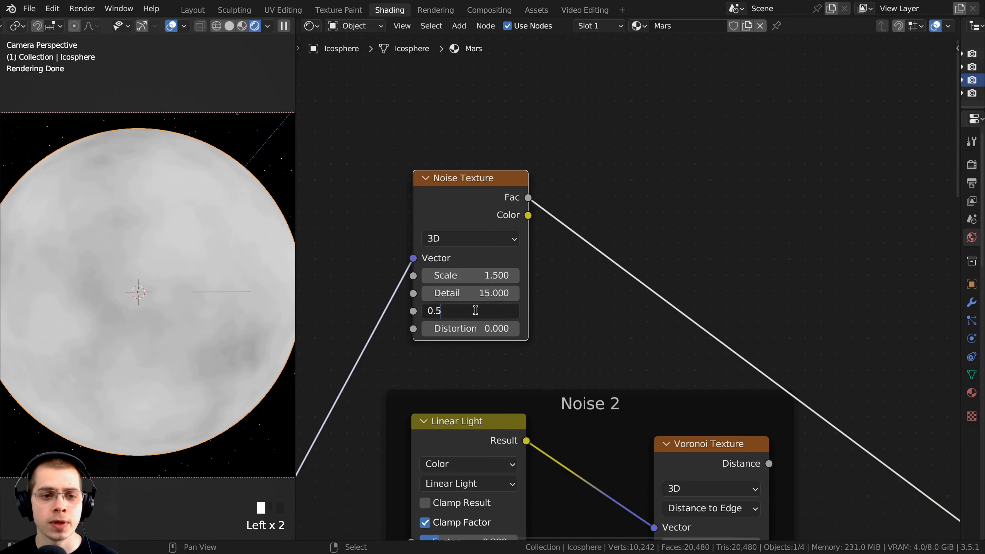
{"action": "key", "text": "Return"}
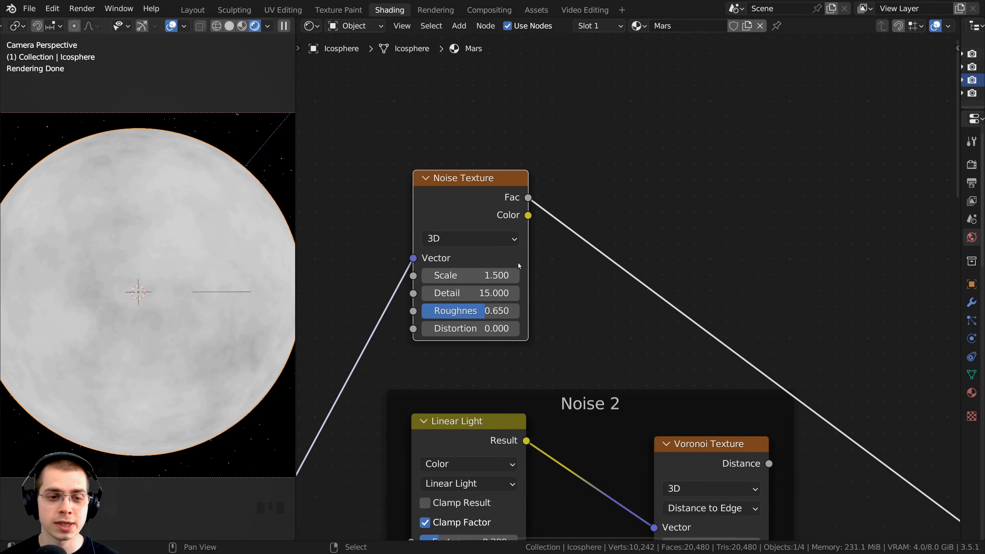
Add a ColorRamp node on the link coming out of the new Noise Texture's Fac output.
{"action": "scroll", "coordinate": [533, 311], "scroll_direction": "down", "scroll_amount": 3}
{"action": "middle_click_drag", "start_coordinate": [532, 243], "coordinate": [520, 223]}
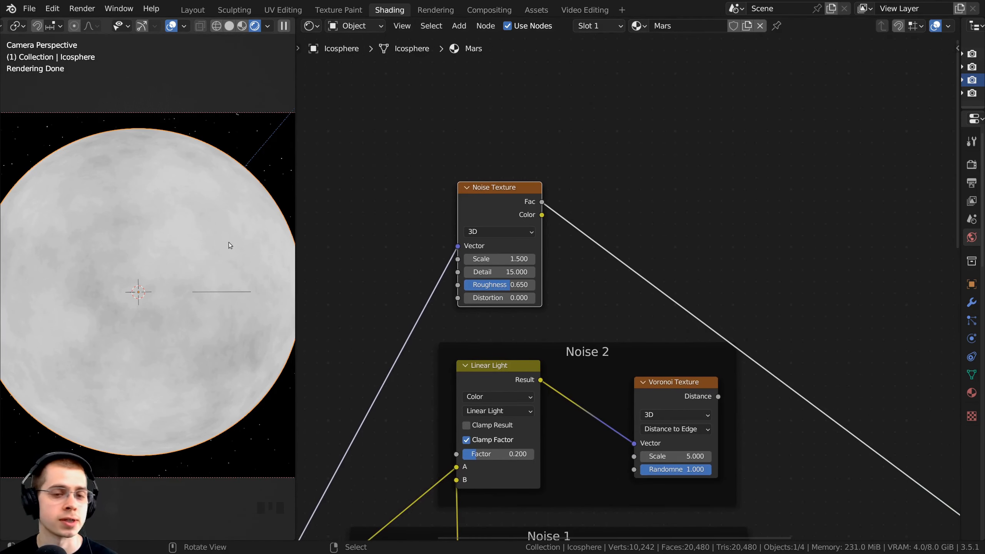
{"action": "scroll", "coordinate": [105, 272], "scroll_direction": "up", "scroll_amount": 3}
{"action": "scroll", "coordinate": [119, 223], "scroll_direction": "down", "scroll_amount": 2}
{"action": "middle_click_drag", "start_coordinate": [141, 253], "coordinate": [124, 266], "text": "shift"}
{"action": "middle_click_drag", "start_coordinate": [585, 232], "coordinate": [561, 240], "text": "shift"}
{"action": "key", "text": "shift+a"}
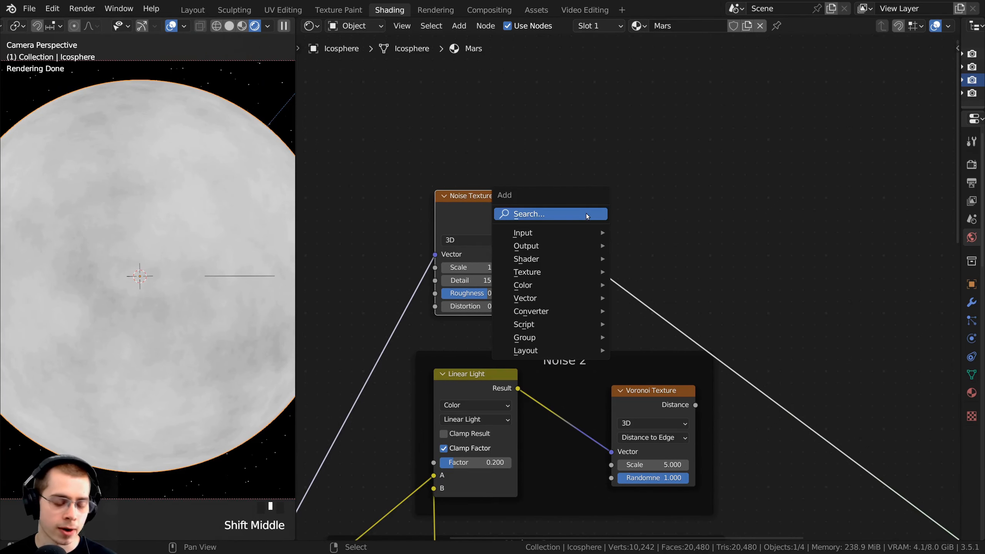
{"action": "type", "text": "i"}
{"action": "key", "text": "BackSpace"}
{"action": "type", "text": "cik"}
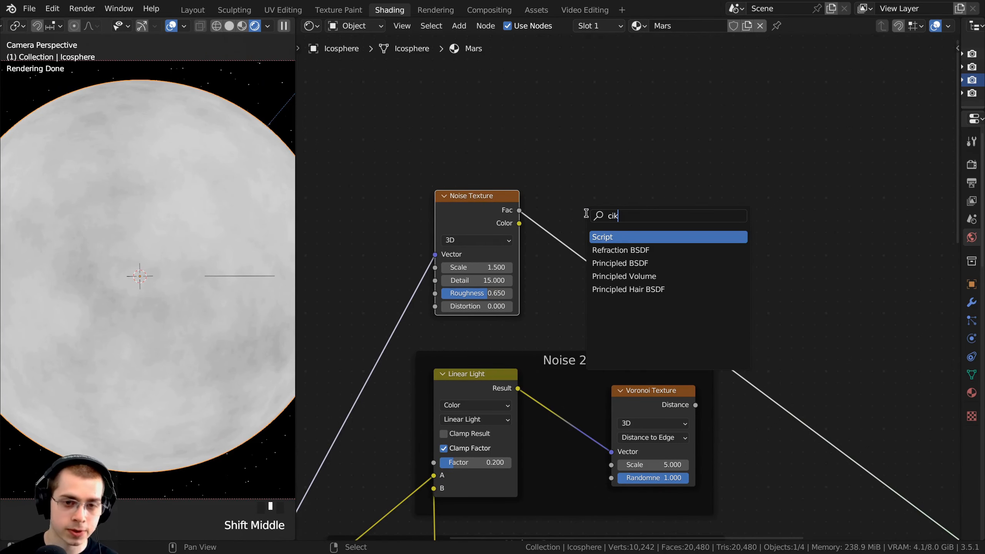
{"action": "key", "text": "BackSpace"}
{"action": "key", "text": "BackSpace"}
{"action": "type", "text": "ol"}
{"action": "key", "text": "Return"}
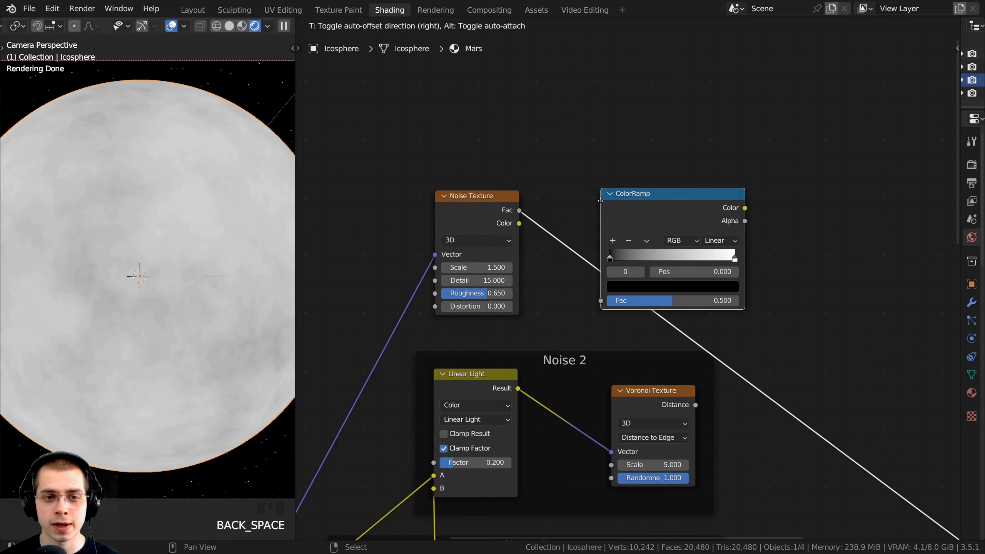
{"action": "left_click", "coordinate": [613, 202]}
{"action": "left_click_drag", "start_coordinate": [612, 201], "coordinate": [590, 204]}
{"action": "middle_click_drag", "start_coordinate": [590, 203], "coordinate": [534, 206]}
{"action": "scroll", "coordinate": [534, 206], "scroll_direction": "up", "scroll_amount": 3}
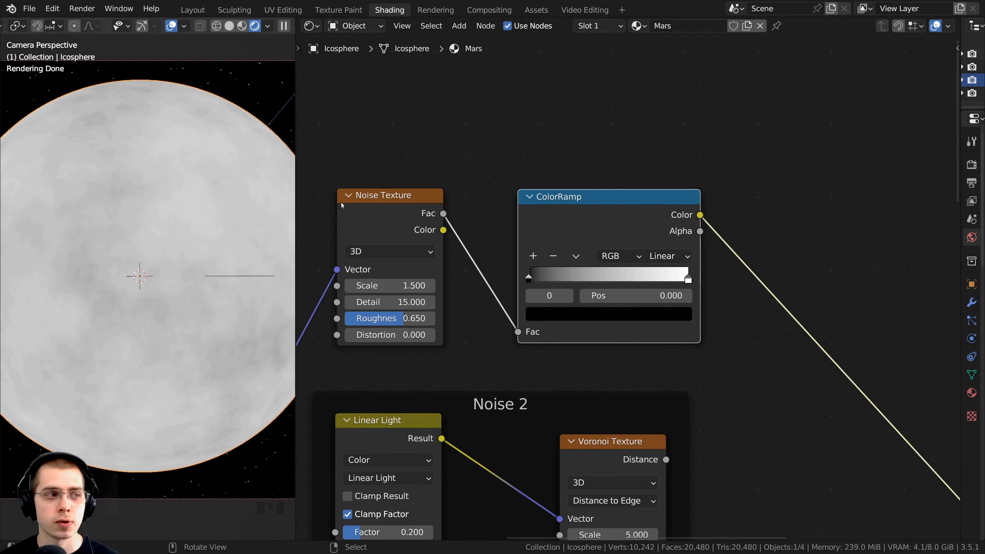
Tighten and flip the new ColorRamp so it runs from white to black, with the black stop at position 0.524.
{"action": "left_click_drag", "start_coordinate": [535, 277], "coordinate": [581, 278]}
{"action": "left_click_drag", "start_coordinate": [696, 278], "coordinate": [613, 276]}
{"action": "middle_click_drag", "start_coordinate": [611, 267], "coordinate": [626, 259]}
{"action": "left_click_drag", "start_coordinate": [596, 272], "coordinate": [603, 272]}
{"action": "scroll", "coordinate": [602, 272], "scroll_direction": "up", "scroll_amount": 3}
{"action": "left_click_drag", "start_coordinate": [605, 224], "coordinate": [601, 220]}
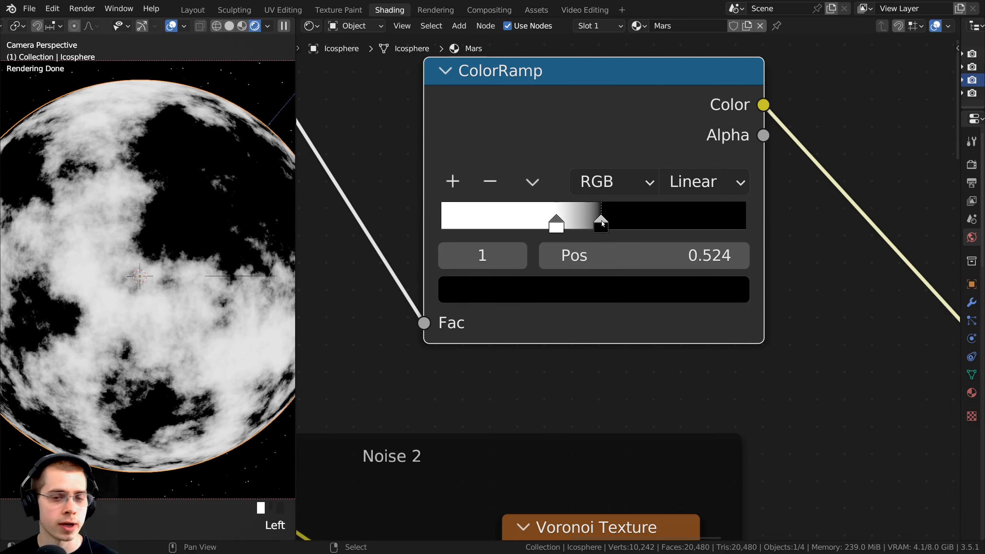
Insert a second Mapping node between the existing Mapping node and the upper Noise Texture, placed slightly above the texture.
{"action": "scroll", "coordinate": [595, 221], "scroll_direction": "down", "scroll_amount": 2}
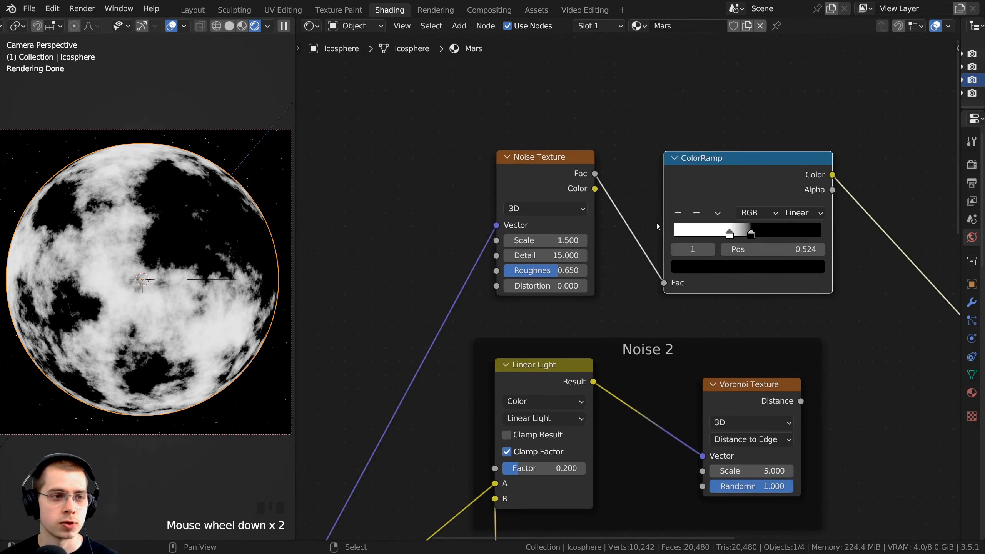
{"action": "scroll", "coordinate": [674, 222], "scroll_direction": "down", "scroll_amount": 2}
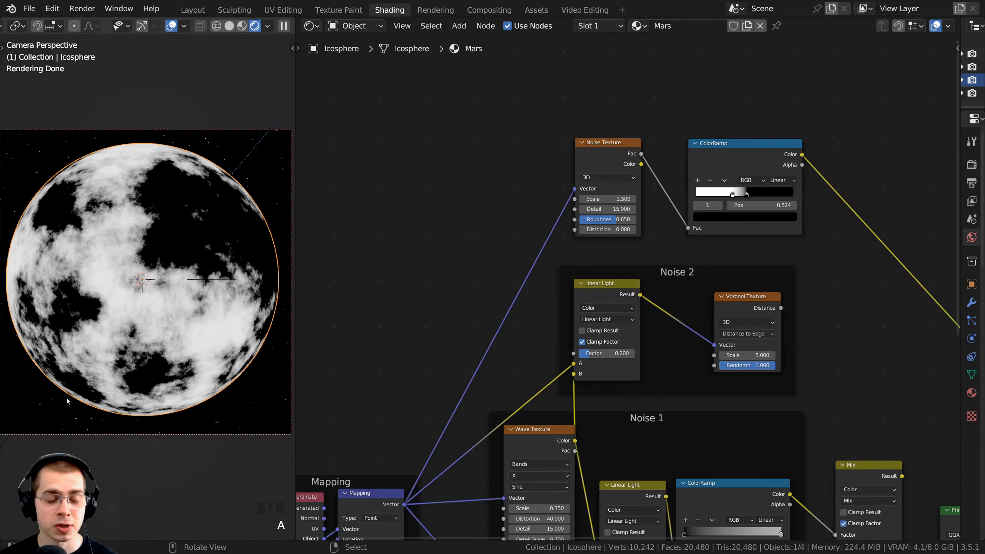
{"action": "middle_click_drag", "start_coordinate": [371, 512], "coordinate": [416, 489]}
{"action": "middle_click_drag", "start_coordinate": [460, 269], "coordinate": [442, 295]}
{"action": "scroll", "coordinate": [442, 295], "scroll_direction": "up", "scroll_amount": 1}
{"action": "key", "text": "shift+a"}
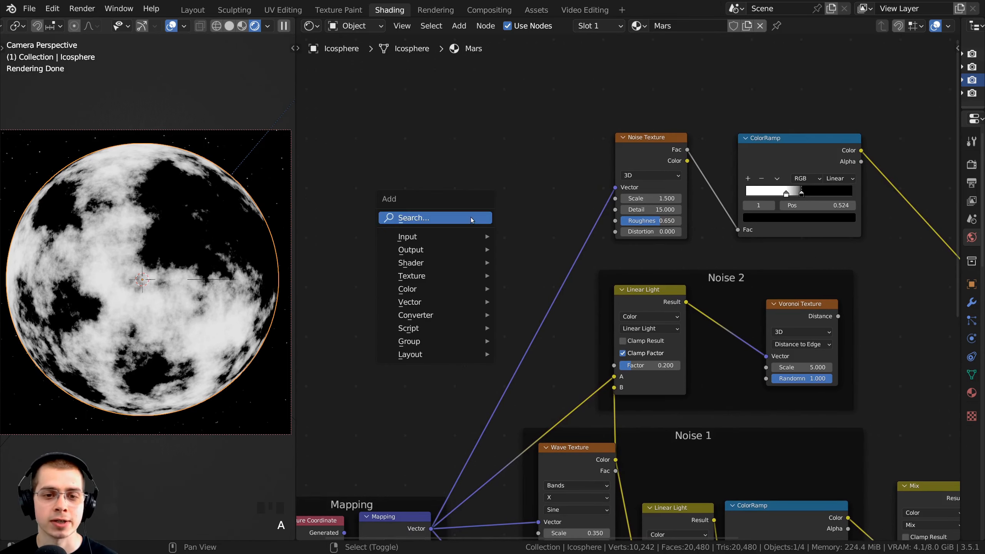
{"action": "left_click", "coordinate": [472, 218]}
{"action": "type", "text": "map"}
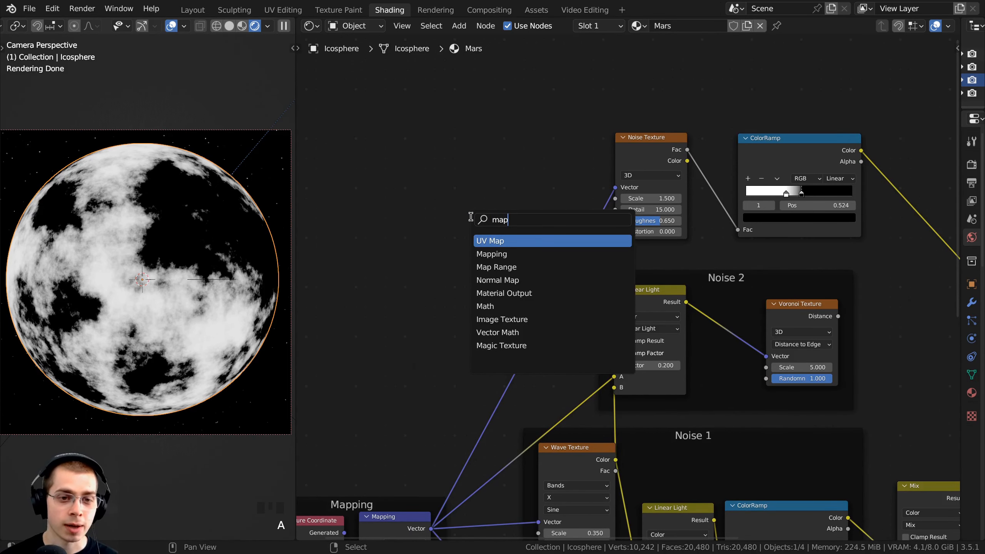
{"action": "key", "text": "Down"}
{"action": "key", "text": "Return"}
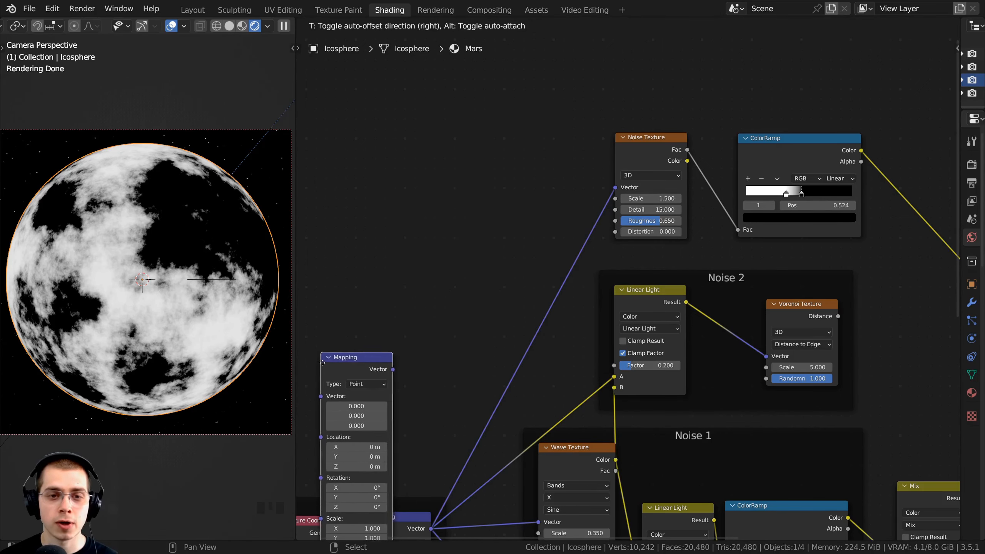
{"action": "left_click", "coordinate": [517, 83]}
{"action": "left_click_drag", "start_coordinate": [541, 110], "coordinate": [563, 132]}
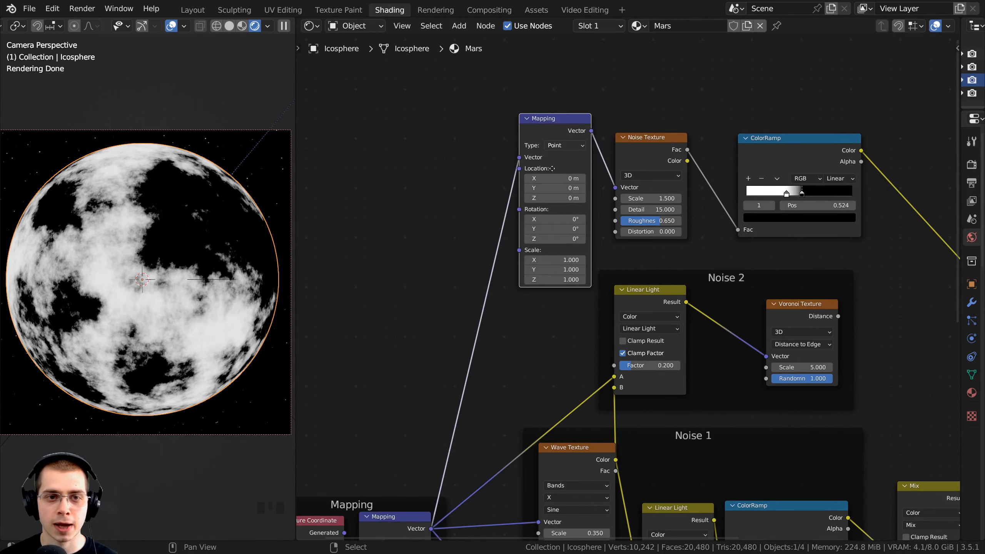
{"action": "middle_click_drag", "start_coordinate": [564, 132], "coordinate": [527, 168]}
{"action": "scroll", "coordinate": [527, 168], "scroll_direction": "up", "scroll_amount": 2}
{"action": "left_click_drag", "start_coordinate": [527, 168], "coordinate": [541, 116]}
{"action": "scroll", "coordinate": [498, 227], "scroll_direction": "up", "scroll_amount": 2}
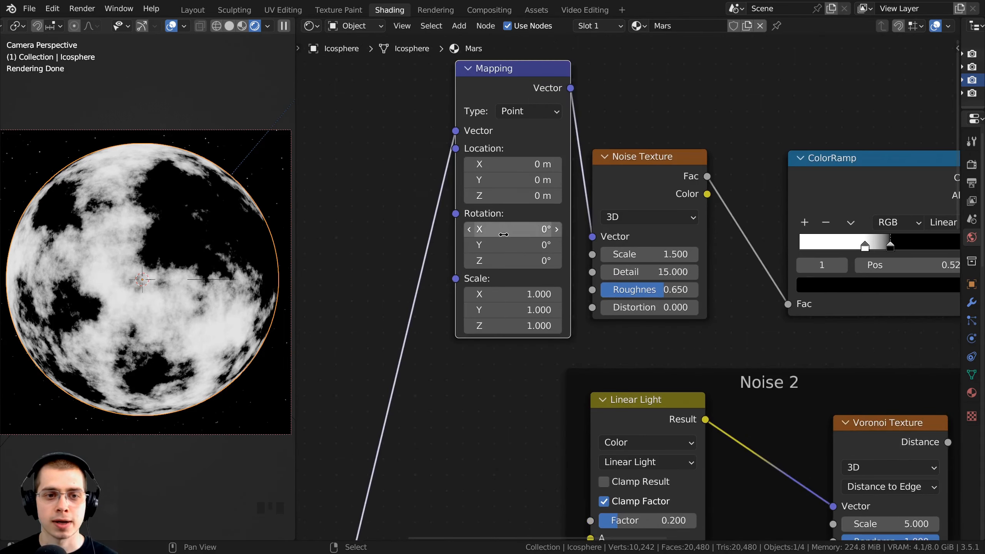
Try out different X and Z rotation values on the second Mapping node to shift the noise pattern.
{"action": "left_click_drag", "start_coordinate": [501, 231], "coordinate": [305, 244]}
{"action": "right_click", "coordinate": [505, 231]}
{"action": "right_click", "coordinate": [305, 244]}
{"action": "scroll", "coordinate": [171, 216], "scroll_direction": "up", "scroll_amount": 3}
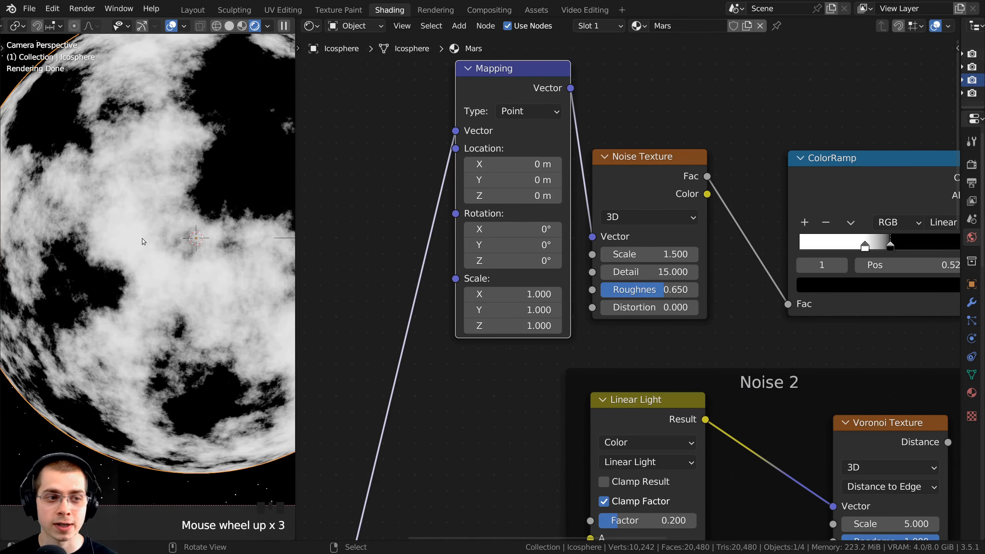
{"action": "scroll", "coordinate": [195, 204], "scroll_direction": "down", "scroll_amount": 2}
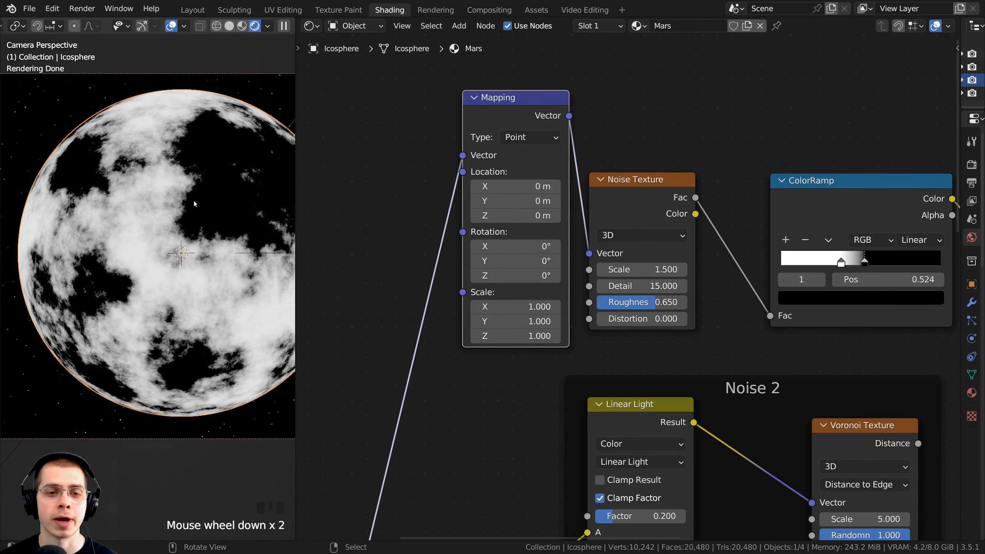
{"action": "left_click_drag", "start_coordinate": [496, 275], "coordinate": [542, 275]}
{"action": "right_click", "coordinate": [543, 276]}
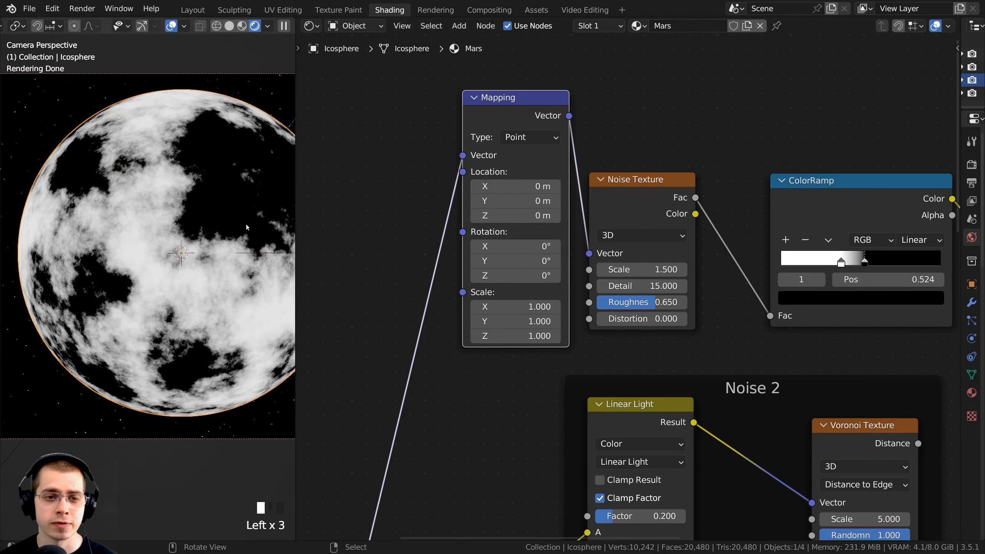
Set the second Mapping node's rotation to 40° on X and 120° on Y.
{"action": "middle_click_drag", "start_coordinate": [155, 127], "coordinate": [93, 136], "text": "shift"}
{"action": "scroll", "coordinate": [149, 267], "scroll_direction": "down", "scroll_amount": 1}
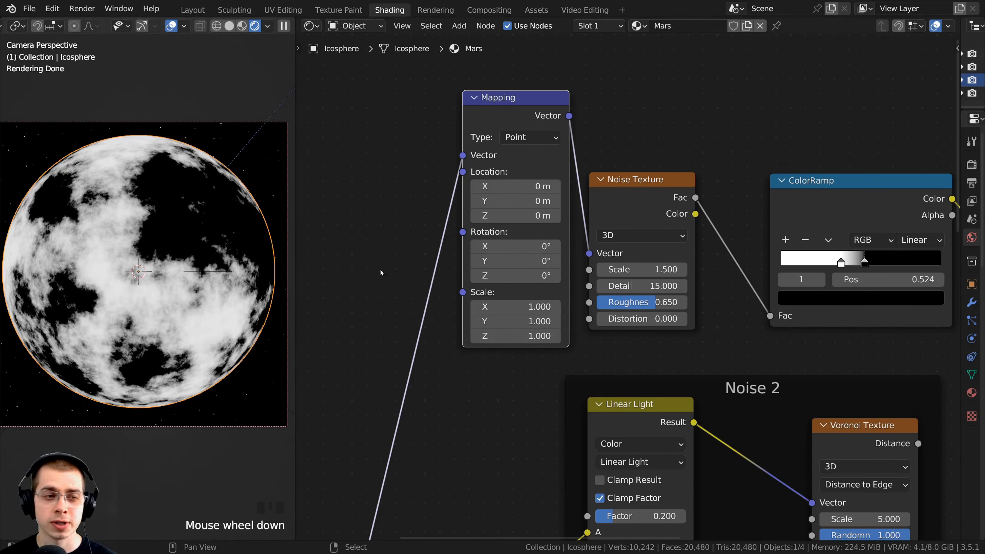
{"action": "double_click", "coordinate": [516, 245]}
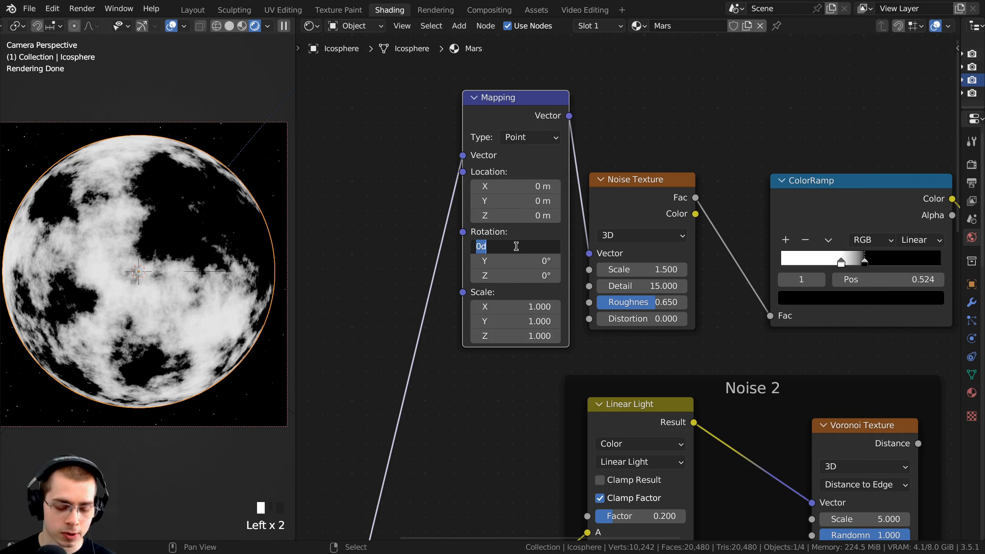
{"action": "type", "text": "40"}
{"action": "key", "text": "Return"}
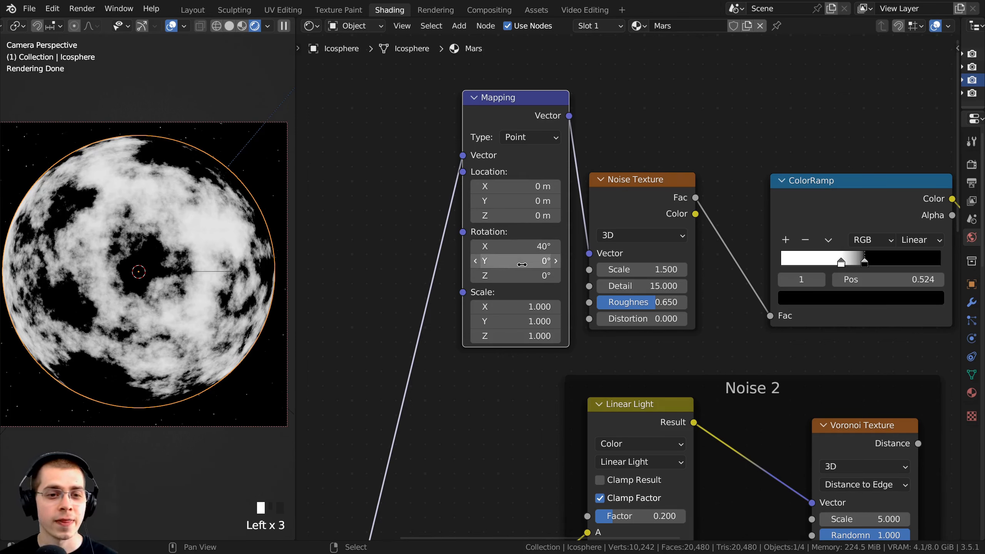
{"action": "double_click", "coordinate": [505, 261]}
{"action": "type", "text": "120"}
{"action": "left_click", "coordinate": [505, 265]}
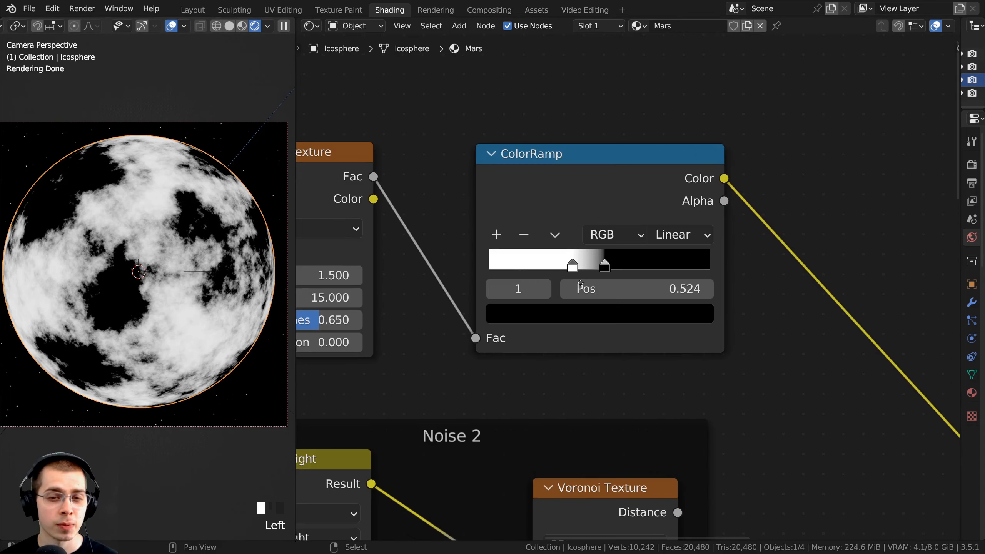
Move the upper ColorRamp node slightly and place its white stop at position 0.388.
{"action": "middle_click_drag", "start_coordinate": [577, 201], "coordinate": [630, 214]}
{"action": "left_click_drag", "start_coordinate": [630, 215], "coordinate": [597, 199]}
{"action": "left_click_drag", "start_coordinate": [621, 258], "coordinate": [597, 259]}
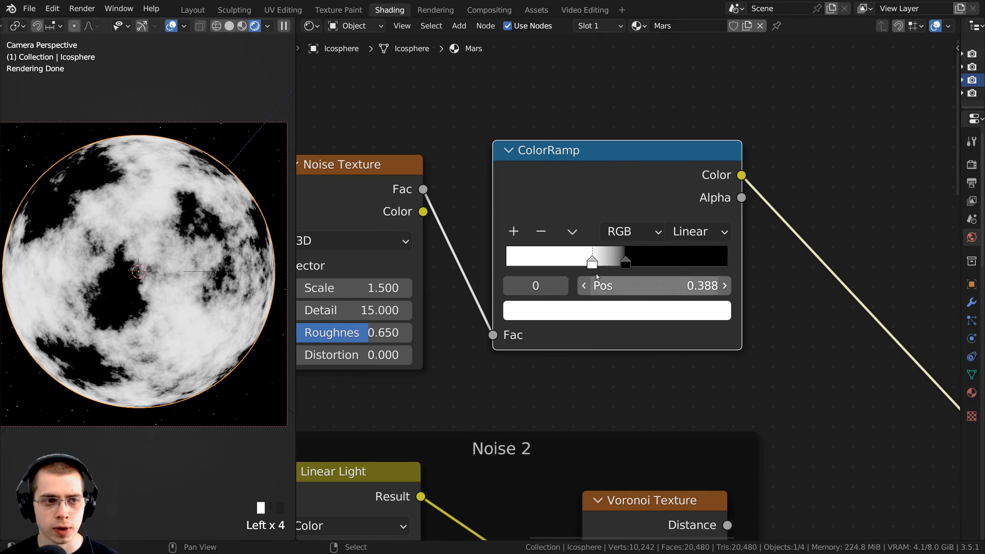
{"action": "middle_click_drag", "start_coordinate": [156, 245], "coordinate": [168, 260], "text": "shift"}
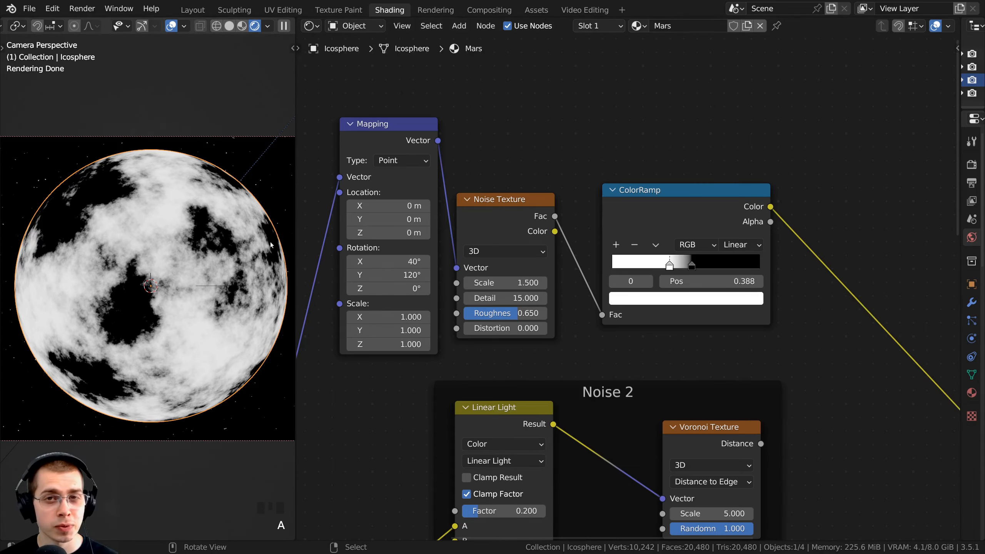
{"action": "scroll", "coordinate": [228, 253], "scroll_direction": "up", "scroll_amount": 3}
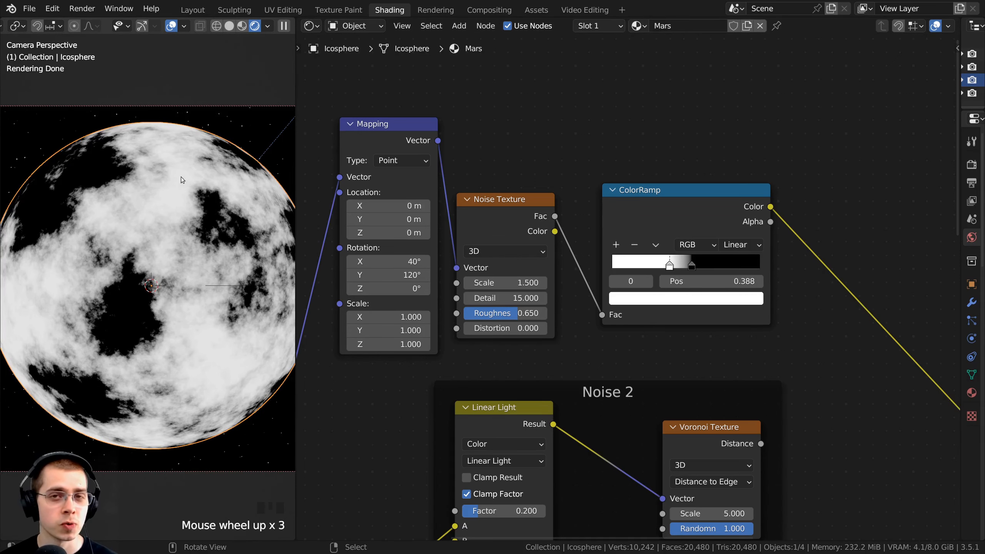
Insert a Hue Saturation Value node between the upper Noise Texture and its ColorRamp.
{"action": "middle_click_drag", "start_coordinate": [600, 185], "coordinate": [602, 188]}
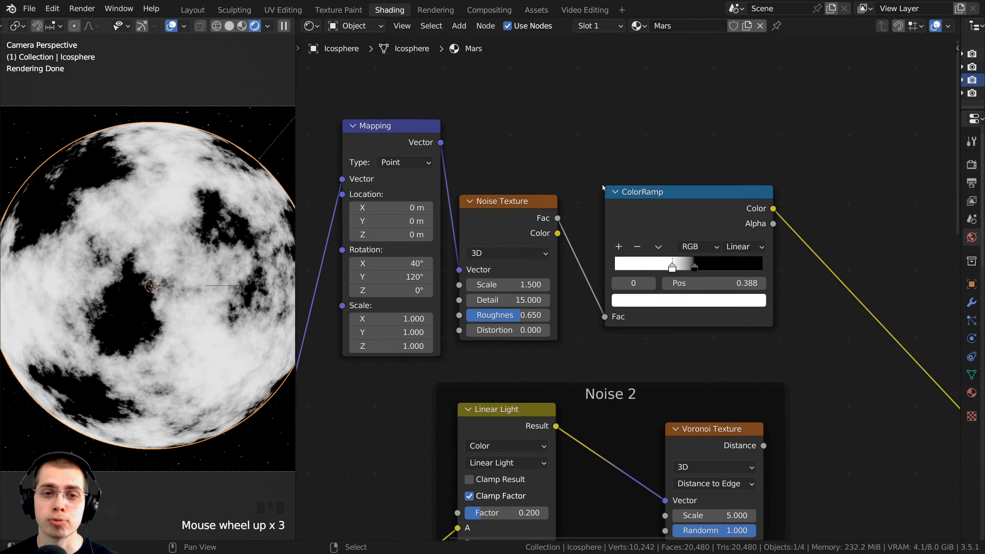
{"action": "key", "text": "shift+a"}
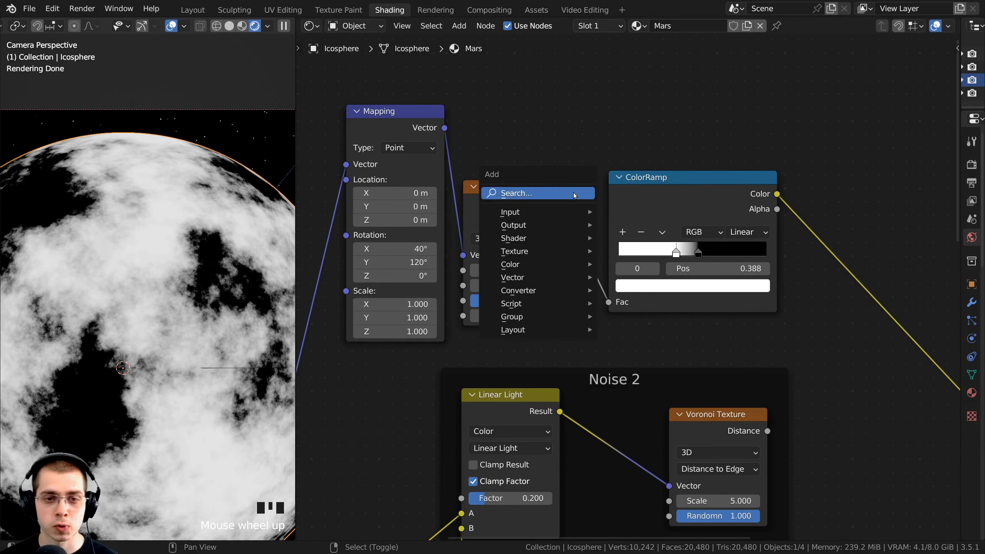
{"action": "left_click", "coordinate": [574, 192]}
{"action": "type", "text": "hue"}
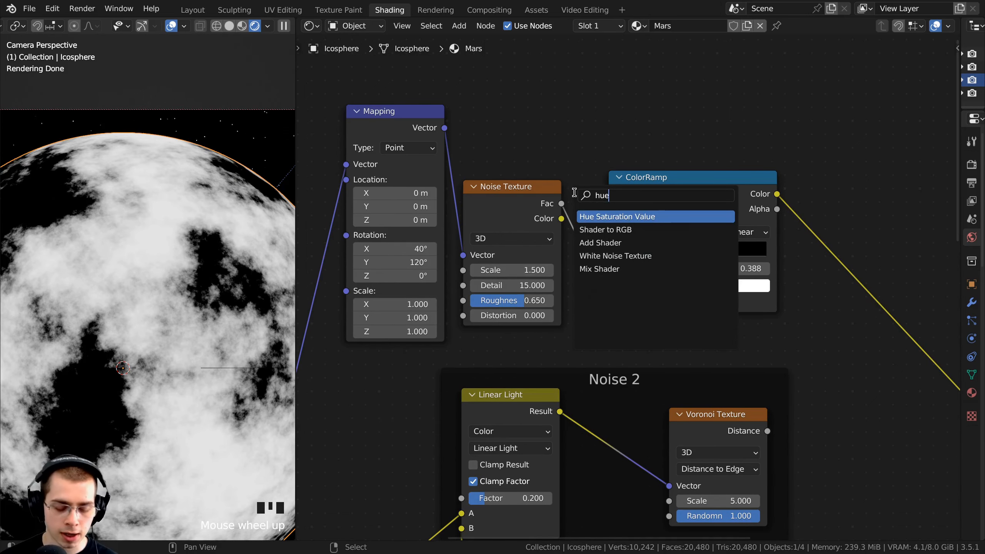
{"action": "key", "text": "Return"}
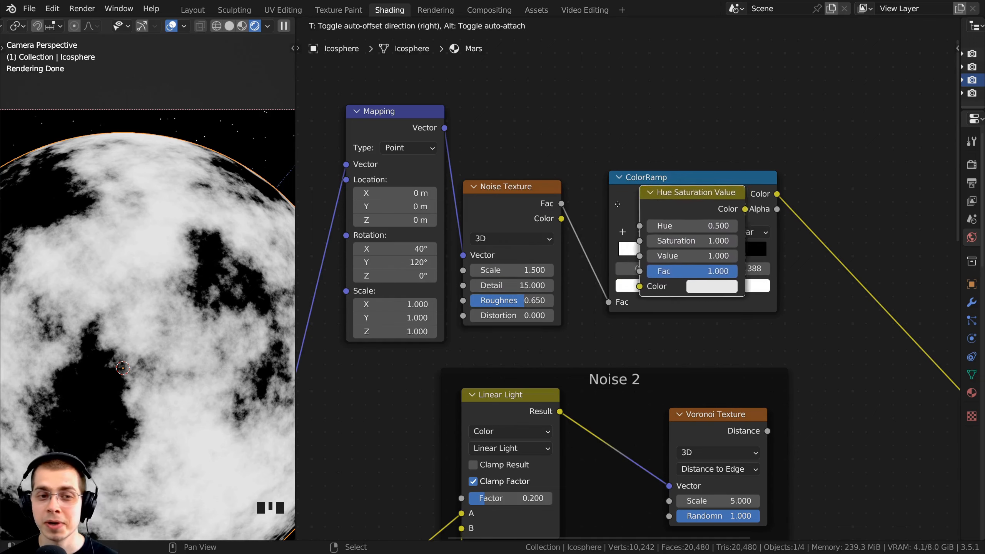
{"action": "left_click", "coordinate": [620, 207]}
Try a Value of 1.300 on the Hue Saturation Value node to preview its effect on the dark patches.
{"action": "scroll", "coordinate": [697, 241], "scroll_direction": "up", "scroll_amount": 2}
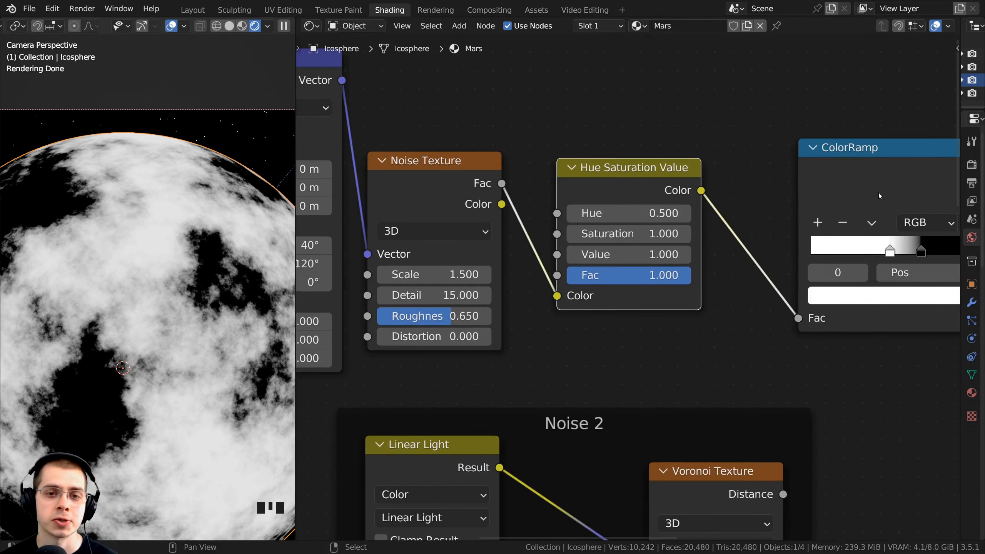
{"action": "scroll", "coordinate": [654, 246], "scroll_direction": "down", "scroll_amount": 1}
{"action": "mouse_move", "coordinate": [628, 258]}
{"action": "left_mouse_down"}
{"action": "mouse_move", "coordinate": [644, 257]}
{"action": "mouse_move", "coordinate": [620, 257]}
{"action": "mouse_move", "coordinate": [642, 257]}
{"action": "left_mouse_up"}
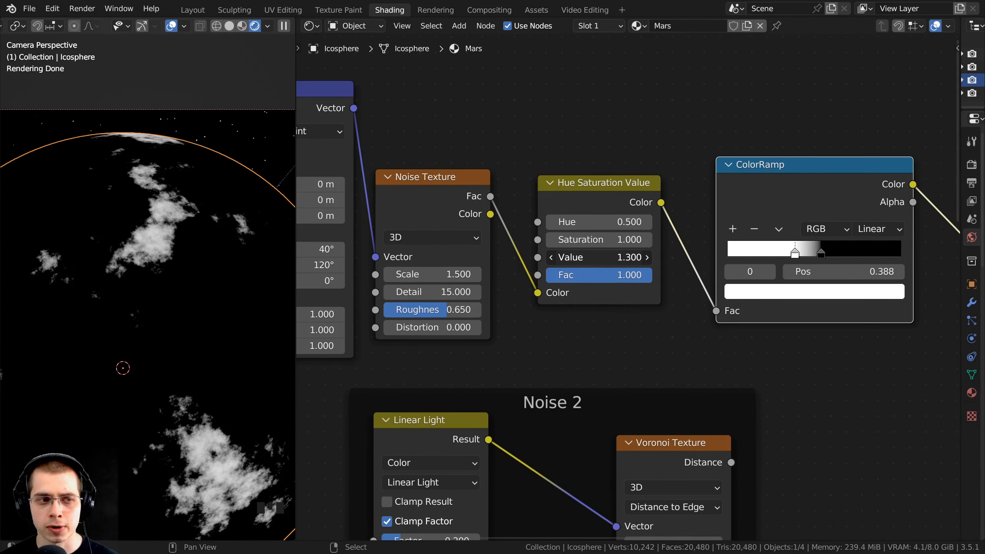
{"action": "right_click", "coordinate": [599, 258]}
Move the Hue Saturation Value and ColorRamp nodes closer to the upper Noise Texture.
{"action": "left_click_drag", "start_coordinate": [575, 205], "coordinate": [556, 204]}
{"action": "left_click_drag", "start_coordinate": [763, 186], "coordinate": [713, 186]}
{"action": "scroll", "coordinate": [175, 310], "scroll_direction": "down", "scroll_amount": 2}
{"action": "middle_click_drag", "start_coordinate": [174, 310], "coordinate": [185, 298], "text": "shift"}
{"action": "scroll", "coordinate": [770, 286], "scroll_direction": "down", "scroll_amount": 12}
{"action": "key", "text": "a"}
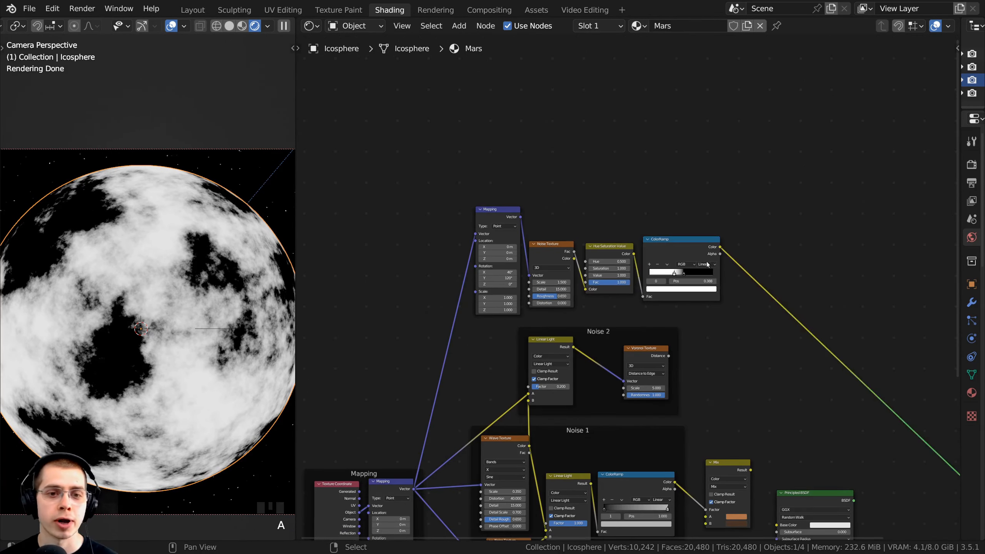
Group the upper Mapping, Noise Texture, Hue Saturation Value and ColorRamp nodes in a frame placed just above Noise 2.
{"action": "scroll", "coordinate": [698, 279], "scroll_direction": "up", "scroll_amount": 2}
{"action": "left_click_drag", "start_coordinate": [350, 100], "coordinate": [732, 287]}
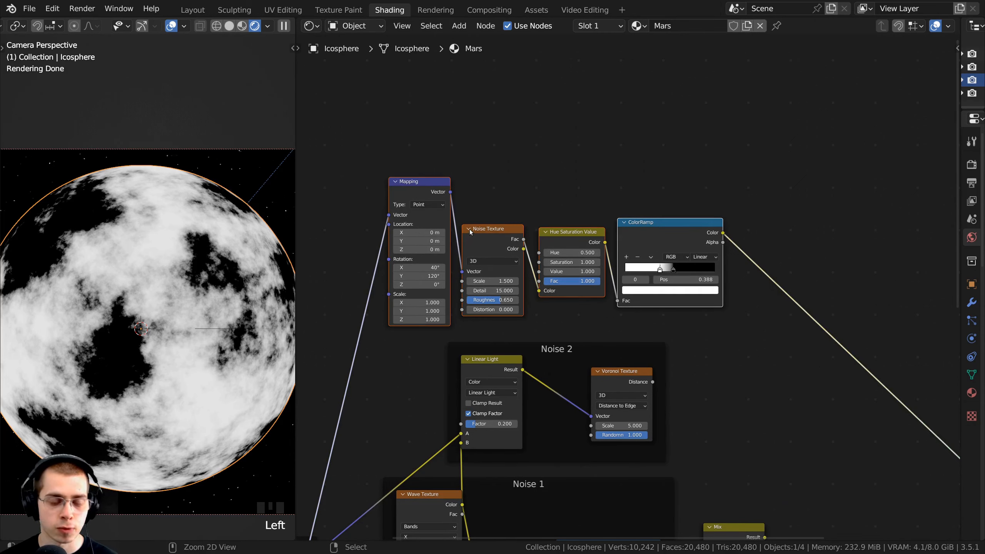
{"action": "key", "text": "ctrl+j"}
{"action": "key", "text": "a"}
{"action": "left_click_drag", "start_coordinate": [519, 170], "coordinate": [514, 164]}
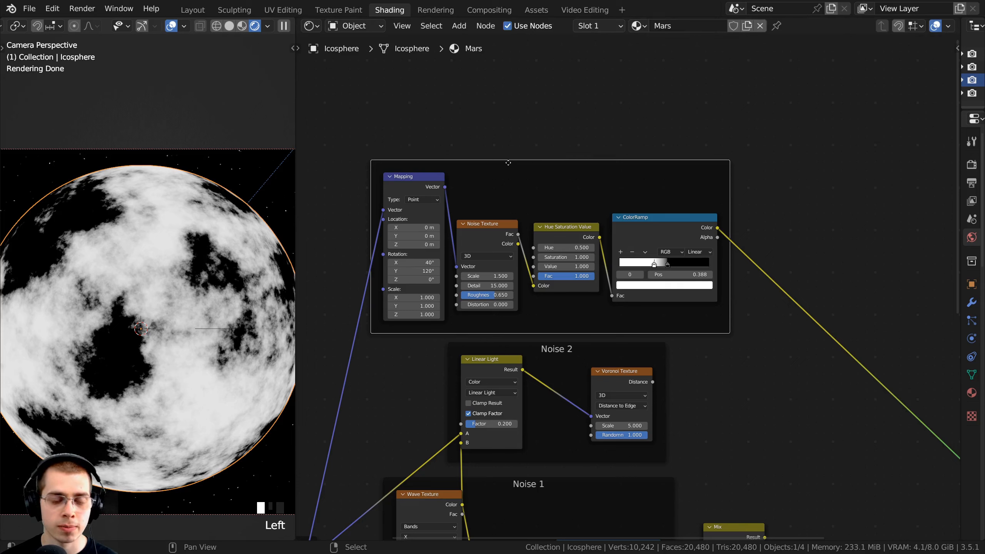
Label the new frame Patches and shift it slightly above the Noise 2 frame.
{"action": "key", "text": "F2"}
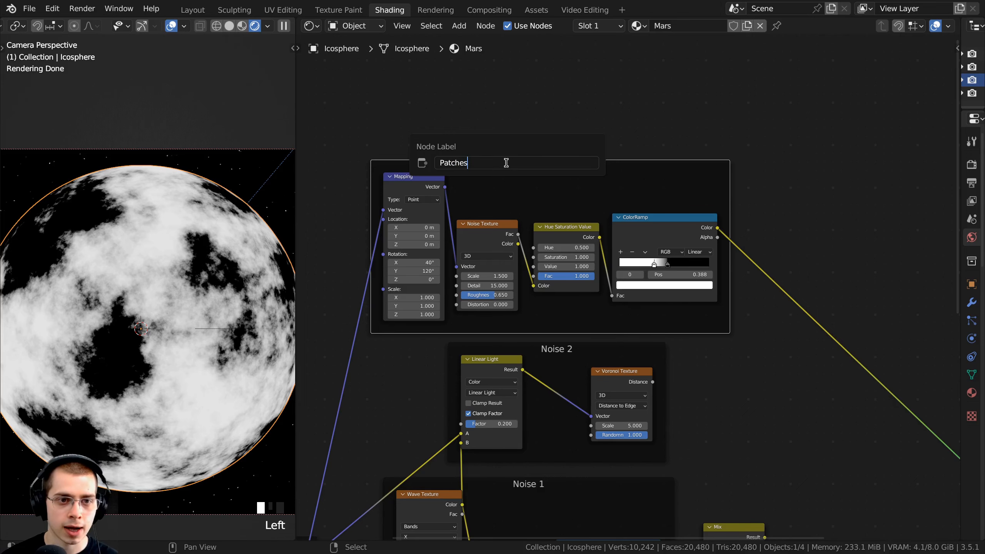
{"action": "type", "text": "Patches"}
{"action": "key", "text": "Return"}
{"action": "left_click_drag", "start_coordinate": [465, 185], "coordinate": [452, 184]}
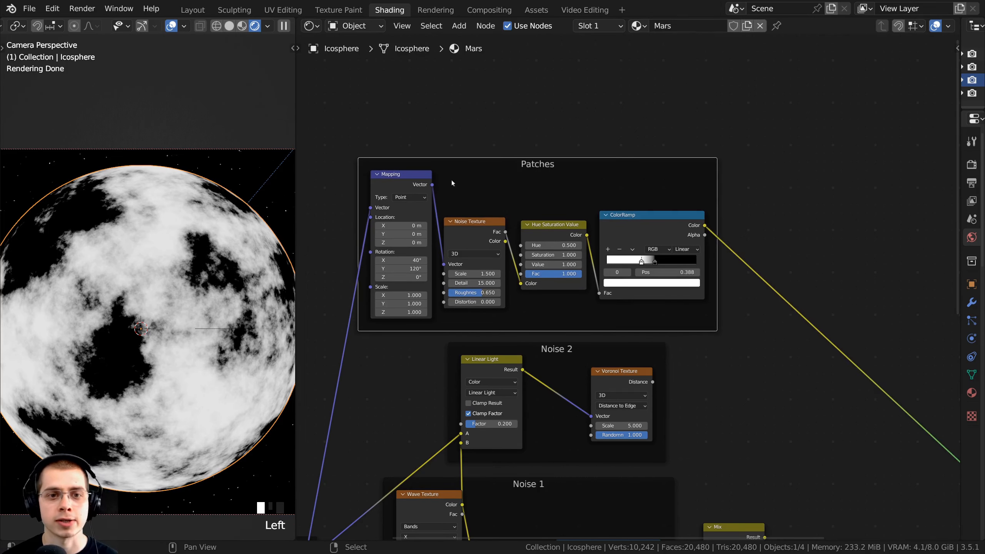
Add a Voronoi Texture node in the empty area below the Noise 1 frame.
{"action": "scroll", "coordinate": [500, 357], "scroll_direction": "up", "scroll_amount": 1}
{"action": "scroll", "coordinate": [514, 363], "scroll_direction": "down", "scroll_amount": 3}
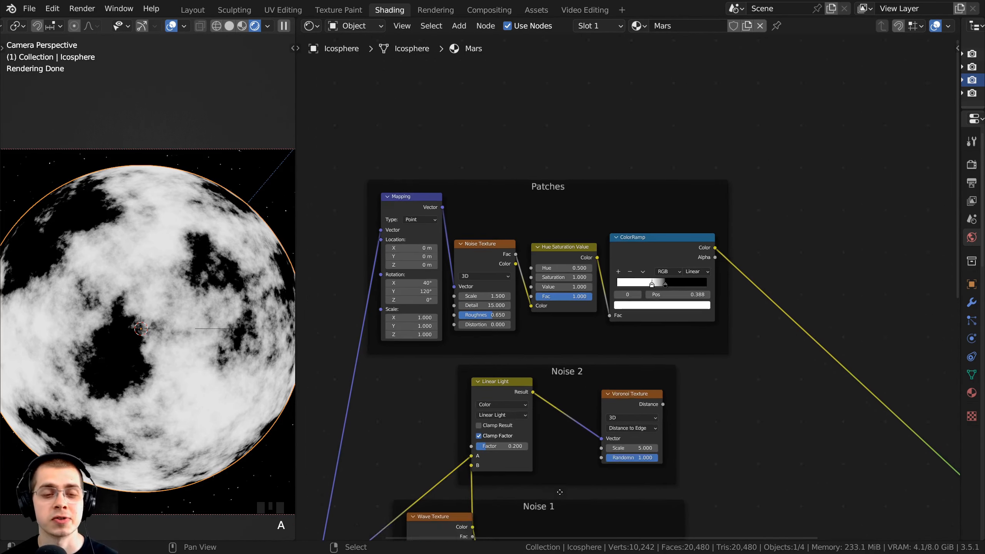
{"action": "middle_click_drag", "start_coordinate": [589, 485], "coordinate": [633, 91]}
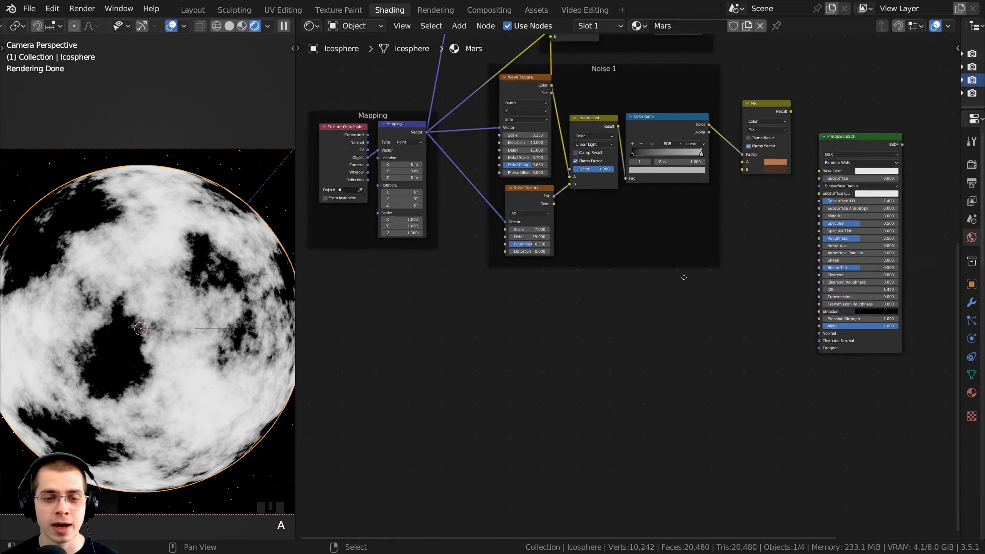
{"action": "middle_click_drag", "start_coordinate": [684, 277], "coordinate": [718, 208]}
{"action": "scroll", "coordinate": [576, 235], "scroll_direction": "up", "scroll_amount": 2}
{"action": "scroll", "coordinate": [634, 277], "scroll_direction": "up", "scroll_amount": 2}
{"action": "middle_click_drag", "start_coordinate": [693, 247], "coordinate": [641, 243]}
{"action": "scroll", "coordinate": [634, 278], "scroll_direction": "up", "scroll_amount": 1}
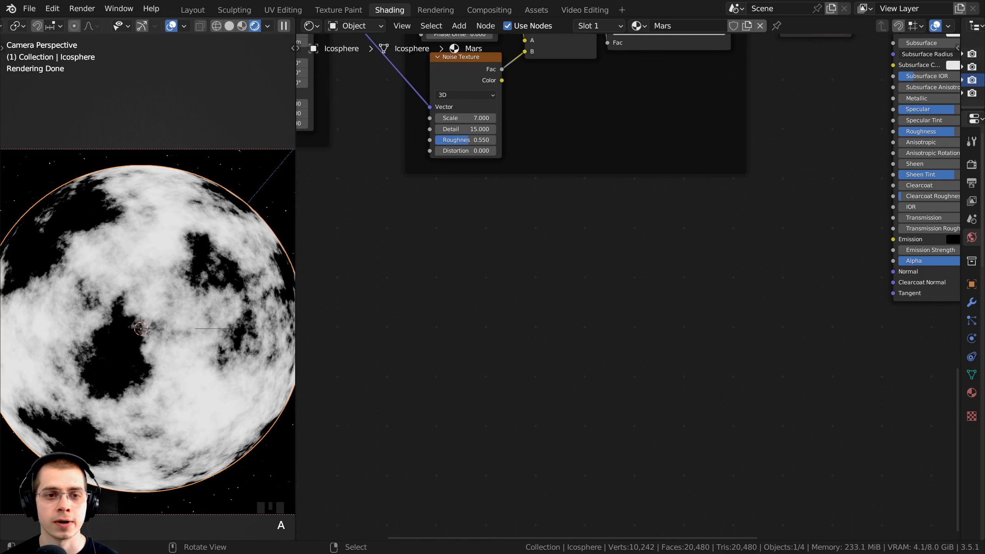
{"action": "key", "text": "shift+a"}
{"action": "type", "text": "vo"}
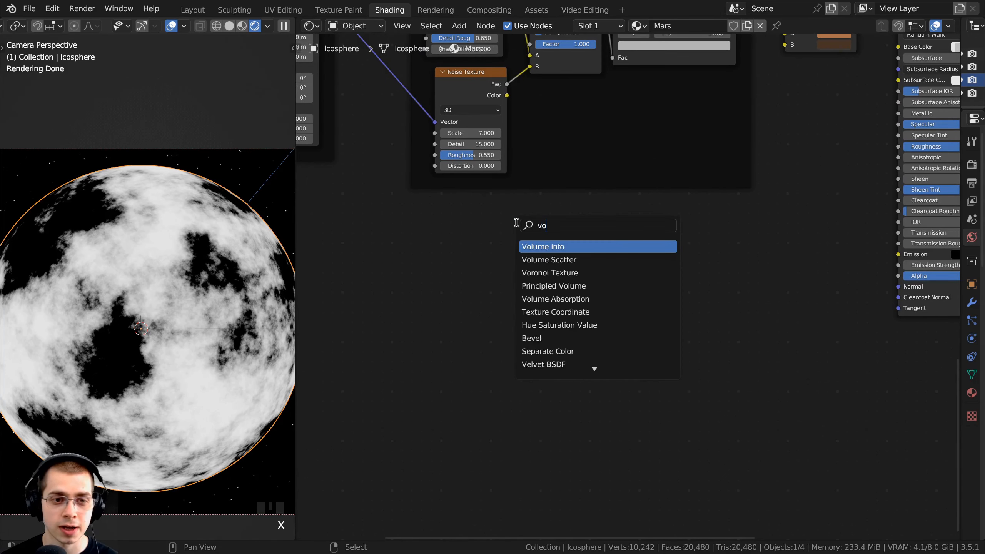
{"action": "type", "text": "r"}
{"action": "key", "text": "Return"}
{"action": "left_click", "coordinate": [504, 235]}
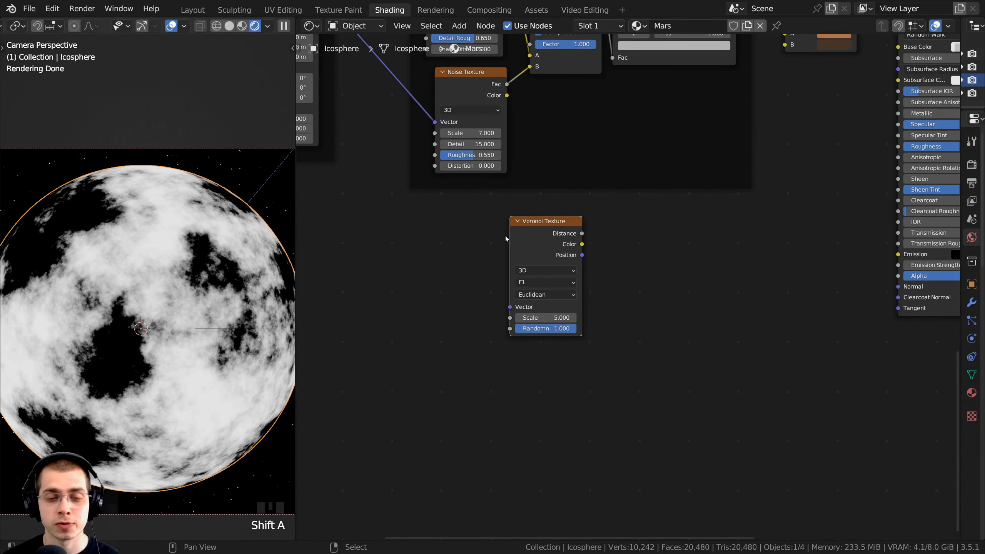
{"action": "scroll", "coordinate": [505, 245], "scroll_direction": "up", "scroll_amount": 1}
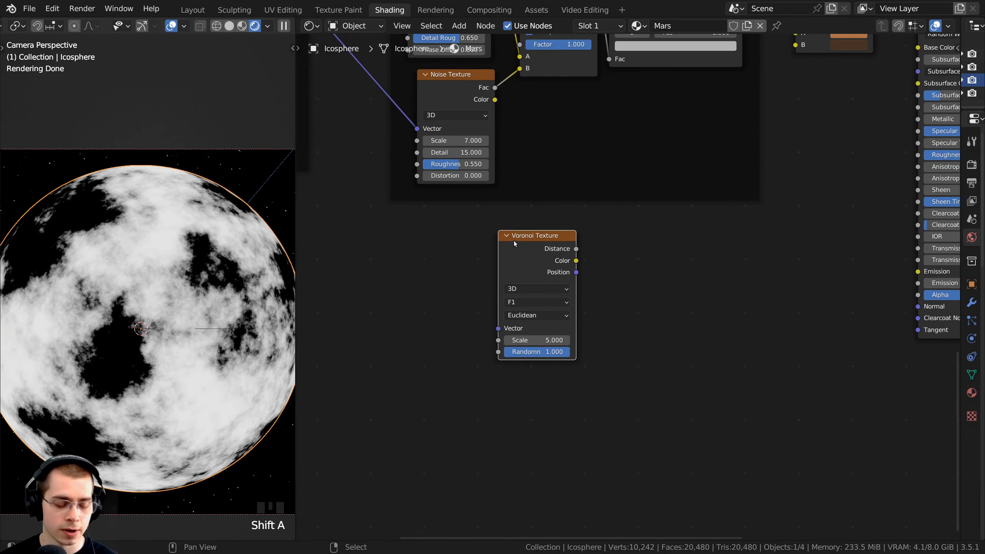
Preview the new Voronoi Texture on the planet and connect the first Mapping node's Vector output to its Vector input.
{"action": "left_click", "coordinate": [520, 240], "text": "ctrl+shift"}
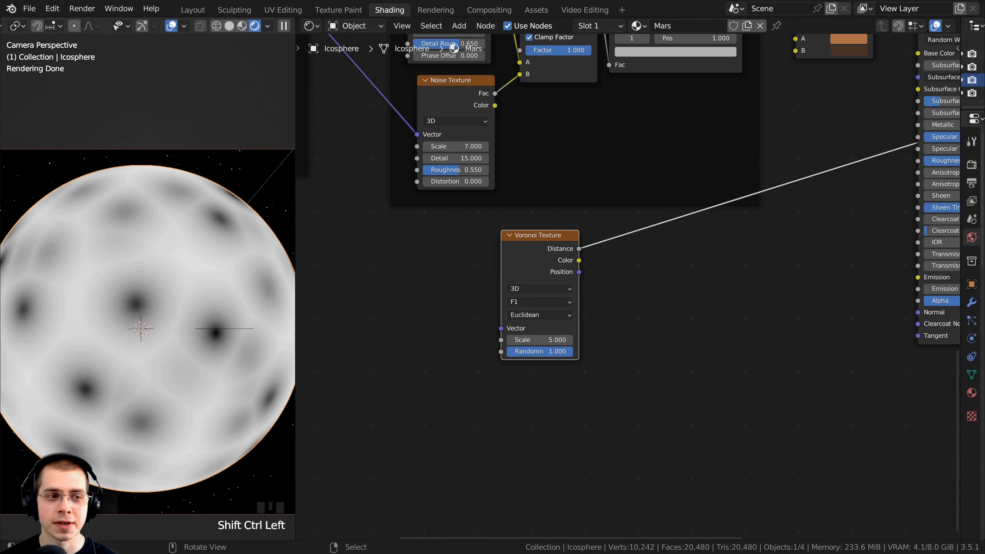
{"action": "scroll", "coordinate": [405, 207], "scroll_direction": "up", "scroll_amount": 1}
{"action": "middle_click_drag", "start_coordinate": [404, 207], "coordinate": [471, 280]}
{"action": "scroll", "coordinate": [426, 212], "scroll_direction": "down", "scroll_amount": 3}
{"action": "left_click", "coordinate": [360, 105]}
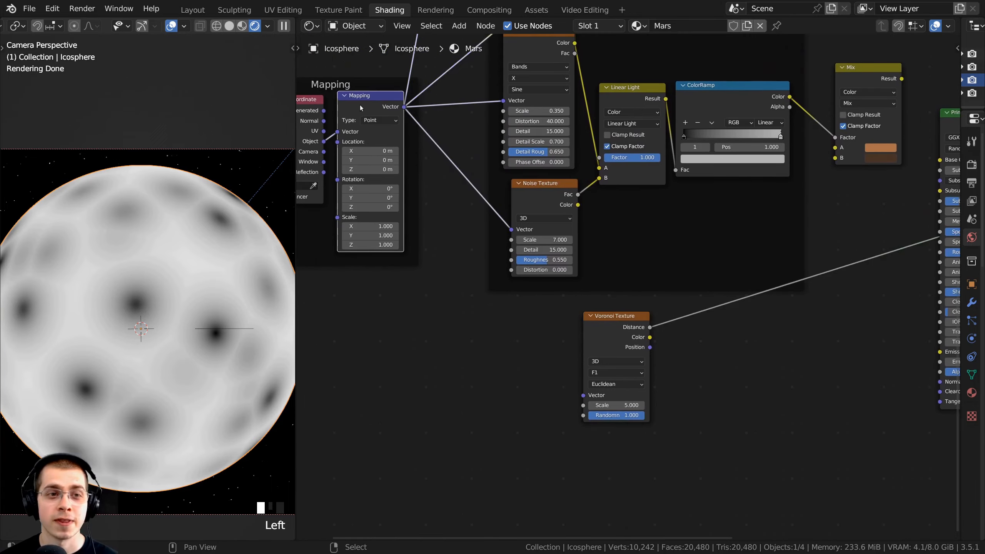
{"action": "left_click_drag", "start_coordinate": [404, 107], "coordinate": [584, 395]}
{"action": "middle_click_drag", "start_coordinate": [383, 184], "coordinate": [518, 283]}
{"action": "scroll", "coordinate": [516, 271], "scroll_direction": "up", "scroll_amount": 2}
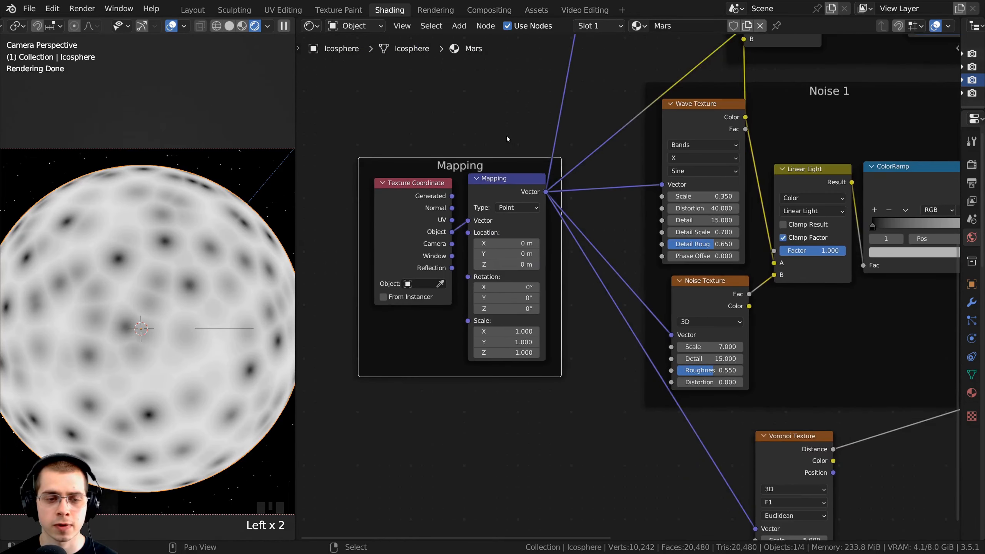
{"action": "left_click", "coordinate": [496, 193]}
Reposition the Voronoi Texture node slightly below the Noise 1 frame.
{"action": "scroll", "coordinate": [623, 281], "scroll_direction": "down", "scroll_amount": 2}
{"action": "middle_click_drag", "start_coordinate": [671, 310], "coordinate": [574, 273]}
{"action": "scroll", "coordinate": [667, 332], "scroll_direction": "up", "scroll_amount": 1}
{"action": "middle_click_drag", "start_coordinate": [668, 331], "coordinate": [617, 214]}
{"action": "scroll", "coordinate": [617, 214], "scroll_direction": "up", "scroll_amount": 3}
{"action": "left_click_drag", "start_coordinate": [597, 256], "coordinate": [590, 259]}
{"action": "middle_click_drag", "start_coordinate": [572, 300], "coordinate": [527, 294]}
{"action": "left_click_drag", "start_coordinate": [524, 281], "coordinate": [517, 281]}
{"action": "mouse_move", "coordinate": [514, 287]}
{"action": "middle_mouse_down"}
{"action": "mouse_move", "coordinate": [476, 289]}
{"action": "mouse_move", "coordinate": [503, 296]}
{"action": "middle_mouse_up"}
{"action": "scroll", "coordinate": [503, 294], "scroll_direction": "up", "scroll_amount": 1}
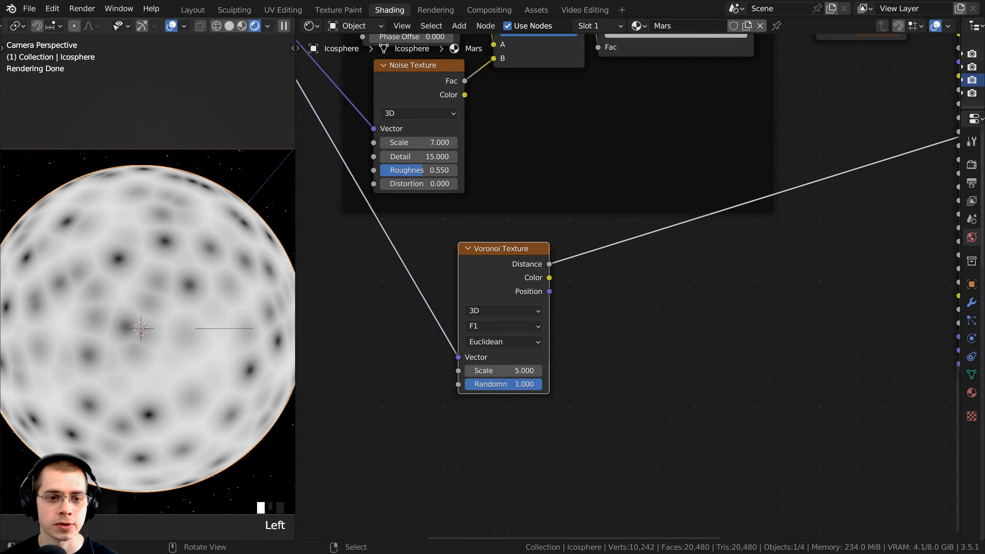
Set the Voronoi Texture's scale to 3.5.
{"action": "scroll", "coordinate": [97, 249], "scroll_direction": "up", "scroll_amount": 2}
{"action": "middle_click_drag", "start_coordinate": [58, 244], "coordinate": [72, 219], "text": "shift"}
{"action": "middle_click_drag", "start_coordinate": [194, 425], "coordinate": [165, 405], "text": "shift"}
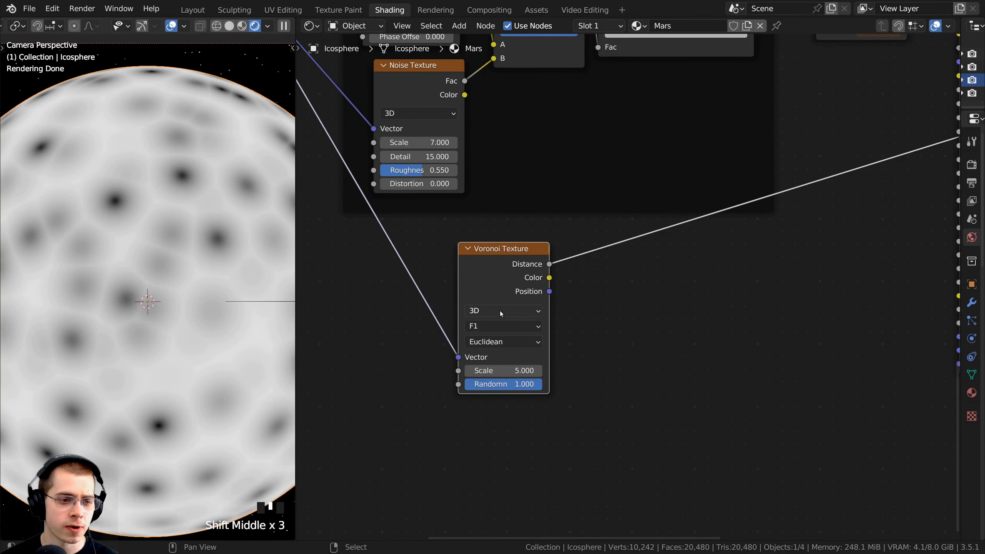
{"action": "middle_click_drag", "start_coordinate": [470, 291], "coordinate": [462, 279]}
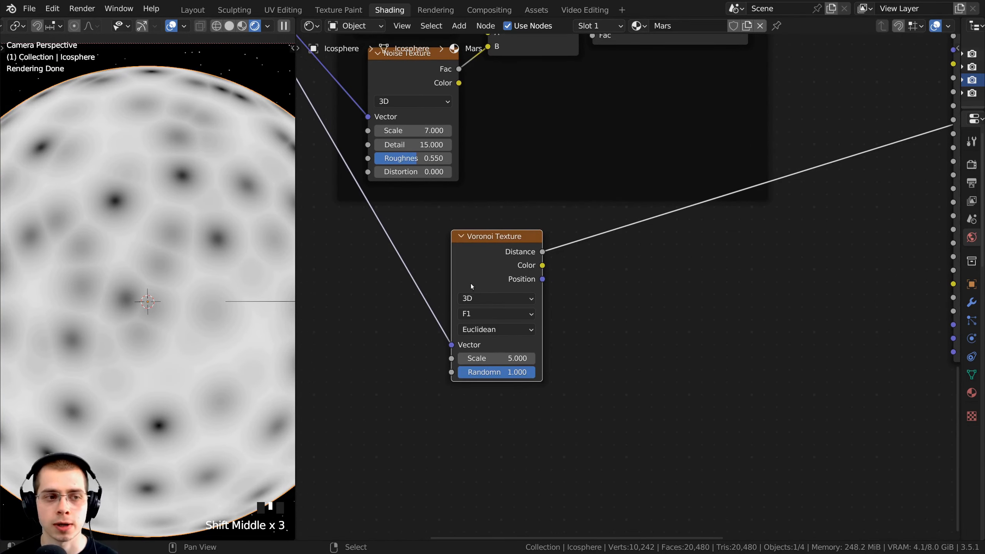
{"action": "scroll", "coordinate": [584, 472], "scroll_direction": "up", "scroll_amount": 1}
{"action": "left_click", "coordinate": [482, 327]}
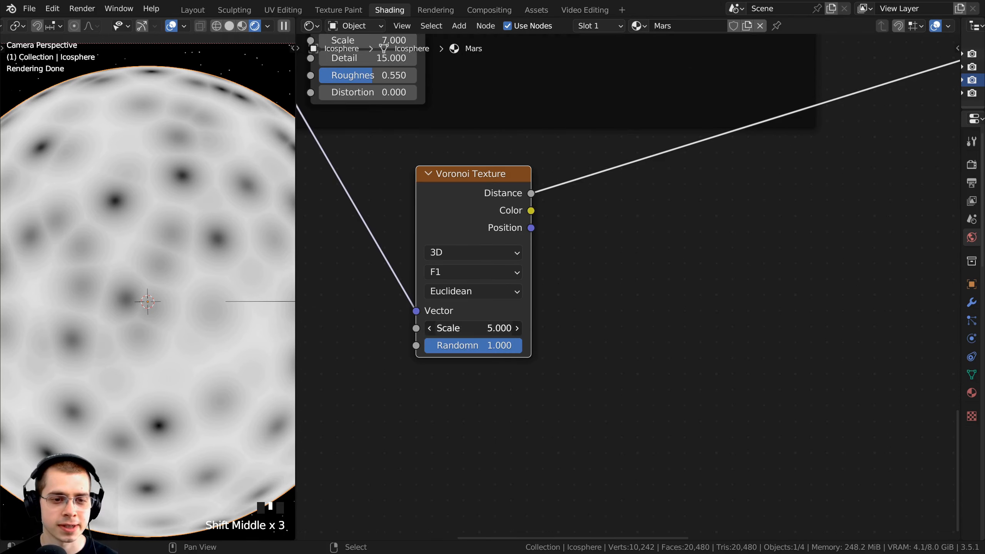
{"action": "type", "text": "3.5"}
{"action": "left_click", "coordinate": [482, 333]}
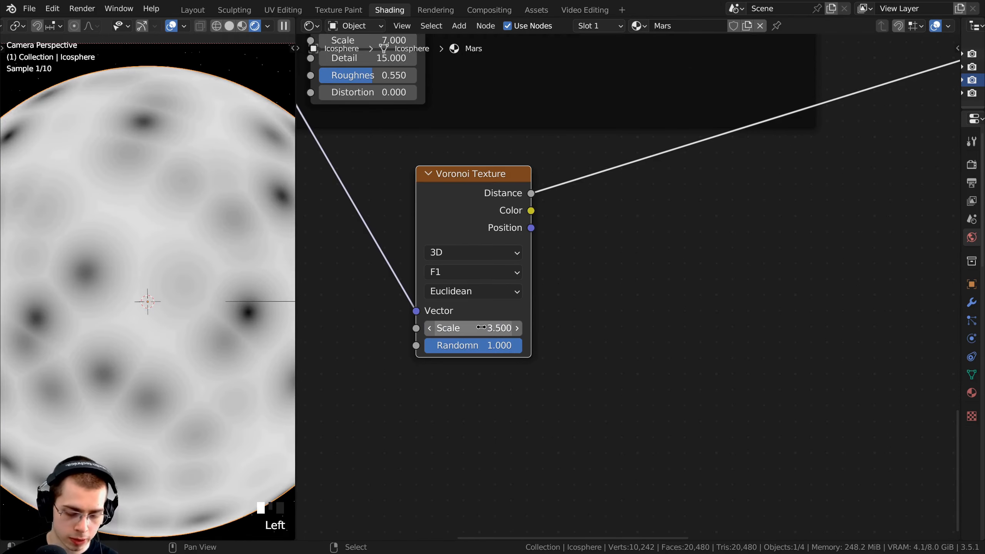
{"action": "scroll", "coordinate": [179, 182], "scroll_direction": "down", "scroll_amount": 3}
{"action": "mouse_move", "coordinate": [532, 294]}
{"action": "middle_mouse_down"}
{"action": "mouse_move", "coordinate": [521, 300]}
{"action": "mouse_move", "coordinate": [520, 286]}
{"action": "middle_mouse_up"}
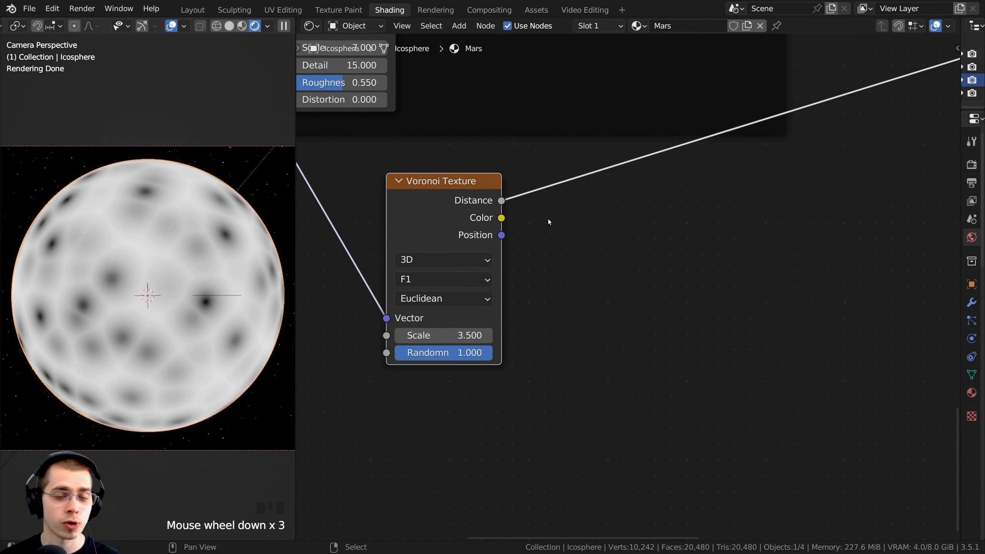
Add a ColorRamp node after the Voronoi Texture, fed by its Distance output.
{"action": "key", "text": "shift+a"}
{"action": "left_click", "coordinate": [548, 219]}
{"action": "type", "text": "col"}
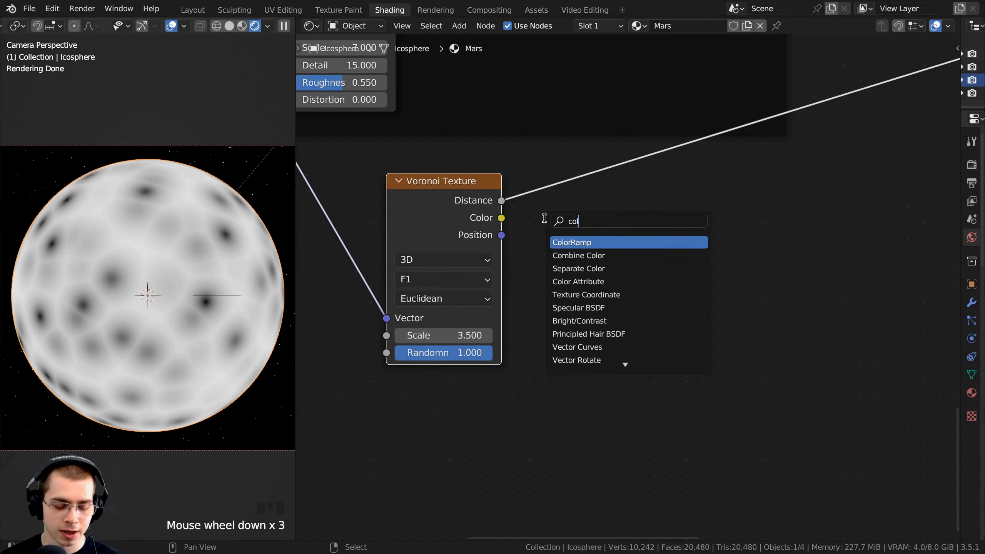
{"action": "key", "text": "Return"}
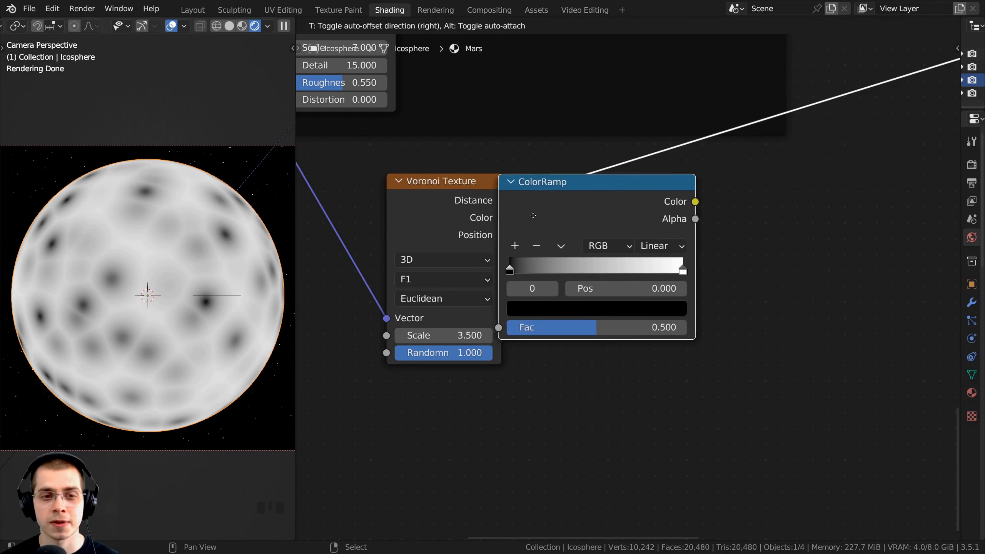
{"action": "left_click", "coordinate": [550, 203]}
{"action": "scroll", "coordinate": [524, 278], "scroll_direction": "up", "scroll_amount": 1}
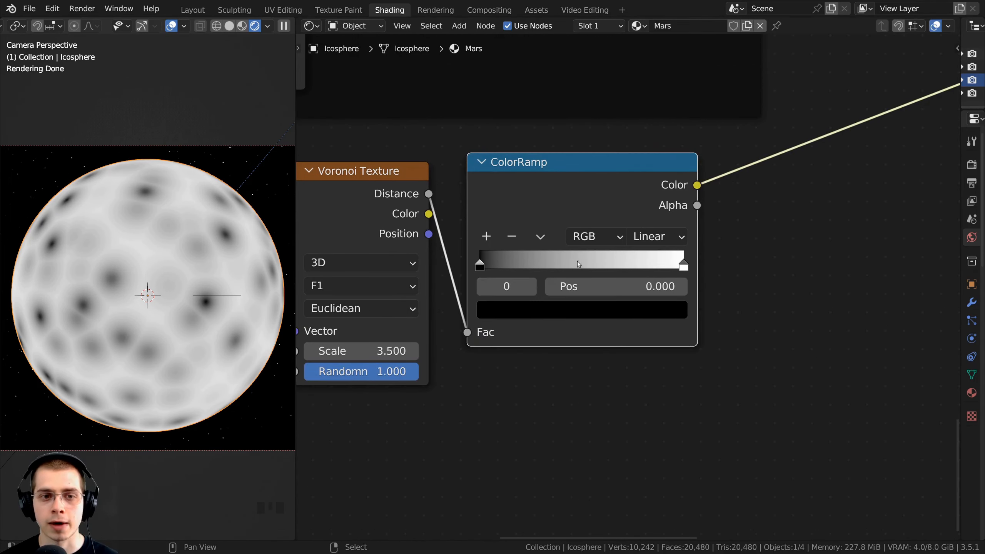
Move the ColorRamp's white stop to position 0.540 and inspect the resulting spots on the planet.
{"action": "left_click_drag", "start_coordinate": [638, 265], "coordinate": [588, 263]}
{"action": "middle_click_drag", "start_coordinate": [122, 267], "coordinate": [210, 246], "text": "shift"}
{"action": "scroll", "coordinate": [129, 242], "scroll_direction": "up", "scroll_amount": 7}
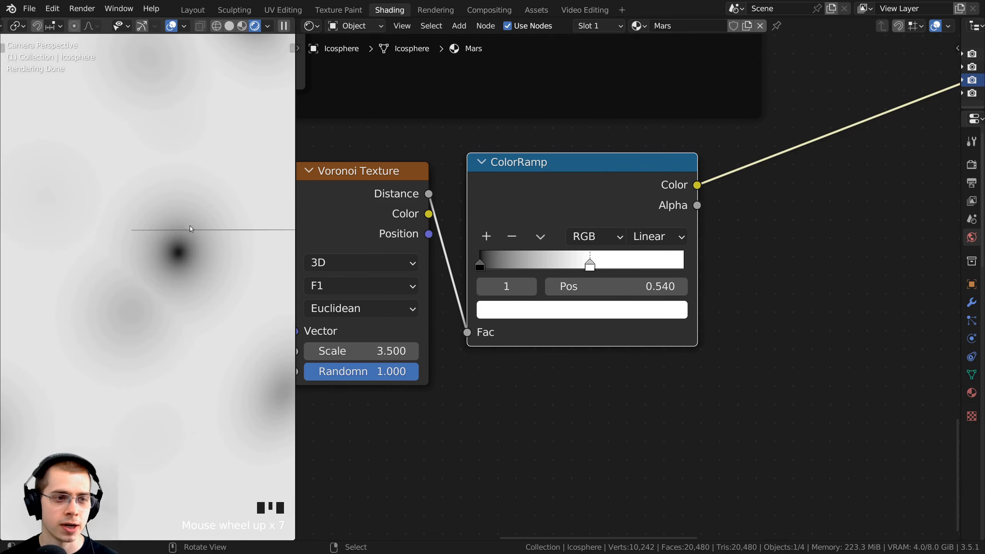
{"action": "scroll", "coordinate": [189, 230], "scroll_direction": "down", "scroll_amount": 5}
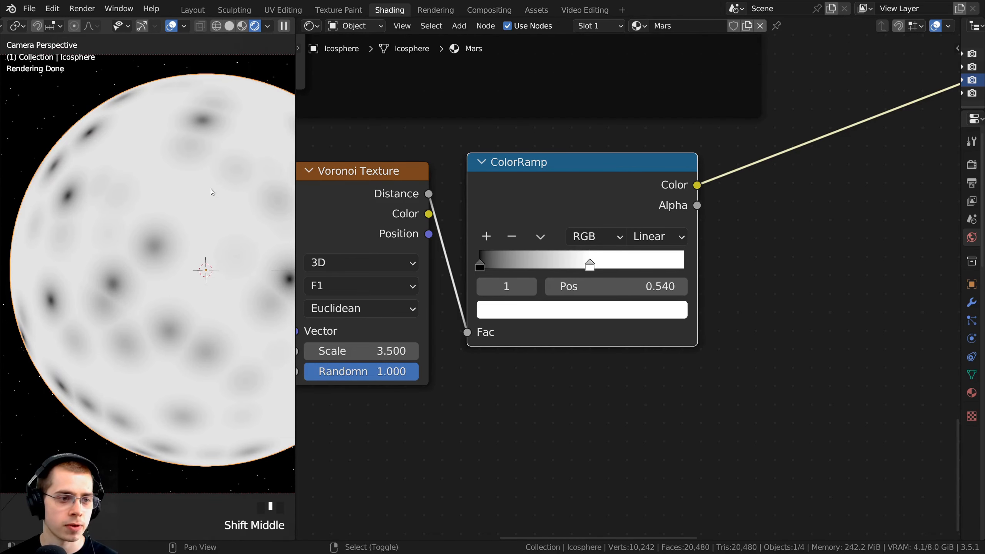
{"action": "scroll", "coordinate": [210, 194], "scroll_direction": "down", "scroll_amount": 2}
{"action": "middle_click_drag", "start_coordinate": [555, 336], "coordinate": [546, 329]}
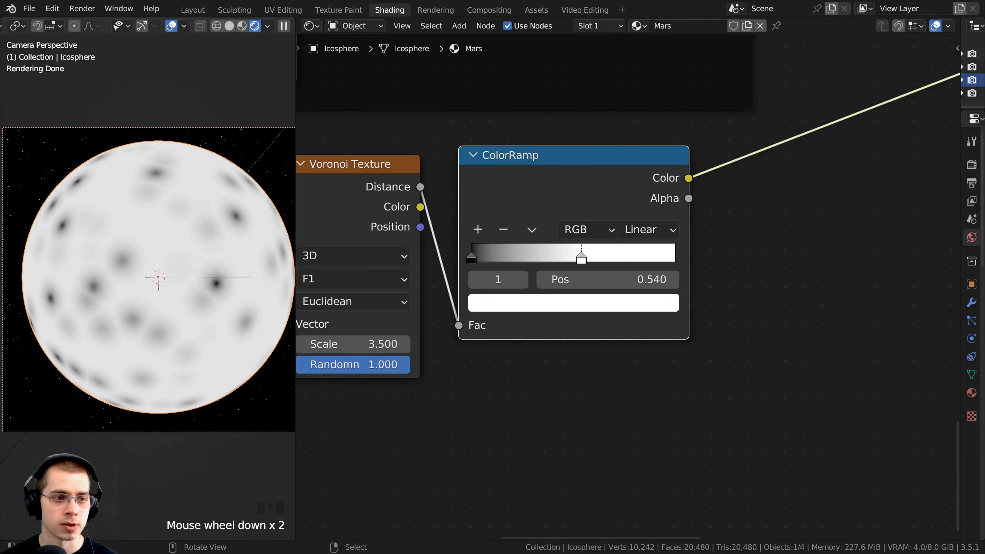
Duplicate the Voronoi Texture and its ColorRamp with their input links kept, placing the copies directly below the originals.
{"action": "scroll", "coordinate": [546, 328], "scroll_direction": "down", "scroll_amount": 4}
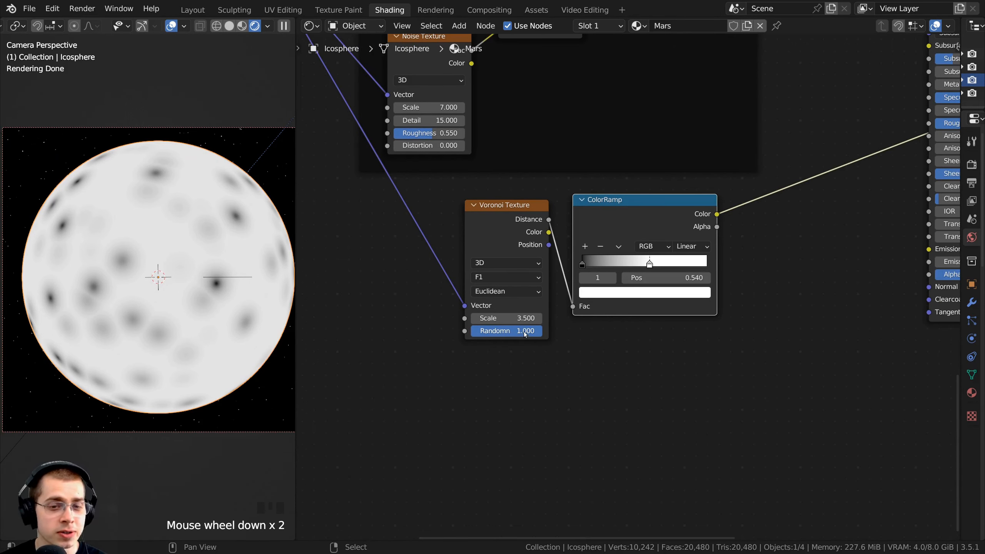
{"action": "key", "text": "a"}
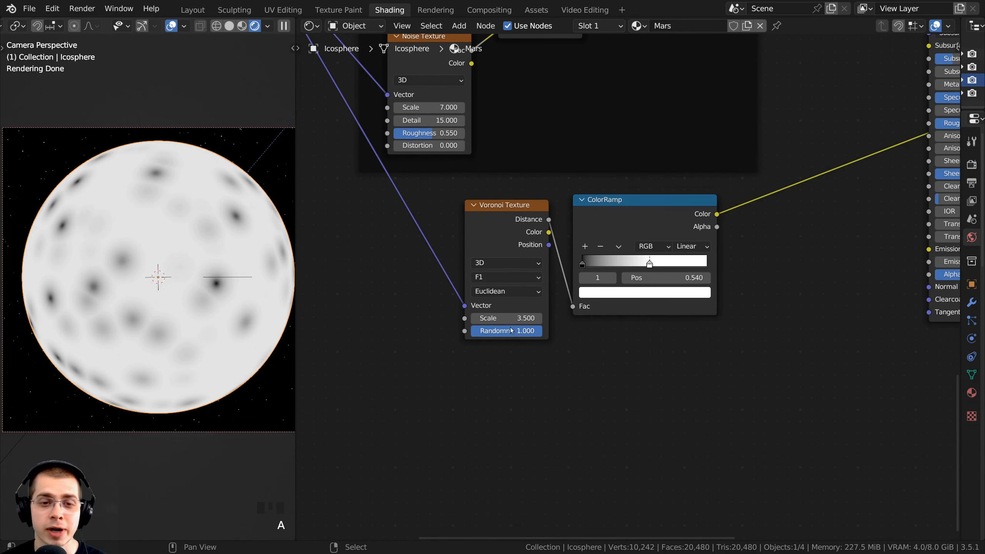
{"action": "right_click", "coordinate": [498, 228]}
{"action": "right_click", "coordinate": [621, 212], "text": "shift"}
{"action": "scroll", "coordinate": [620, 217], "scroll_direction": "up", "scroll_amount": 1}
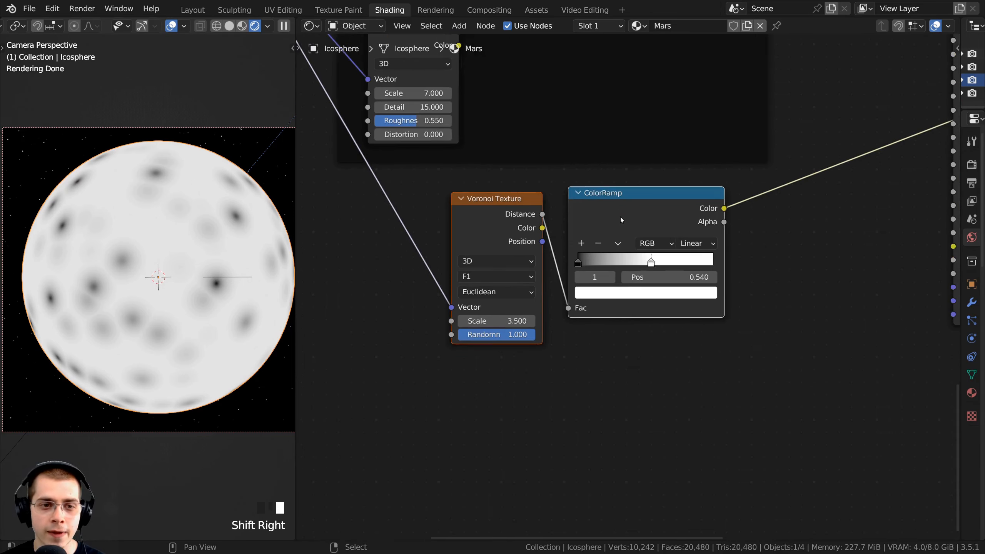
{"action": "middle_click_drag", "start_coordinate": [622, 217], "coordinate": [633, 210]}
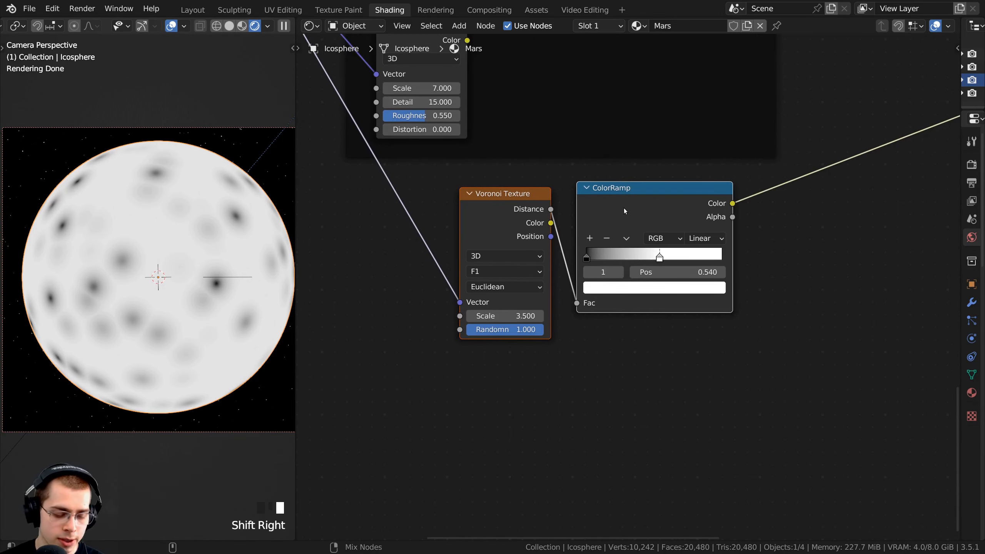
{"action": "key", "text": "ctrl+shift+d"}
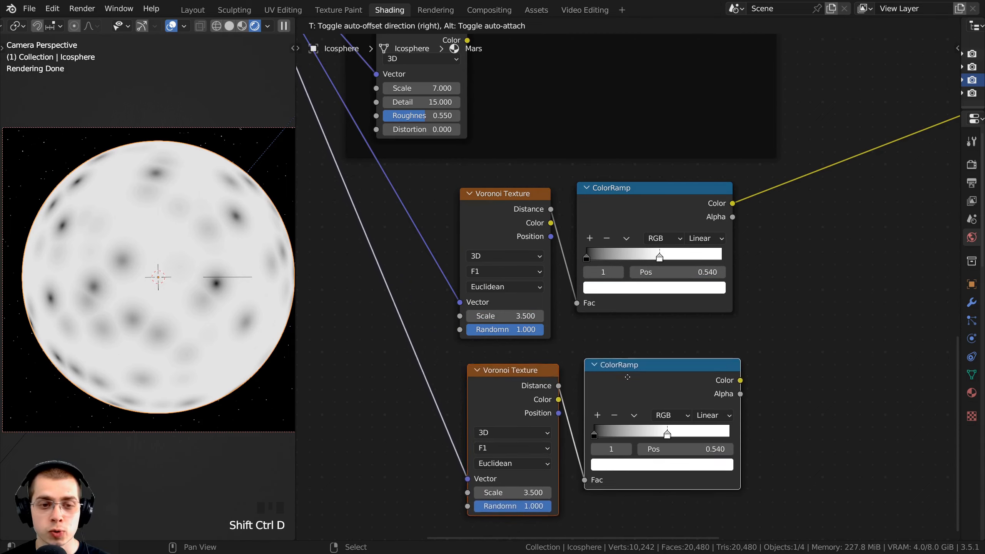
{"action": "left_click", "coordinate": [624, 365]}
{"action": "key", "text": "a"}
{"action": "scroll", "coordinate": [659, 334], "scroll_direction": "down", "scroll_amount": 4}
{"action": "middle_click_drag", "start_coordinate": [658, 334], "coordinate": [634, 303]}
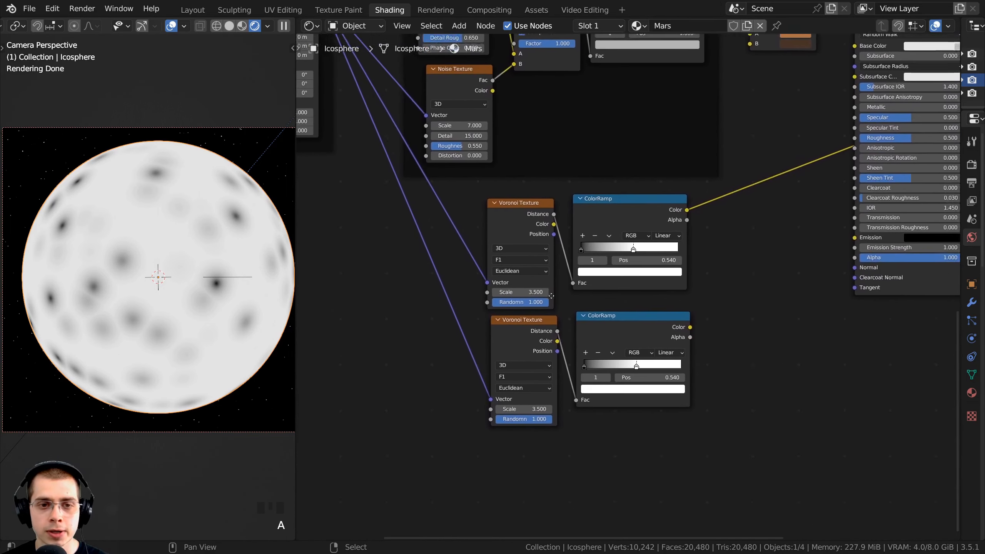
Preview the duplicated ColorRamp on the planet and nudge the node slightly away from its Voronoi Texture.
{"action": "scroll", "coordinate": [634, 303], "scroll_direction": "up", "scroll_amount": 4}
{"action": "left_click", "coordinate": [640, 349], "text": "ctrl+shift"}
{"action": "middle_click_drag", "start_coordinate": [640, 349], "coordinate": [663, 324]}
{"action": "scroll", "coordinate": [663, 324], "scroll_direction": "up", "scroll_amount": 2}
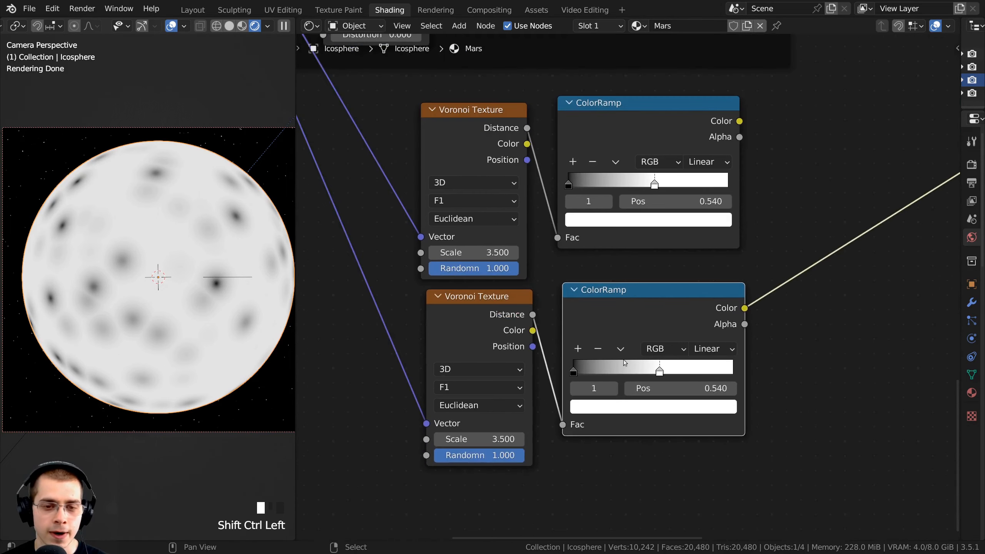
{"action": "left_click_drag", "start_coordinate": [640, 334], "coordinate": [644, 330]}
{"action": "middle_click_drag", "start_coordinate": [624, 313], "coordinate": [622, 303]}
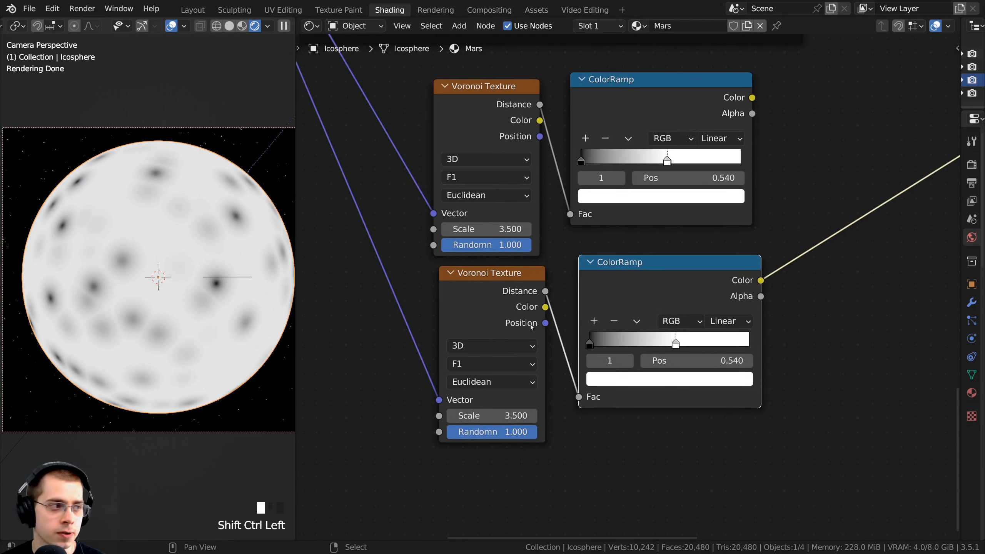
Set the duplicated Voronoi Texture's scale to 20 and inspect the smaller spots on the planet.
{"action": "left_click", "coordinate": [482, 417]}
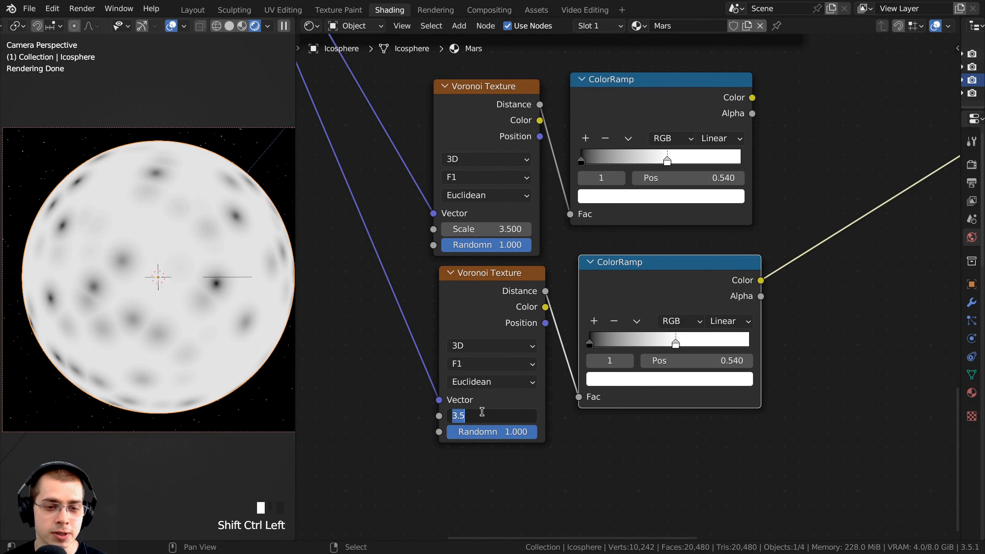
{"action": "type", "text": "20"}
{"action": "key", "text": "Return"}
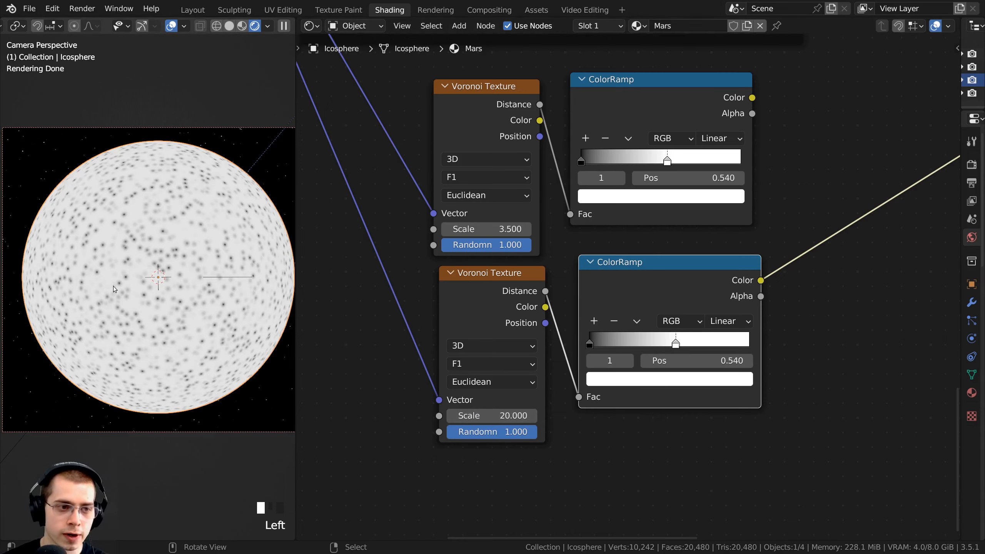
{"action": "scroll", "coordinate": [135, 275], "scroll_direction": "up", "scroll_amount": 3}
{"action": "scroll", "coordinate": [135, 274], "scroll_direction": "down", "scroll_amount": 2}
{"action": "scroll", "coordinate": [503, 305], "scroll_direction": "down", "scroll_amount": 2}
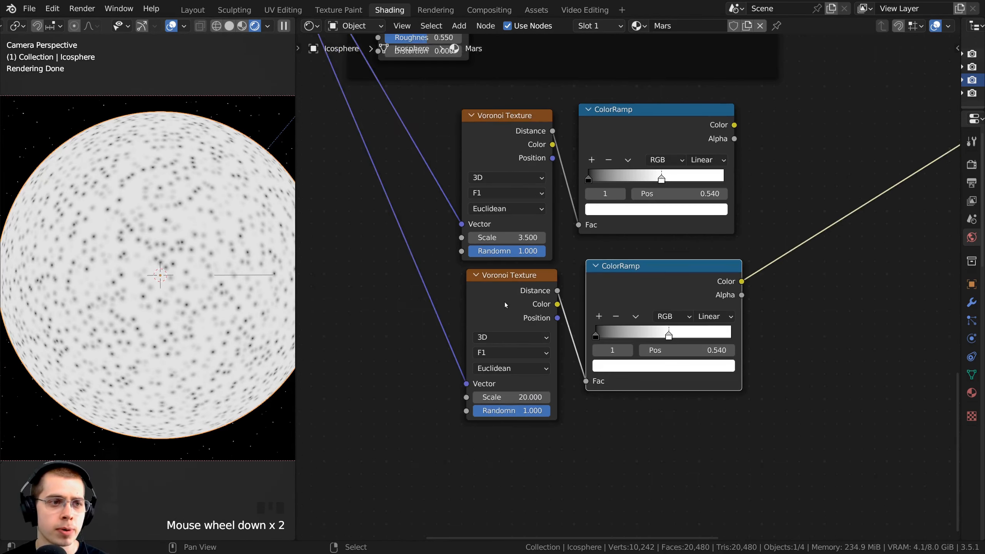
{"action": "middle_click_drag", "start_coordinate": [514, 311], "coordinate": [540, 324]}
{"action": "key", "text": "a"}
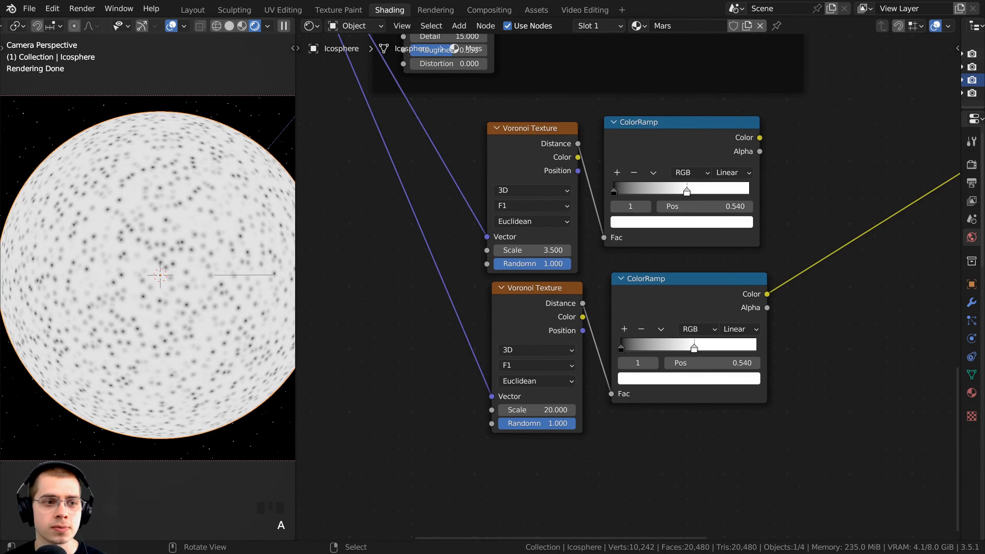
Merge the Mapping links to both Voronoi Textures through one shared reroute point and nudge the upper Voronoi Texture aside.
{"action": "scroll", "coordinate": [158, 242], "scroll_direction": "up", "scroll_amount": 7}
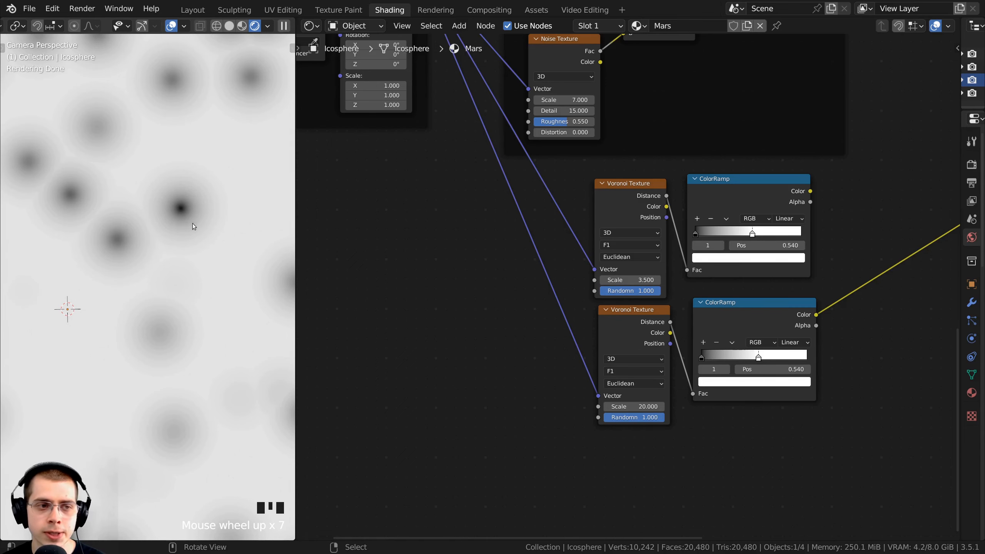
{"action": "scroll", "coordinate": [598, 291], "scroll_direction": "down", "scroll_amount": 1}
{"action": "middle_click_drag", "start_coordinate": [597, 293], "coordinate": [603, 311]}
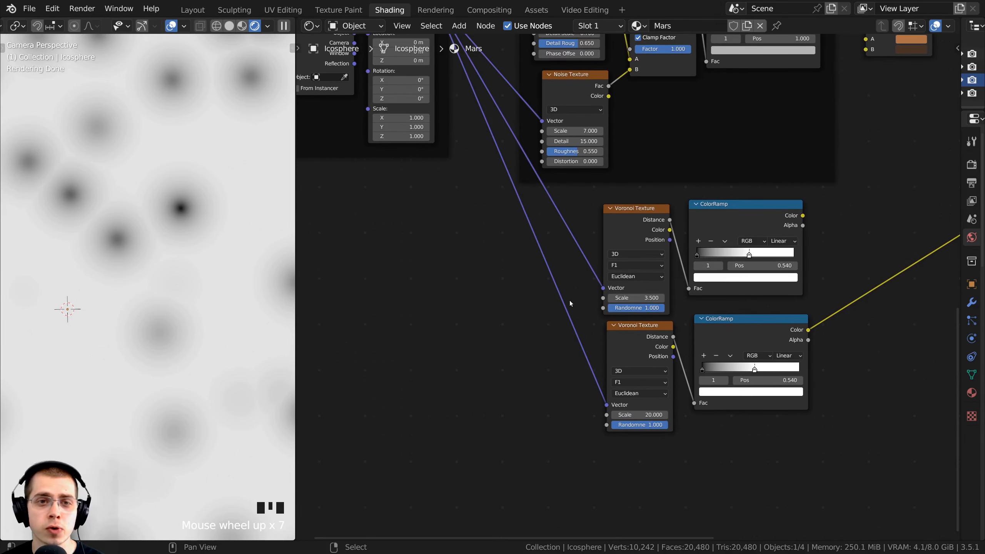
{"action": "scroll", "coordinate": [570, 303], "scroll_direction": "up", "scroll_amount": 1}
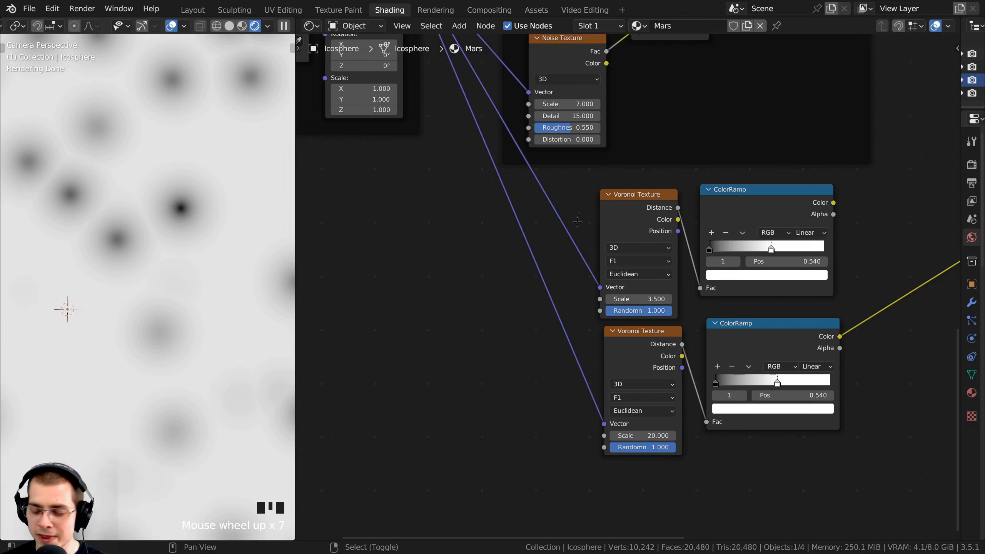
{"action": "right_click_drag", "start_coordinate": [578, 212], "coordinate": [577, 267], "text": "ctrl"}
{"action": "right_click_drag", "start_coordinate": [574, 345], "coordinate": [570, 417], "text": "ctrl"}
{"action": "left_click_drag", "start_coordinate": [577, 301], "coordinate": [581, 308]}
{"action": "scroll", "coordinate": [552, 250], "scroll_direction": "up", "scroll_amount": 2}
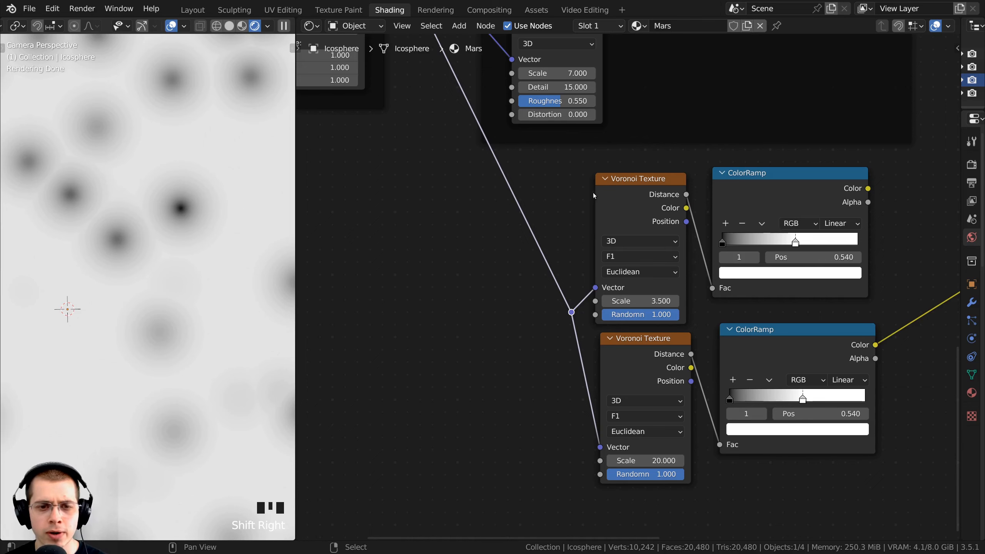
{"action": "left_click_drag", "start_coordinate": [607, 198], "coordinate": [611, 198]}
{"action": "scroll", "coordinate": [607, 199], "scroll_direction": "down", "scroll_amount": 2}
{"action": "middle_click_drag", "start_coordinate": [525, 238], "coordinate": [558, 254]}
{"action": "key", "text": "a"}
{"action": "scroll", "coordinate": [549, 241], "scroll_direction": "up", "scroll_amount": 1}
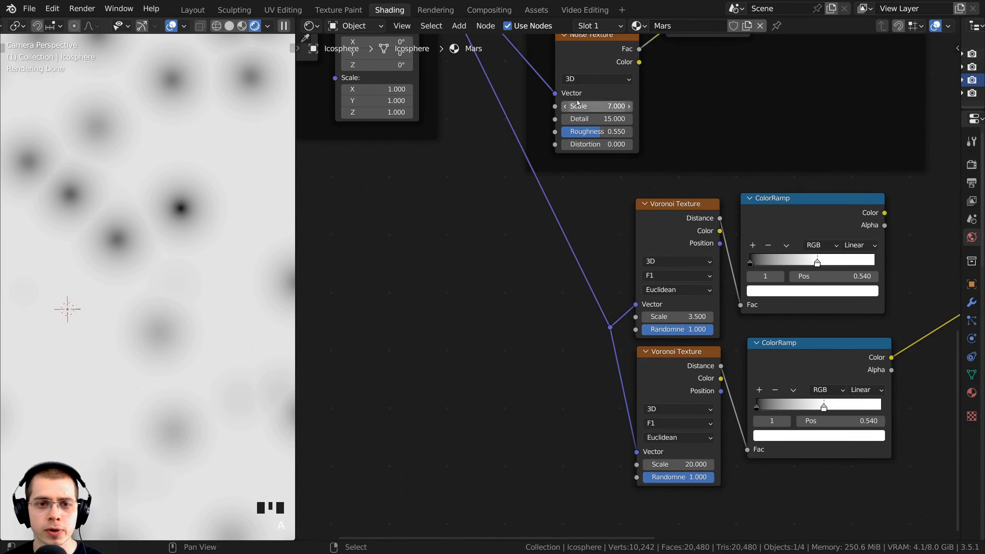
Examine the Noise Texture in the Noise 1 frame and its position relative to the two Voronoi Textures.
{"action": "scroll", "coordinate": [578, 102], "scroll_direction": "up", "scroll_amount": 1}
{"action": "middle_click_drag", "start_coordinate": [577, 102], "coordinate": [576, 216]}
{"action": "left_click_drag", "start_coordinate": [590, 160], "coordinate": [582, 165]}
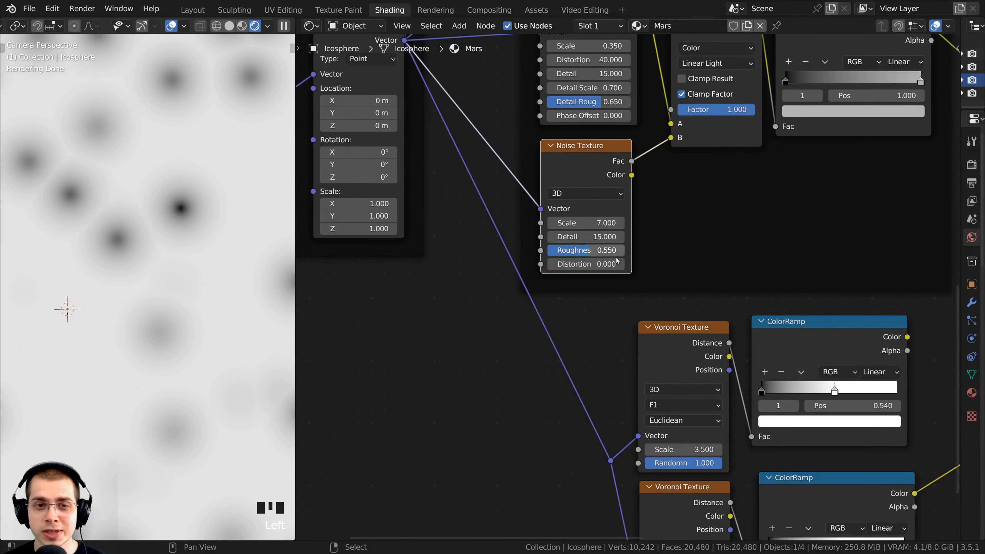
{"action": "middle_click_drag", "start_coordinate": [552, 422], "coordinate": [550, 280]}
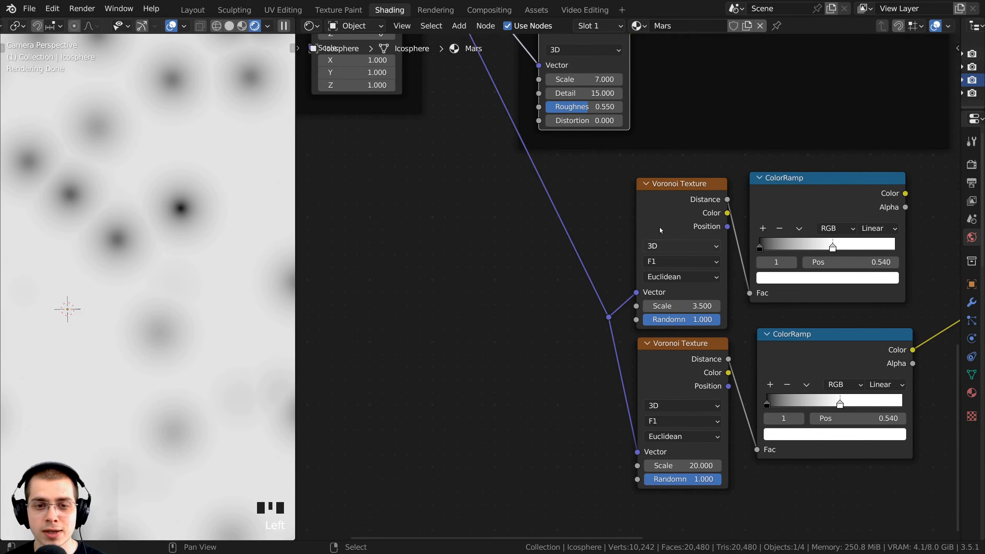
{"action": "middle_click_drag", "start_coordinate": [615, 208], "coordinate": [608, 239]}
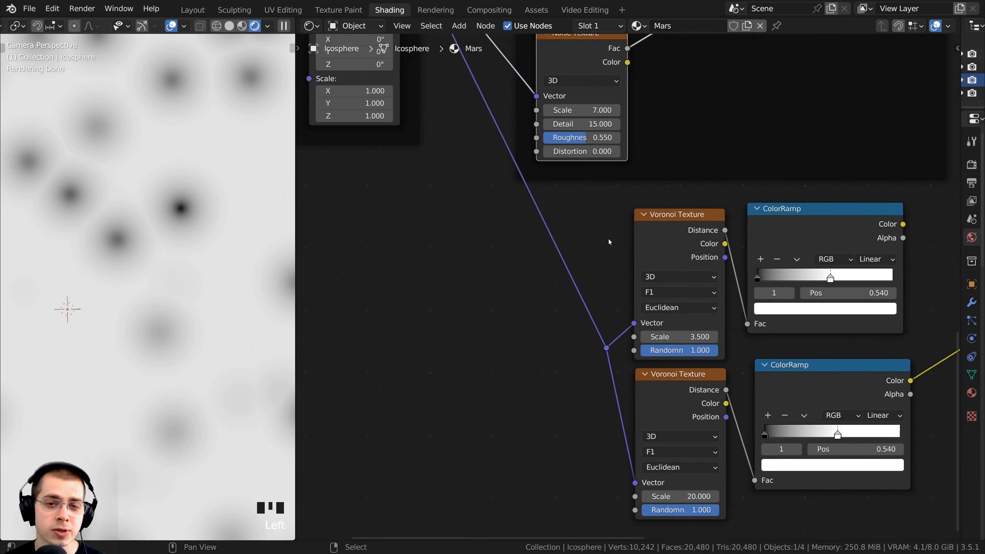
{"action": "scroll", "coordinate": [605, 232], "scroll_direction": "down", "scroll_amount": 2}
{"action": "scroll", "coordinate": [600, 229], "scroll_direction": "up", "scroll_amount": 1}
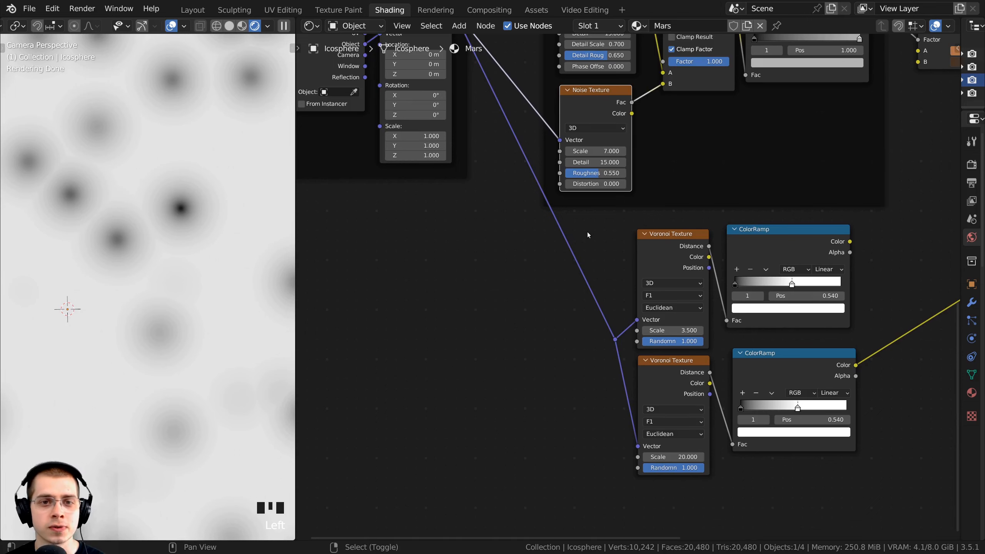
Insert a Mix Color node on the link between the Mapping node and the Voronoi Textures' shared reroute point.
{"action": "key", "text": "shift+a"}
{"action": "mouse_move", "coordinate": [545, 303]}
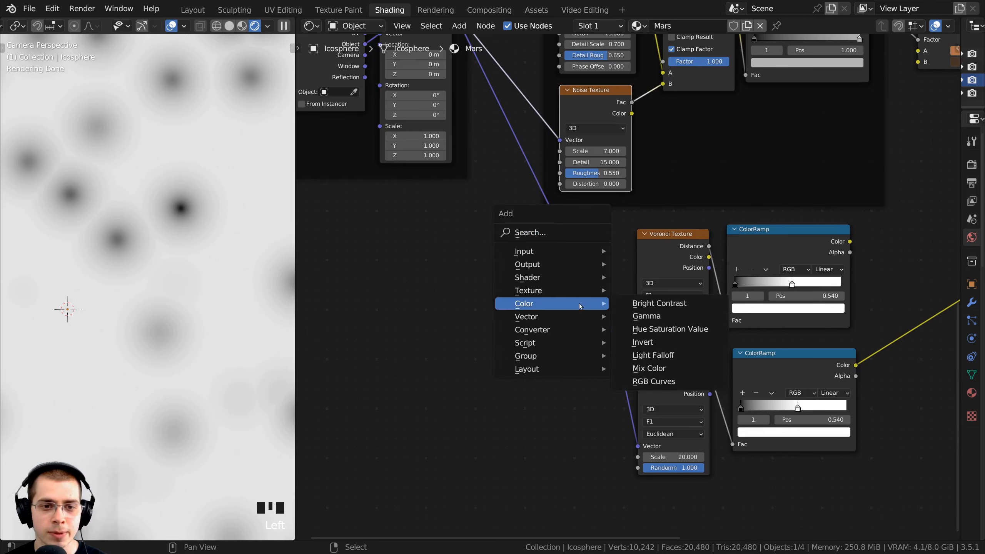
{"action": "left_click", "coordinate": [640, 369]}
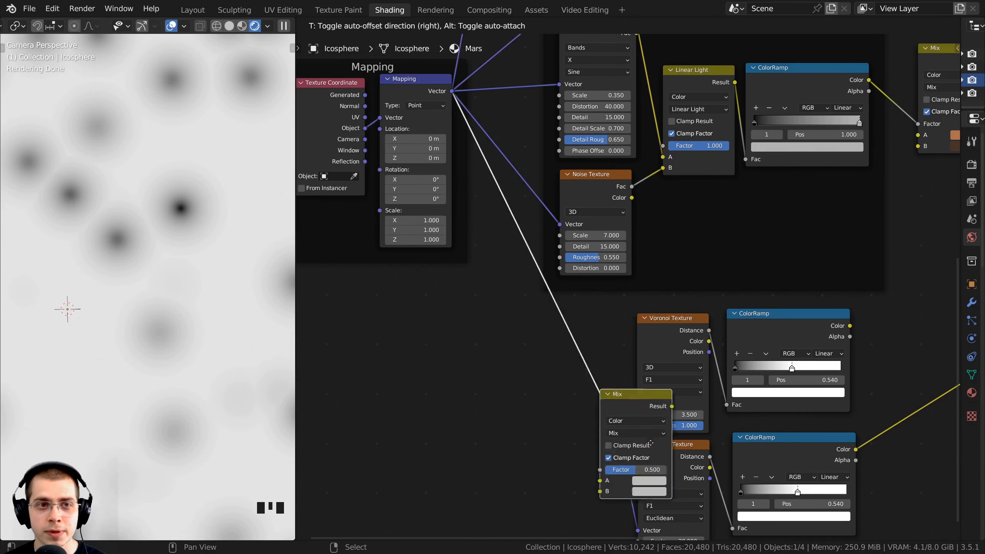
{"action": "left_click", "coordinate": [529, 313]}
{"action": "middle_click_drag", "start_coordinate": [536, 286], "coordinate": [534, 279]}
{"action": "left_click_drag", "start_coordinate": [535, 278], "coordinate": [570, 359]}
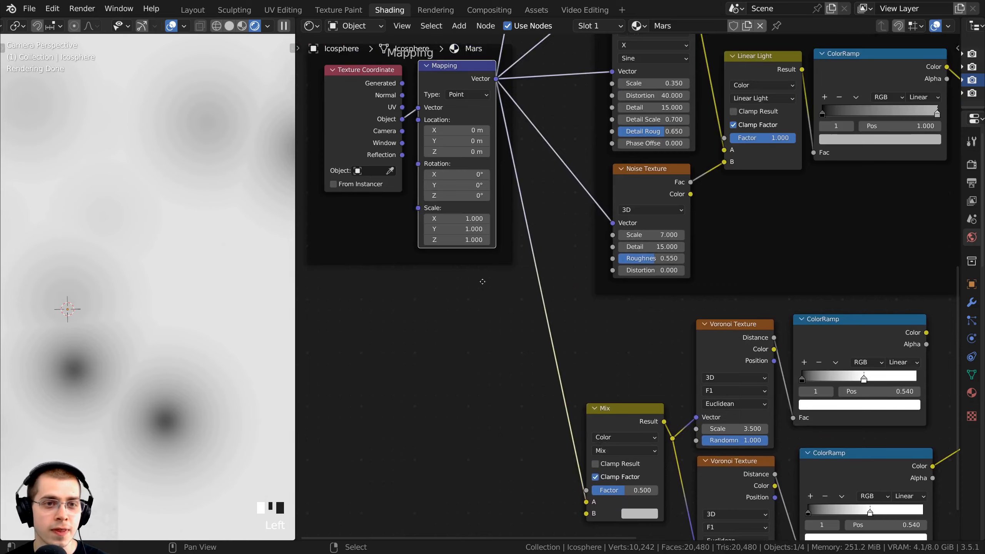
Connect the Fac output of the scale 7 Noise Texture to the new Mix node's B input and inspect the planet.
{"action": "middle_click_drag", "start_coordinate": [482, 281], "coordinate": [481, 108]}
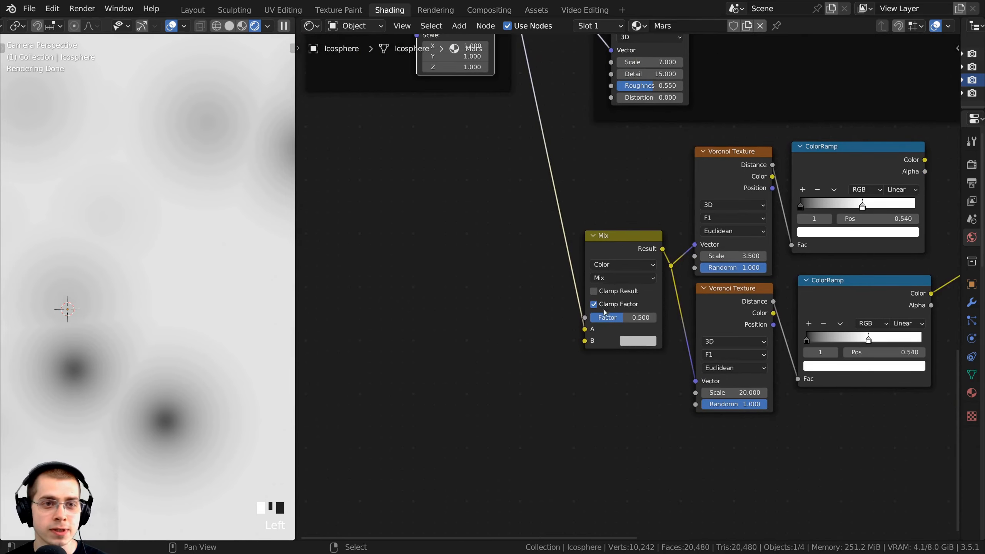
{"action": "middle_click_drag", "start_coordinate": [598, 337], "coordinate": [576, 427]}
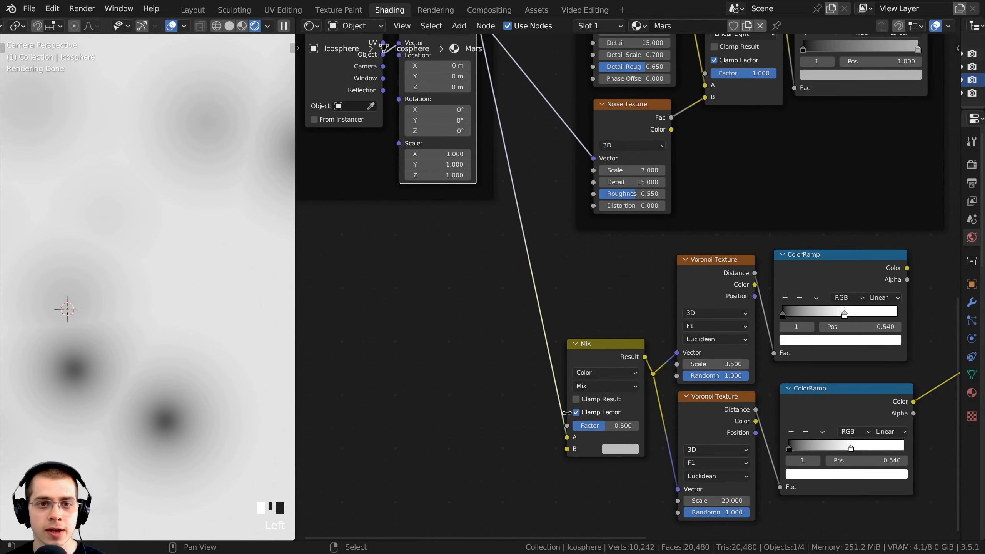
{"action": "left_click", "coordinate": [627, 112]}
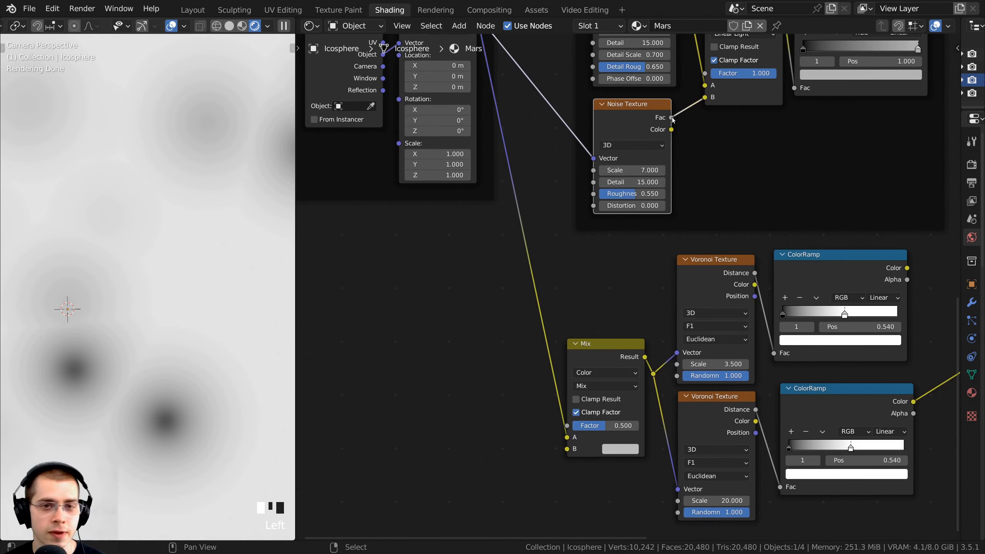
{"action": "left_click_drag", "start_coordinate": [672, 119], "coordinate": [567, 449]}
{"action": "scroll", "coordinate": [155, 271], "scroll_direction": "down", "scroll_amount": 9}
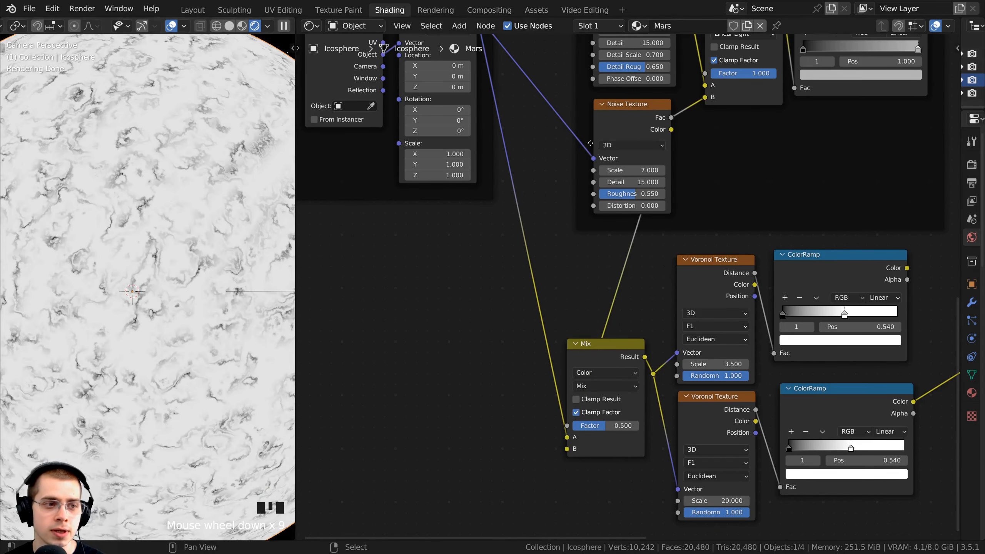
{"action": "left_click_drag", "start_coordinate": [613, 117], "coordinate": [609, 115]}
{"action": "middle_click_drag", "start_coordinate": [520, 290], "coordinate": [555, 394]}
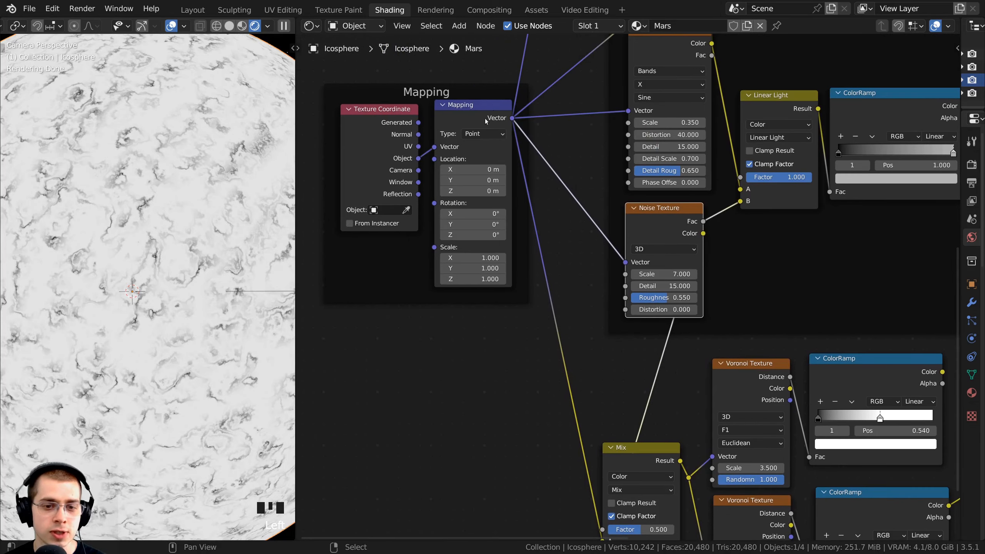
Switch the blend mode of the Mix node feeding the Voronoi Textures to Linear Light.
{"action": "middle_click_drag", "start_coordinate": [114, 270], "coordinate": [129, 215], "text": "shift"}
{"action": "middle_click_drag", "start_coordinate": [657, 448], "coordinate": [597, 280]}
{"action": "left_click", "coordinate": [632, 315]}
{"action": "scroll", "coordinate": [593, 283], "scroll_direction": "up", "scroll_amount": 1}
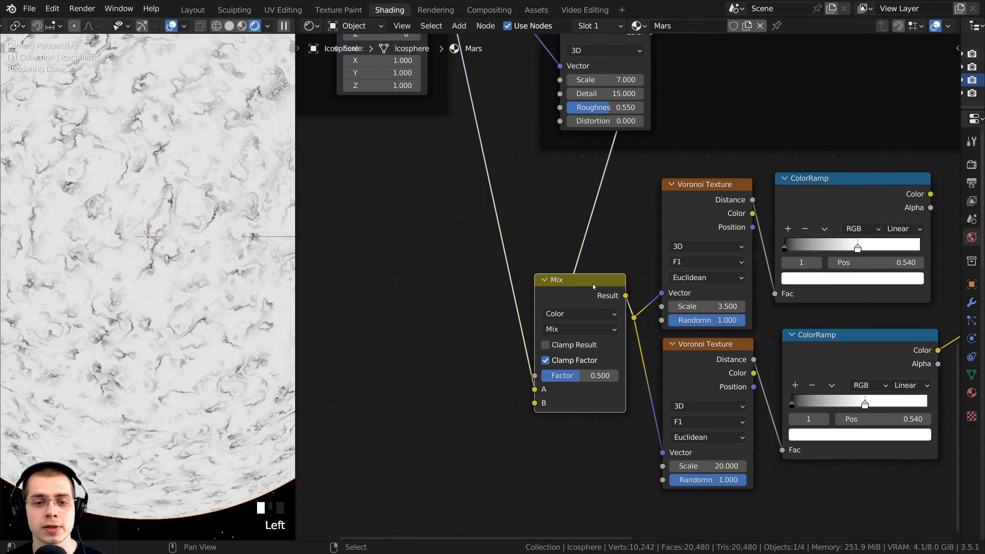
{"action": "scroll", "coordinate": [582, 347], "scroll_direction": "up", "scroll_amount": 1}
{"action": "mouse_move", "coordinate": [588, 383]}
{"action": "left_mouse_down"}
{"action": "mouse_move", "coordinate": [546, 383]}
{"action": "mouse_move", "coordinate": [600, 383]}
{"action": "mouse_move", "coordinate": [570, 383]}
{"action": "left_mouse_up"}
{"action": "right_click", "coordinate": [569, 383]}
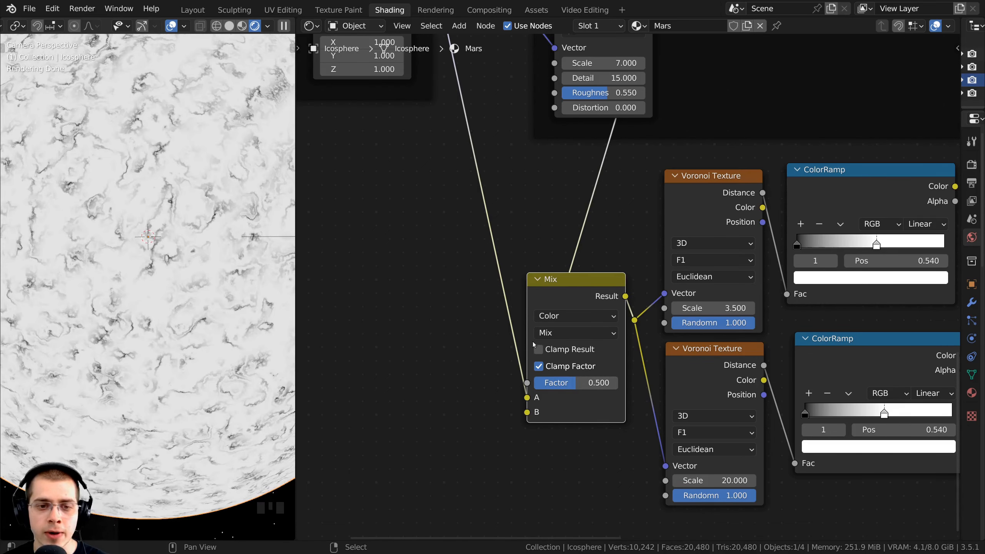
{"action": "left_click", "coordinate": [545, 334]}
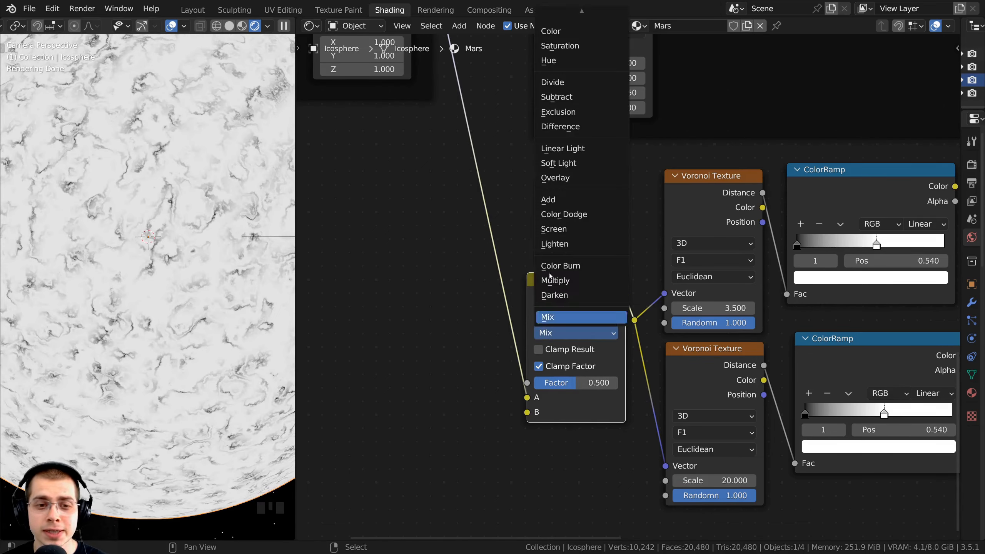
{"action": "left_click", "coordinate": [569, 149]}
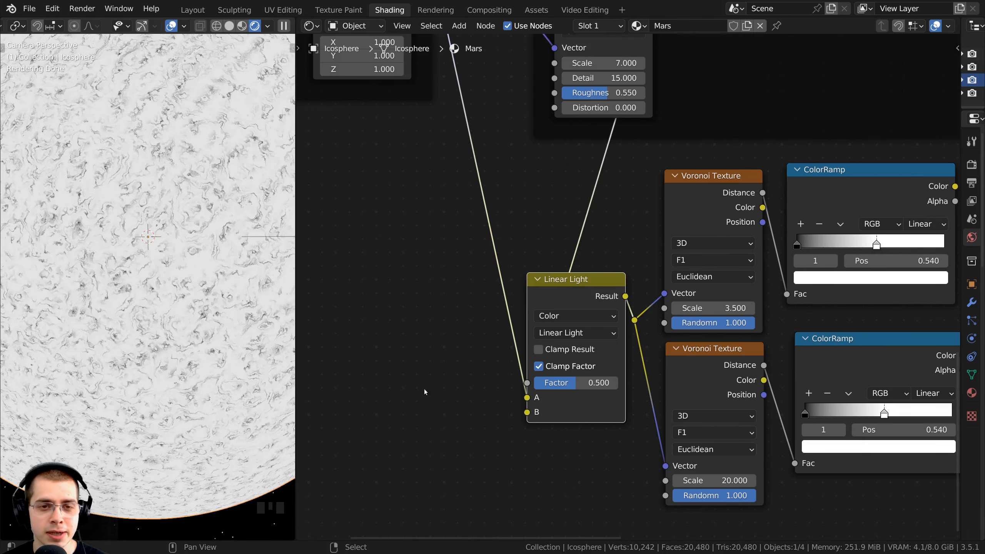
Set the Factor of the Linear Light node feeding the Voronoi Textures to 0.08.
{"action": "left_click_drag", "start_coordinate": [534, 385], "coordinate": [511, 385]}
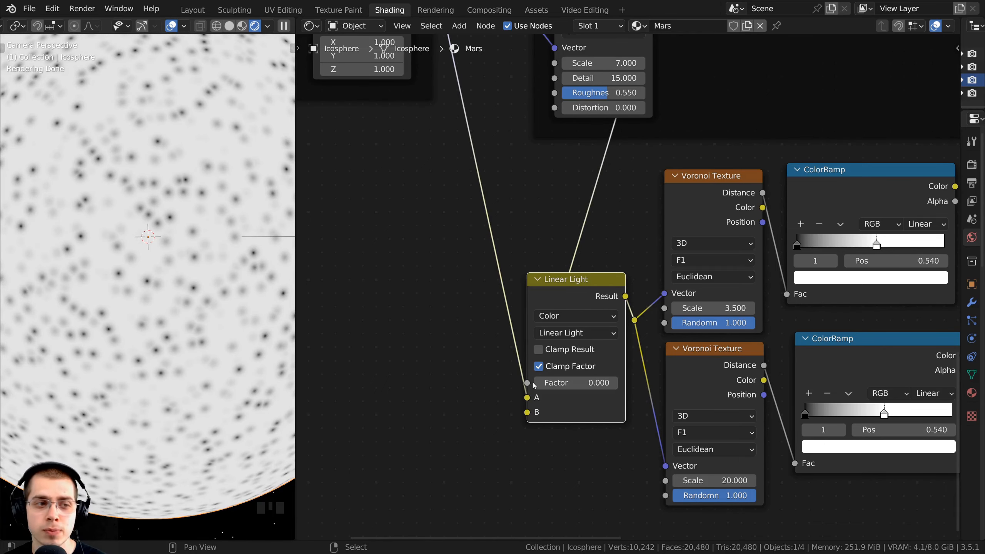
{"action": "scroll", "coordinate": [582, 398], "scroll_direction": "up", "scroll_amount": 2}
{"action": "middle_click_drag", "start_coordinate": [568, 388], "coordinate": [569, 364]}
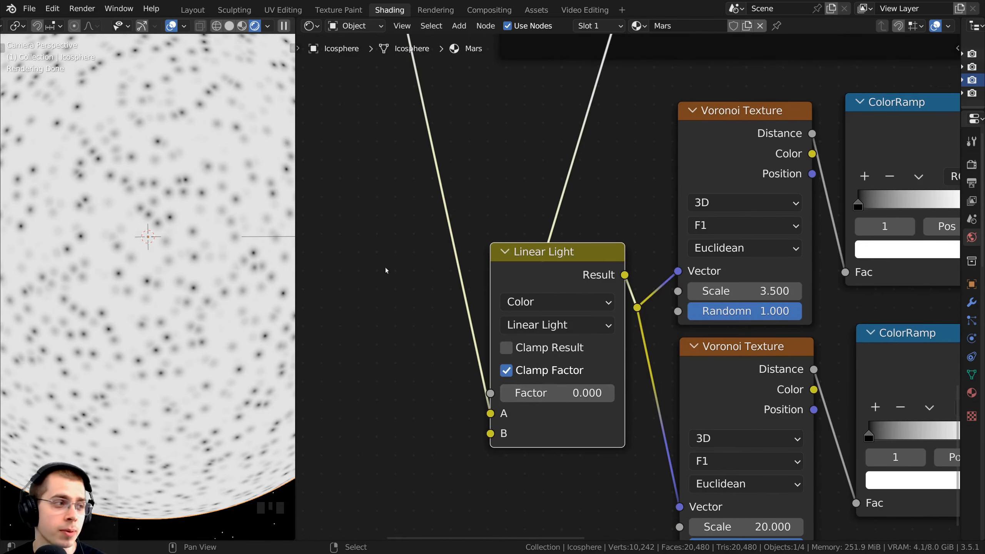
{"action": "left_click", "coordinate": [538, 393]}
{"action": "type", "text": "."}
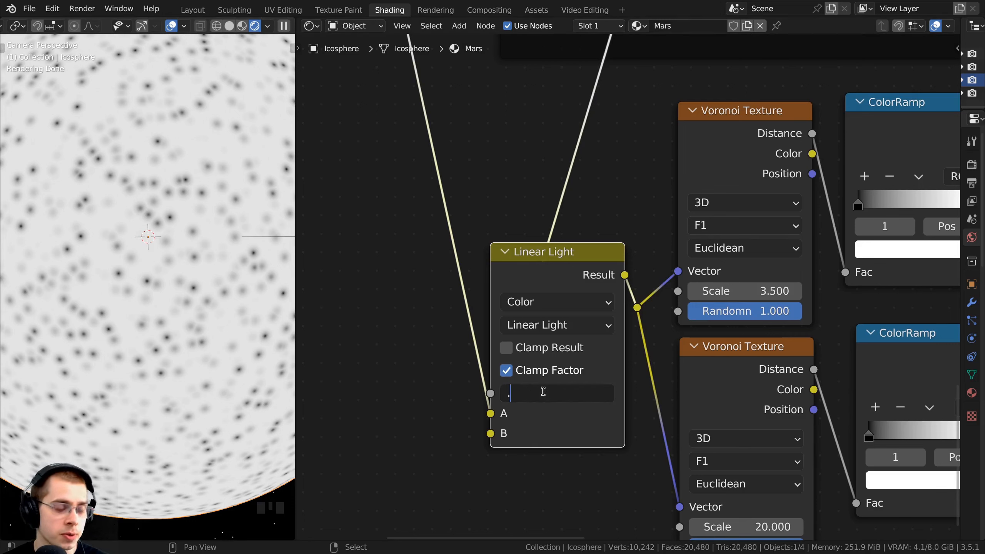
{"action": "type", "text": "08"}
{"action": "left_click", "coordinate": [194, 180]}
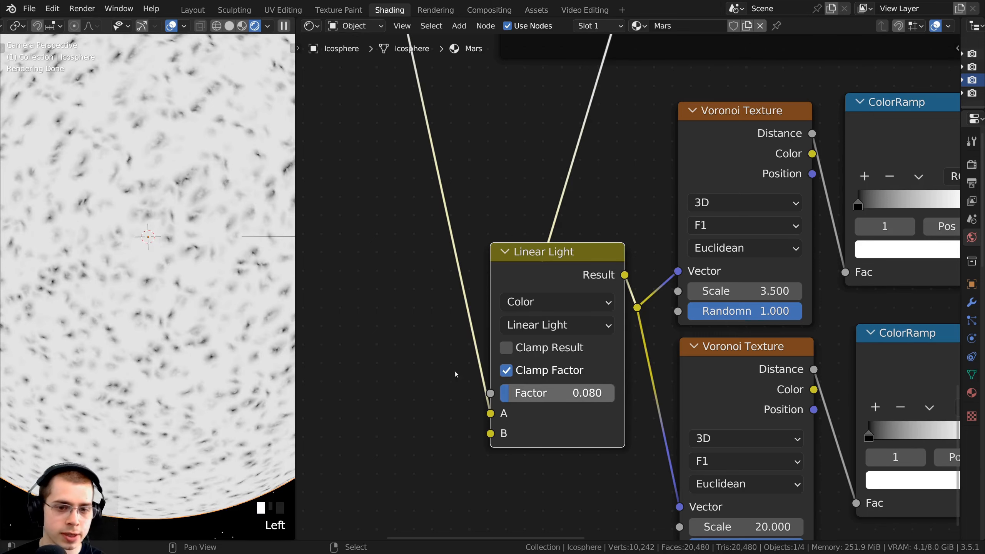
Examine the distorted Voronoi spots on the planet, previewing the lower and upper ColorRamp outputs in turn.
{"action": "scroll", "coordinate": [132, 180], "scroll_direction": "down", "scroll_amount": 2}
{"action": "scroll", "coordinate": [132, 180], "scroll_direction": "up", "scroll_amount": 5}
{"action": "scroll", "coordinate": [143, 219], "scroll_direction": "up", "scroll_amount": 1}
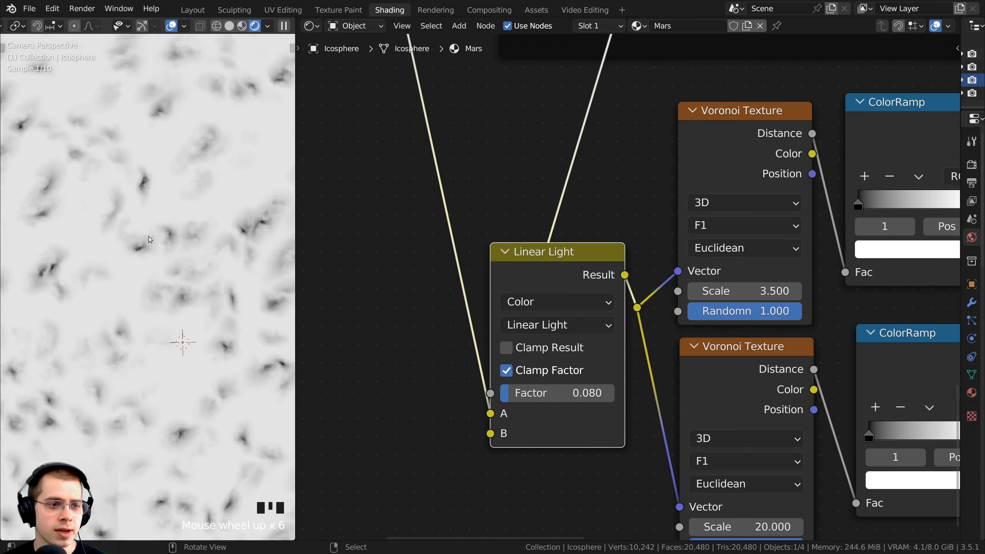
{"action": "scroll", "coordinate": [151, 293], "scroll_direction": "down", "scroll_amount": 4}
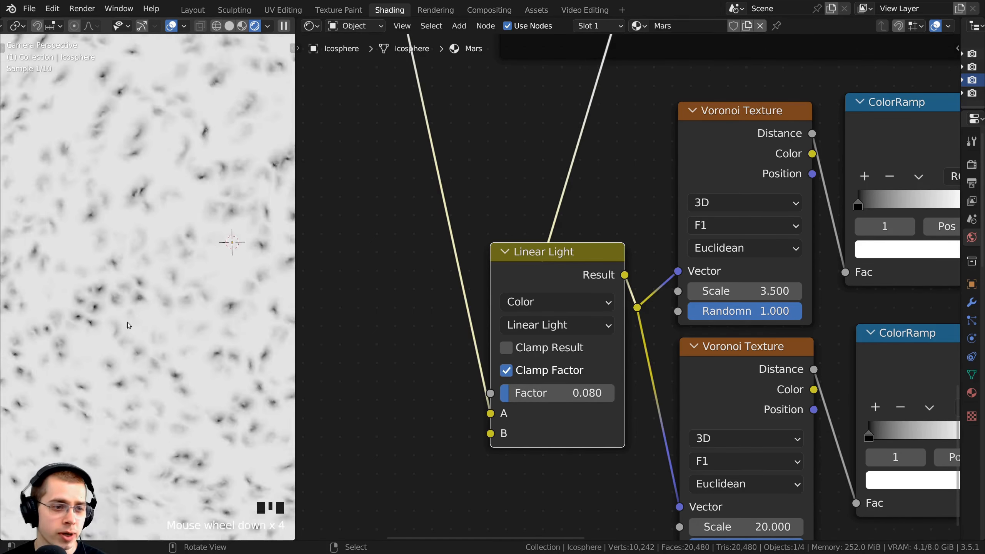
{"action": "scroll", "coordinate": [752, 263], "scroll_direction": "down", "scroll_amount": 2}
{"action": "scroll", "coordinate": [752, 274], "scroll_direction": "down", "scroll_amount": 4, "text": "ctrl"}
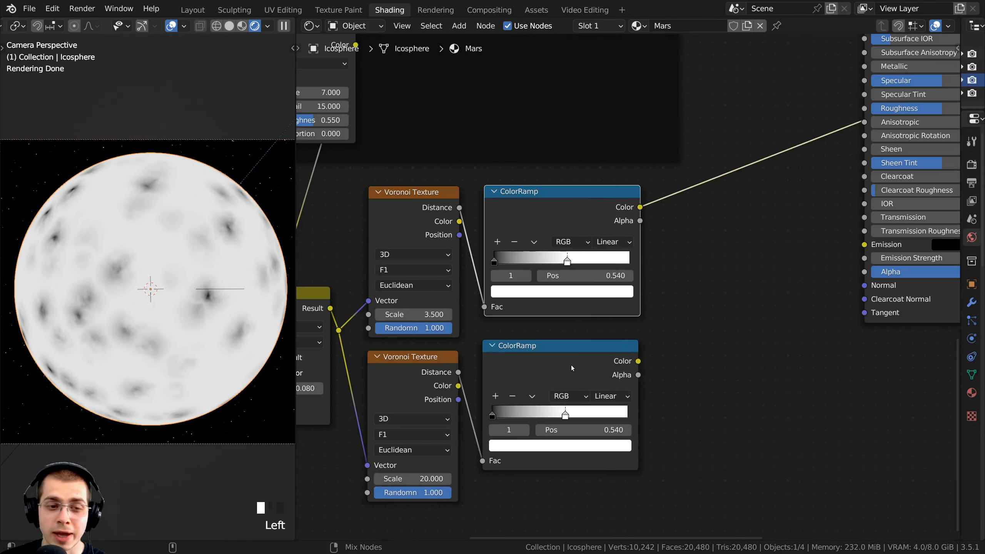
{"action": "left_click", "coordinate": [571, 365], "text": "ctrl+shift"}
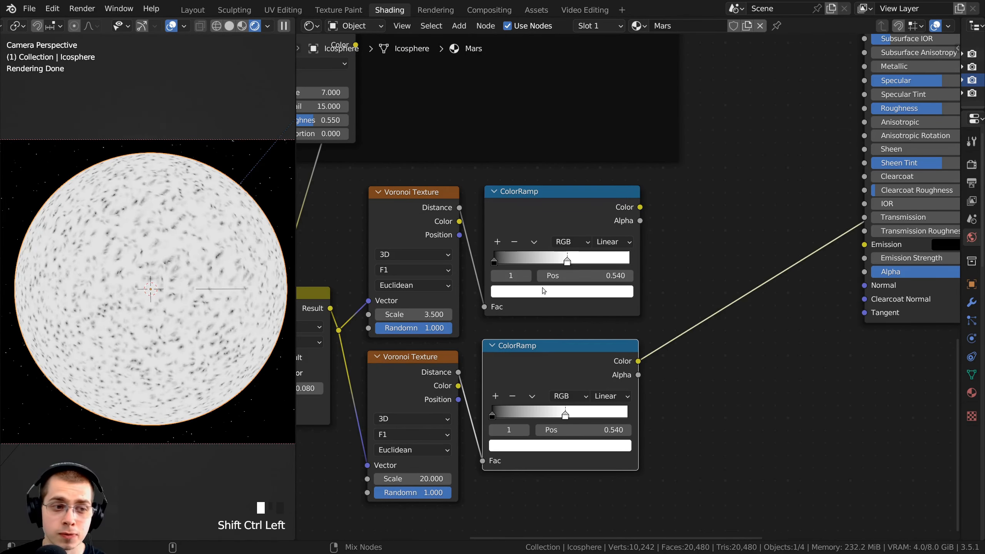
{"action": "left_click", "coordinate": [545, 220], "text": "ctrl+shift"}
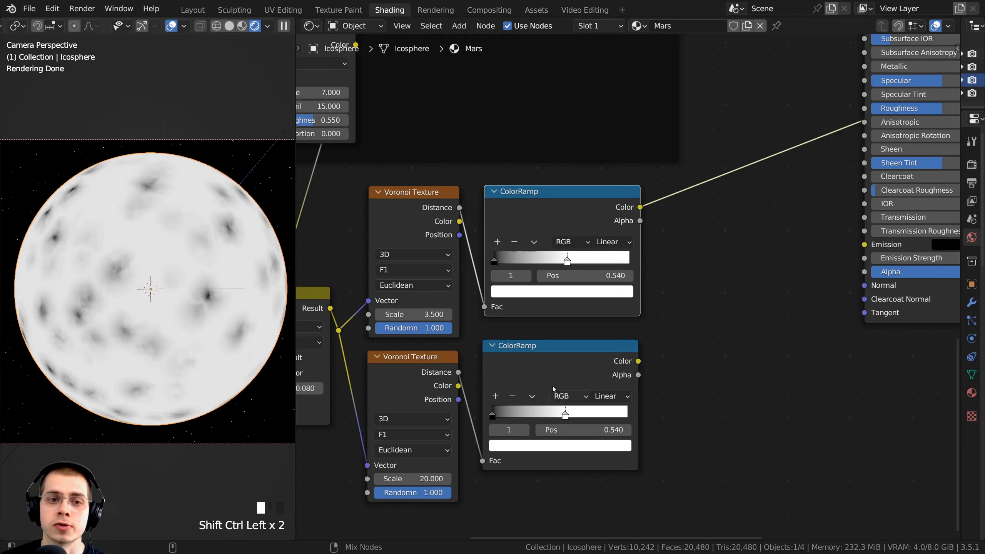
{"action": "middle_click_drag", "start_coordinate": [575, 350], "coordinate": [535, 375]}
{"action": "key", "text": "a"}
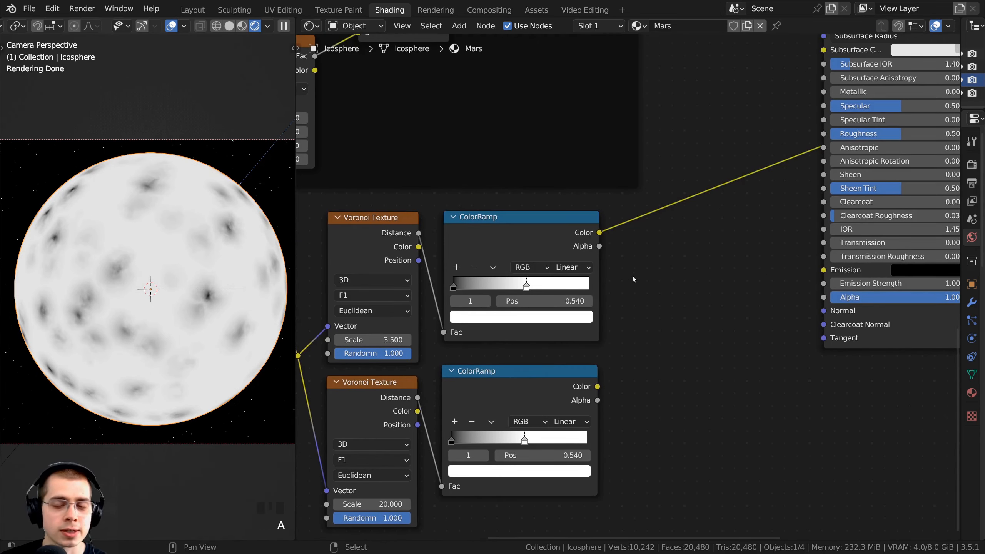
{"action": "scroll", "coordinate": [134, 229], "scroll_direction": "up", "scroll_amount": 6}
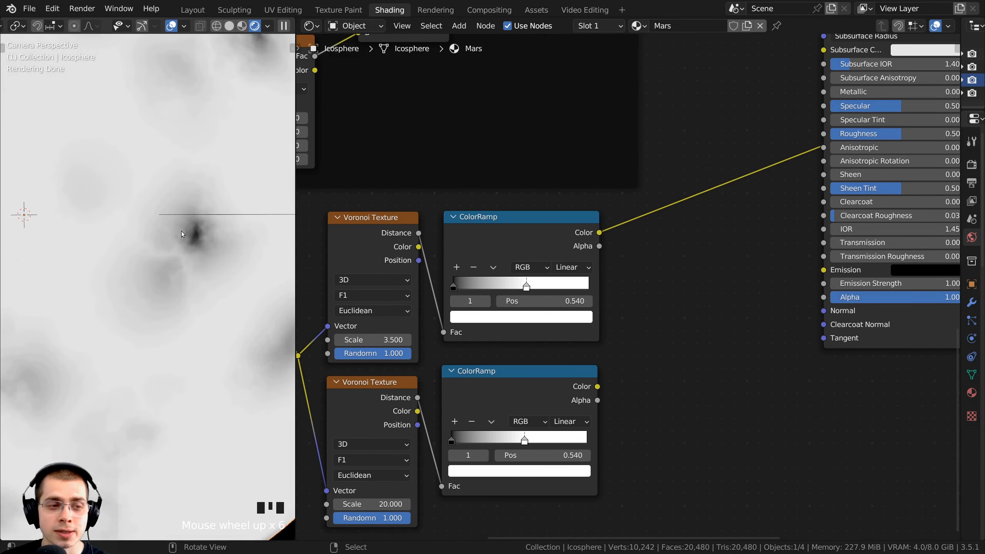
{"action": "middle_click_drag", "start_coordinate": [235, 238], "coordinate": [142, 222], "text": "shift"}
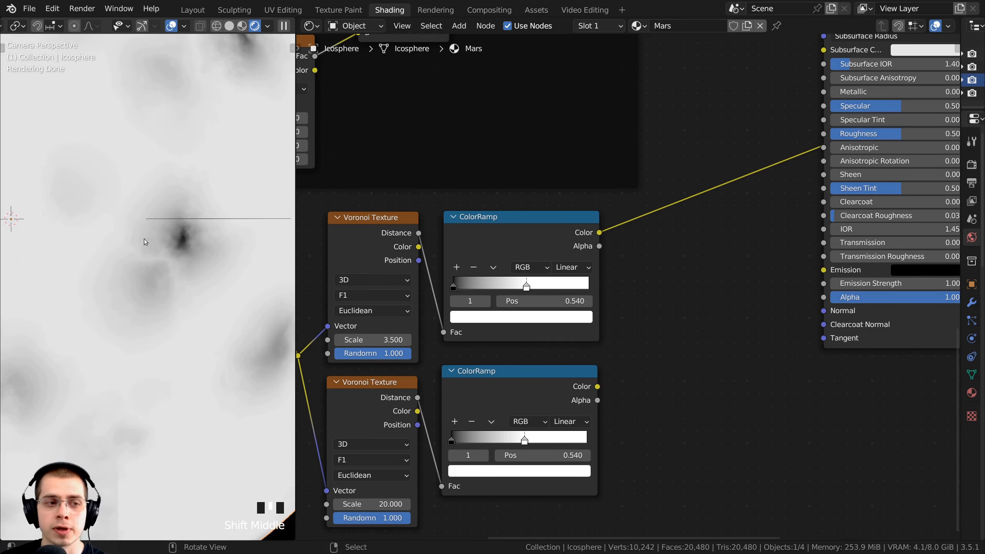
Add a Bump node in the space between the upper Voronoi ColorRamp and the Principled BSDF.
{"action": "middle_click_drag", "start_coordinate": [792, 335], "coordinate": [625, 317]}
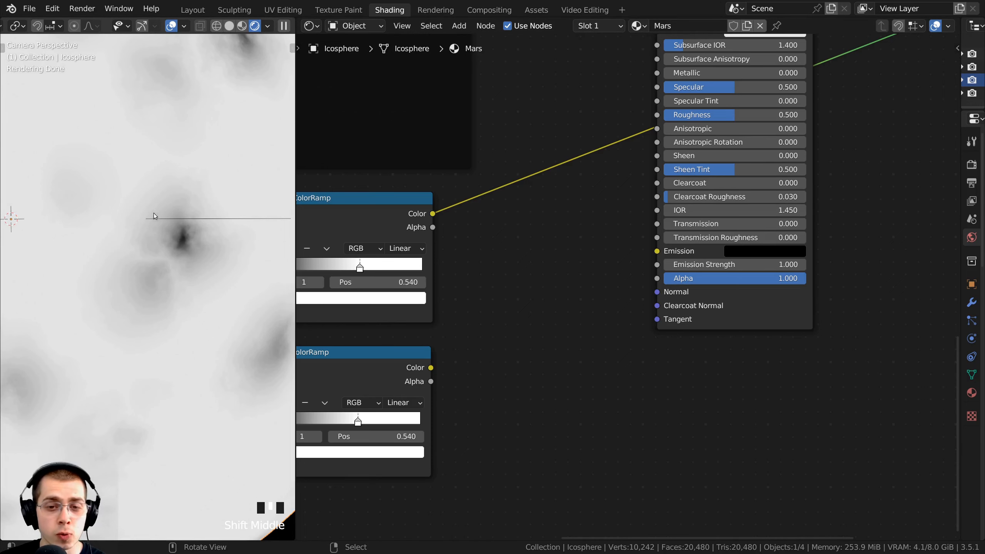
{"action": "middle_click_drag", "start_coordinate": [478, 212], "coordinate": [498, 216]}
{"action": "key", "text": "shift+a"}
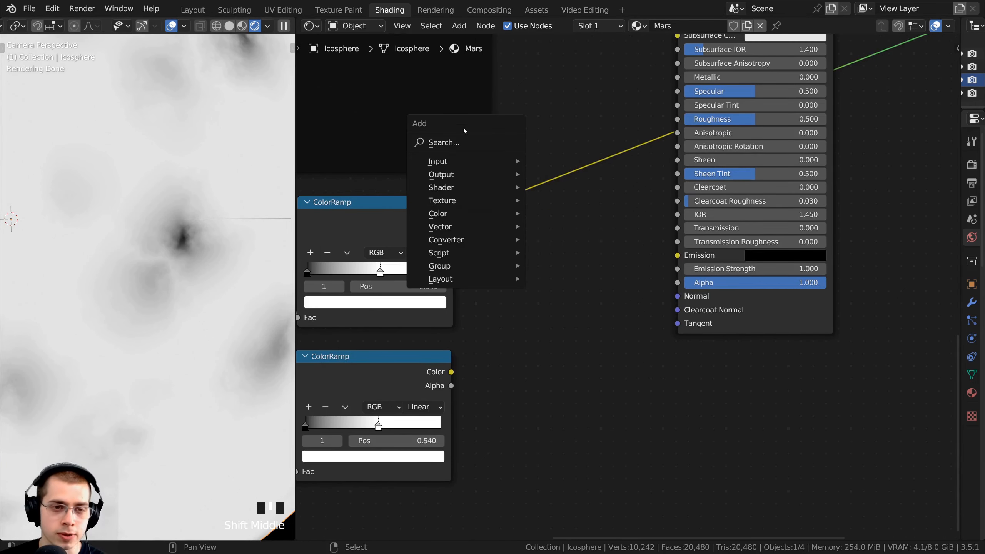
{"action": "left_click", "coordinate": [479, 142]}
{"action": "type", "text": "bum"}
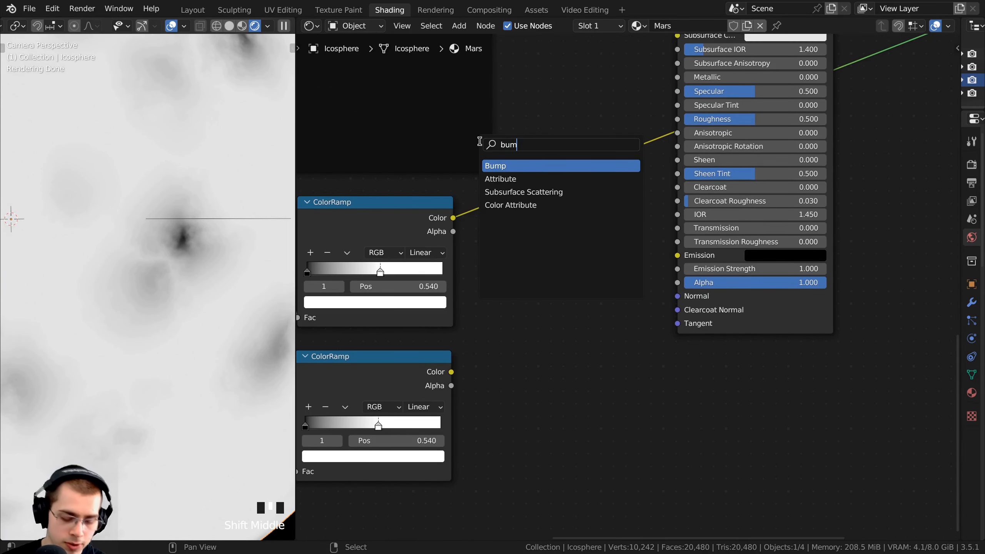
{"action": "left_click", "coordinate": [514, 169]}
{"action": "left_click", "coordinate": [545, 260]}
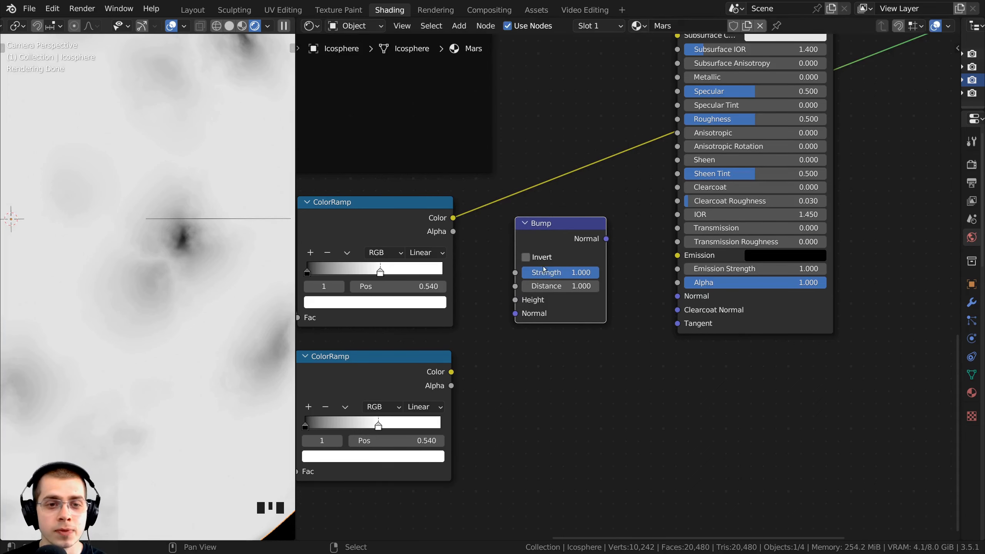
Connect the upper ColorRamp's Color output to the Bump node's Height input and preview the Bump node on the planet.
{"action": "middle_click_drag", "start_coordinate": [454, 393], "coordinate": [545, 398]}
{"action": "left_click", "coordinate": [437, 222]}
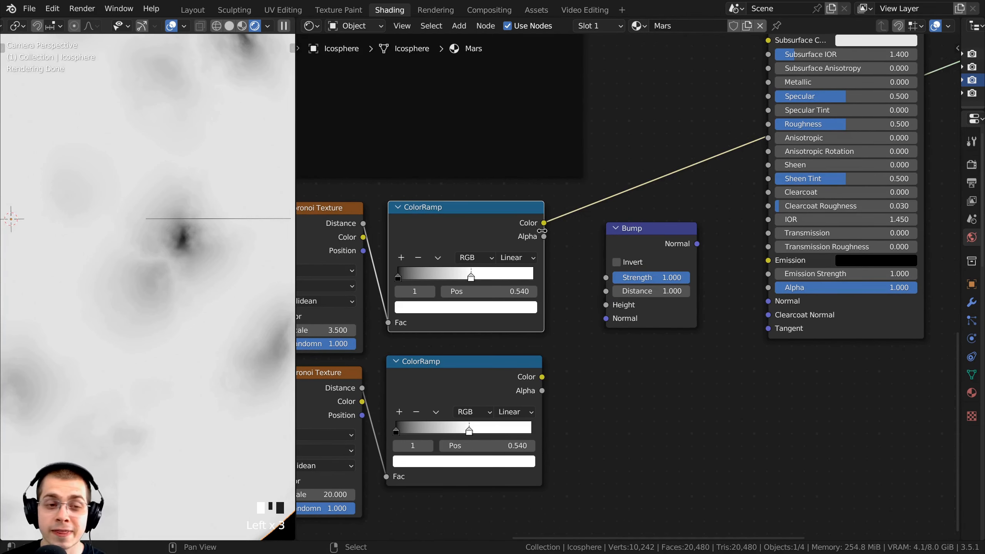
{"action": "left_click_drag", "start_coordinate": [519, 226], "coordinate": [604, 307]}
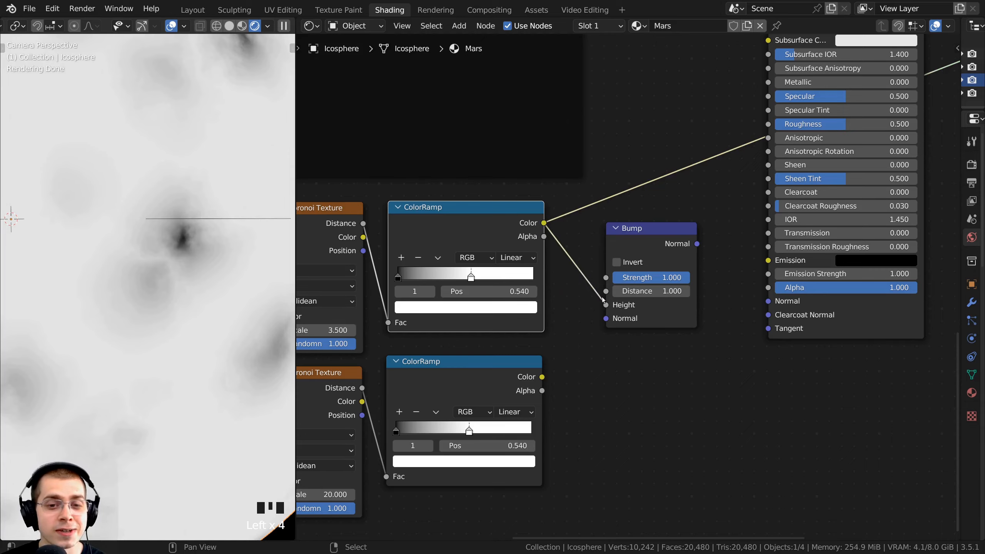
{"action": "left_click", "coordinate": [656, 238], "text": "ctrl+shift"}
Examine the bumpy crater shapes on the planet's surface up close and from farther away.
{"action": "scroll", "coordinate": [111, 306], "scroll_direction": "down", "scroll_amount": 5}
{"action": "middle_click_drag", "start_coordinate": [112, 306], "coordinate": [110, 347], "text": "shift"}
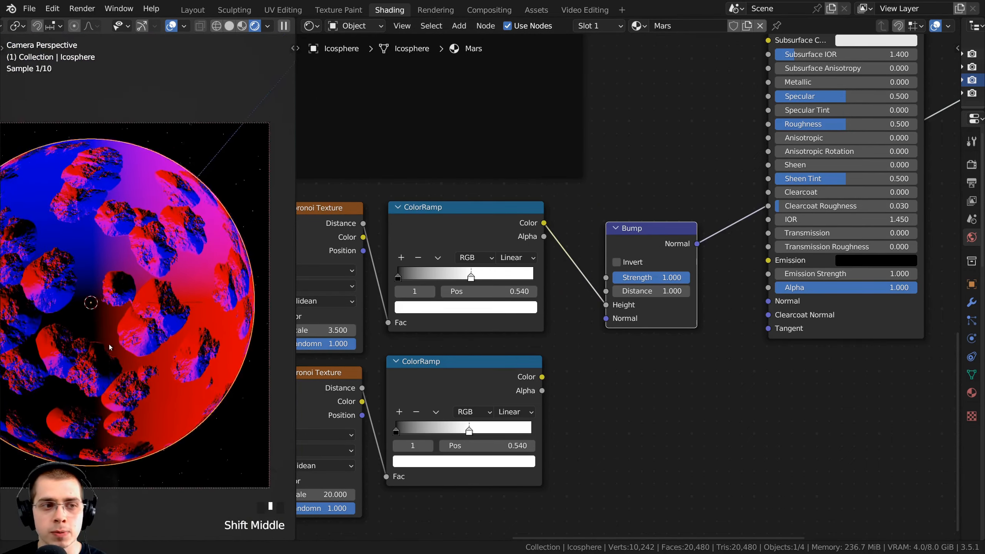
{"action": "scroll", "coordinate": [110, 347], "scroll_direction": "up", "scroll_amount": 7}
{"action": "scroll", "coordinate": [84, 368], "scroll_direction": "down", "scroll_amount": 5}
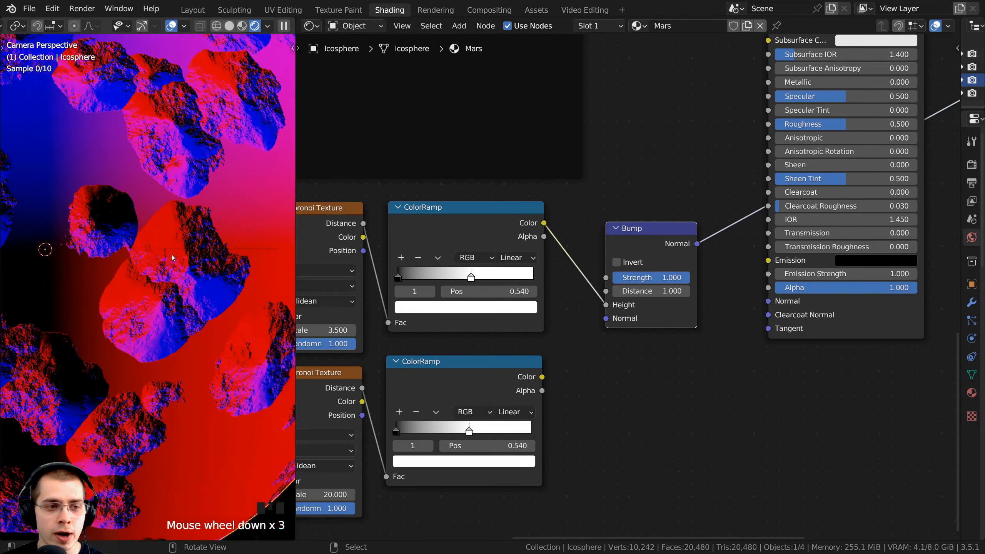
{"action": "middle_click_drag", "start_coordinate": [237, 310], "coordinate": [228, 291]}
{"action": "key", "text": "KP_0"}
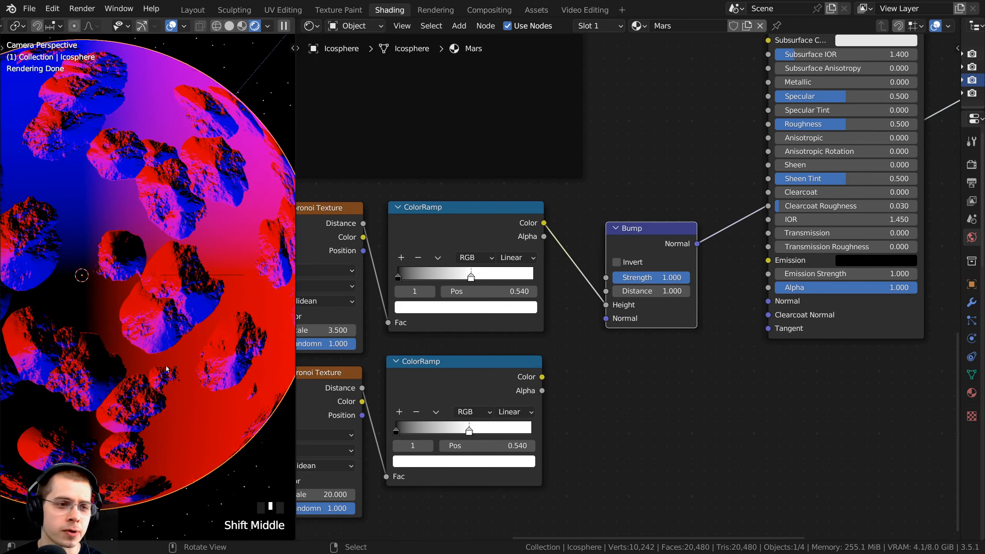
{"action": "scroll", "coordinate": [506, 333], "scroll_direction": "up", "scroll_amount": 1}
{"action": "scroll", "coordinate": [196, 240], "scroll_direction": "up", "scroll_amount": 3}
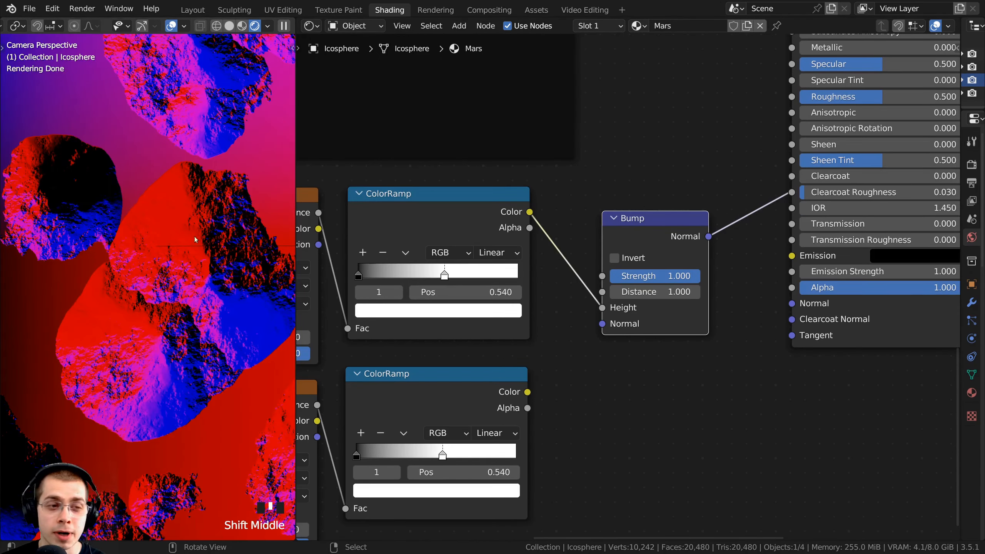
{"action": "scroll", "coordinate": [625, 322], "scroll_direction": "down", "scroll_amount": 4}
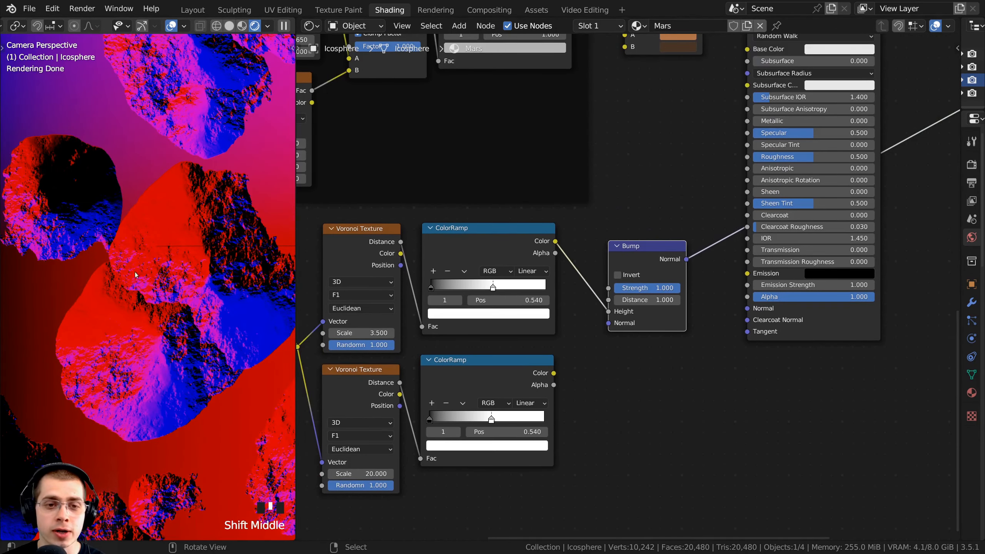
Insert an RGB Curves node on the link between the upper ColorRamp and the Bump node.
{"action": "middle_click_drag", "start_coordinate": [513, 242], "coordinate": [519, 240]}
{"action": "key", "text": "shift+a"}
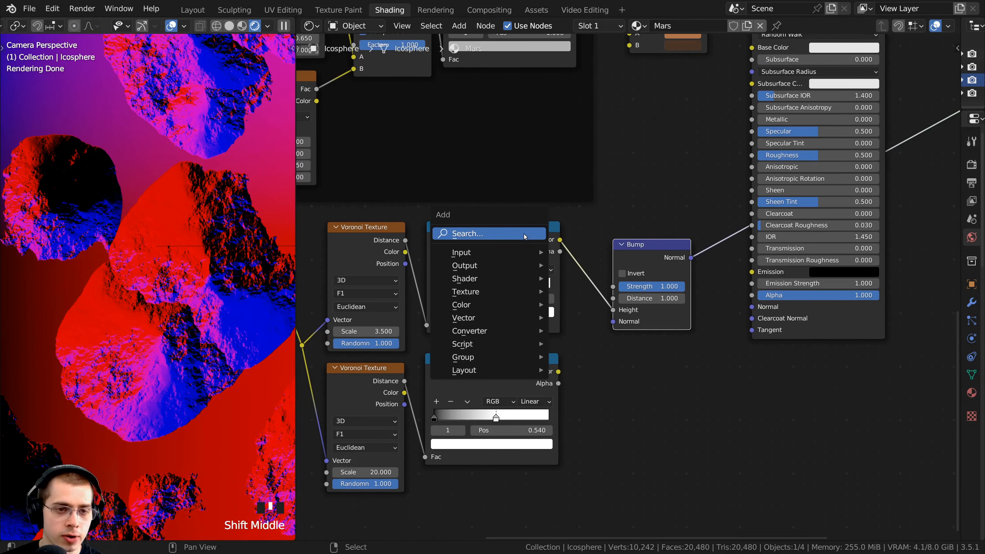
{"action": "left_click", "coordinate": [524, 234]}
{"action": "type", "text": "rgb"}
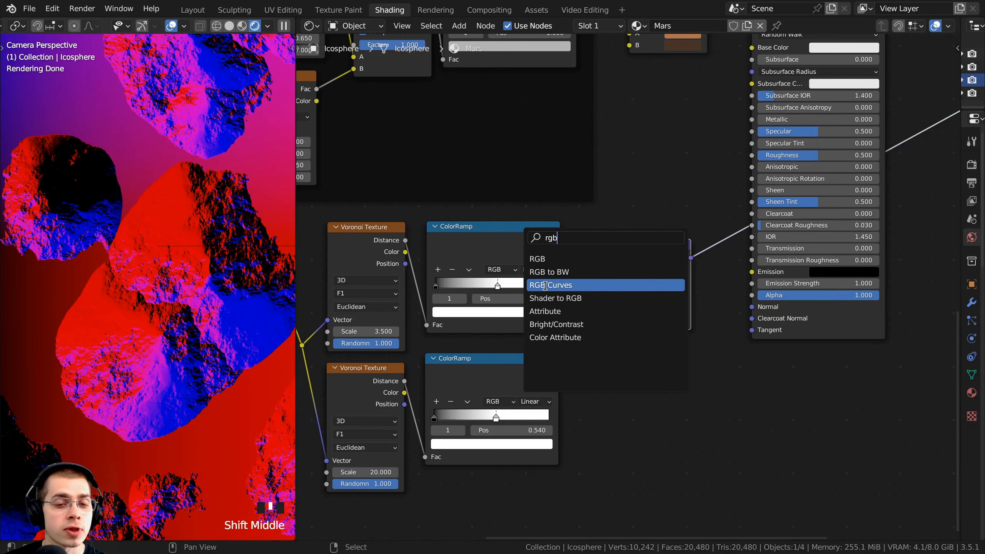
{"action": "left_click", "coordinate": [545, 286]}
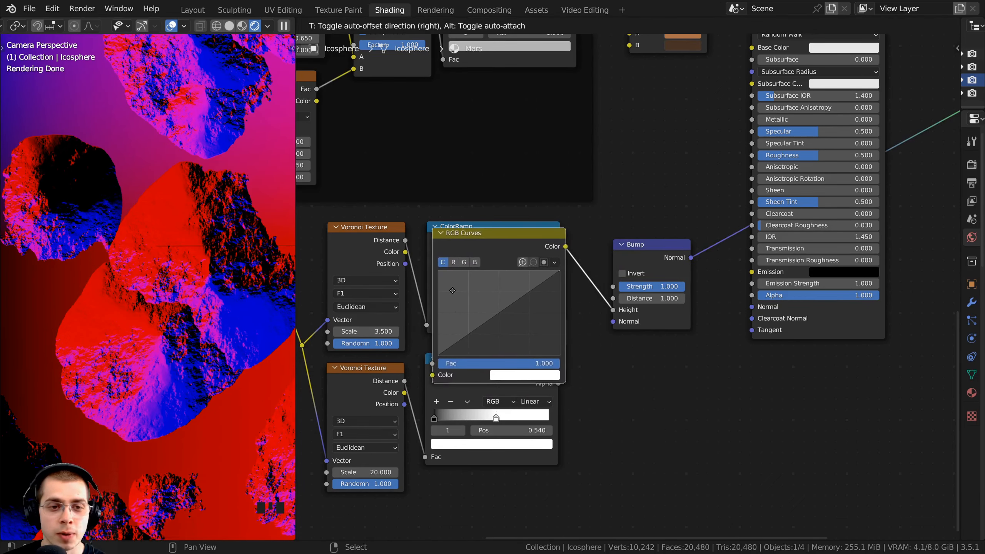
{"action": "left_click", "coordinate": [620, 288]}
{"action": "middle_click_drag", "start_coordinate": [619, 288], "coordinate": [517, 293]}
{"action": "left_click_drag", "start_coordinate": [547, 237], "coordinate": [537, 243]}
Move the Principled BSDF farther away from the crater nodes to free up space.
{"action": "scroll", "coordinate": [710, 193], "scroll_direction": "down", "scroll_amount": 4}
{"action": "middle_click_drag", "start_coordinate": [710, 193], "coordinate": [647, 317]}
{"action": "left_click_drag", "start_coordinate": [656, 186], "coordinate": [718, 158]}
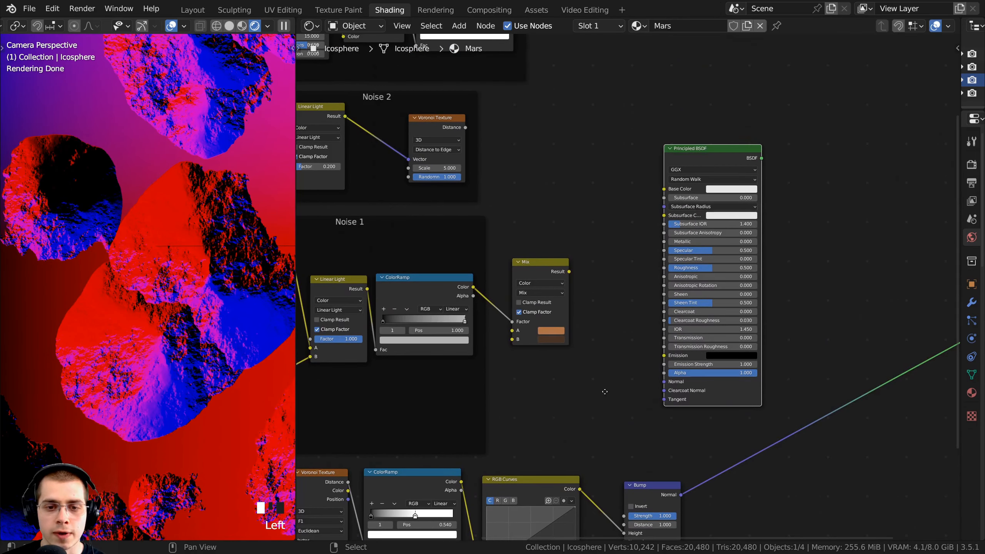
Tidy the crater node row by nudging the RGB Curves node and moving the Bump node closer to it.
{"action": "middle_click_drag", "start_coordinate": [605, 391], "coordinate": [645, 155]}
{"action": "scroll", "coordinate": [634, 194], "scroll_direction": "up", "scroll_amount": 7}
{"action": "left_click_drag", "start_coordinate": [457, 273], "coordinate": [451, 258]}
{"action": "scroll", "coordinate": [450, 257], "scroll_direction": "down", "scroll_amount": 1}
{"action": "middle_click_drag", "start_coordinate": [450, 257], "coordinate": [570, 236]}
{"action": "left_click", "coordinate": [464, 235]}
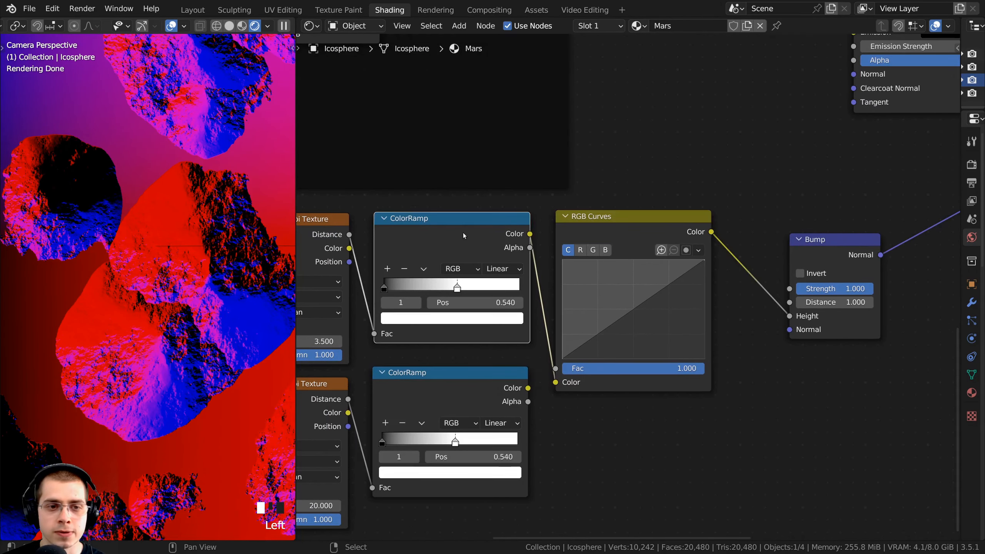
{"action": "left_click", "coordinate": [623, 233]}
{"action": "middle_click_drag", "start_coordinate": [780, 241], "coordinate": [698, 252]}
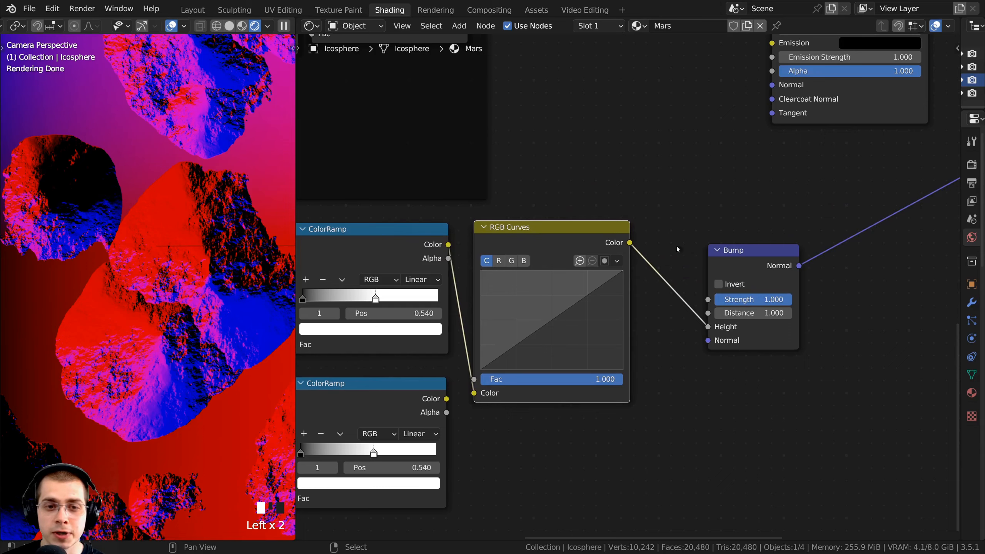
{"action": "left_click_drag", "start_coordinate": [724, 264], "coordinate": [692, 267]}
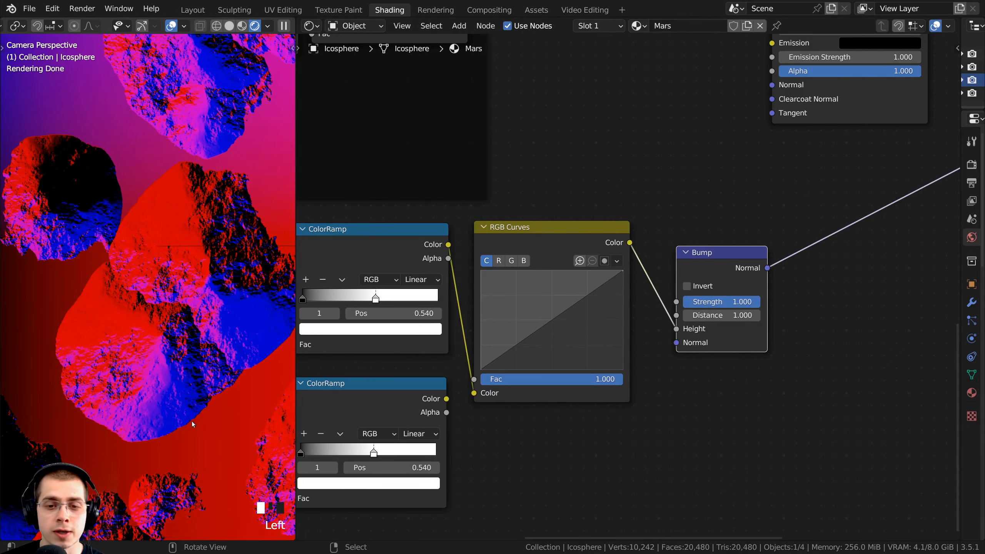
{"action": "middle_click_drag", "start_coordinate": [195, 301], "coordinate": [170, 320], "text": "shift"}
{"action": "scroll", "coordinate": [170, 320], "scroll_direction": "up", "scroll_amount": 2}
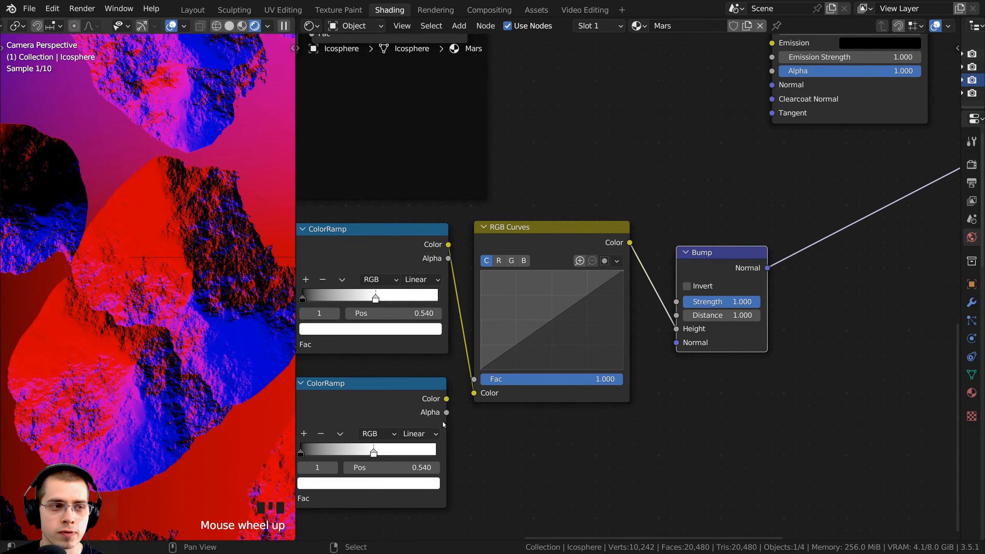
Add a control point to the combined curve of the RGB Curves node and place it at 0.2982, 0.3125.
{"action": "scroll", "coordinate": [559, 434], "scroll_direction": "up", "scroll_amount": 2}
{"action": "scroll", "coordinate": [592, 273], "scroll_direction": "up", "scroll_amount": 1}
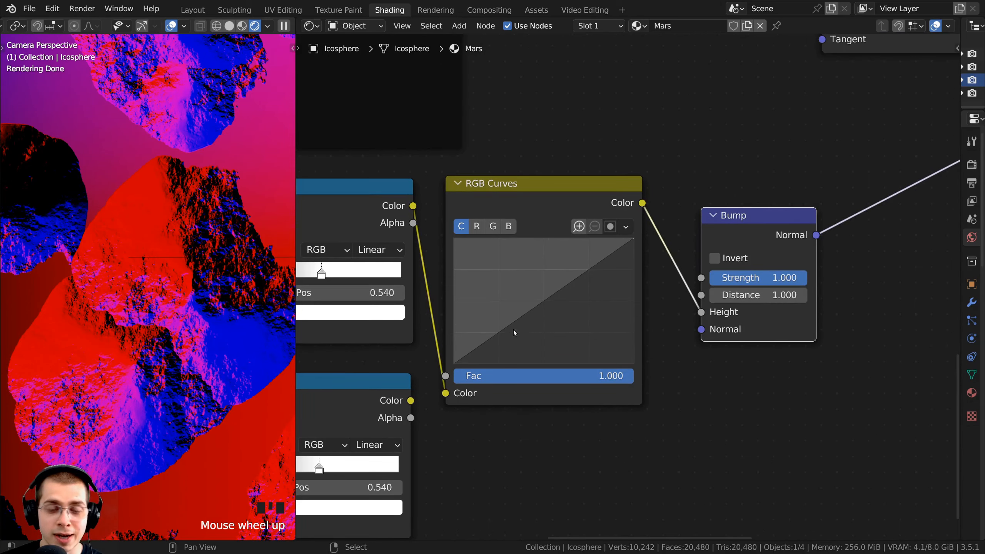
{"action": "middle_click_drag", "start_coordinate": [94, 139], "coordinate": [76, 143], "text": "shift"}
{"action": "scroll", "coordinate": [75, 144], "scroll_direction": "up", "scroll_amount": 2}
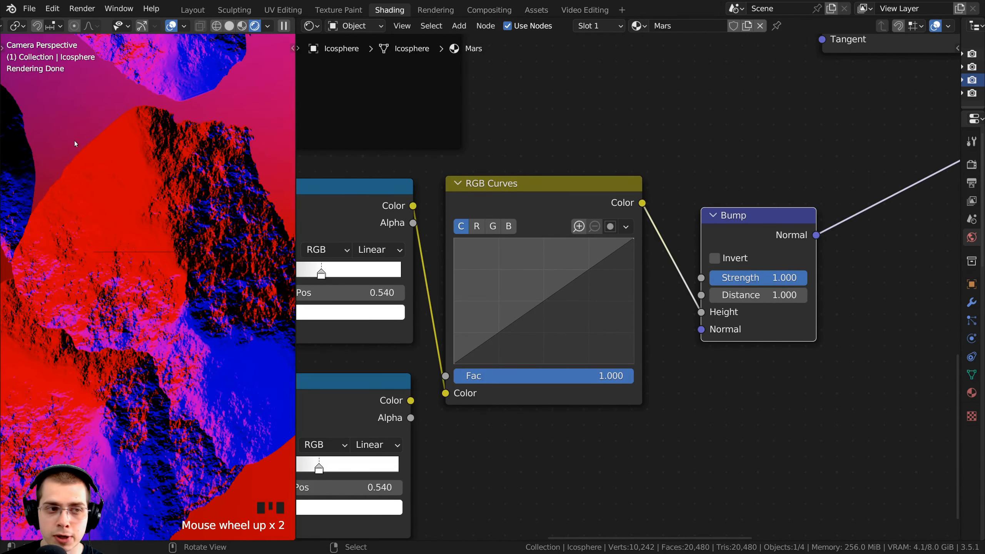
{"action": "scroll", "coordinate": [108, 166], "scroll_direction": "down", "scroll_amount": 1}
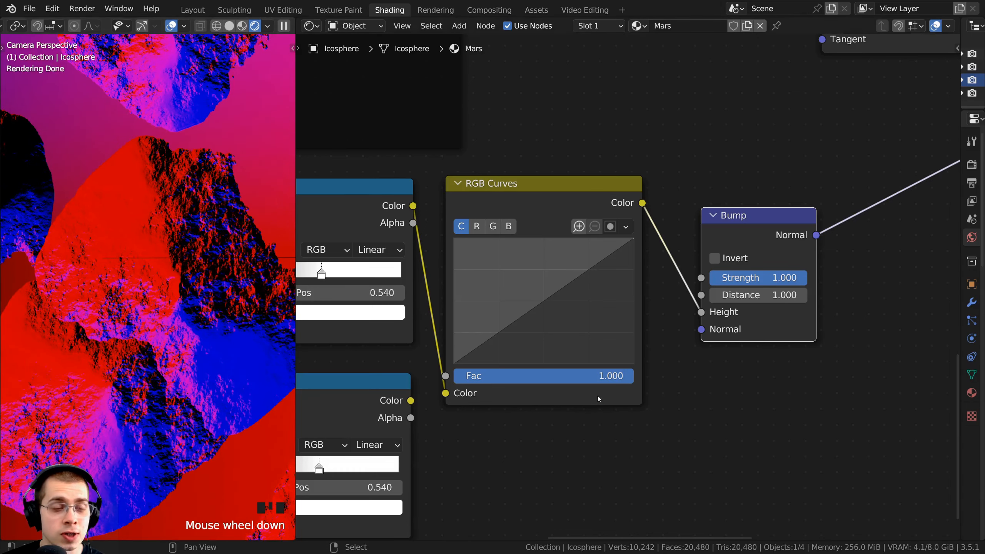
{"action": "left_click", "coordinate": [539, 292], "text": "ctrl"}
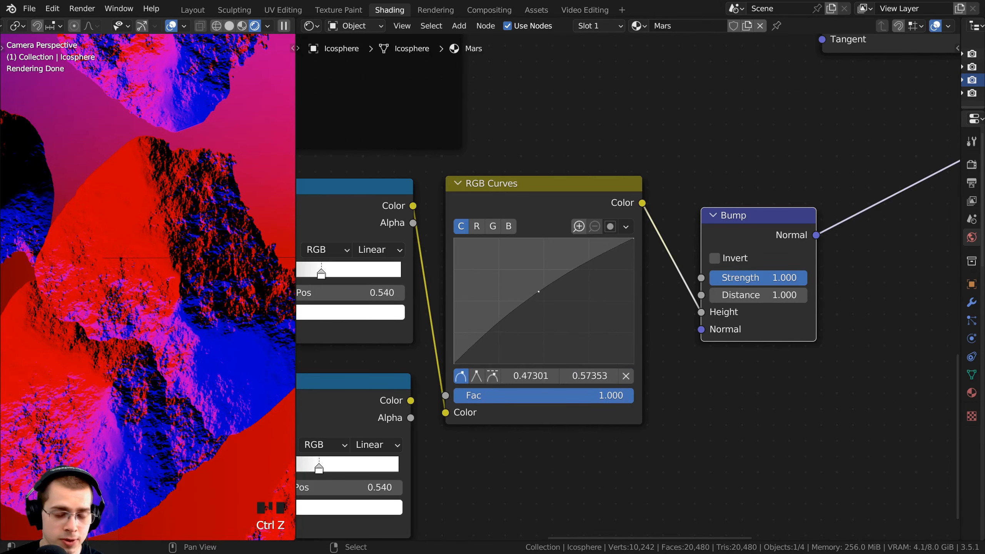
{"action": "left_click_drag", "start_coordinate": [539, 291], "coordinate": [533, 303]}
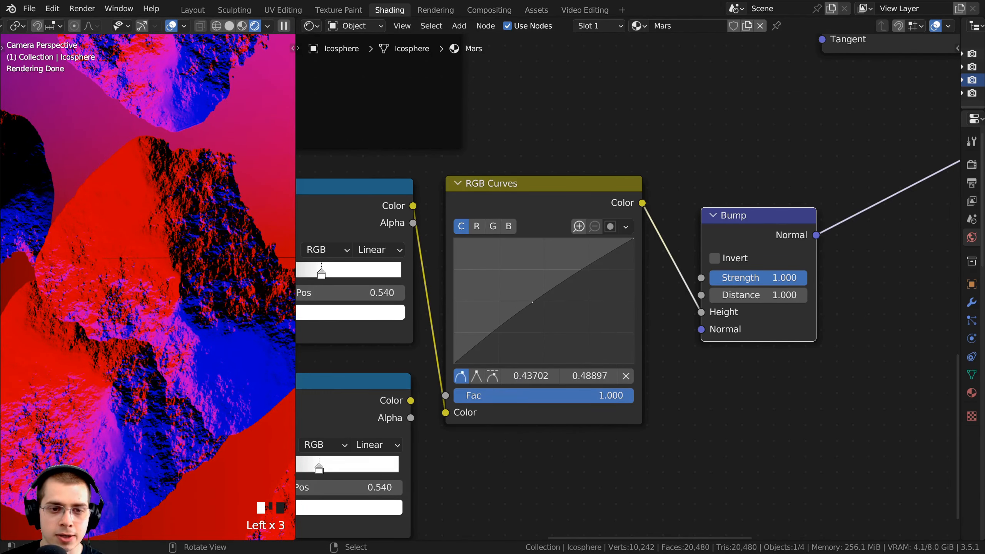
{"action": "scroll", "coordinate": [451, 333], "scroll_direction": "up", "scroll_amount": 8}
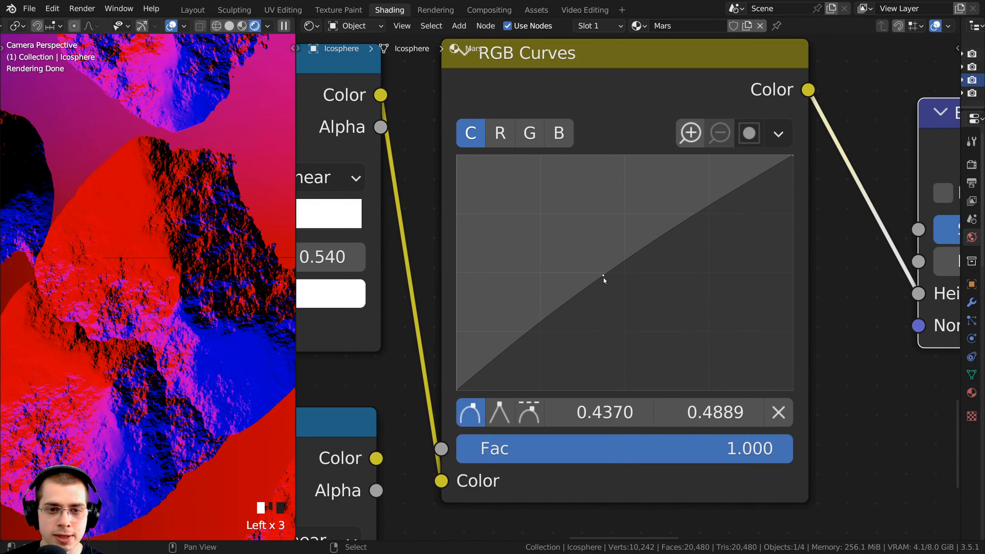
{"action": "left_click_drag", "start_coordinate": [603, 277], "coordinate": [563, 316]}
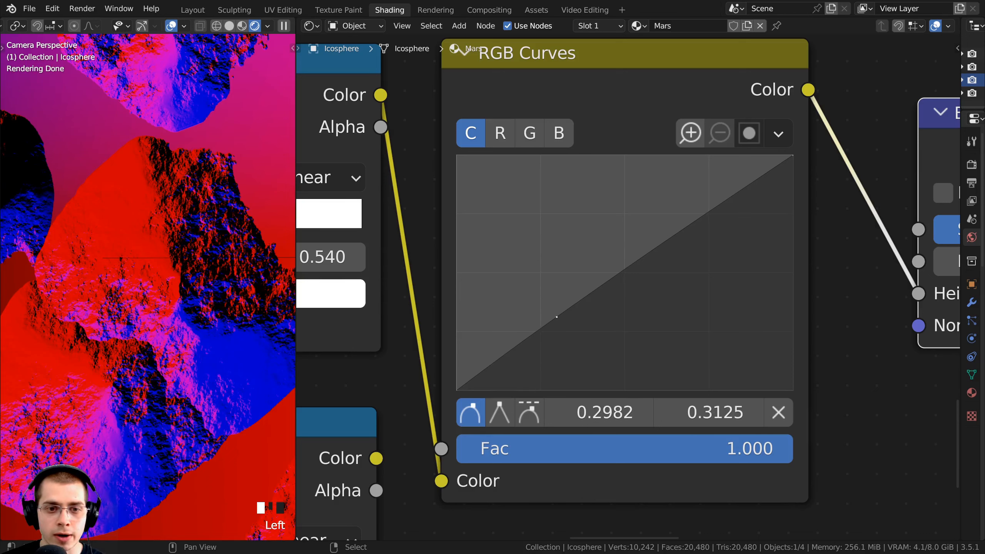
Move the curve's end point to 0.3213, 0.0000 and inspect the resulting crater shape on the planet.
{"action": "left_click_drag", "start_coordinate": [793, 155], "coordinate": [564, 389]}
{"action": "scroll", "coordinate": [160, 196], "scroll_direction": "up", "scroll_amount": 10}
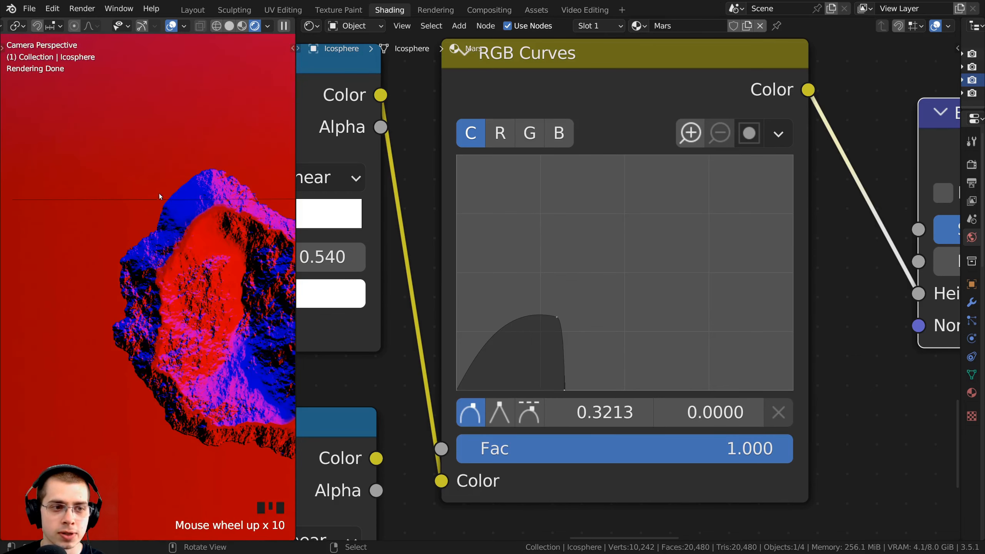
{"action": "scroll", "coordinate": [131, 200], "scroll_direction": "up", "scroll_amount": 2}
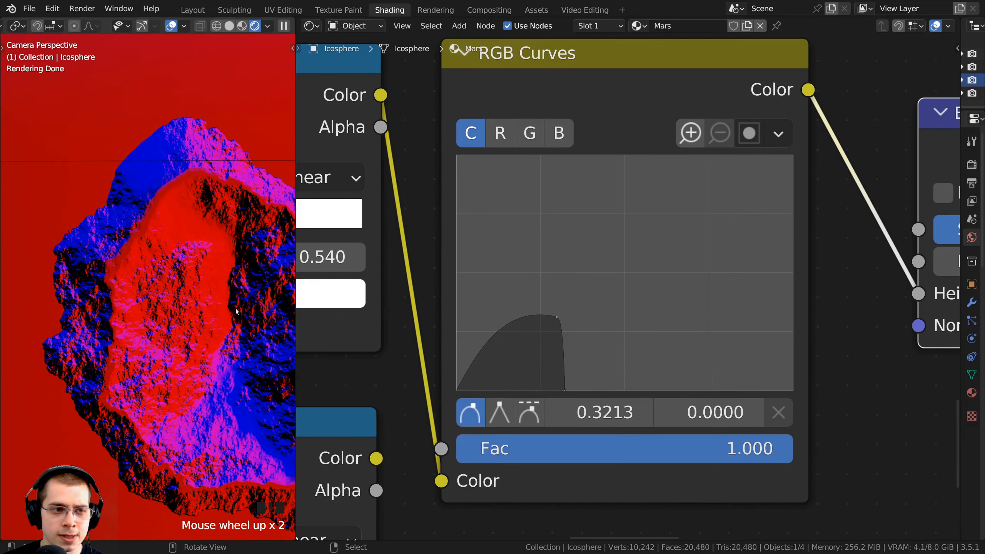
{"action": "middle_click_drag", "start_coordinate": [493, 341], "coordinate": [503, 338]}
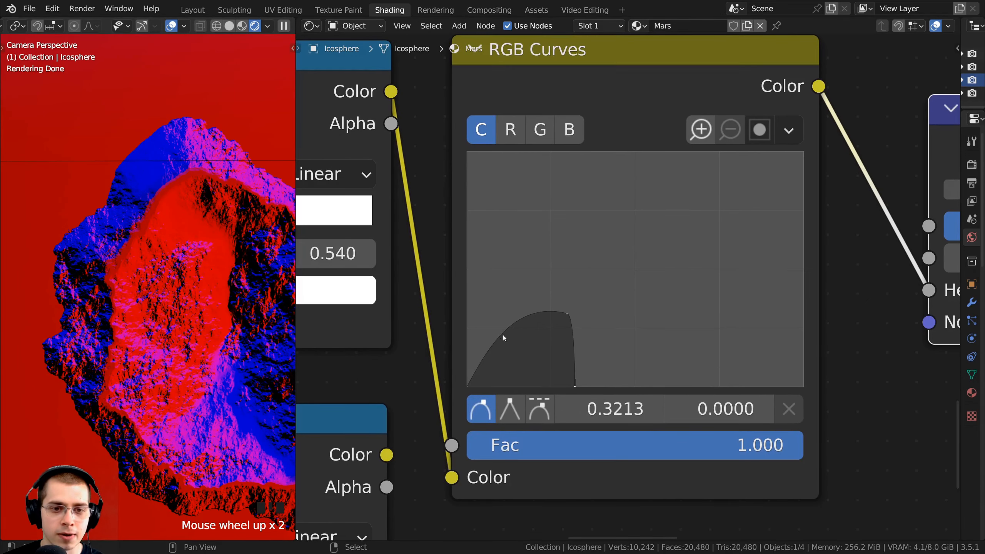
{"action": "scroll", "coordinate": [125, 203], "scroll_direction": "down", "scroll_amount": 3}
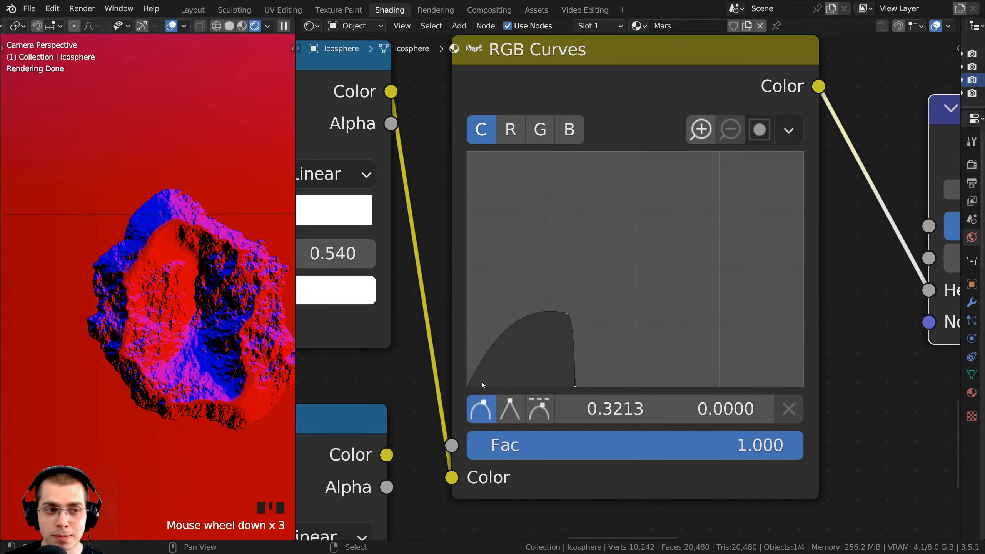
Add a control point on the rising part of the curve and place it at 0.0565, 0.2904.
{"action": "left_click", "coordinate": [505, 329], "text": "ctrl"}
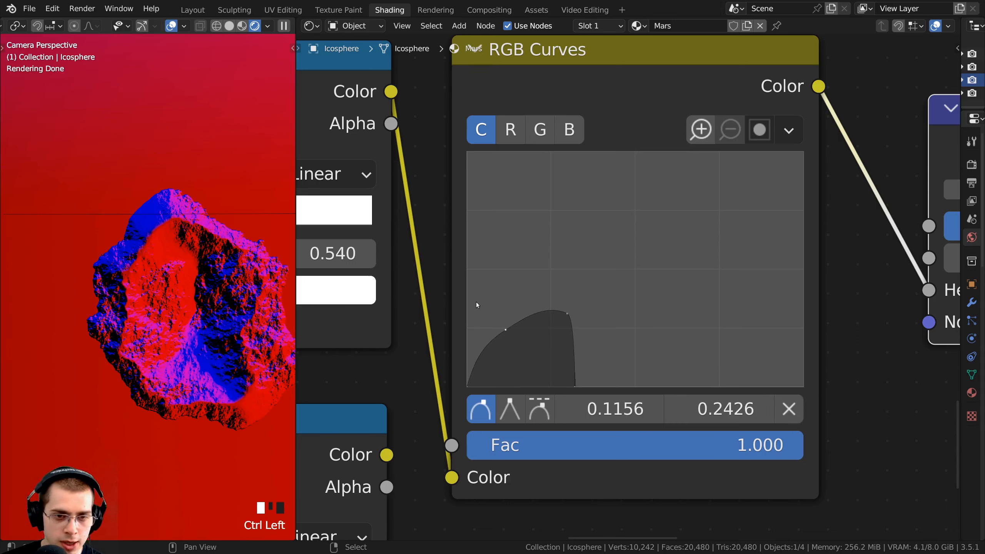
{"action": "left_click_drag", "start_coordinate": [504, 331], "coordinate": [485, 318]}
{"action": "left_click", "coordinate": [486, 319]}
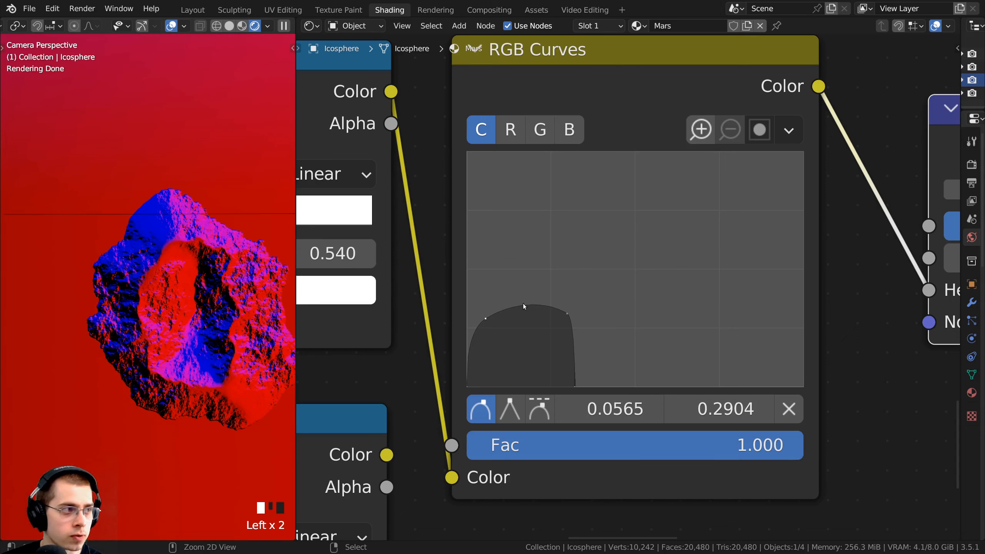
Add more control points to flatten the curve's crest into a plateau, placing the one on the rising flank at 0.0359, 0.1617.
{"action": "left_click", "coordinate": [508, 299], "text": "ctrl"}
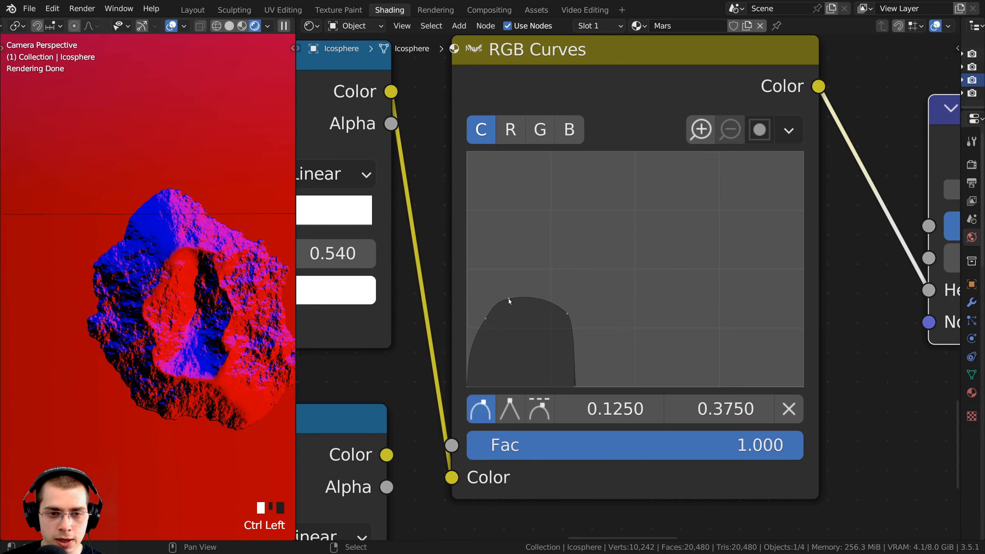
{"action": "left_click_drag", "start_coordinate": [508, 299], "coordinate": [568, 319]}
{"action": "left_click_drag", "start_coordinate": [485, 319], "coordinate": [478, 349]}
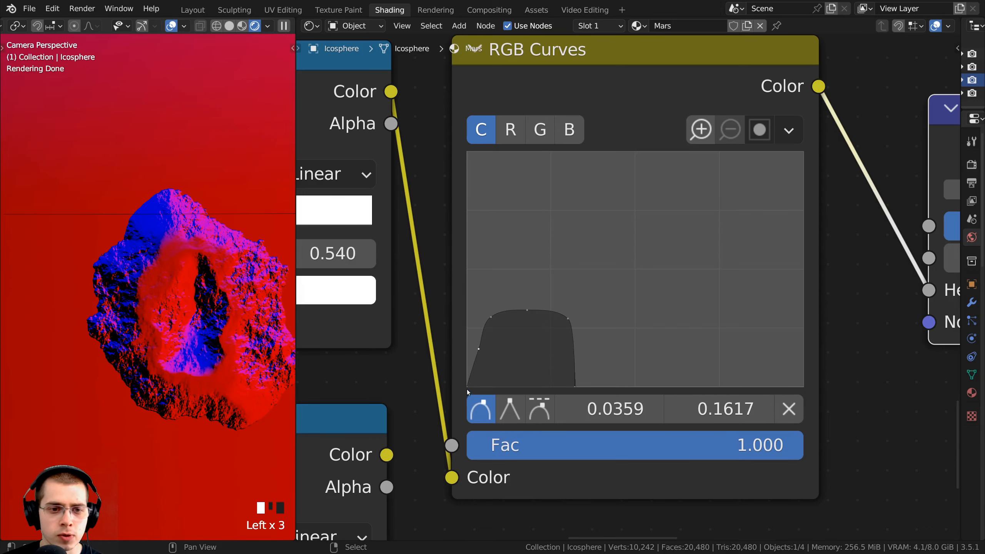
Raise the curve's start point to 0.0000, 0.2352 to form a small dip before the plateau.
{"action": "left_click_drag", "start_coordinate": [467, 386], "coordinate": [466, 331]}
{"action": "left_click", "coordinate": [466, 331]}
{"action": "scroll", "coordinate": [459, 346], "scroll_direction": "up", "scroll_amount": 1}
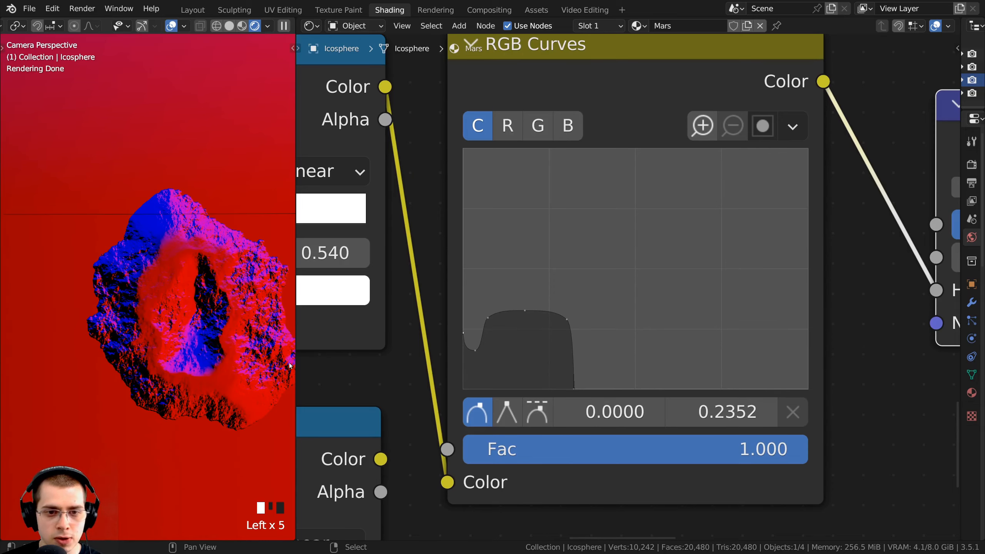
Examine the reshaped crater's rim and interior up close, as well as the craters across the whole planet.
{"action": "middle_click_drag", "start_coordinate": [290, 365], "coordinate": [133, 308], "text": "shift"}
{"action": "scroll", "coordinate": [86, 156], "scroll_direction": "up", "scroll_amount": 5}
{"action": "scroll", "coordinate": [155, 155], "scroll_direction": "down", "scroll_amount": 2}
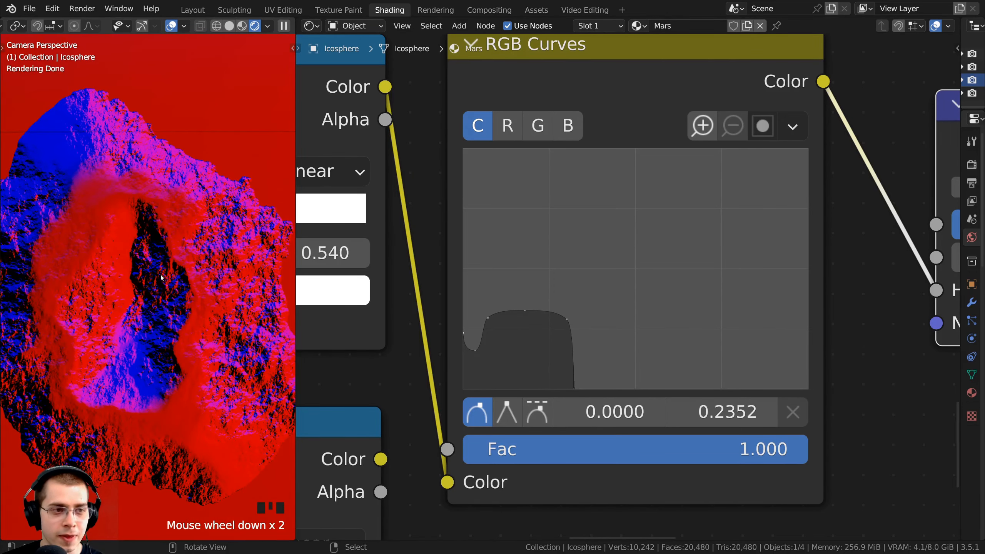
{"action": "middle_click_drag", "start_coordinate": [162, 278], "coordinate": [164, 259], "text": "shift"}
{"action": "scroll", "coordinate": [169, 145], "scroll_direction": "up", "scroll_amount": 1}
{"action": "scroll", "coordinate": [166, 214], "scroll_direction": "up", "scroll_amount": 1}
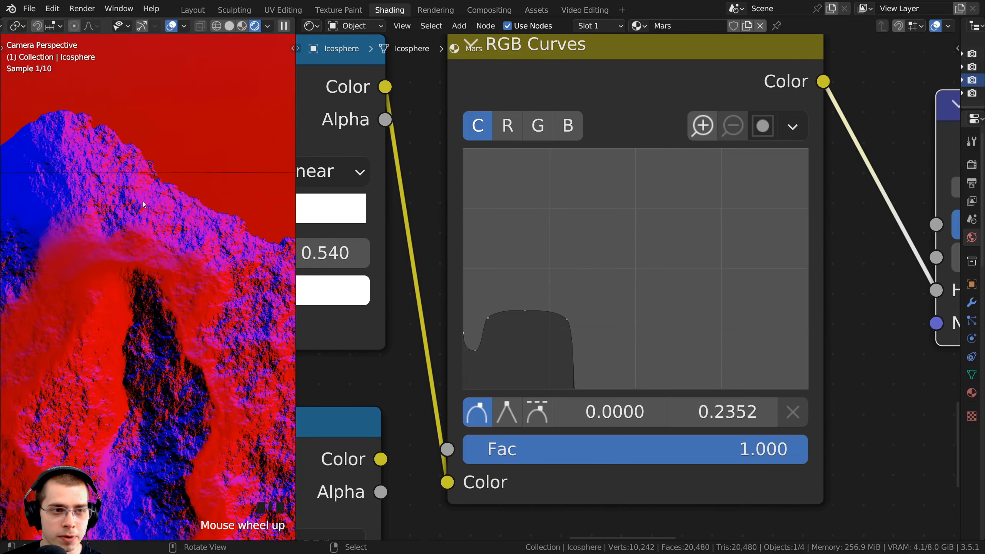
{"action": "middle_click_drag", "start_coordinate": [167, 214], "coordinate": [234, 142], "text": "shift"}
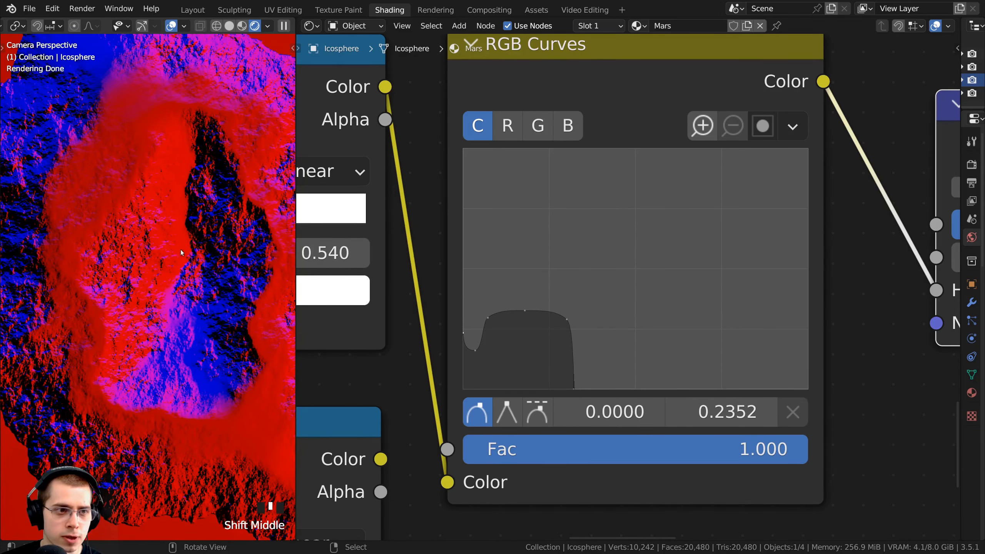
{"action": "scroll", "coordinate": [182, 253], "scroll_direction": "down", "scroll_amount": 19}
{"action": "middle_click_drag", "start_coordinate": [171, 259], "coordinate": [118, 354], "text": "shift"}
{"action": "scroll", "coordinate": [169, 302], "scroll_direction": "up", "scroll_amount": 7}
{"action": "scroll", "coordinate": [228, 281], "scroll_direction": "down", "scroll_amount": 3}
{"action": "middle_click_drag", "start_coordinate": [228, 282], "coordinate": [197, 302], "text": "shift"}
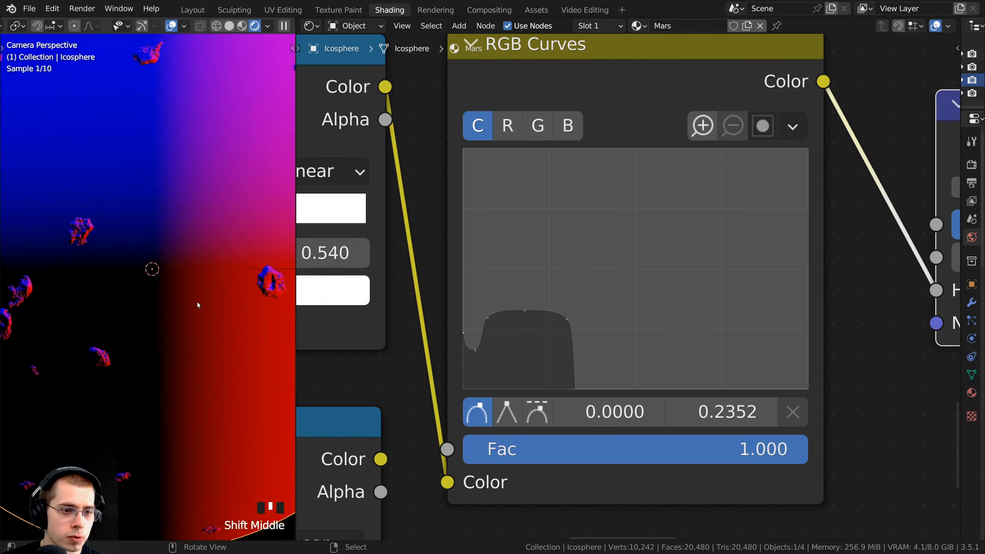
{"action": "scroll", "coordinate": [604, 355], "scroll_direction": "down", "scroll_amount": 5}
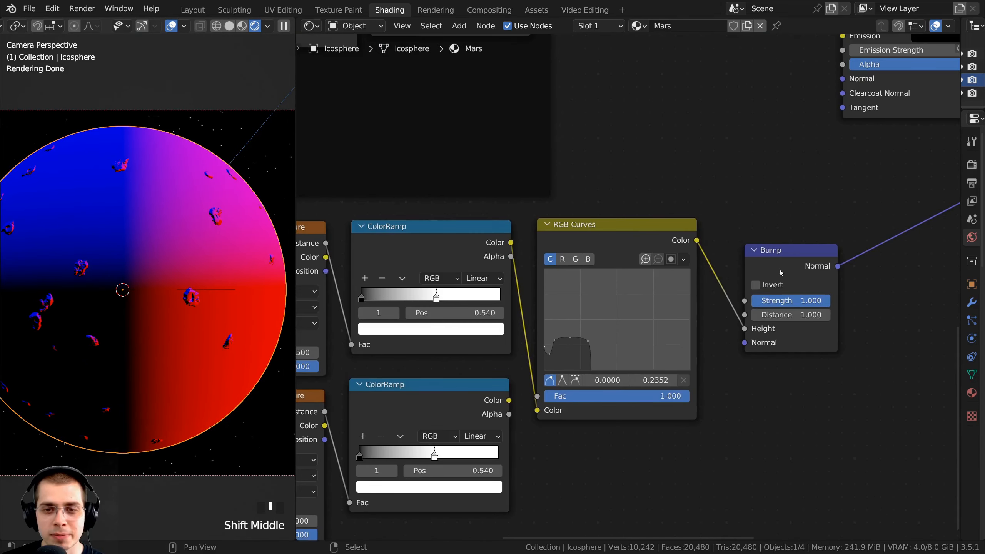
Delete the Bump node and nudge the RGB Curves node slightly.
{"action": "left_click_drag", "start_coordinate": [771, 259], "coordinate": [752, 244]}
{"action": "key", "text": "x"}
{"action": "left_click_drag", "start_coordinate": [636, 244], "coordinate": [626, 241]}
Duplicate the RGB Curves node and place the copy directly below the original, beside the second ColorRamp.
{"action": "scroll", "coordinate": [621, 272], "scroll_direction": "down", "scroll_amount": 4}
{"action": "scroll", "coordinate": [616, 248], "scroll_direction": "up", "scroll_amount": 2}
{"action": "middle_click_drag", "start_coordinate": [614, 254], "coordinate": [791, 112]}
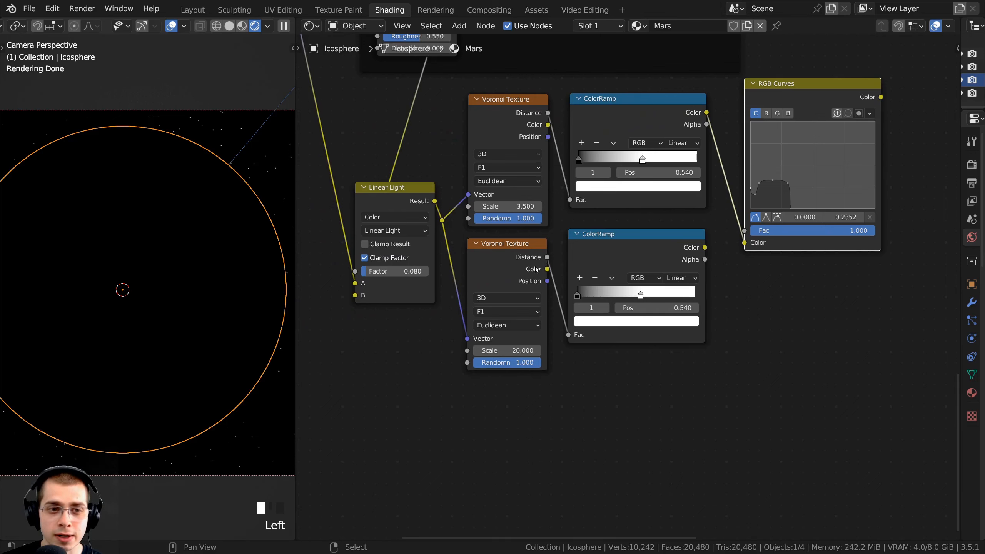
{"action": "middle_click_drag", "start_coordinate": [593, 252], "coordinate": [548, 249]}
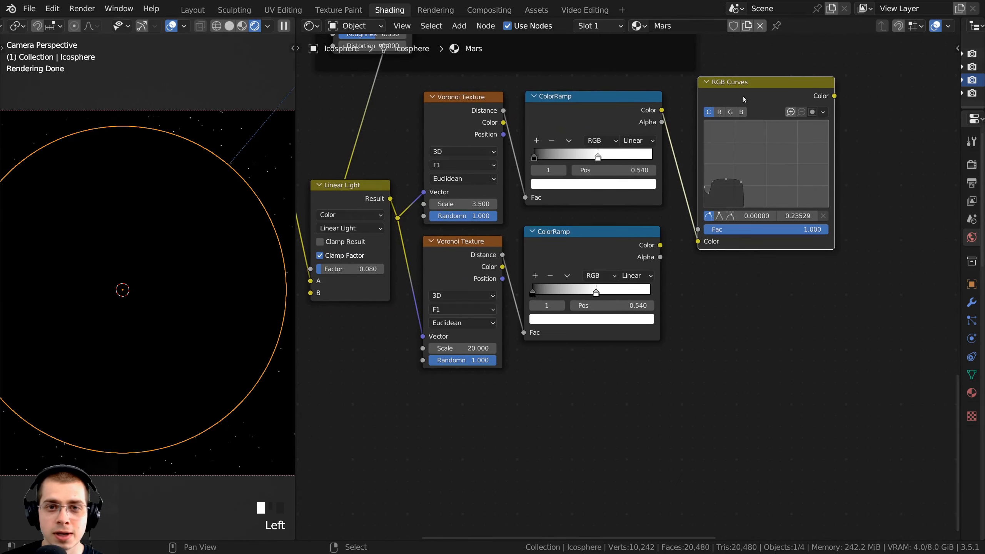
{"action": "scroll", "coordinate": [742, 99], "scroll_direction": "down", "scroll_amount": 1}
{"action": "key", "text": "shift+d"}
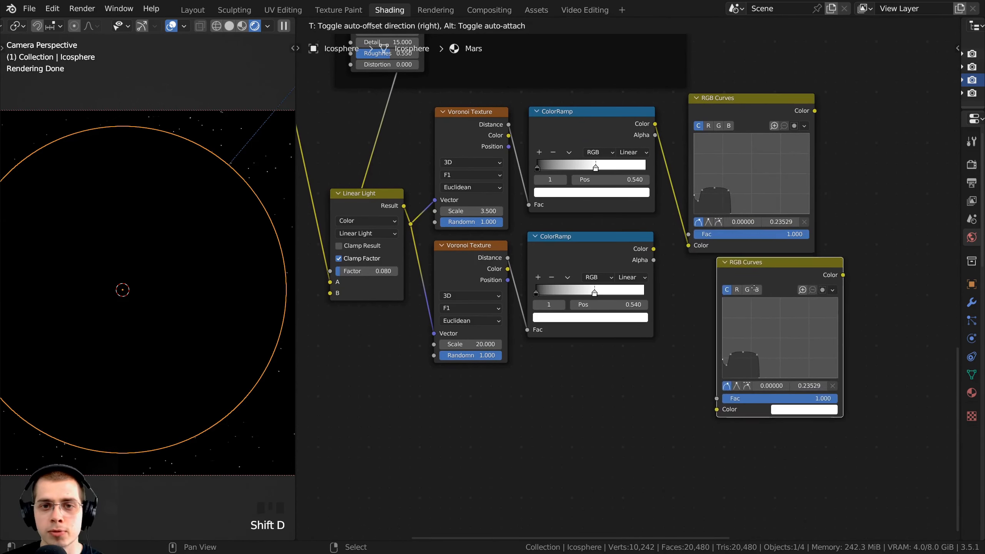
{"action": "left_click", "coordinate": [735, 269]}
Align the lower ColorRamp with the copied RGB Curves node and connect its Color output to the copy's Color input.
{"action": "middle_click_drag", "start_coordinate": [667, 275], "coordinate": [589, 291]}
{"action": "scroll", "coordinate": [590, 294], "scroll_direction": "up", "scroll_amount": 2}
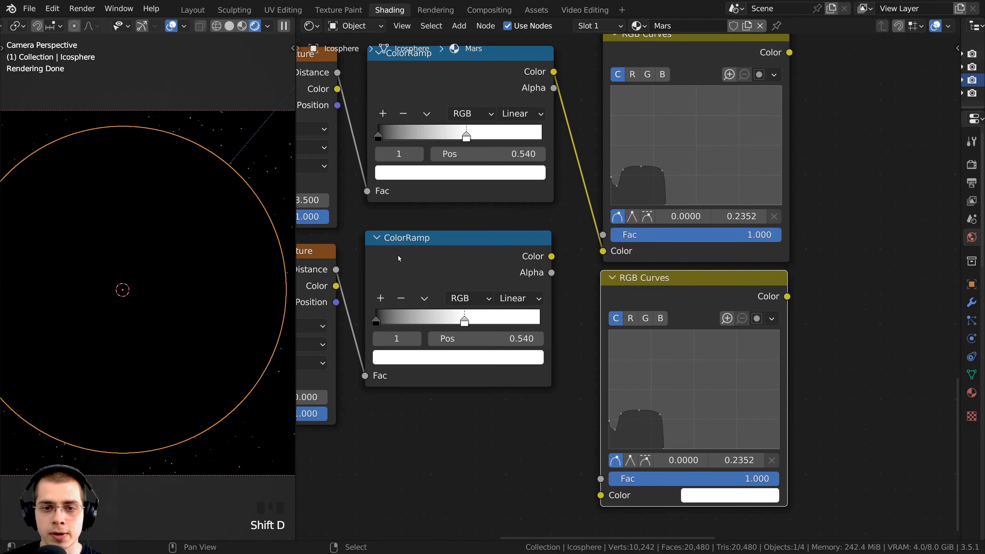
{"action": "left_click_drag", "start_coordinate": [398, 256], "coordinate": [402, 281]}
{"action": "scroll", "coordinate": [401, 281], "scroll_direction": "down", "scroll_amount": 2}
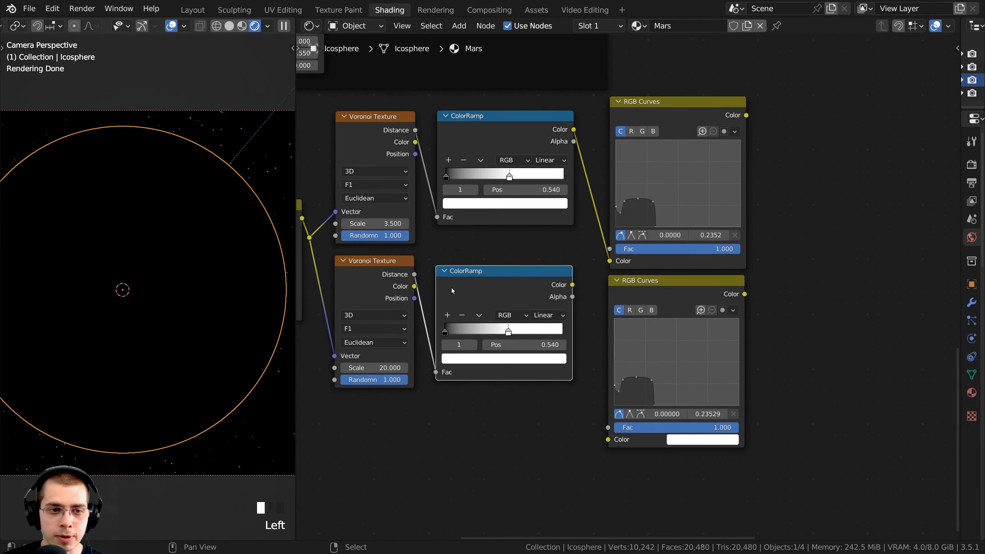
{"action": "scroll", "coordinate": [452, 288], "scroll_direction": "up", "scroll_amount": 1}
{"action": "left_click_drag", "start_coordinate": [597, 271], "coordinate": [634, 439]}
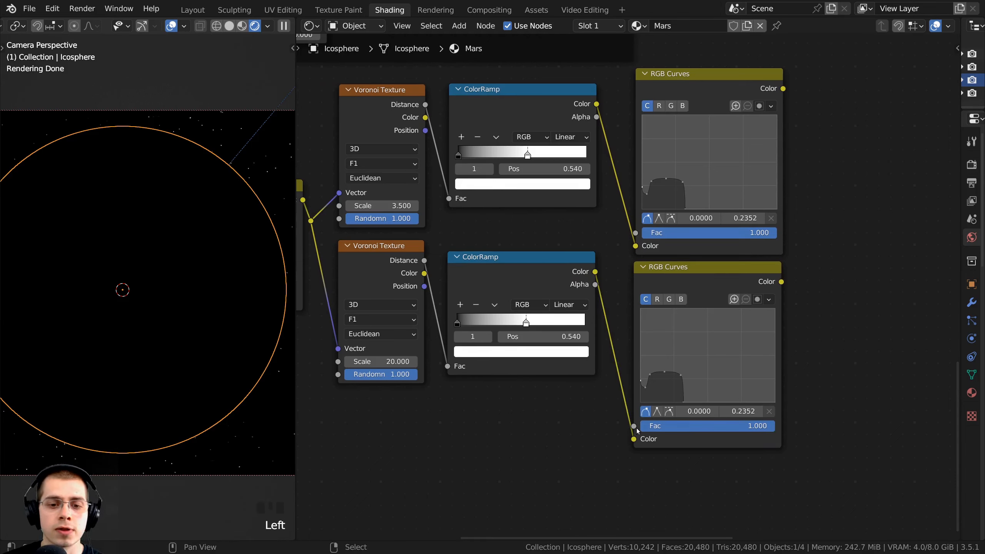
Preview the outputs of both RGB Curves nodes in turn to compare the small and large crater patterns, ending on the upper node.
{"action": "left_click", "coordinate": [684, 282], "text": "ctrl+shift"}
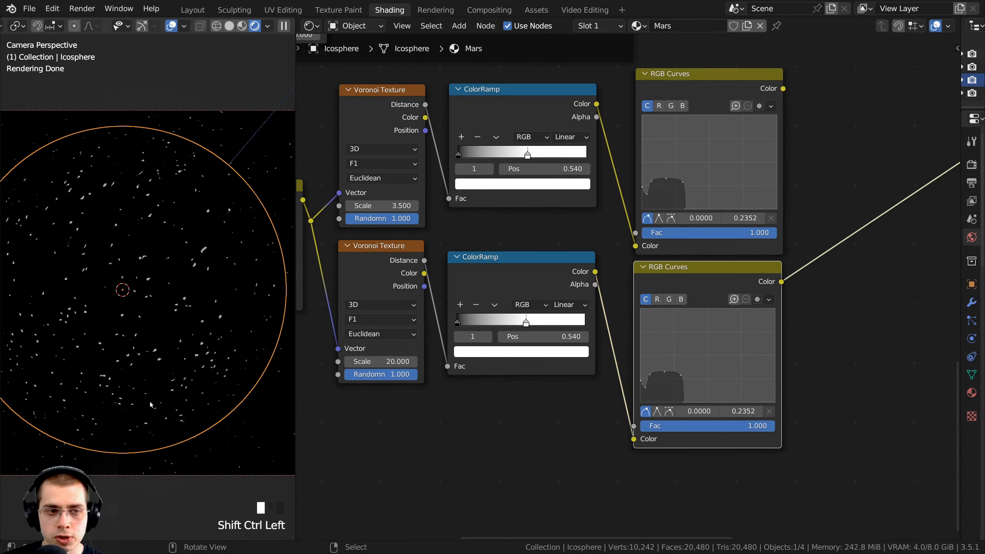
{"action": "scroll", "coordinate": [160, 217], "scroll_direction": "up", "scroll_amount": 5}
{"action": "scroll", "coordinate": [161, 218], "scroll_direction": "down", "scroll_amount": 2}
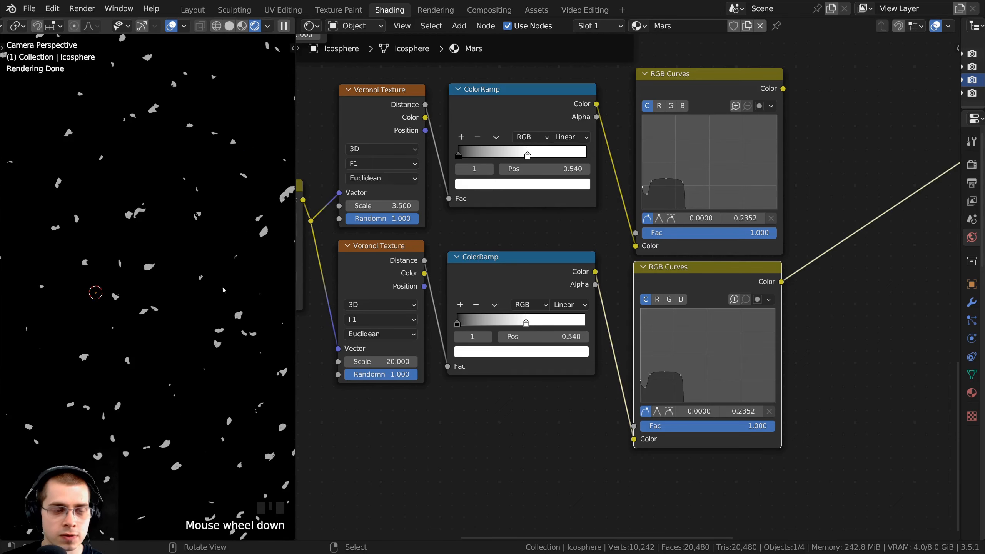
{"action": "left_click", "coordinate": [697, 92], "text": "ctrl+shift"}
{"action": "left_click", "coordinate": [715, 274], "text": "ctrl+shift"}
{"action": "scroll", "coordinate": [716, 277], "scroll_direction": "down", "scroll_amount": 4}
{"action": "middle_click_drag", "start_coordinate": [716, 276], "coordinate": [648, 293]}
{"action": "key", "text": "a"}
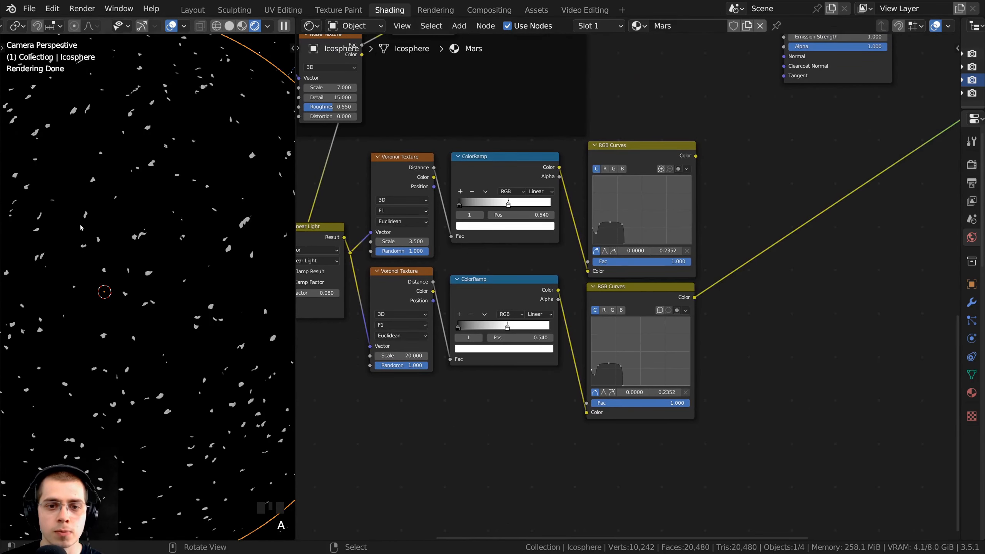
{"action": "left_click", "coordinate": [621, 274], "text": "ctrl+shift"}
{"action": "left_click", "coordinate": [620, 288], "text": "ctrl+shift"}
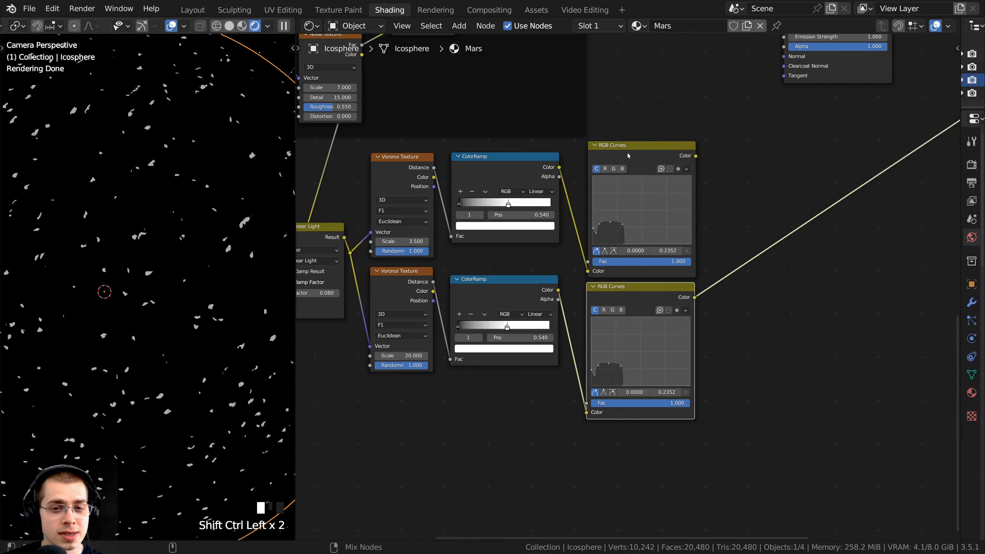
{"action": "left_click", "coordinate": [620, 273], "text": "ctrl+shift"}
{"action": "scroll", "coordinate": [216, 243], "scroll_direction": "down", "scroll_amount": 2}
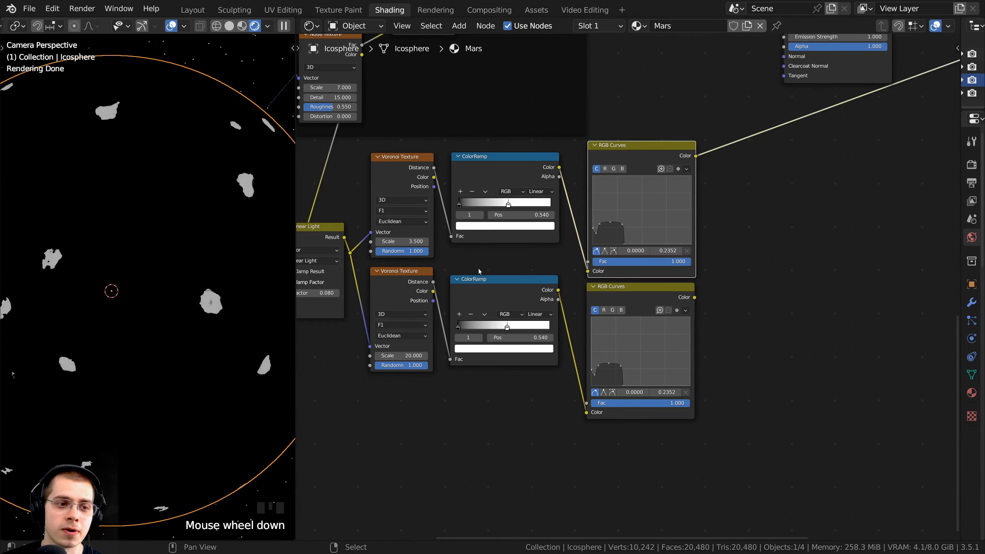
Duplicate the Linear Light mix node and place the copy after the two RGB Curves nodes.
{"action": "middle_click_drag", "start_coordinate": [513, 280], "coordinate": [473, 301]}
{"action": "middle_click_drag", "start_coordinate": [326, 259], "coordinate": [552, 257]}
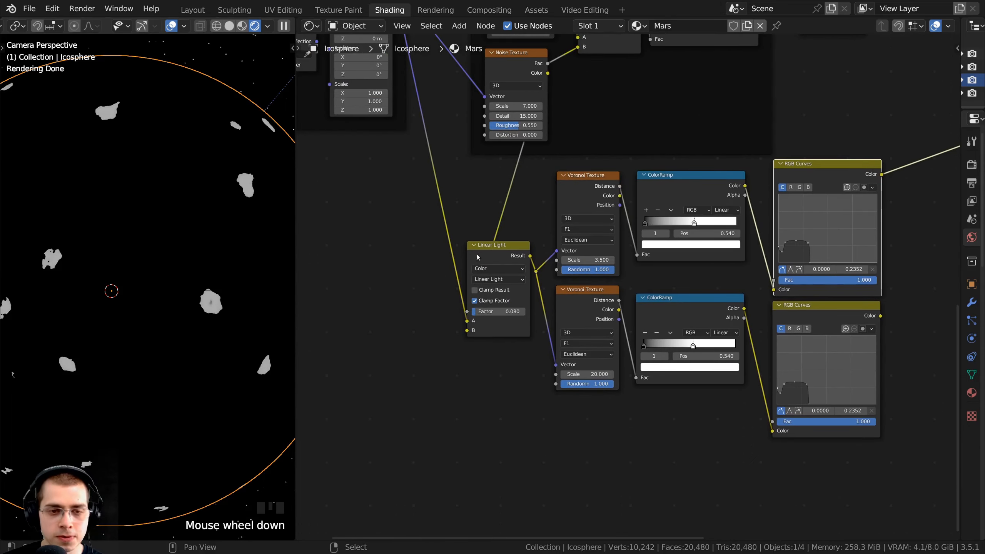
{"action": "right_click", "coordinate": [491, 254]}
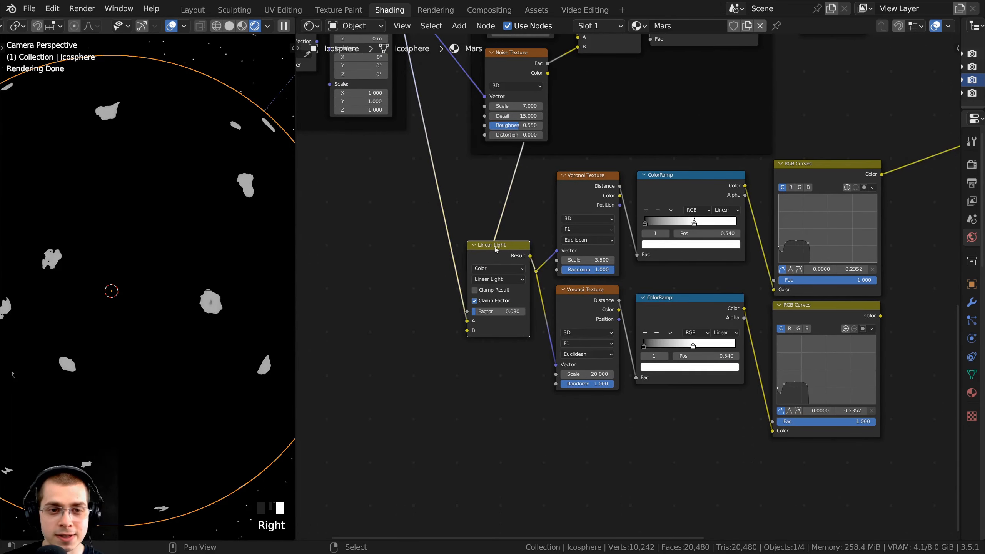
{"action": "key", "text": "shift+d"}
{"action": "left_click", "coordinate": [840, 261]}
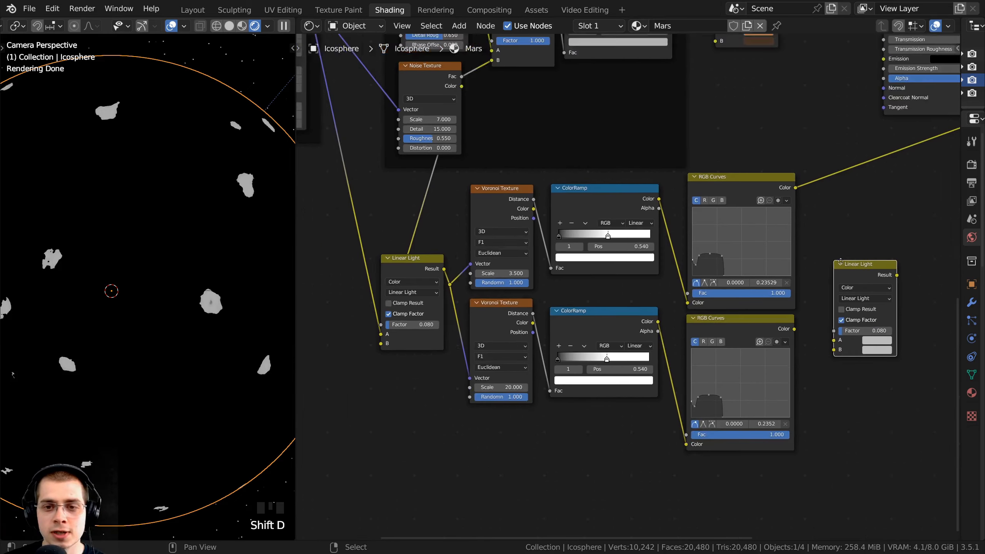
Connect the upper RGB Curves node to input A and the lower one to input B of the copied Linear Light node, and preview its Result.
{"action": "scroll", "coordinate": [602, 264], "scroll_direction": "up", "scroll_amount": 4}
{"action": "middle_click_drag", "start_coordinate": [840, 261], "coordinate": [632, 251]}
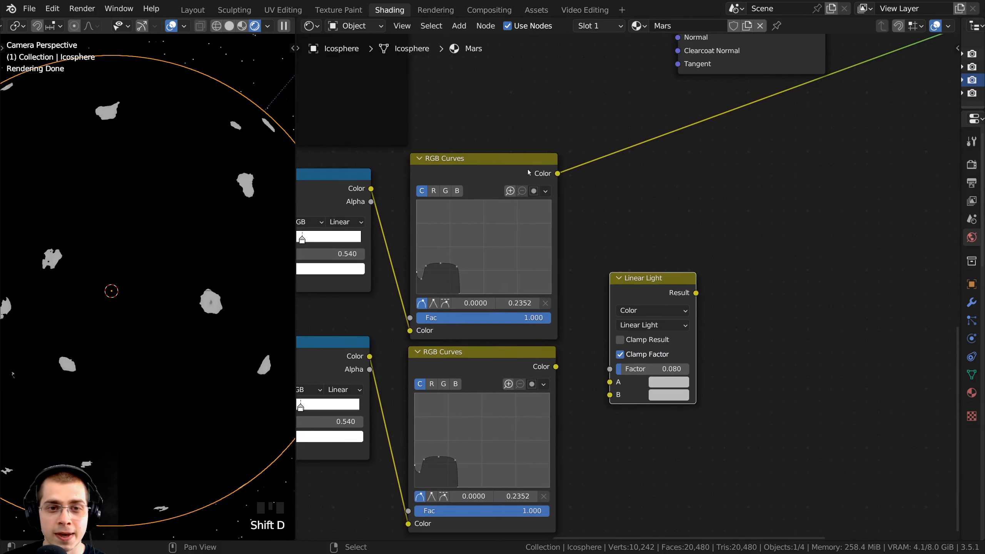
{"action": "left_click_drag", "start_coordinate": [557, 174], "coordinate": [610, 381]}
{"action": "middle_click_drag", "start_coordinate": [586, 367], "coordinate": [618, 279]}
{"action": "left_click_drag", "start_coordinate": [587, 277], "coordinate": [649, 307]}
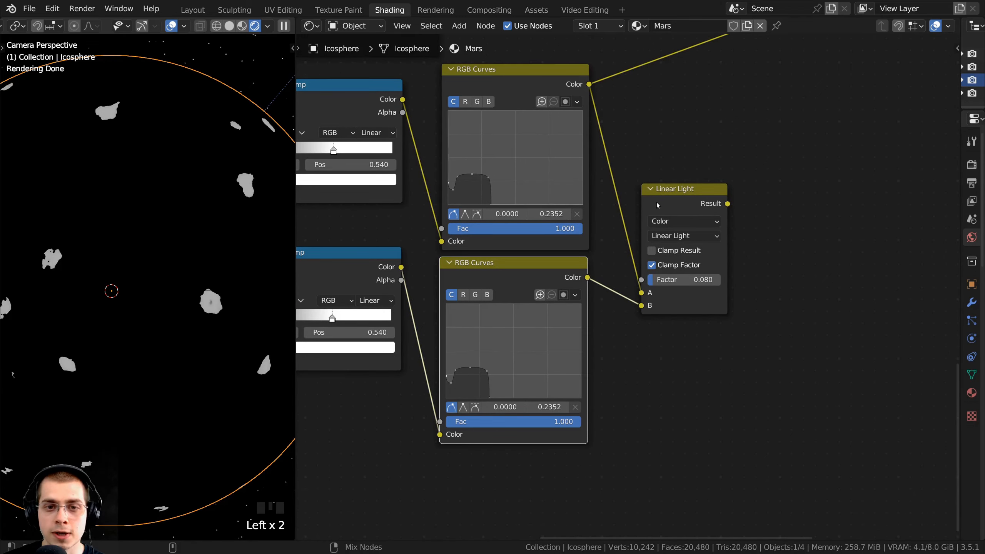
{"action": "left_click", "coordinate": [670, 209], "text": "ctrl+shift"}
{"action": "left_click_drag", "start_coordinate": [671, 209], "coordinate": [668, 157]}
{"action": "middle_click_drag", "start_coordinate": [608, 363], "coordinate": [668, 418]}
{"action": "scroll", "coordinate": [659, 403], "scroll_direction": "up", "scroll_amount": 1}
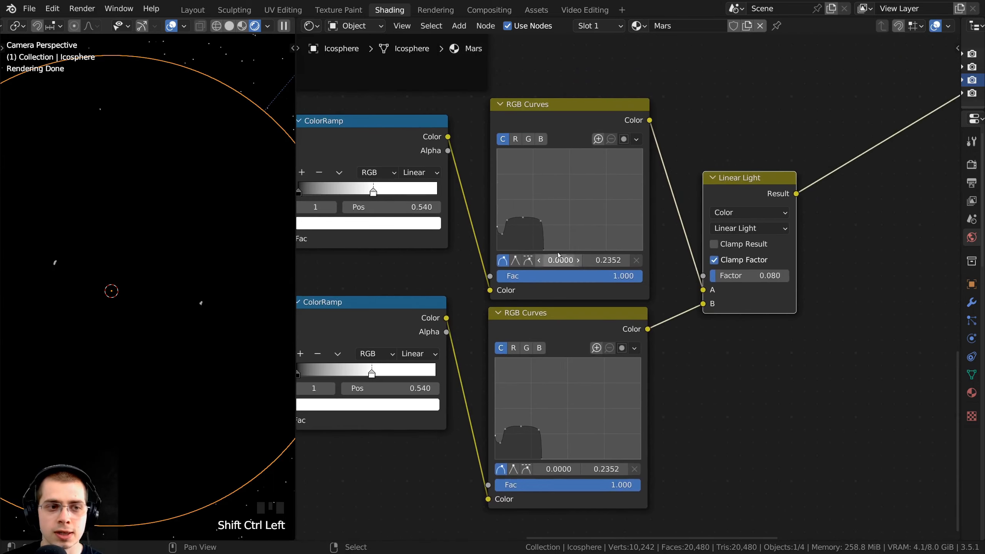
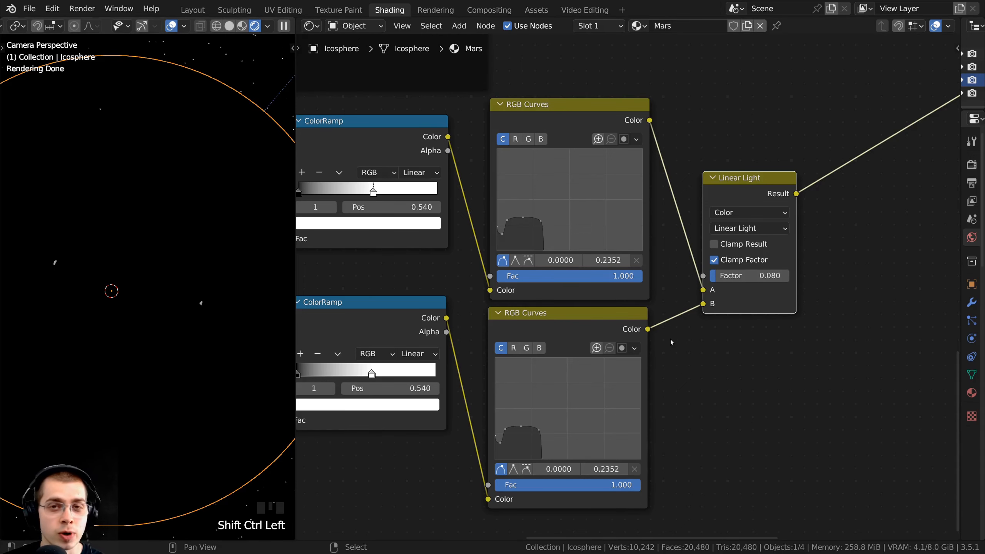
Change the new mix node's blend mode to Lighten and set its Factor to 1.000.
{"action": "scroll", "coordinate": [672, 342], "scroll_direction": "up", "scroll_amount": 1}
{"action": "left_click", "coordinate": [747, 224]}
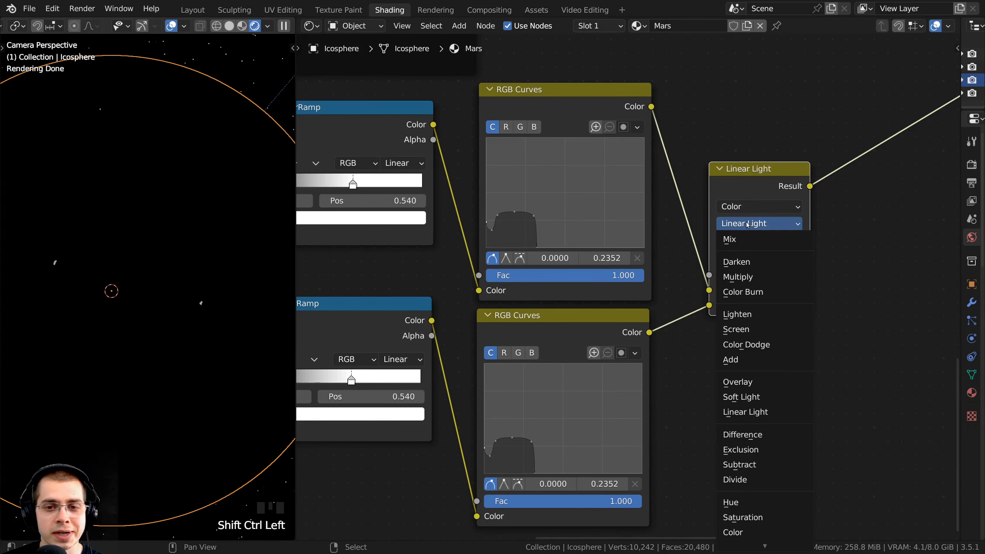
{"action": "left_click", "coordinate": [744, 315]}
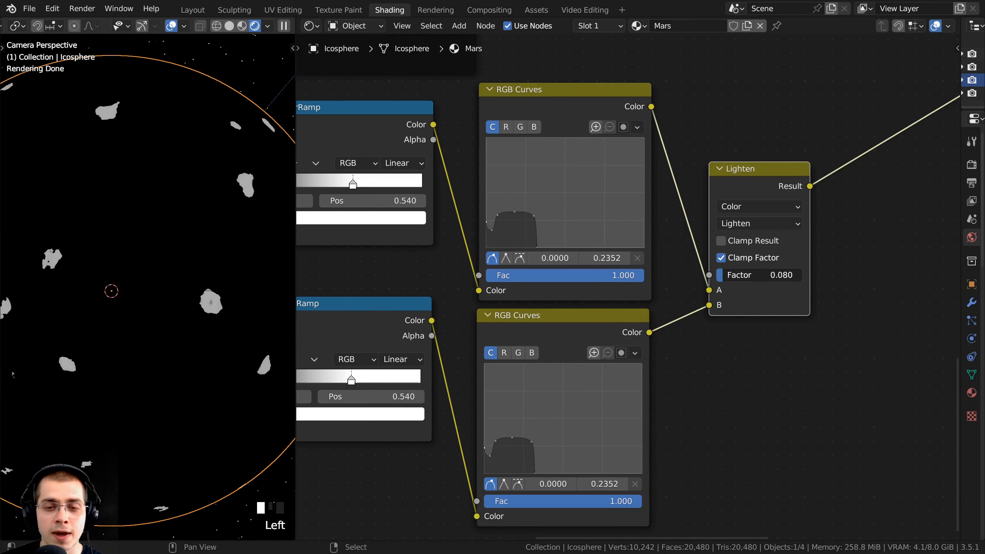
{"action": "left_click_drag", "start_coordinate": [759, 274], "coordinate": [798, 275]}
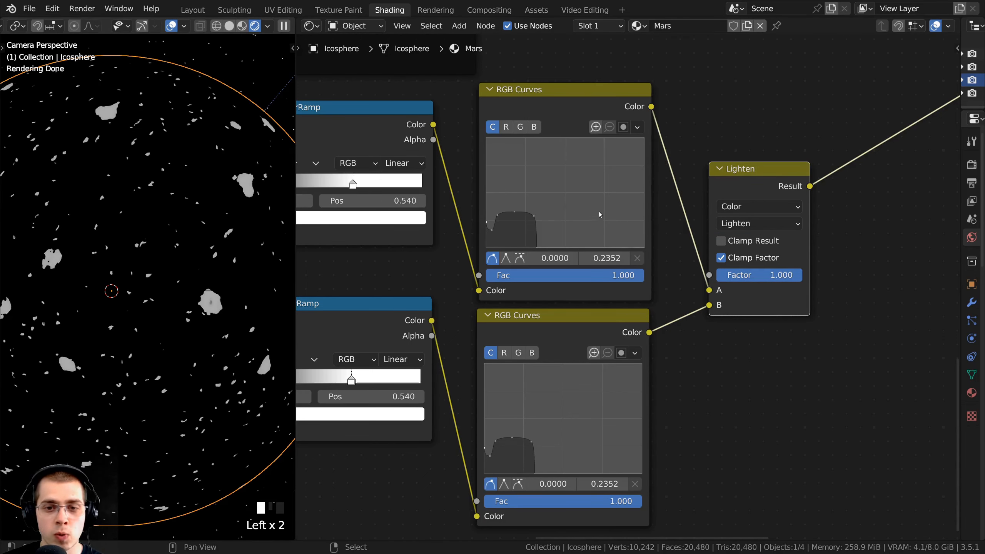
Examine the combined large and small crater pattern on the planet, up close and from farther away.
{"action": "scroll", "coordinate": [597, 214], "scroll_direction": "down", "scroll_amount": 1}
{"action": "left_click", "coordinate": [554, 136]}
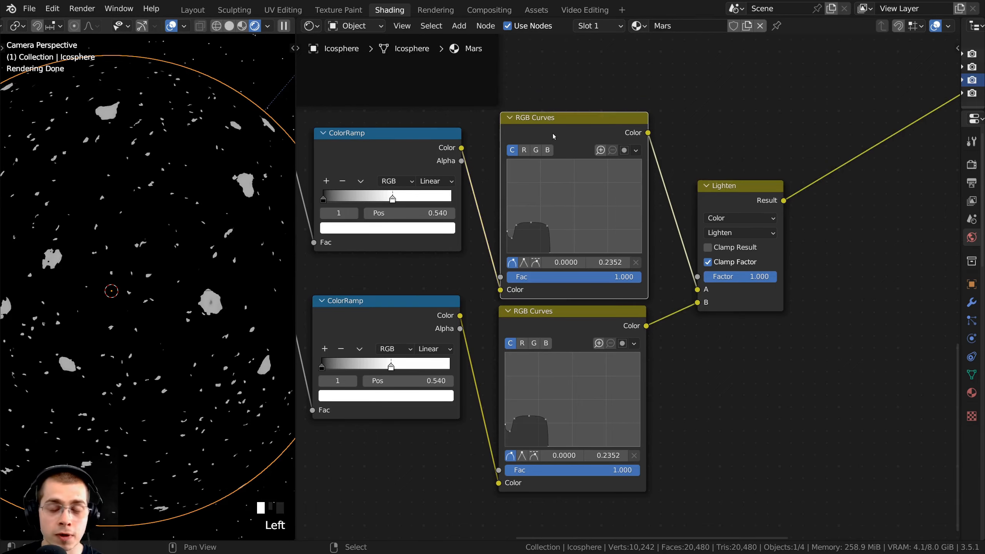
{"action": "left_click", "coordinate": [557, 324]}
{"action": "scroll", "coordinate": [154, 149], "scroll_direction": "up", "scroll_amount": 3}
{"action": "scroll", "coordinate": [149, 272], "scroll_direction": "down", "scroll_amount": 2}
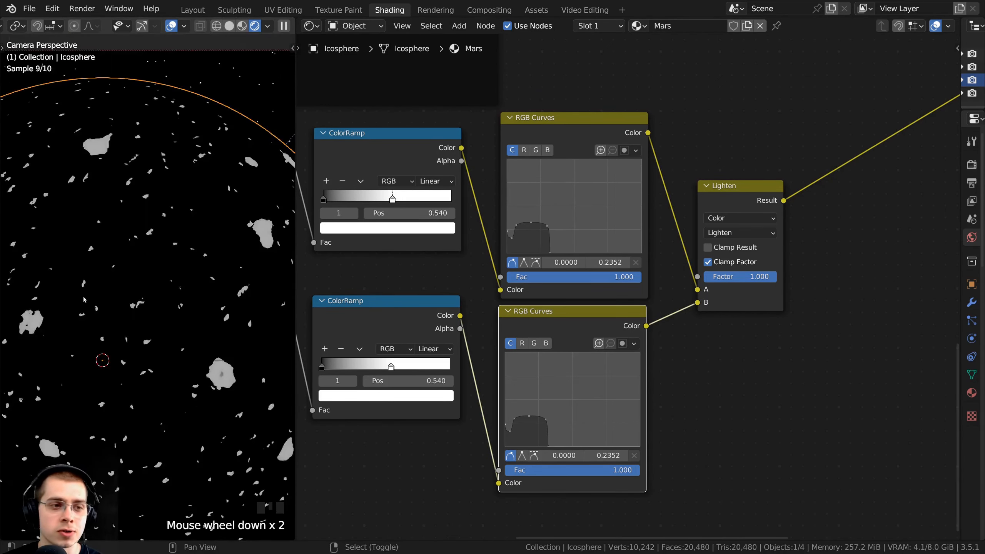
{"action": "middle_click_drag", "start_coordinate": [90, 290], "coordinate": [9, 209], "text": "shift"}
{"action": "scroll", "coordinate": [39, 211], "scroll_direction": "up", "scroll_amount": 2}
{"action": "scroll", "coordinate": [62, 217], "scroll_direction": "down", "scroll_amount": 4}
{"action": "middle_click_drag", "start_coordinate": [70, 217], "coordinate": [96, 228], "text": "shift"}
{"action": "scroll", "coordinate": [658, 242], "scroll_direction": "down", "scroll_amount": 5}
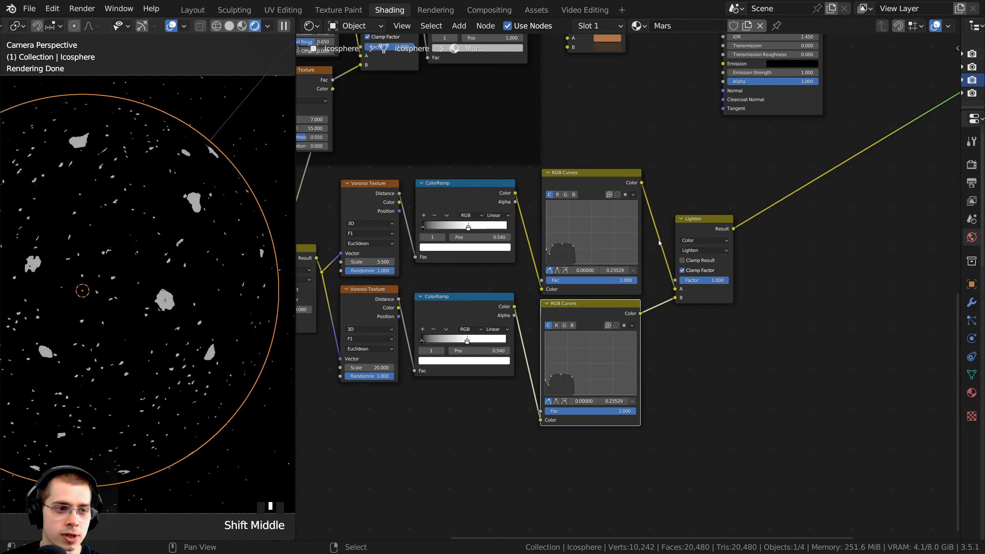
Join all crater nodes, from the distorting Linear Light node to the Lighten mix, in a frame and place it below the Noise 1 frame.
{"action": "middle_click_drag", "start_coordinate": [658, 240], "coordinate": [657, 254], "text": "shift"}
{"action": "key", "text": "a"}
{"action": "key", "text": "a"}
{"action": "left_click_drag", "start_coordinate": [704, 238], "coordinate": [697, 240]}
{"action": "left_click_drag", "start_coordinate": [867, 466], "coordinate": [406, 233]}
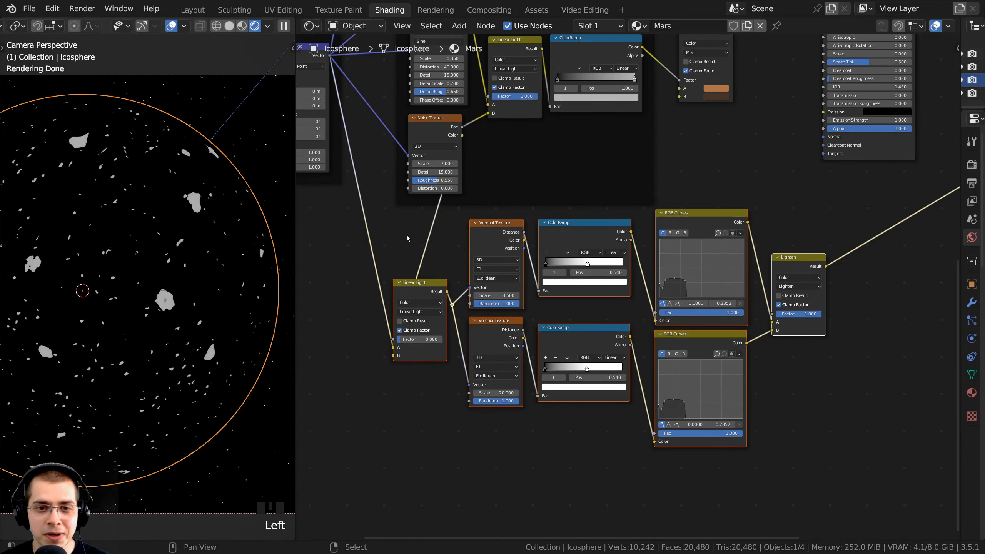
{"action": "key", "text": "ctrl+j"}
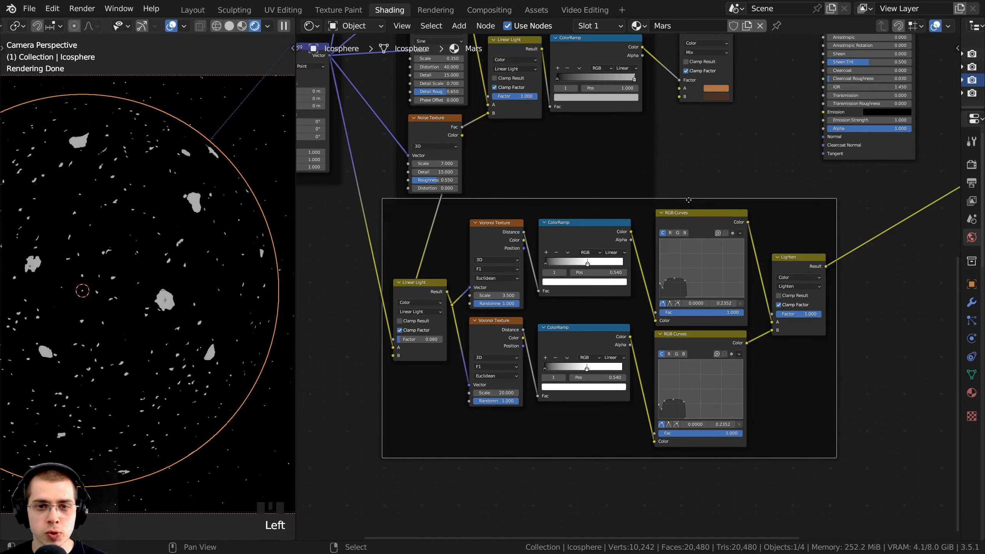
{"action": "left_click_drag", "start_coordinate": [688, 199], "coordinate": [629, 220]}
Label the frame around the crater nodes "Craters".
{"action": "key", "text": "F2"}
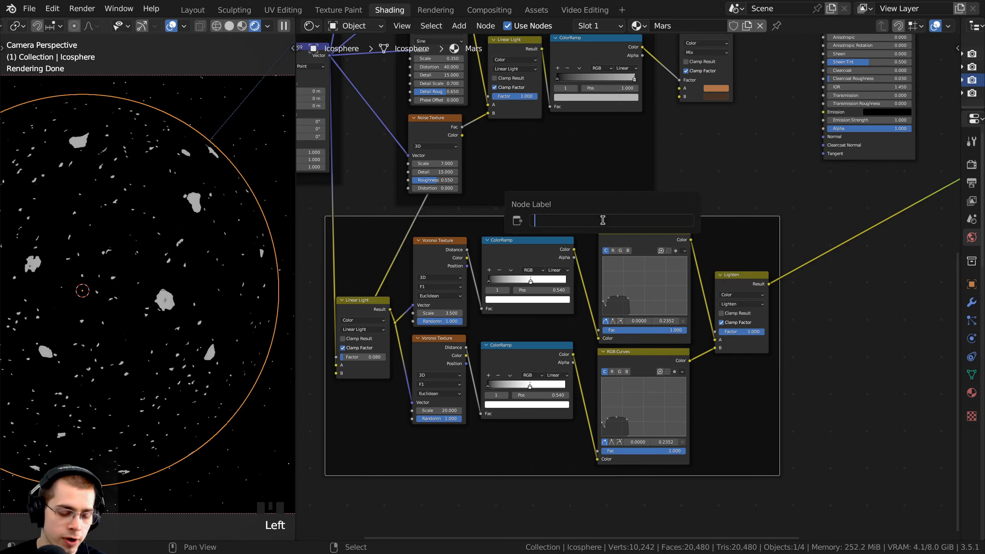
{"action": "type", "text": "Cra"}
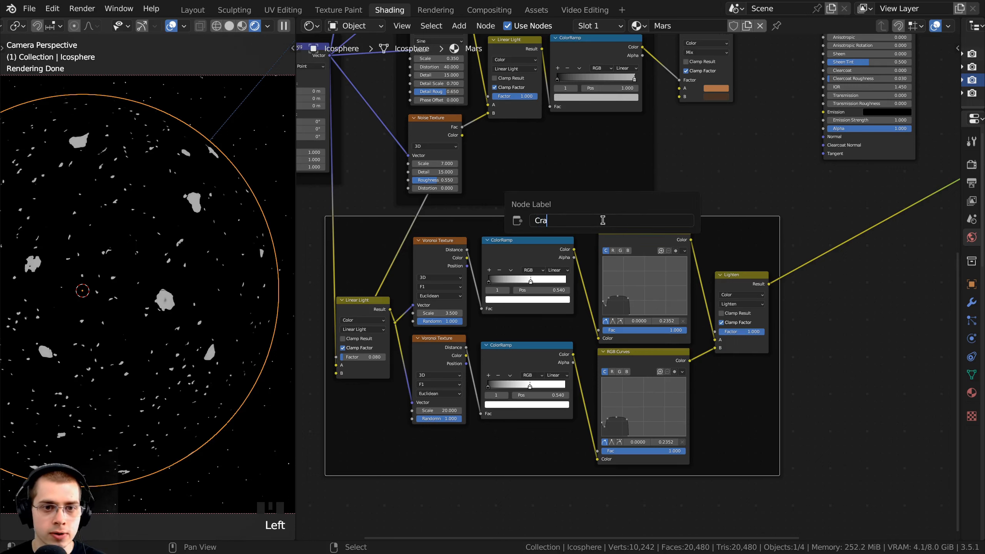
{"action": "type", "text": "ters"}
{"action": "key", "text": "Return"}
{"action": "key", "text": "Home"}
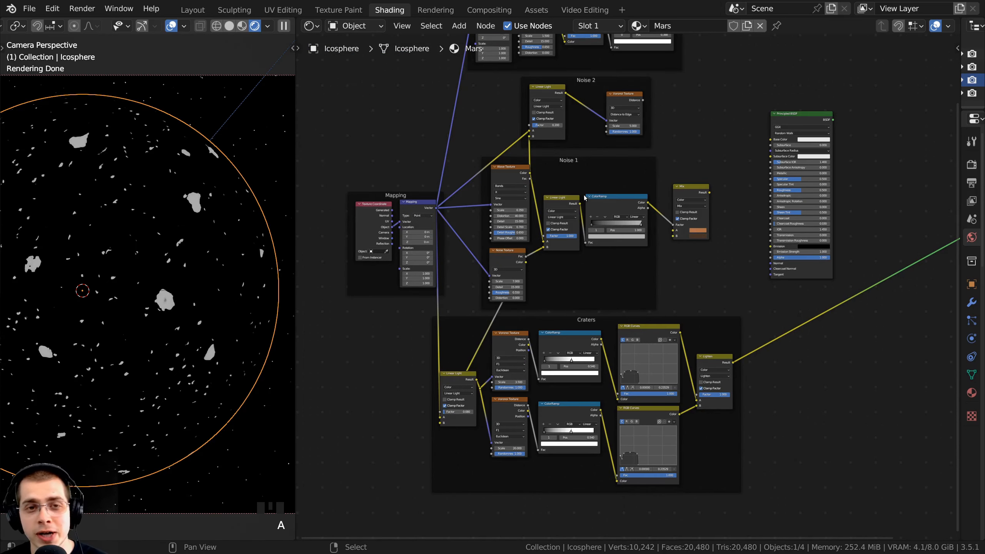
Add a Voronoi Texture node above the Patches frame and preview its Distance output on the planet.
{"action": "middle_click_drag", "start_coordinate": [571, 76], "coordinate": [581, 438]}
{"action": "scroll", "coordinate": [608, 353], "scroll_direction": "up", "scroll_amount": 3}
{"action": "scroll", "coordinate": [659, 248], "scroll_direction": "up", "scroll_amount": 6}
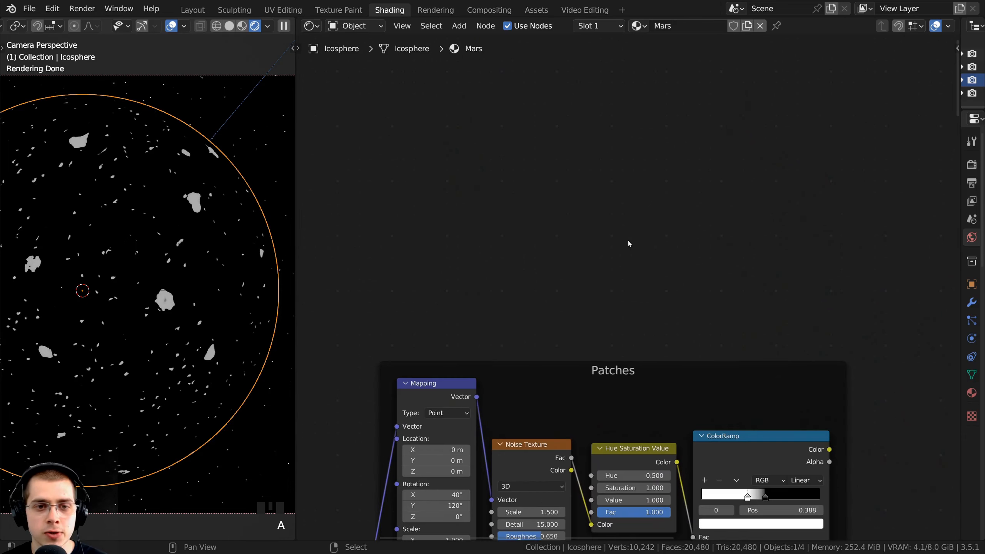
{"action": "key", "text": "shift+a"}
{"action": "left_click", "coordinate": [609, 211]}
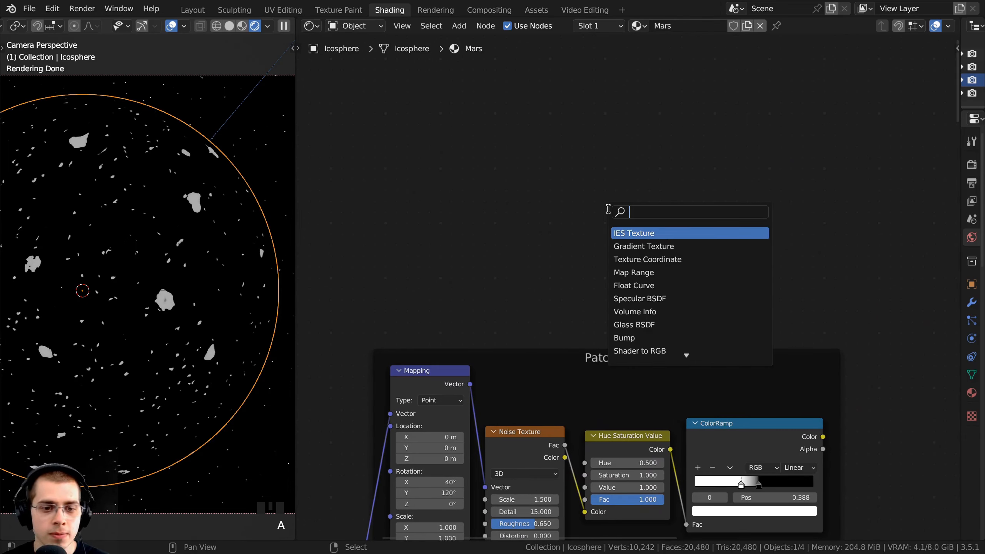
{"action": "type", "text": "vor"}
{"action": "key", "text": "Return"}
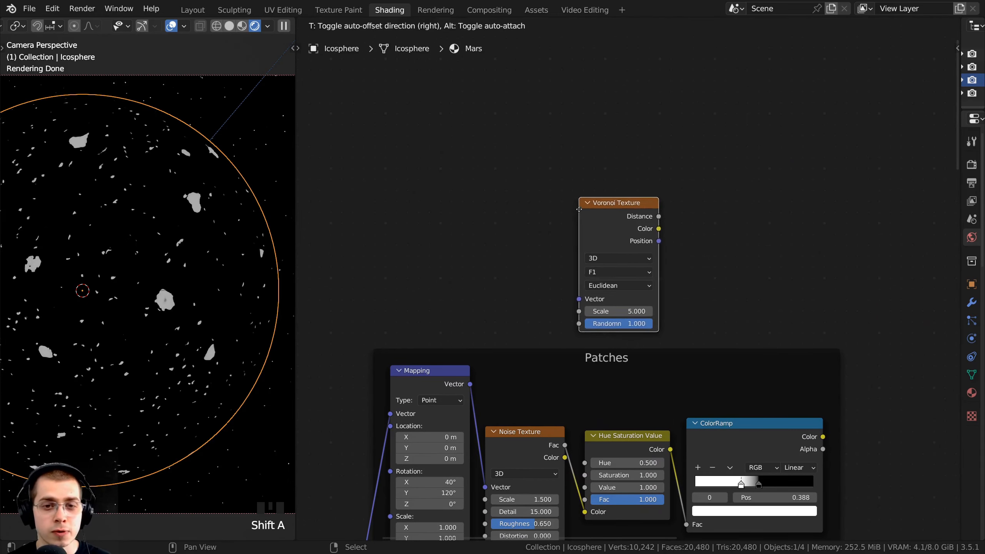
{"action": "left_click", "coordinate": [583, 208]}
{"action": "scroll", "coordinate": [613, 222], "scroll_direction": "up", "scroll_amount": 1}
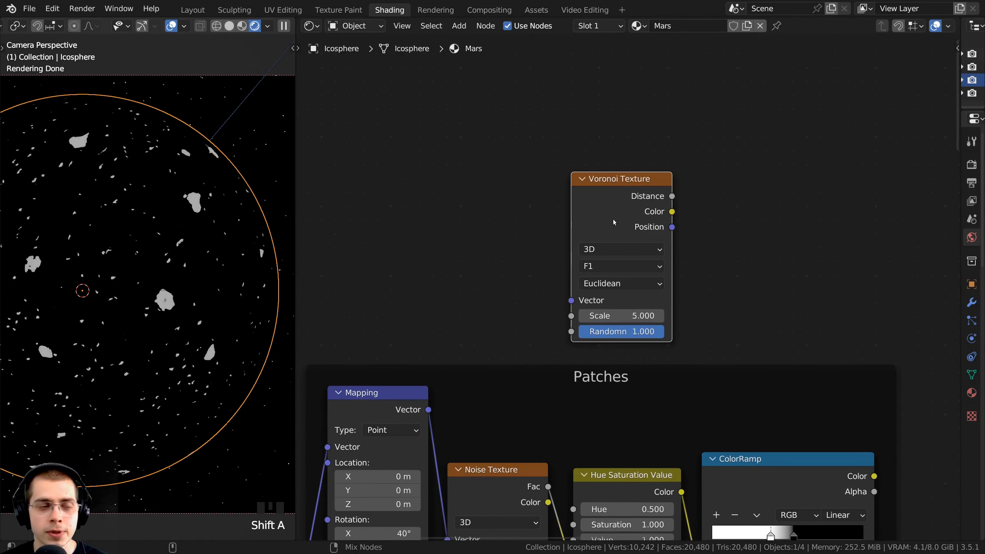
{"action": "left_click", "coordinate": [645, 216], "text": "ctrl+shift"}
{"action": "scroll", "coordinate": [148, 290], "scroll_direction": "down", "scroll_amount": 2}
{"action": "scroll", "coordinate": [549, 362], "scroll_direction": "down", "scroll_amount": 2}
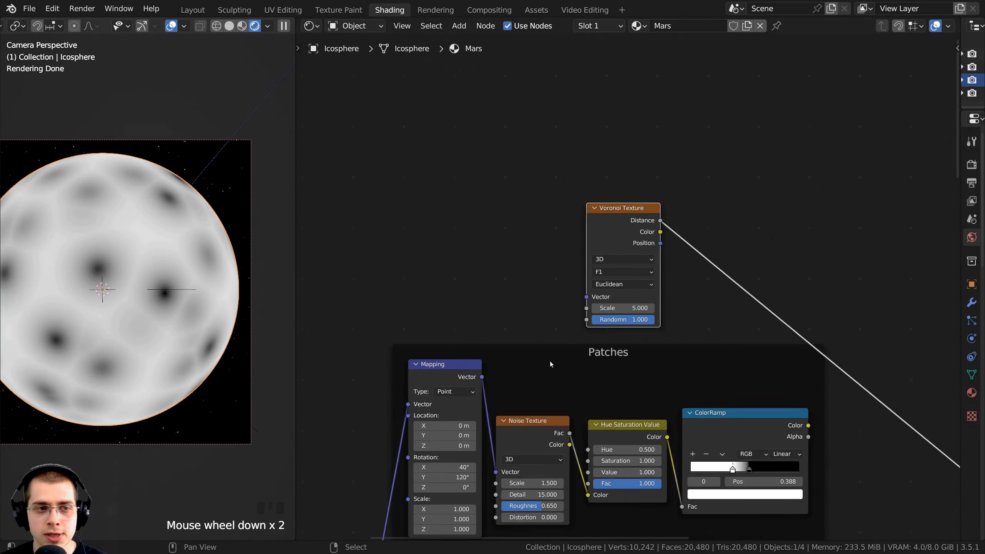
Move the Mapping frame farther from the noise frames and connect its Mapping node's Vector output to the new Voronoi Texture's Vector input.
{"action": "middle_click_drag", "start_coordinate": [549, 362], "coordinate": [517, 304]}
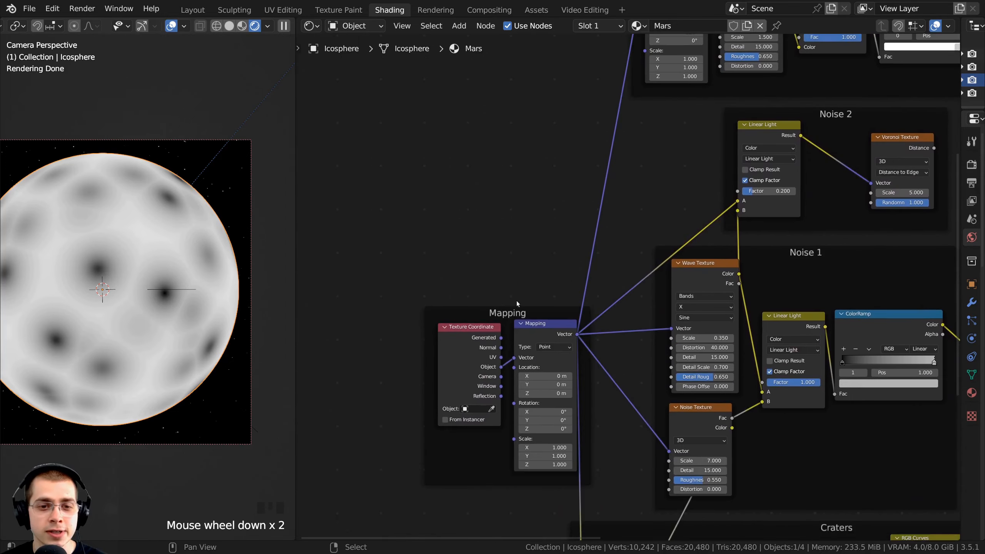
{"action": "left_click_drag", "start_coordinate": [513, 312], "coordinate": [389, 95]}
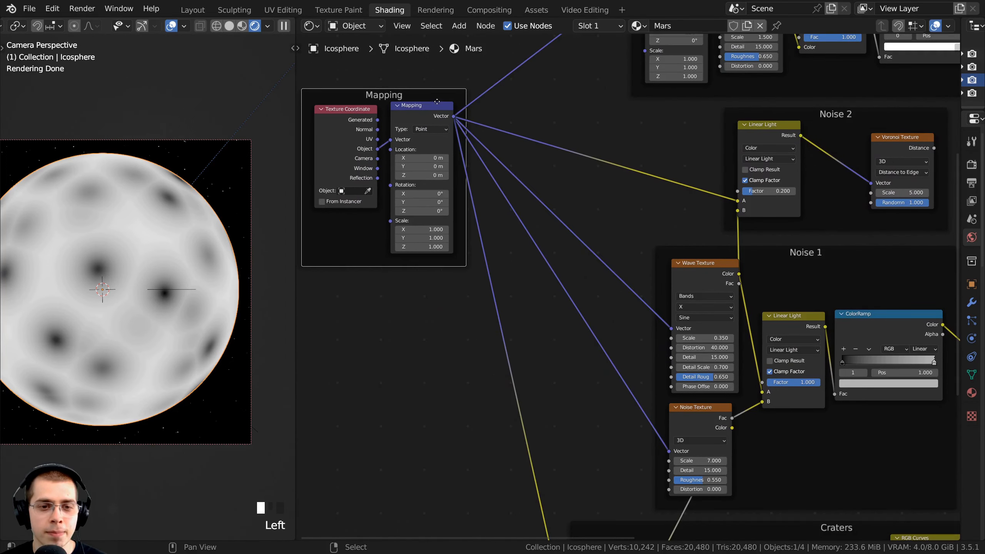
{"action": "scroll", "coordinate": [441, 134], "scroll_direction": "down", "scroll_amount": 2}
{"action": "middle_click_drag", "start_coordinate": [442, 134], "coordinate": [483, 450]}
{"action": "scroll", "coordinate": [483, 450], "scroll_direction": "up", "scroll_amount": 1}
{"action": "left_click_drag", "start_coordinate": [444, 427], "coordinate": [801, 225]}
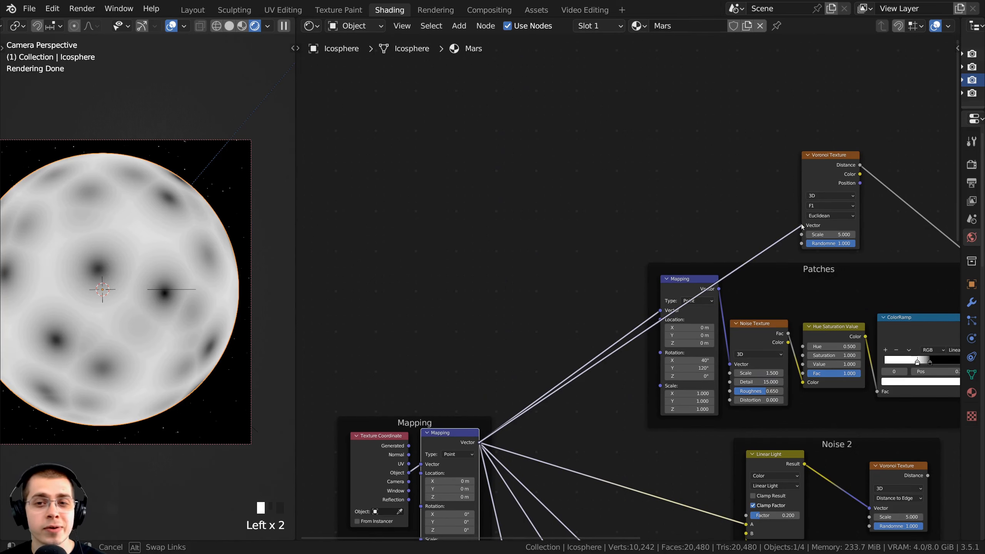
{"action": "middle_click_drag", "start_coordinate": [813, 210], "coordinate": [606, 247]}
{"action": "scroll", "coordinate": [607, 248], "scroll_direction": "up", "scroll_amount": 3}
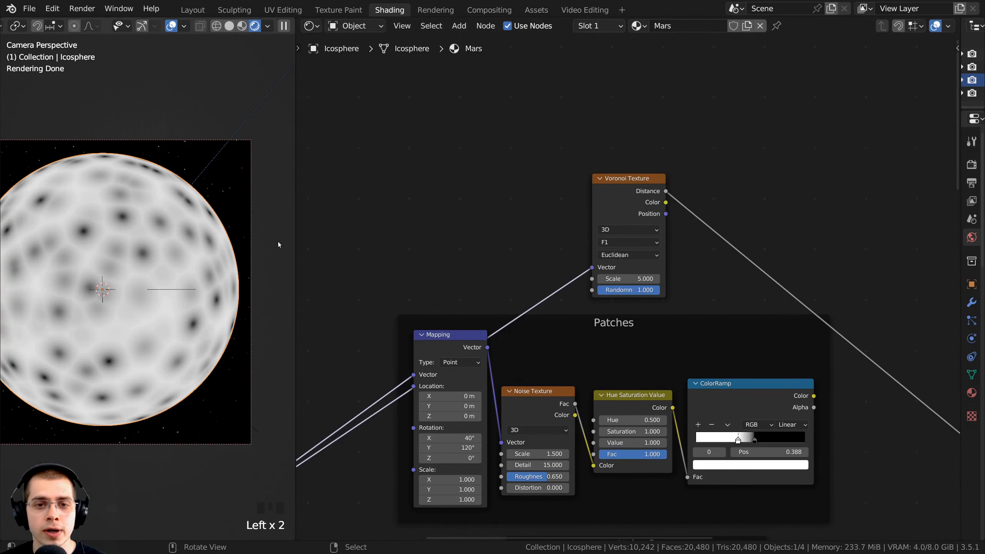
Set the new Voronoi Texture's Scale to 115 and shift the node slightly away from the Patches frame.
{"action": "scroll", "coordinate": [662, 166], "scroll_direction": "up", "scroll_amount": 1}
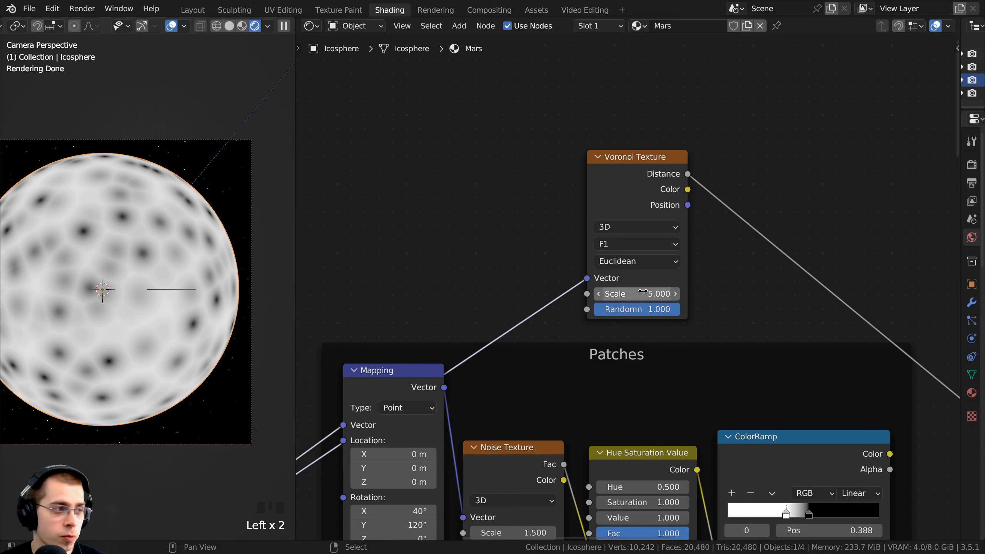
{"action": "double_click", "coordinate": [643, 294]}
{"action": "type", "text": "115"}
{"action": "key", "text": "Return"}
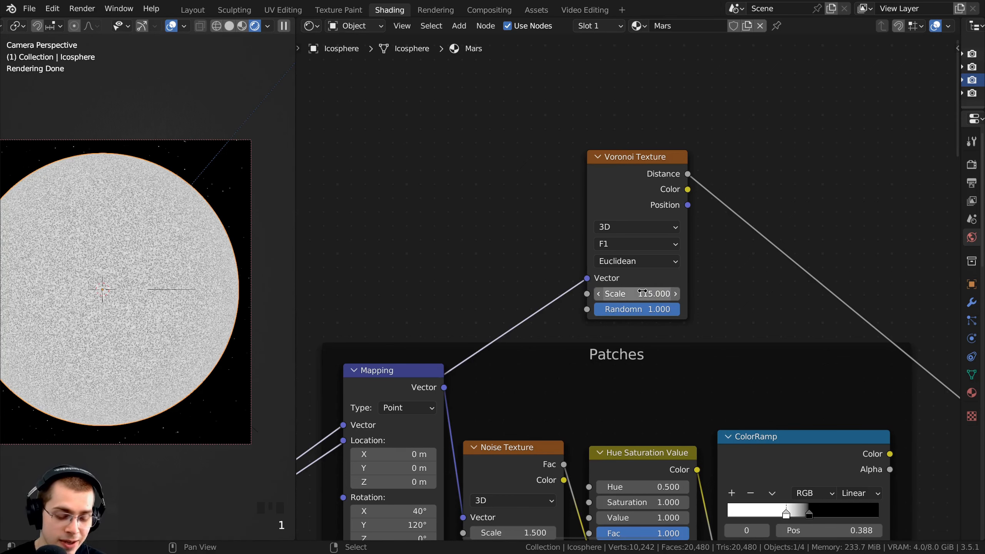
{"action": "left_click_drag", "start_coordinate": [646, 184], "coordinate": [646, 179]}
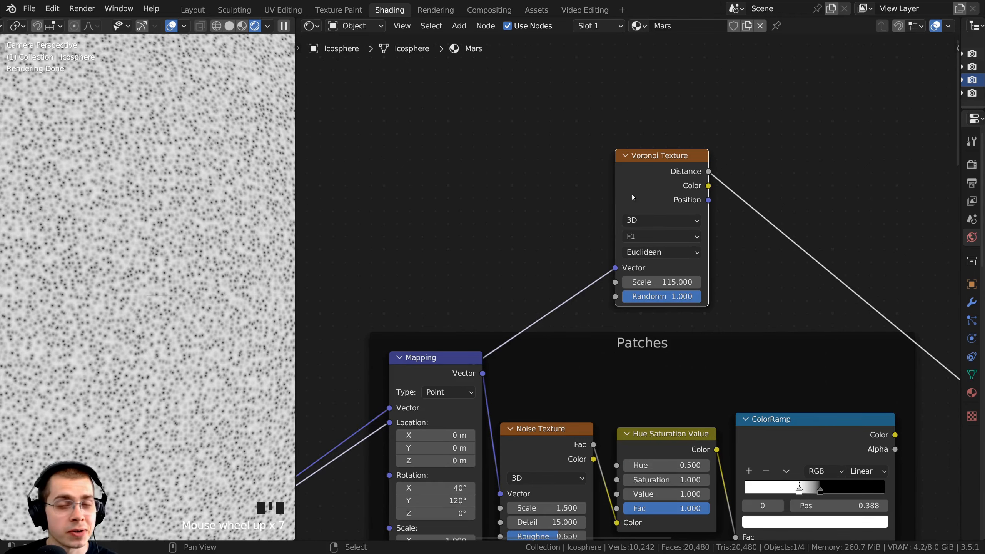
{"action": "left_click_drag", "start_coordinate": [630, 176], "coordinate": [627, 169]}
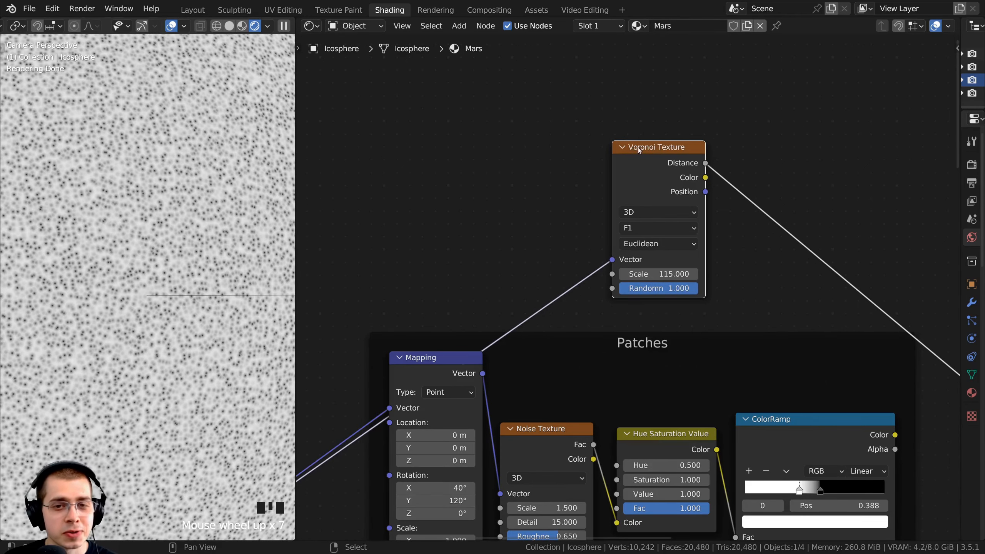
{"action": "scroll", "coordinate": [223, 201], "scroll_direction": "up", "scroll_amount": 2}
{"action": "scroll", "coordinate": [482, 275], "scroll_direction": "down", "scroll_amount": 1}
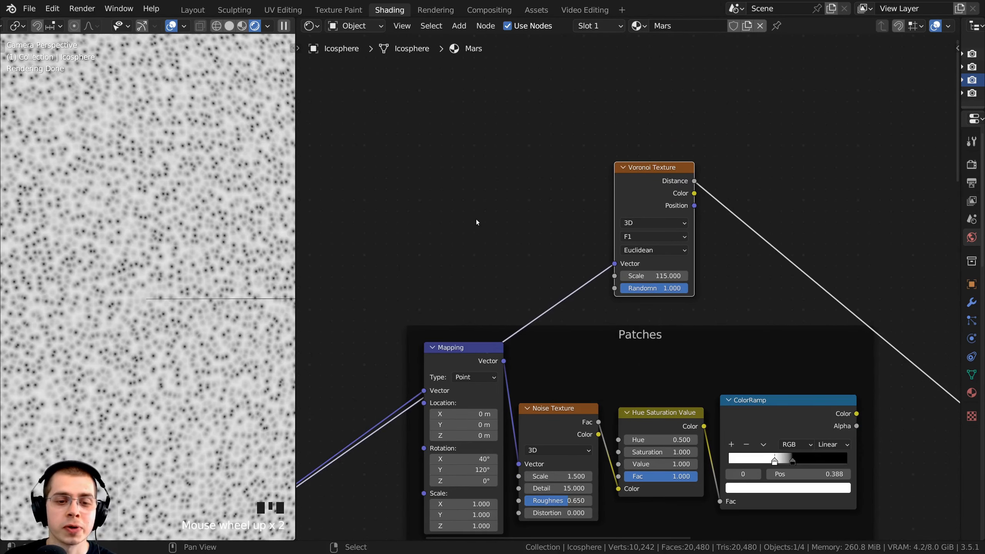
Insert a Noise Texture node between the Mapping node and the new Voronoi Texture, with its Color output feeding the Voronoi's Vector input.
{"action": "key", "text": "shift+a"}
{"action": "type", "text": "nois"}
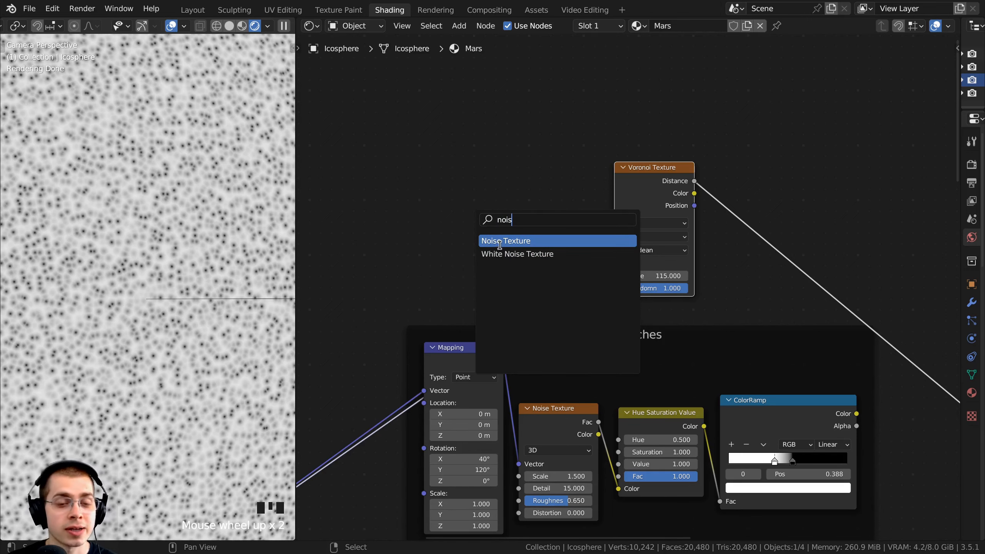
{"action": "left_click", "coordinate": [500, 242]}
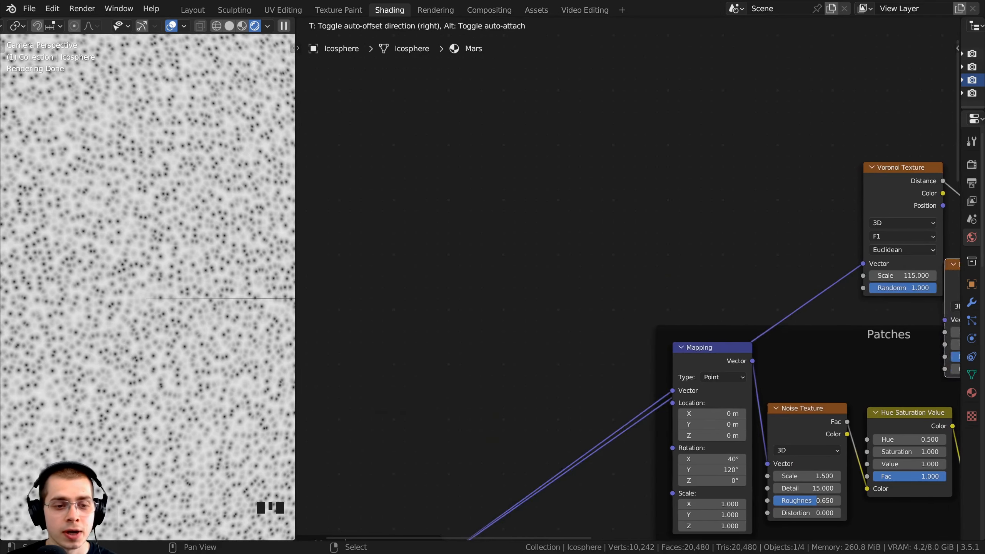
{"action": "left_click", "coordinate": [663, 229]}
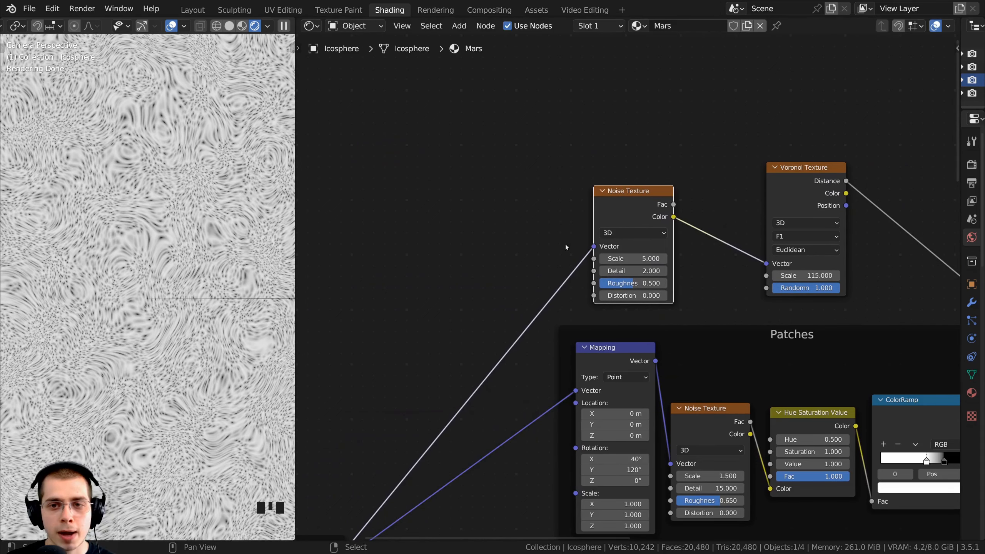
{"action": "scroll", "coordinate": [503, 208], "scroll_direction": "up", "scroll_amount": 3}
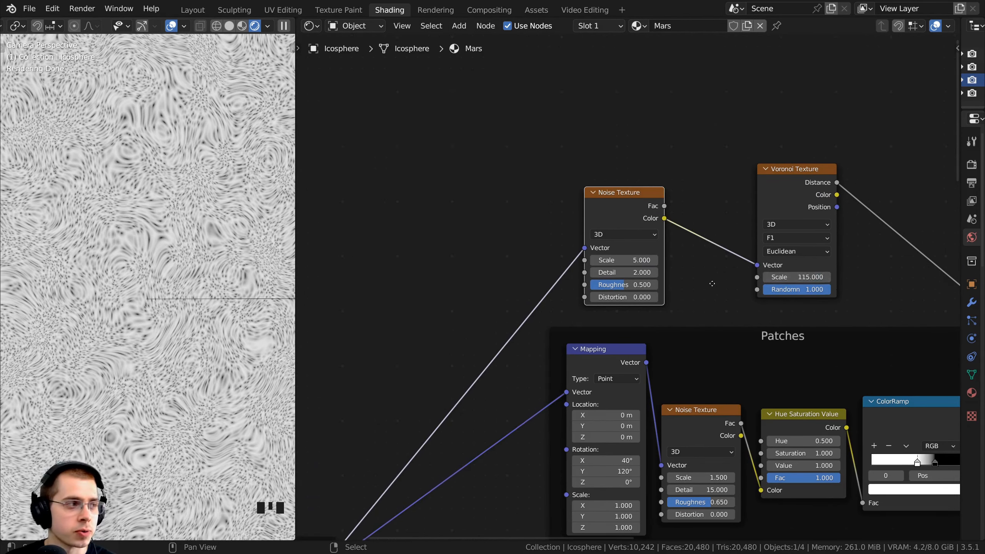
{"action": "left_click_drag", "start_coordinate": [521, 227], "coordinate": [525, 227]}
{"action": "middle_click_drag", "start_coordinate": [521, 226], "coordinate": [502, 229]}
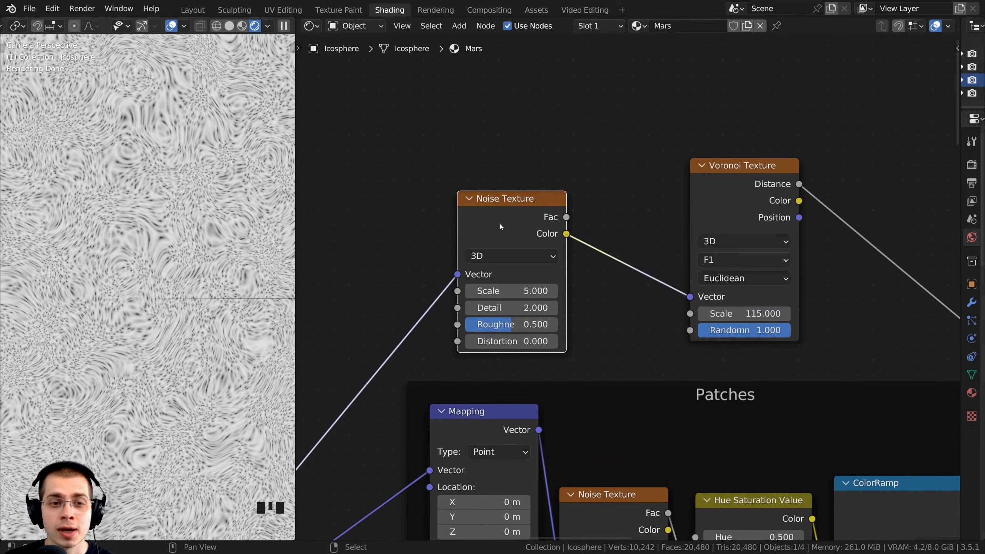
{"action": "left_click_drag", "start_coordinate": [499, 227], "coordinate": [501, 226]}
{"action": "middle_click_drag", "start_coordinate": [492, 232], "coordinate": [466, 226]}
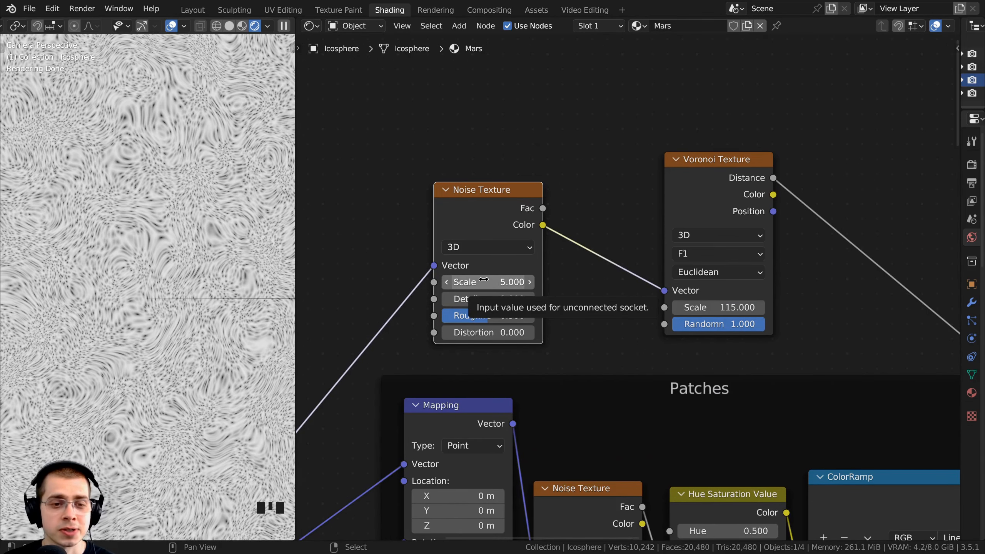
Set the new Noise Texture's Scale to 0.1 and its Detail to 15.
{"action": "left_click", "coordinate": [483, 281]}
{"action": "type", "text": ".1"}
{"action": "key", "text": "Return"}
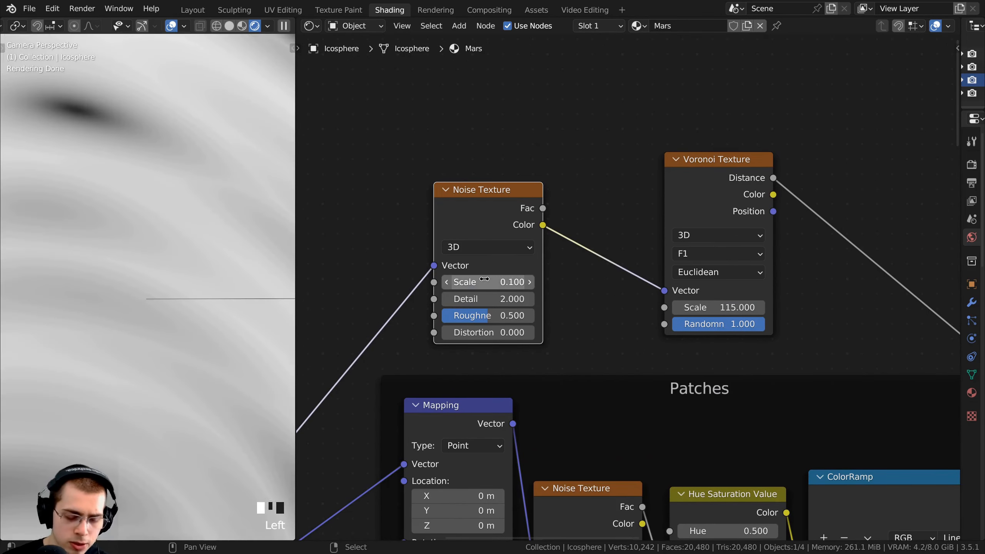
{"action": "scroll", "coordinate": [222, 310], "scroll_direction": "down", "scroll_amount": 7}
{"action": "scroll", "coordinate": [222, 310], "scroll_direction": "down", "scroll_amount": 1}
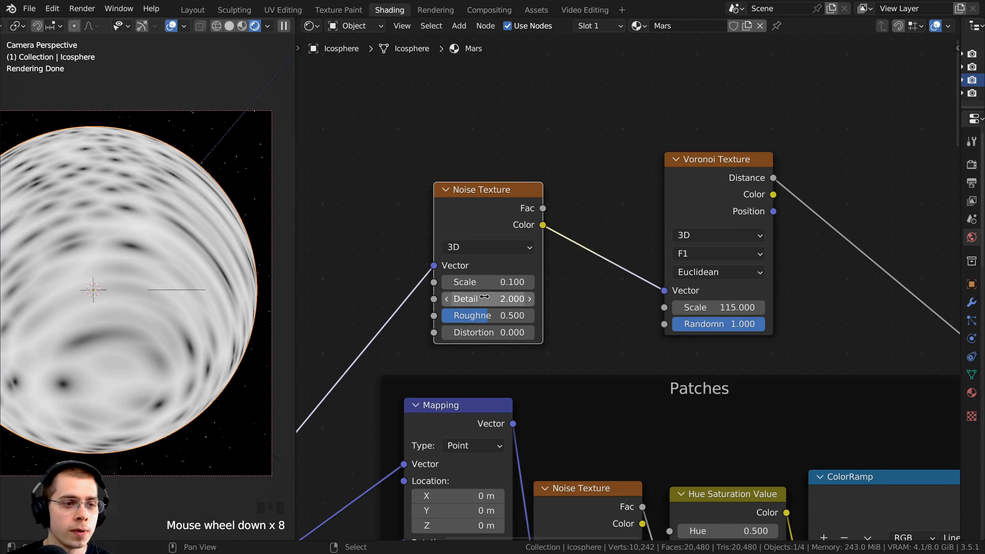
{"action": "left_click_drag", "start_coordinate": [485, 296], "coordinate": [512, 297]}
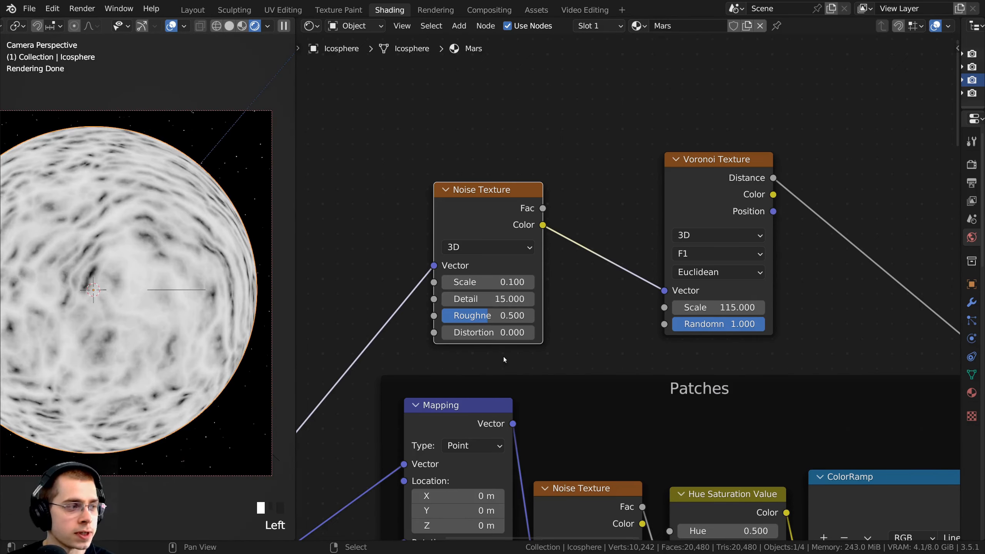
Set the same Noise Texture's Roughness to 0.55 and its Distortion to 0.14.
{"action": "left_click", "coordinate": [491, 311]}
{"action": "type", "text": "0.55"}
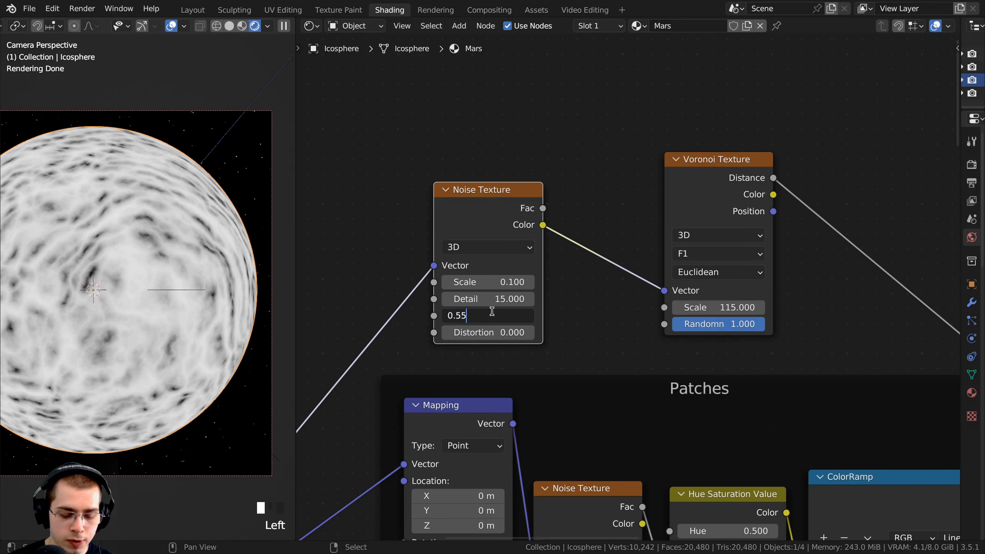
{"action": "key", "text": "Return"}
{"action": "scroll", "coordinate": [173, 296], "scroll_direction": "down", "scroll_amount": 1}
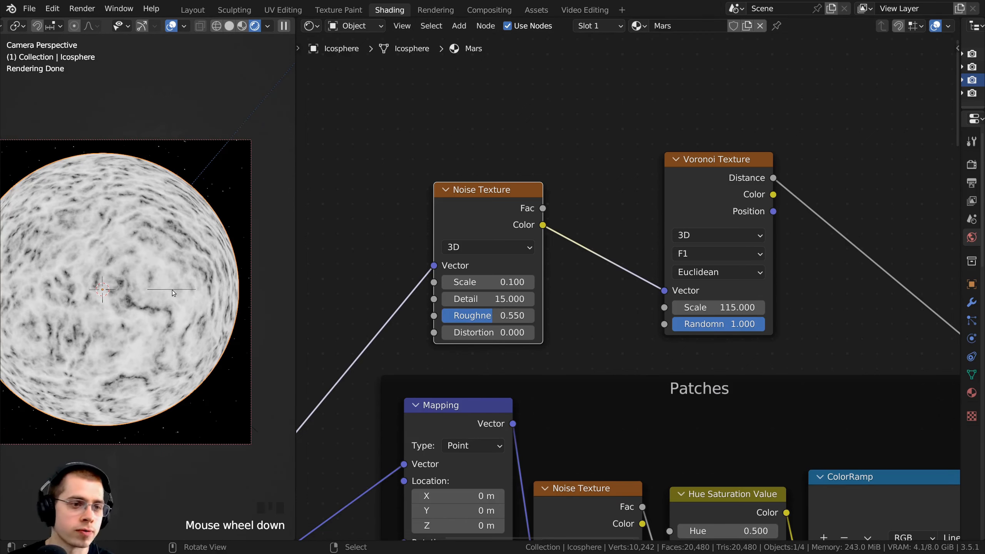
{"action": "scroll", "coordinate": [173, 293], "scroll_direction": "up", "scroll_amount": 1}
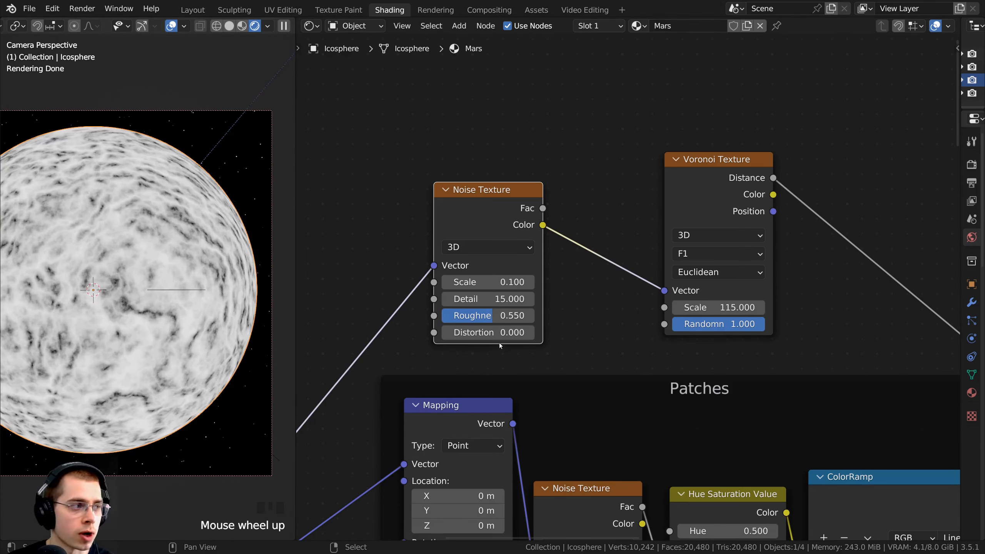
{"action": "left_click", "coordinate": [486, 333]}
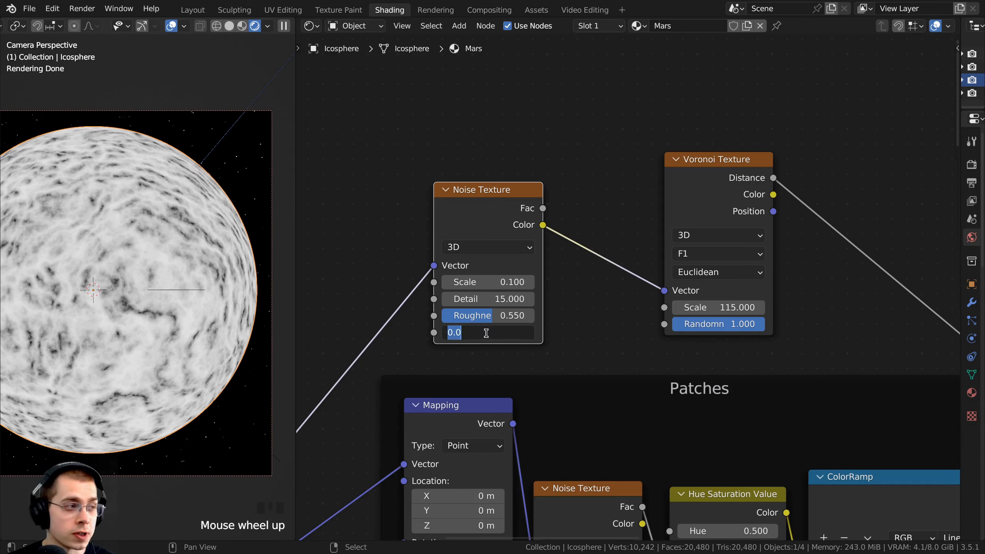
{"action": "type", "text": "."}
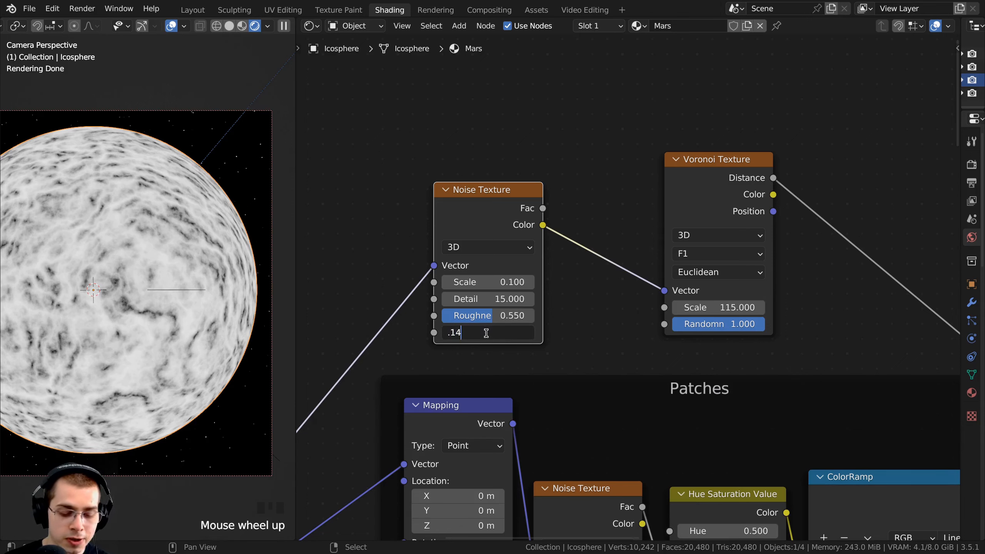
{"action": "type", "text": "14"}
{"action": "key", "text": "Return"}
{"action": "middle_click_drag", "start_coordinate": [194, 329], "coordinate": [225, 340], "text": "shift"}
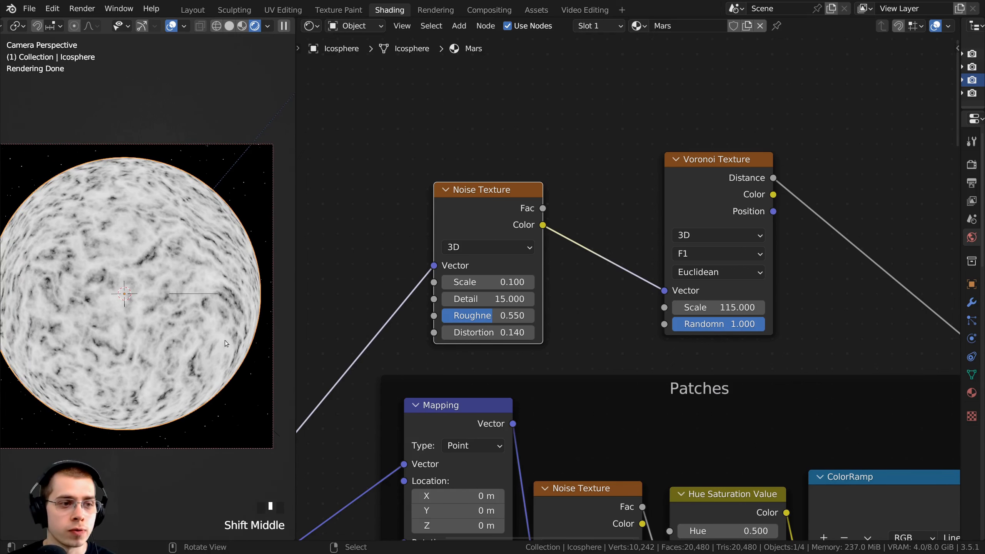
{"action": "scroll", "coordinate": [199, 188], "scroll_direction": "up", "scroll_amount": 2}
{"action": "scroll", "coordinate": [171, 229], "scroll_direction": "down", "scroll_amount": 1}
{"action": "scroll", "coordinate": [642, 271], "scroll_direction": "down", "scroll_amount": 1}
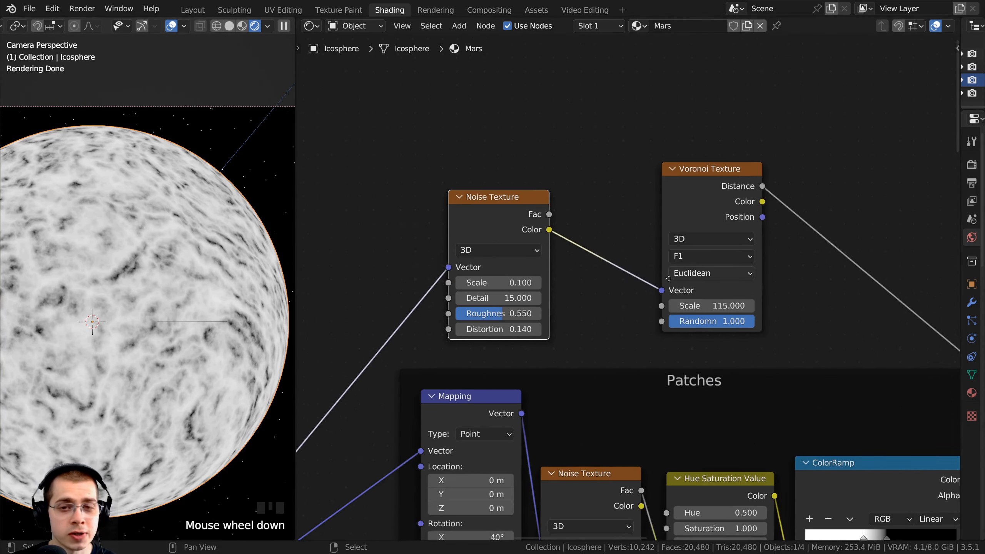
Insert a ColorRamp node on the link leaving the new Voronoi Texture's Distance output.
{"action": "middle_click_drag", "start_coordinate": [727, 239], "coordinate": [569, 248]}
{"action": "key", "text": "shift+a"}
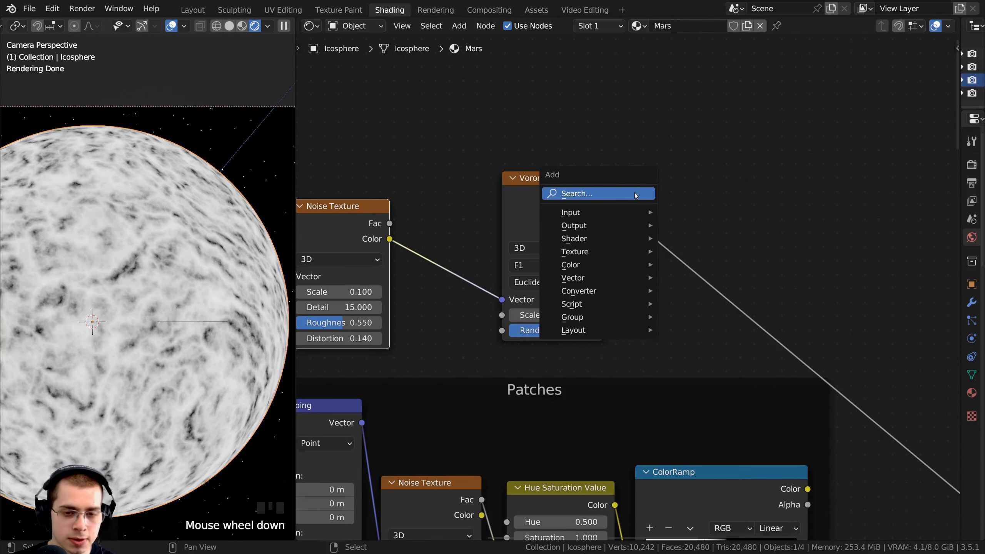
{"action": "left_click", "coordinate": [634, 192]}
{"action": "type", "text": "col"}
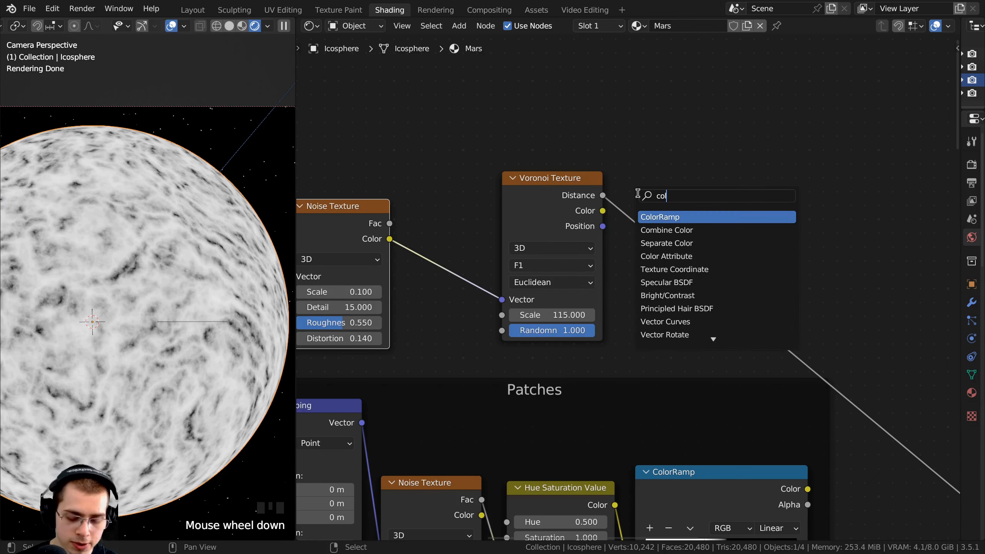
{"action": "left_click", "coordinate": [651, 216]}
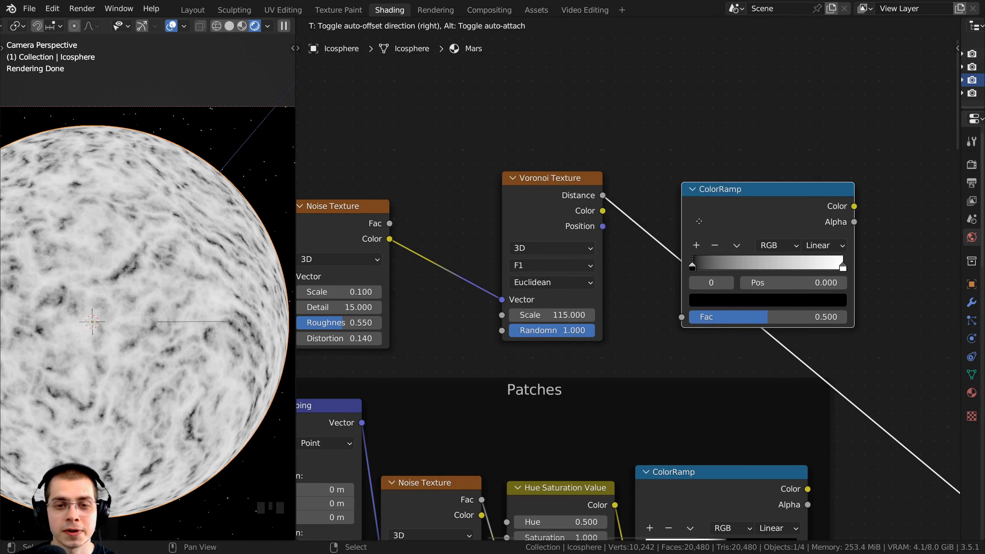
{"action": "left_click", "coordinate": [675, 219]}
{"action": "left_click_drag", "start_coordinate": [692, 216], "coordinate": [679, 212]}
Move the new ColorRamp's black stop to about 0.697 and check the pattern on the planet.
{"action": "scroll", "coordinate": [543, 268], "scroll_direction": "up", "scroll_amount": 4}
{"action": "middle_click_drag", "start_coordinate": [645, 255], "coordinate": [464, 280]}
{"action": "scroll", "coordinate": [546, 269], "scroll_direction": "down", "scroll_amount": 1}
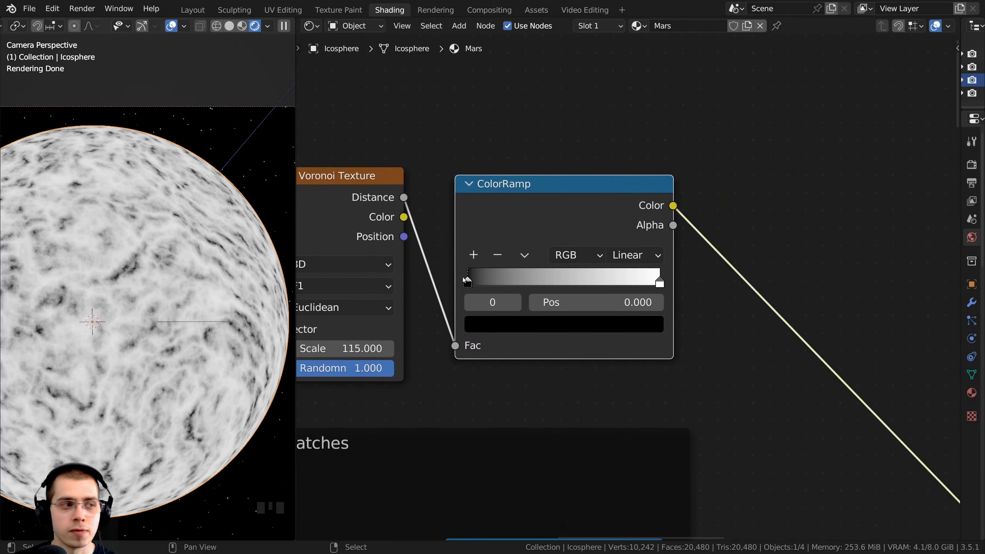
{"action": "left_click_drag", "start_coordinate": [468, 281], "coordinate": [582, 287]}
{"action": "scroll", "coordinate": [565, 285], "scroll_direction": "up", "scroll_amount": 1}
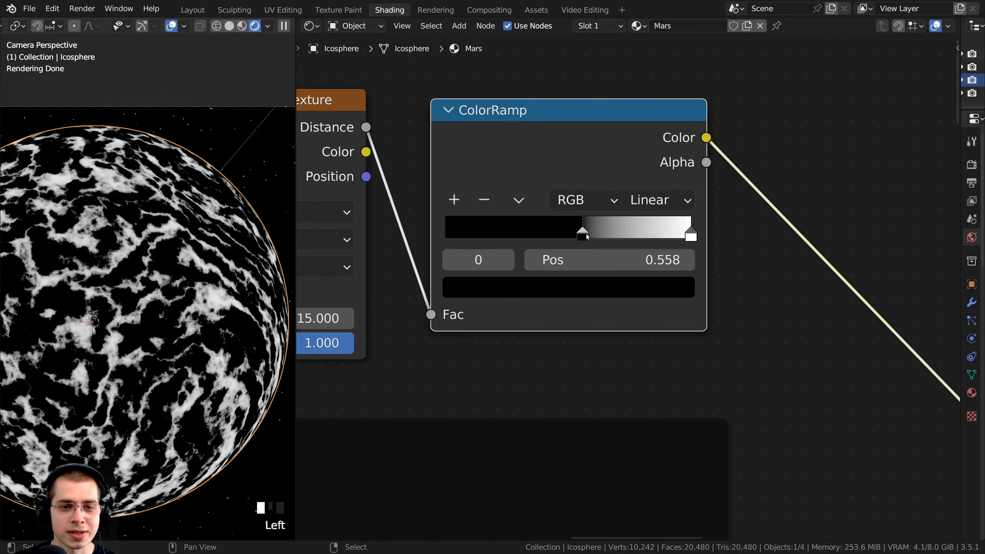
{"action": "left_click_drag", "start_coordinate": [586, 236], "coordinate": [617, 236]}
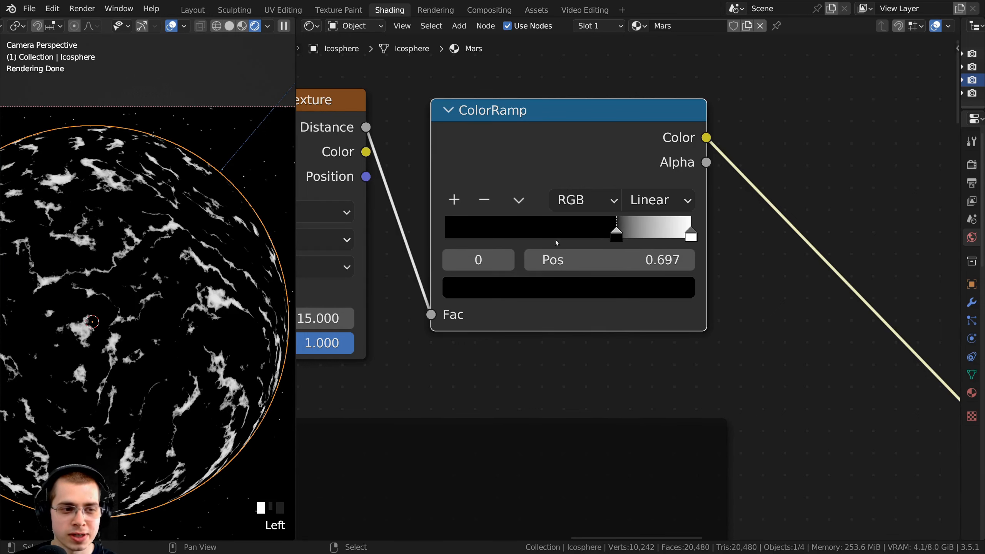
{"action": "middle_click_drag", "start_coordinate": [187, 252], "coordinate": [206, 268], "text": "shift"}
{"action": "scroll", "coordinate": [206, 268], "scroll_direction": "up", "scroll_amount": 4}
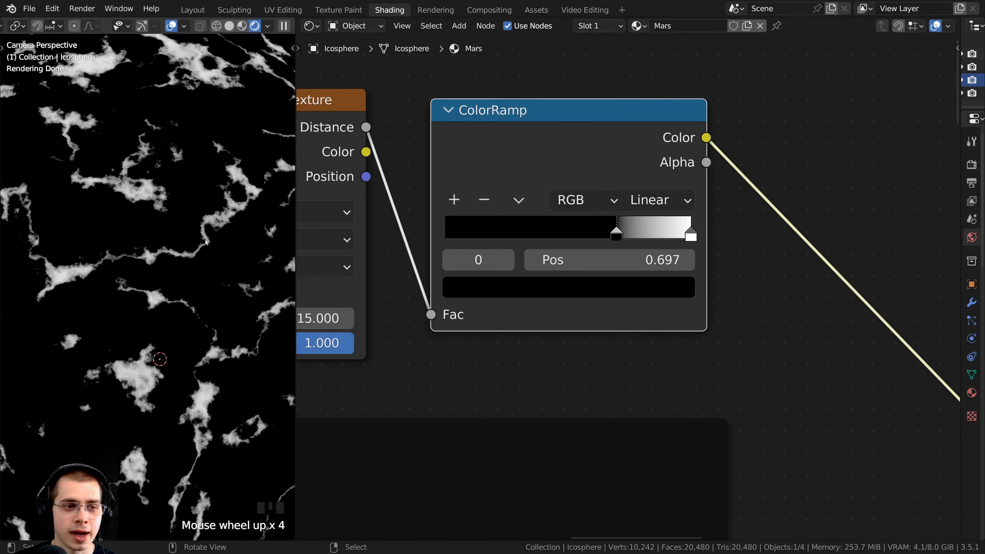
{"action": "middle_click_drag", "start_coordinate": [134, 264], "coordinate": [83, 276], "text": "shift"}
{"action": "scroll", "coordinate": [84, 276], "scroll_direction": "down", "scroll_amount": 2}
Fine-tune the new ColorRamp with the white stop at about 0.949 and the black stop at about 0.648.
{"action": "middle_click_drag", "start_coordinate": [523, 277], "coordinate": [480, 296]}
{"action": "scroll", "coordinate": [624, 287], "scroll_direction": "up", "scroll_amount": 1}
{"action": "left_click_drag", "start_coordinate": [650, 244], "coordinate": [635, 243]}
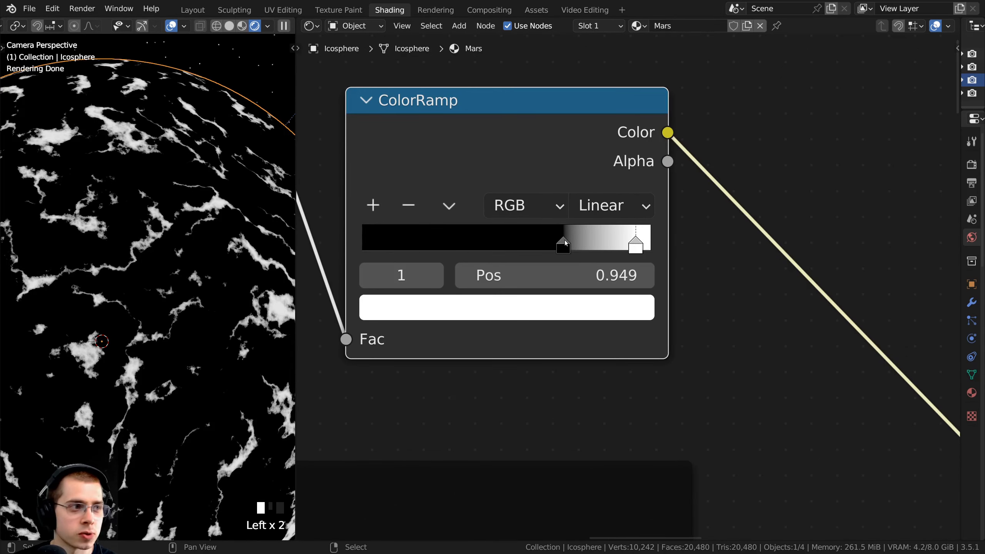
{"action": "left_click_drag", "start_coordinate": [565, 242], "coordinate": [549, 240]}
{"action": "scroll", "coordinate": [238, 364], "scroll_direction": "down", "scroll_amount": 2}
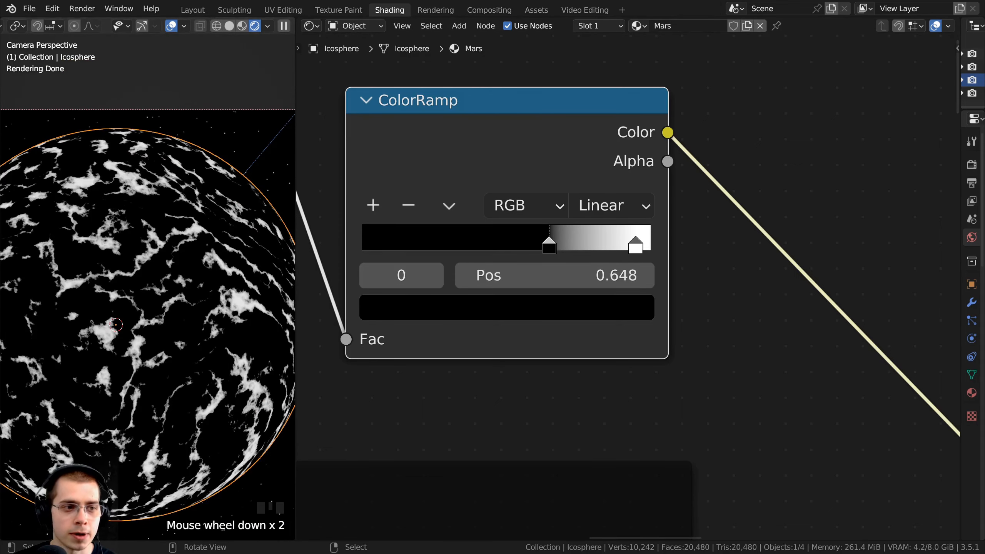
{"action": "scroll", "coordinate": [238, 364], "scroll_direction": "up", "scroll_amount": 2}
{"action": "scroll", "coordinate": [637, 249], "scroll_direction": "up", "scroll_amount": 1}
Darken the ColorRamp's white stop to grey, hex 999999, and inspect the pattern on the planet.
{"action": "left_click", "coordinate": [638, 239]}
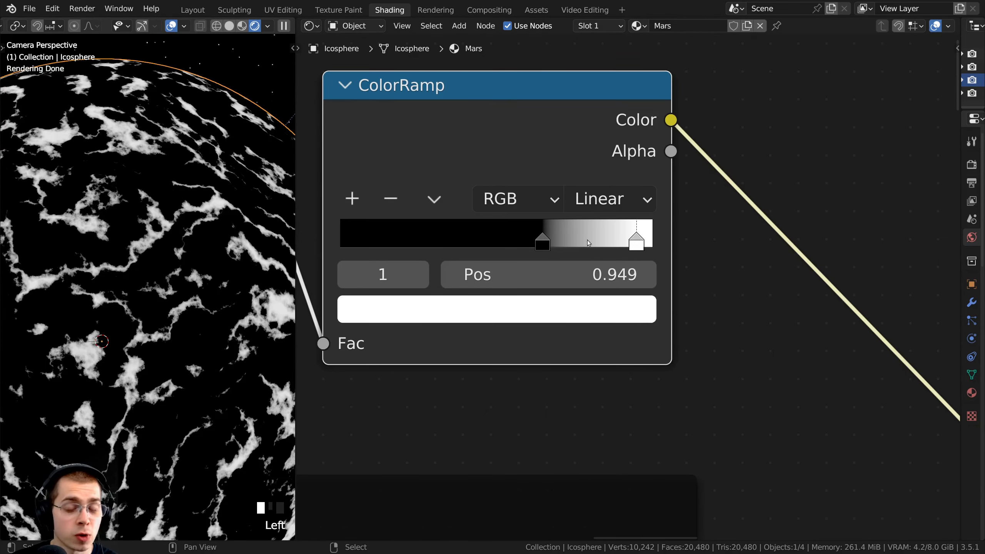
{"action": "scroll", "coordinate": [587, 240], "scroll_direction": "down", "scroll_amount": 2}
{"action": "left_click", "coordinate": [507, 348]}
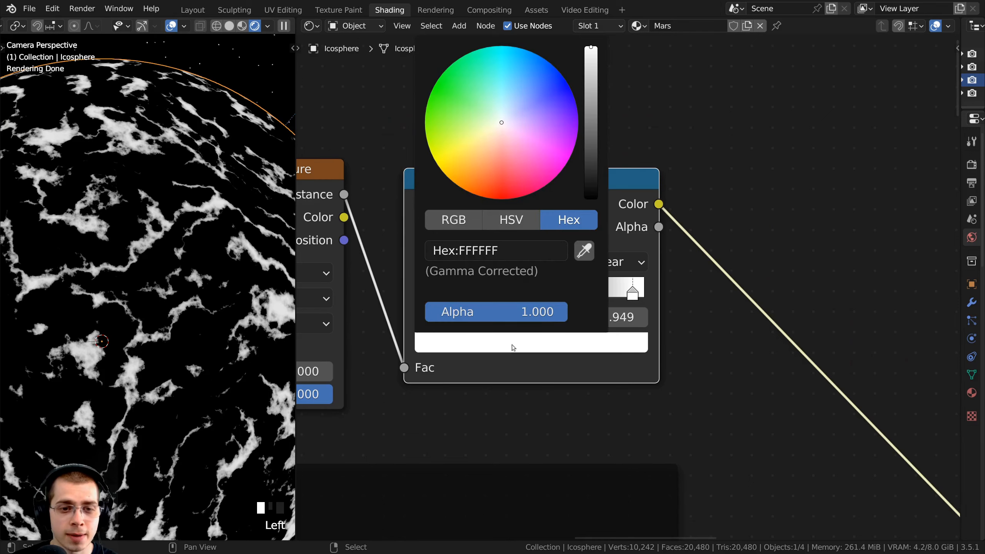
{"action": "left_click", "coordinate": [554, 340]}
{"action": "left_click_drag", "start_coordinate": [591, 47], "coordinate": [591, 88]}
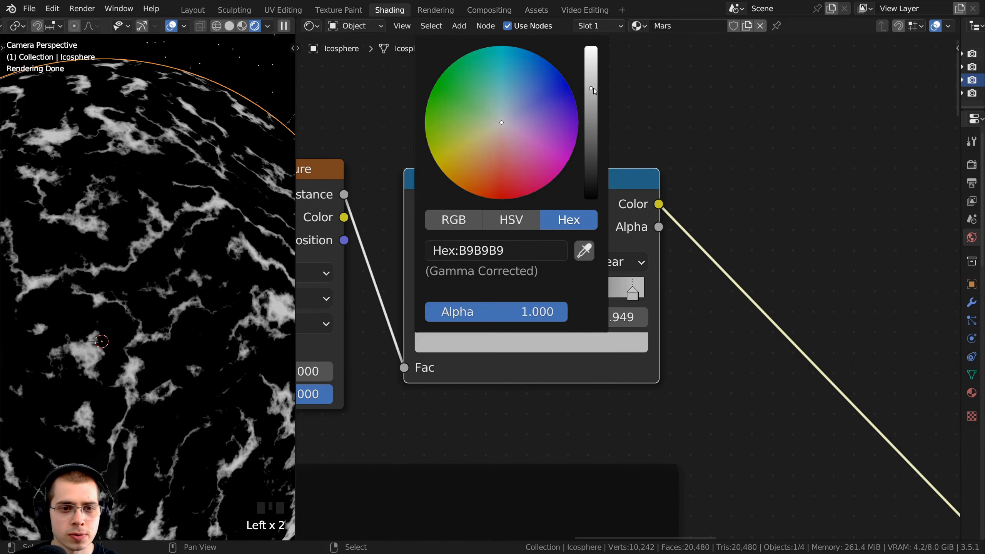
{"action": "key", "text": "ctrl+v"}
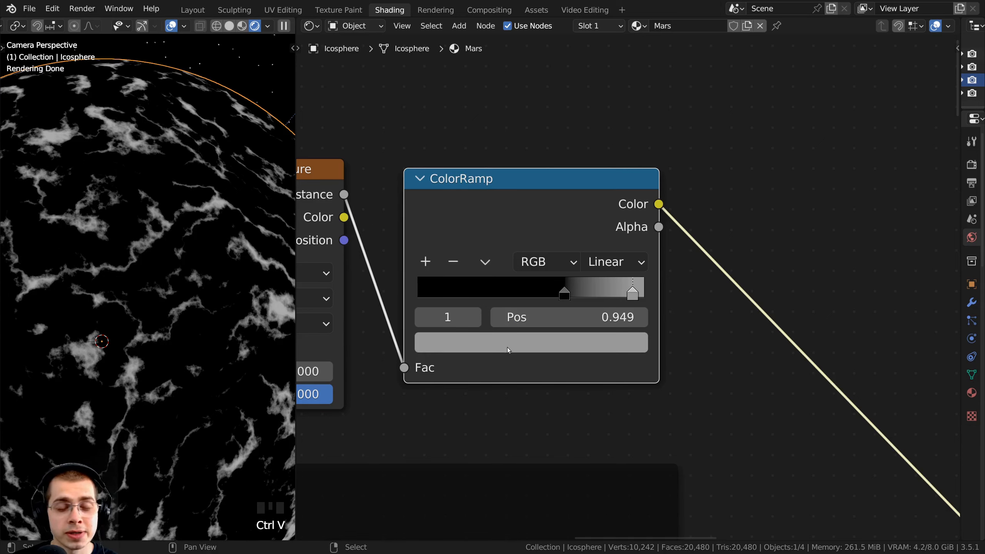
{"action": "left_click", "coordinate": [510, 344]}
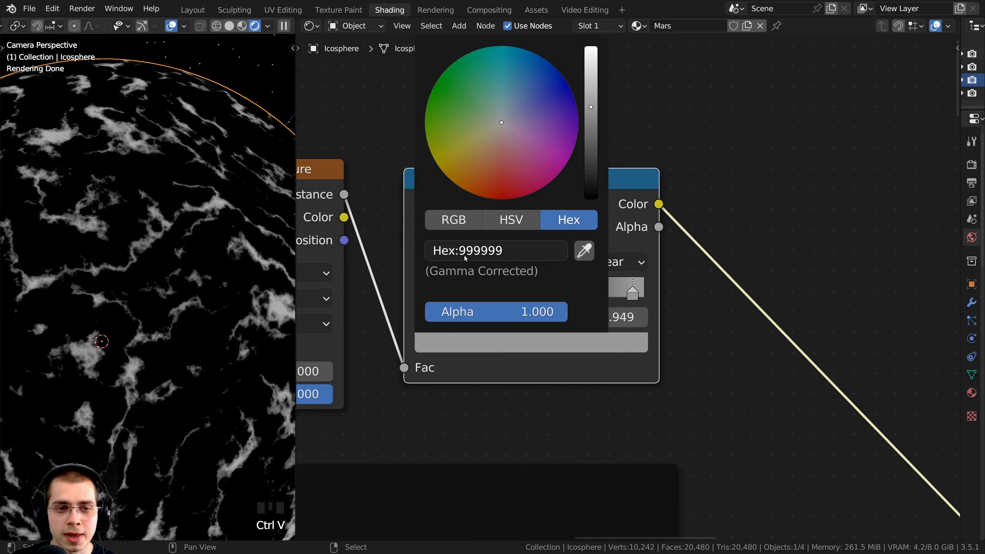
{"action": "scroll", "coordinate": [169, 314], "scroll_direction": "down", "scroll_amount": 3}
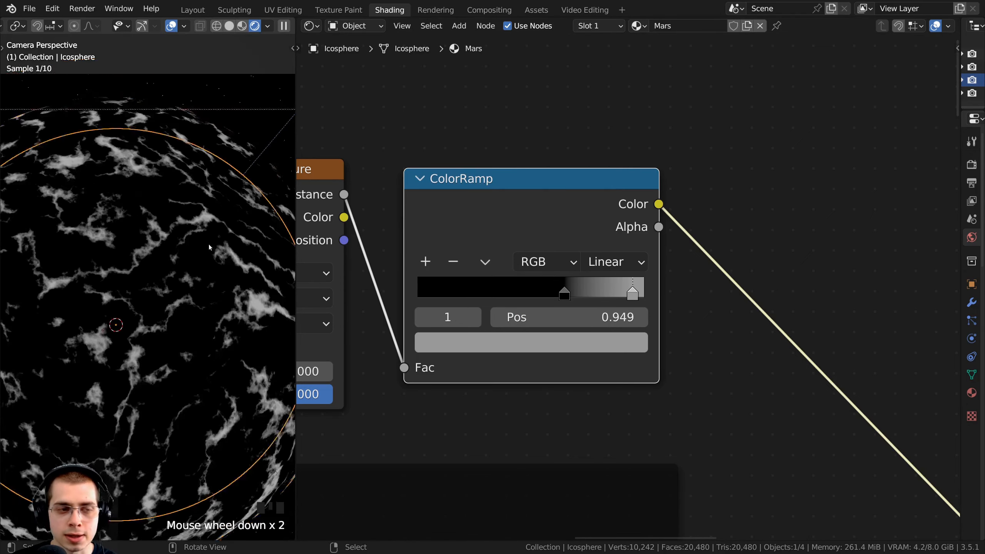
{"action": "scroll", "coordinate": [121, 228], "scroll_direction": "up", "scroll_amount": 5}
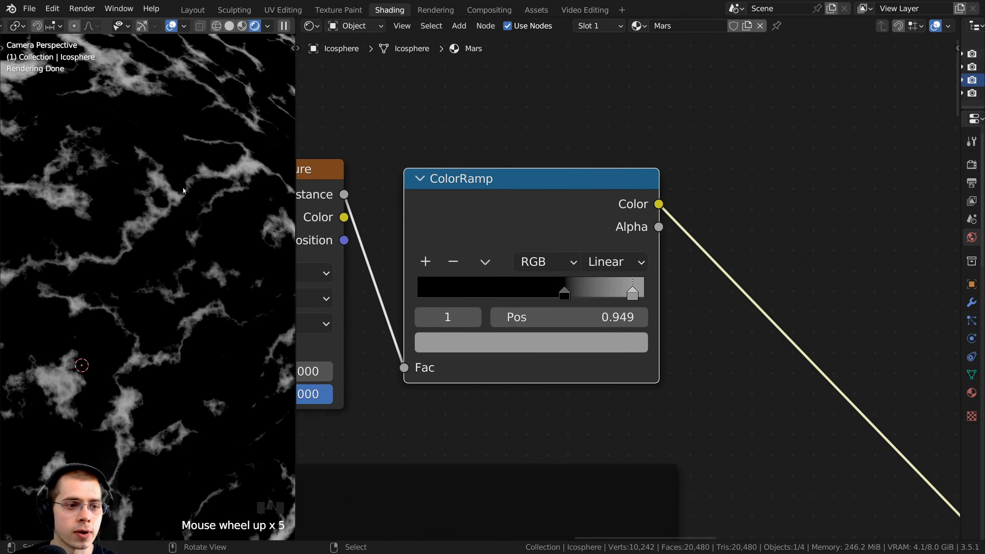
{"action": "scroll", "coordinate": [184, 191], "scroll_direction": "down", "scroll_amount": 6}
{"action": "middle_click_drag", "start_coordinate": [184, 190], "coordinate": [173, 180], "text": "shift"}
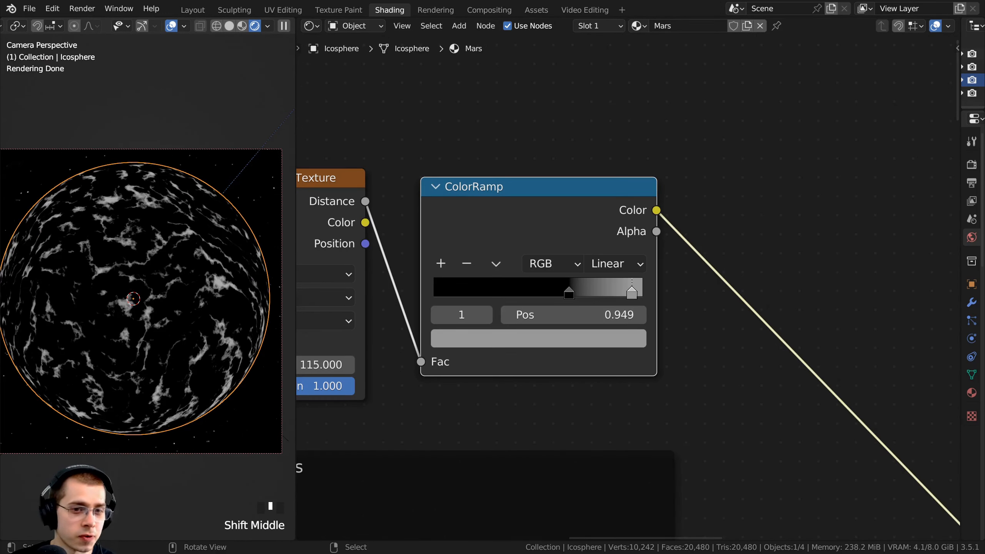
Enclose the new Noise Texture, Voronoi Texture and ColorRamp in a frame positioned just above the Patches frame.
{"action": "left_click_drag", "start_coordinate": [854, 102], "coordinate": [370, 289]}
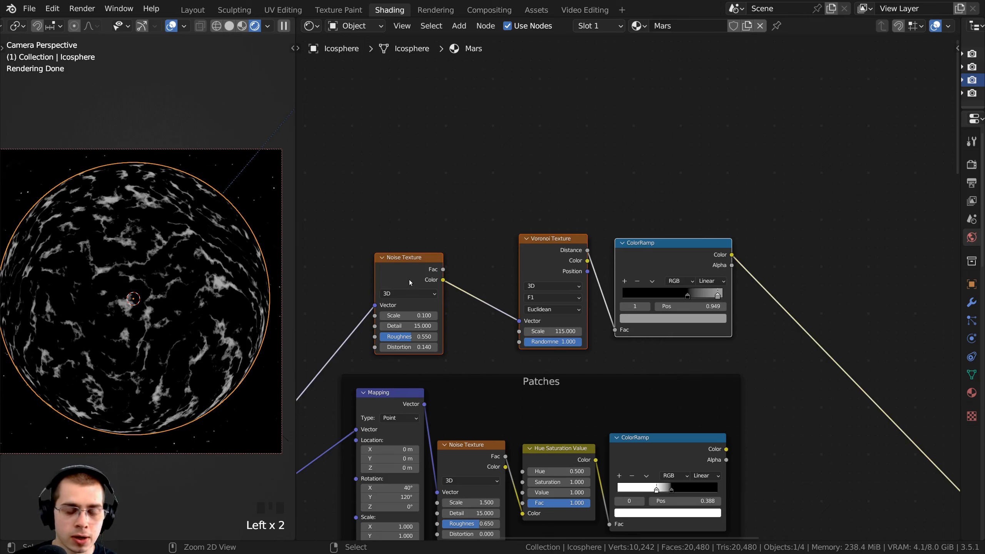
{"action": "key", "text": "ctrl+j"}
{"action": "key", "text": "a"}
{"action": "left_click_drag", "start_coordinate": [482, 222], "coordinate": [471, 218]}
{"action": "left_click_drag", "start_coordinate": [390, 252], "coordinate": [393, 243]}
Label the new frame Canyons and clear the selection.
{"action": "left_click", "coordinate": [460, 223]}
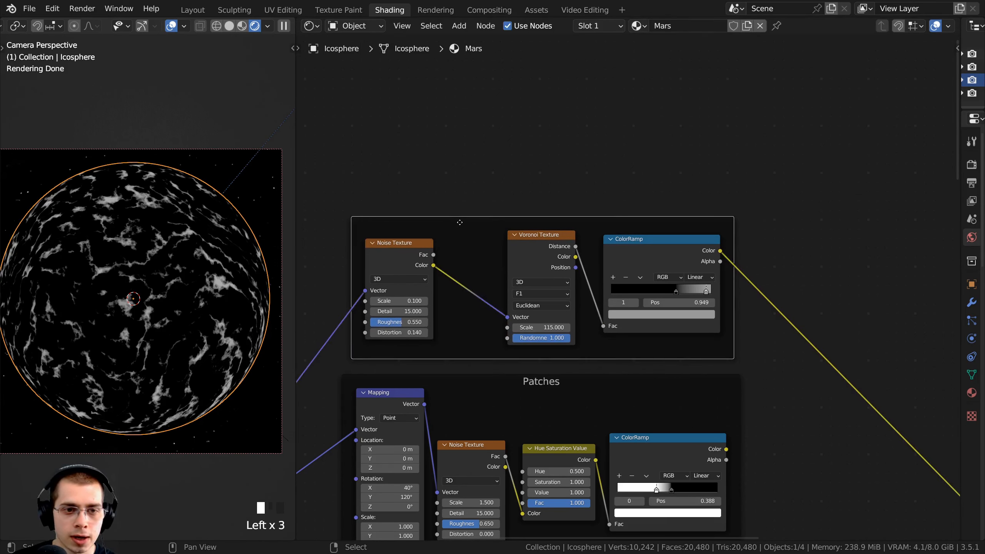
{"action": "key", "text": "F2"}
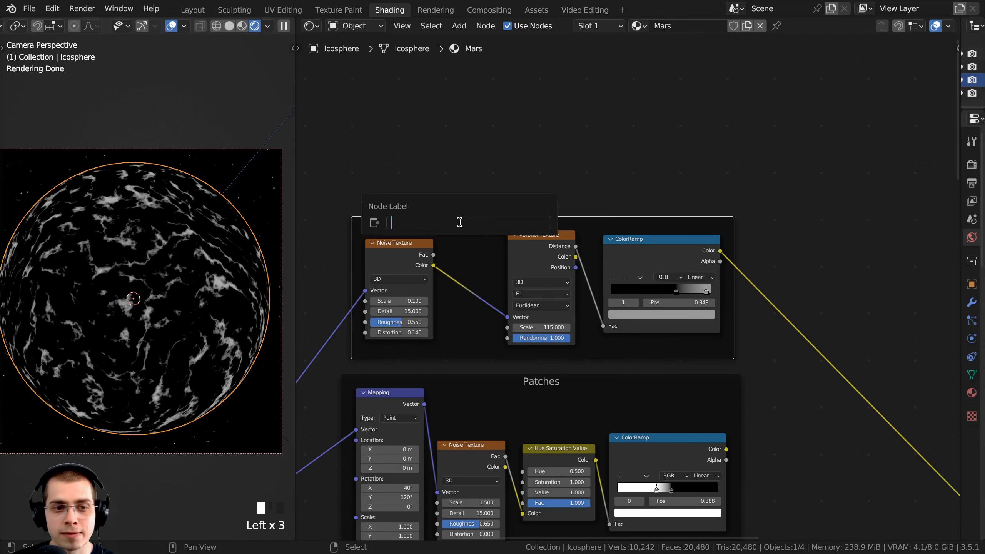
{"action": "type", "text": "Canyons"}
{"action": "key", "text": "Return"}
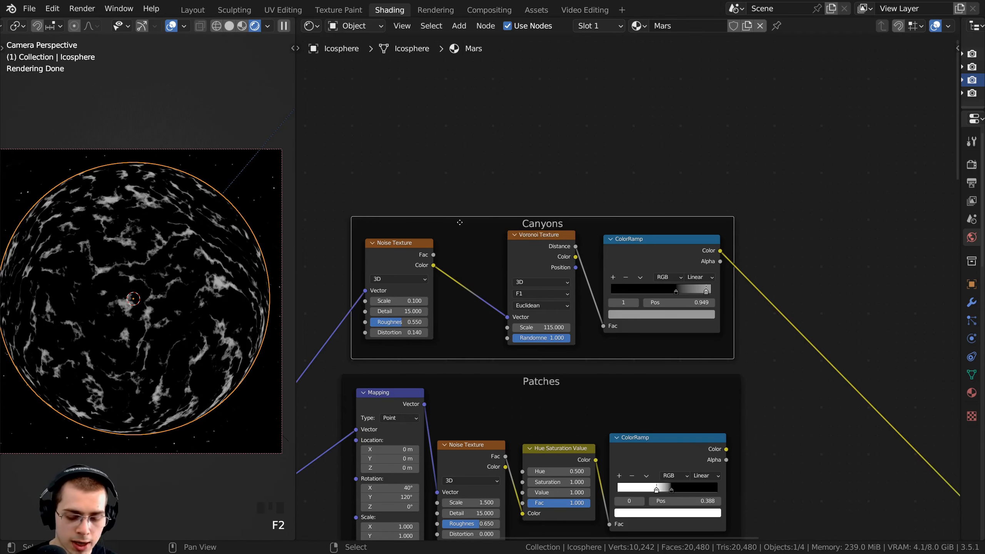
{"action": "key", "text": "alt+a"}
{"action": "middle_click_drag", "start_coordinate": [612, 259], "coordinate": [683, 224]}
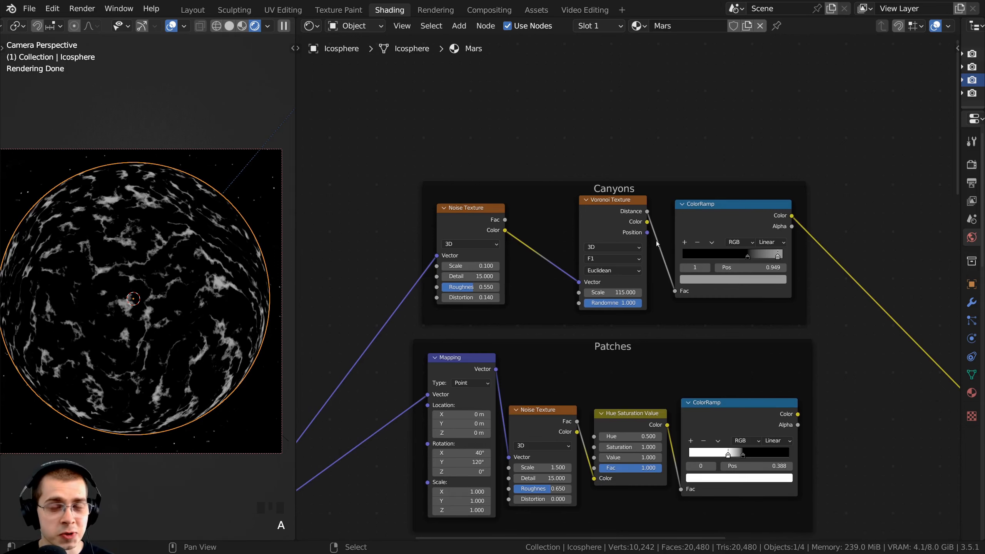
{"action": "scroll", "coordinate": [590, 199], "scroll_direction": "down", "scroll_amount": 2}
{"action": "middle_click_drag", "start_coordinate": [590, 200], "coordinate": [606, 228]}
{"action": "key", "text": "a"}
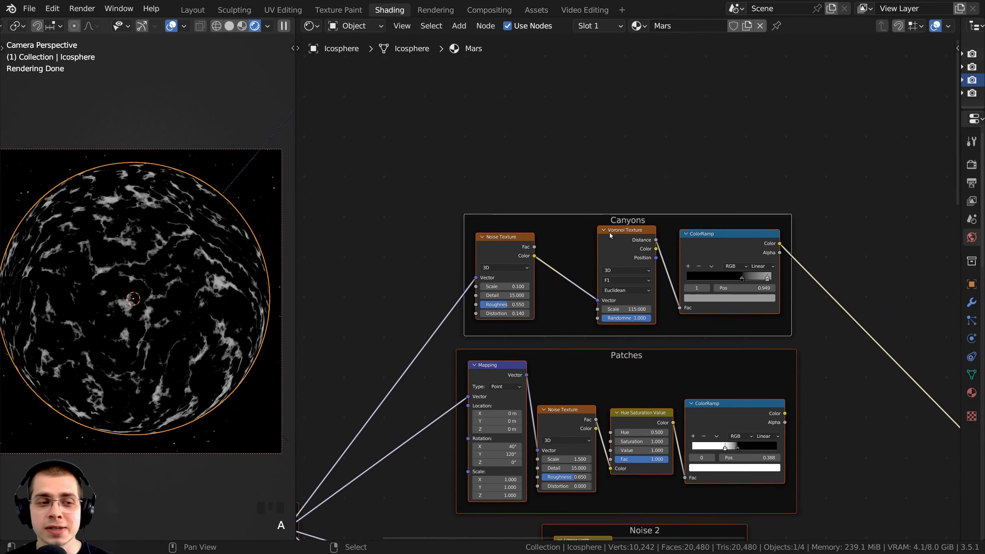
{"action": "key", "text": "a"}
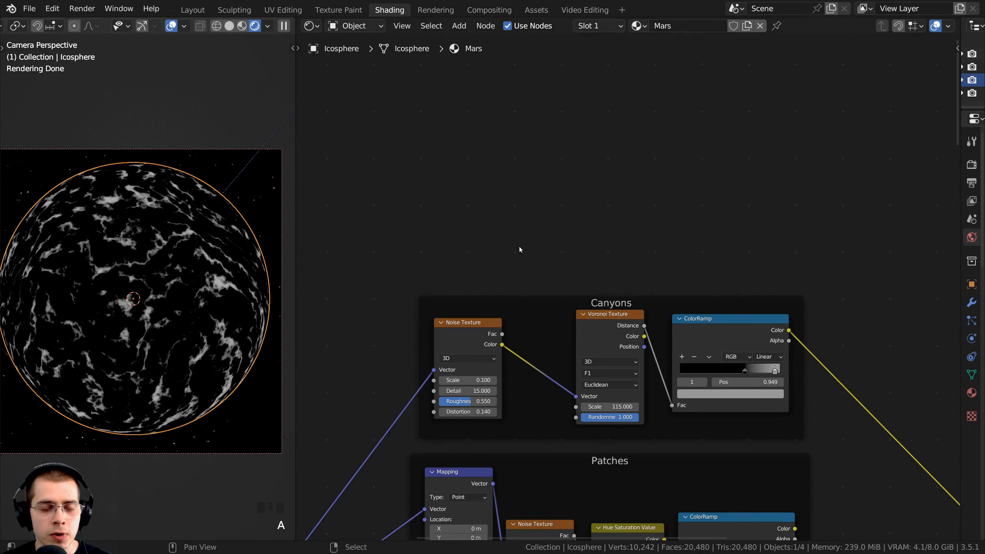
Add a Gradient Texture node above the Canyons frame and preview its gradient on the planet.
{"action": "middle_click_drag", "start_coordinate": [604, 227], "coordinate": [600, 240]}
{"action": "key", "text": "shift+a"}
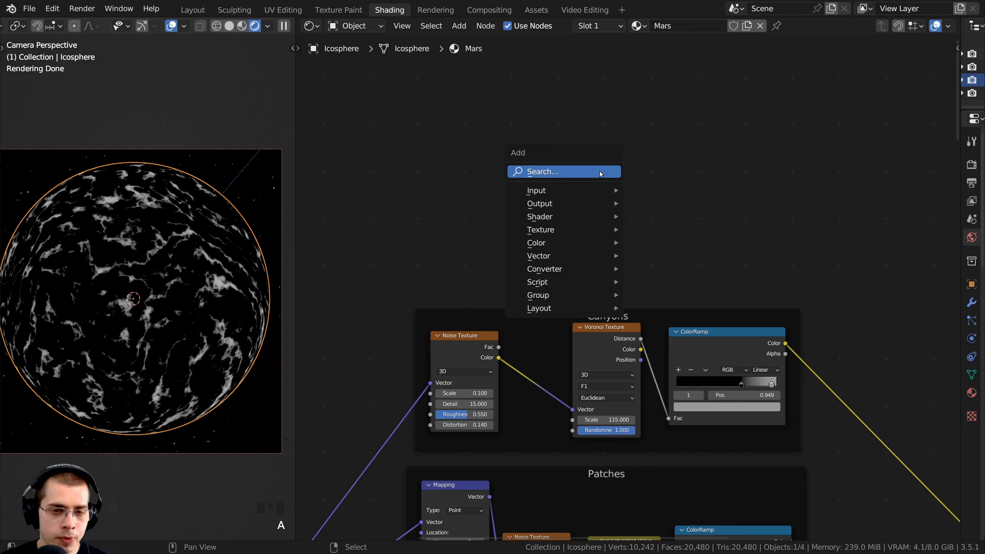
{"action": "left_click", "coordinate": [600, 173]}
{"action": "type", "text": "gra"}
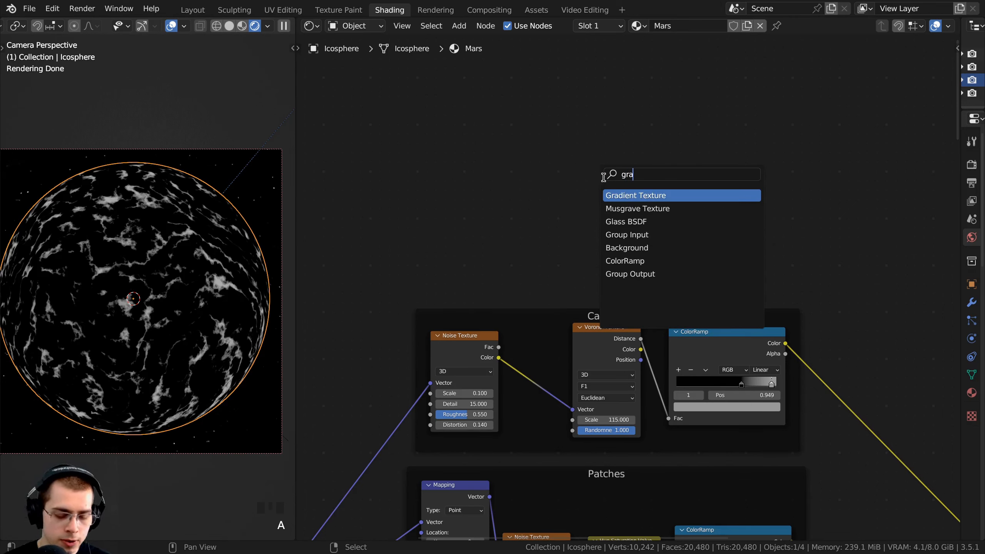
{"action": "key", "text": "Return"}
{"action": "left_click", "coordinate": [478, 162]}
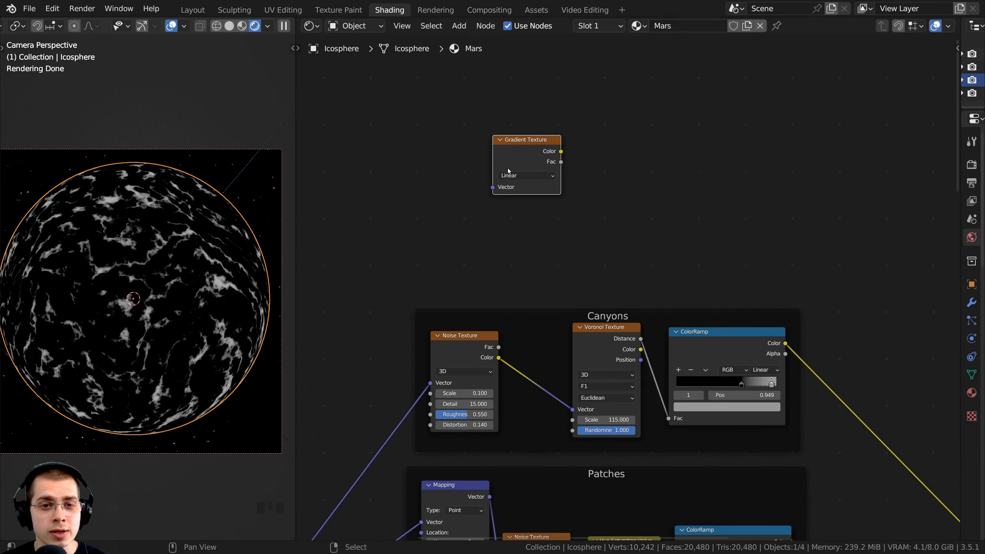
{"action": "left_click", "coordinate": [510, 146], "text": "ctrl+shift"}
{"action": "middle_click_drag", "start_coordinate": [142, 268], "coordinate": [217, 340]}
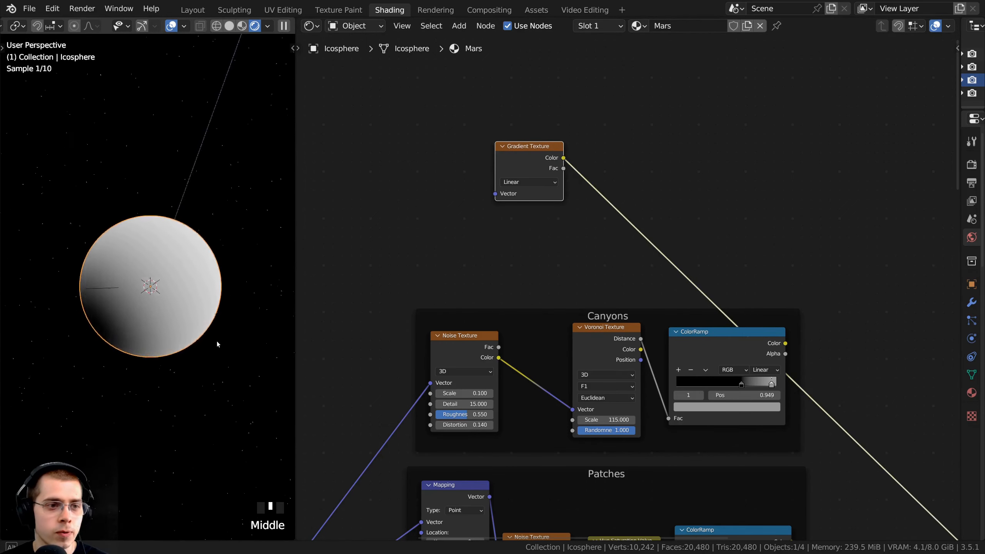
{"action": "scroll", "coordinate": [96, 320], "scroll_direction": "up", "scroll_amount": 3}
{"action": "middle_click_drag", "start_coordinate": [97, 321], "coordinate": [272, 279]}
{"action": "scroll", "coordinate": [524, 235], "scroll_direction": "down", "scroll_amount": 1}
{"action": "middle_click_drag", "start_coordinate": [551, 252], "coordinate": [549, 277]}
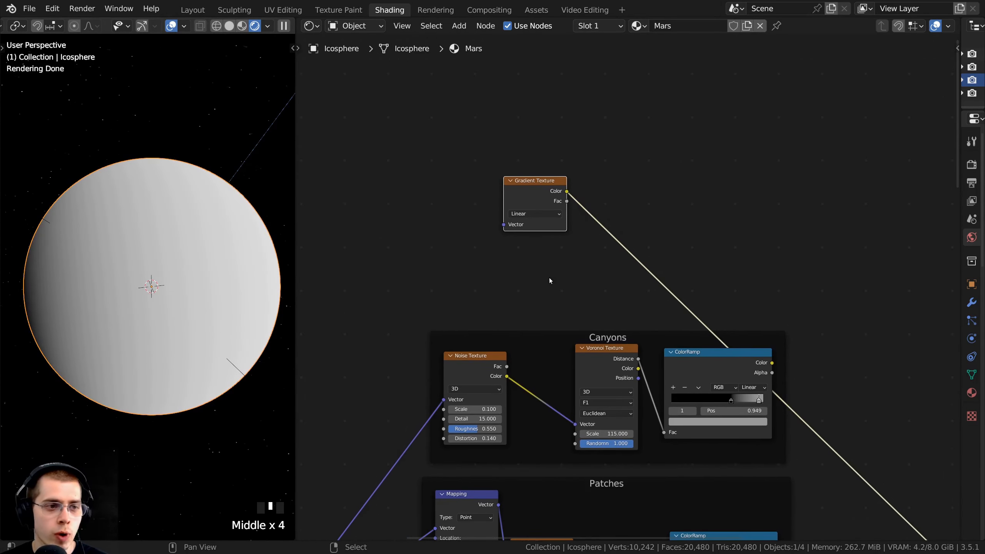
Examine the Mapping node in the Mapping frame and trace which texture frames its Vector output feeds.
{"action": "scroll", "coordinate": [544, 282], "scroll_direction": "down", "scroll_amount": 4}
{"action": "middle_click_drag", "start_coordinate": [562, 365], "coordinate": [659, 291]}
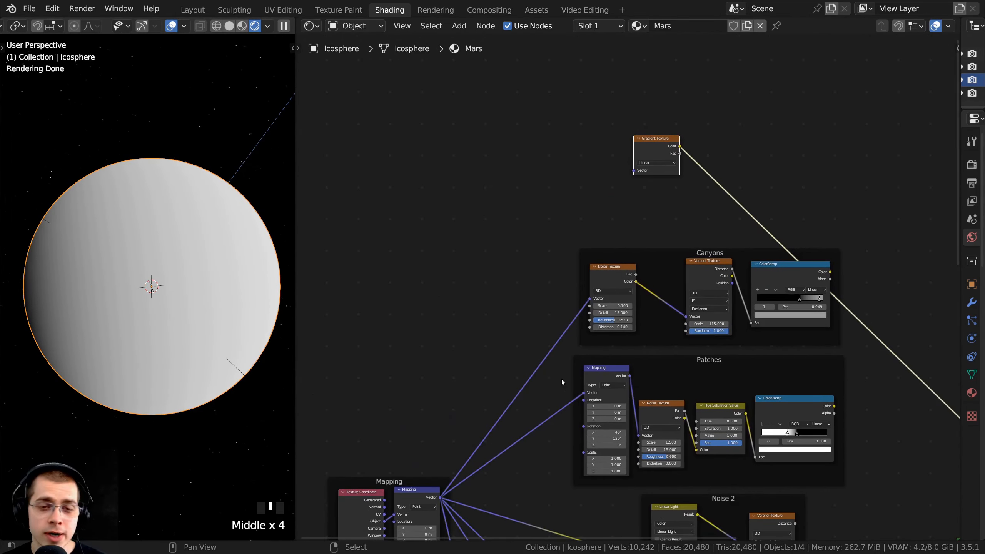
{"action": "middle_click_drag", "start_coordinate": [546, 398], "coordinate": [648, 234]}
{"action": "scroll", "coordinate": [646, 249], "scroll_direction": "up", "scroll_amount": 4}
{"action": "middle_click_drag", "start_coordinate": [595, 322], "coordinate": [655, 266]}
{"action": "scroll", "coordinate": [654, 267], "scroll_direction": "up", "scroll_amount": 1}
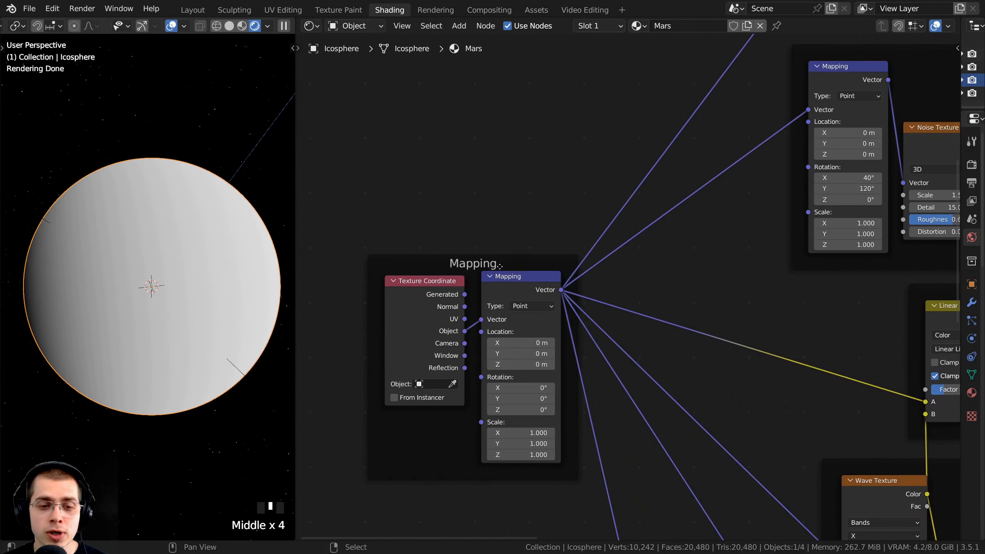
{"action": "left_click_drag", "start_coordinate": [522, 284], "coordinate": [529, 288]}
{"action": "left_click_drag", "start_coordinate": [529, 288], "coordinate": [529, 289]}
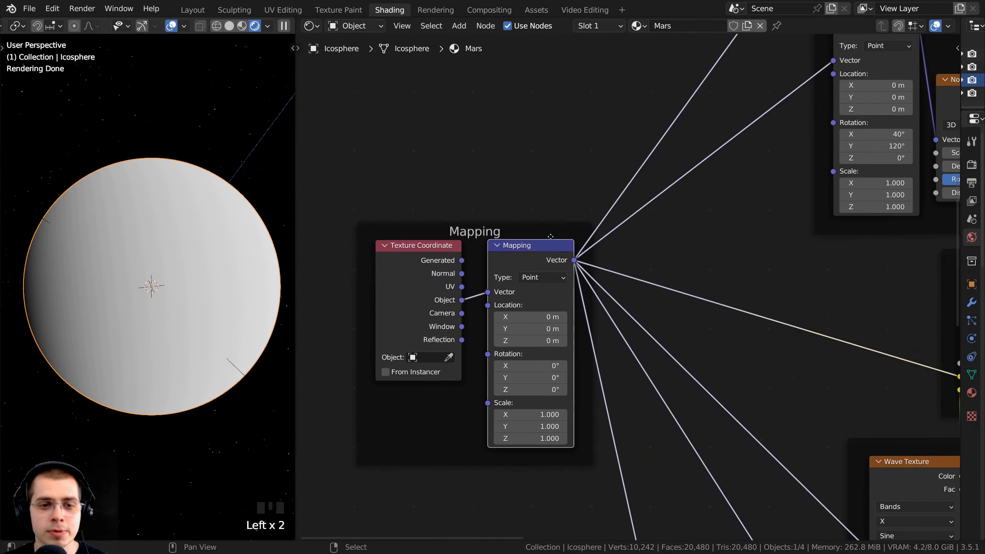
{"action": "scroll", "coordinate": [562, 288], "scroll_direction": "down", "scroll_amount": 4}
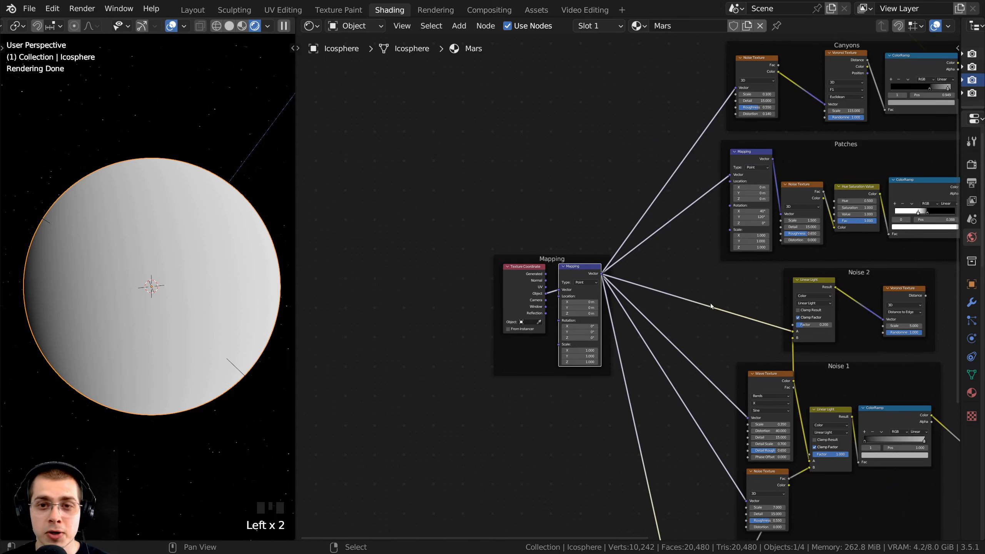
{"action": "scroll", "coordinate": [607, 259], "scroll_direction": "up", "scroll_amount": 2}
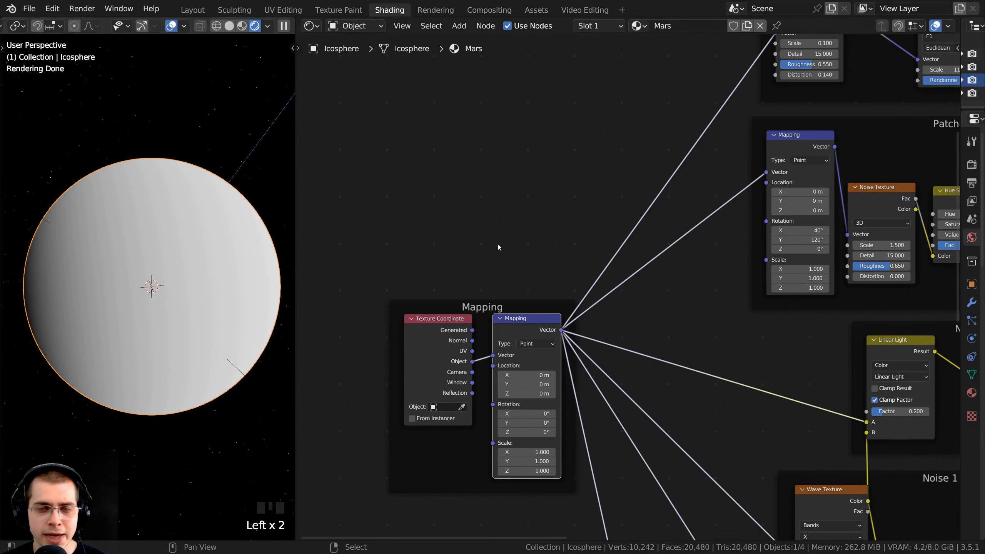
Link the Texture Coordinate node's Normal output directly to the Gradient Texture's Vector input, bypassing the shared Mapping node.
{"action": "key", "text": "a"}
{"action": "scroll", "coordinate": [481, 217], "scroll_direction": "down", "scroll_amount": 2}
{"action": "middle_click_drag", "start_coordinate": [450, 155], "coordinate": [455, 223]}
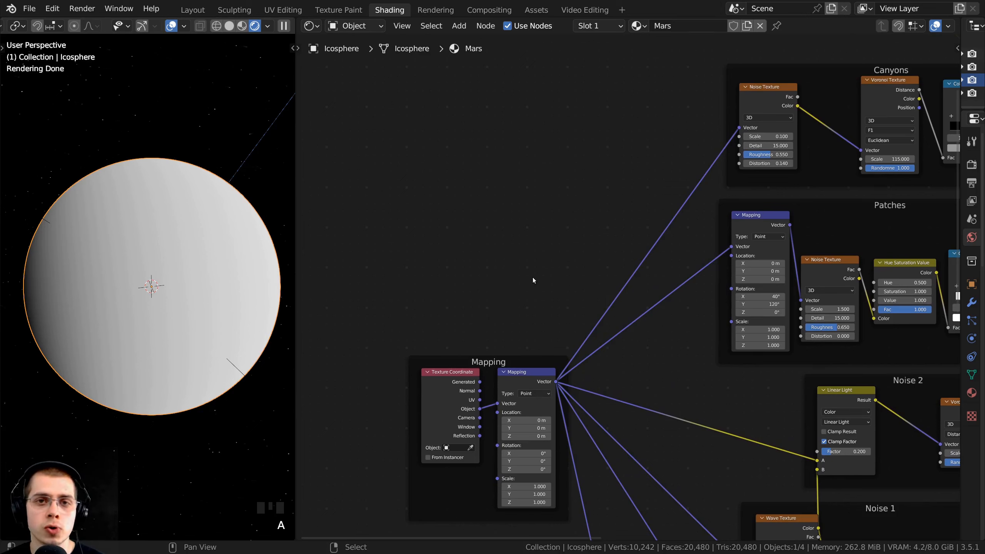
{"action": "key", "text": "a"}
{"action": "scroll", "coordinate": [535, 297], "scroll_direction": "down", "scroll_amount": 1}
{"action": "key", "text": "a"}
{"action": "scroll", "coordinate": [467, 389], "scroll_direction": "up", "scroll_amount": 1}
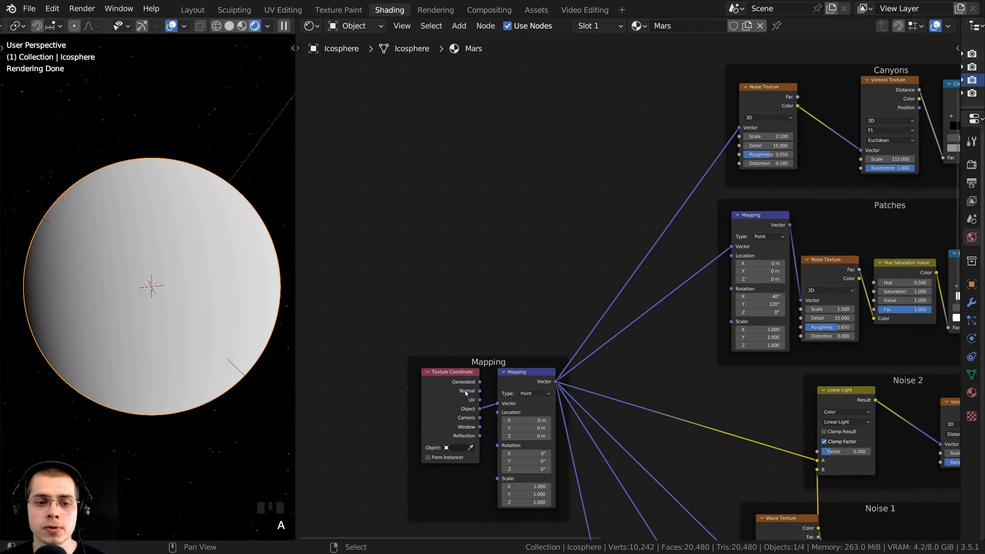
{"action": "mouse_move", "coordinate": [466, 393]}
{"action": "left_mouse_down"}
{"action": "mouse_move", "coordinate": [477, 404]}
{"action": "mouse_move", "coordinate": [605, 37]}
{"action": "mouse_move", "coordinate": [850, 149]}
{"action": "mouse_move", "coordinate": [804, 252]}
{"action": "mouse_move", "coordinate": [794, 236]}
{"action": "left_mouse_up"}
{"action": "middle_click_drag", "start_coordinate": [708, 265], "coordinate": [668, 259]}
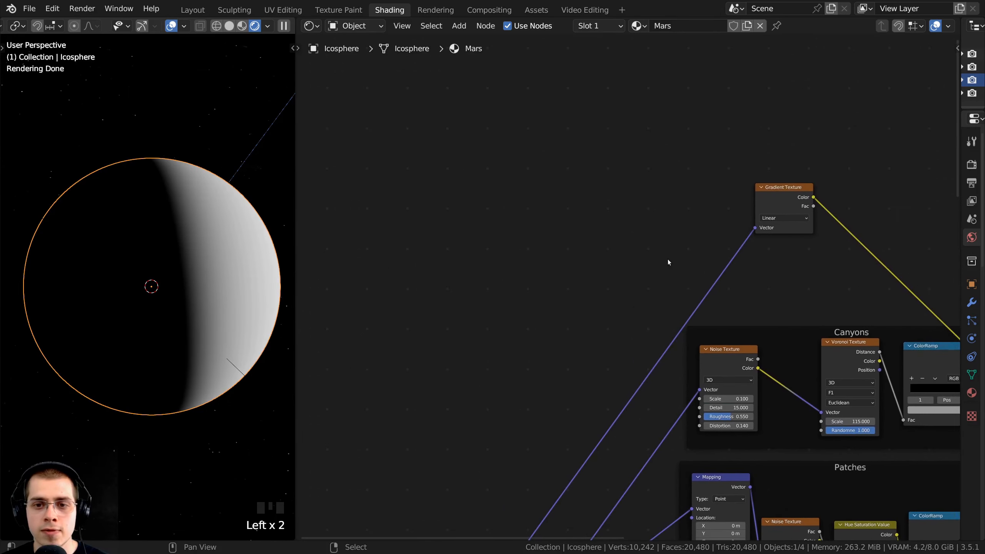
Insert a new Mapping node on the link between the Texture Coordinate and Gradient Texture nodes.
{"action": "key", "text": "shift+a"}
{"action": "type", "text": "map"}
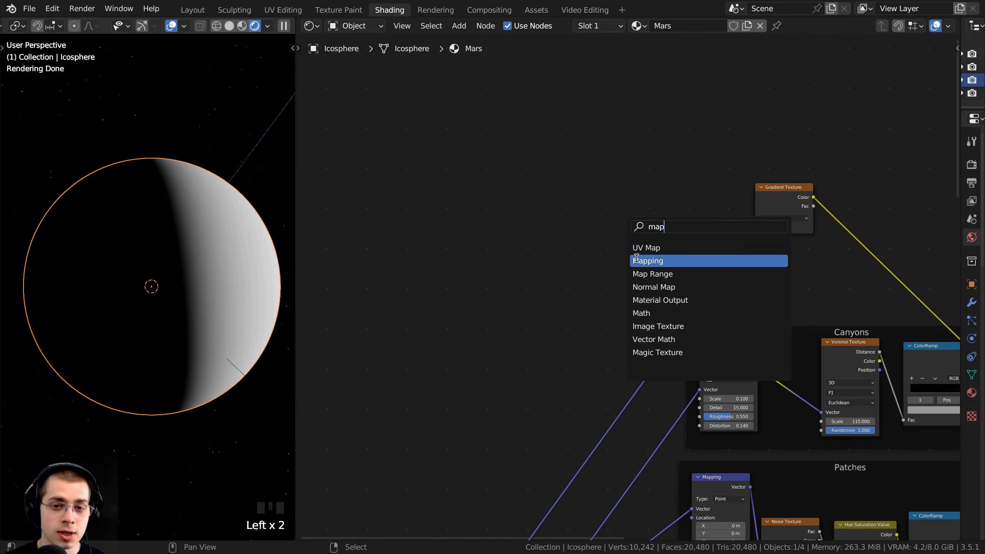
{"action": "left_click", "coordinate": [637, 259]}
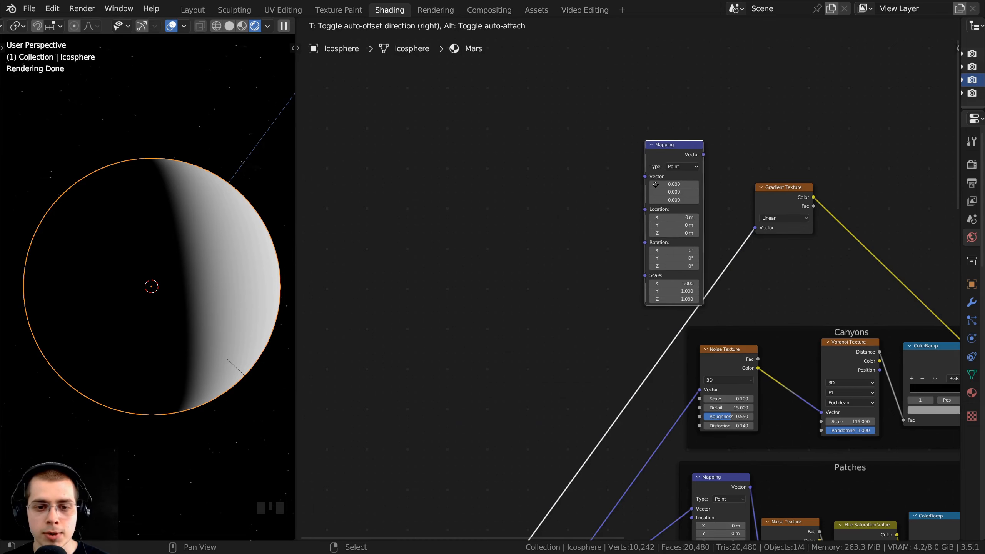
{"action": "left_click", "coordinate": [662, 151]}
{"action": "left_click_drag", "start_coordinate": [662, 151], "coordinate": [572, 184]}
{"action": "middle_click_drag", "start_coordinate": [572, 184], "coordinate": [522, 217]}
{"action": "scroll", "coordinate": [522, 216], "scroll_direction": "up", "scroll_amount": 2}
{"action": "left_click", "coordinate": [525, 204]}
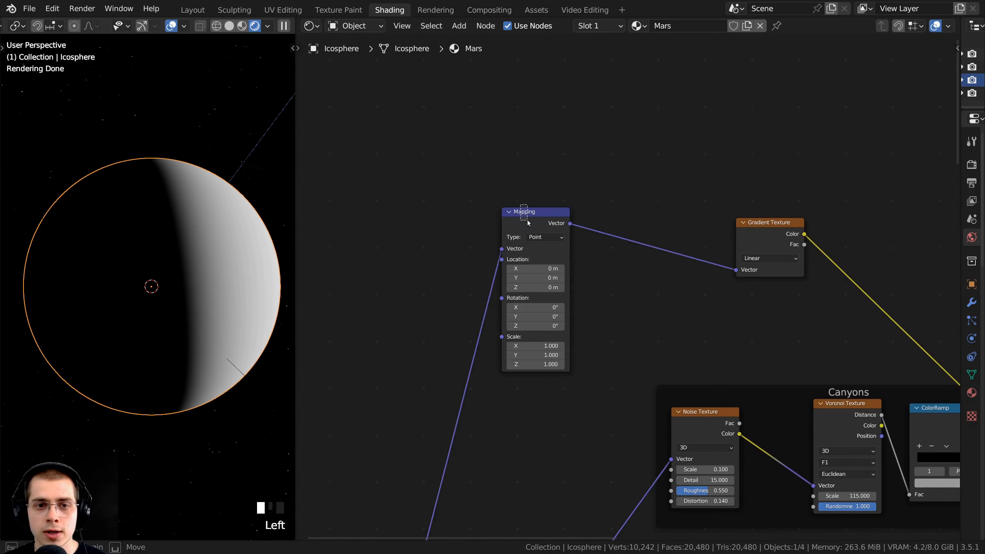
{"action": "left_click_drag", "start_coordinate": [532, 222], "coordinate": [534, 228]}
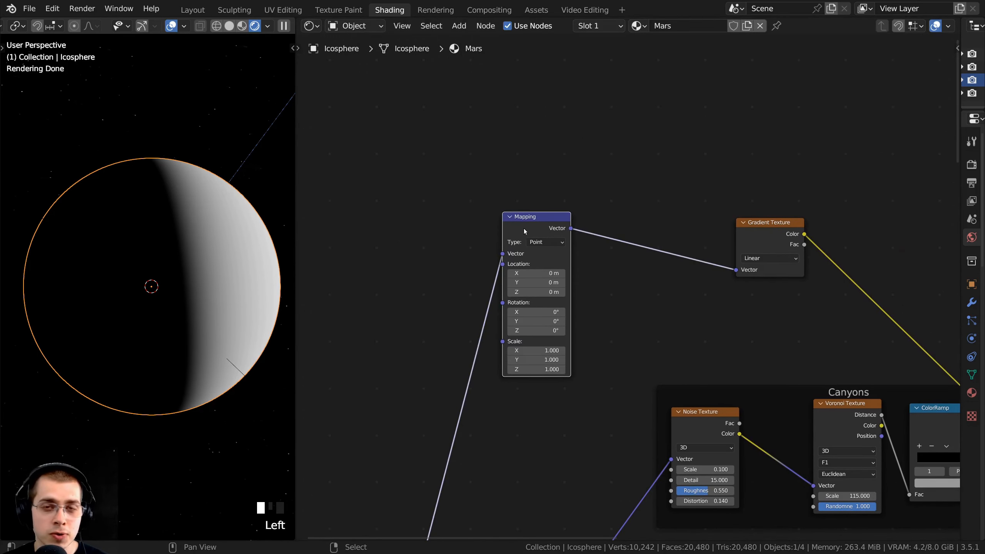
Duplicate the new Mapping node, insert the copy just before the Gradient Texture, and arrange both side by side.
{"action": "middle_click_drag", "start_coordinate": [611, 261], "coordinate": [550, 270]}
{"action": "scroll", "coordinate": [550, 271], "scroll_direction": "up", "scroll_amount": 3}
{"action": "left_click_drag", "start_coordinate": [468, 220], "coordinate": [471, 210]}
{"action": "middle_click_drag", "start_coordinate": [433, 205], "coordinate": [442, 196]}
{"action": "scroll", "coordinate": [442, 196], "scroll_direction": "down", "scroll_amount": 1}
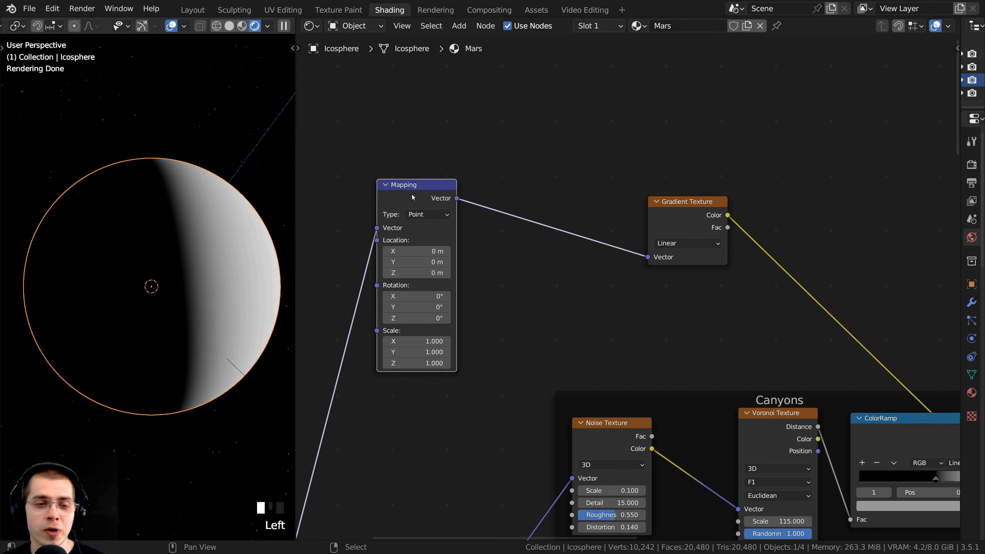
{"action": "left_click_drag", "start_coordinate": [412, 194], "coordinate": [432, 172]}
{"action": "key", "text": "shift+d"}
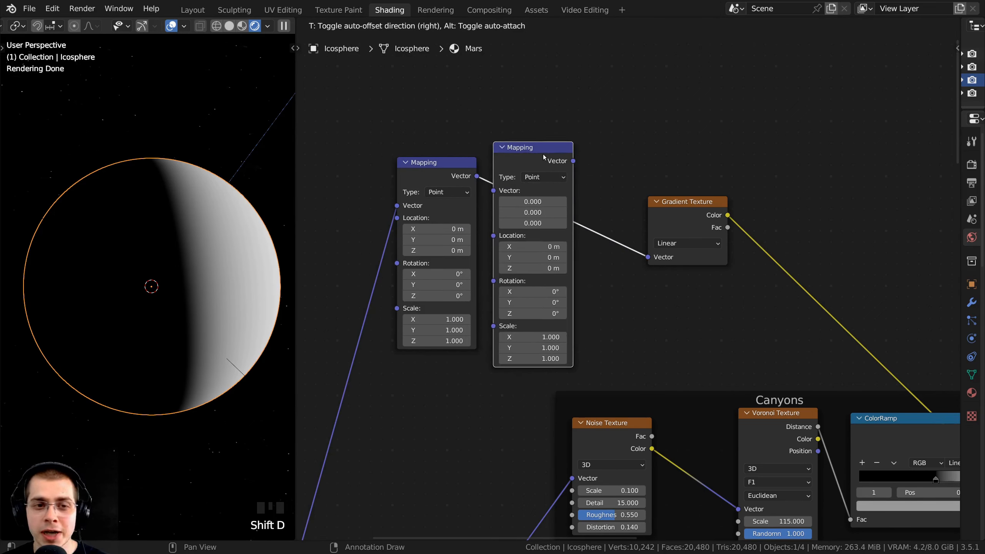
{"action": "left_click", "coordinate": [550, 155]}
{"action": "left_click_drag", "start_coordinate": [538, 152], "coordinate": [520, 163]}
{"action": "left_click_drag", "start_coordinate": [441, 176], "coordinate": [437, 165]}
{"action": "mouse_move", "coordinate": [520, 158]}
{"action": "left_mouse_down"}
{"action": "mouse_move", "coordinate": [537, 153]}
{"action": "mouse_move", "coordinate": [528, 154]}
{"action": "left_mouse_up"}
Check the gradient on the planet and move the Gradient Texture node lower, closer to the second Mapping node.
{"action": "middle_click_drag", "start_coordinate": [151, 180], "coordinate": [139, 278]}
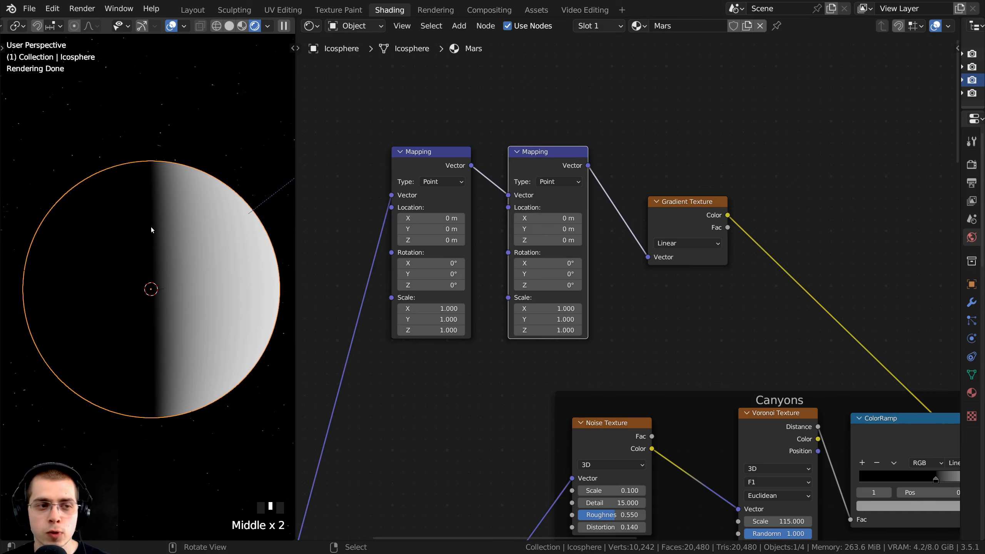
{"action": "middle_click_drag", "start_coordinate": [151, 230], "coordinate": [152, 228]}
{"action": "left_click_drag", "start_coordinate": [679, 202], "coordinate": [645, 264]}
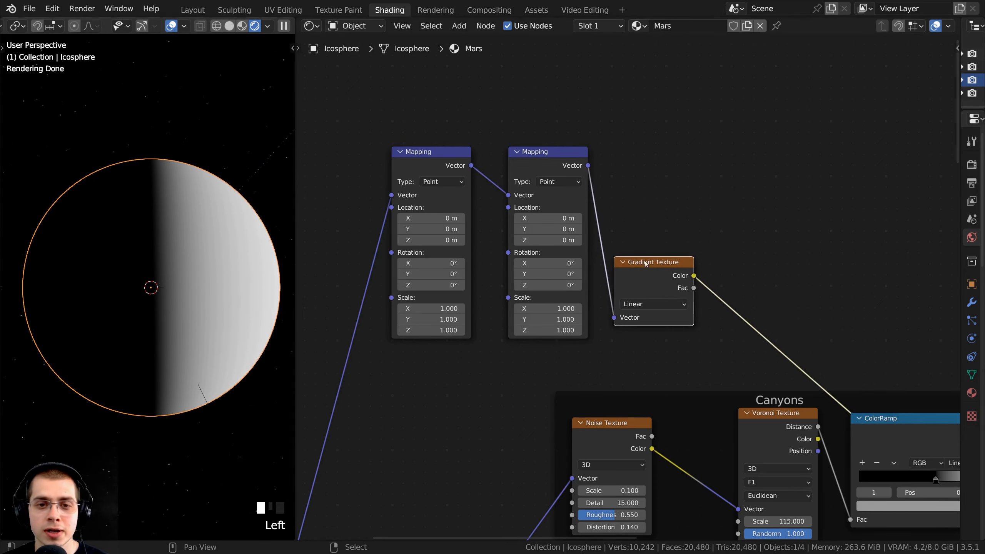
{"action": "scroll", "coordinate": [594, 279], "scroll_direction": "up", "scroll_amount": 2}
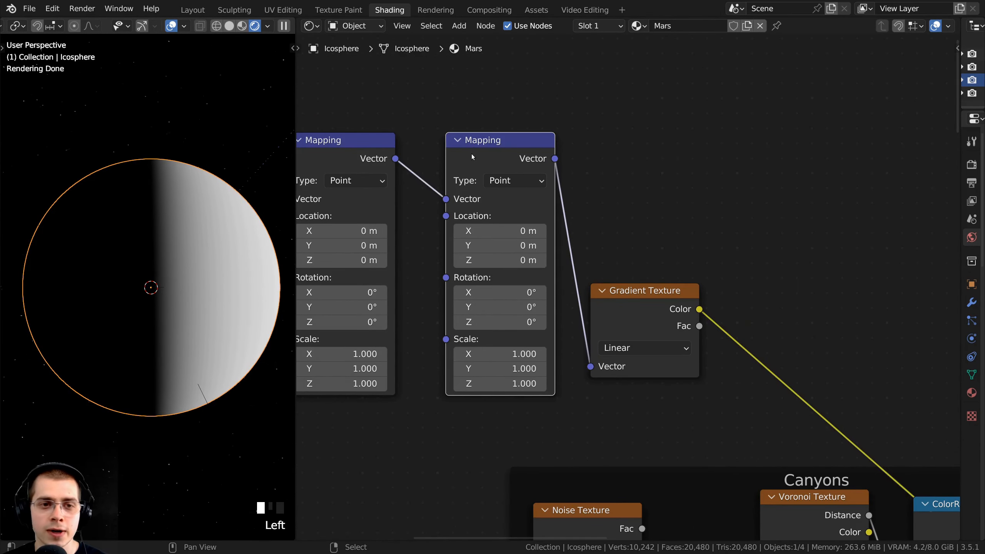
Set the second Mapping node's Y rotation to -90° and inspect the gradient on the planet.
{"action": "middle_click_drag", "start_coordinate": [577, 262], "coordinate": [593, 256]}
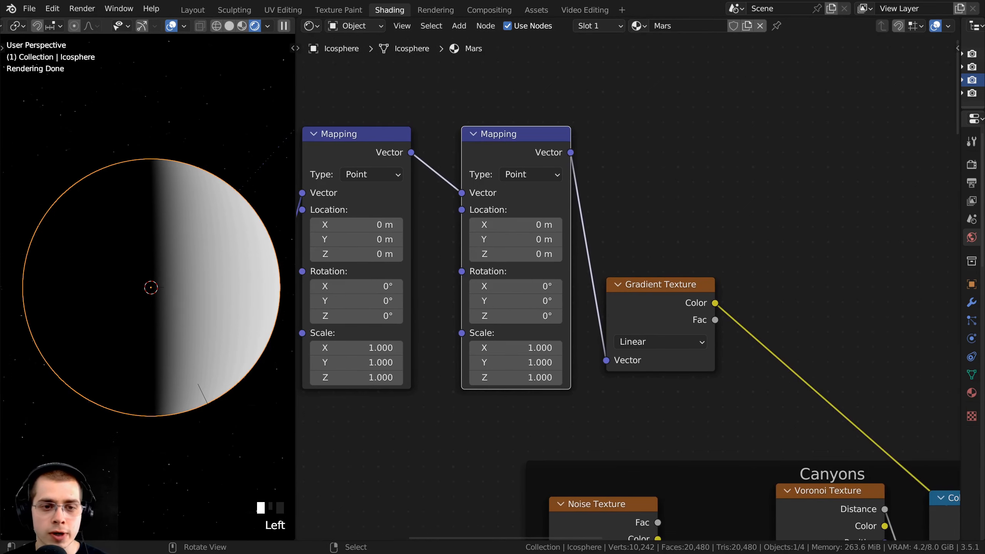
{"action": "mouse_move", "coordinate": [527, 303]}
{"action": "left_mouse_down"}
{"action": "mouse_move", "coordinate": [508, 303]}
{"action": "mouse_move", "coordinate": [528, 302]}
{"action": "left_mouse_up"}
{"action": "right_click", "coordinate": [528, 303]}
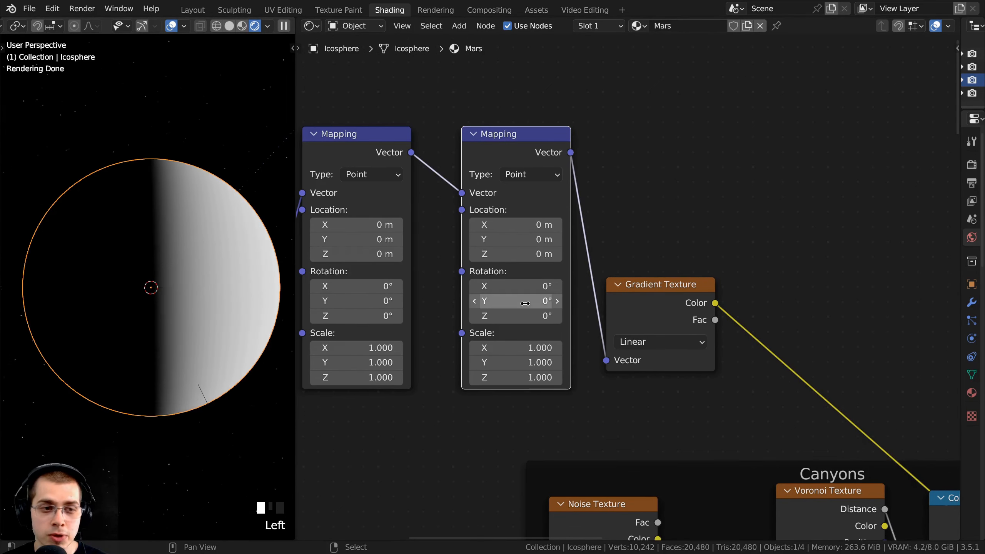
{"action": "left_click", "coordinate": [528, 303]}
{"action": "type", "text": "-90"}
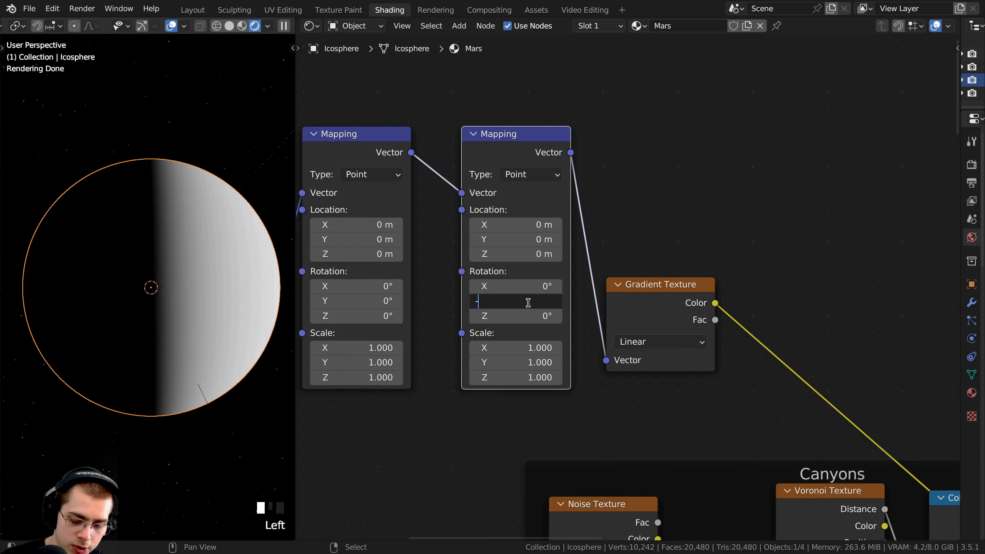
{"action": "key", "text": "Return"}
{"action": "middle_click_drag", "start_coordinate": [115, 313], "coordinate": [74, 334]}
{"action": "middle_click_drag", "start_coordinate": [146, 393], "coordinate": [147, 399]}
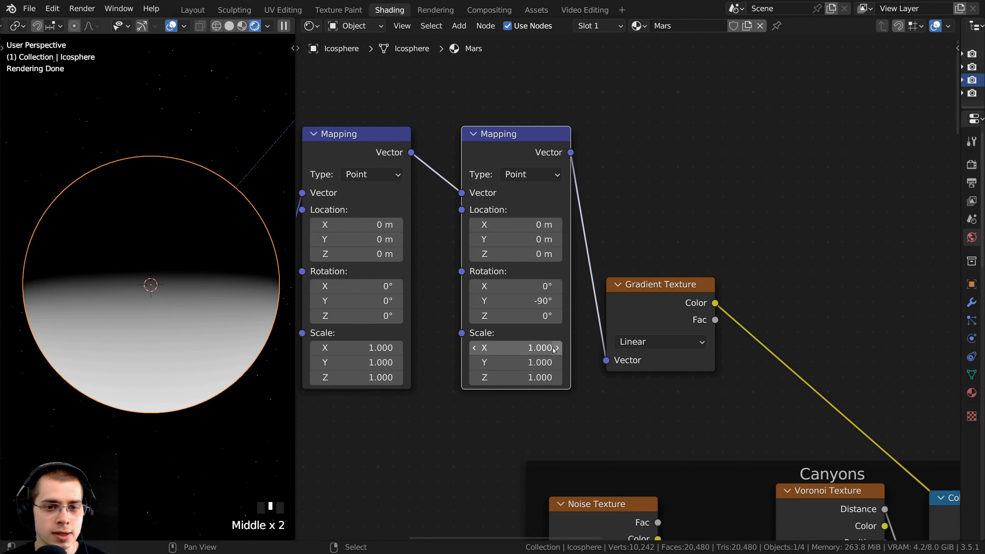
Try an X location of -0.7 m on the second Mapping node and check the gradient on the planet.
{"action": "key", "text": "ctrl+z"}
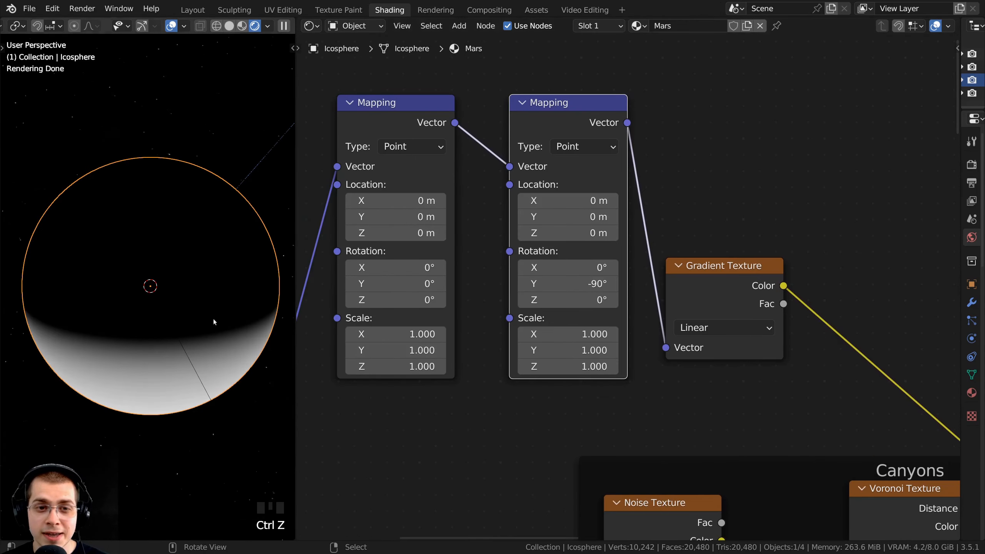
{"action": "middle_click_drag", "start_coordinate": [213, 322], "coordinate": [215, 285]}
{"action": "left_click_drag", "start_coordinate": [565, 200], "coordinate": [553, 201]}
{"action": "middle_click_drag", "start_coordinate": [152, 363], "coordinate": [69, 370]}
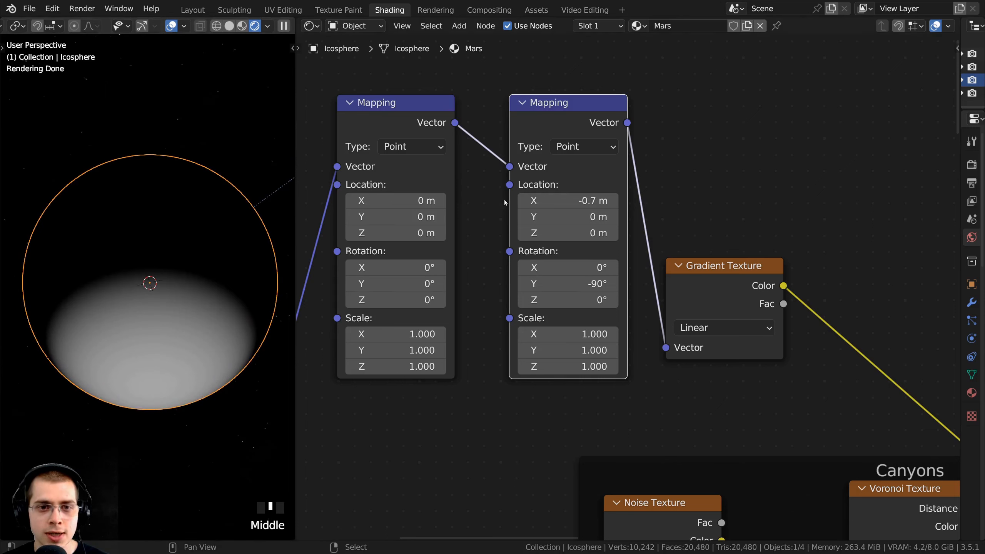
Set the second Mapping node's X location to -0.65 m and inspect the gradient cap on the planet from several angles.
{"action": "left_click", "coordinate": [567, 200]}
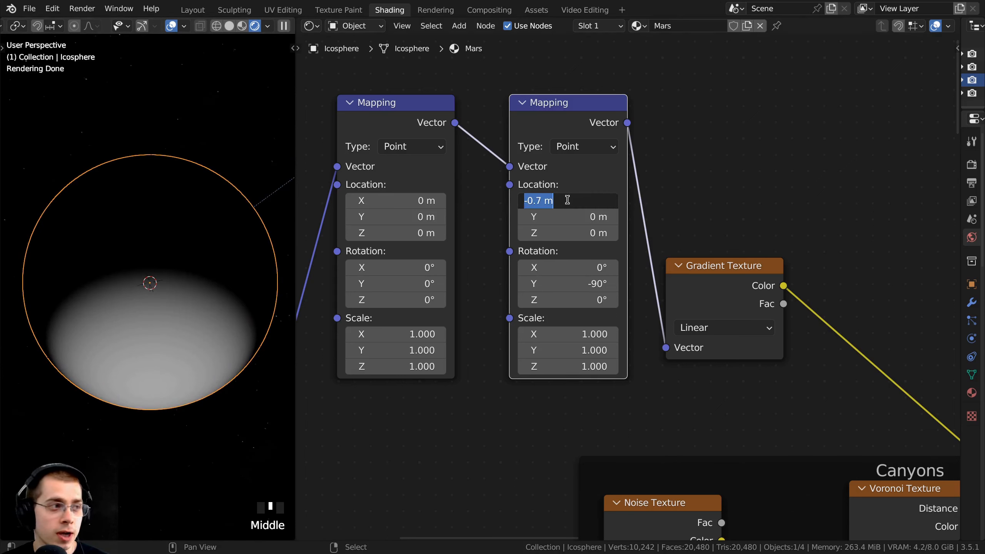
{"action": "type", "text": "-"}
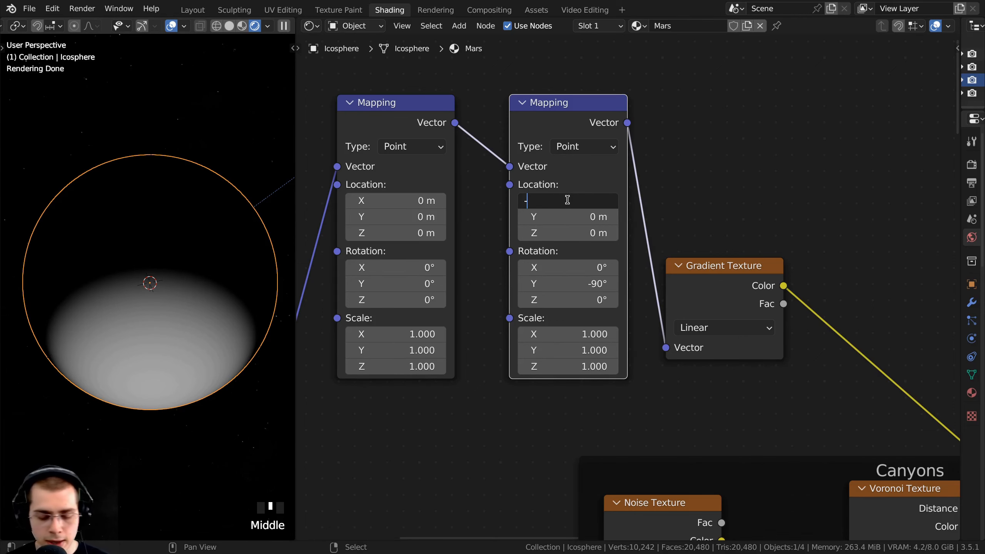
{"action": "type", "text": "0."}
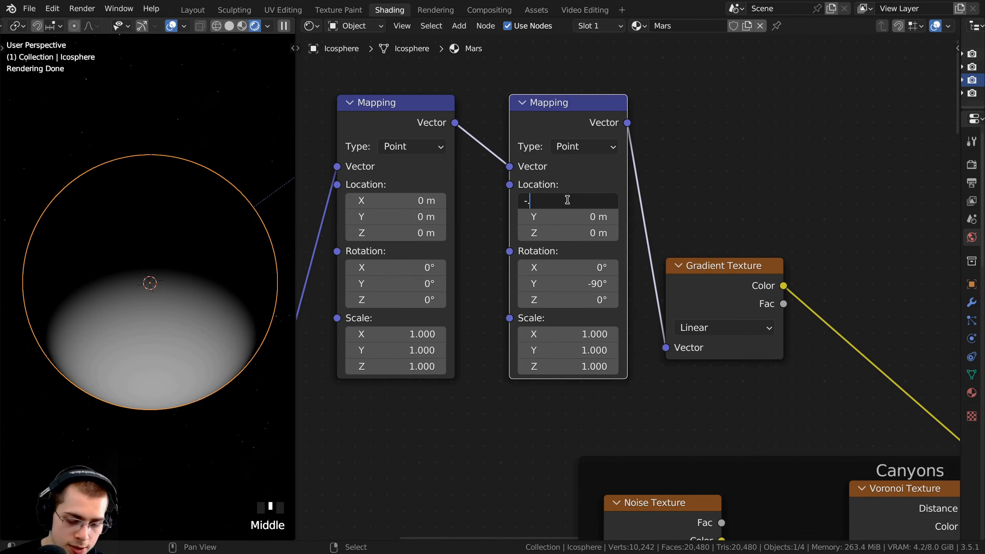
{"action": "type", "text": "65"}
{"action": "key", "text": "Return"}
{"action": "scroll", "coordinate": [627, 286], "scroll_direction": "up", "scroll_amount": 1}
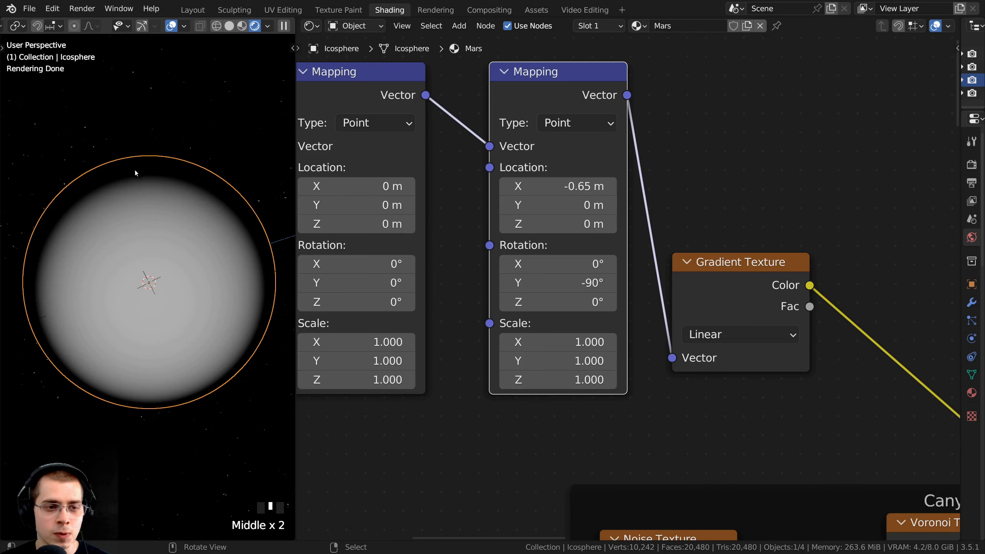
{"action": "middle_click_drag", "start_coordinate": [184, 330], "coordinate": [310, 416]}
{"action": "middle_click_drag", "start_coordinate": [217, 264], "coordinate": [187, 233]}
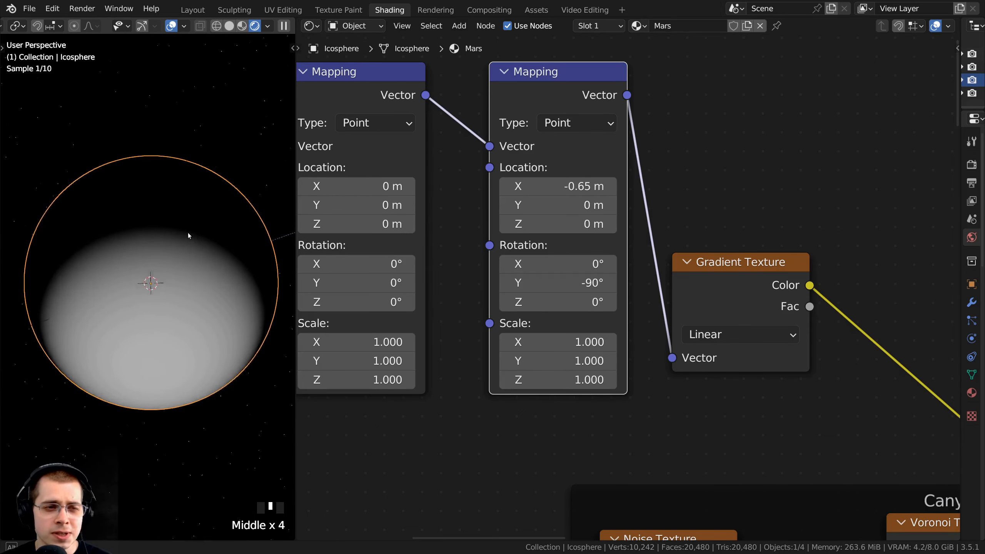
{"action": "scroll", "coordinate": [154, 197], "scroll_direction": "up", "scroll_amount": 2}
{"action": "scroll", "coordinate": [231, 256], "scroll_direction": "down", "scroll_amount": 2}
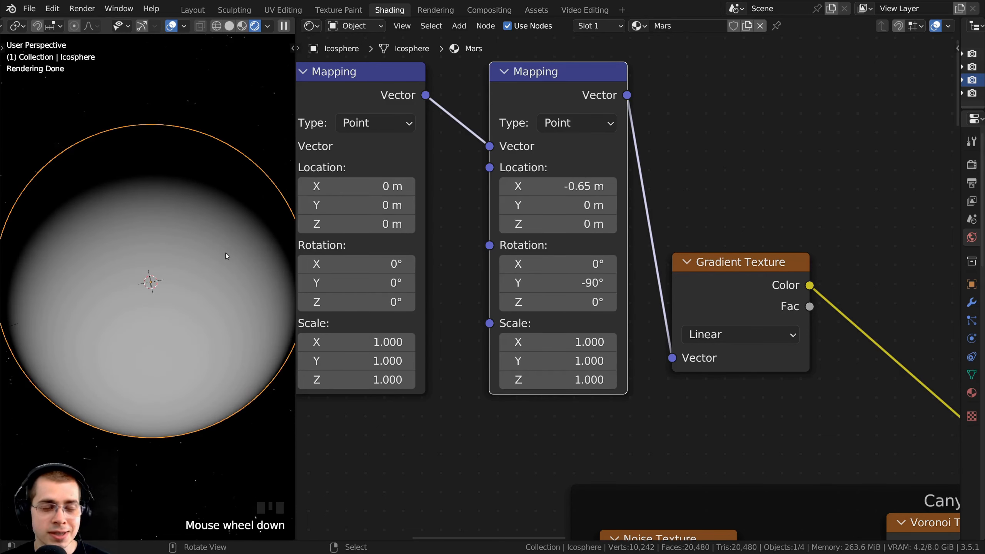
{"action": "middle_click_drag", "start_coordinate": [220, 252], "coordinate": [208, 258]}
{"action": "middle_click_drag", "start_coordinate": [140, 237], "coordinate": [121, 238]}
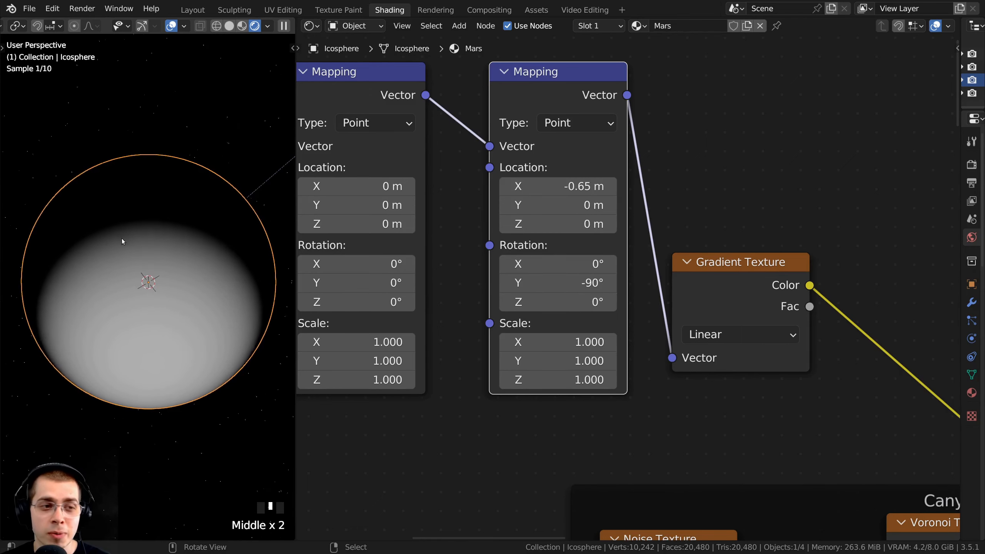
Add a Noise Texture node just above the Gradient Texture node, beside the second Mapping node.
{"action": "scroll", "coordinate": [114, 195], "scroll_direction": "up", "scroll_amount": 1}
{"action": "middle_click_drag", "start_coordinate": [193, 214], "coordinate": [251, 248]}
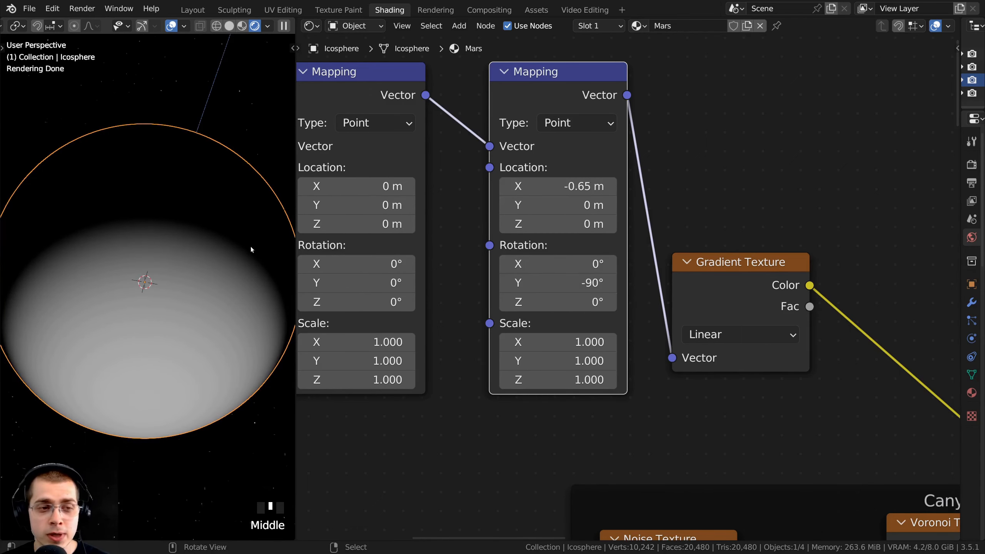
{"action": "scroll", "coordinate": [636, 279], "scroll_direction": "down", "scroll_amount": 2}
{"action": "key", "text": "shift+a"}
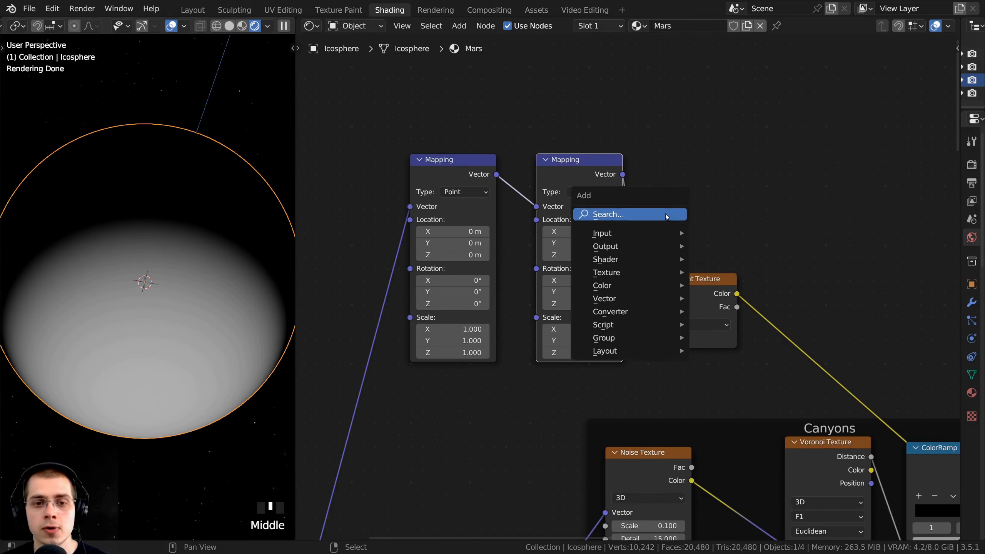
{"action": "left_click", "coordinate": [666, 215]}
{"action": "type", "text": "noise"}
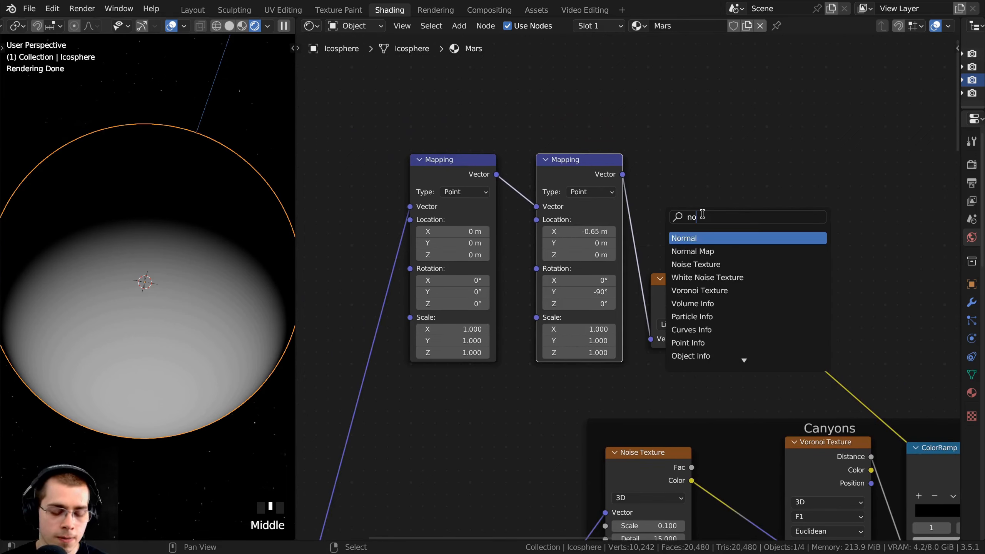
{"action": "key", "text": "Return"}
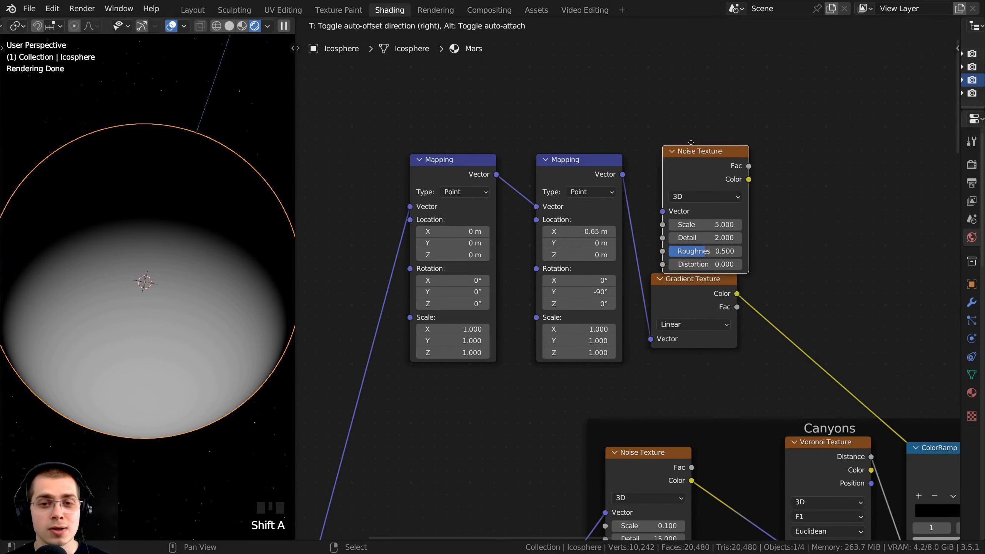
{"action": "left_click", "coordinate": [686, 139]}
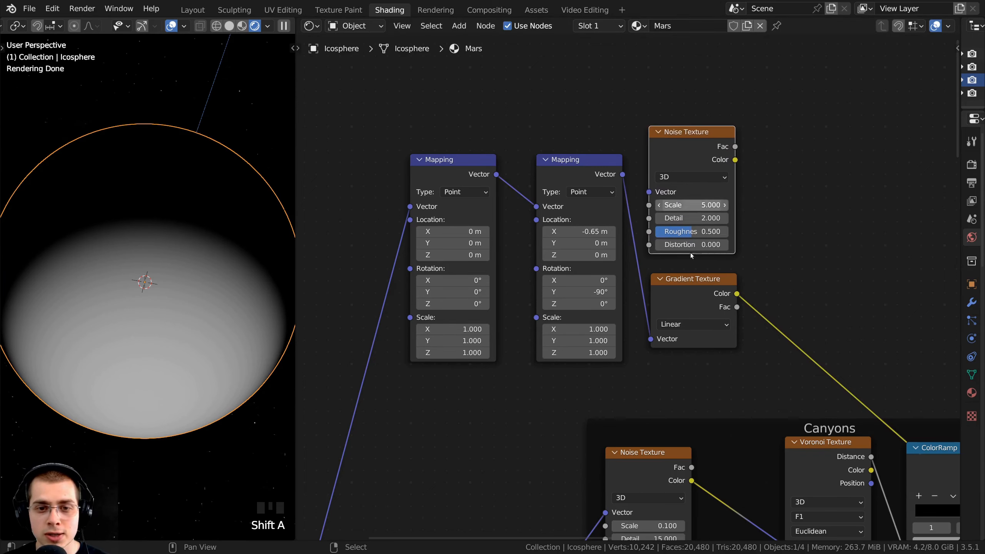
Preview the new Noise Texture on the planet and connect the first Mapping node's Vector output to its Vector input.
{"action": "middle_click_drag", "start_coordinate": [690, 252], "coordinate": [687, 243]}
{"action": "left_click", "coordinate": [704, 147], "text": "ctrl+shift"}
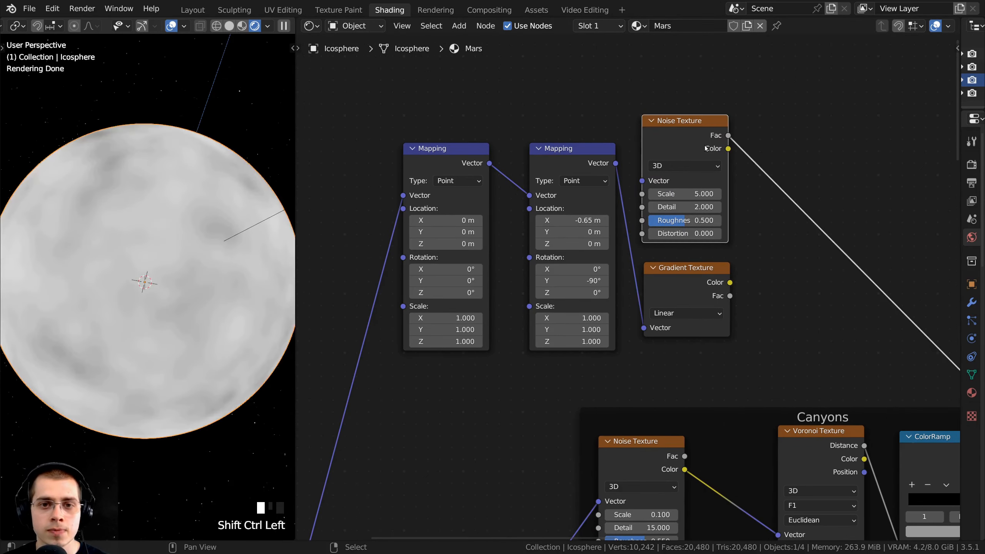
{"action": "scroll", "coordinate": [713, 213], "scroll_direction": "down", "scroll_amount": 3}
{"action": "key", "text": "a"}
{"action": "scroll", "coordinate": [677, 256], "scroll_direction": "up", "scroll_amount": 1}
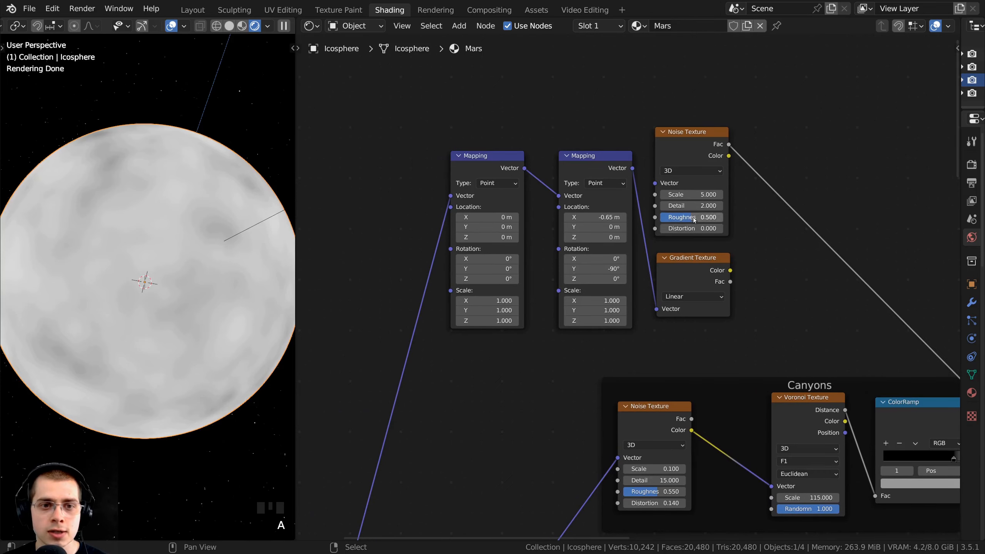
{"action": "middle_click_drag", "start_coordinate": [582, 233], "coordinate": [585, 244]}
{"action": "left_click_drag", "start_coordinate": [486, 207], "coordinate": [665, 179]}
{"action": "scroll", "coordinate": [454, 173], "scroll_direction": "up", "scroll_amount": 2}
{"action": "middle_click_drag", "start_coordinate": [702, 198], "coordinate": [618, 280]}
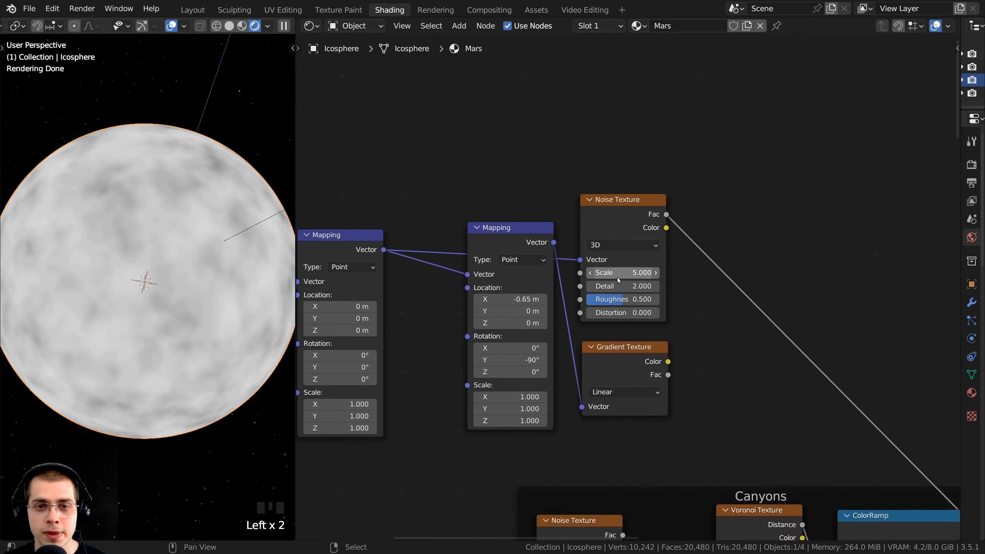
Set the new Noise Texture's Scale to 4 and Detail to 15.
{"action": "scroll", "coordinate": [618, 280], "scroll_direction": "up", "scroll_amount": 2}
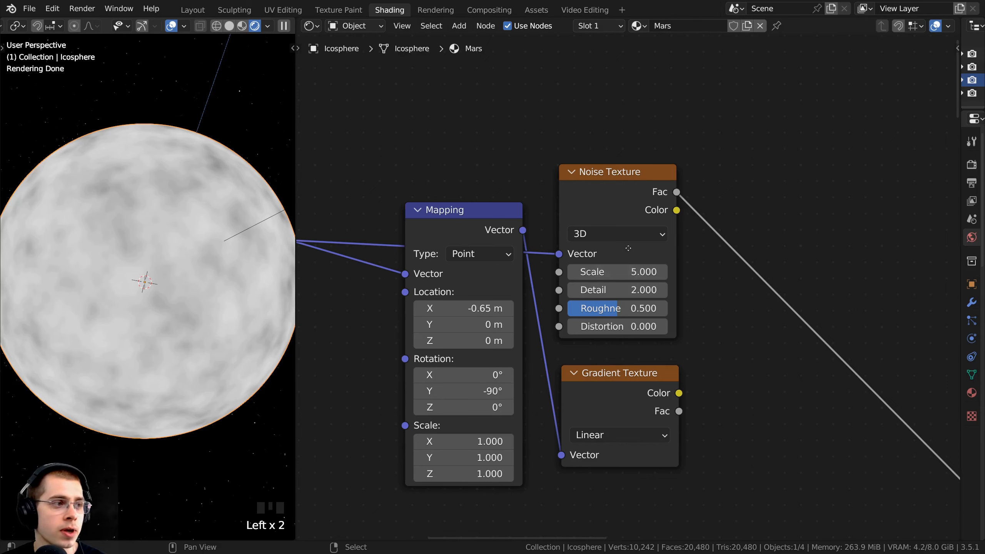
{"action": "middle_click_drag", "start_coordinate": [607, 272], "coordinate": [647, 234]}
{"action": "left_click", "coordinate": [679, 233]}
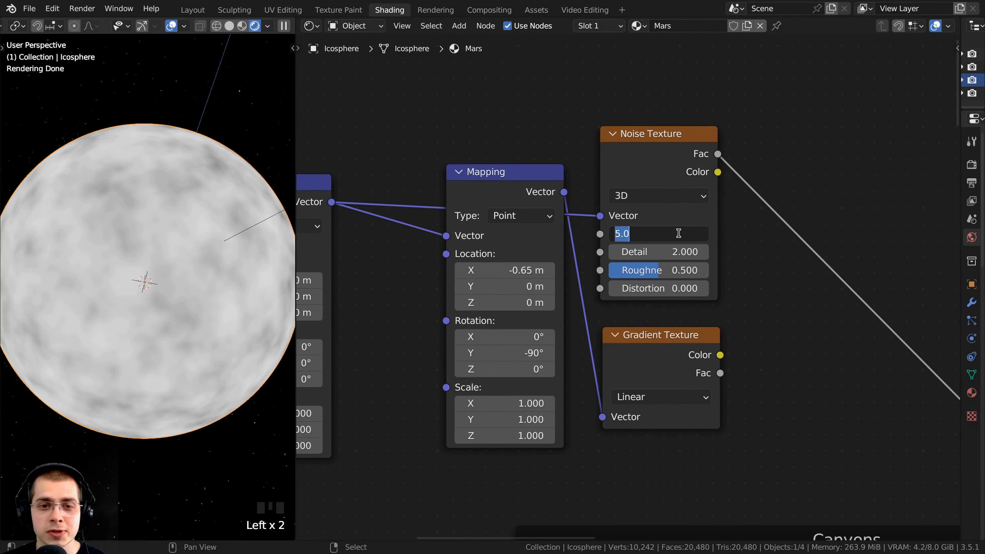
{"action": "type", "text": "4"}
{"action": "key", "text": "Return"}
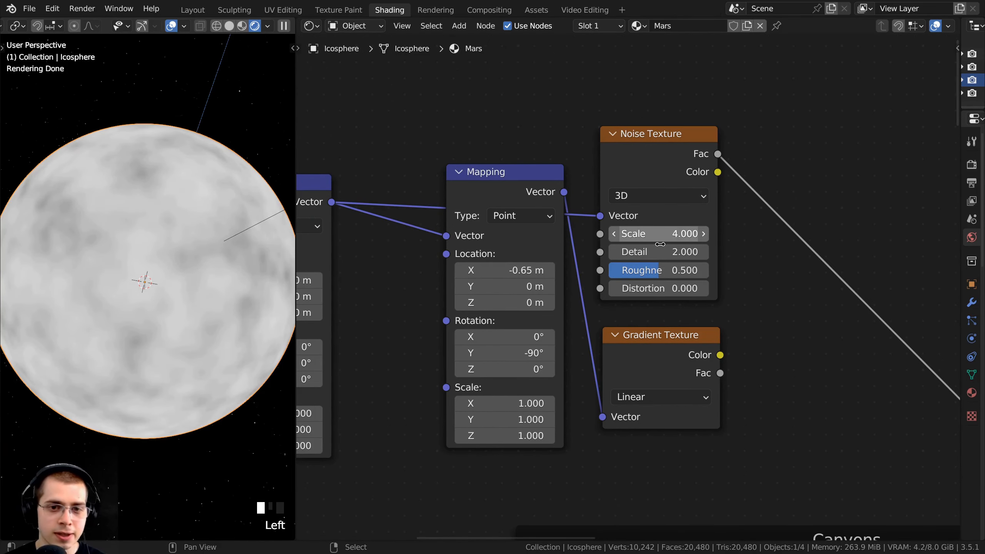
{"action": "left_click_drag", "start_coordinate": [643, 253], "coordinate": [710, 253]}
Set the new Noise Texture's Roughness to 0.7 and Distortion to 0.5.
{"action": "left_click", "coordinate": [663, 272]}
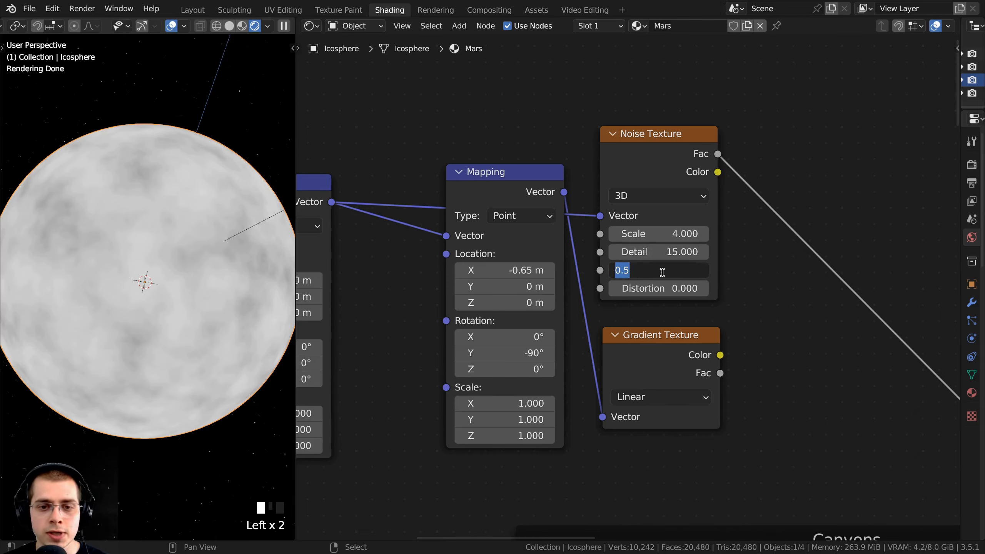
{"action": "left_click", "coordinate": [671, 272]}
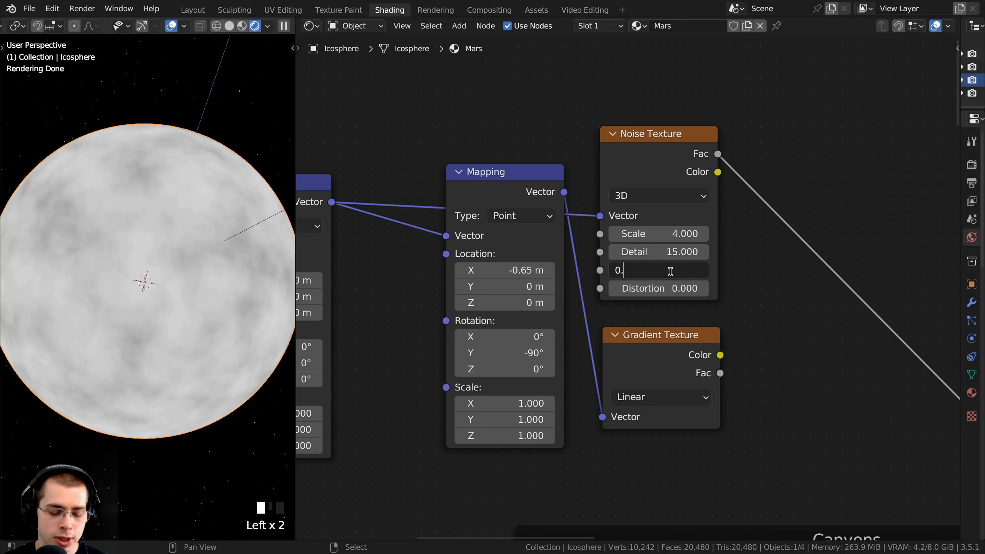
{"action": "type", "text": "7"}
{"action": "left_click", "coordinate": [671, 272]}
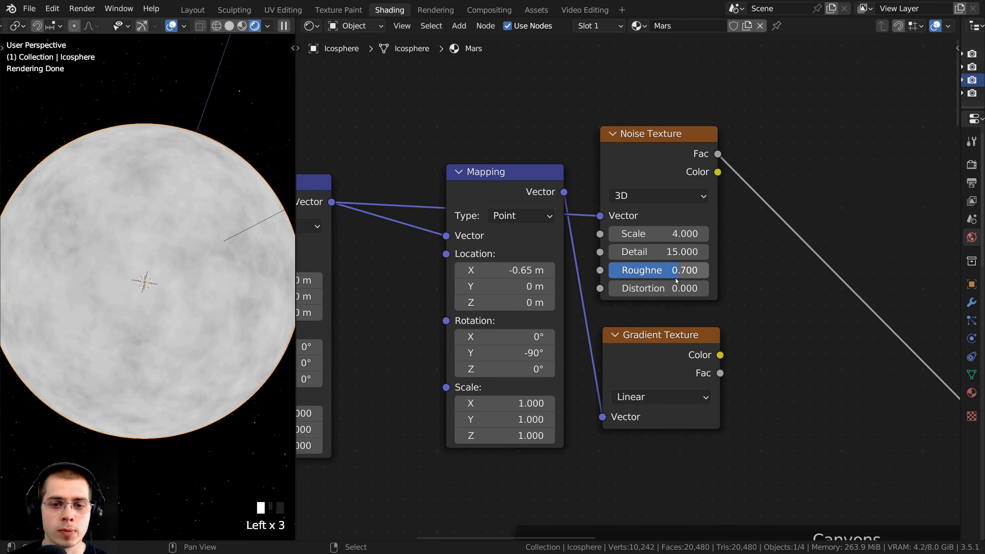
{"action": "left_click", "coordinate": [672, 287]}
{"action": "type", "text": ".5"}
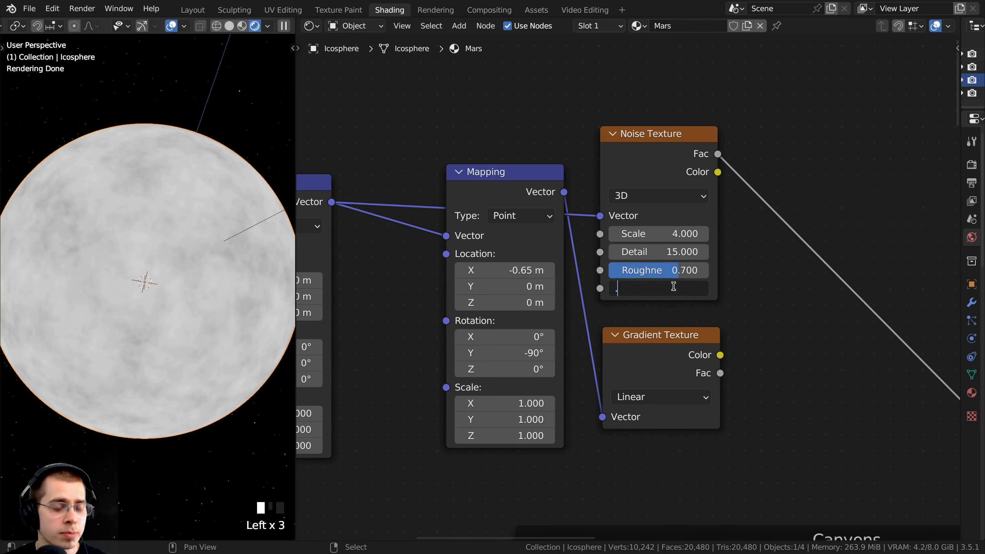
{"action": "key", "text": "Return"}
{"action": "scroll", "coordinate": [584, 254], "scroll_direction": "down", "scroll_amount": 2}
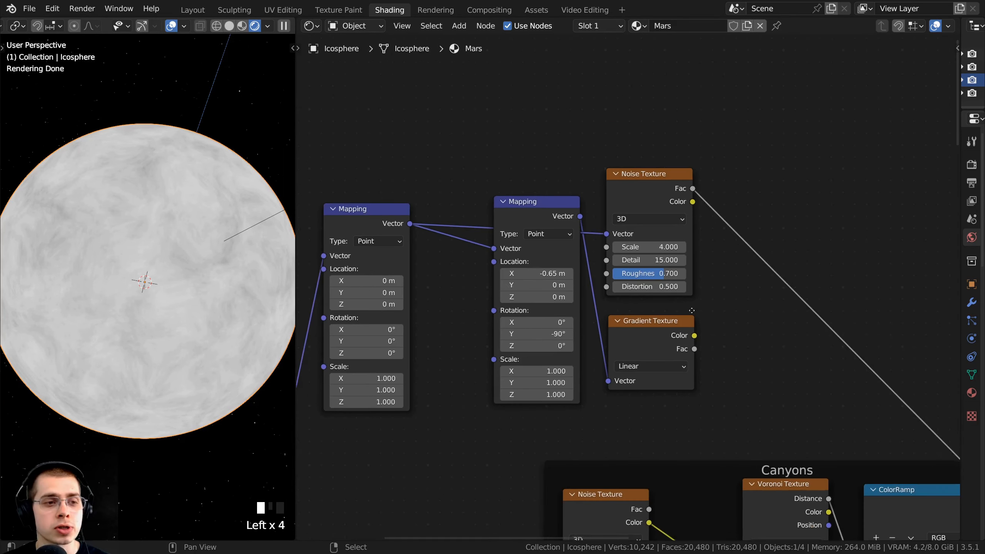
Preview the Gradient Texture on the planet again to compare it with the noise.
{"action": "left_click", "coordinate": [583, 170]}
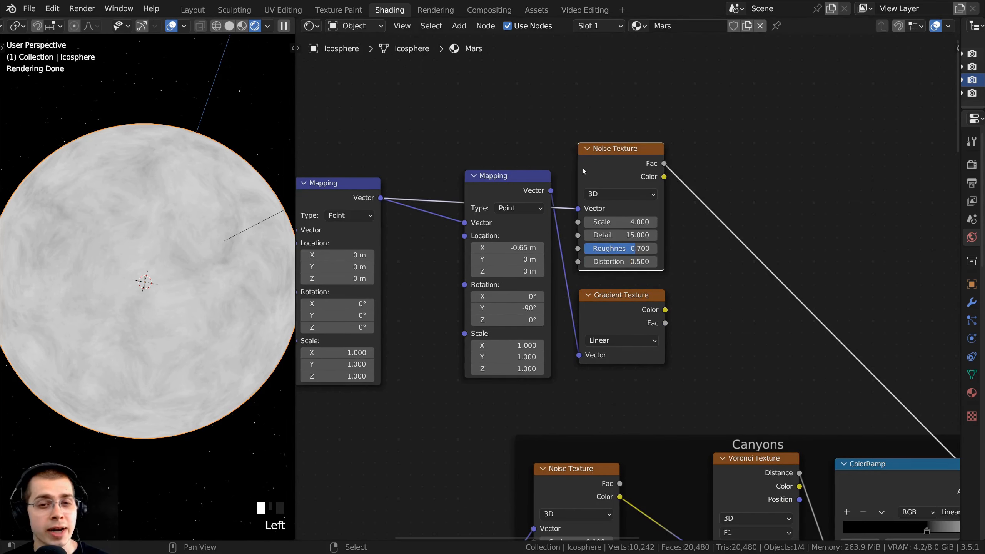
{"action": "left_click", "coordinate": [596, 304]}
{"action": "left_click", "coordinate": [611, 174]}
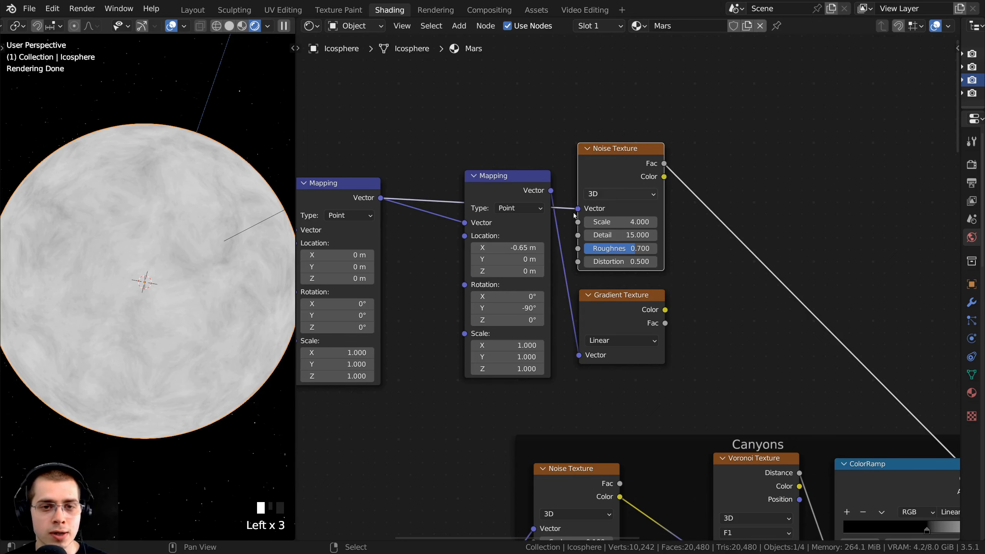
{"action": "left_click", "coordinate": [632, 312], "text": "ctrl+shift"}
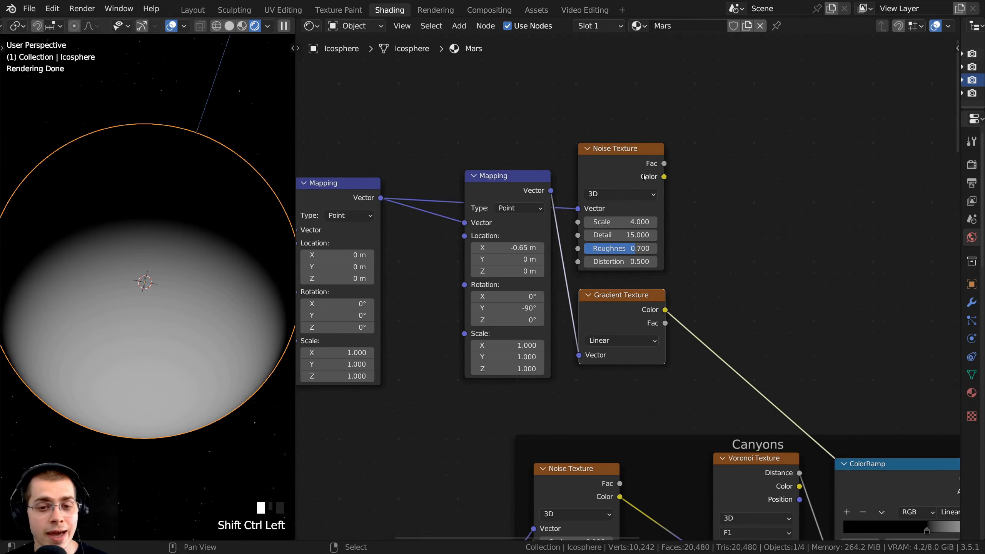
Add a Mix Color node beyond the Noise Texture and Gradient Texture nodes.
{"action": "middle_click_drag", "start_coordinate": [697, 137], "coordinate": [665, 145]}
{"action": "key", "text": "shift+a"}
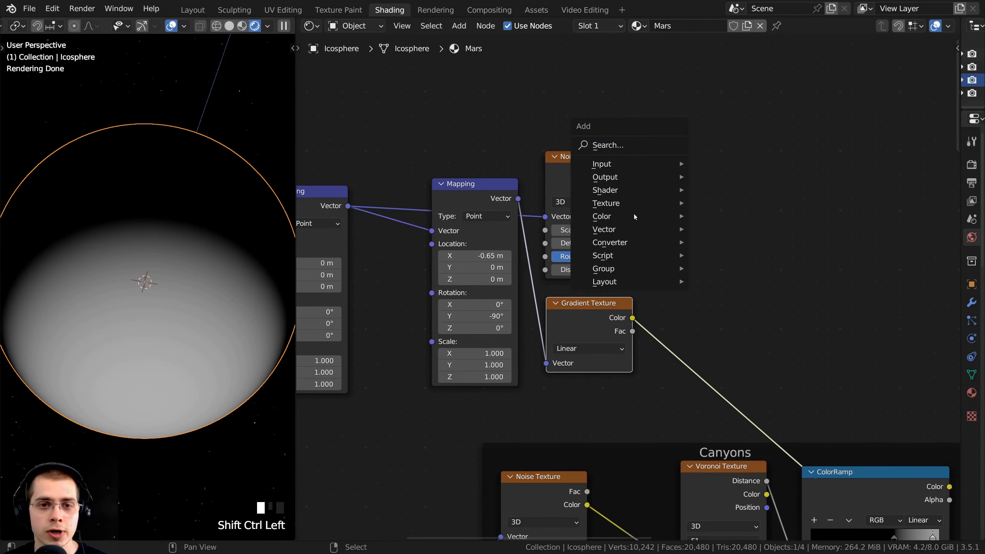
{"action": "mouse_move", "coordinate": [613, 221]}
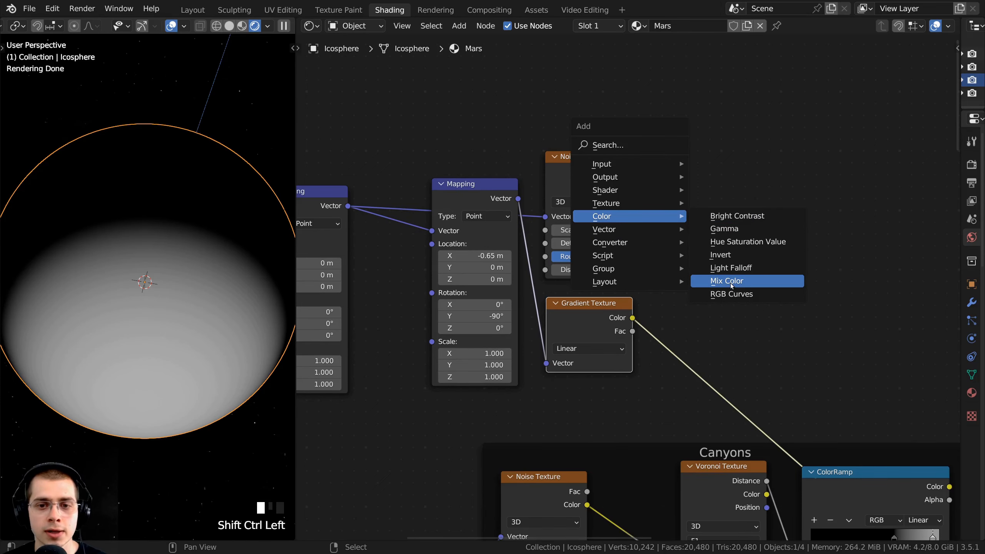
{"action": "left_click", "coordinate": [731, 285]}
{"action": "left_click", "coordinate": [669, 229]}
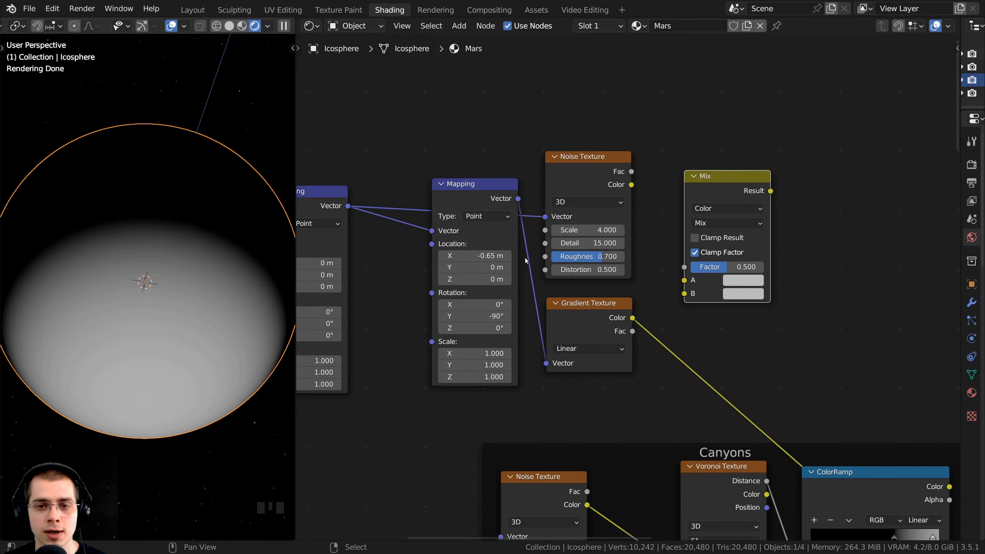
Connect the Gradient Texture's Color to the Mix node's B input and the Noise Texture's Fac to its A input.
{"action": "scroll", "coordinate": [669, 286], "scroll_direction": "up", "scroll_amount": 2}
{"action": "left_click", "coordinate": [620, 330]}
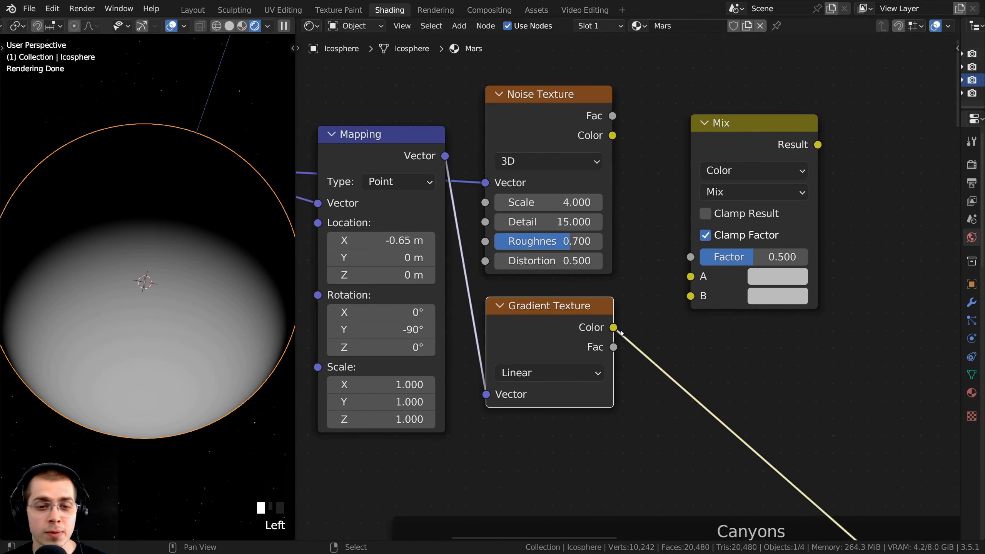
{"action": "left_click_drag", "start_coordinate": [613, 328], "coordinate": [687, 302]}
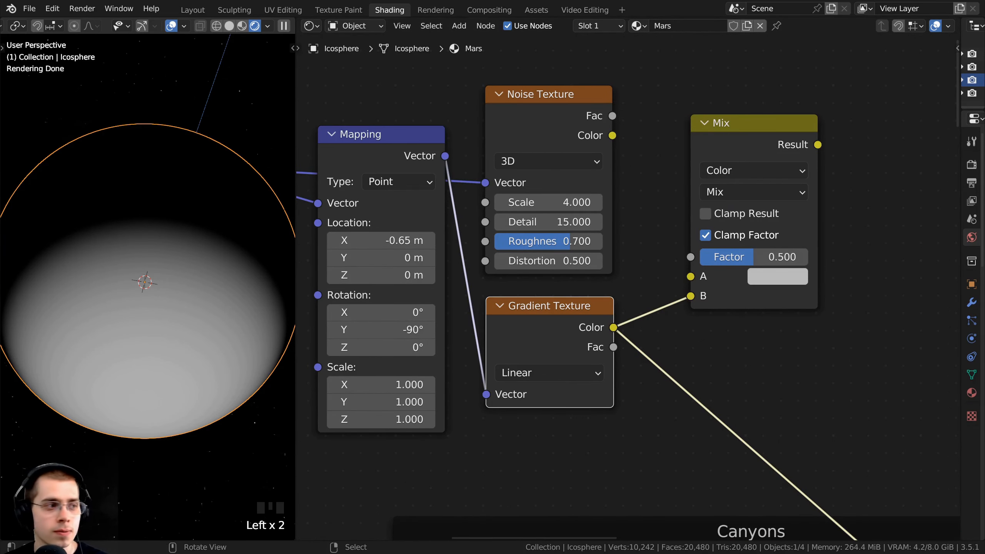
{"action": "left_click", "coordinate": [516, 97]}
{"action": "left_click_drag", "start_coordinate": [612, 116], "coordinate": [691, 276]}
{"action": "scroll", "coordinate": [721, 150], "scroll_direction": "down", "scroll_amount": 2}
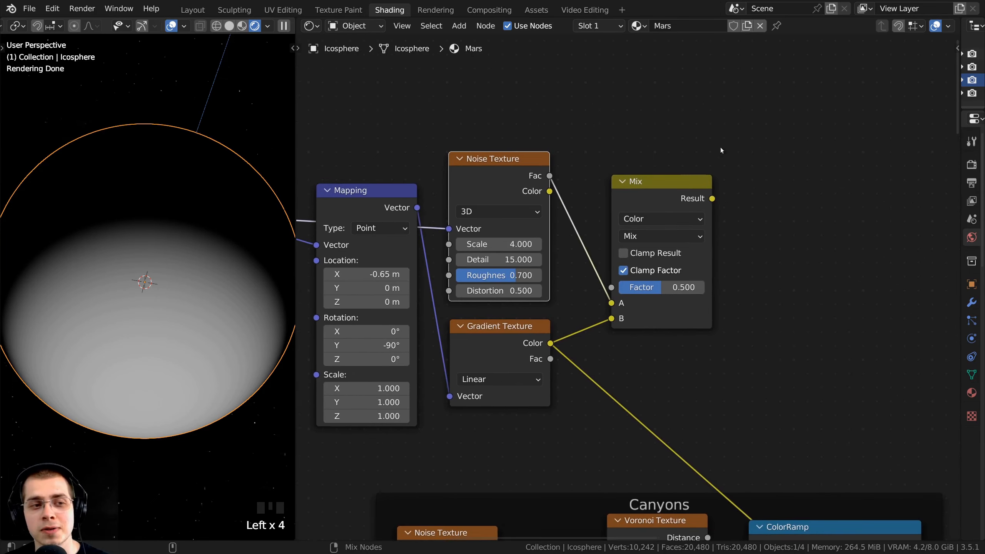
Preview the Mix node on the planet, move it closer to the textures and set its blend mode to Linear Light.
{"action": "left_click", "coordinate": [649, 187], "text": "ctrl+shift"}
{"action": "left_click_drag", "start_coordinate": [654, 185], "coordinate": [626, 191]}
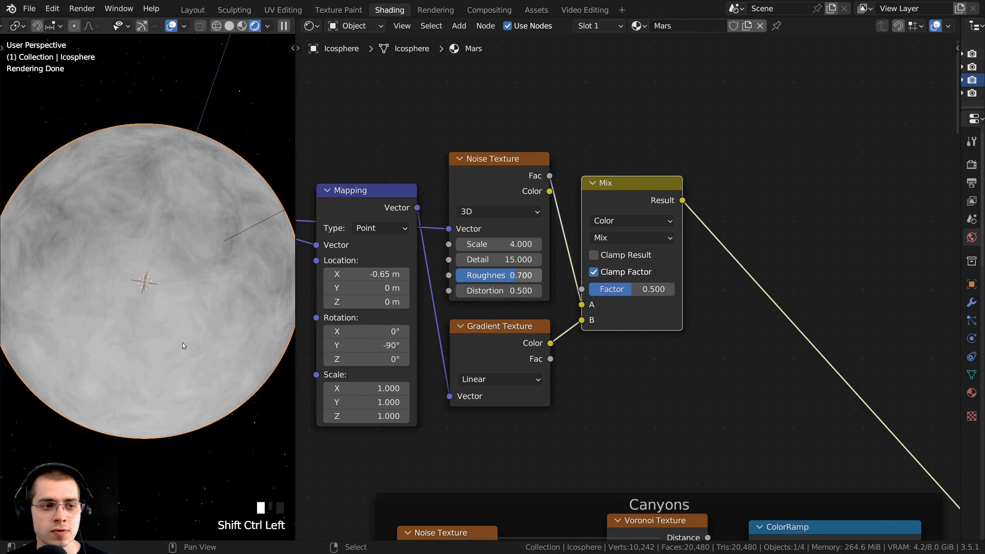
{"action": "left_click", "coordinate": [617, 237]}
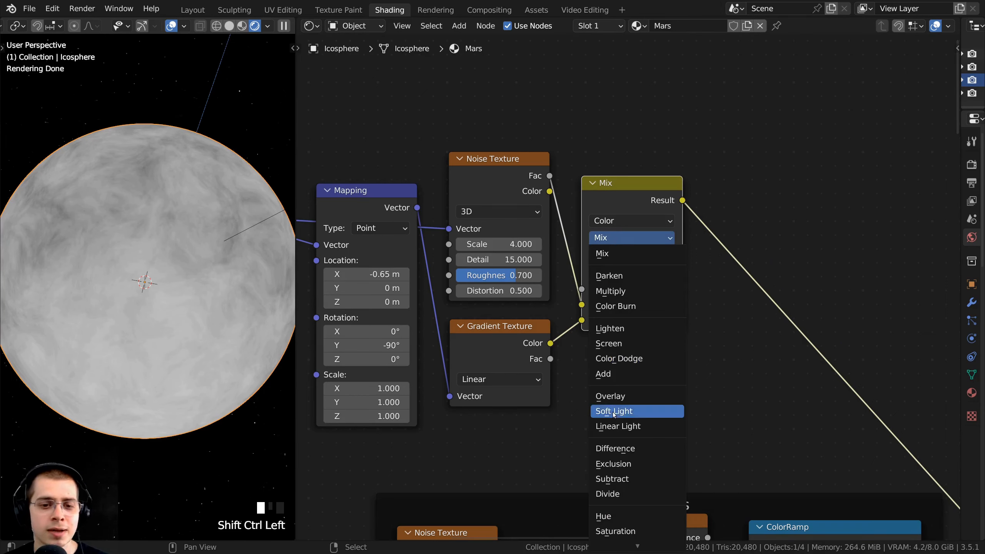
{"action": "left_click", "coordinate": [637, 426]}
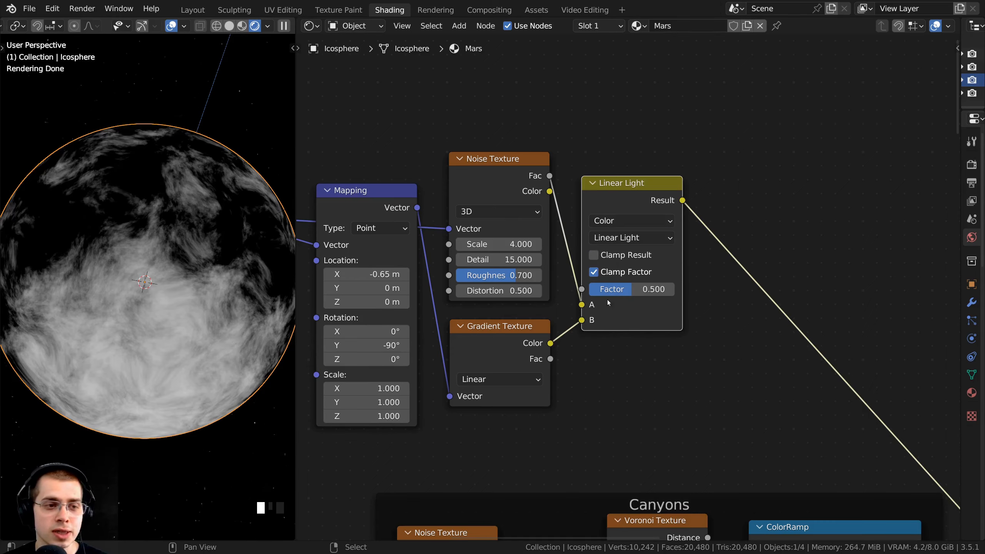
Try a Factor of 0.467 on the Linear Light node and inspect the noisy cap on the planet.
{"action": "mouse_move", "coordinate": [636, 288]}
{"action": "left_mouse_down"}
{"action": "mouse_move", "coordinate": [615, 289]}
{"action": "mouse_move", "coordinate": [664, 289]}
{"action": "mouse_move", "coordinate": [629, 288]}
{"action": "left_mouse_up"}
{"action": "middle_click_drag", "start_coordinate": [161, 300], "coordinate": [233, 246]}
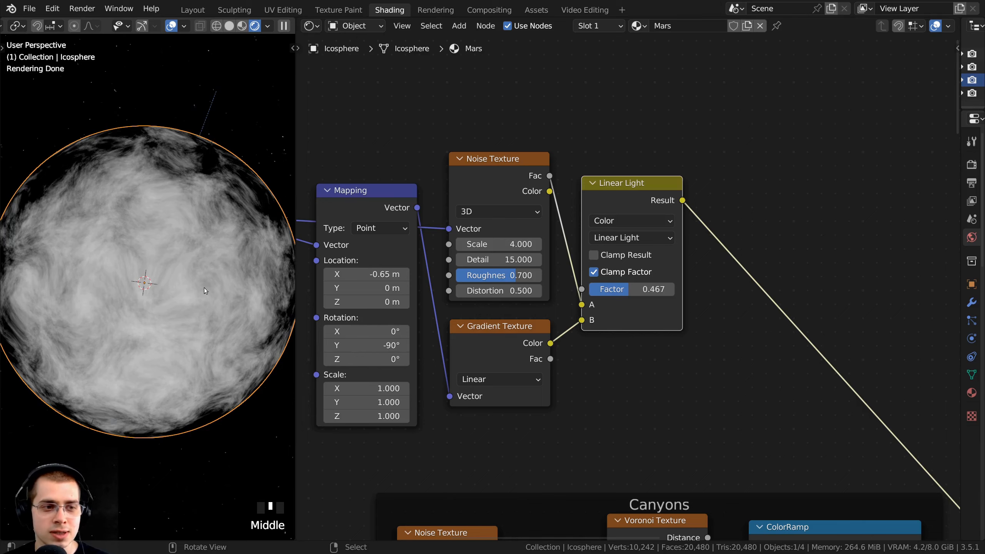
{"action": "middle_click_drag", "start_coordinate": [204, 287], "coordinate": [212, 241]}
{"action": "scroll", "coordinate": [211, 240], "scroll_direction": "down", "scroll_amount": 2}
Try a Factor of 0.670 on the Linear Light node and inspect the cap from several angles.
{"action": "mouse_move", "coordinate": [644, 289]}
{"action": "left_mouse_down"}
{"action": "mouse_move", "coordinate": [678, 289]}
{"action": "mouse_move", "coordinate": [660, 288]}
{"action": "left_mouse_up"}
{"action": "scroll", "coordinate": [91, 308], "scroll_direction": "up", "scroll_amount": 1}
{"action": "middle_click_drag", "start_coordinate": [91, 309], "coordinate": [204, 346]}
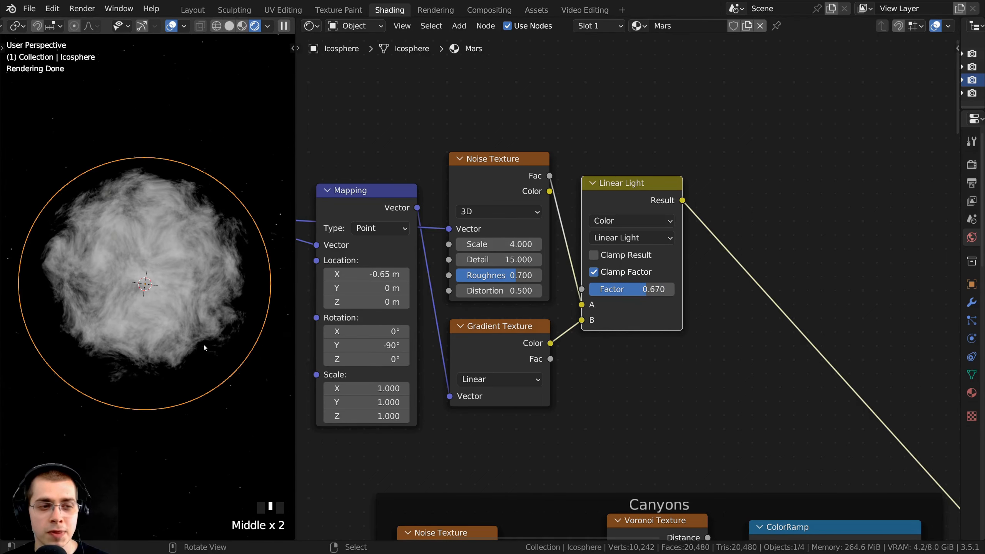
{"action": "middle_click_drag", "start_coordinate": [135, 380], "coordinate": [277, 285]}
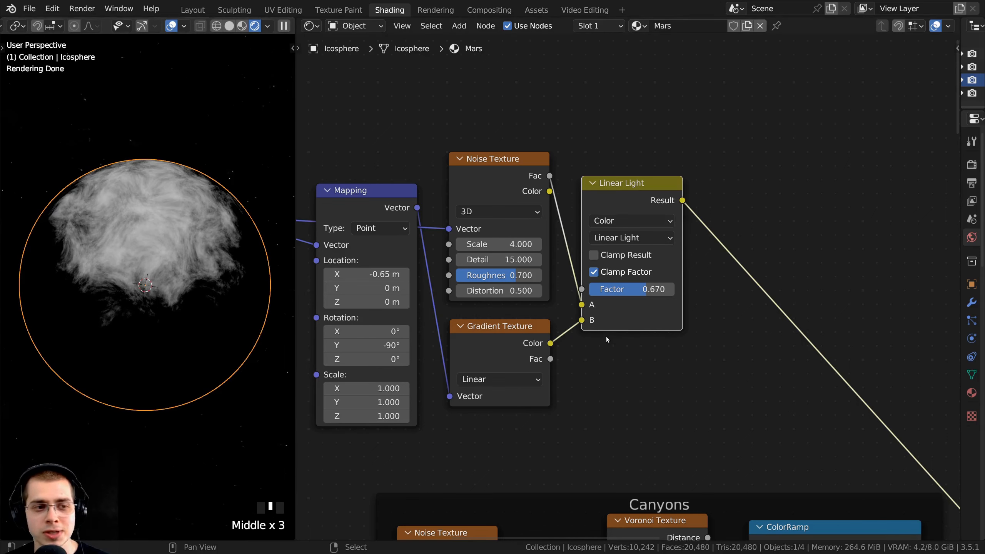
Set the Linear Light node's Factor to 1.000 and inspect the cap on the planet.
{"action": "left_click_drag", "start_coordinate": [625, 290], "coordinate": [677, 289]}
{"action": "middle_click_drag", "start_coordinate": [157, 269], "coordinate": [168, 328]}
{"action": "middle_click_drag", "start_coordinate": [98, 317], "coordinate": [179, 280]}
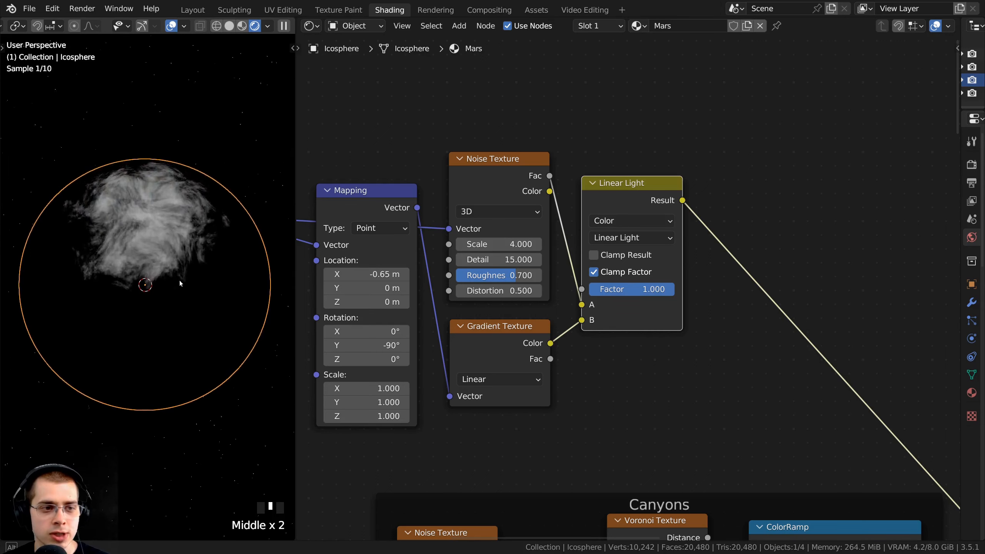
Move the Noise Texture node slightly lower and examine the polar cap's wispy edges up close.
{"action": "left_click_drag", "start_coordinate": [468, 195], "coordinate": [466, 200]}
{"action": "middle_click_drag", "start_coordinate": [97, 272], "coordinate": [106, 257]}
{"action": "scroll", "coordinate": [166, 174], "scroll_direction": "up", "scroll_amount": 2}
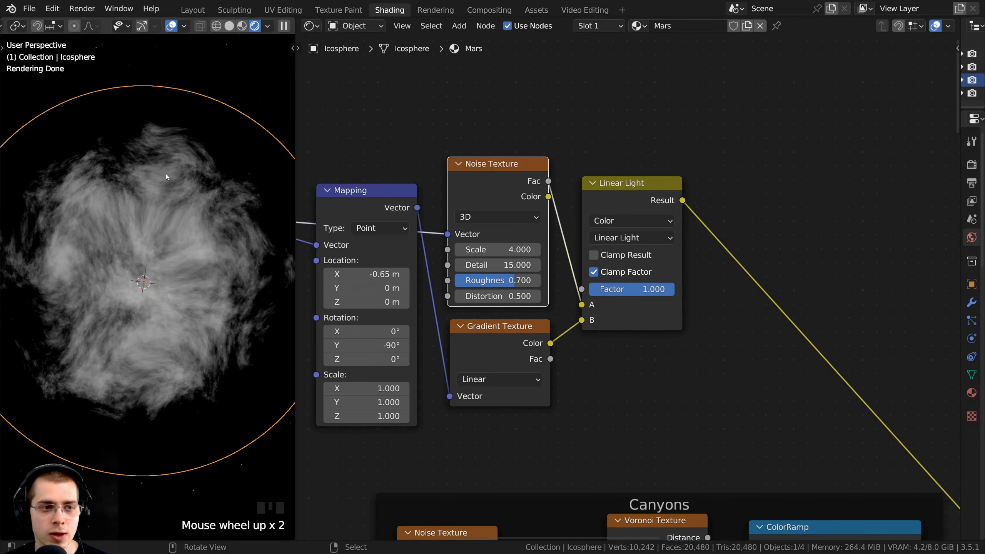
{"action": "scroll", "coordinate": [161, 286], "scroll_direction": "down", "scroll_amount": 2}
{"action": "middle_click_drag", "start_coordinate": [166, 221], "coordinate": [164, 236]}
{"action": "scroll", "coordinate": [90, 256], "scroll_direction": "up", "scroll_amount": 3}
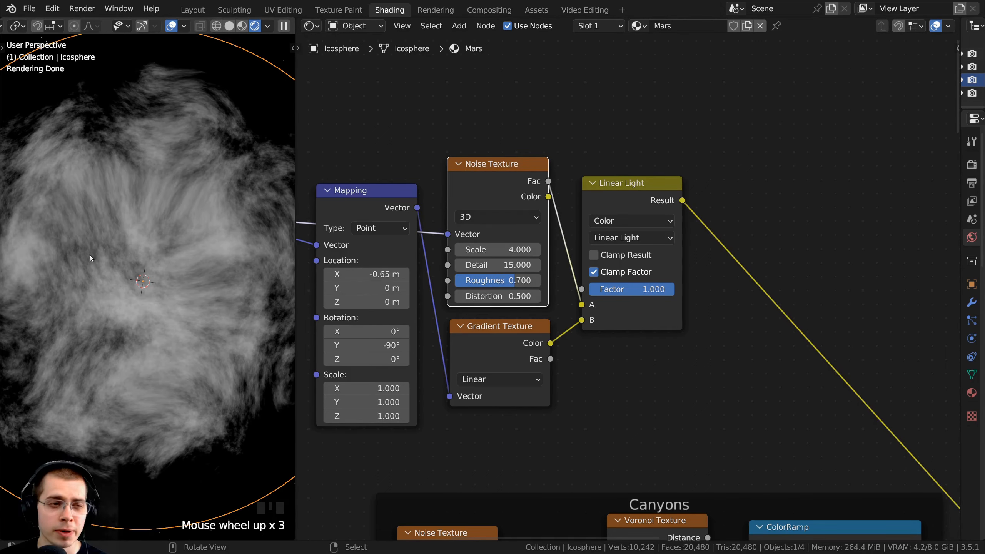
{"action": "middle_click_drag", "start_coordinate": [577, 145], "coordinate": [567, 144]}
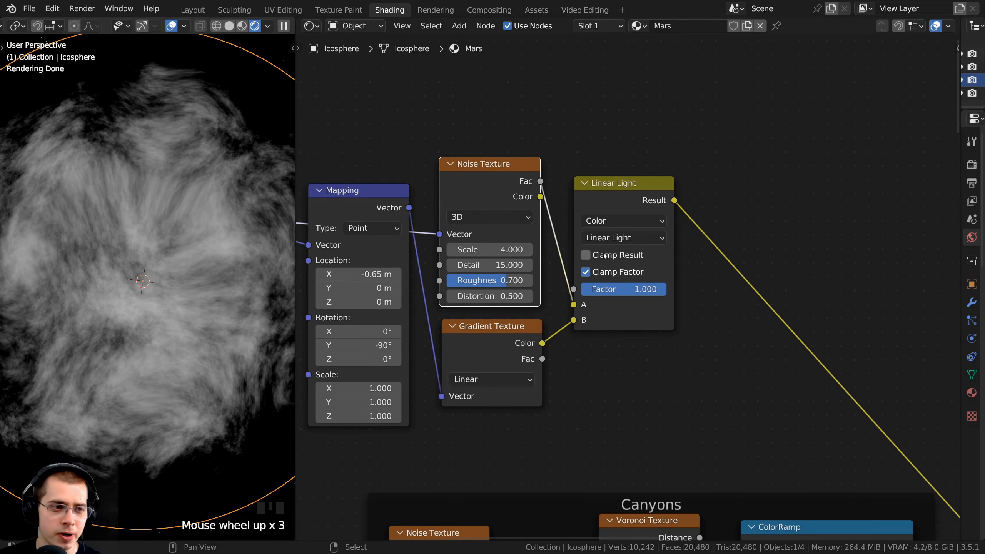
Add a ColorRamp node on the link after the Linear Light node and place it beside that node.
{"action": "key", "text": "shift+a"}
{"action": "type", "text": "col"}
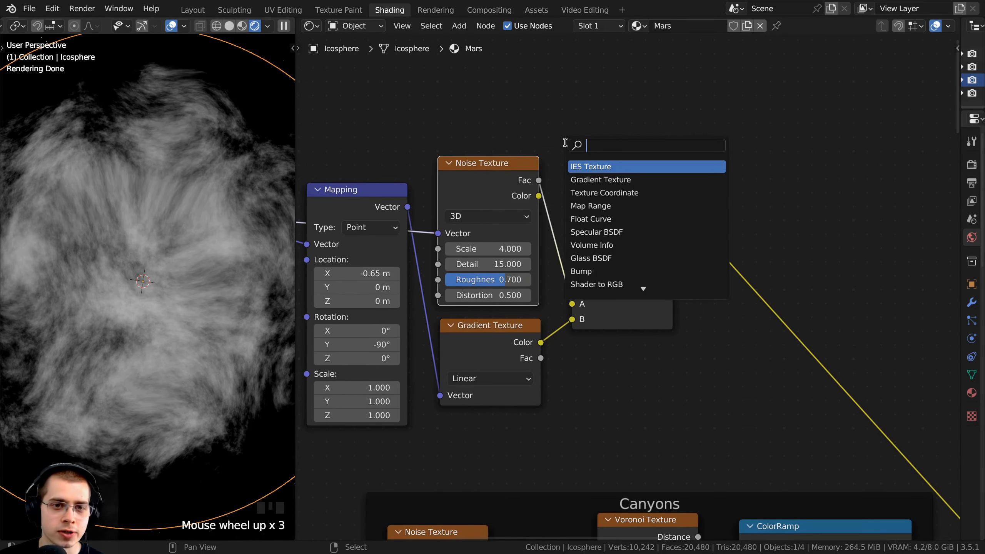
{"action": "left_click", "coordinate": [596, 167]}
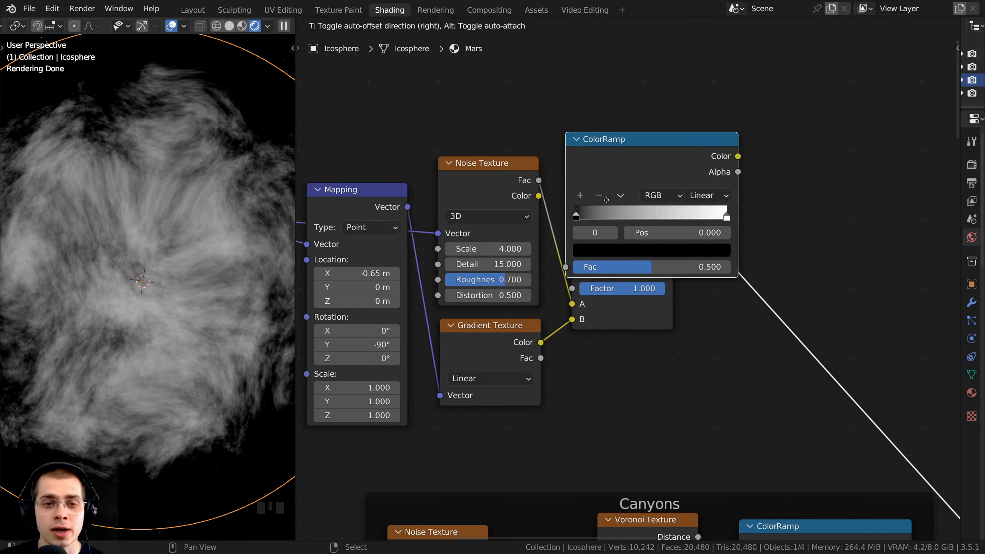
{"action": "left_click", "coordinate": [730, 229]}
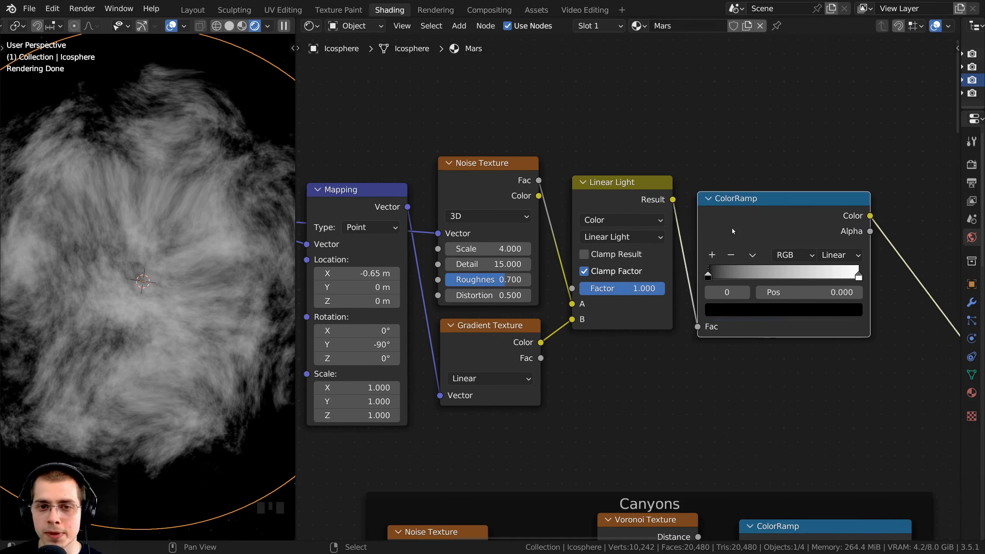
{"action": "left_click_drag", "start_coordinate": [737, 223], "coordinate": [710, 212]}
Sharpen the polar cap mask by moving the ColorRamp's black stop to 0.026 and white stop to 0.093.
{"action": "middle_click_drag", "start_coordinate": [695, 229], "coordinate": [558, 233]}
{"action": "scroll", "coordinate": [547, 246], "scroll_direction": "up", "scroll_amount": 4}
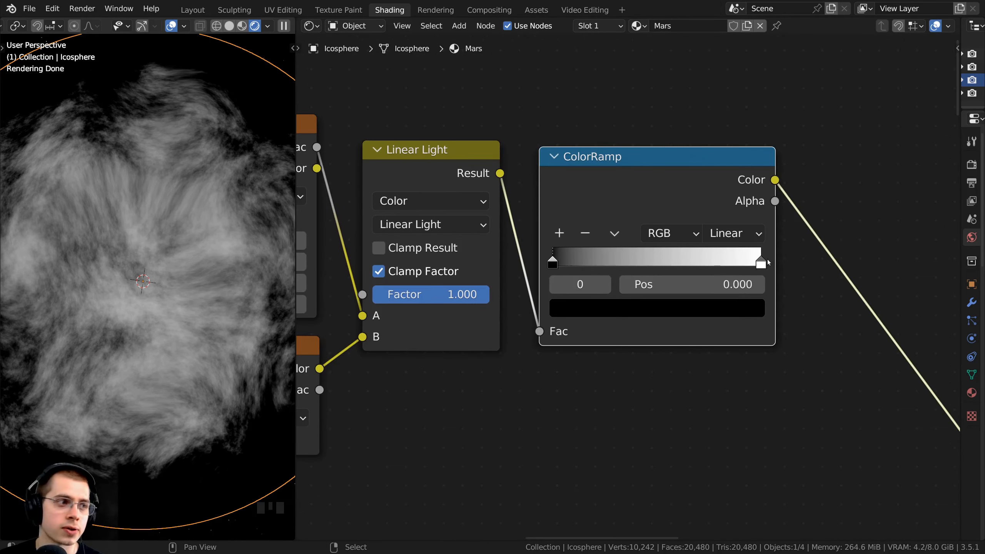
{"action": "left_click_drag", "start_coordinate": [768, 262], "coordinate": [616, 260]}
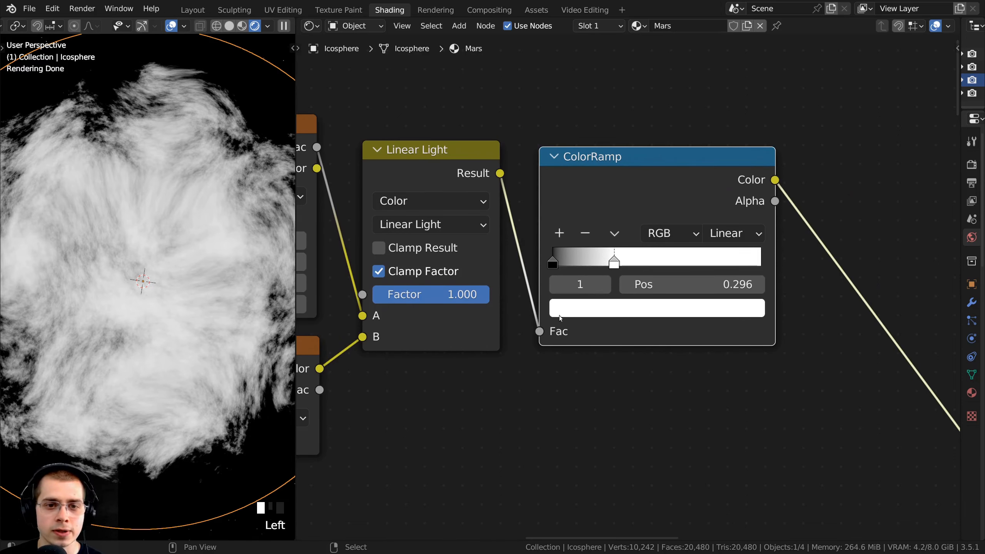
{"action": "scroll", "coordinate": [523, 265], "scroll_direction": "up", "scroll_amount": 1}
{"action": "scroll", "coordinate": [544, 258], "scroll_direction": "up", "scroll_amount": 1}
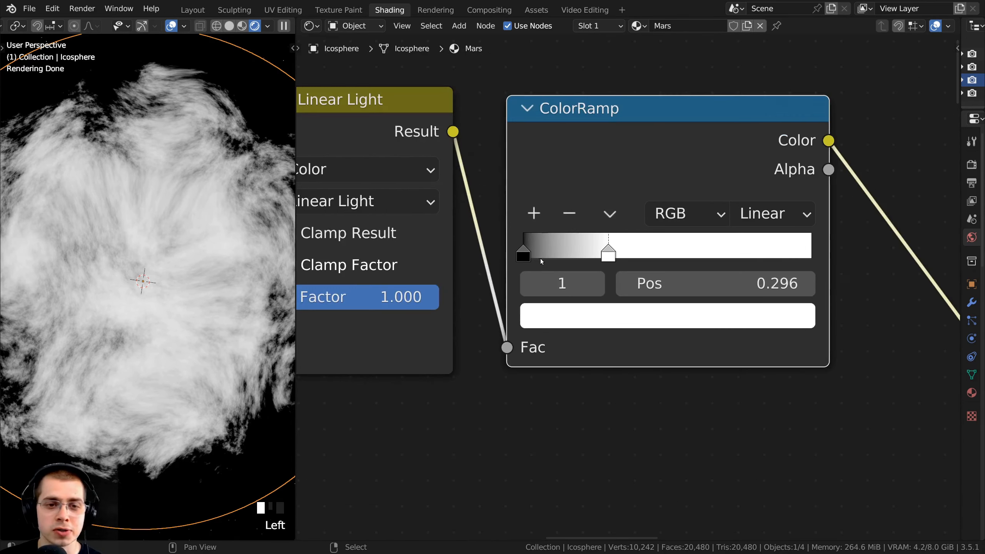
{"action": "left_click_drag", "start_coordinate": [527, 251], "coordinate": [533, 250]}
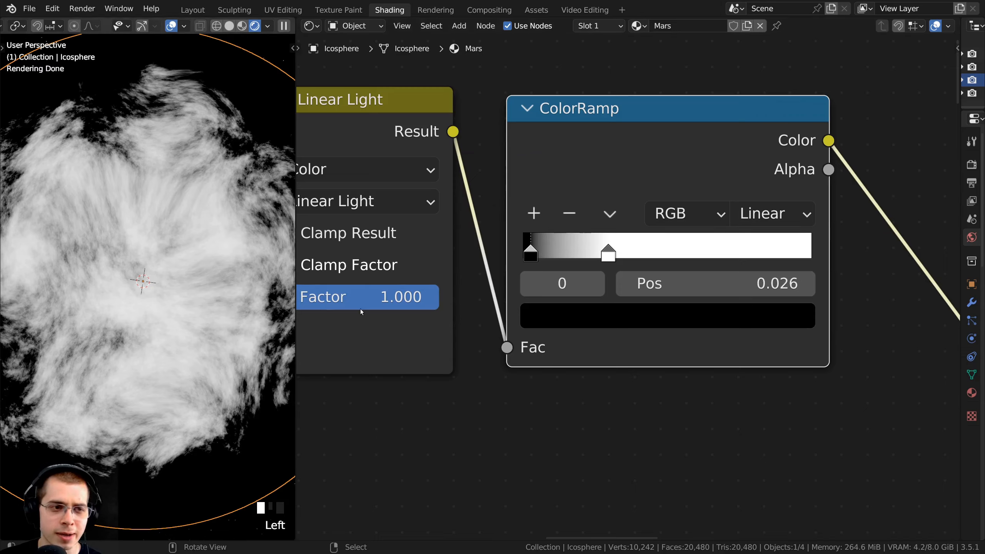
{"action": "left_click_drag", "start_coordinate": [598, 258], "coordinate": [537, 254]}
{"action": "middle_click_drag", "start_coordinate": [183, 278], "coordinate": [132, 325]}
{"action": "scroll", "coordinate": [555, 257], "scroll_direction": "up", "scroll_amount": 1}
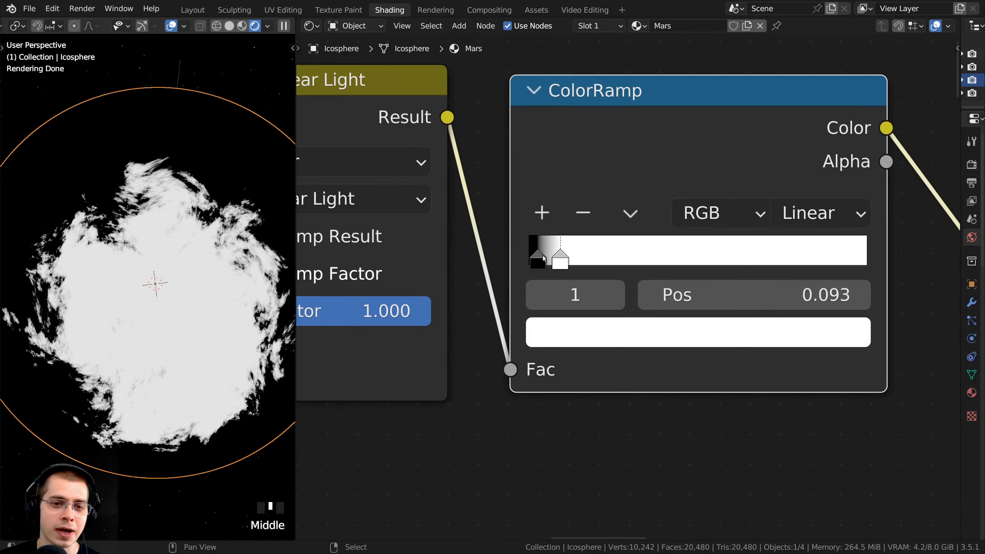
{"action": "left_click", "coordinate": [541, 257]}
Move the cap's second Mapping, Noise Texture, Gradient Texture, Linear Light and ColorRamp nodes up together to free space above the Canyons frame.
{"action": "left_click_drag", "start_coordinate": [439, 144], "coordinate": [737, 336]}
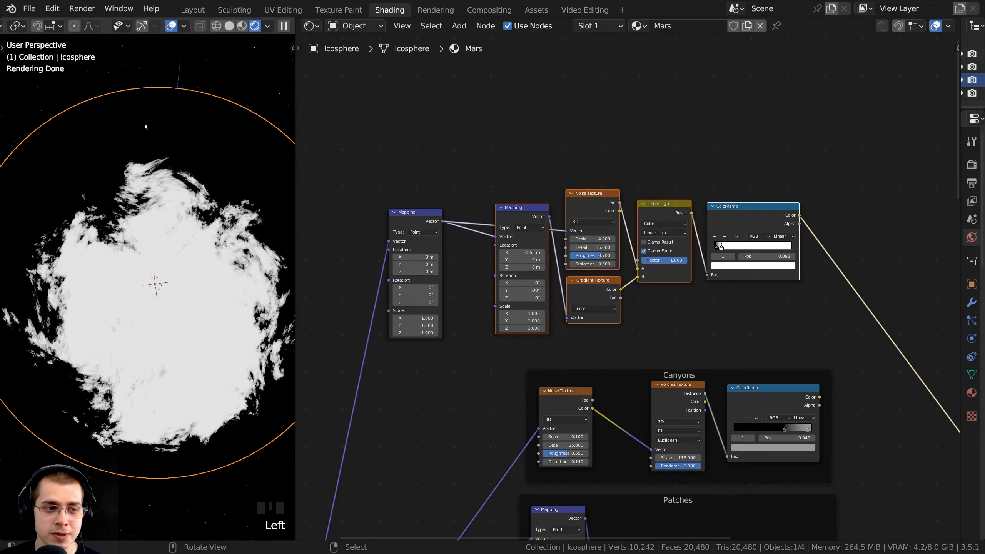
{"action": "scroll", "coordinate": [149, 204], "scroll_direction": "down", "scroll_amount": 1}
{"action": "middle_click_drag", "start_coordinate": [150, 204], "coordinate": [147, 177]}
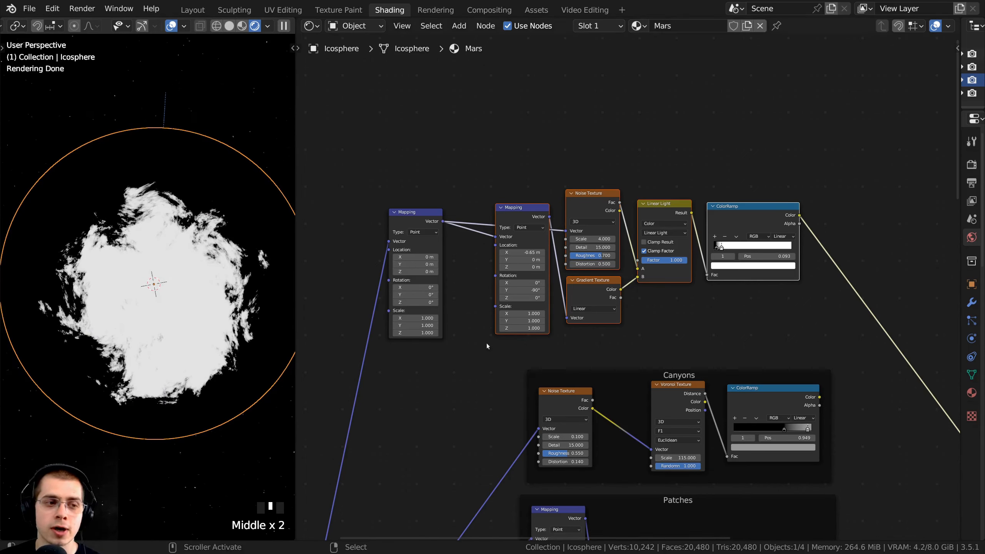
{"action": "left_click_drag", "start_coordinate": [487, 93], "coordinate": [758, 343]}
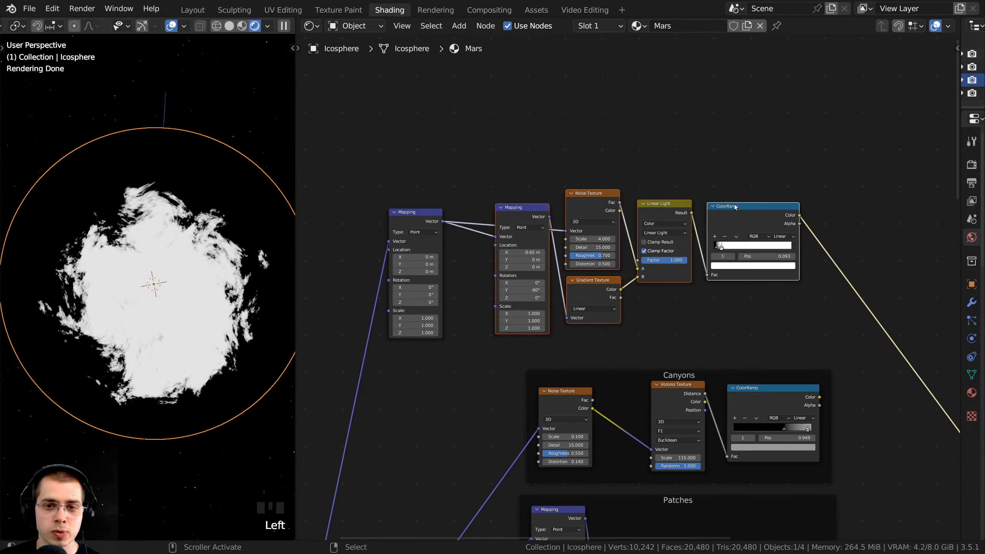
{"action": "left_click_drag", "start_coordinate": [733, 202], "coordinate": [741, 82]}
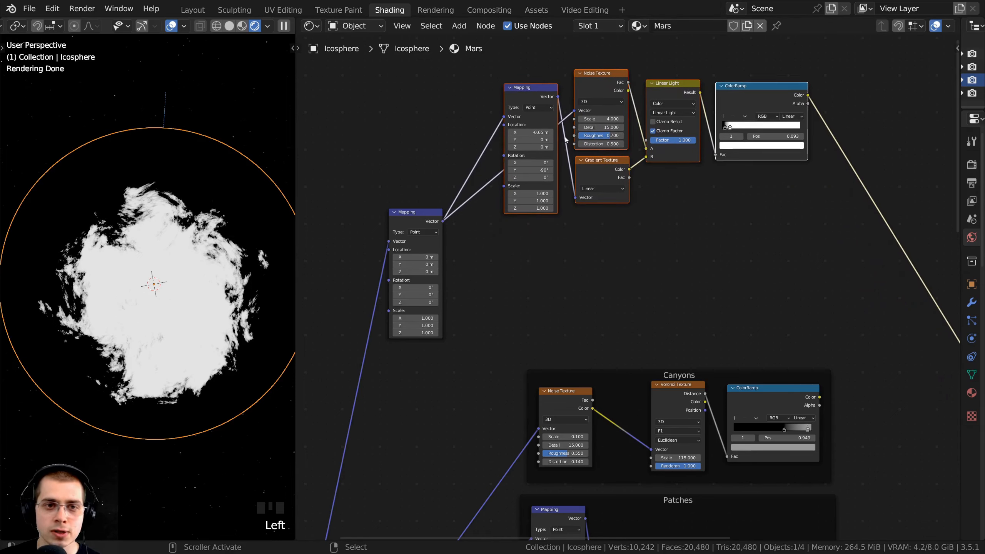
Duplicate the cap mask nodes with their input links, place the copy below the original, and preview the copied ColorRamp.
{"action": "key", "text": "shift+ctrl+d"}
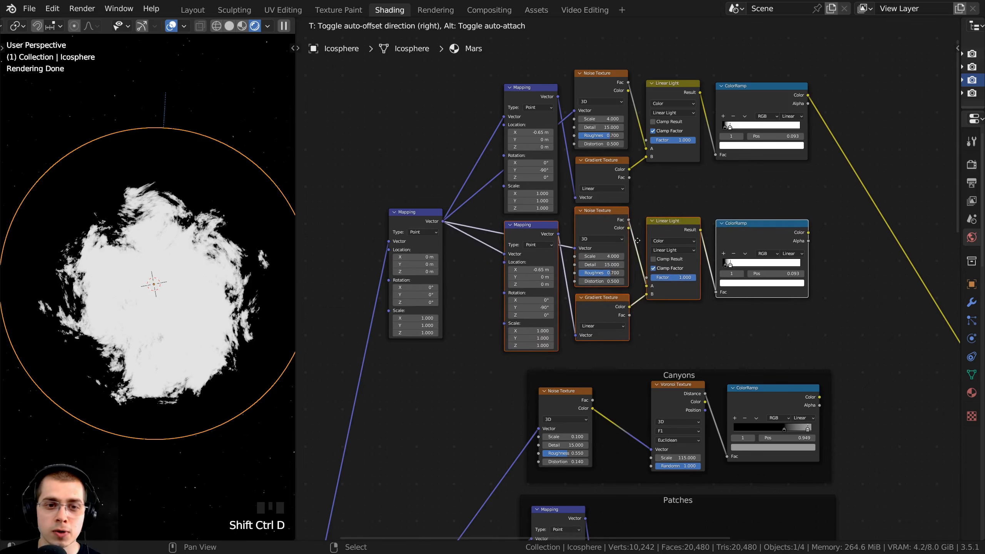
{"action": "left_click", "coordinate": [638, 240]}
{"action": "middle_click_drag", "start_coordinate": [790, 206], "coordinate": [730, 193]}
{"action": "scroll", "coordinate": [730, 193], "scroll_direction": "up", "scroll_amount": 3}
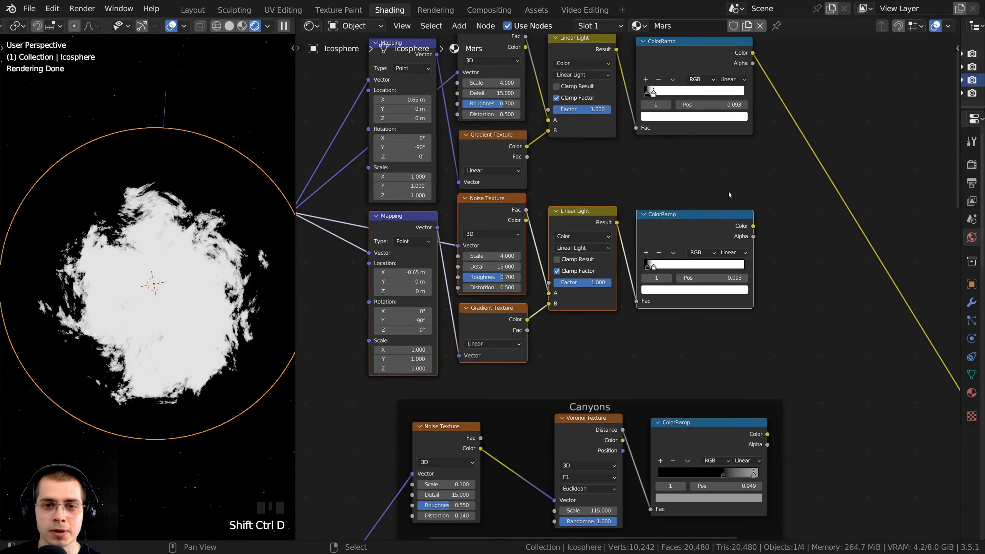
{"action": "left_click", "coordinate": [679, 228], "text": "ctrl+shift"}
{"action": "middle_click_drag", "start_coordinate": [651, 242], "coordinate": [766, 238]}
{"action": "scroll", "coordinate": [766, 238], "scroll_direction": "up", "scroll_amount": 2}
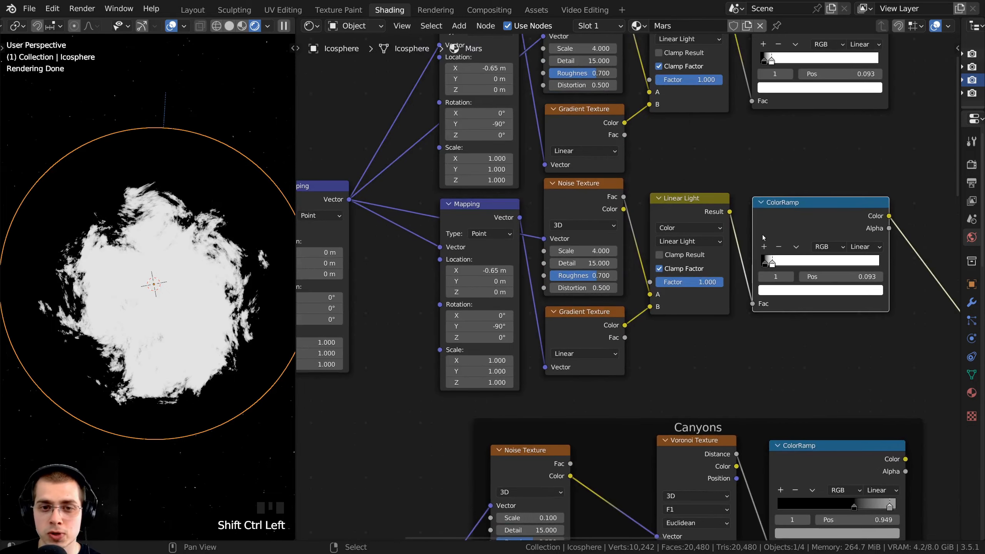
Set the Y rotation of the duplicated Mapping node to 90°.
{"action": "middle_click_drag", "start_coordinate": [555, 296], "coordinate": [542, 307]}
{"action": "scroll", "coordinate": [542, 307], "scroll_direction": "up", "scroll_amount": 1}
{"action": "left_click", "coordinate": [454, 223]}
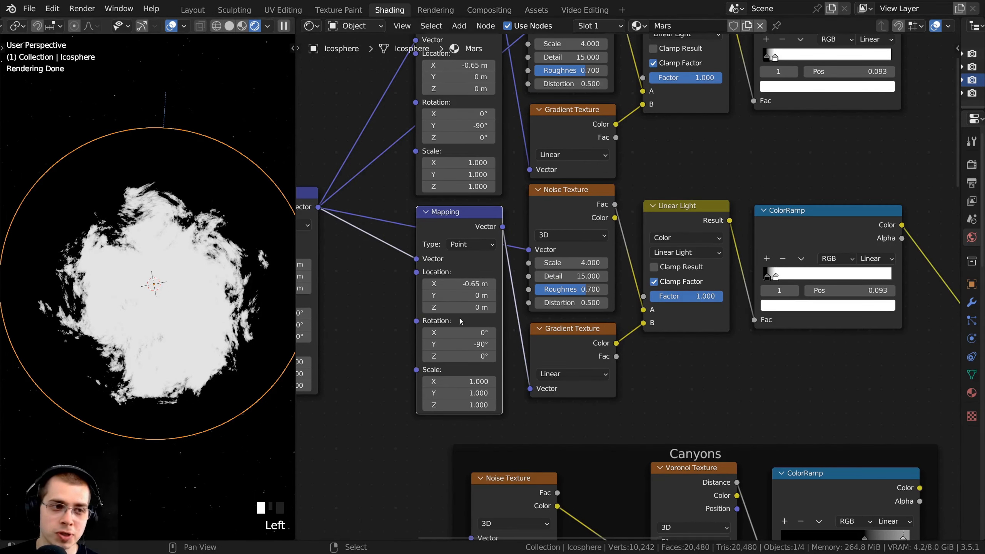
{"action": "middle_click_drag", "start_coordinate": [461, 309], "coordinate": [516, 285]}
{"action": "scroll", "coordinate": [516, 285], "scroll_direction": "up", "scroll_amount": 1}
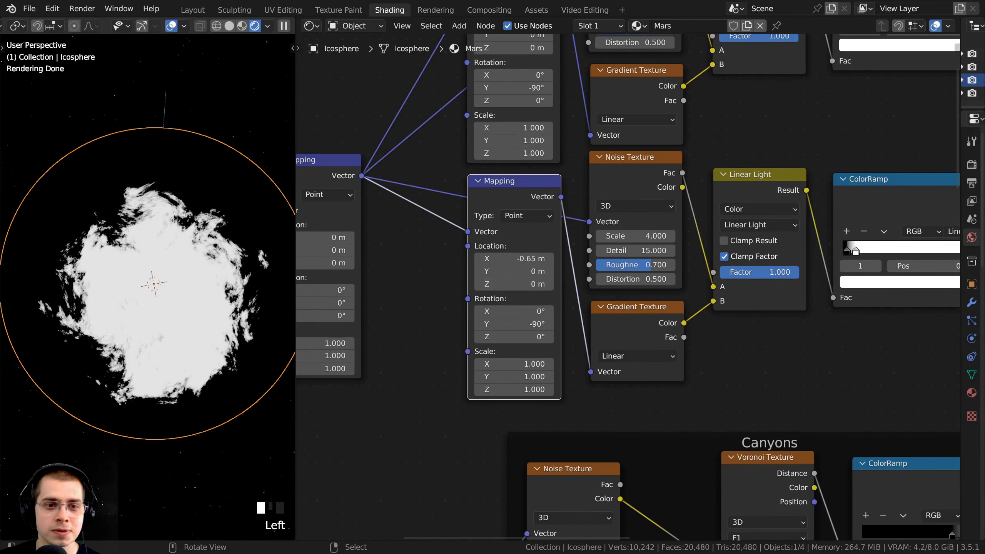
{"action": "left_click_drag", "start_coordinate": [515, 326], "coordinate": [477, 326]}
{"action": "right_click", "coordinate": [515, 326]}
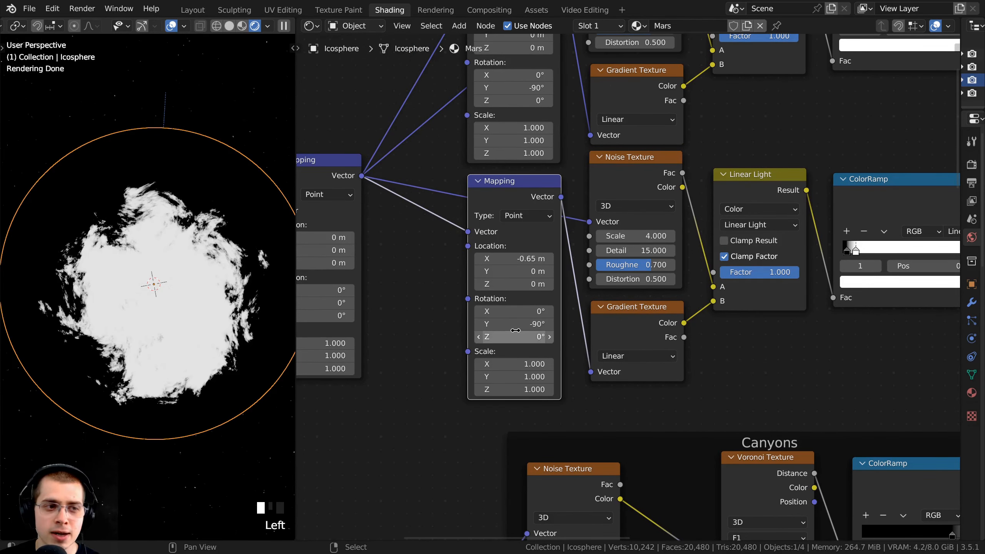
{"action": "left_click", "coordinate": [500, 333]}
{"action": "left_click", "coordinate": [498, 324]}
{"action": "left_click", "coordinate": [498, 324]}
{"action": "left_click", "coordinate": [486, 323]}
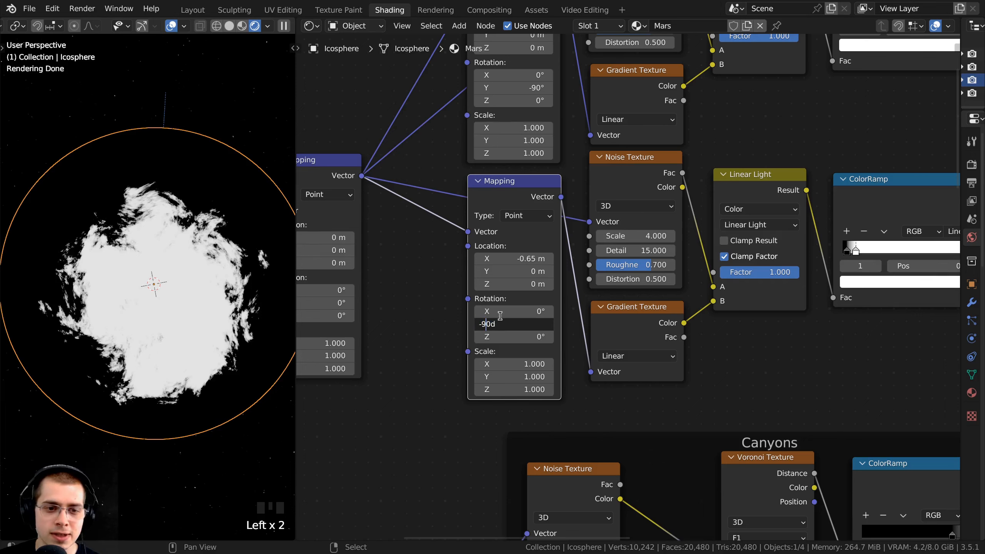
{"action": "key", "text": "Left"}
{"action": "key", "text": "Left"}
{"action": "key", "text": "Delete"}
{"action": "key", "text": "Return"}
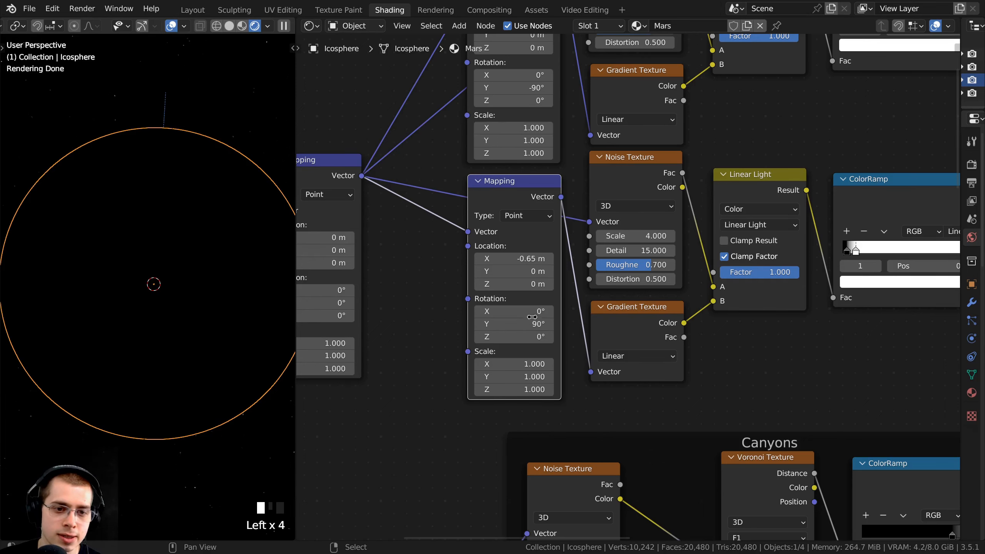
Preview the original and duplicated ColorRamp outputs in turn and examine the cap at each pole.
{"action": "scroll", "coordinate": [33, 154], "scroll_direction": "down", "scroll_amount": 1}
{"action": "middle_click_drag", "start_coordinate": [199, 163], "coordinate": [185, 217]}
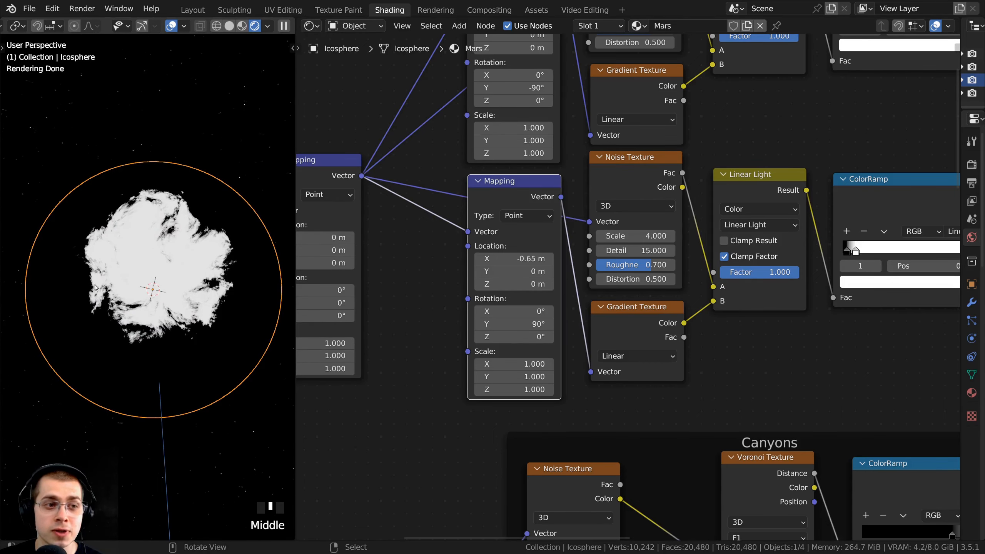
{"action": "scroll", "coordinate": [873, 136], "scroll_direction": "down", "scroll_amount": 4}
{"action": "middle_click_drag", "start_coordinate": [911, 112], "coordinate": [662, 236]}
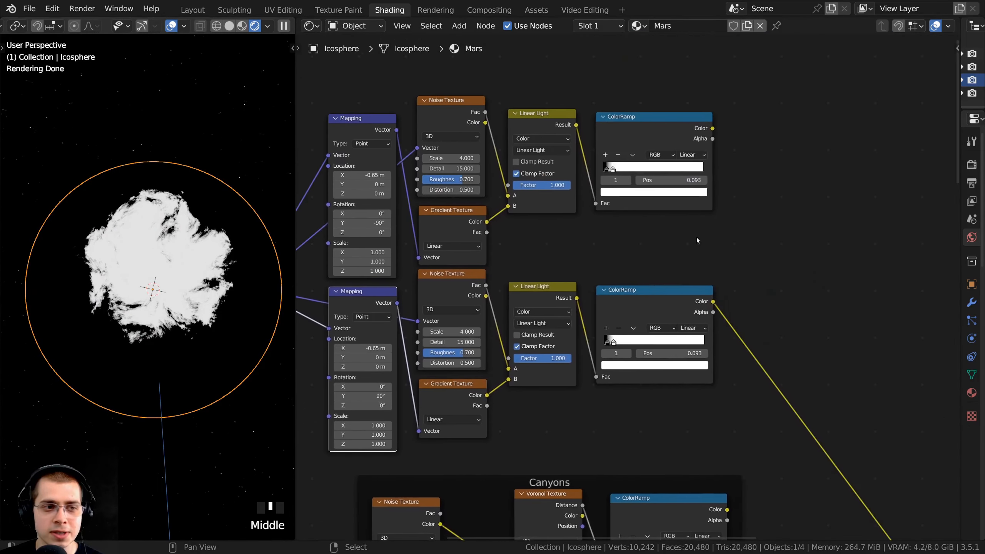
{"action": "left_click", "coordinate": [655, 132], "text": "ctrl+shift"}
{"action": "middle_click_drag", "start_coordinate": [181, 248], "coordinate": [175, 257]}
{"action": "middle_click_drag", "start_coordinate": [174, 258], "coordinate": [171, 232]}
{"action": "mouse_move", "coordinate": [411, 356]}
{"action": "left_mouse_down"}
{"action": "mouse_move", "coordinate": [424, 356]}
{"action": "mouse_move", "coordinate": [411, 356]}
{"action": "left_mouse_up"}
{"action": "key", "text": "a"}
{"action": "key", "text": "a"}
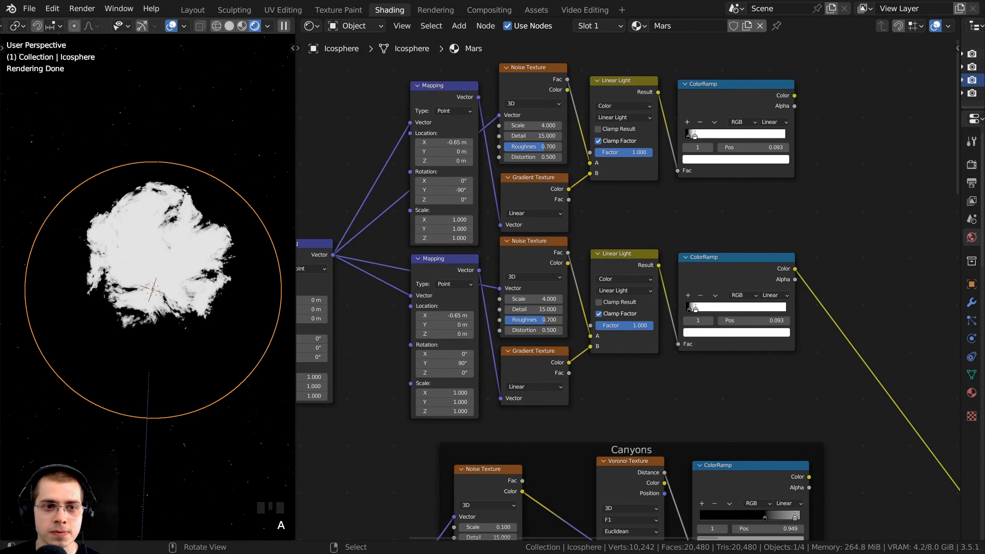
{"action": "left_click", "coordinate": [729, 304], "text": "ctrl+shift"}
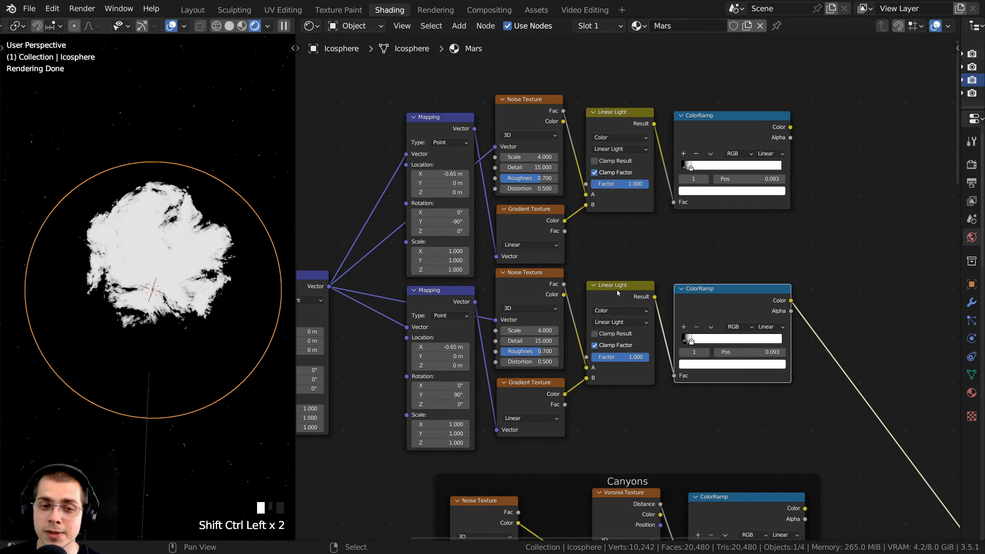
Duplicate the lower Linear Light node and place the copy beyond the two ColorRamp nodes.
{"action": "right_click", "coordinate": [617, 290]}
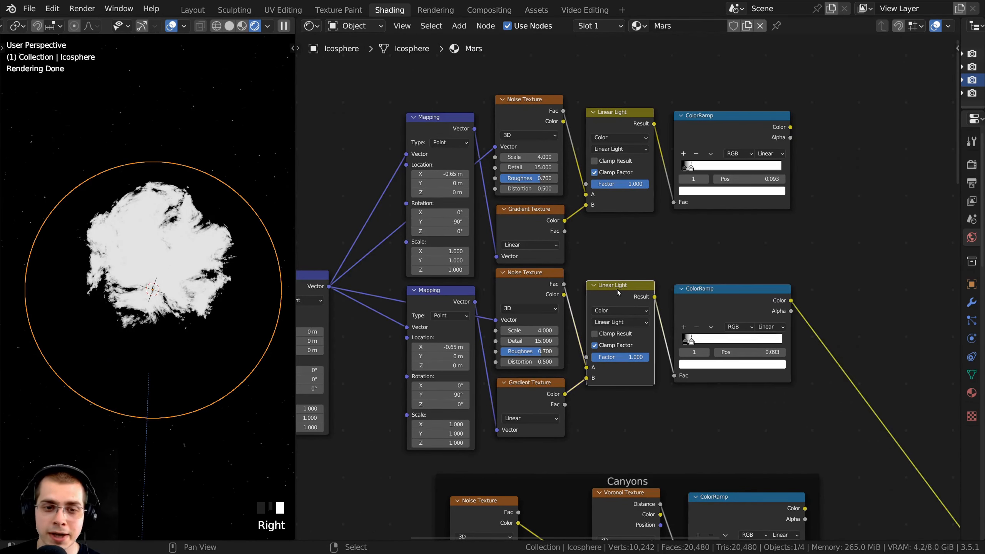
{"action": "middle_click_drag", "start_coordinate": [617, 290], "coordinate": [490, 290]}
{"action": "key", "text": "shift+d"}
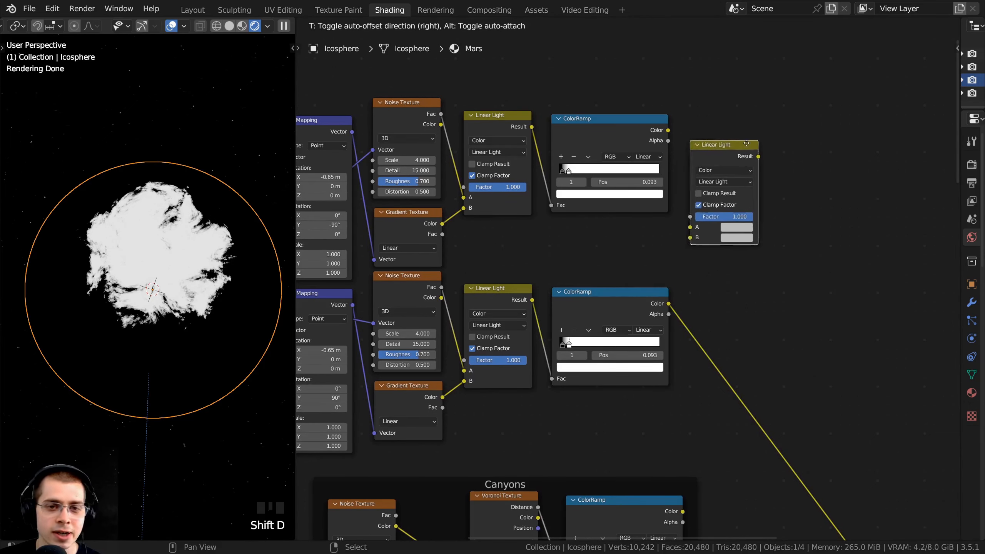
{"action": "left_click", "coordinate": [747, 193]}
{"action": "scroll", "coordinate": [587, 137], "scroll_direction": "up", "scroll_amount": 2}
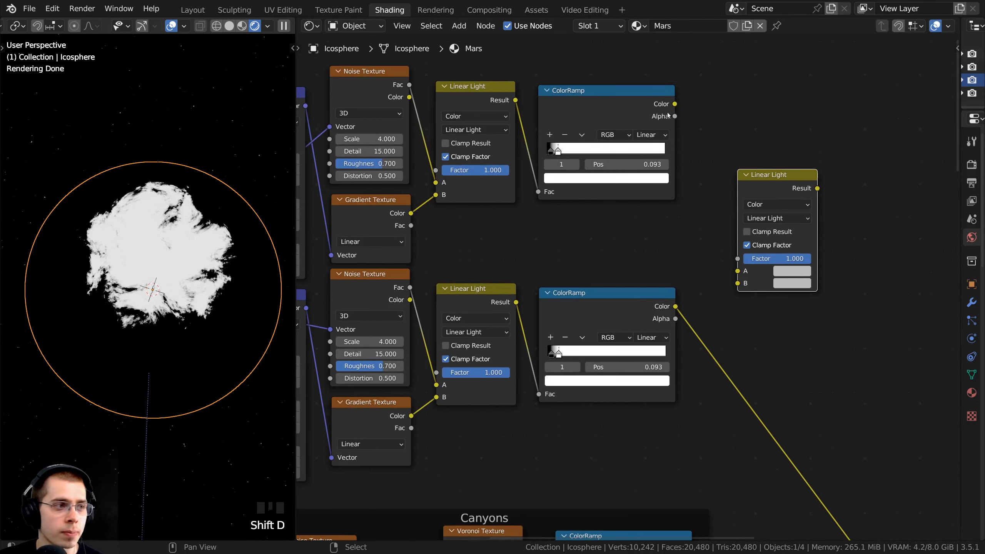
Connect the upper ColorRamp to A and the lower one to B of the new Linear Light node, and preview its result.
{"action": "middle_click_drag", "start_coordinate": [680, 98], "coordinate": [622, 97]}
{"action": "left_click_drag", "start_coordinate": [619, 105], "coordinate": [678, 271]}
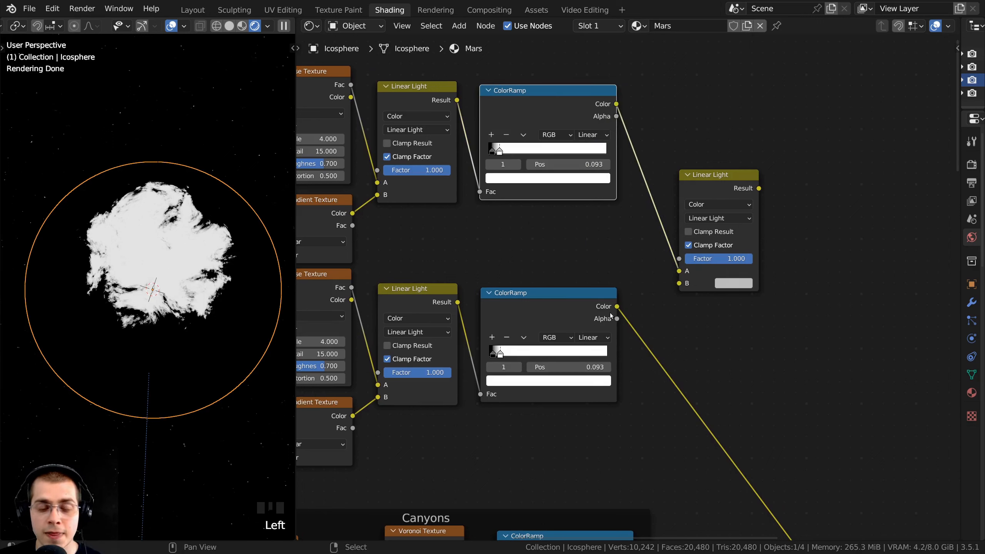
{"action": "left_click_drag", "start_coordinate": [617, 306], "coordinate": [679, 283]}
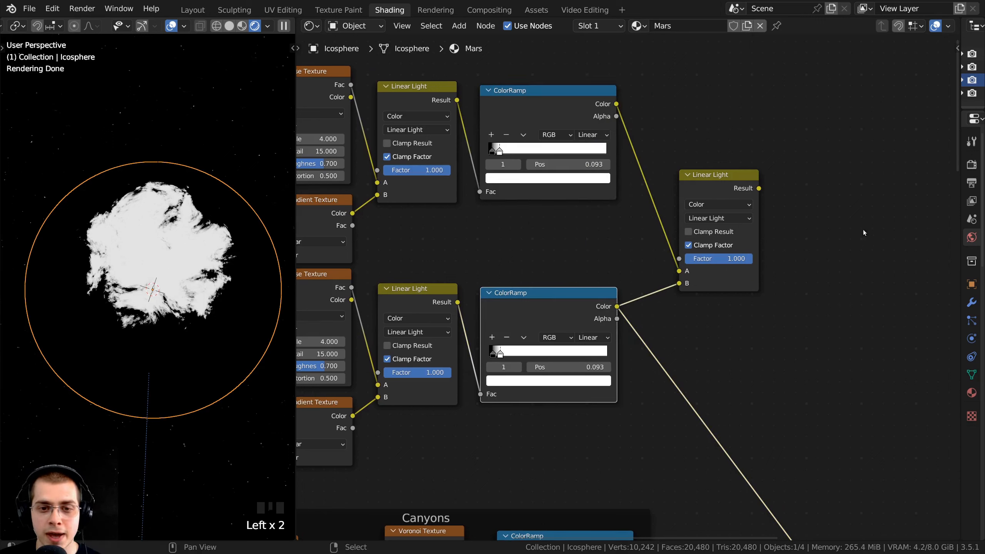
{"action": "left_click", "coordinate": [718, 186], "text": "ctrl+shift"}
{"action": "left_click_drag", "start_coordinate": [725, 189], "coordinate": [705, 189]}
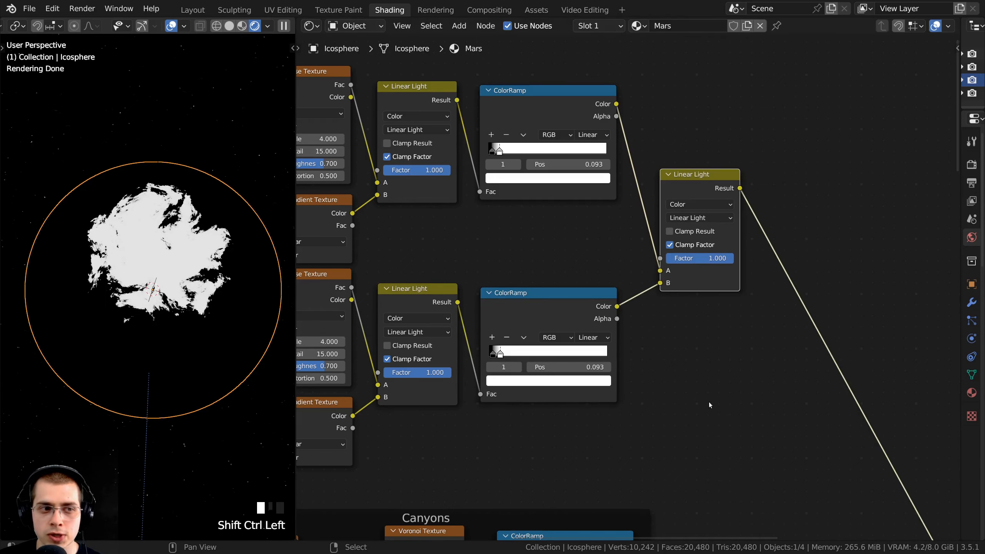
Change the blend mode of the node combining both cap masks to Lighten.
{"action": "middle_click_drag", "start_coordinate": [195, 357], "coordinate": [183, 355]}
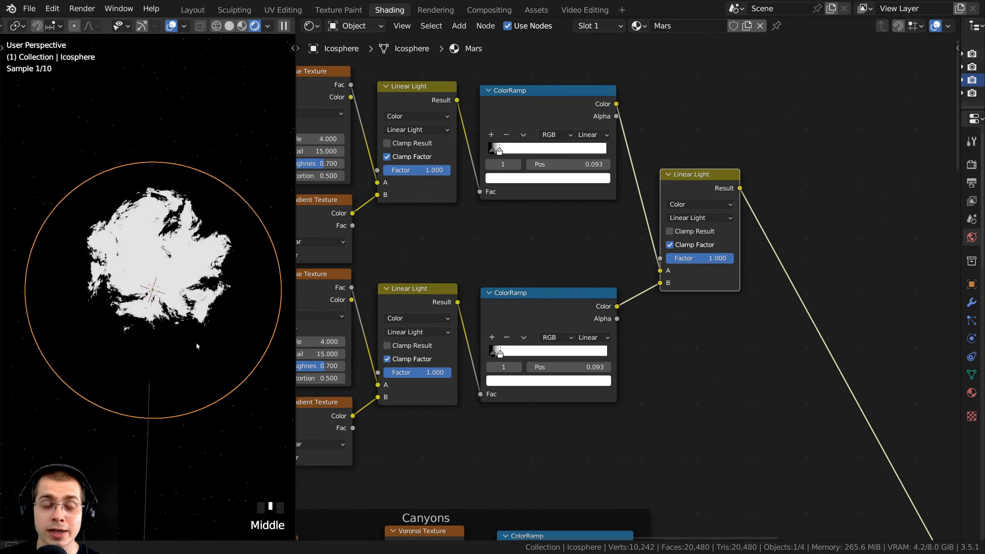
{"action": "scroll", "coordinate": [99, 348], "scroll_direction": "up", "scroll_amount": 2}
{"action": "scroll", "coordinate": [677, 245], "scroll_direction": "up", "scroll_amount": 2}
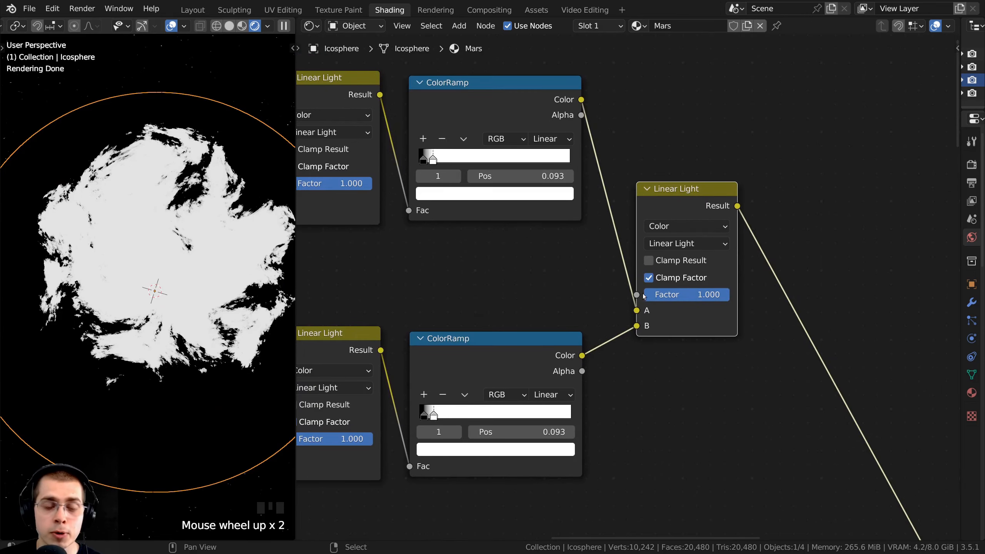
{"action": "left_click", "coordinate": [676, 243]}
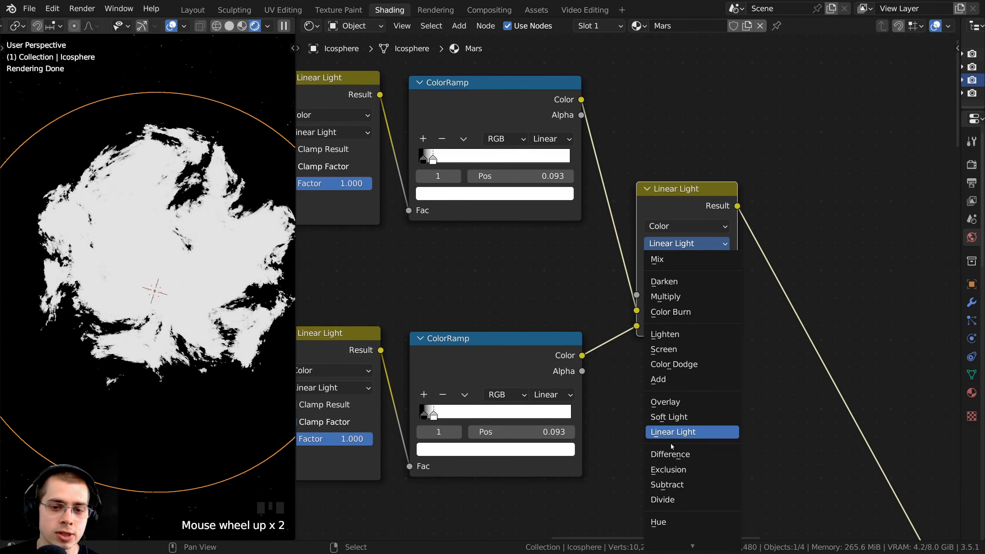
{"action": "left_click", "coordinate": [676, 335]}
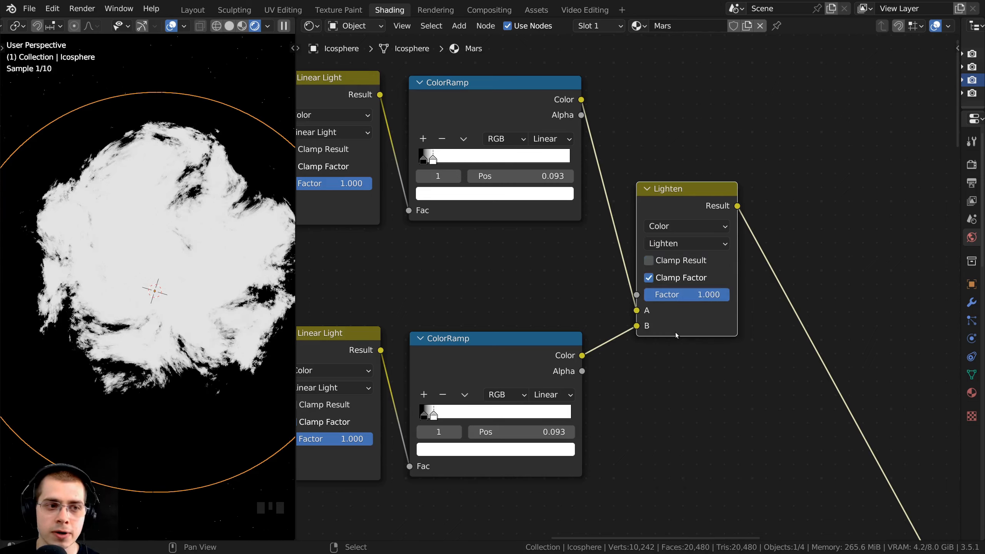
Move the Lighten node slightly closer to the ColorRamps and inspect the combined cap mask around the planet.
{"action": "scroll", "coordinate": [163, 257], "scroll_direction": "down", "scroll_amount": 2}
{"action": "middle_click_drag", "start_coordinate": [163, 257], "coordinate": [185, 349]}
{"action": "left_click_drag", "start_coordinate": [652, 205], "coordinate": [644, 206]}
{"action": "mouse_move", "coordinate": [668, 295]}
{"action": "left_mouse_down"}
{"action": "mouse_move", "coordinate": [654, 295]}
{"action": "mouse_move", "coordinate": [679, 296]}
{"action": "left_mouse_up"}
{"action": "middle_click_drag", "start_coordinate": [176, 264], "coordinate": [176, 270]}
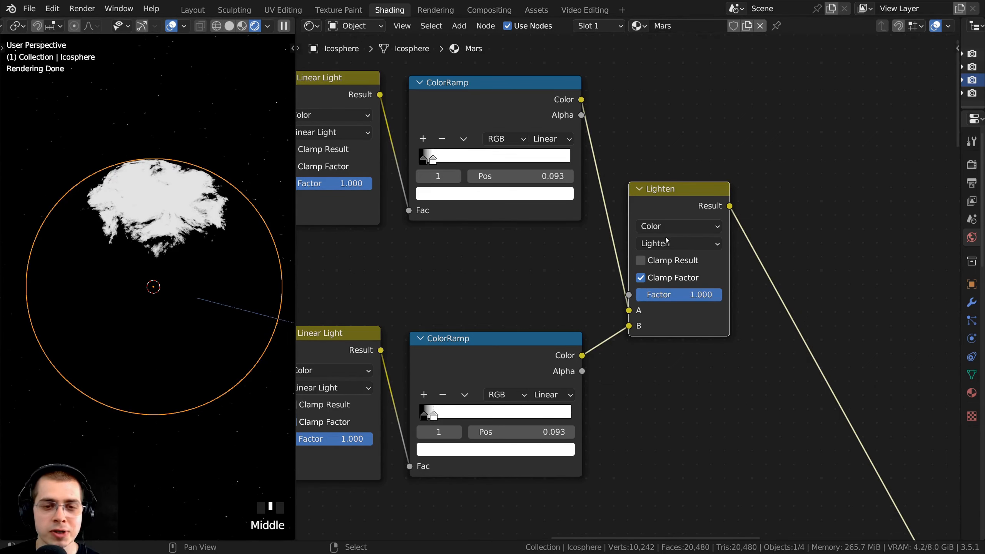
Shift all the pole mask nodes, from their Mapping nodes through Lighten, slightly and join them in a new frame.
{"action": "scroll", "coordinate": [585, 269], "scroll_direction": "down", "scroll_amount": 2}
{"action": "scroll", "coordinate": [802, 151], "scroll_direction": "down", "scroll_amount": 3}
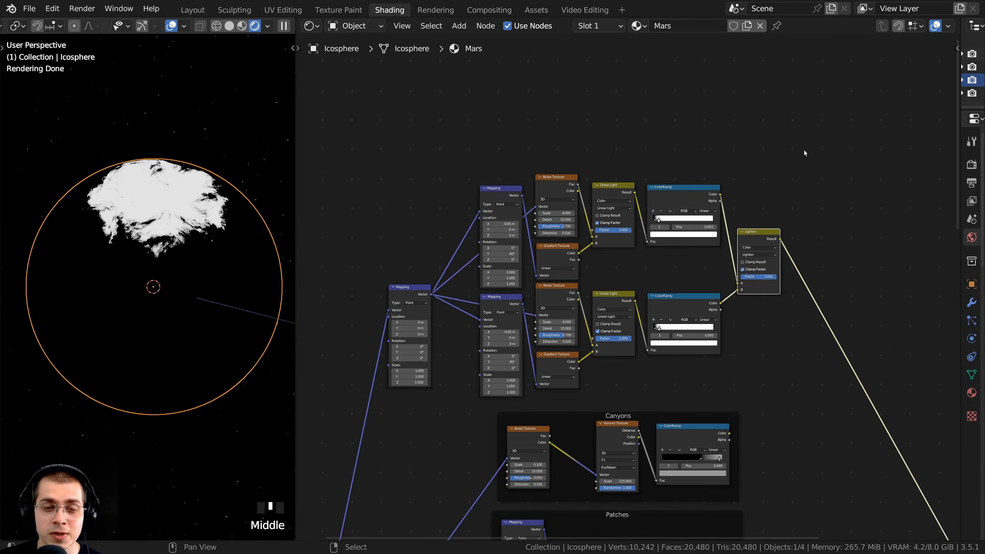
{"action": "left_click", "coordinate": [824, 144]}
{"action": "left_click_drag", "start_coordinate": [879, 92], "coordinate": [344, 405]}
{"action": "left_click_drag", "start_coordinate": [411, 355], "coordinate": [420, 345]}
{"action": "key", "text": "ctrl+j"}
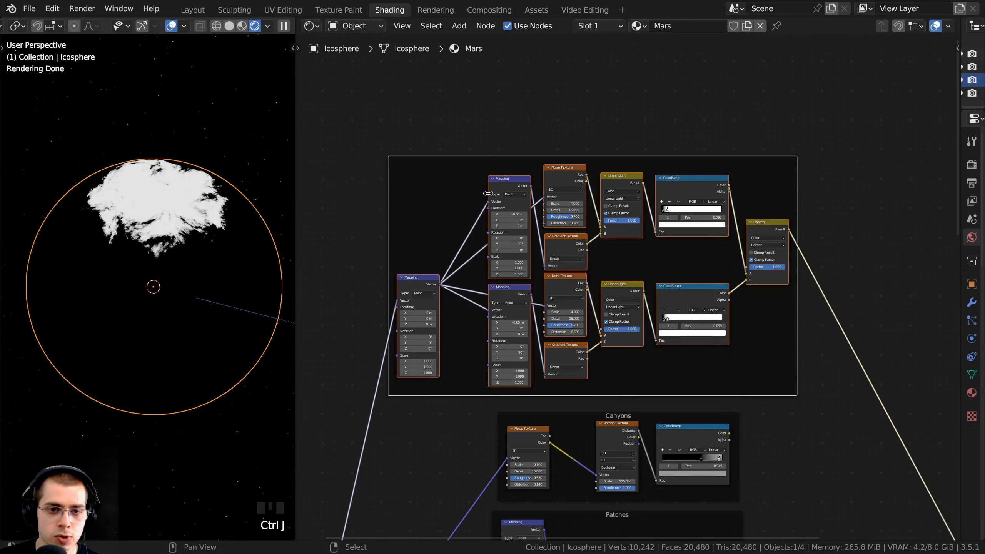
Label the new frame around the cap mask nodes "Poles".
{"action": "left_click", "coordinate": [493, 159]}
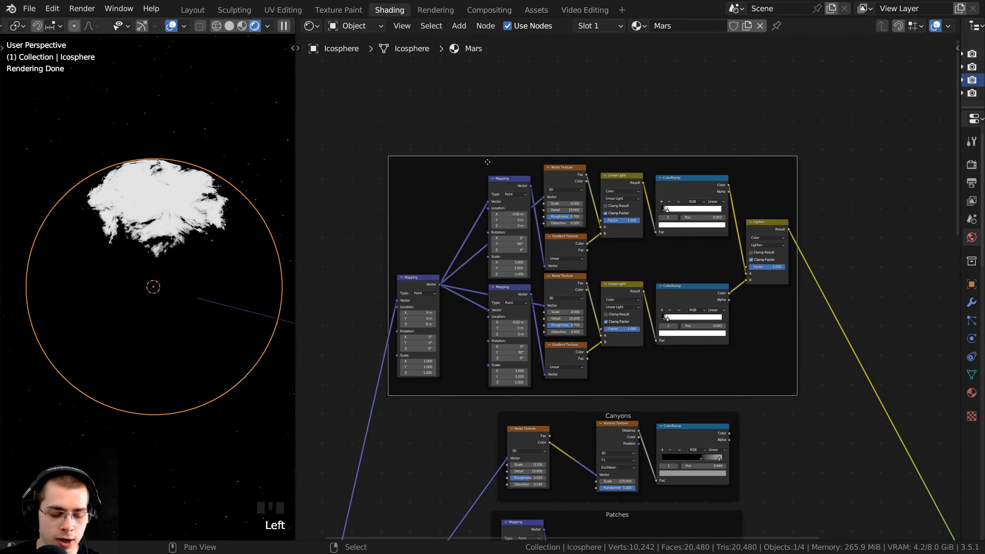
{"action": "key", "text": "F2"}
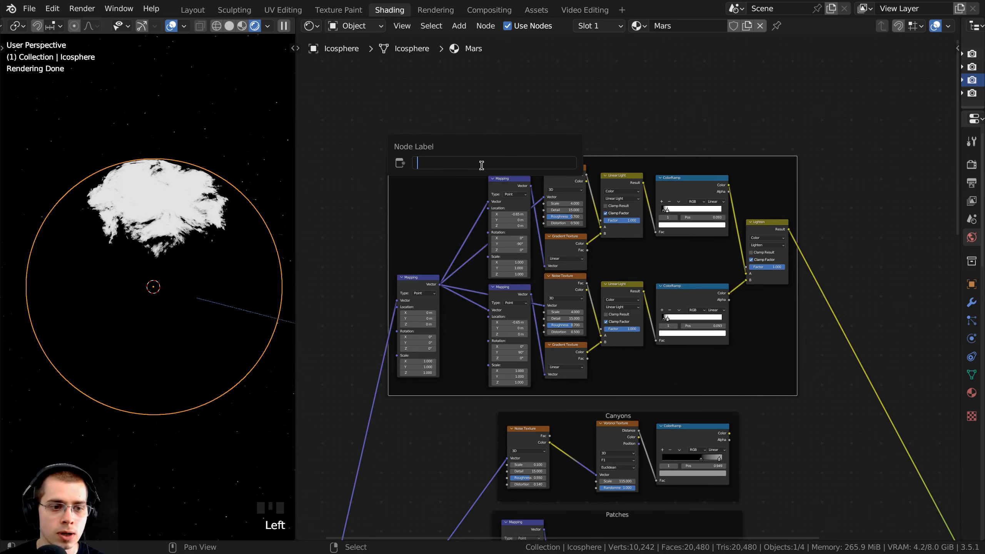
{"action": "type", "text": "Poles"}
{"action": "key", "text": "Return"}
{"action": "scroll", "coordinate": [581, 303], "scroll_direction": "down", "scroll_amount": 2}
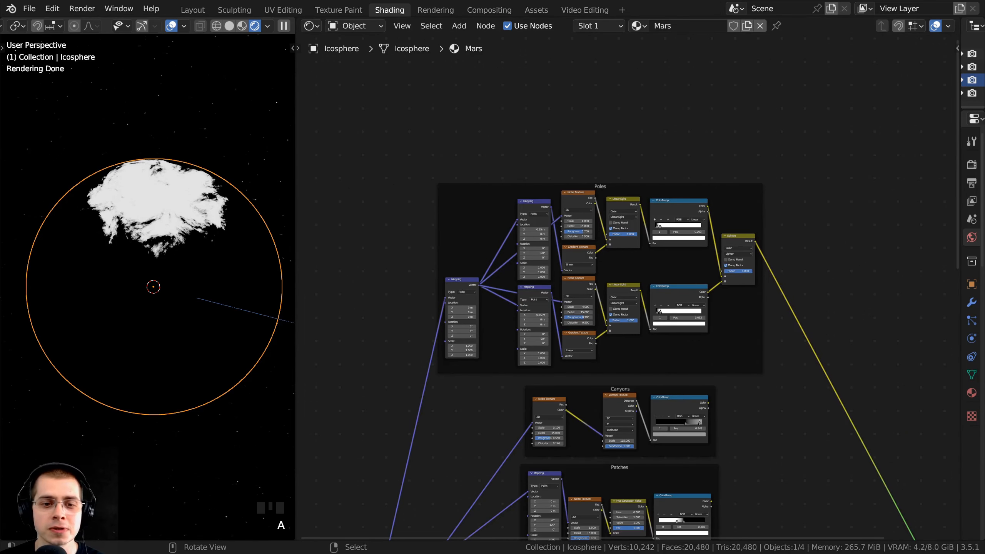
{"action": "key", "text": "Home"}
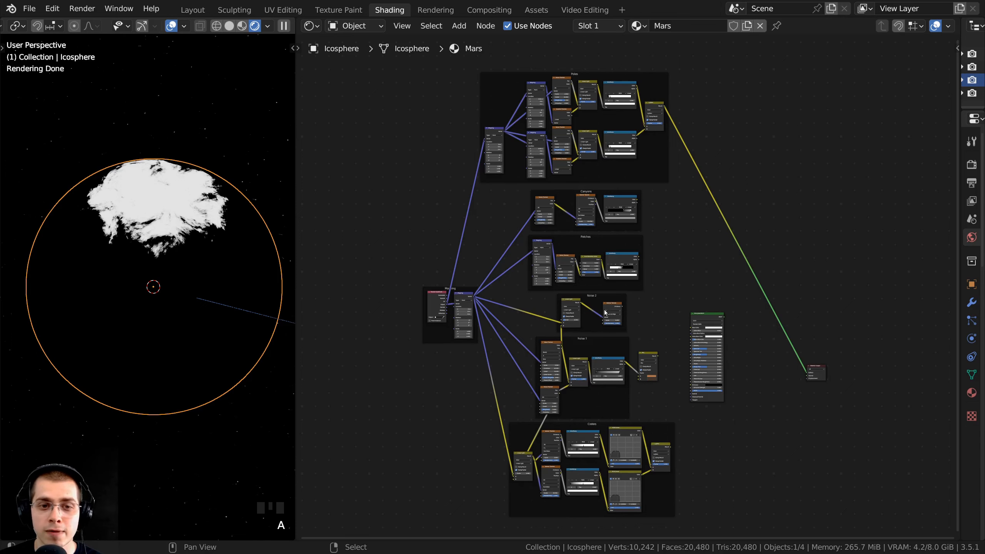
{"action": "scroll", "coordinate": [613, 336], "scroll_direction": "up", "scroll_amount": 1}
{"action": "scroll", "coordinate": [618, 337], "scroll_direction": "down", "scroll_amount": 1}
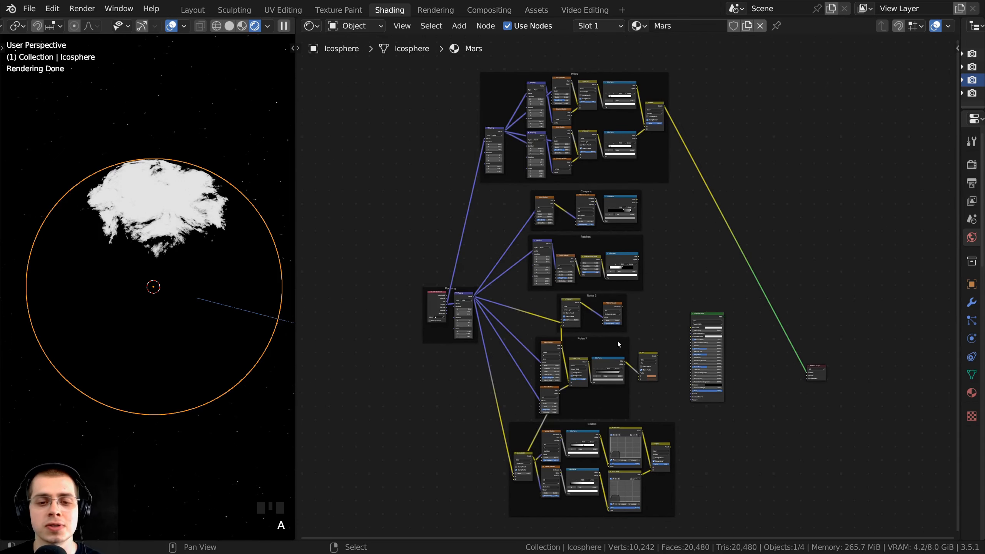
{"action": "scroll", "coordinate": [619, 353], "scroll_direction": "up", "scroll_amount": 1}
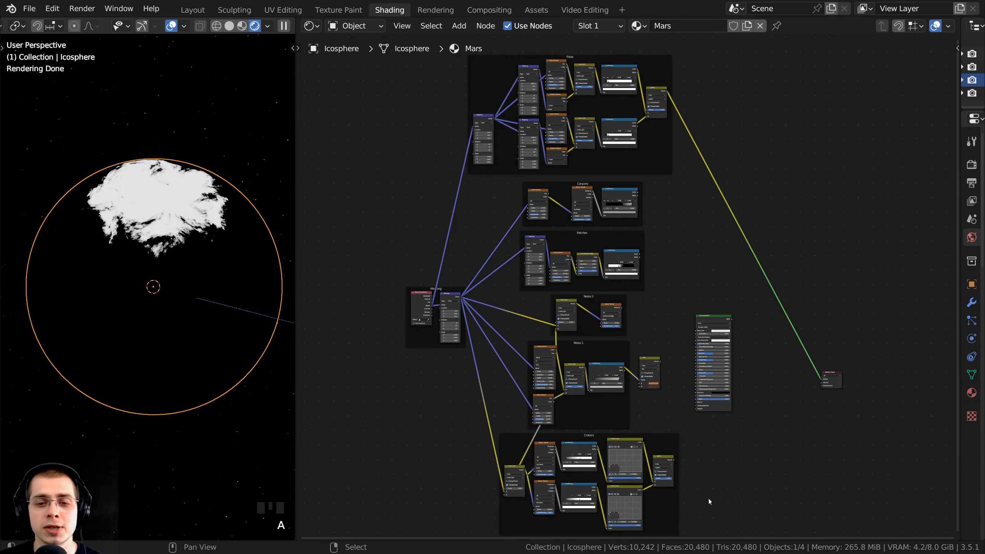